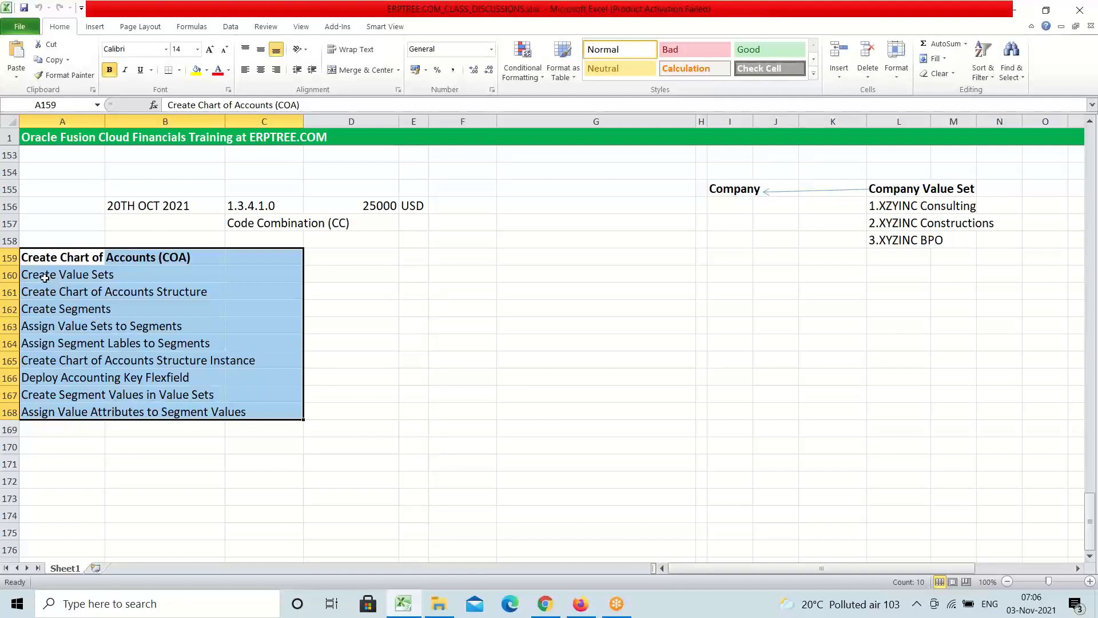
Review the Chart of Accounts creation steps in A159:A168 and the XYZINC Group segment table in B147:G152.
left_click_drag(45, 278, 247, 410)
left_click(57, 277)
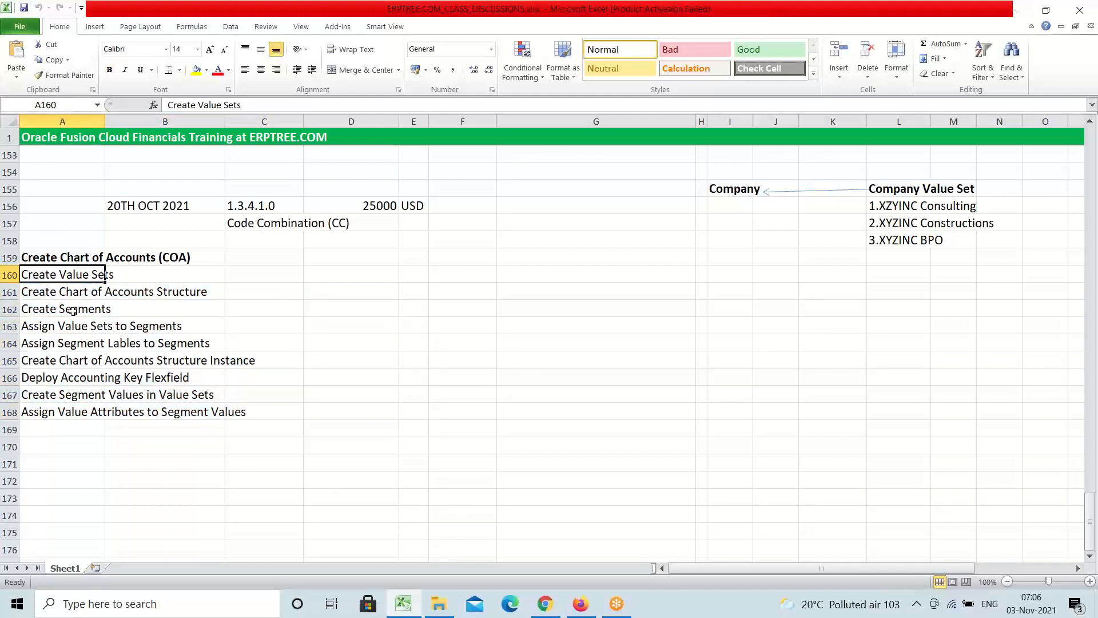
left_click(42, 296)
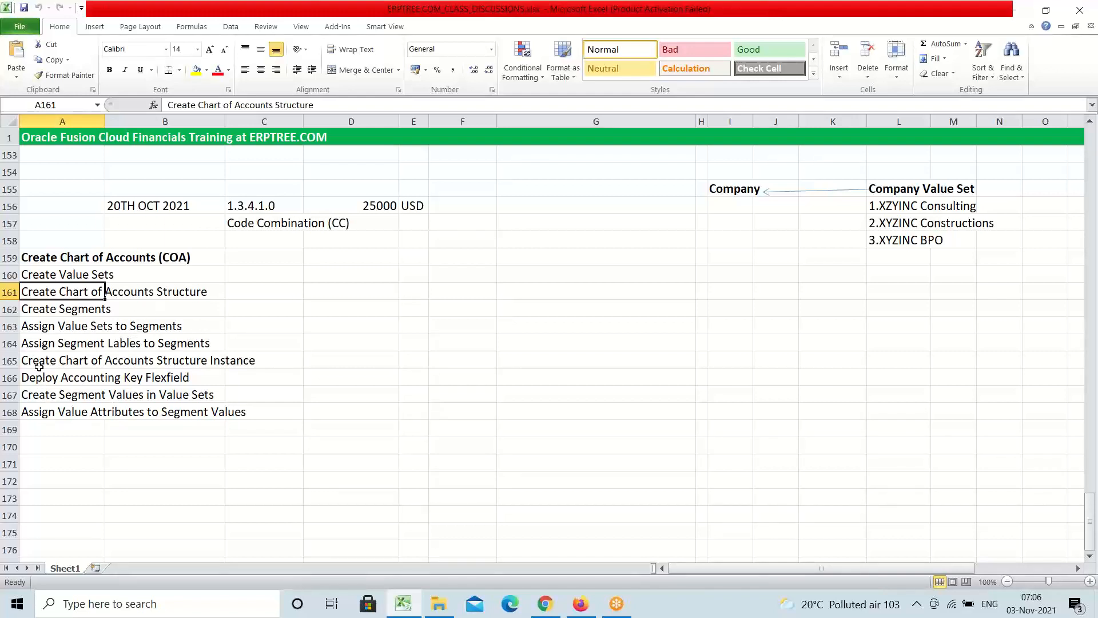
left_click_drag(97, 361, 245, 362)
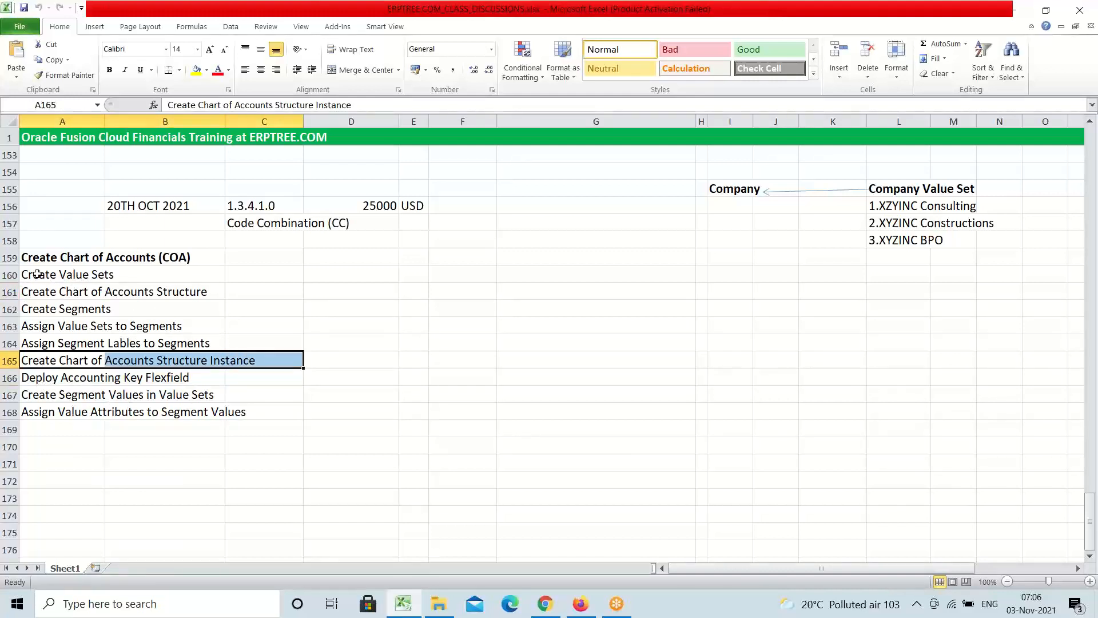
left_click_drag(36, 273, 303, 412)
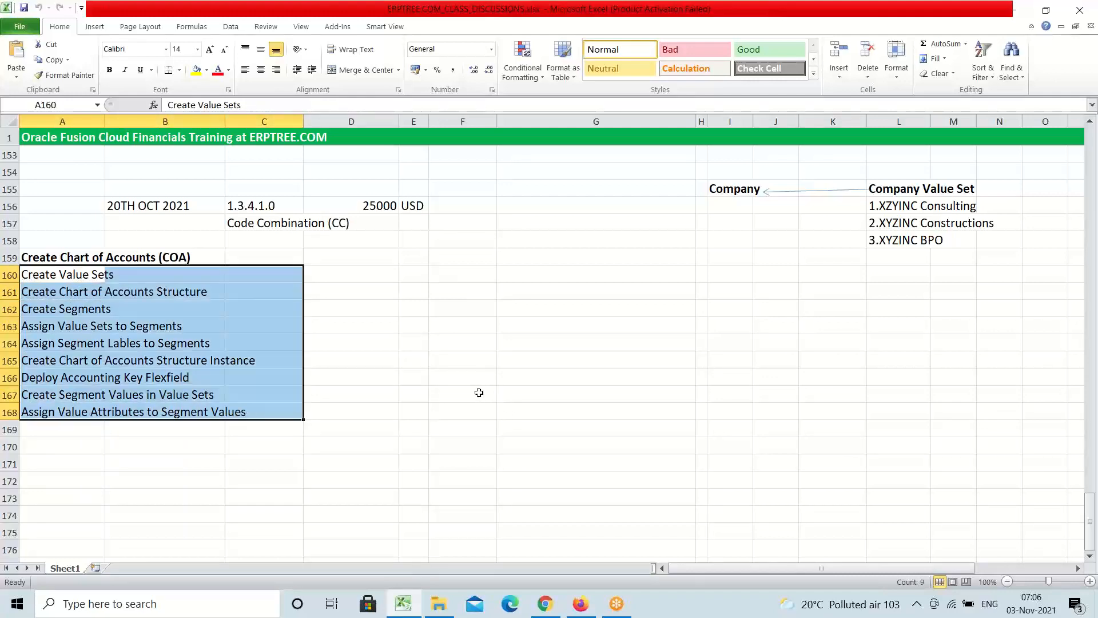
scroll(461, 385, "up", 3)
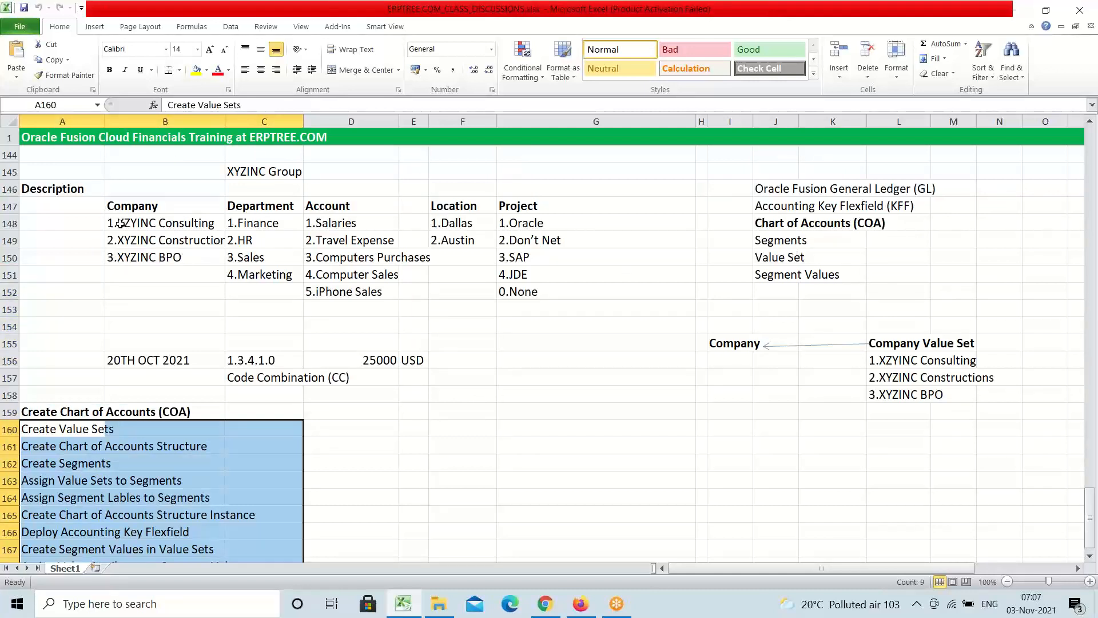
left_click_drag(119, 224, 546, 286)
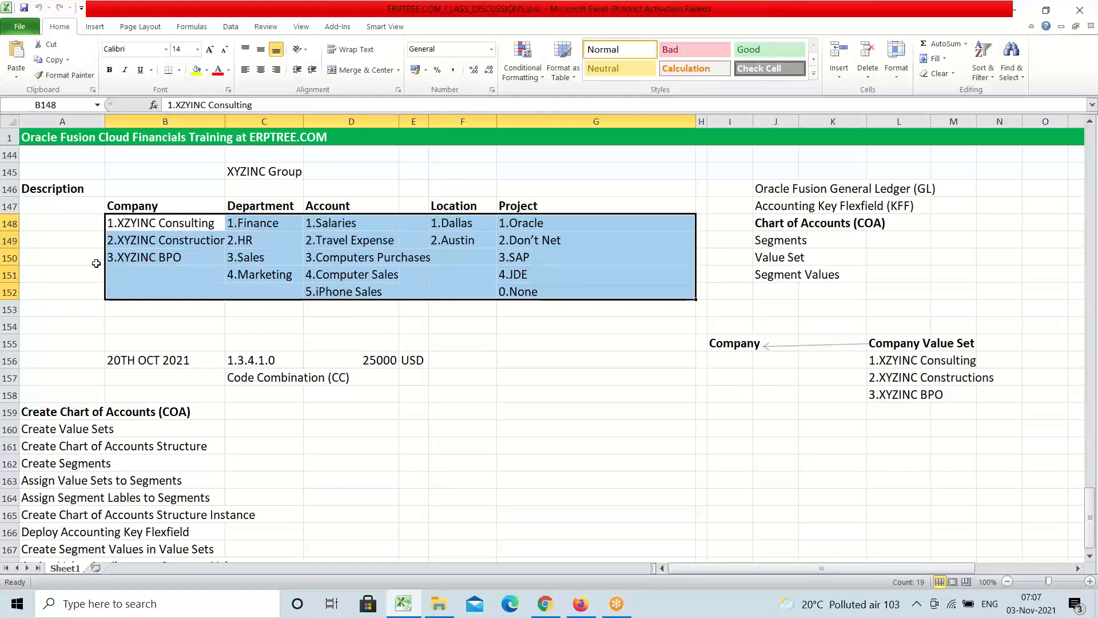
left_click(123, 207)
left_click_drag(122, 207, 533, 292)
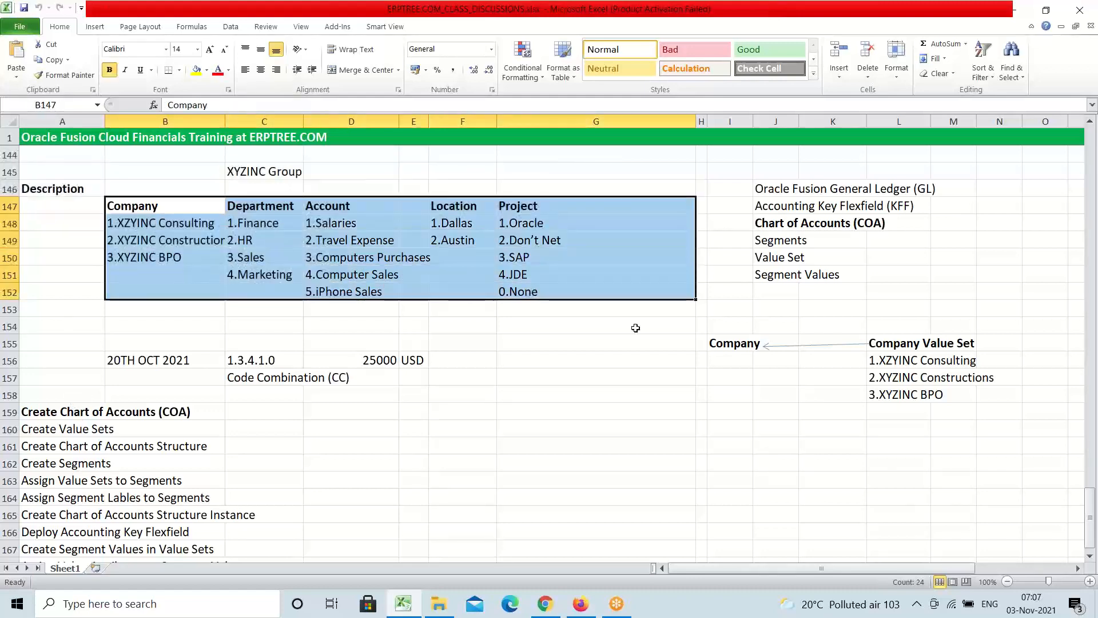
List the segments Company, Department and Account in cells F160 to F162, beside the Chart of Accounts steps.
scroll(548, 353, "down", 2)
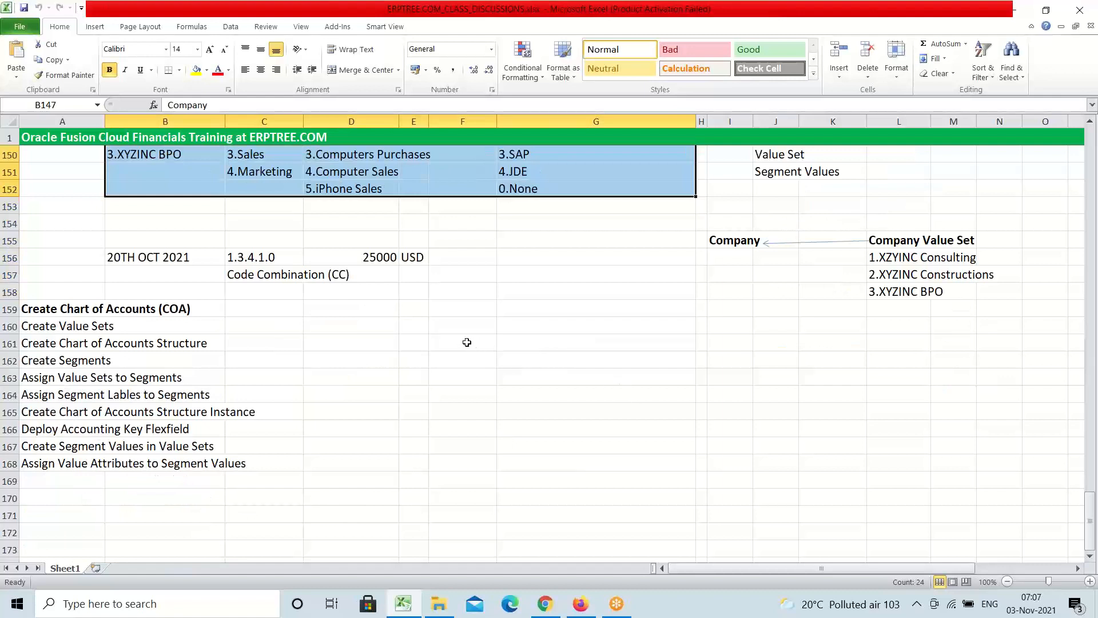
left_click(457, 327)
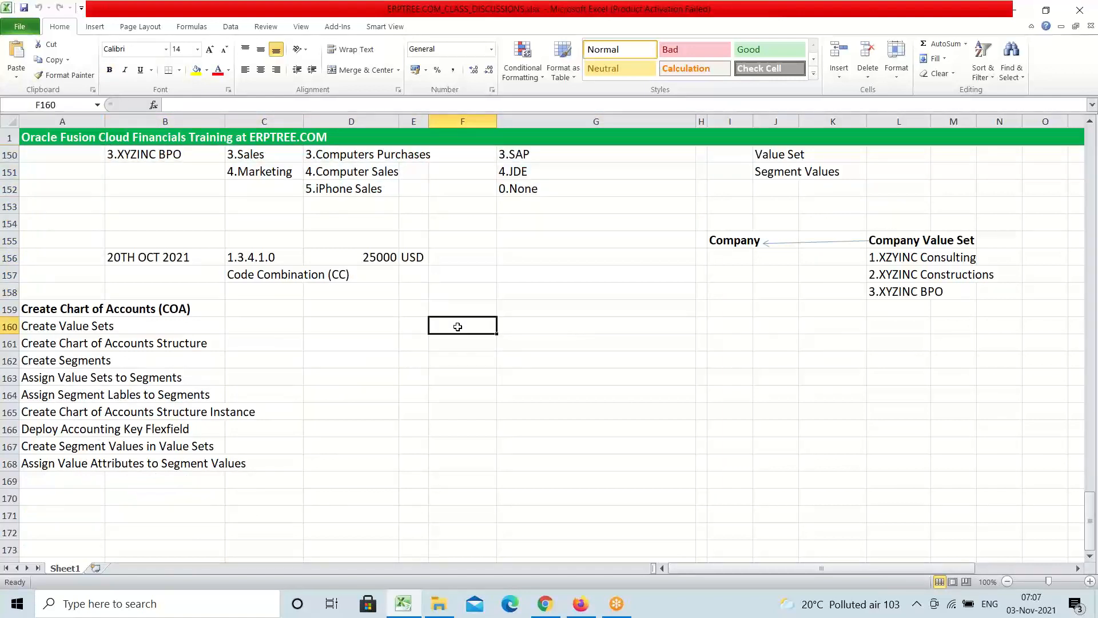
type("Company")
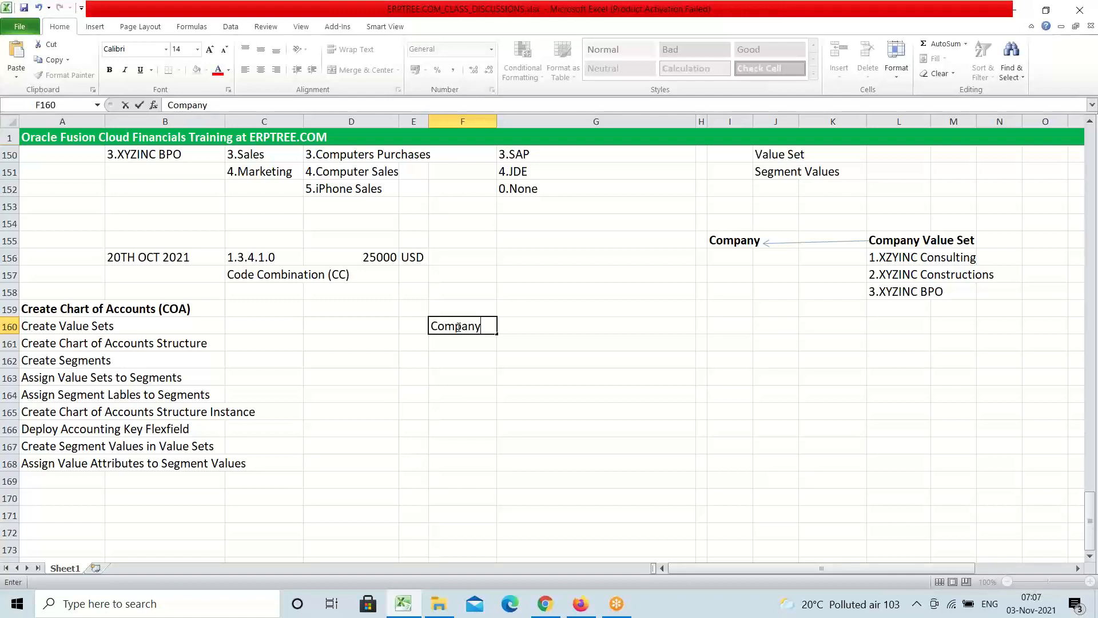
key("Return")
type("D")
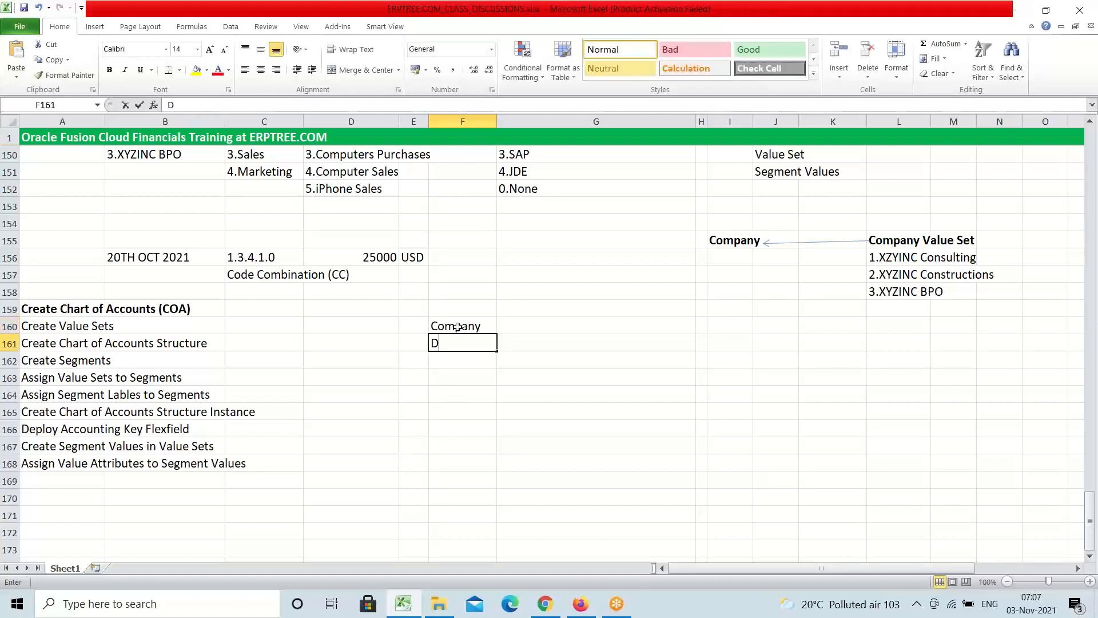
type("epartment")
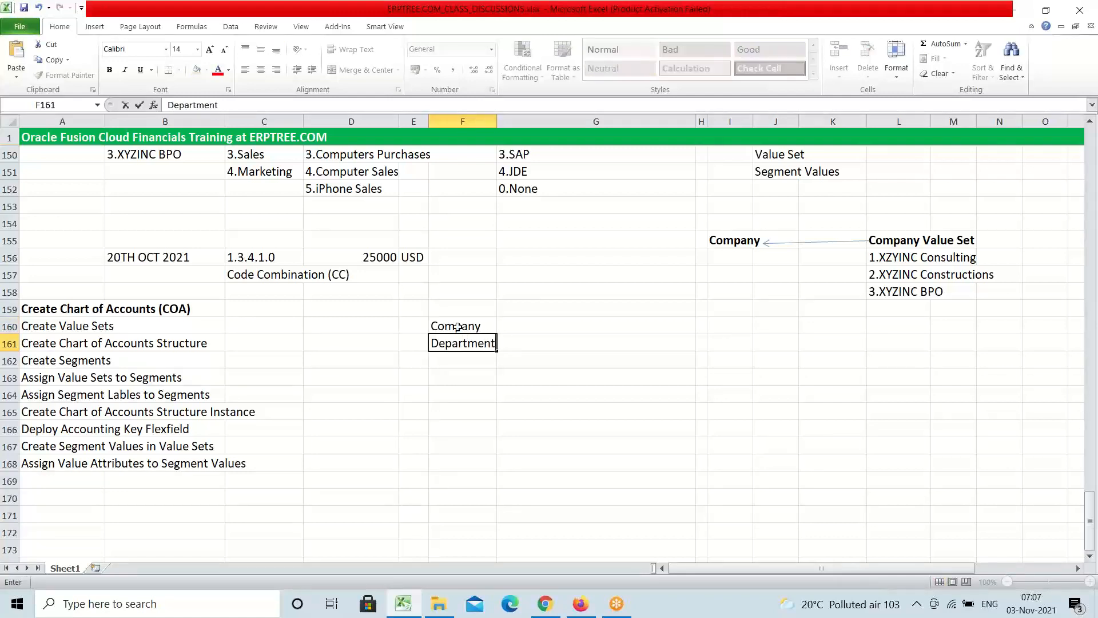
key("Return")
type("Account")
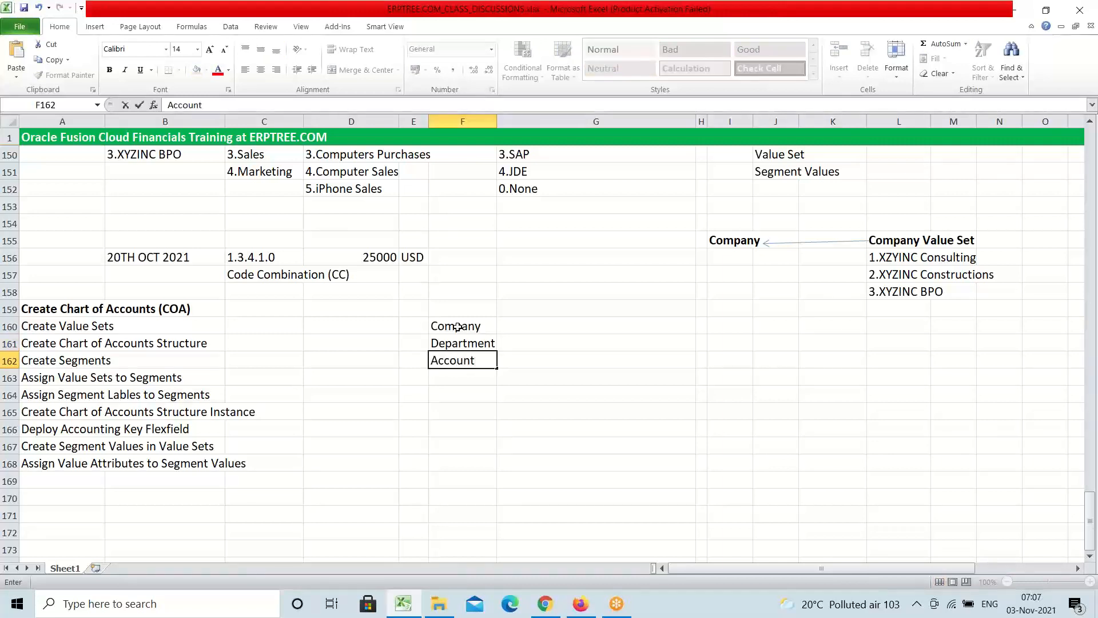
key("ctrl+Return")
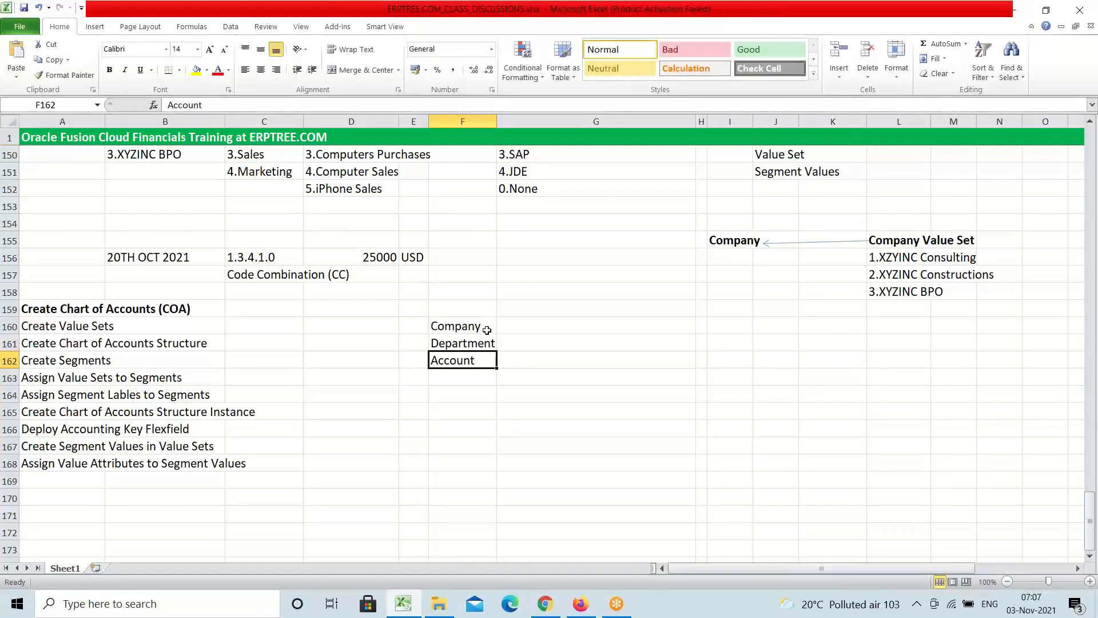
left_click_drag(465, 331, 471, 360)
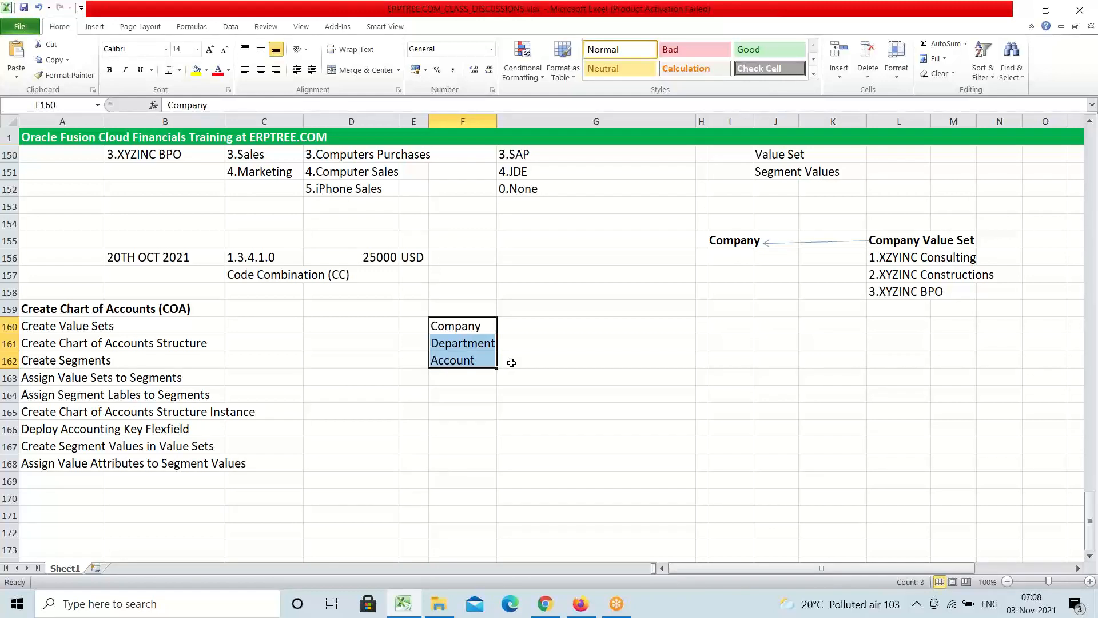
Add the notes "Min. 2 Segments" in A171 and "Max. 30 Segments" in A172.
scroll(510, 366, "down", 2)
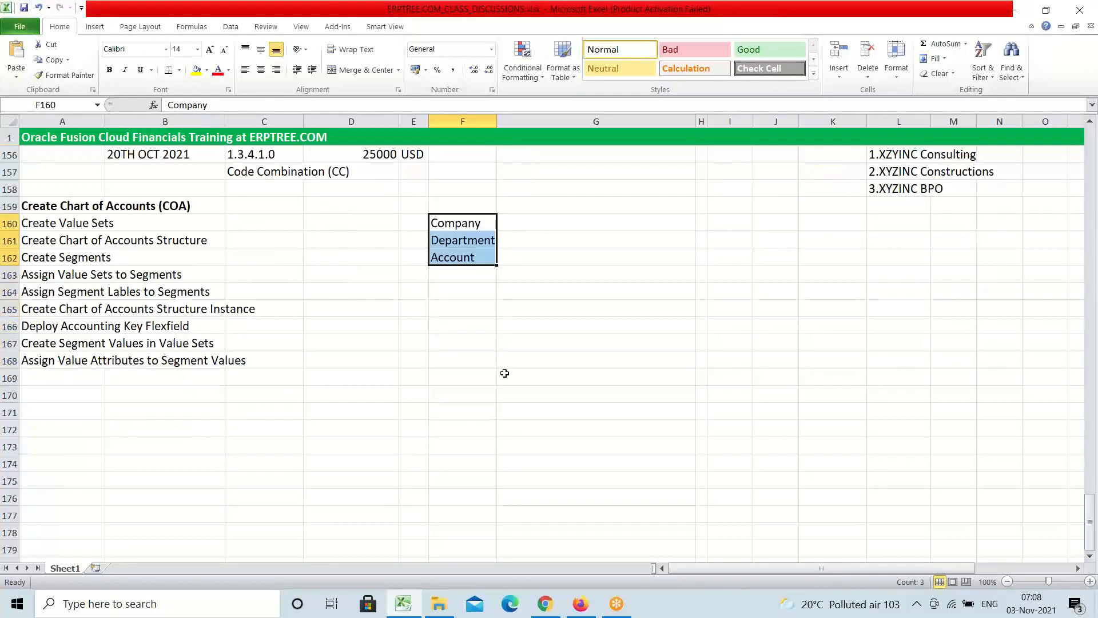
left_click(73, 413)
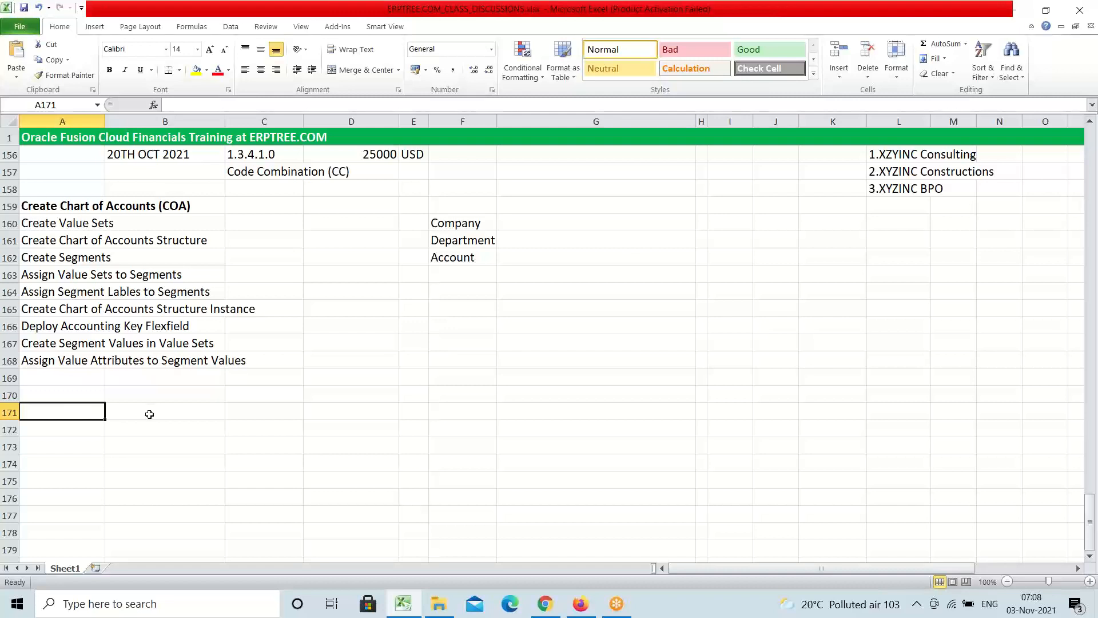
type("Mins")
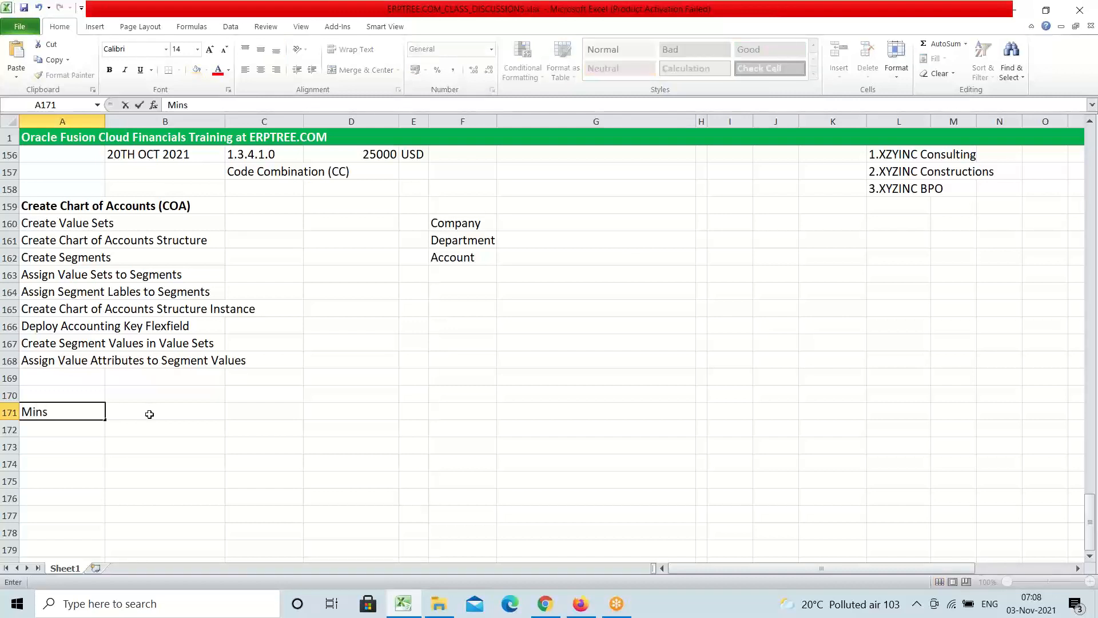
key("BackSpace")
type(". 2 Segments")
key("Return")
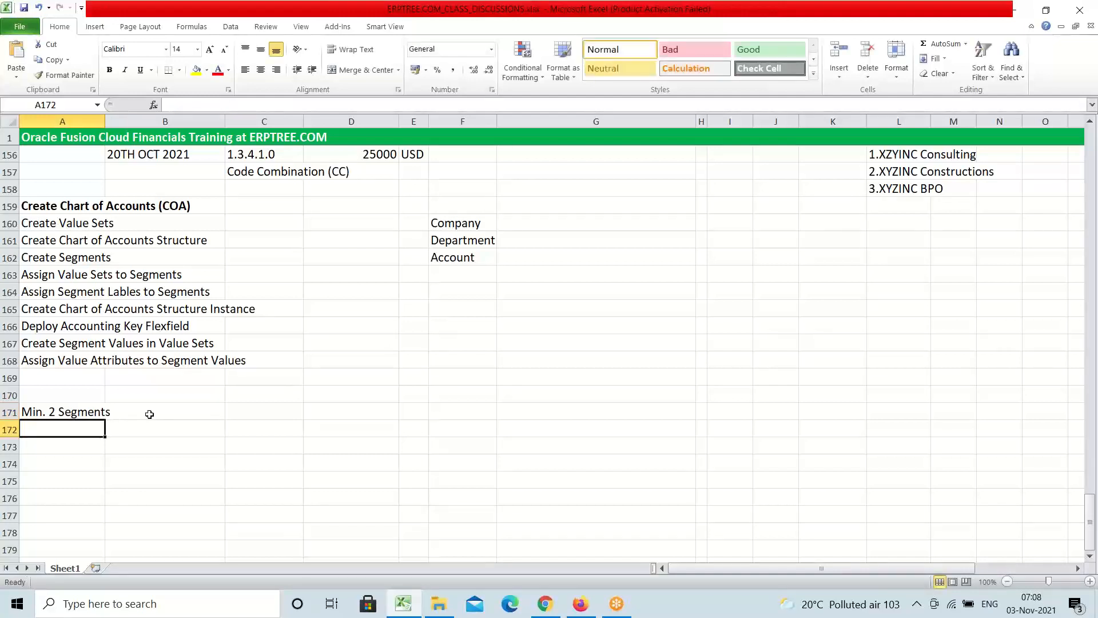
type("Max. ")
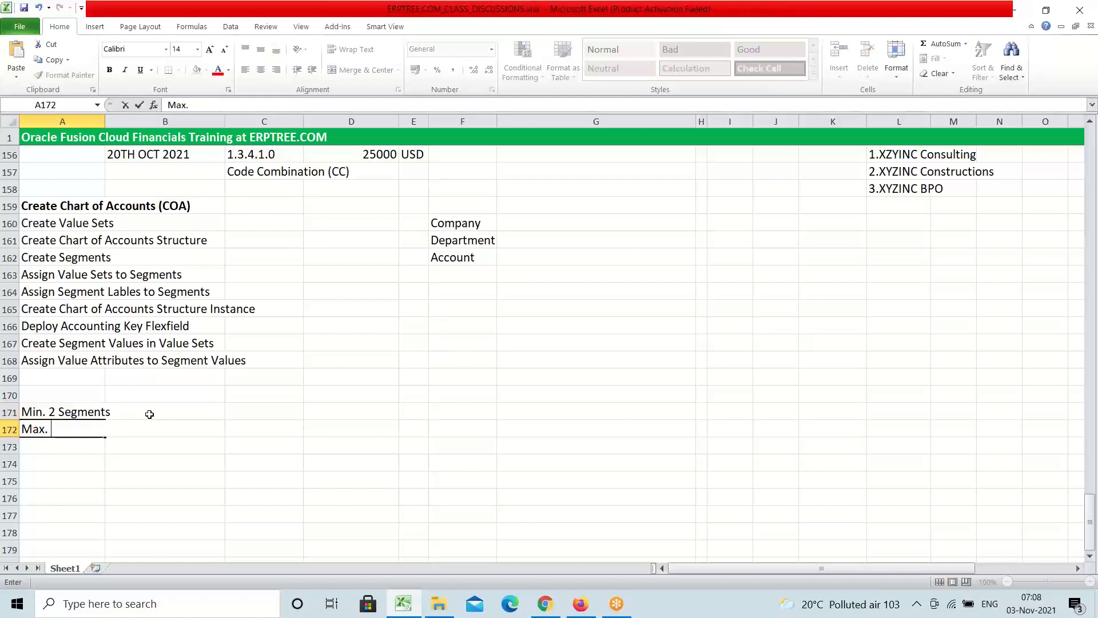
type("30 Segments")
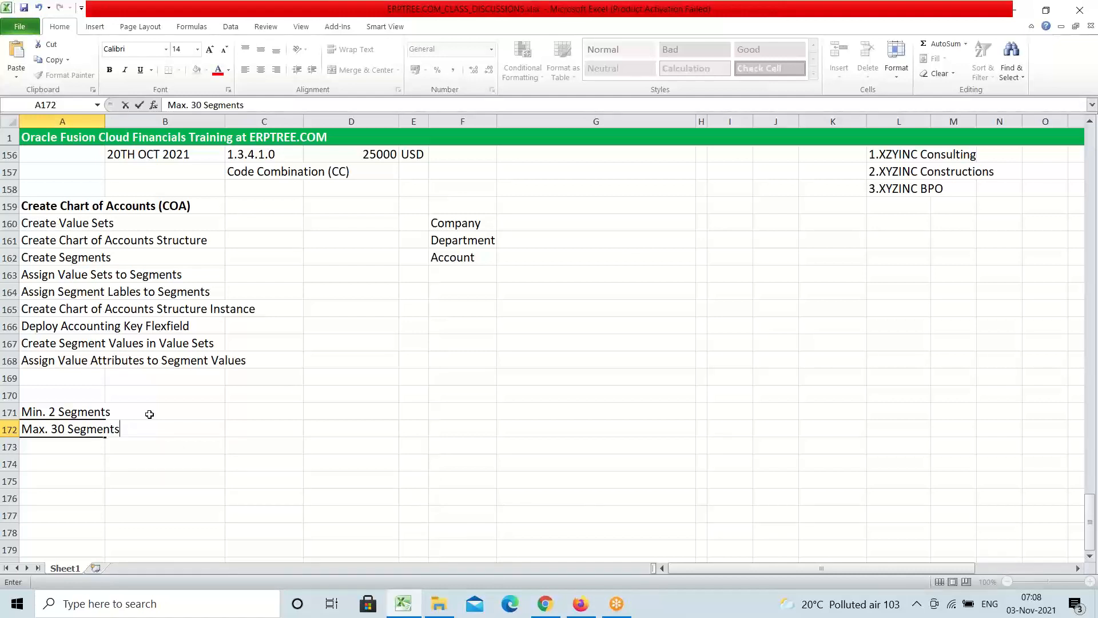
Make the segment names Company in F160 and Account in F162 bold.
left_click(481, 222)
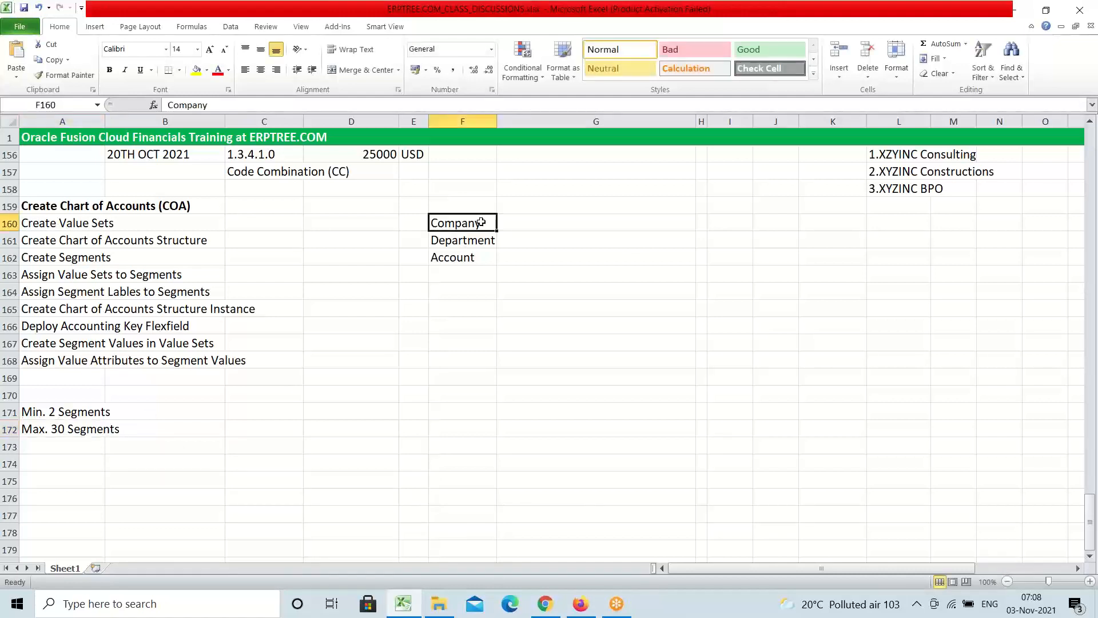
key("ctrl+b")
left_click(461, 259)
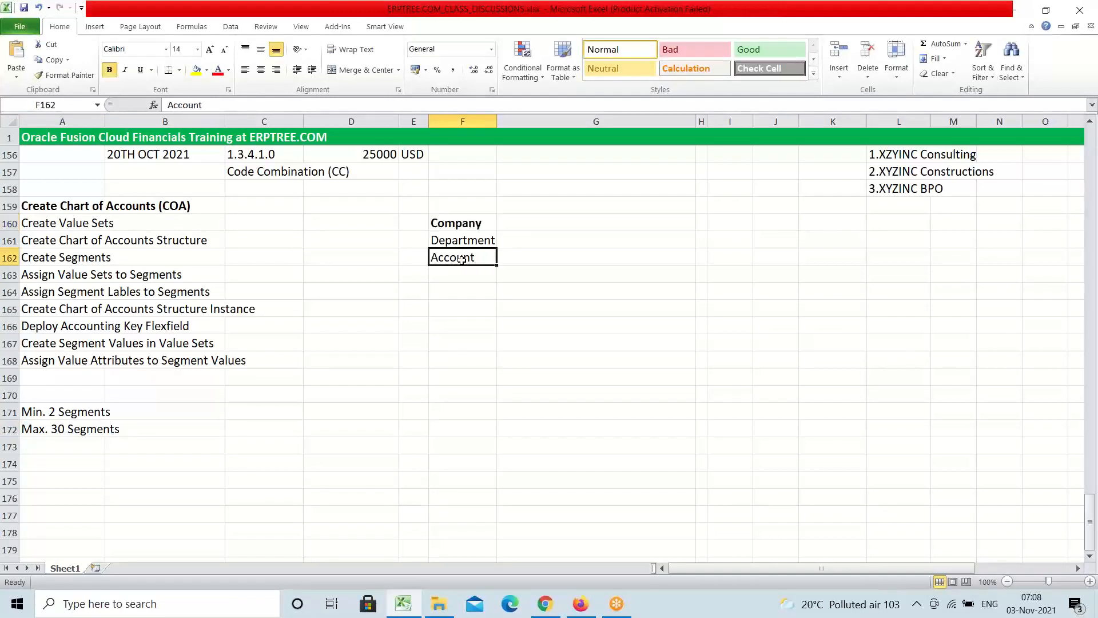
key("ctrl+b")
Review the minimum and maximum segment notes against the Company, Department and Account list and the Create Value Sets step.
left_click(472, 226)
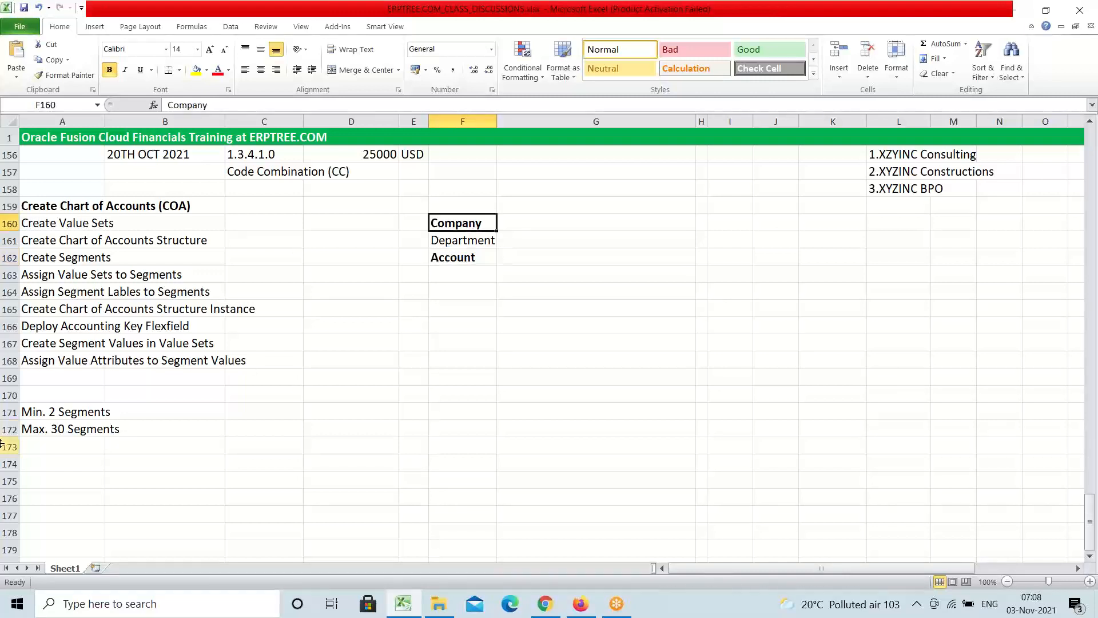
left_click(31, 208)
left_click(37, 411)
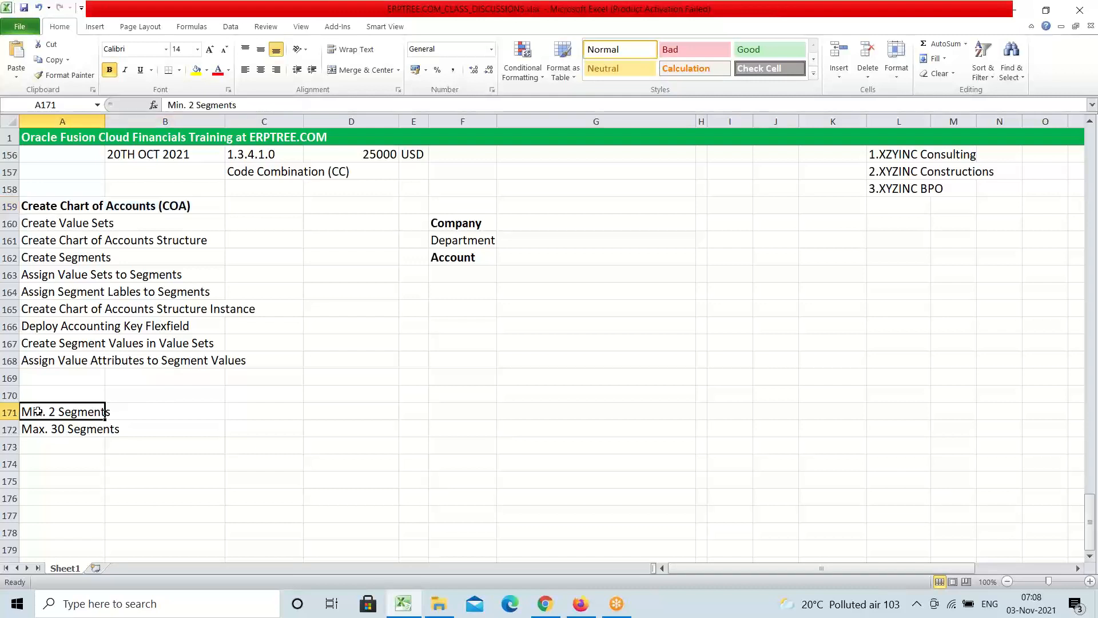
left_click_drag(37, 411, 108, 414)
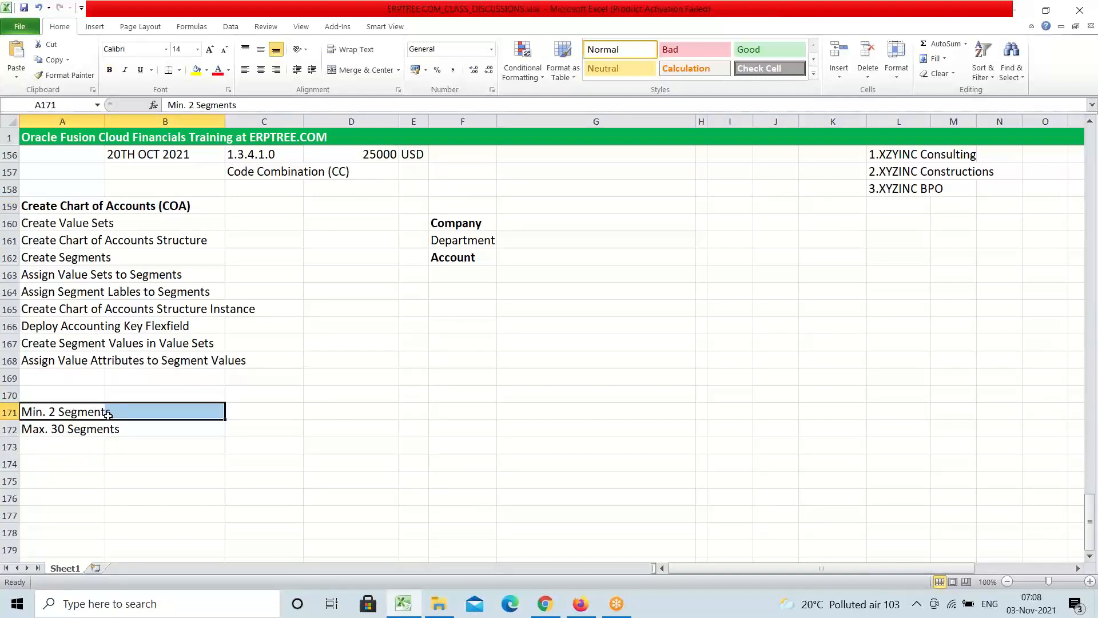
left_click(454, 222)
left_click(462, 259)
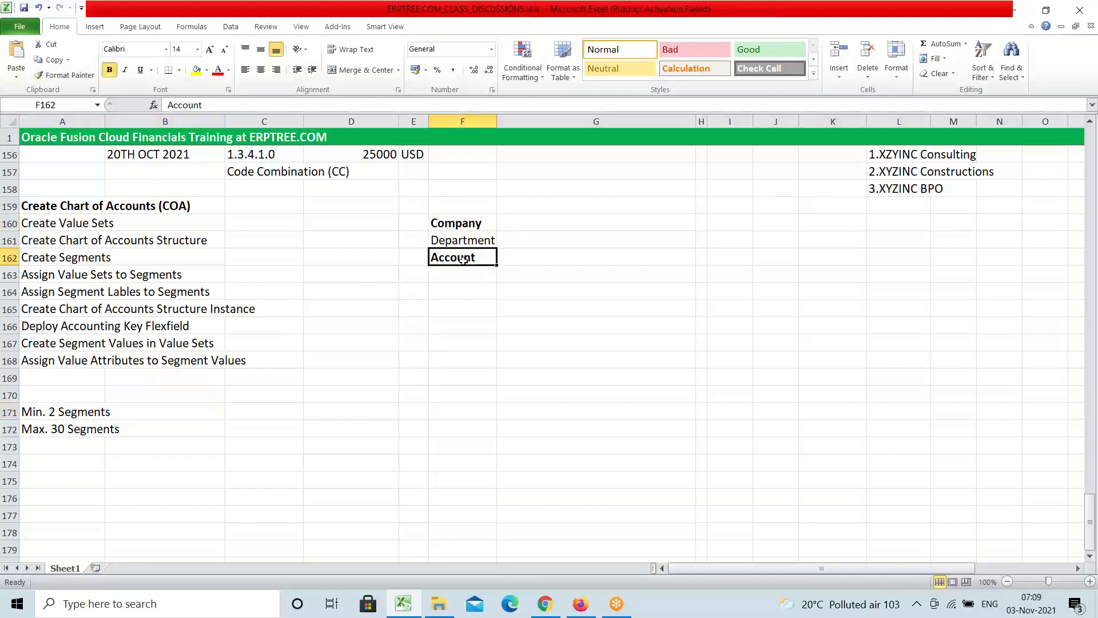
left_click(42, 433)
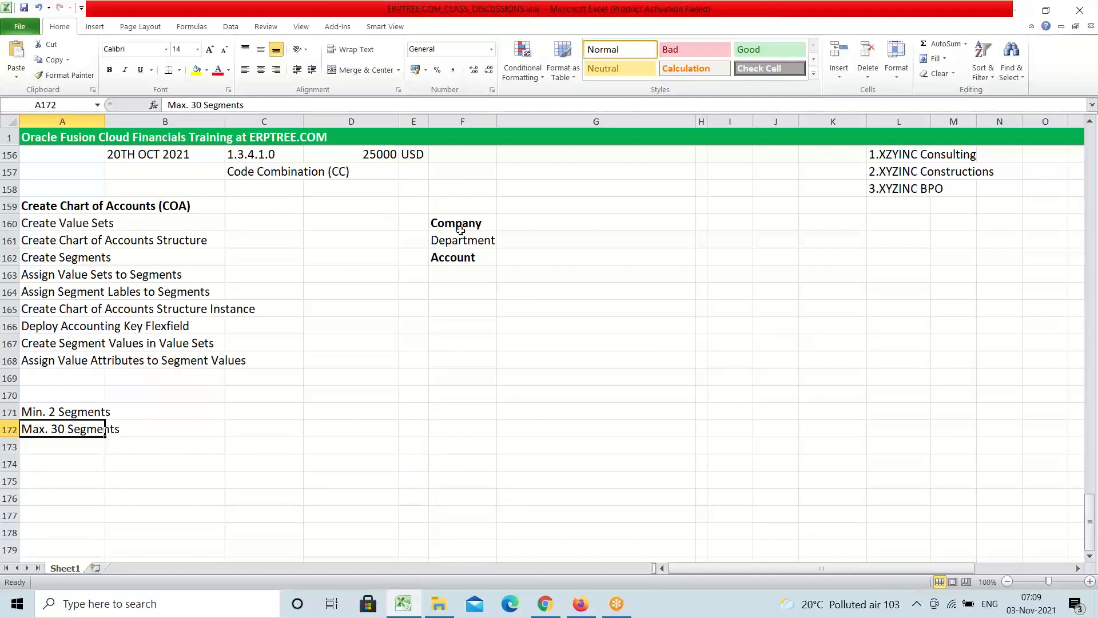
left_click_drag(456, 225, 461, 257)
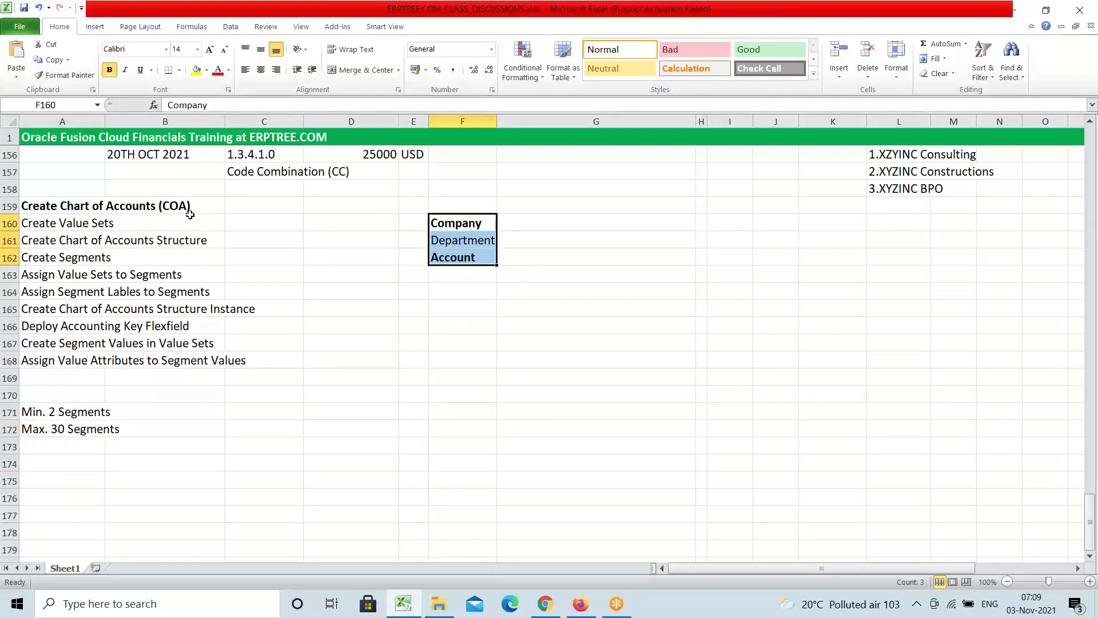
left_click(454, 255)
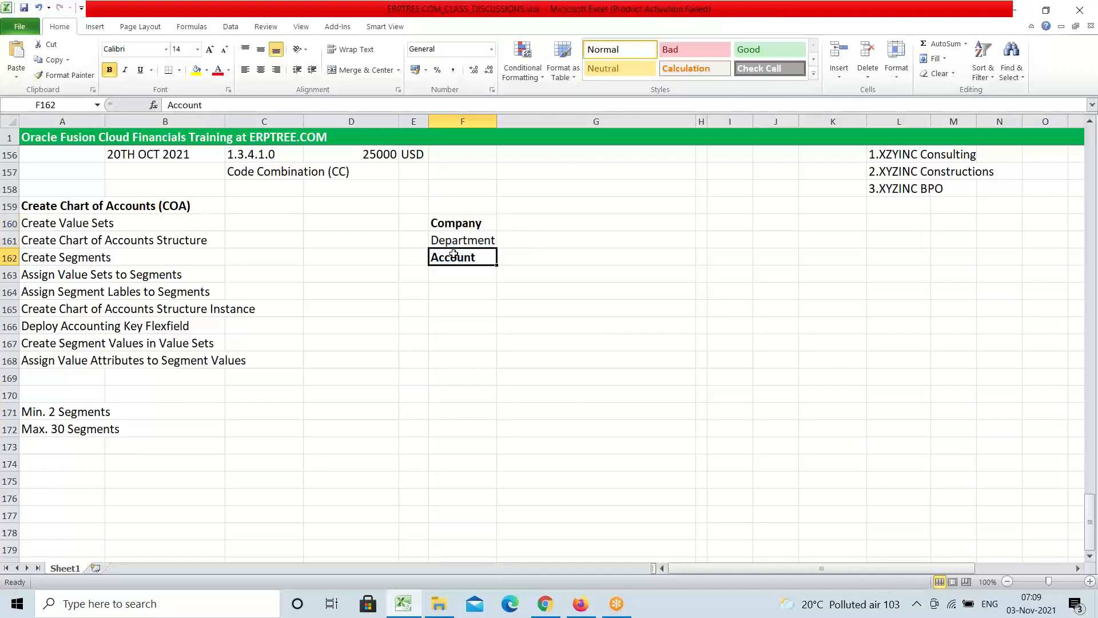
left_click_drag(460, 224, 459, 266)
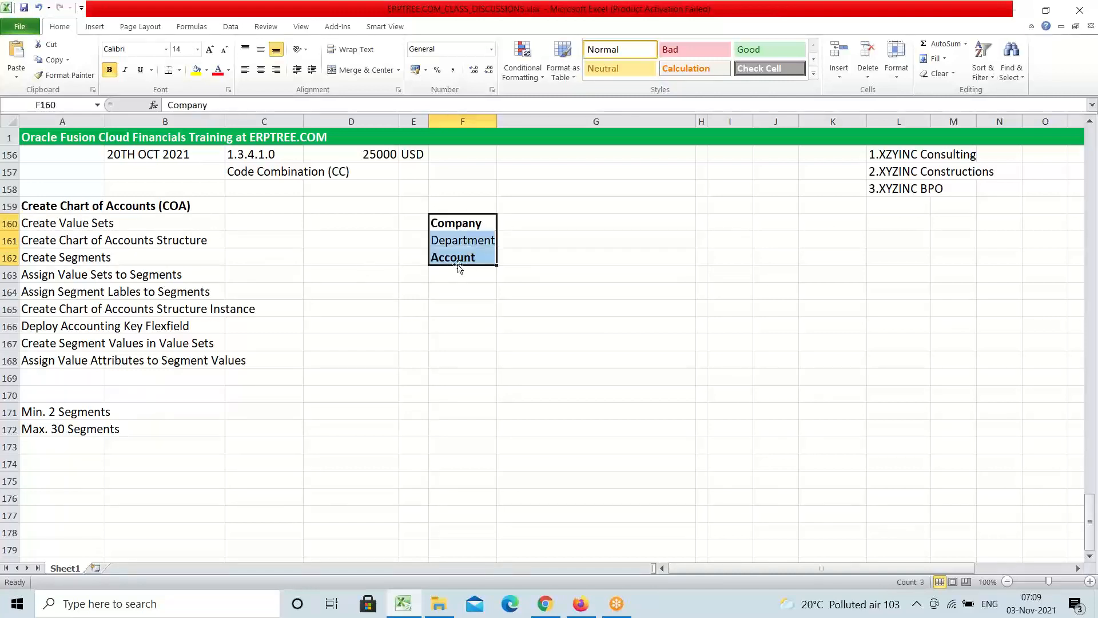
left_click(46, 224)
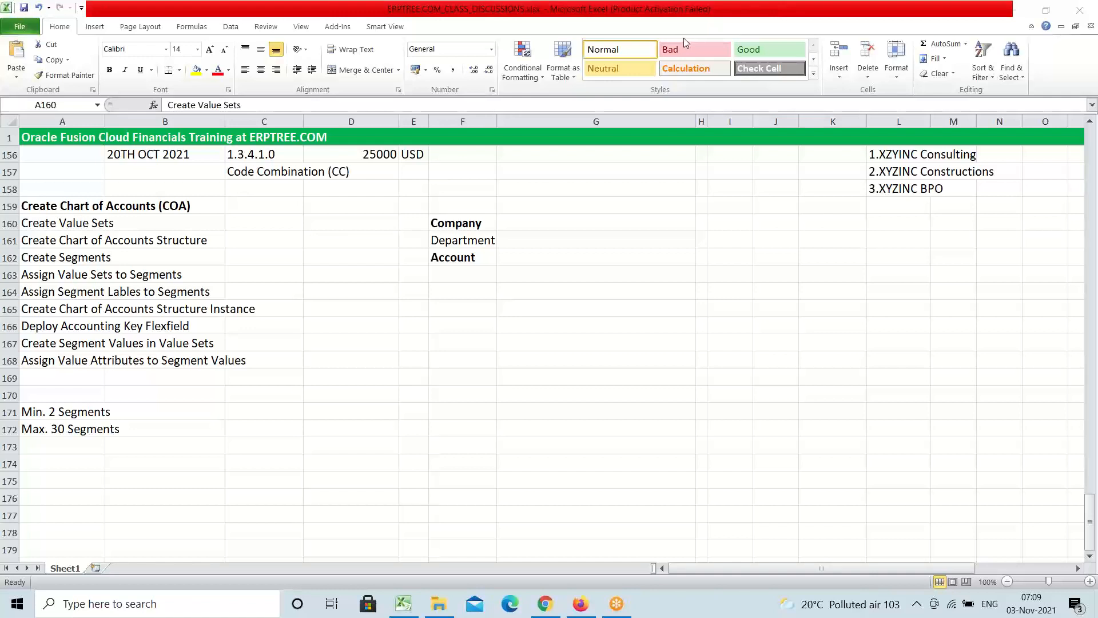
left_click(452, 223)
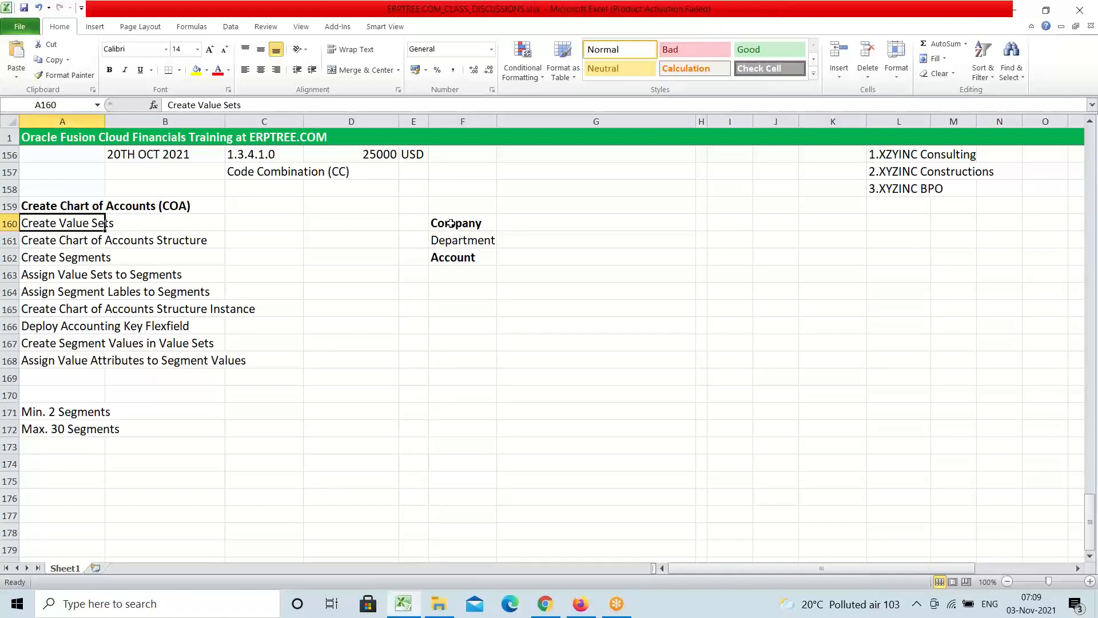
Enter Company Value Set, Department Value Set and Account Value Set in G160 to G162, beside the matching segment names.
left_click(535, 228)
type("C")
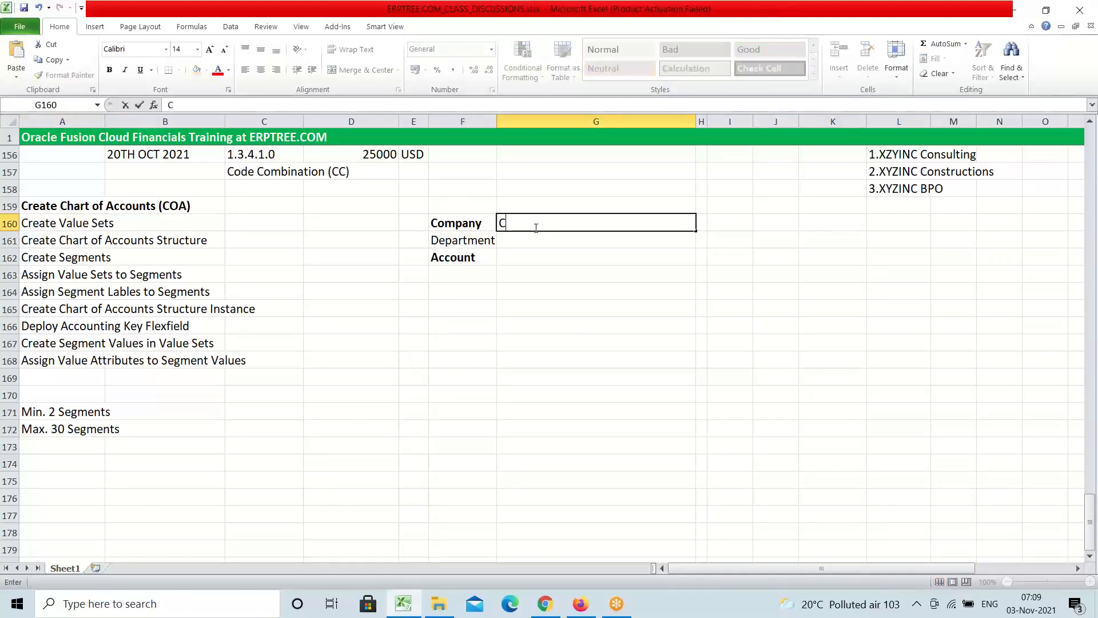
type("ompany Value Set")
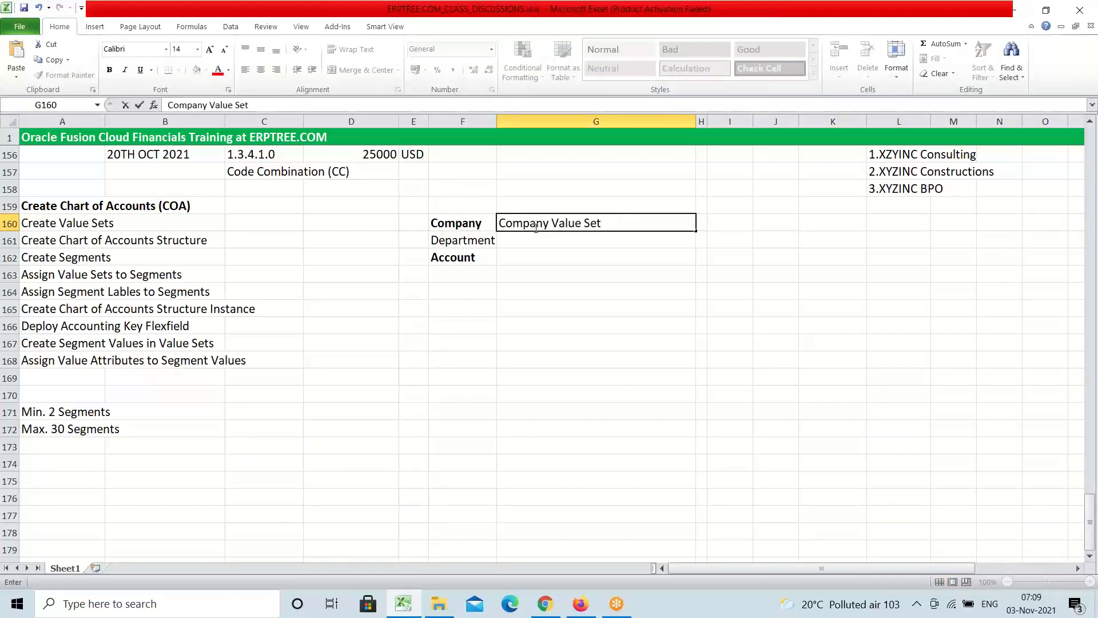
key("Return")
type("Depa")
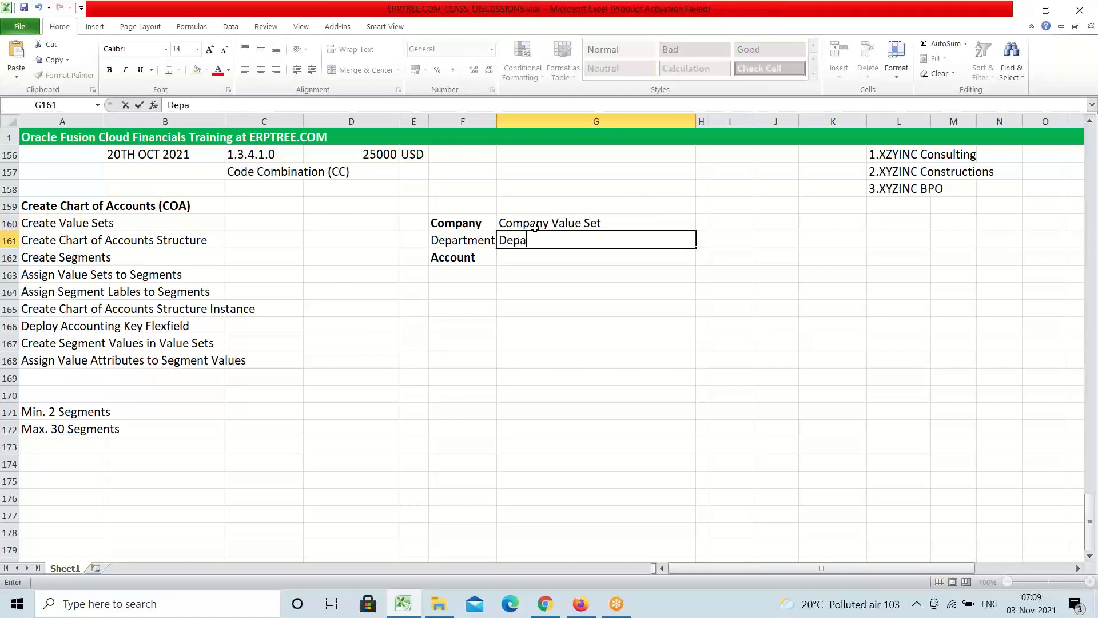
type("rtment Value")
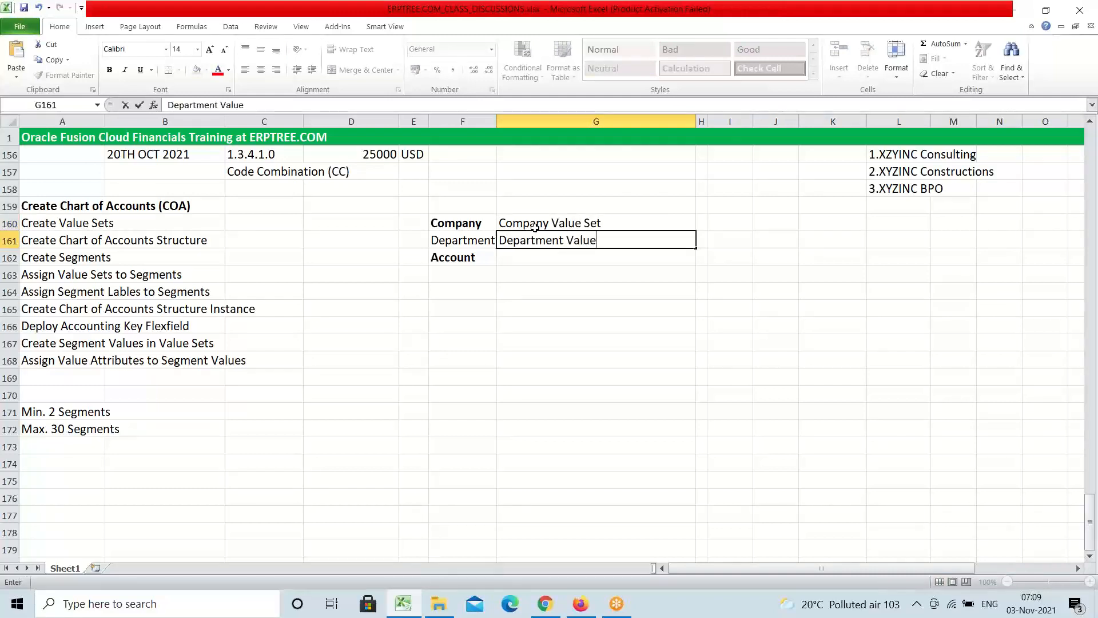
type(" Set")
key("Return")
type("Account Value S")
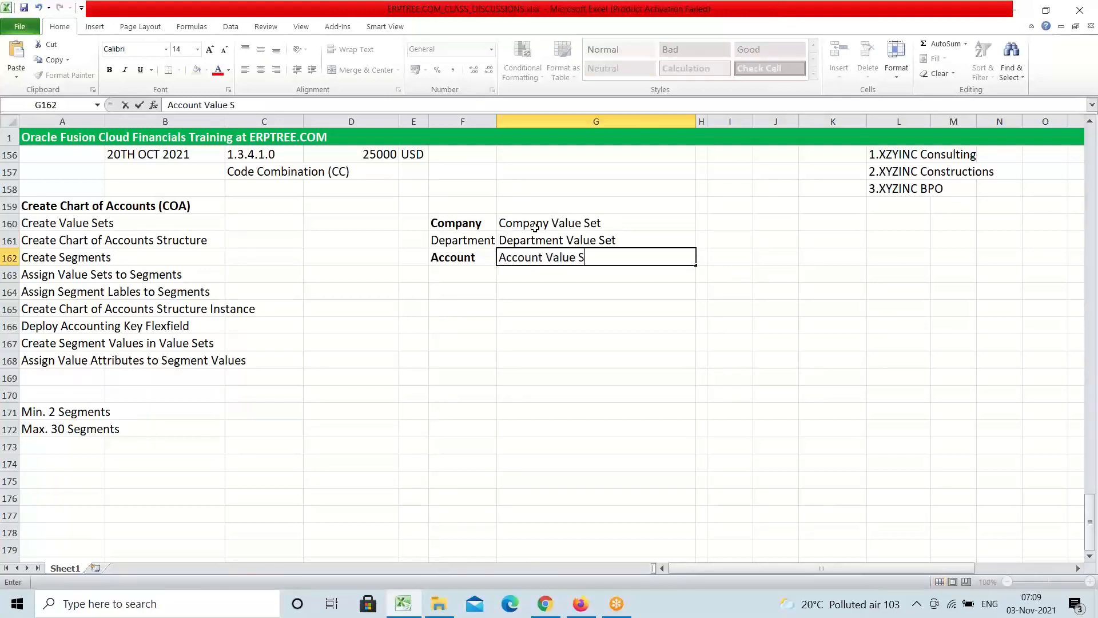
type("et")
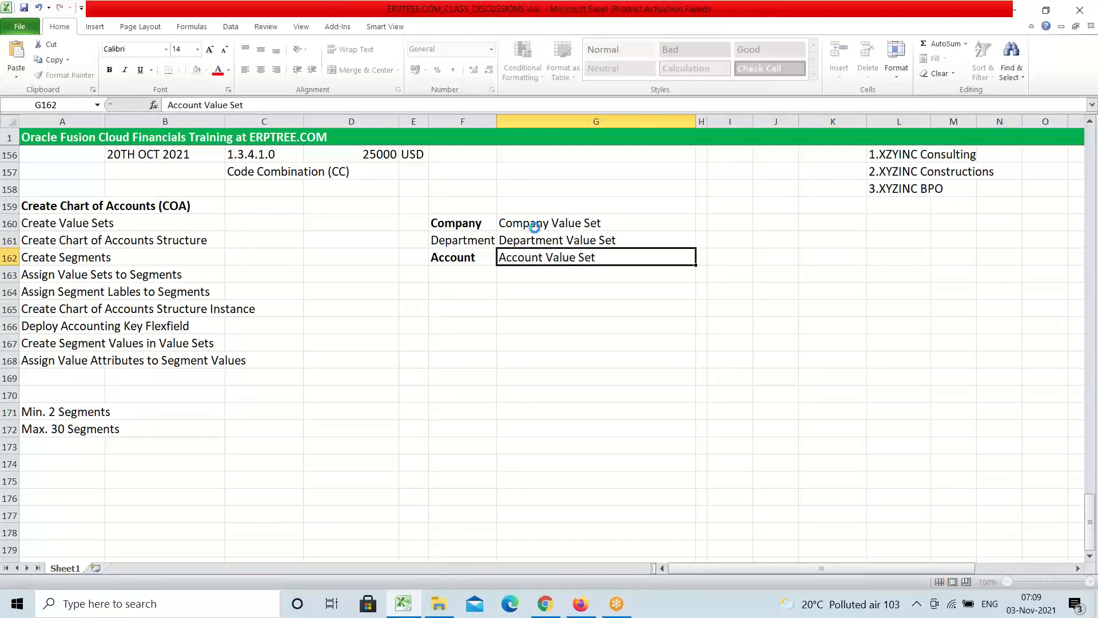
left_click(534, 228)
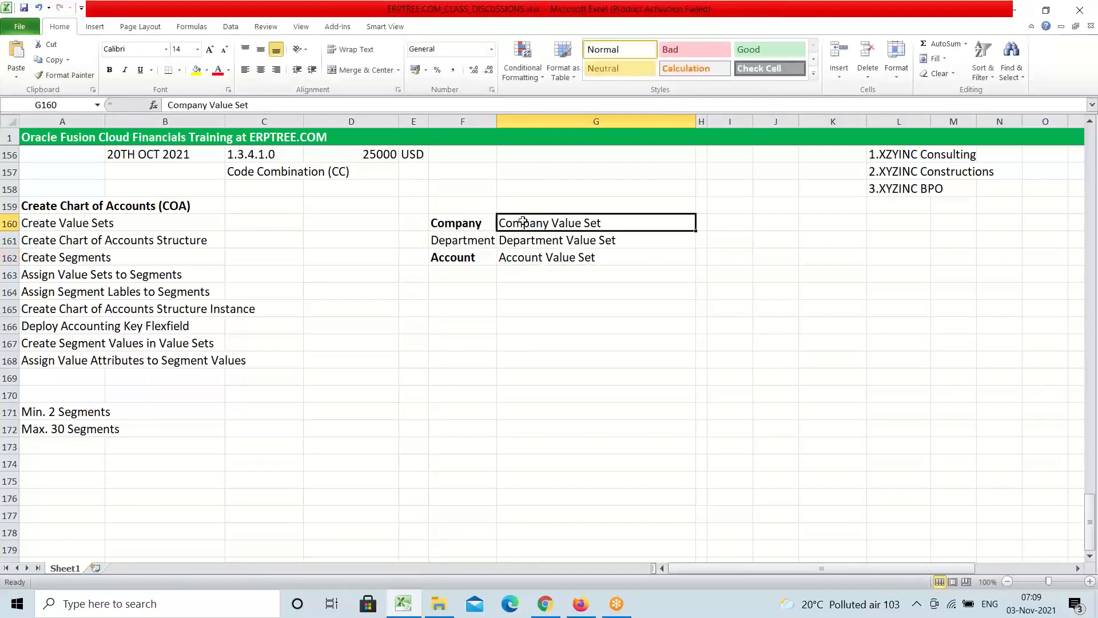
left_click(55, 223)
Switch to Oracle Applications in Firefox, open Setup and Maintenance, and set the page zoom to 110%.
left_click(580, 603)
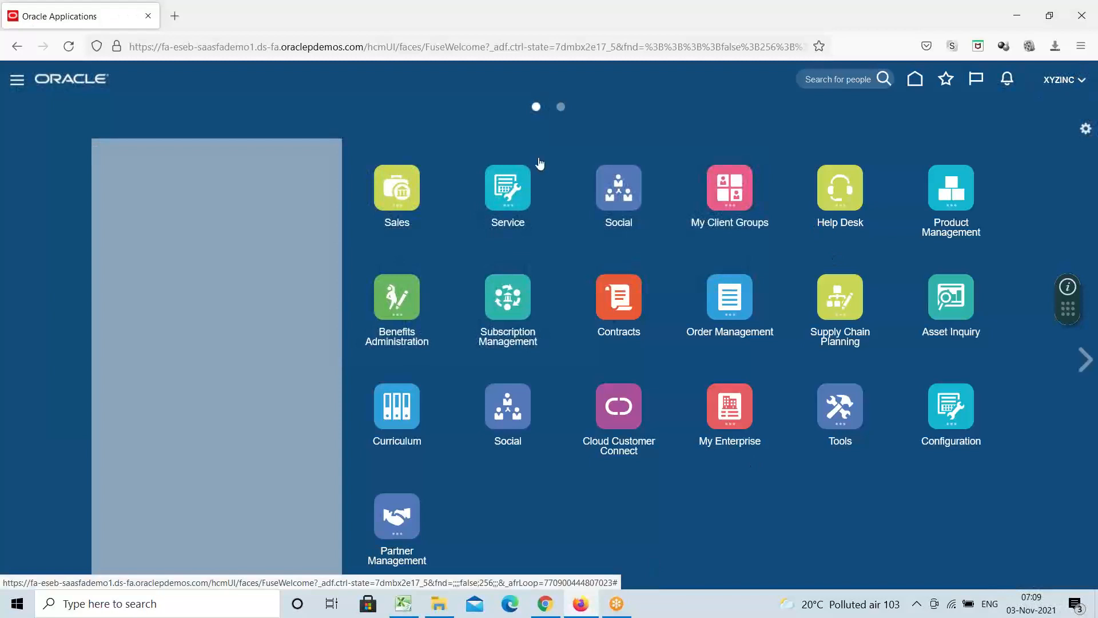
left_click(1064, 81)
left_click(831, 289)
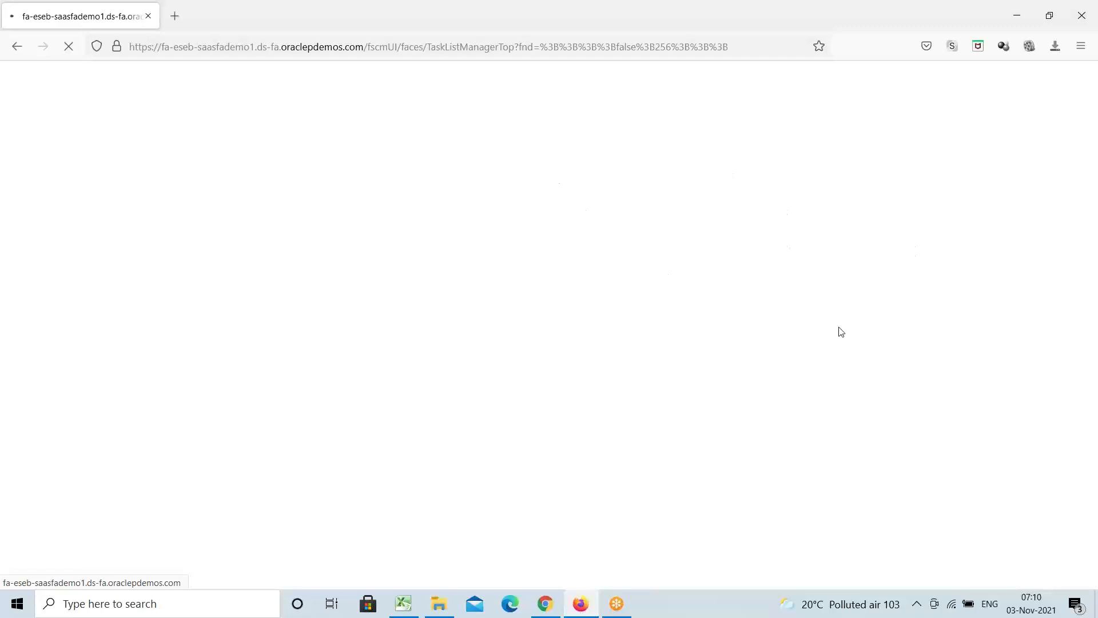
left_click(1081, 47)
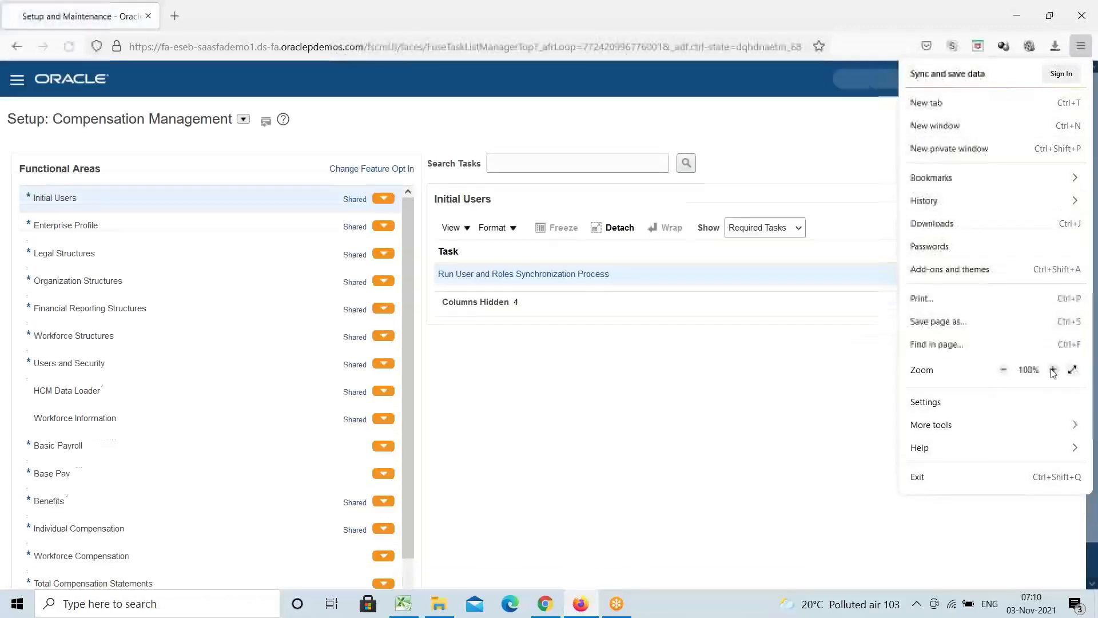
left_click(1053, 370)
left_click(804, 164)
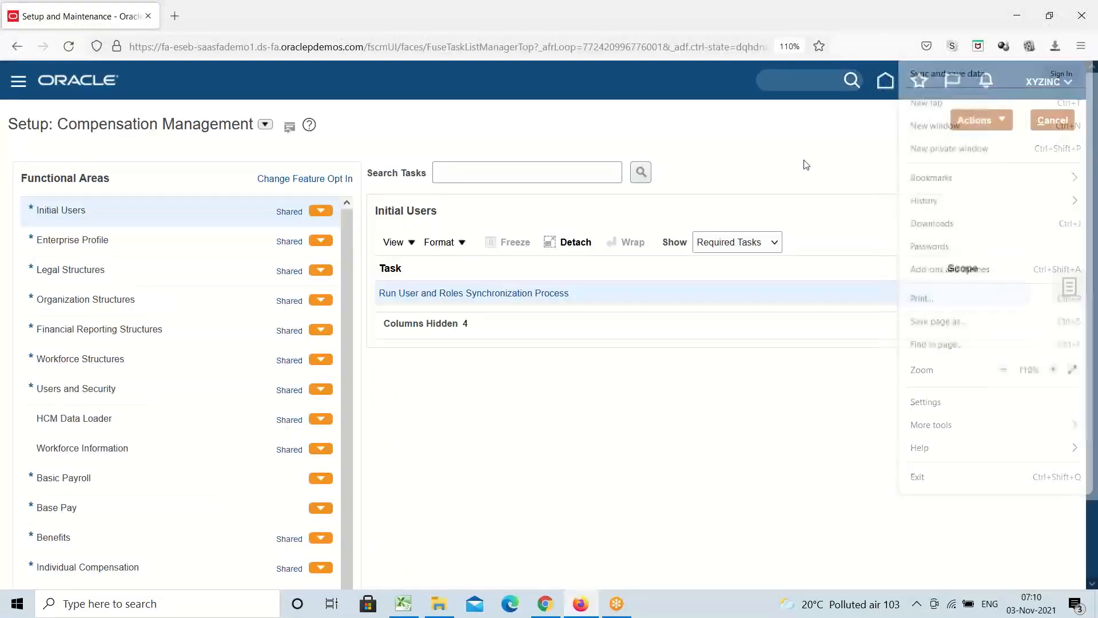
Open XYZINC Implementation Project from the list of managed implementation projects.
left_click(1069, 288)
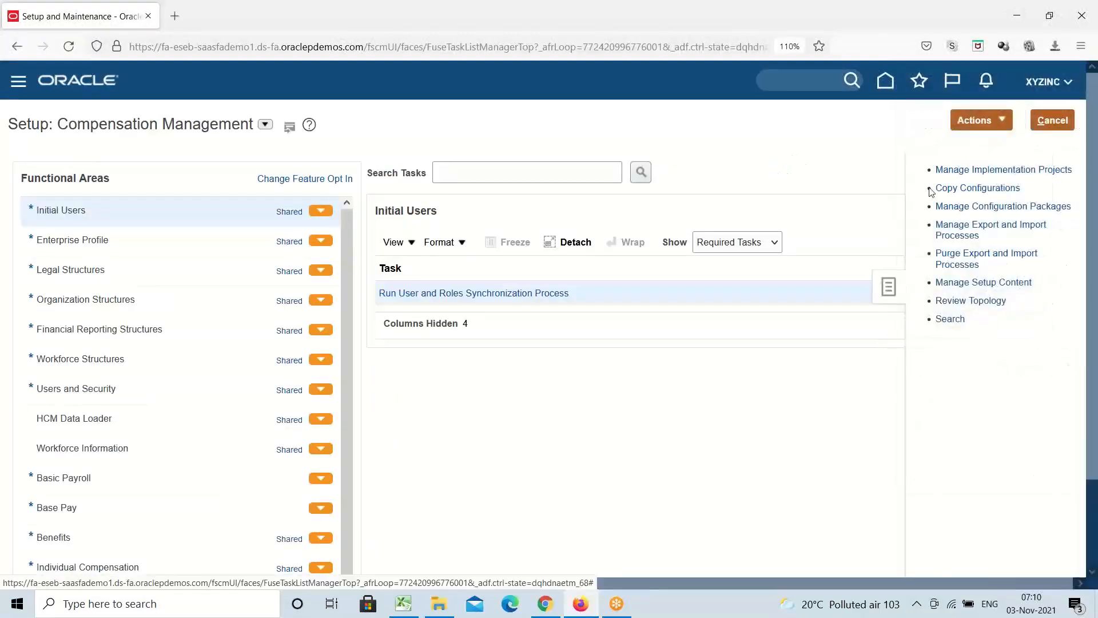
left_click(956, 174)
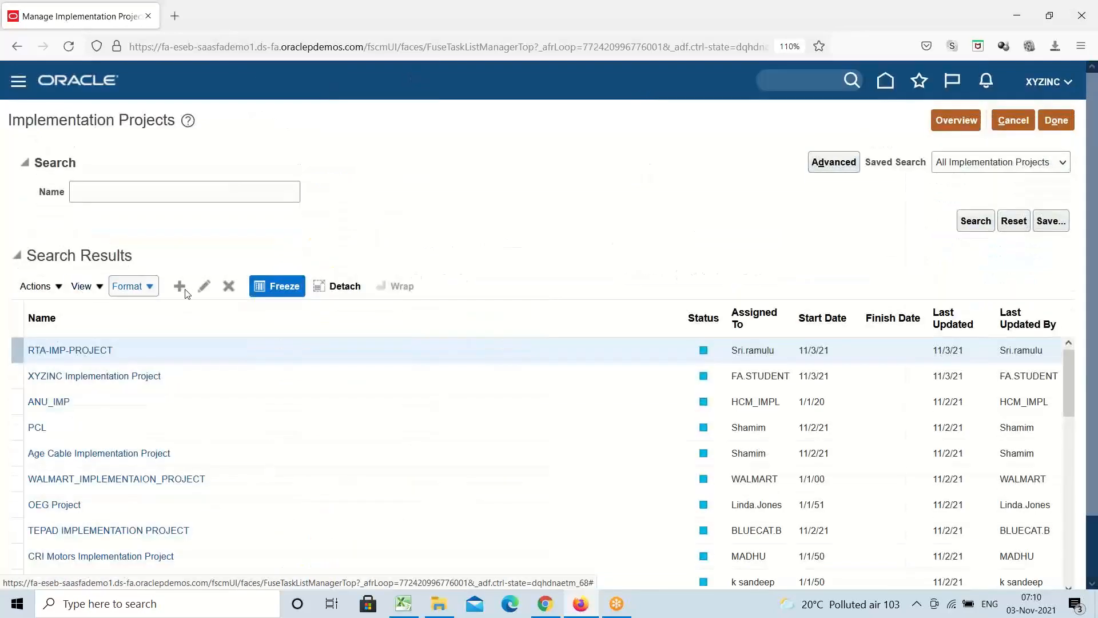
left_click(155, 376)
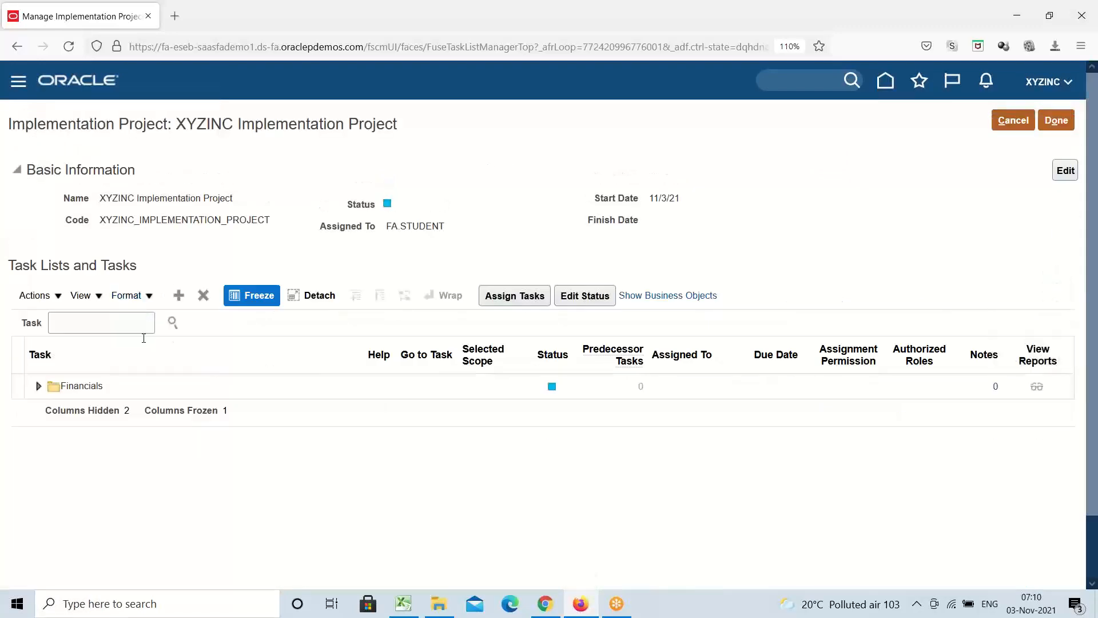
Check the Create Value Sets step in the Excel worksheet and search the project's tasks in Firefox for "Value Sets".
left_click(402, 605)
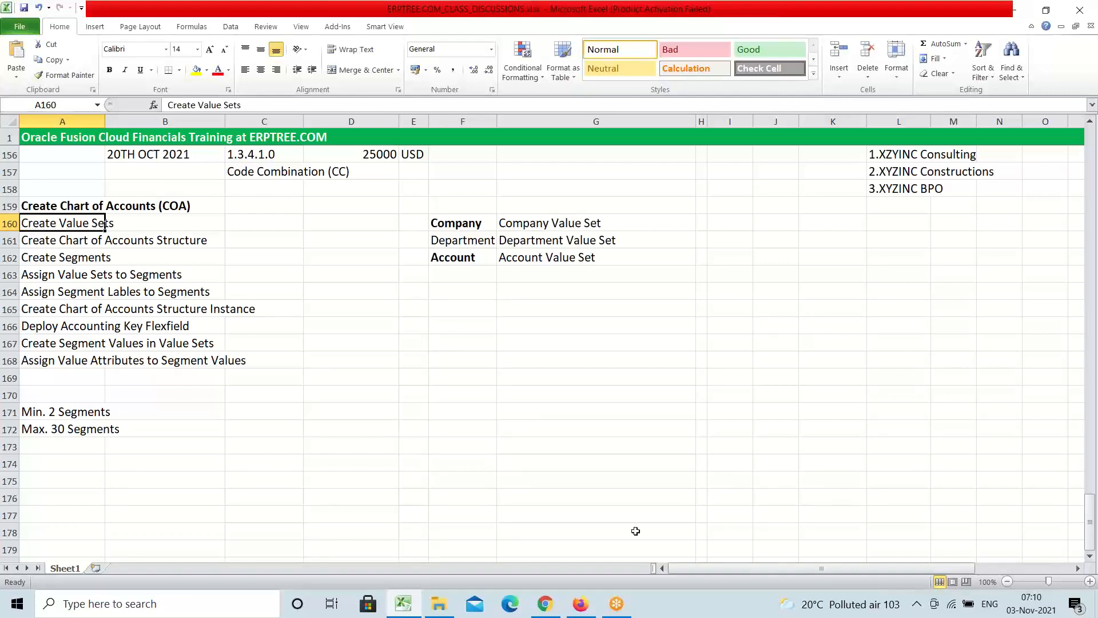
left_click(580, 603)
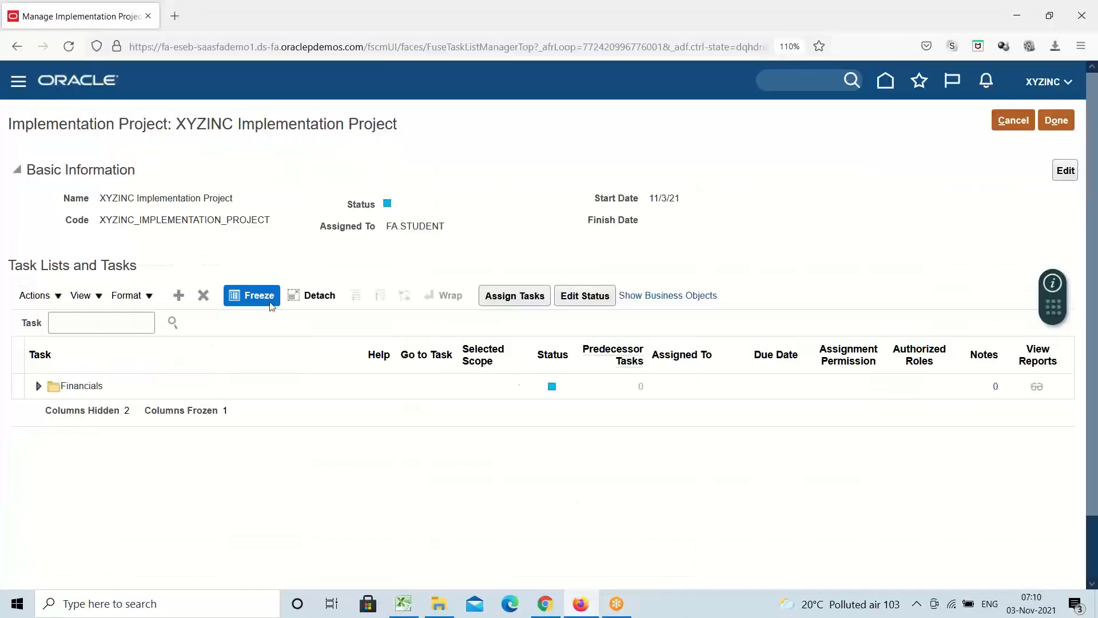
left_click(124, 335)
key("Return")
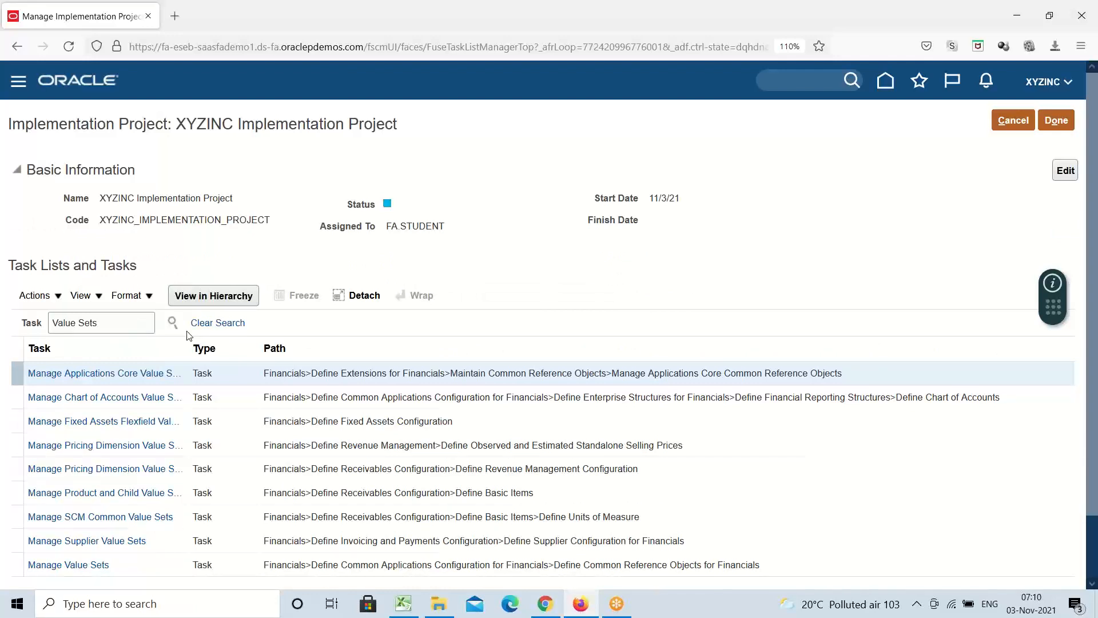
Refine the project task search to "Chart of accounts val", checking the wording against the Excel worksheet.
triple_click(105, 325)
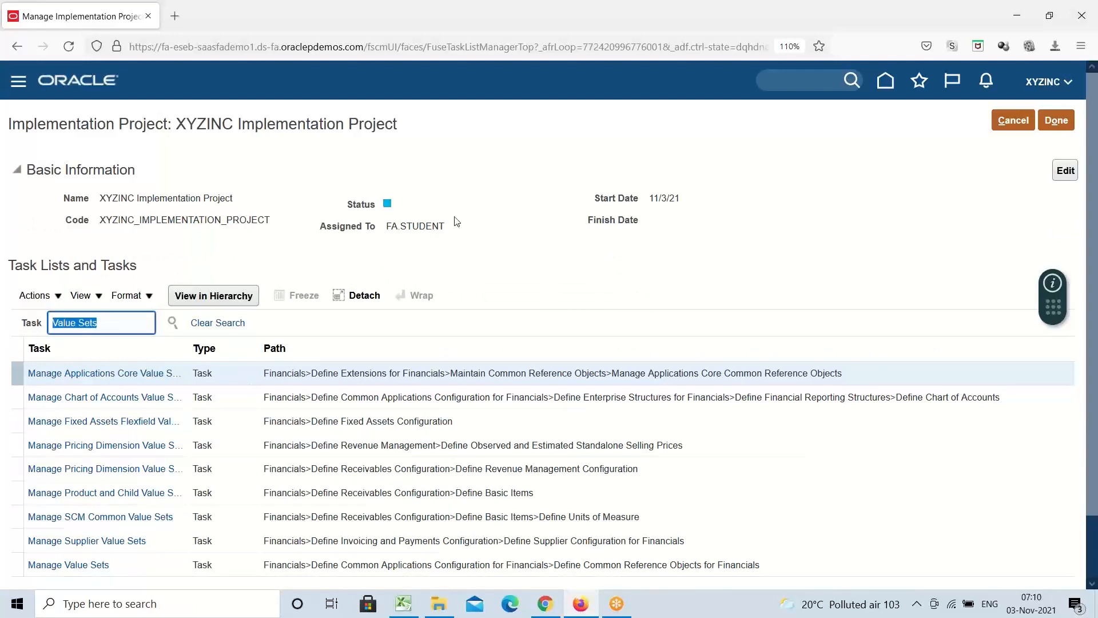
type("C")
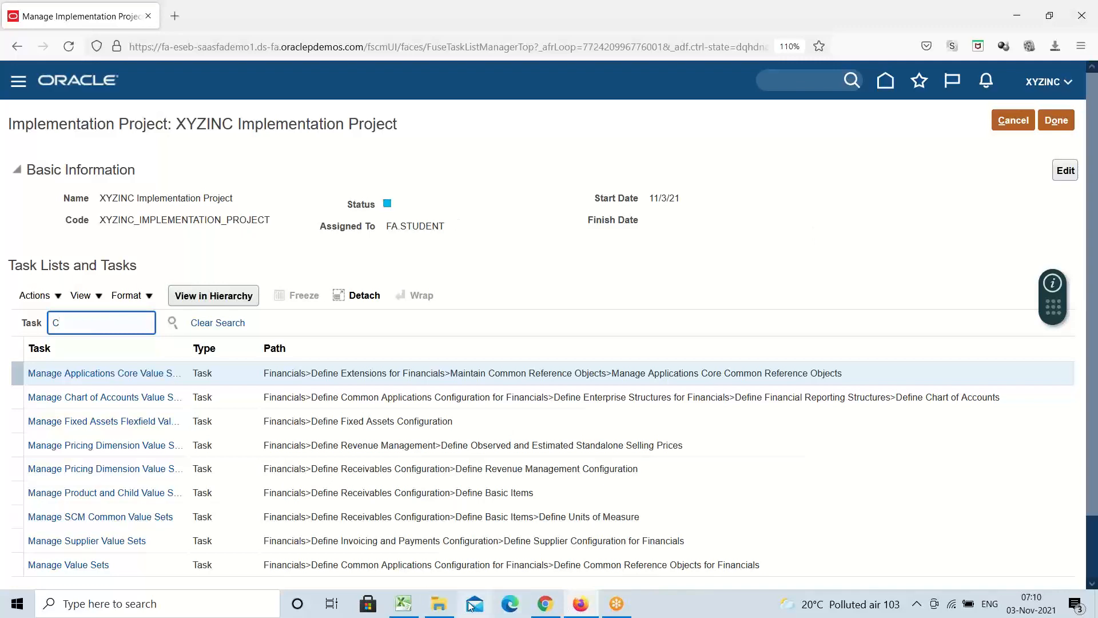
left_click(405, 609)
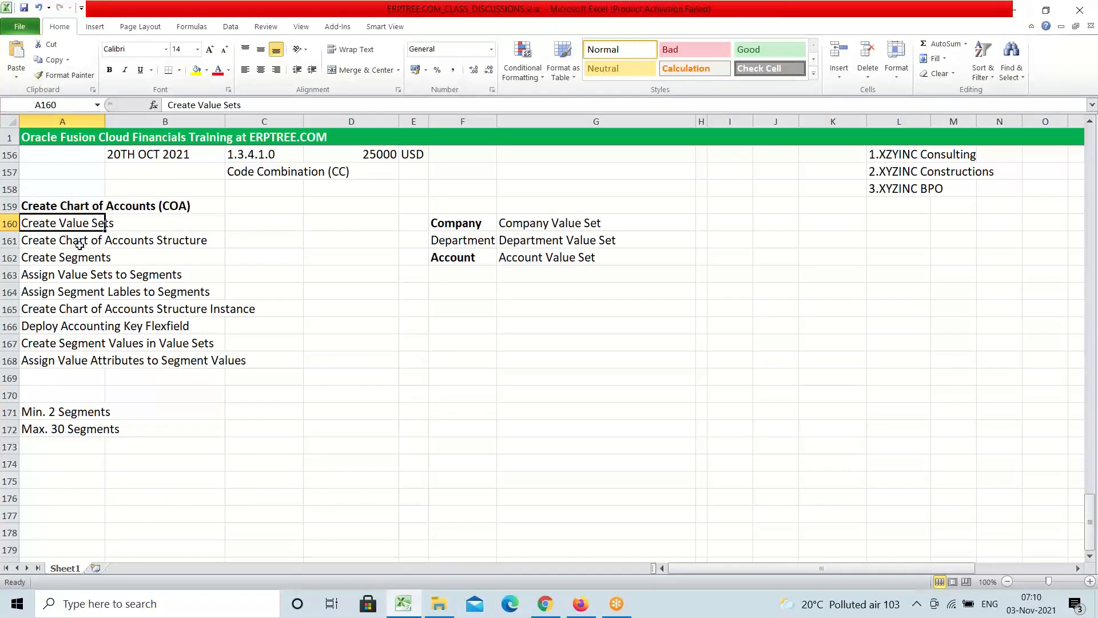
left_click(575, 615)
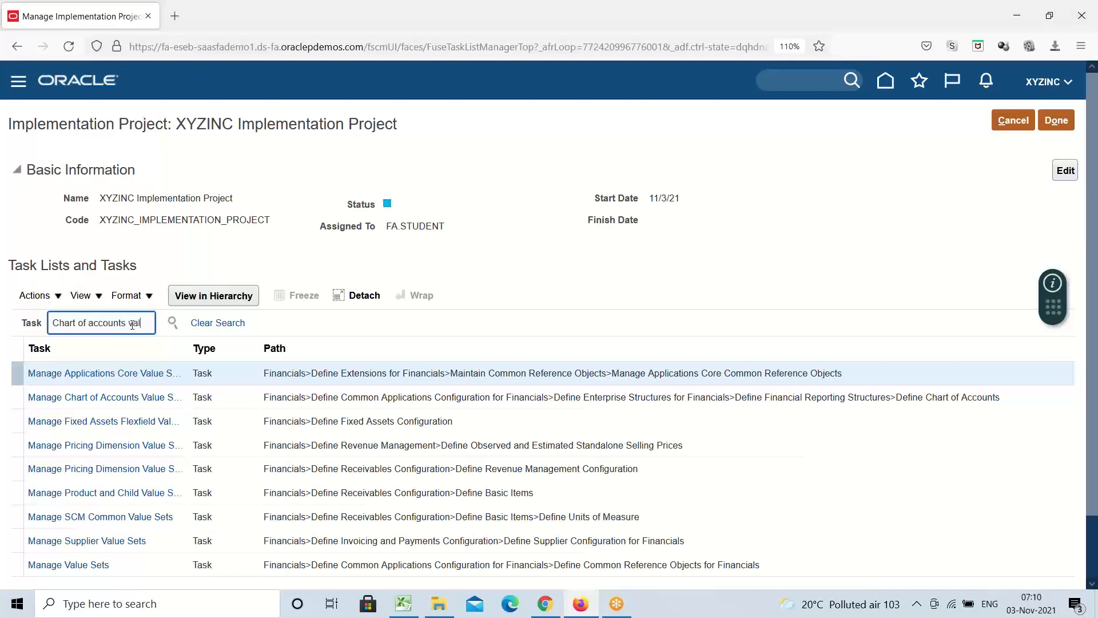
key("Return")
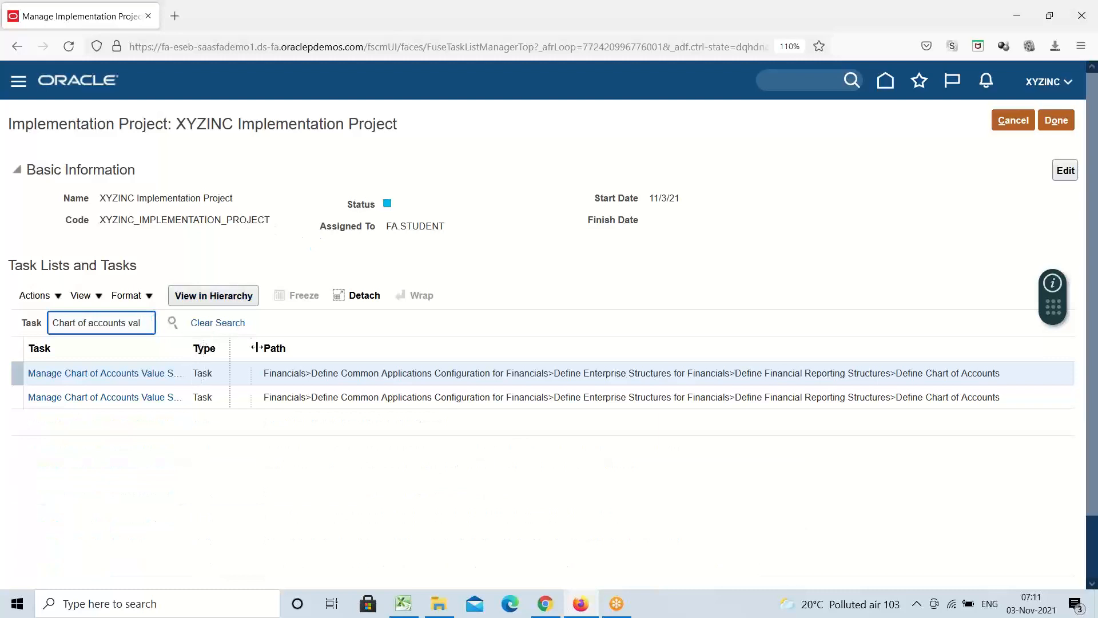
Widen the Task column of the results and show Manage Chart of Accounts Value Sets in the Define Chart of Accounts hierarchy.
left_click_drag(256, 347, 286, 351)
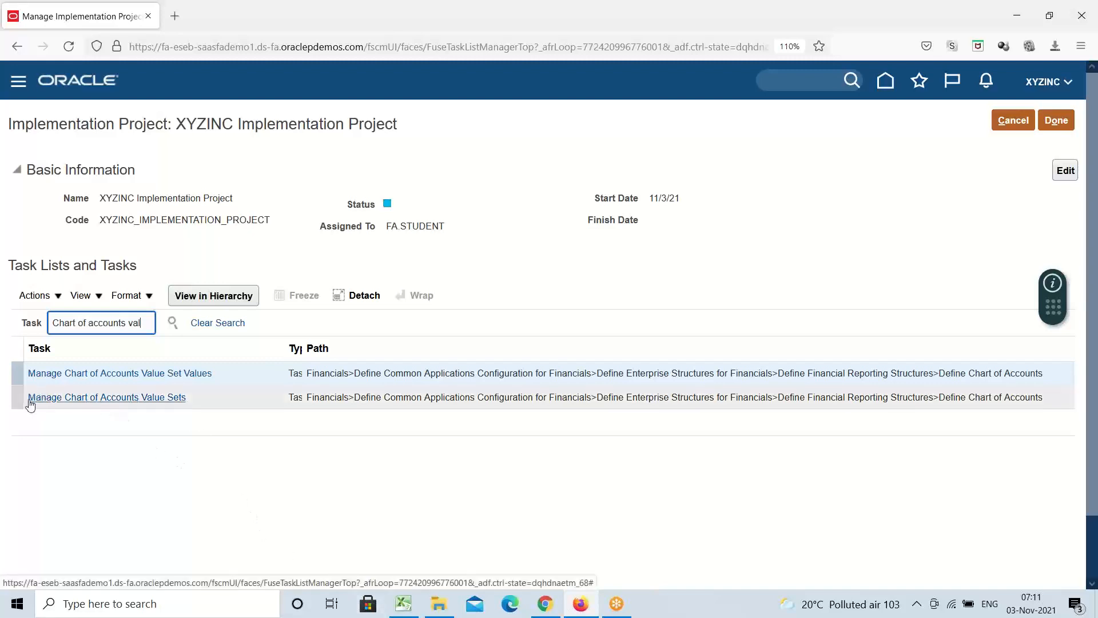
left_click(168, 398)
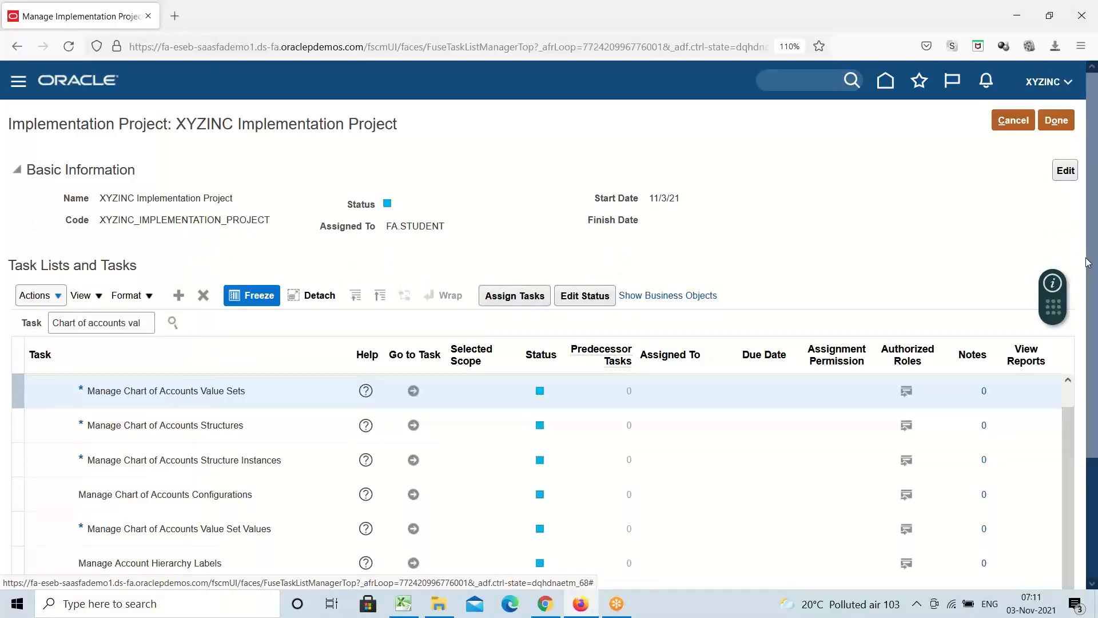
left_click_drag(1092, 263, 1064, 359)
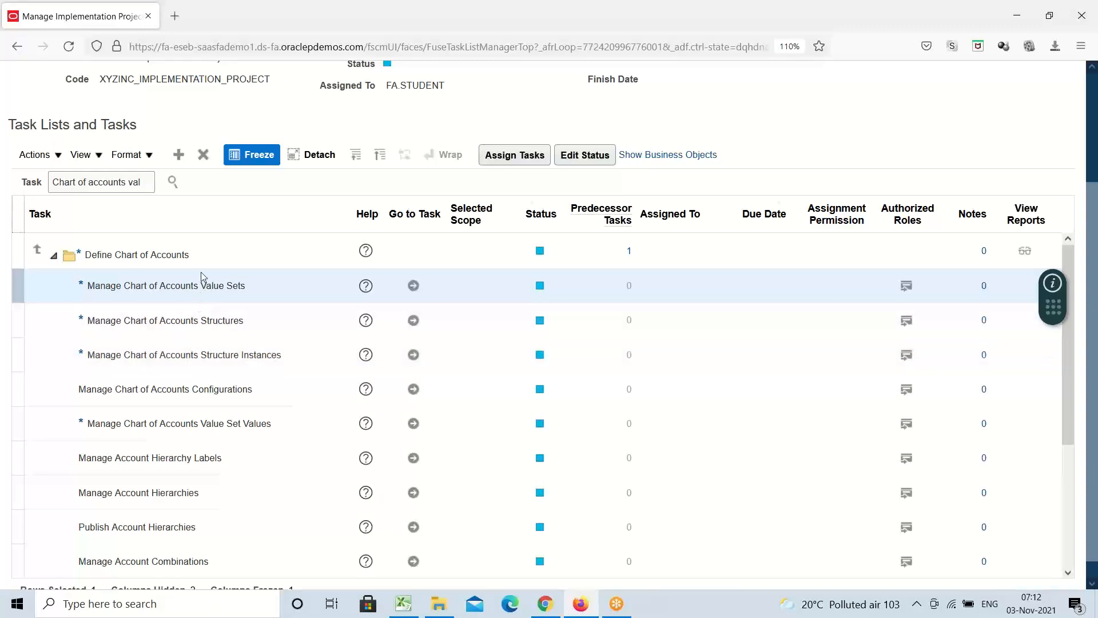
Compare the Excel steps in A160 to A168, particularly Create Value Sets, with the Define Chart of Accounts tasks in Firefox.
left_click(403, 603)
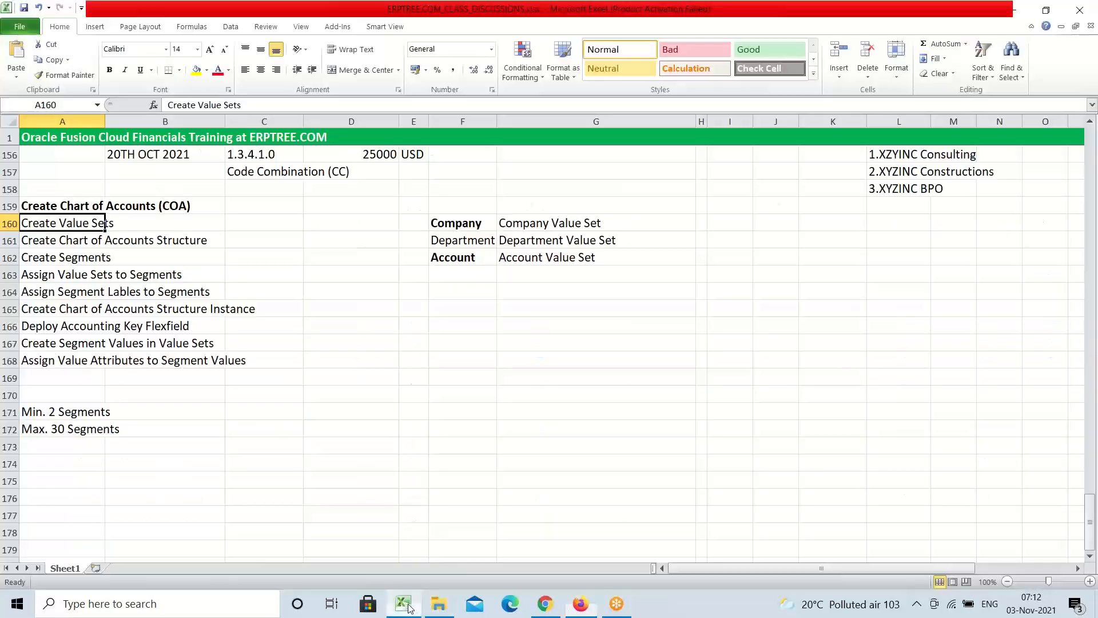
left_click_drag(54, 225, 238, 361)
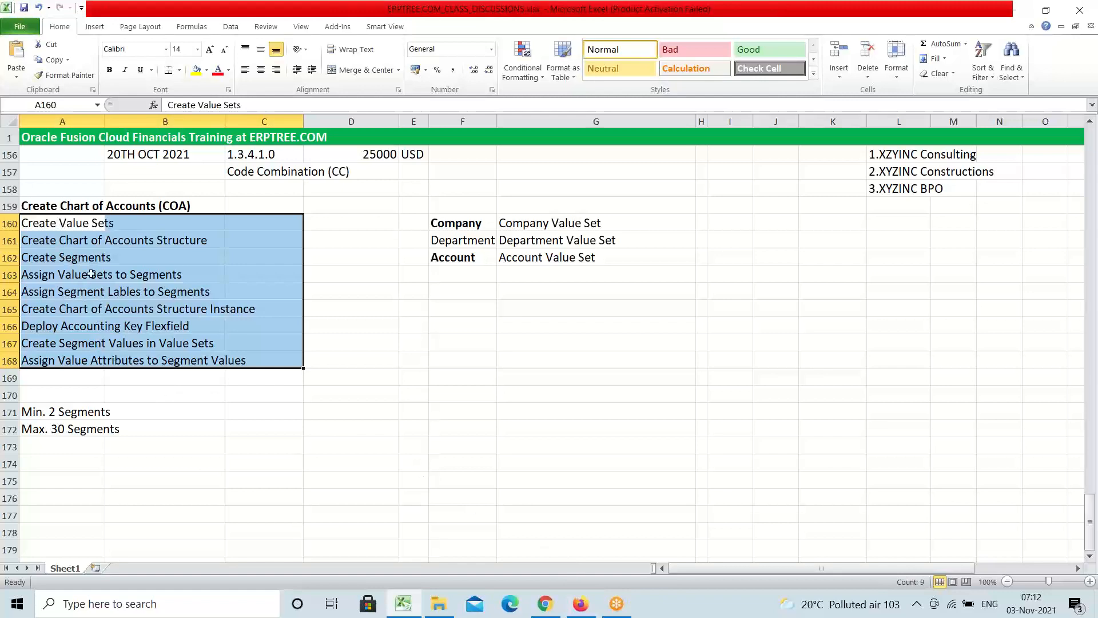
left_click(574, 615)
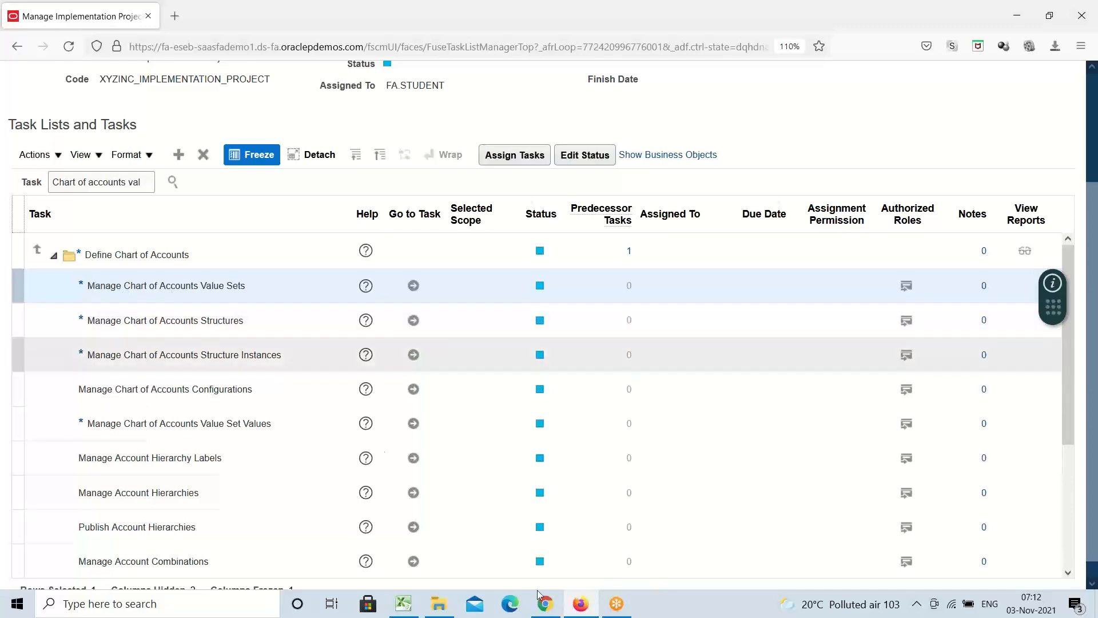
left_click(403, 603)
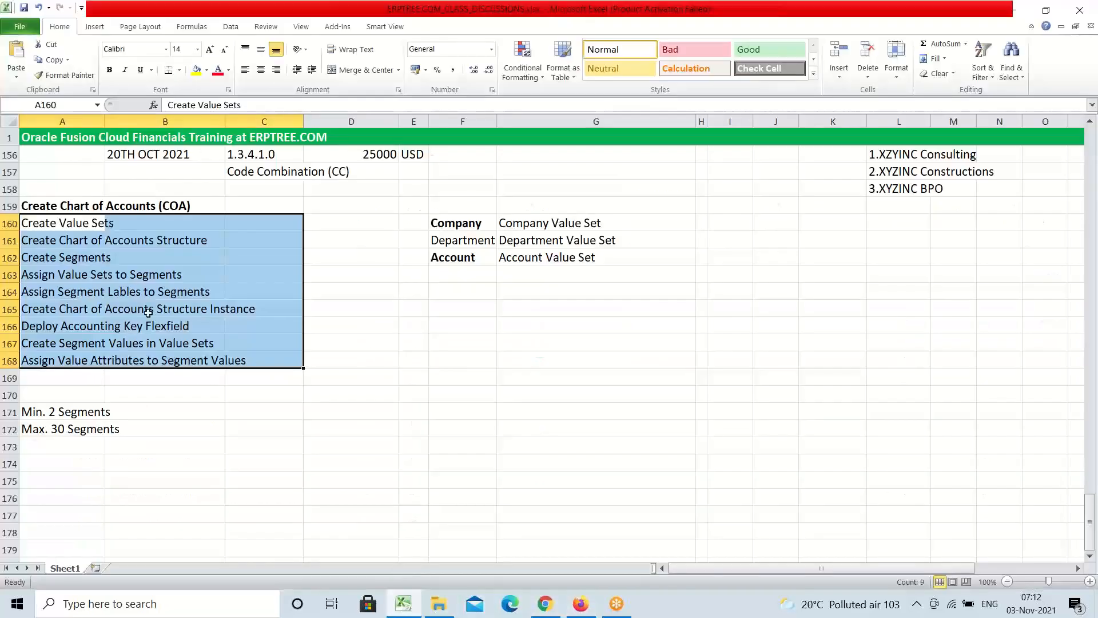
left_click(29, 227)
left_click_drag(29, 227, 117, 223)
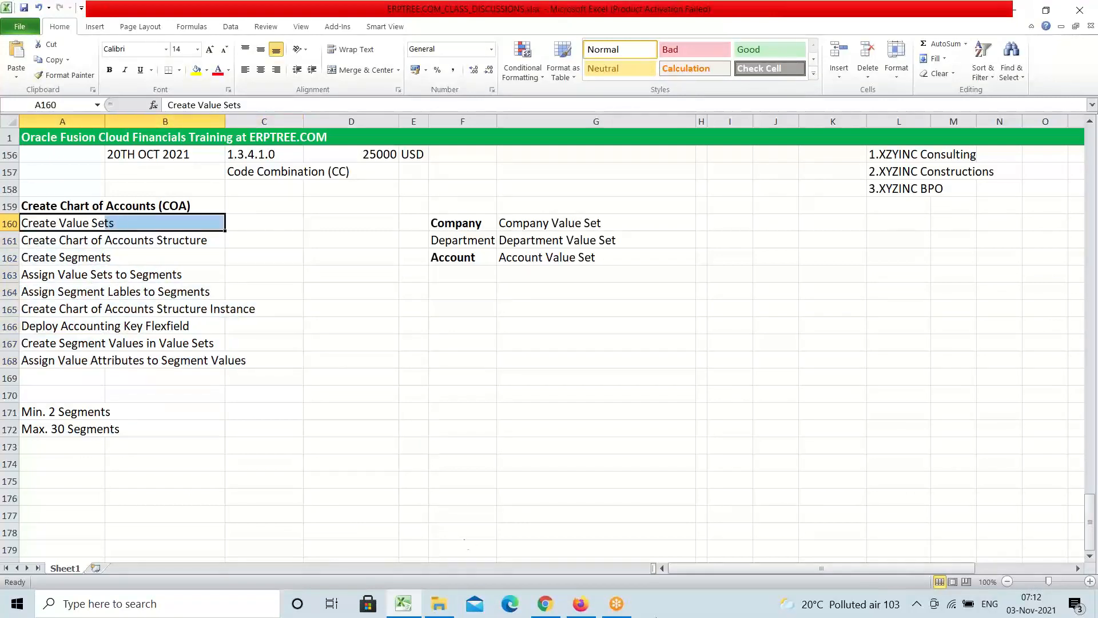
left_click(581, 604)
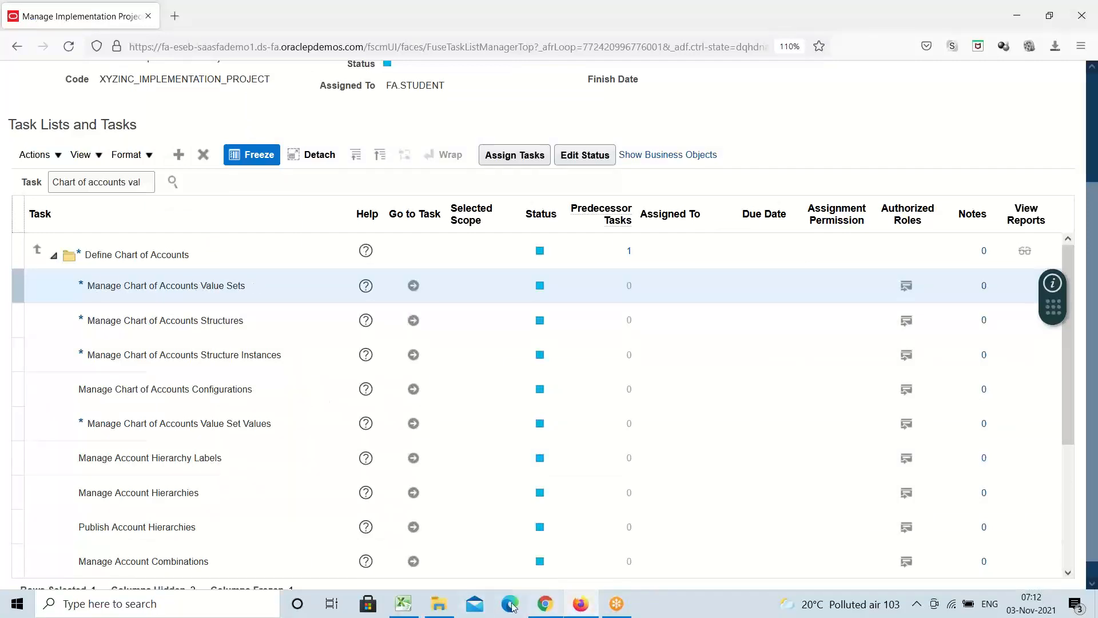
Match the Create Chart of Accounts Structure step in Excel's A161 to the Manage Chart of Accounts Structures task in Firefox.
left_click(403, 605)
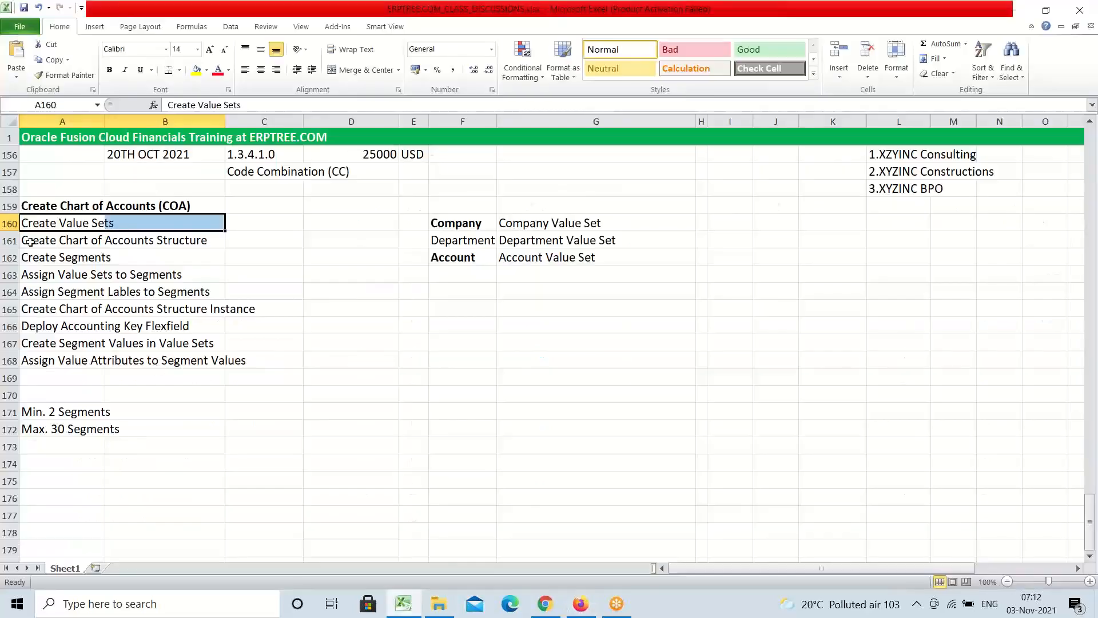
left_click_drag(32, 240, 158, 242)
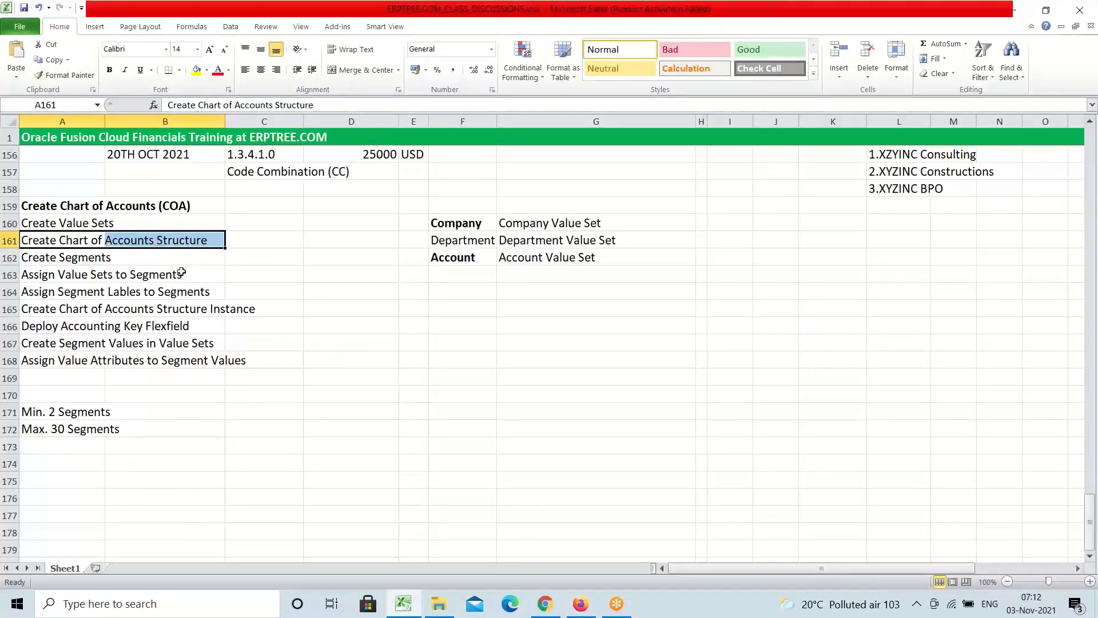
left_click(581, 603)
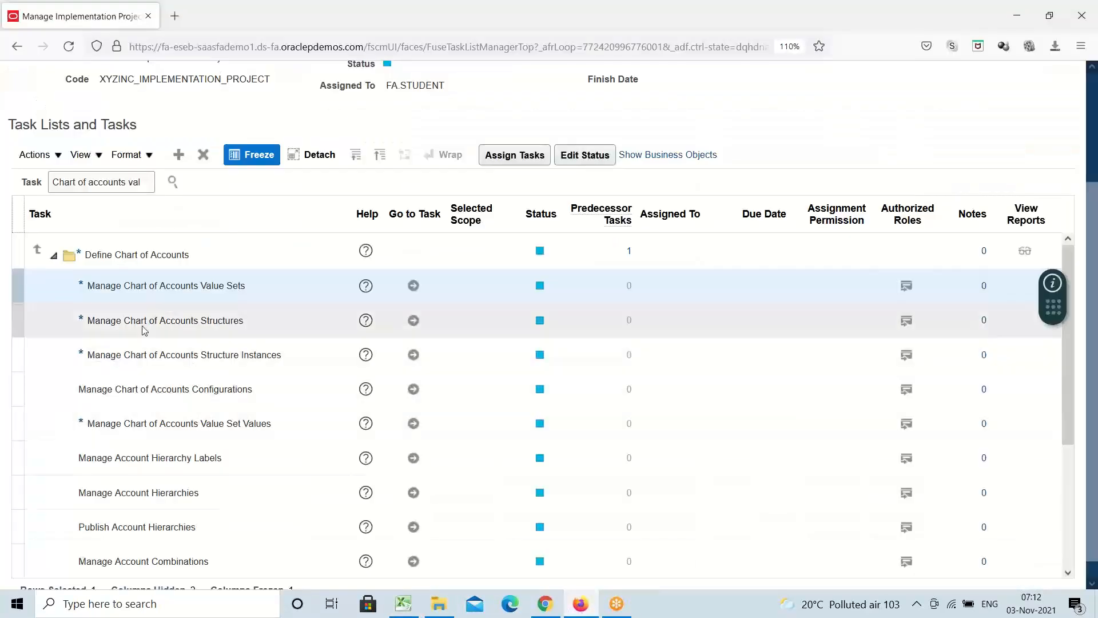
left_click(246, 321)
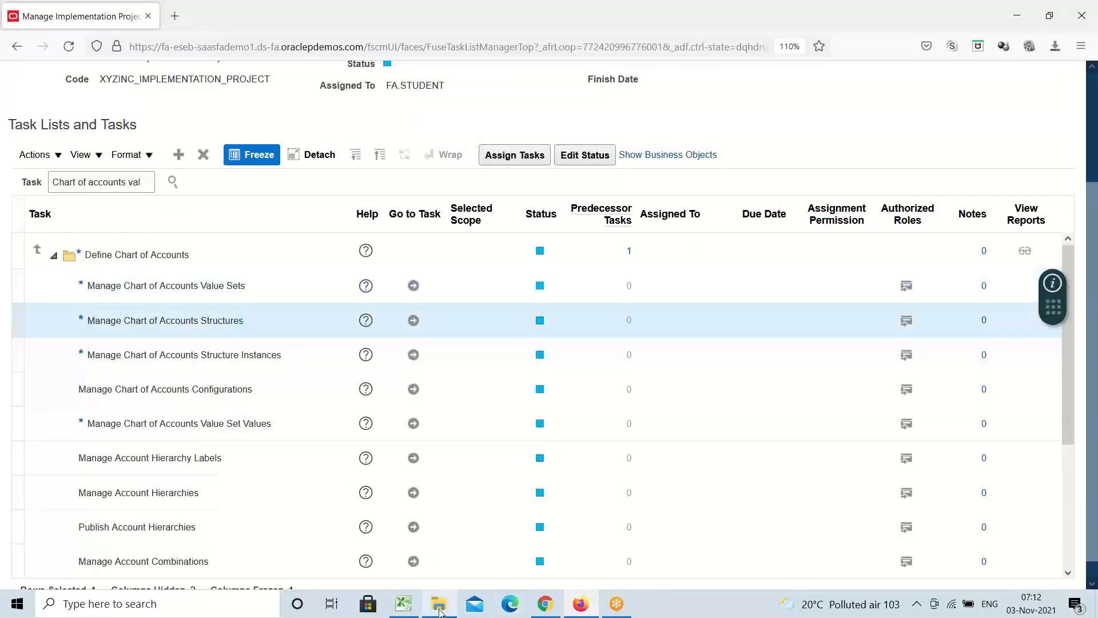
Compare the Create Segments and Assign Value Sets to Segments steps in Excel's A162 and A163 with the chart of accounts tasks in Firefox.
left_click(403, 603)
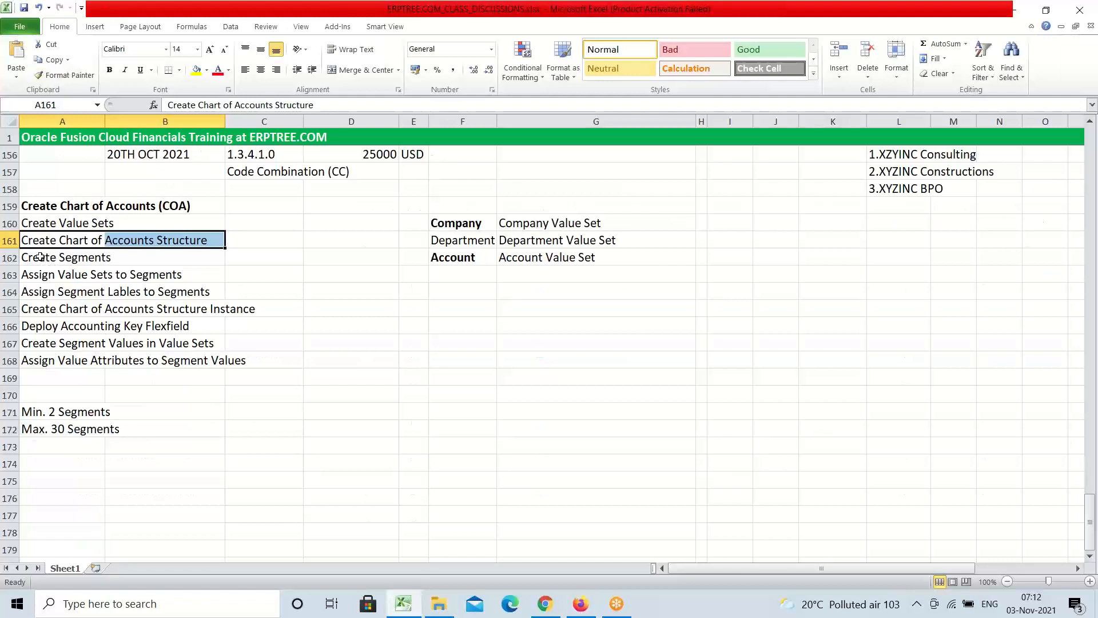
left_click(36, 256)
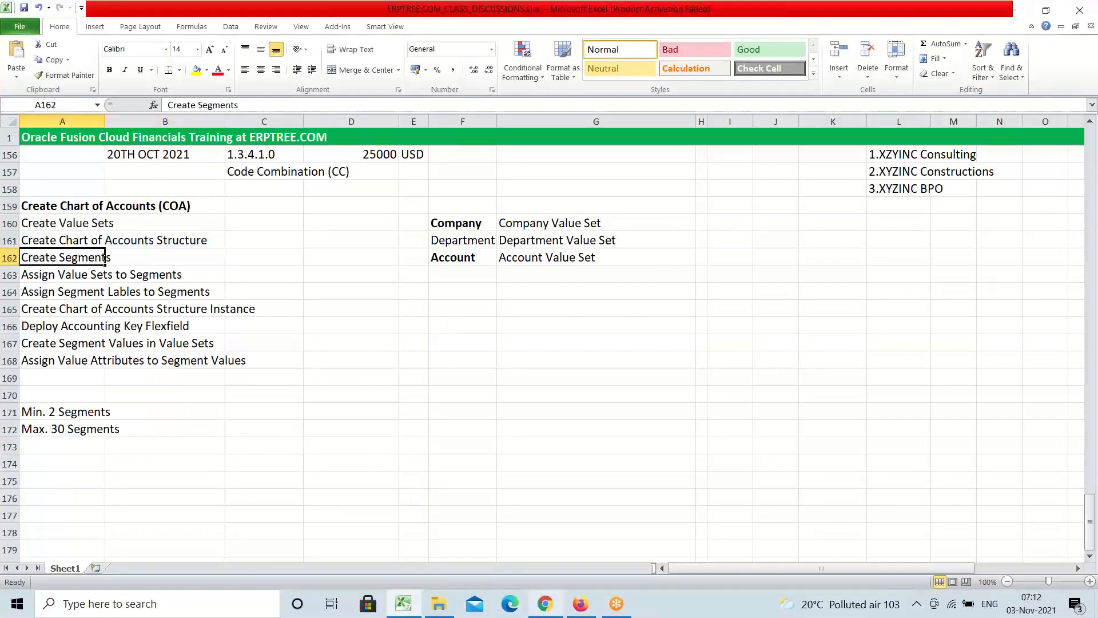
left_click(581, 603)
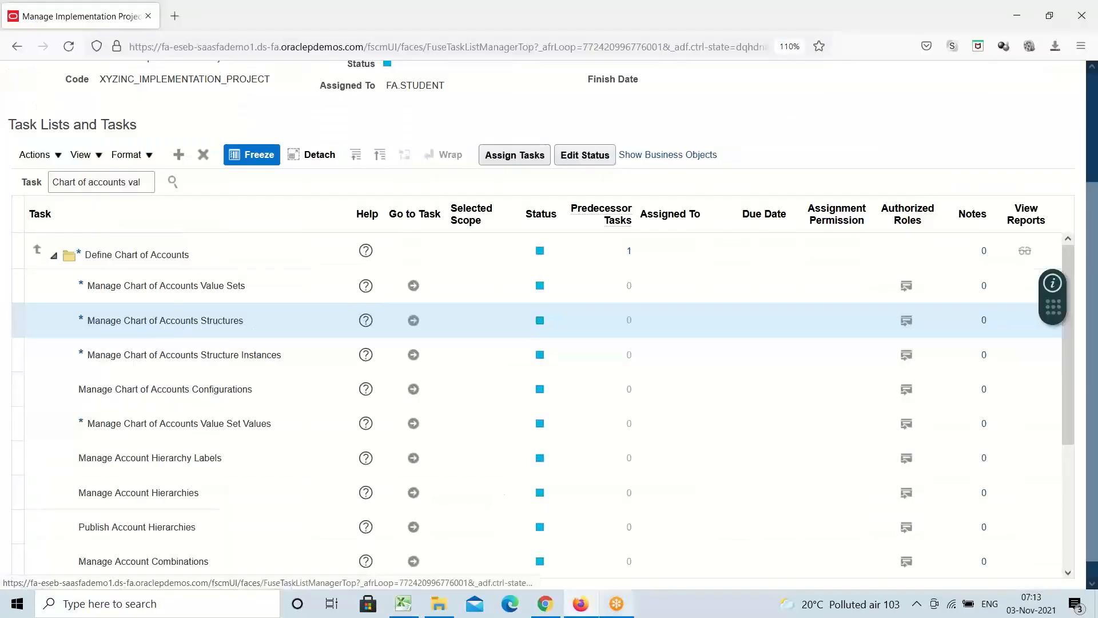
left_click(403, 603)
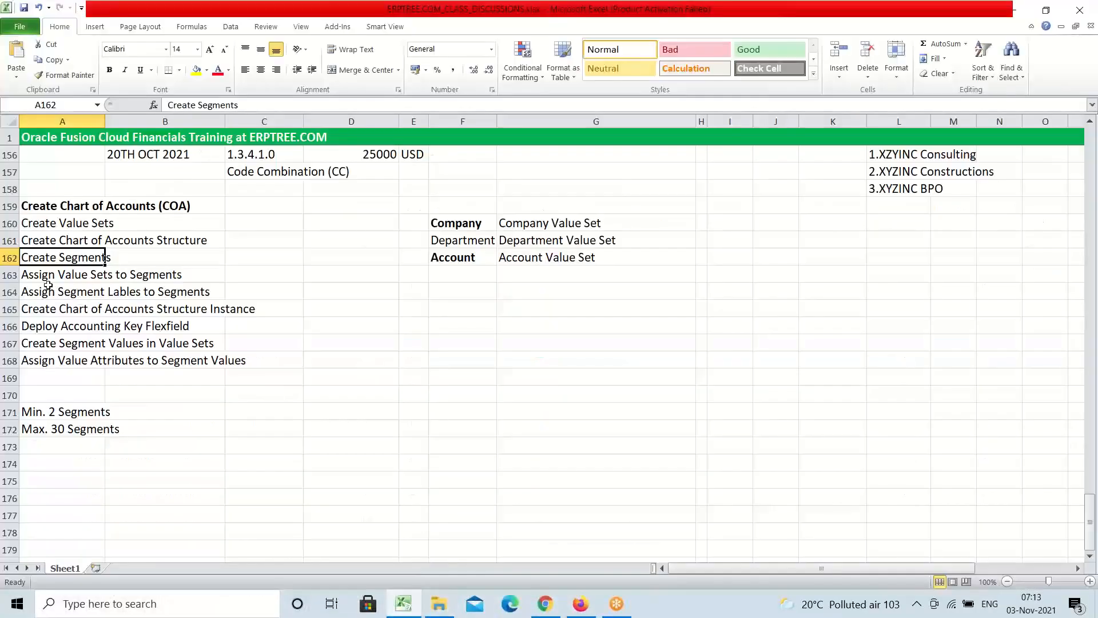
left_click_drag(35, 276, 175, 273)
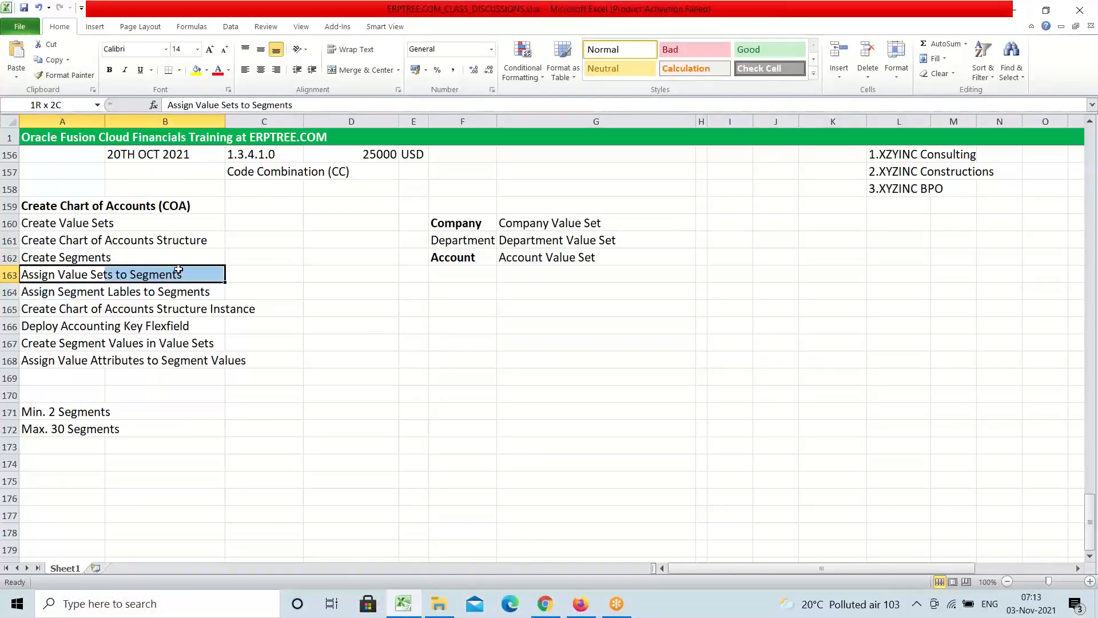
left_click(580, 604)
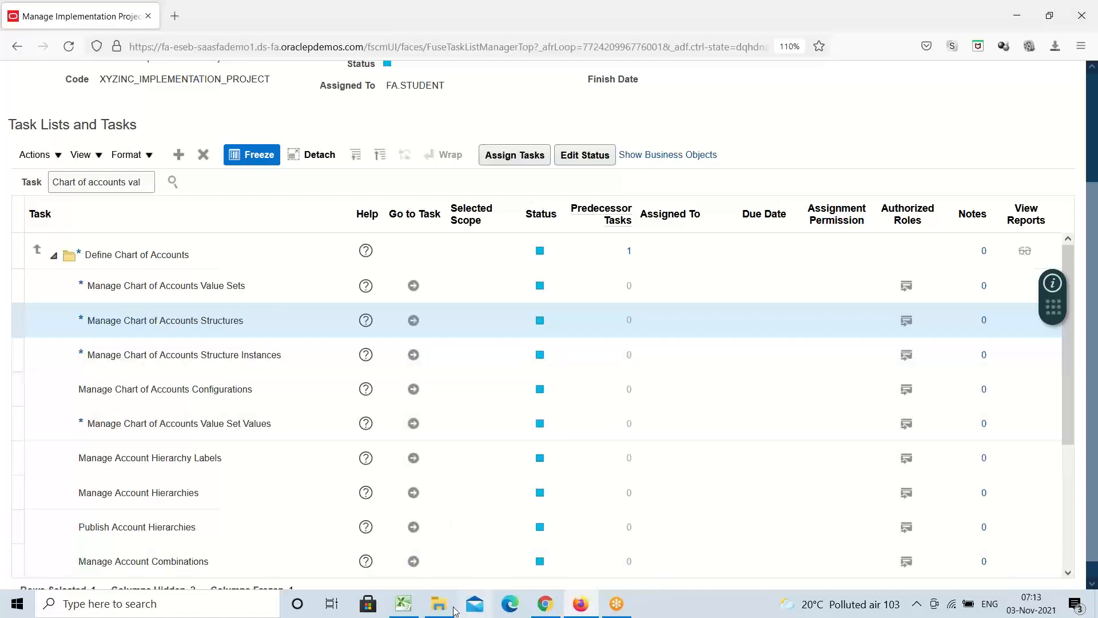
Compare the Assign Segment Lables to Segments step in Excel's A164 with the Manage Chart of Accounts Structures task in Firefox.
left_click(403, 603)
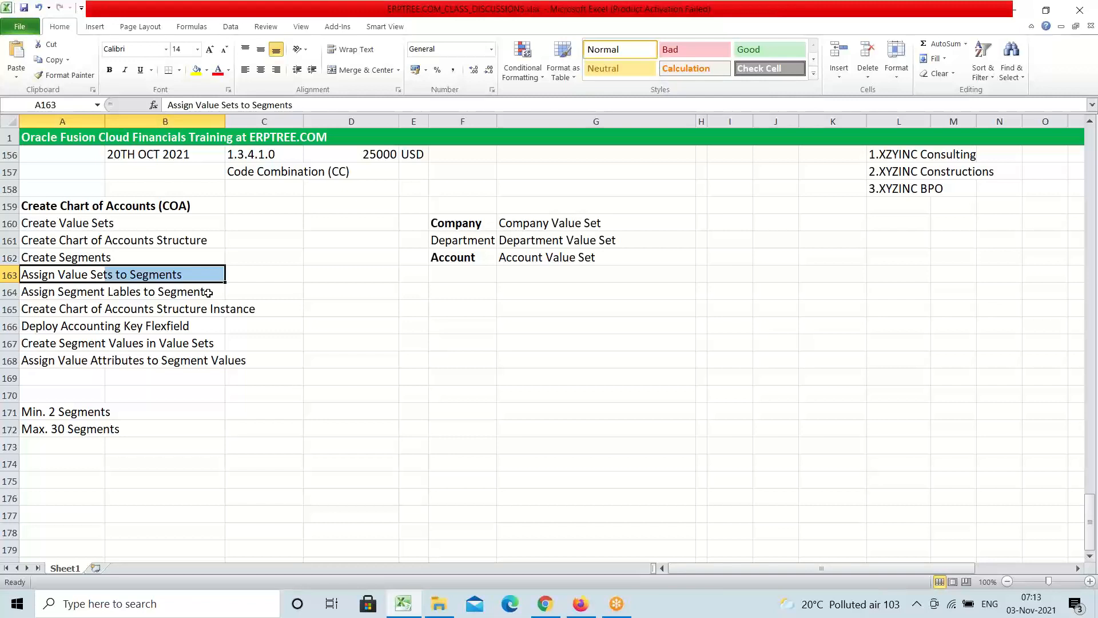
left_click(163, 289)
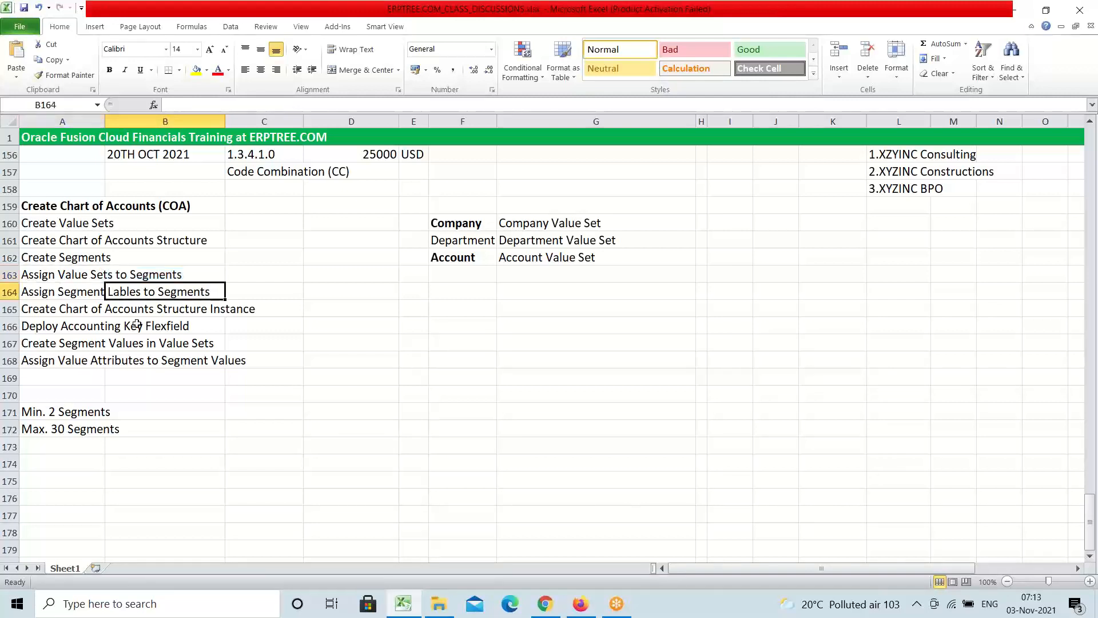
left_click_drag(53, 291, 172, 291)
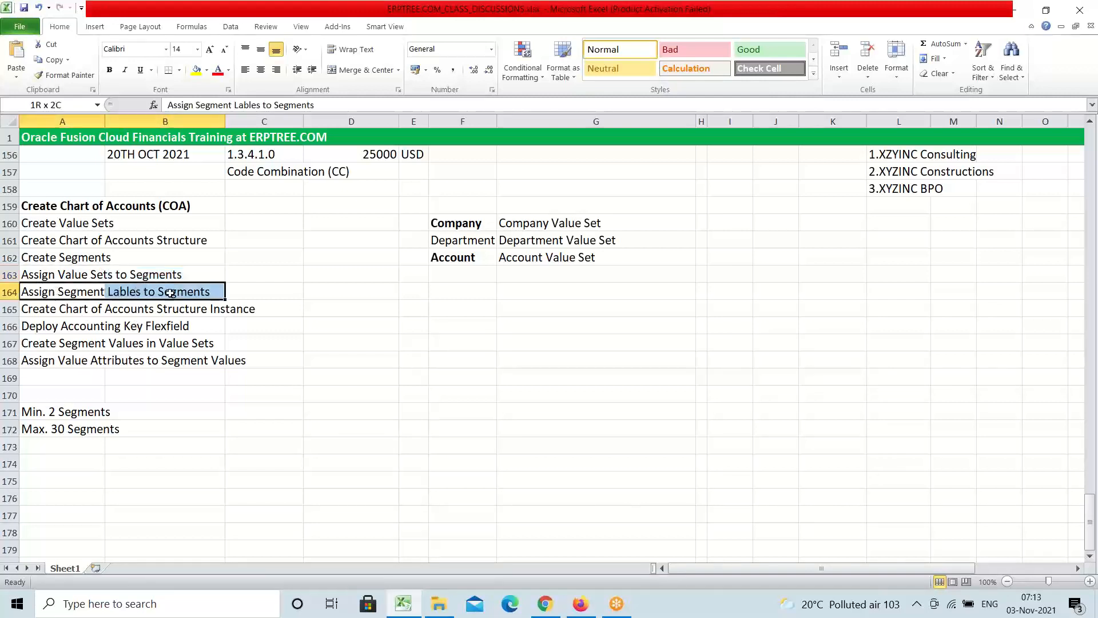
left_click(579, 606)
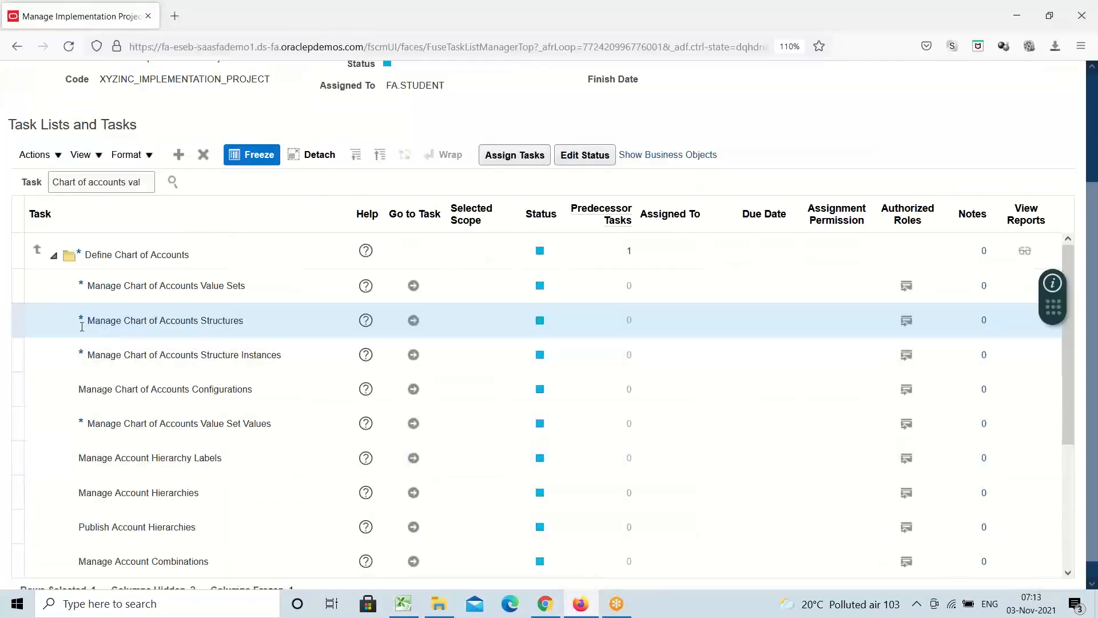
Match the Create Chart of Accounts Structure Instance step in Excel's A165 to the Manage Chart of Accounts Structure Instances task in Firefox.
left_click(403, 603)
left_click_drag(37, 309, 244, 308)
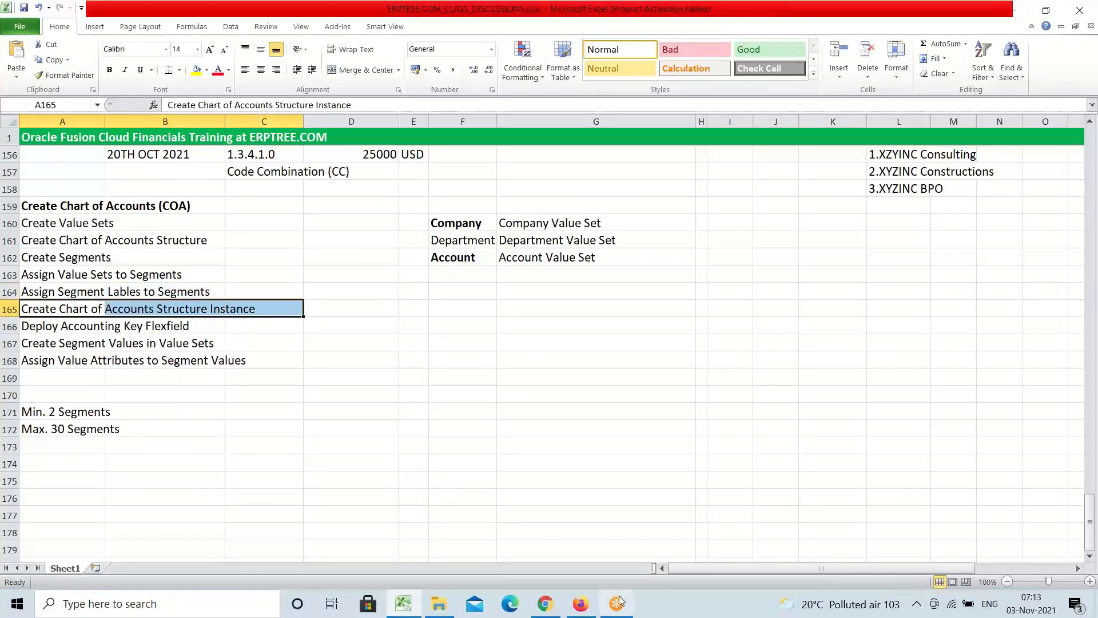
left_click(580, 603)
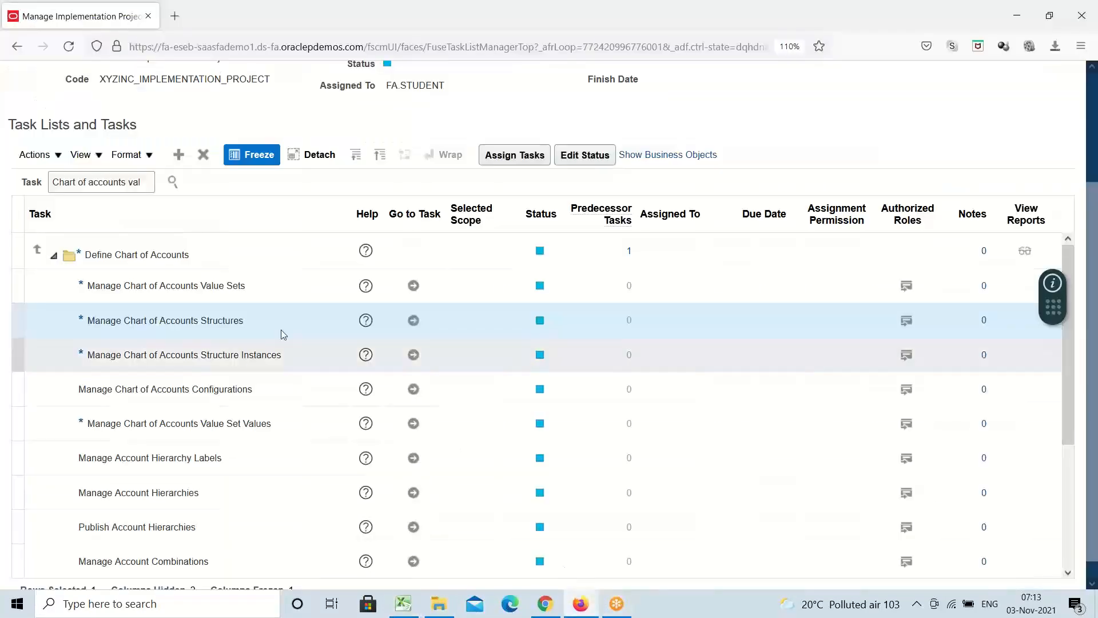
left_click(143, 350)
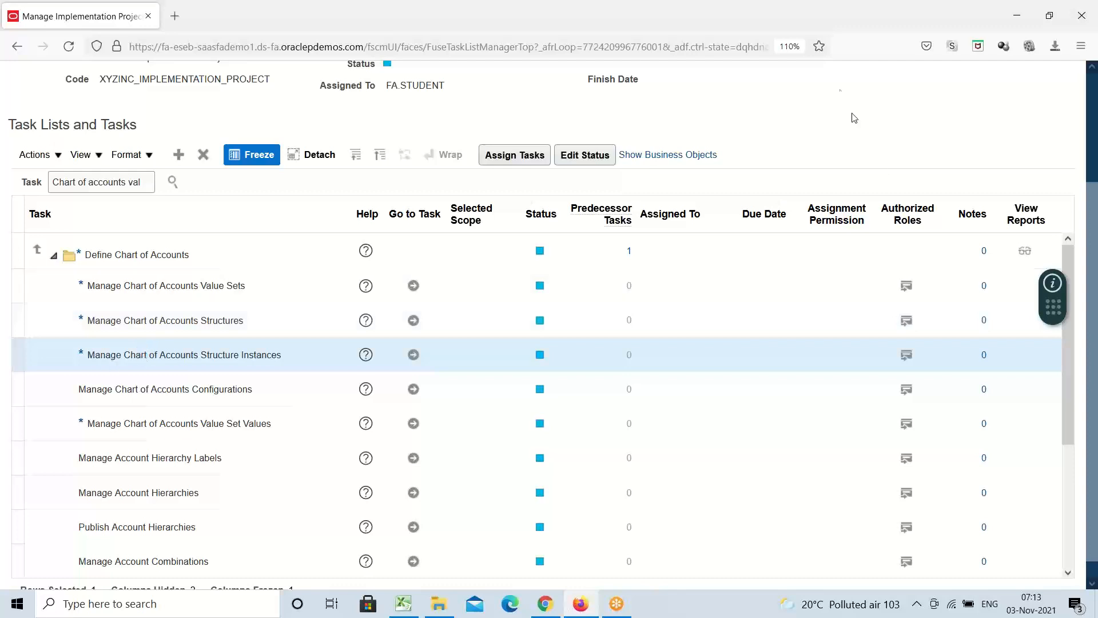
left_click(785, 29)
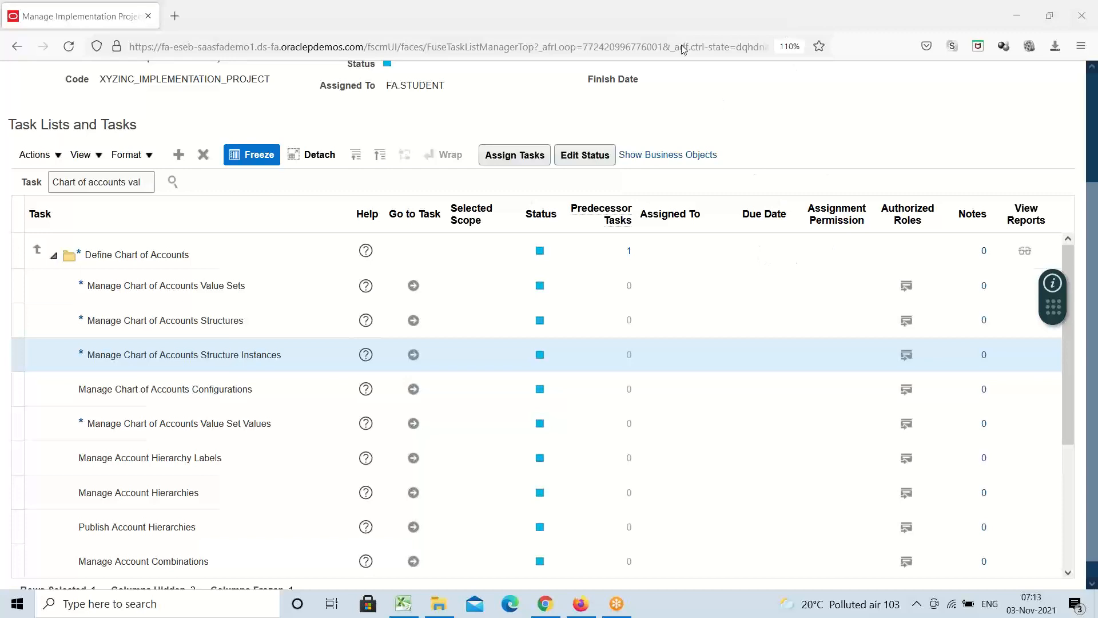
Check the Deploy Accounting Key Flexfield step in Excel's A166 against the Define Chart of Accounts tasks in Firefox.
left_click(404, 603)
left_click_drag(54, 326, 165, 327)
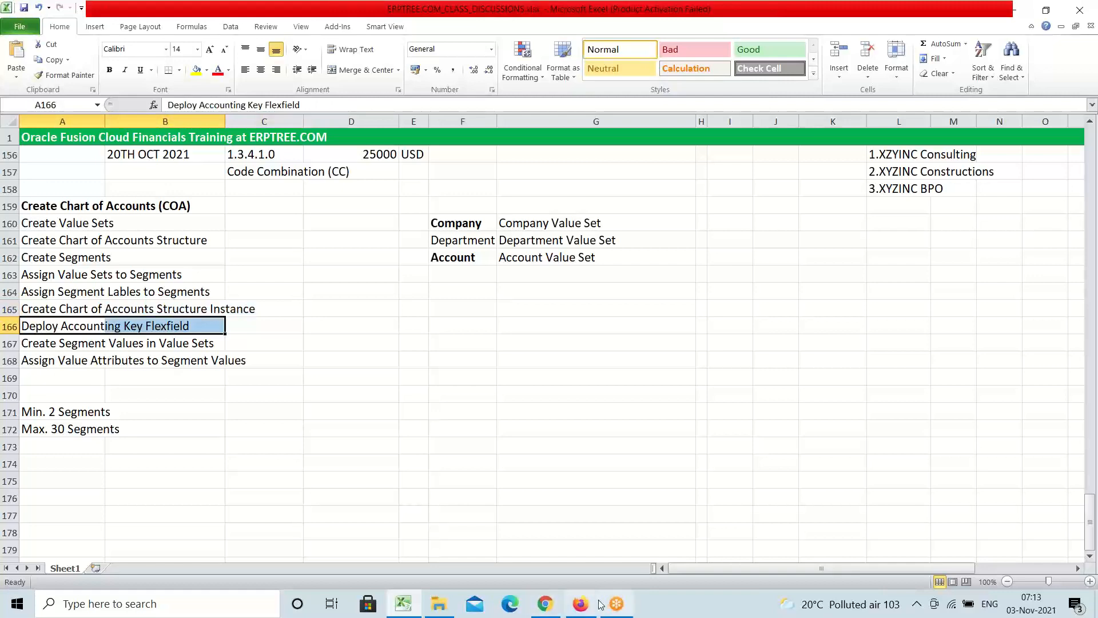
left_click(581, 603)
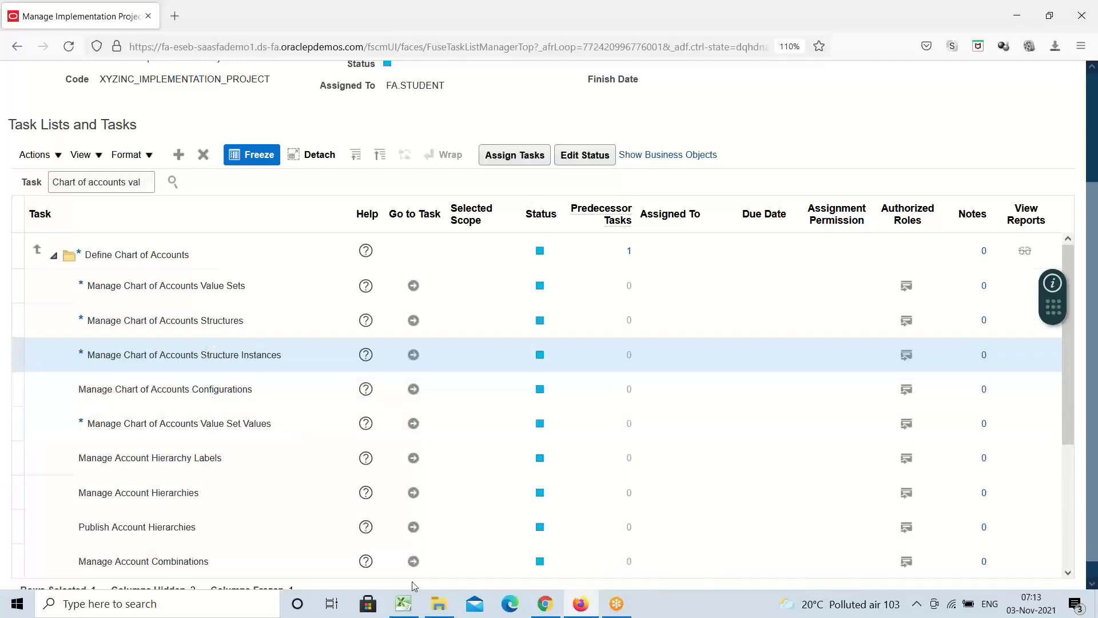
left_click(405, 604)
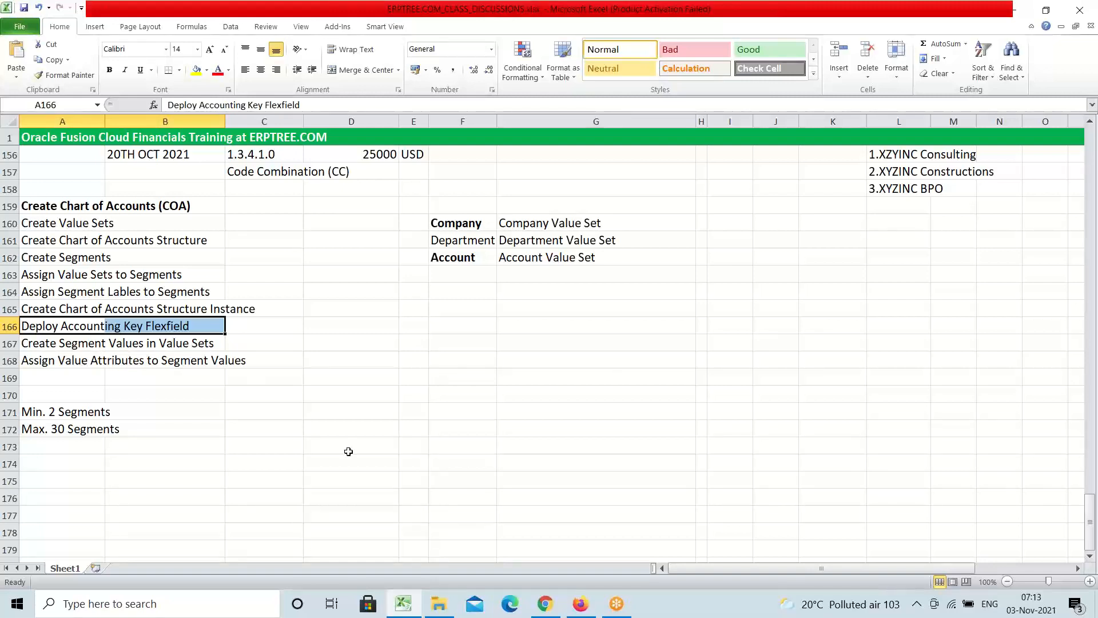
left_click(580, 604)
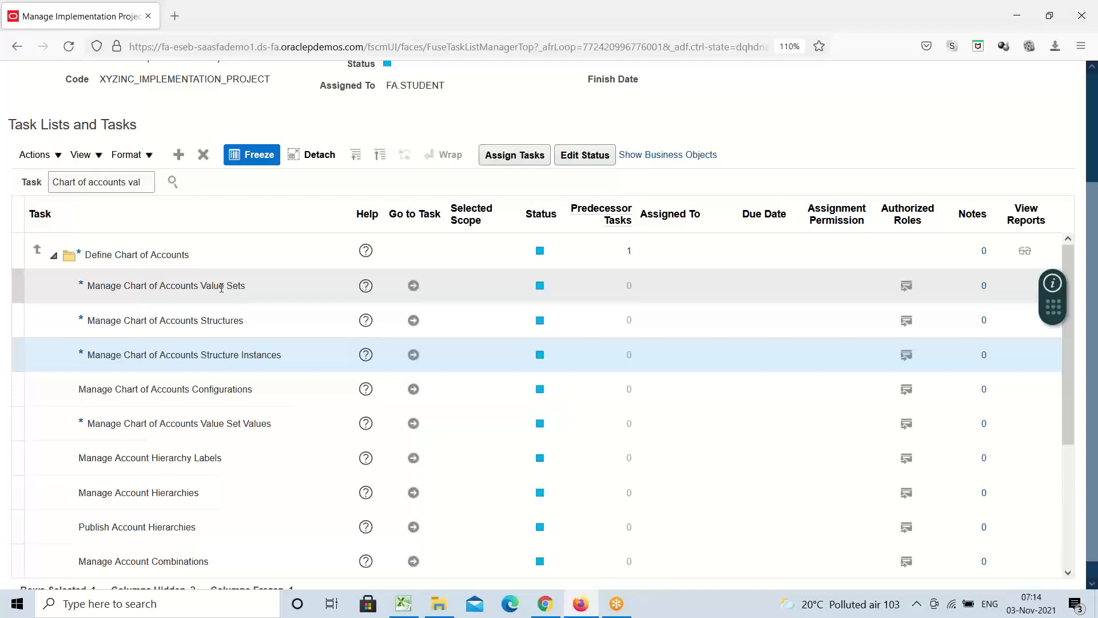
left_click(402, 606)
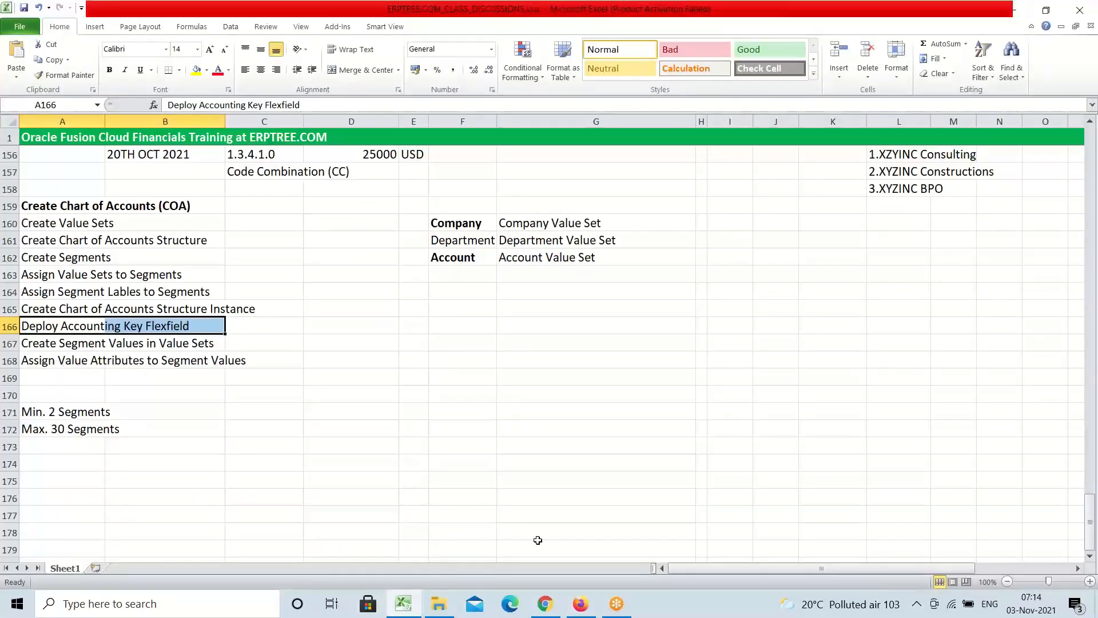
left_click(580, 605)
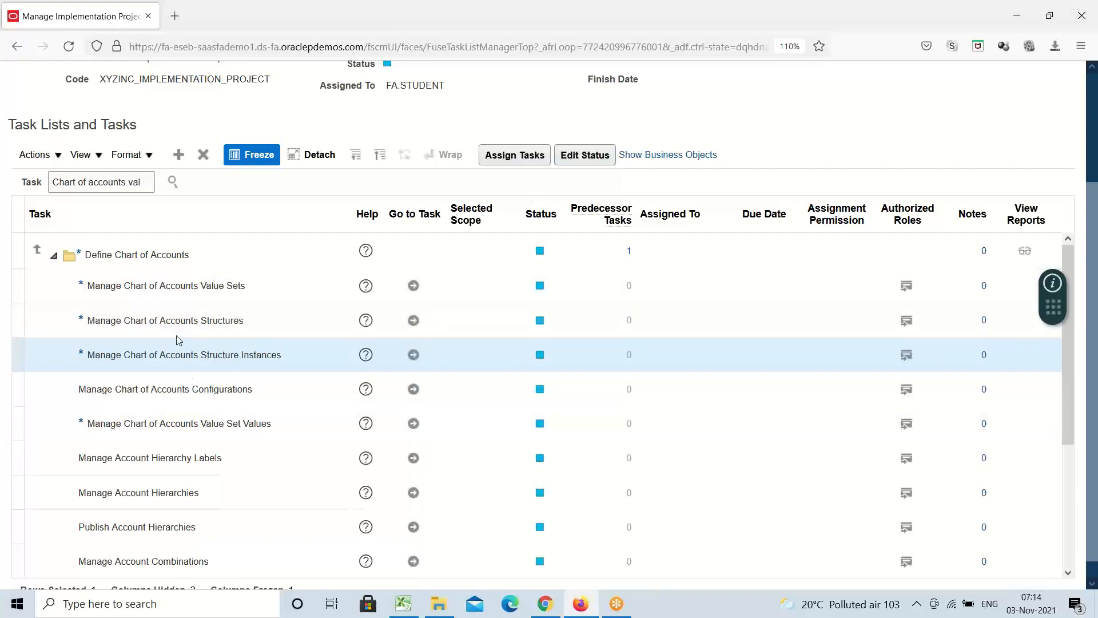
Review the whole Create Chart of Accounts (COA) step list in Excel's A159 to A168 alongside the project task list in Firefox.
left_click(403, 604)
left_click_drag(27, 208, 192, 208)
left_click_drag(39, 223, 235, 360)
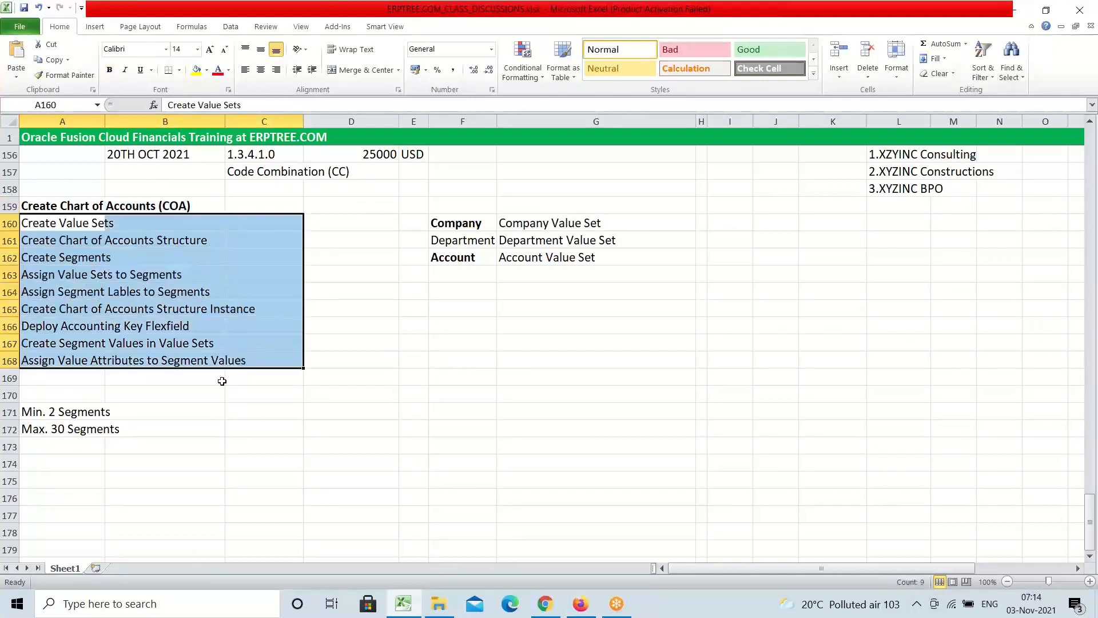
left_click(587, 605)
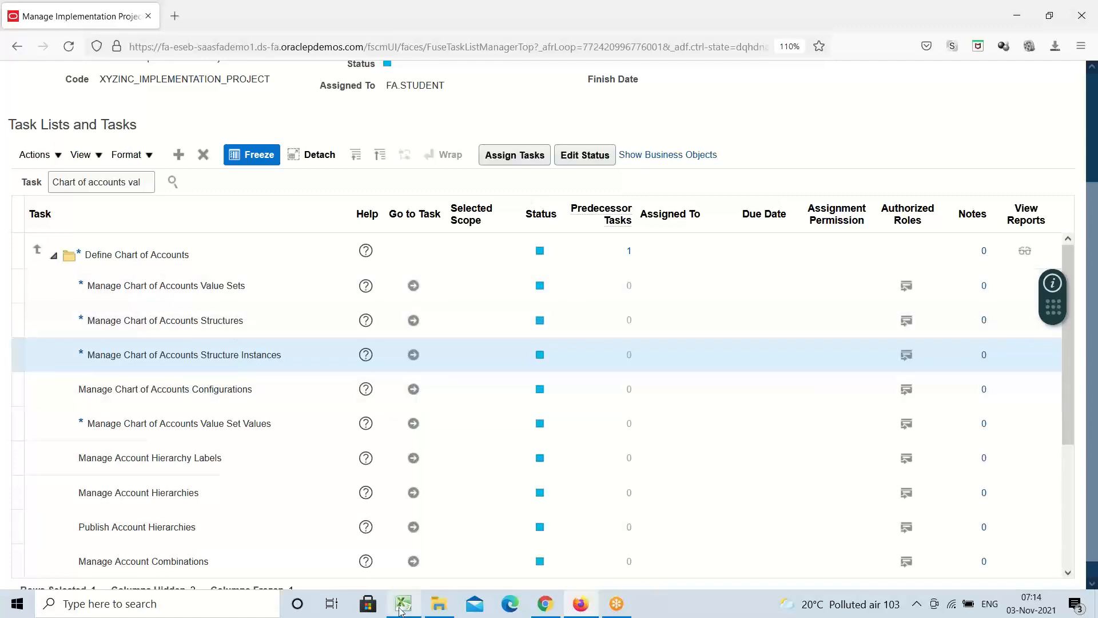
Review Excel's Create Value Sets step, the segment limits in A171 and A172, and the segments and value sets in F160 to G162.
left_click(403, 604)
left_click_drag(33, 227, 130, 228)
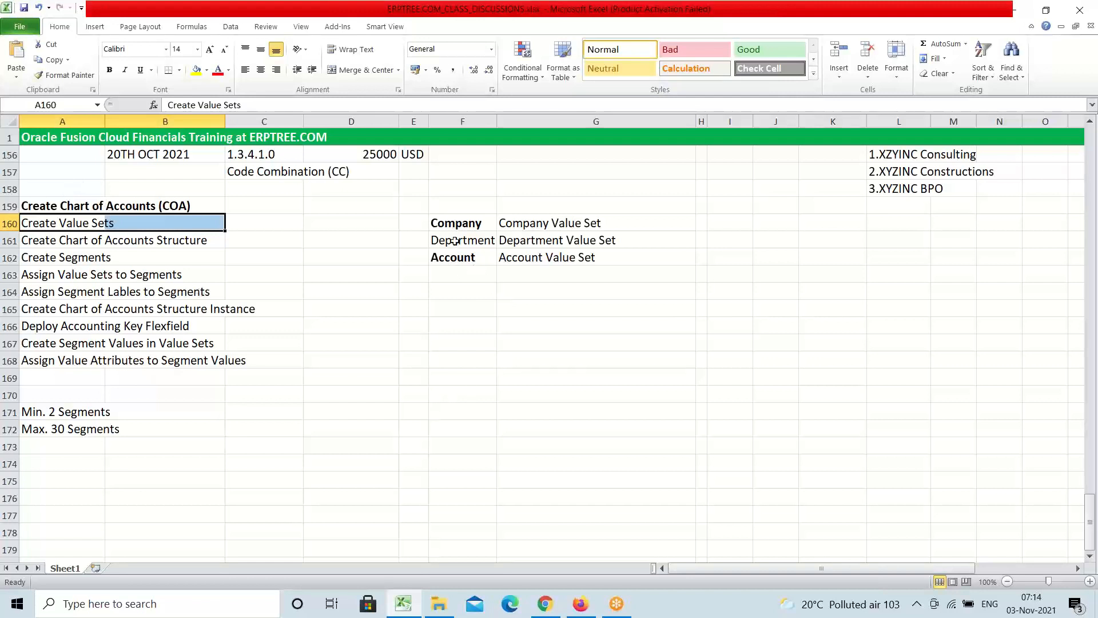
left_click_drag(450, 225, 475, 261)
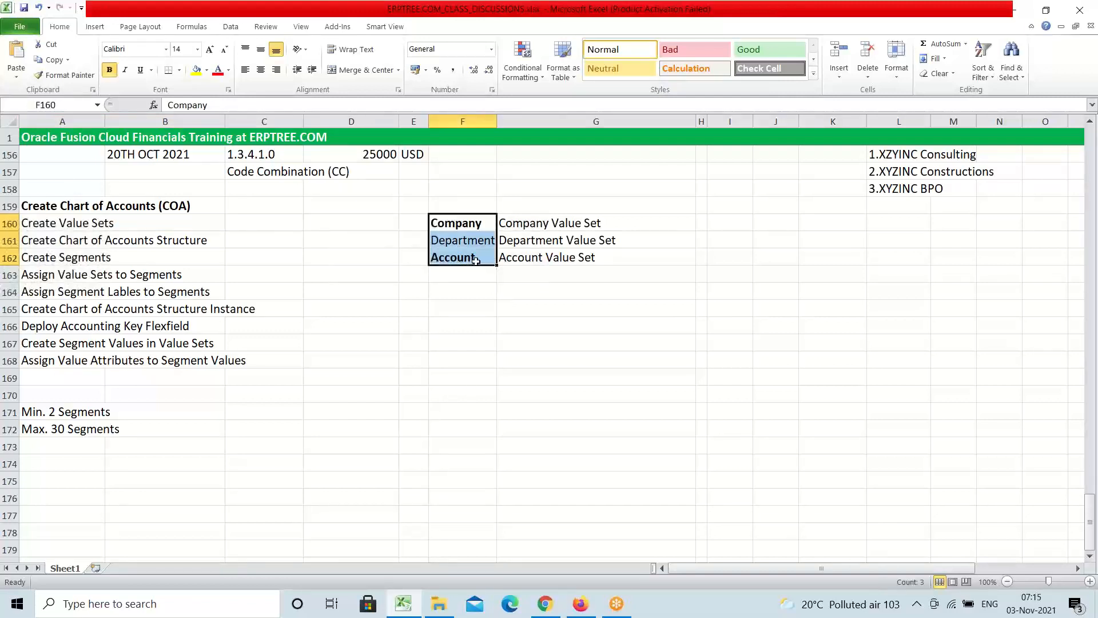
left_click(58, 413)
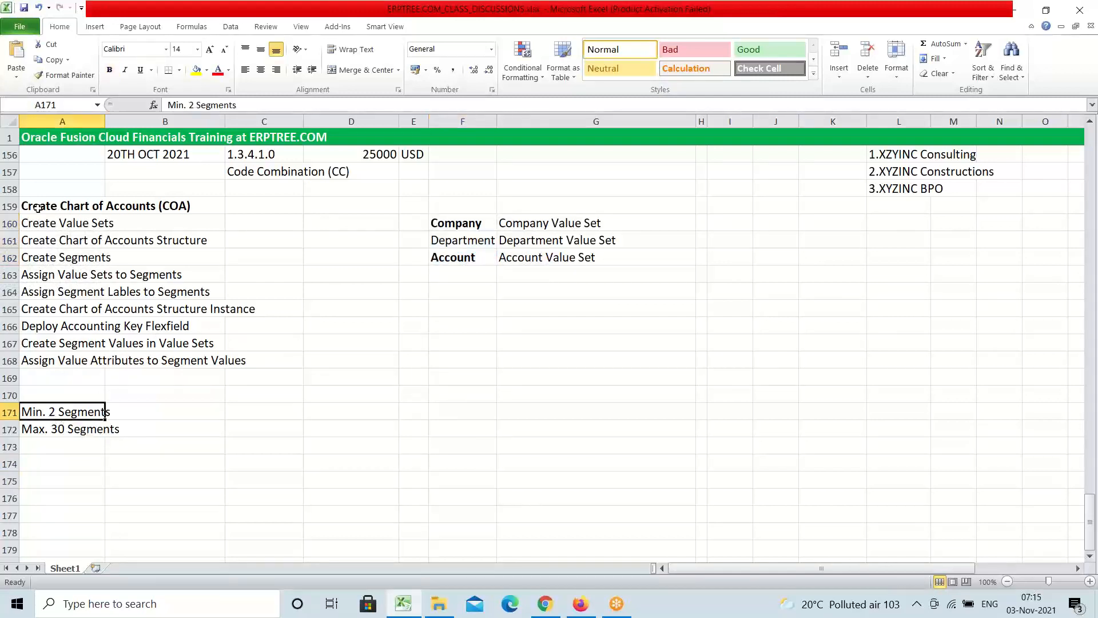
left_click(41, 431)
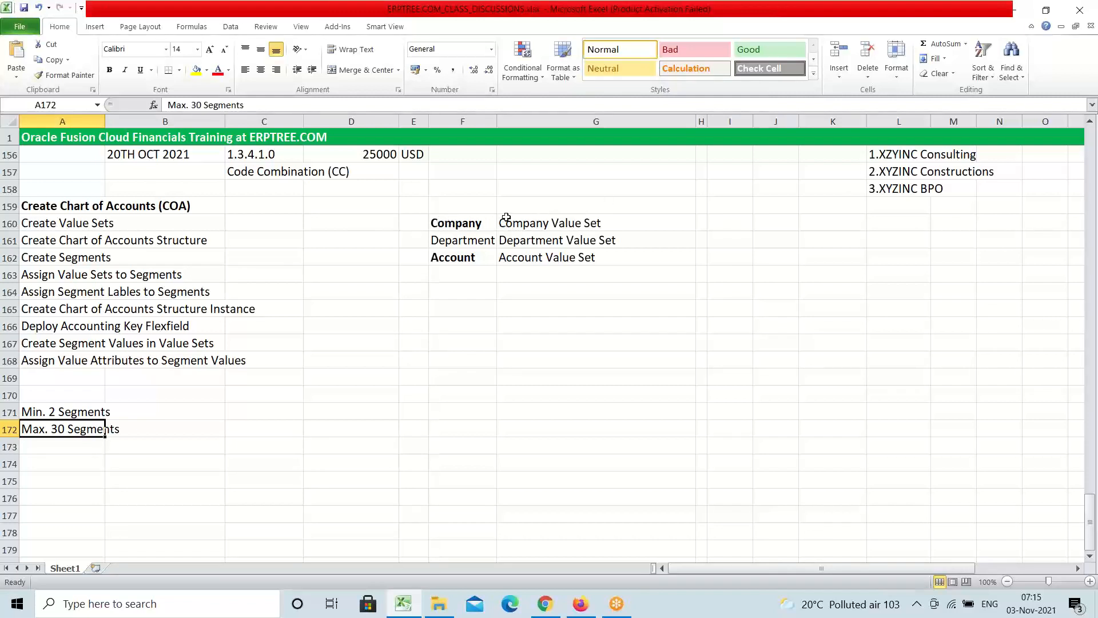
left_click_drag(529, 219, 591, 259)
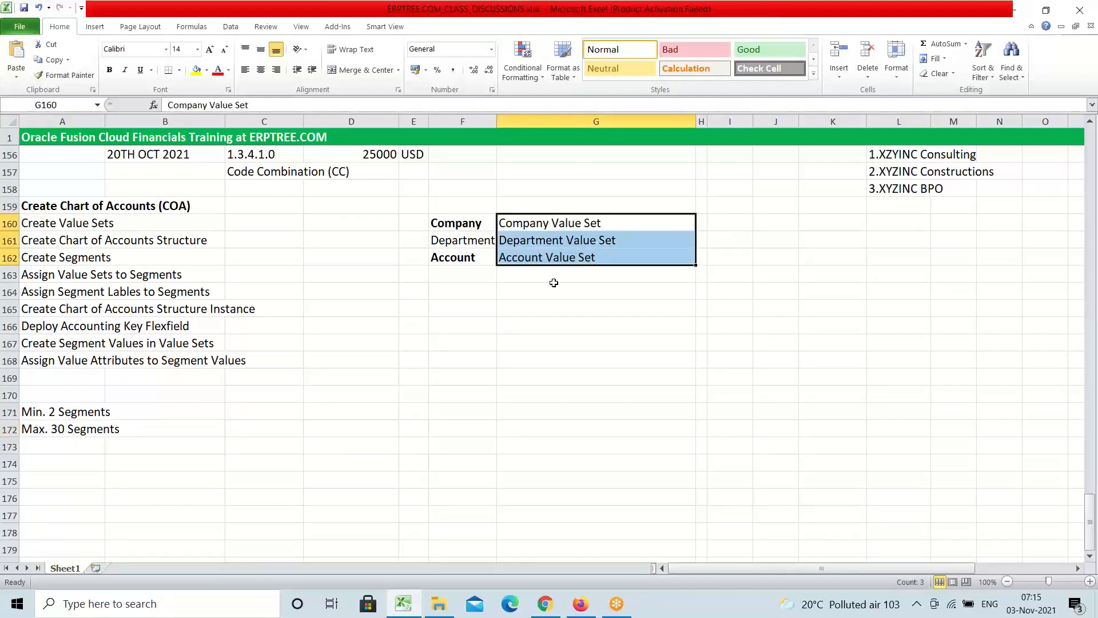
left_click_drag(454, 223, 458, 258)
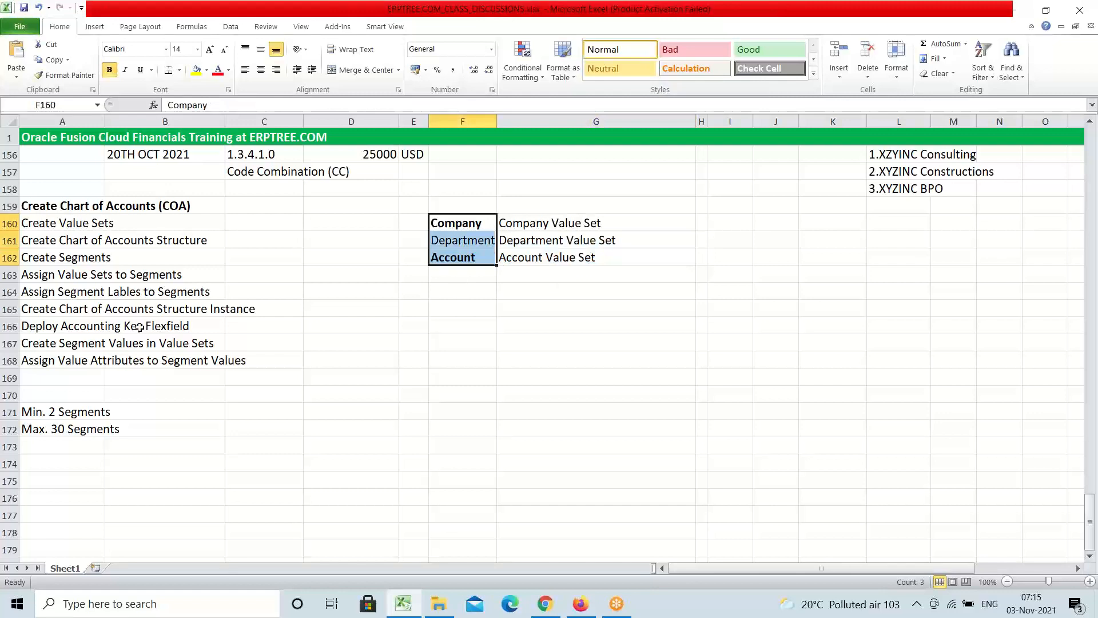
Switch to Firefox and open the Manage Chart of Accounts Value Sets task from the Define Chart of Accounts hierarchy.
left_click(580, 603)
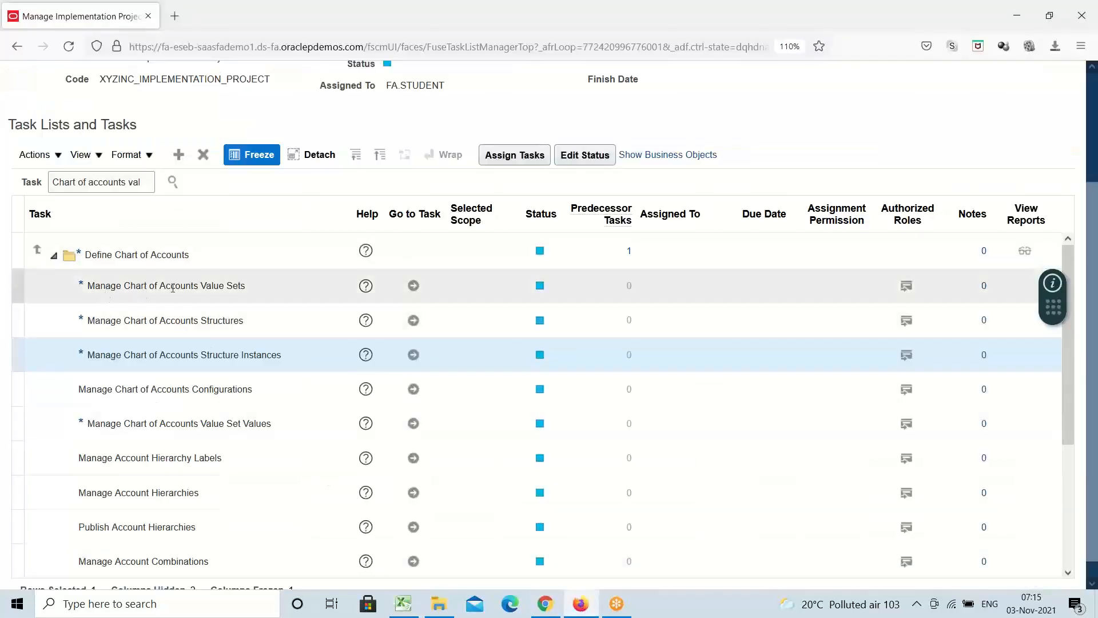
left_click(411, 285)
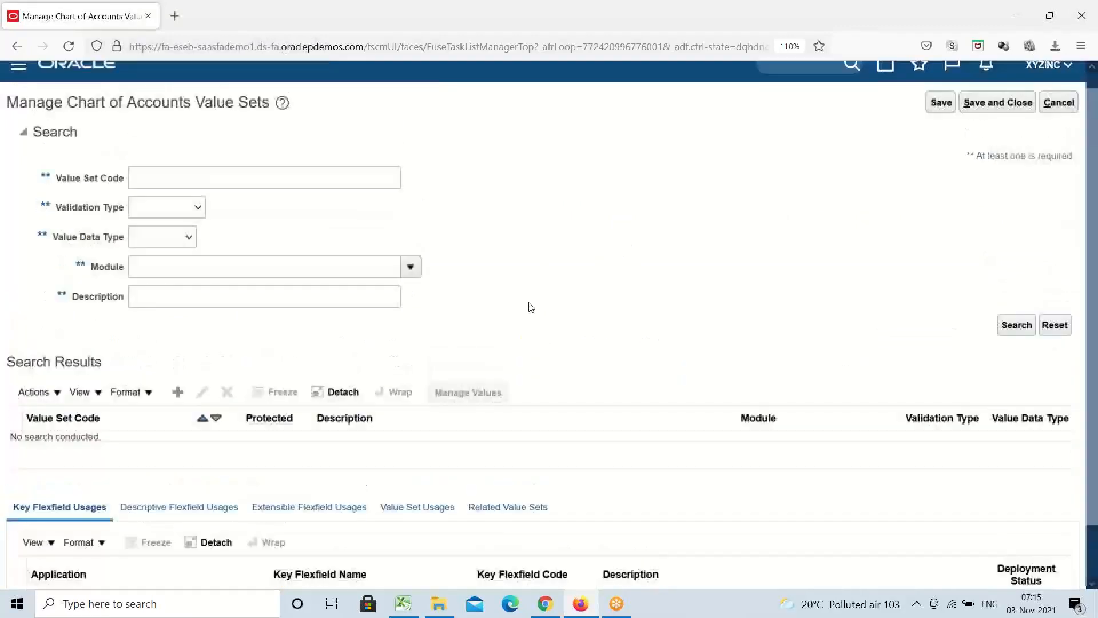
scroll(532, 307, "up", 1)
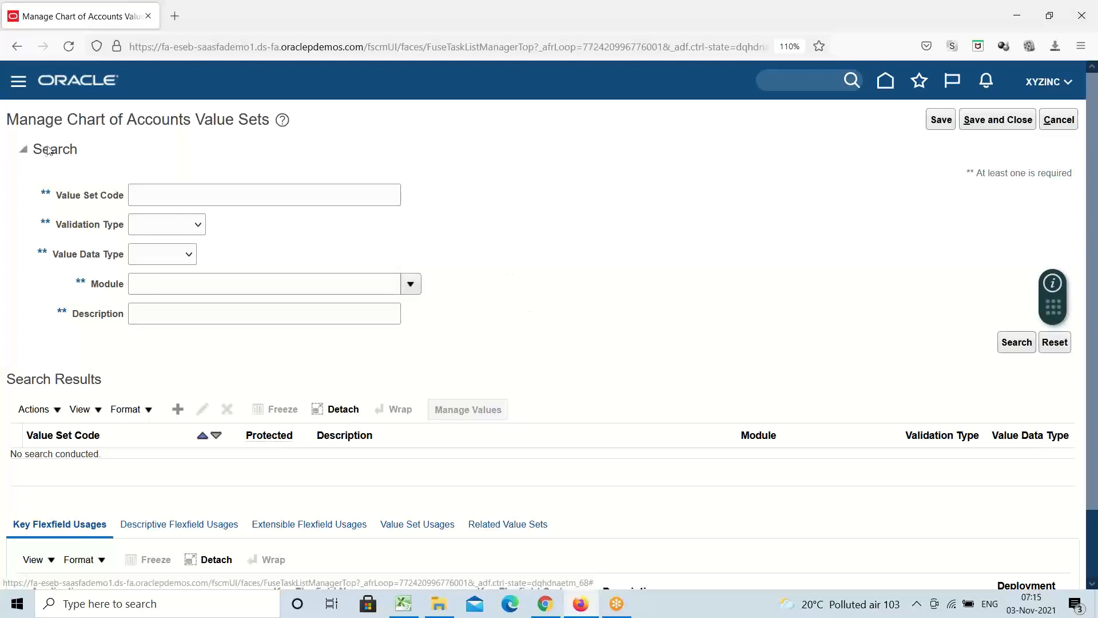
Examine the search criteria, Search Results and Key Flexfield Usages sections of the Manage Chart of Accounts Value Sets page.
left_click_drag(32, 150, 450, 334)
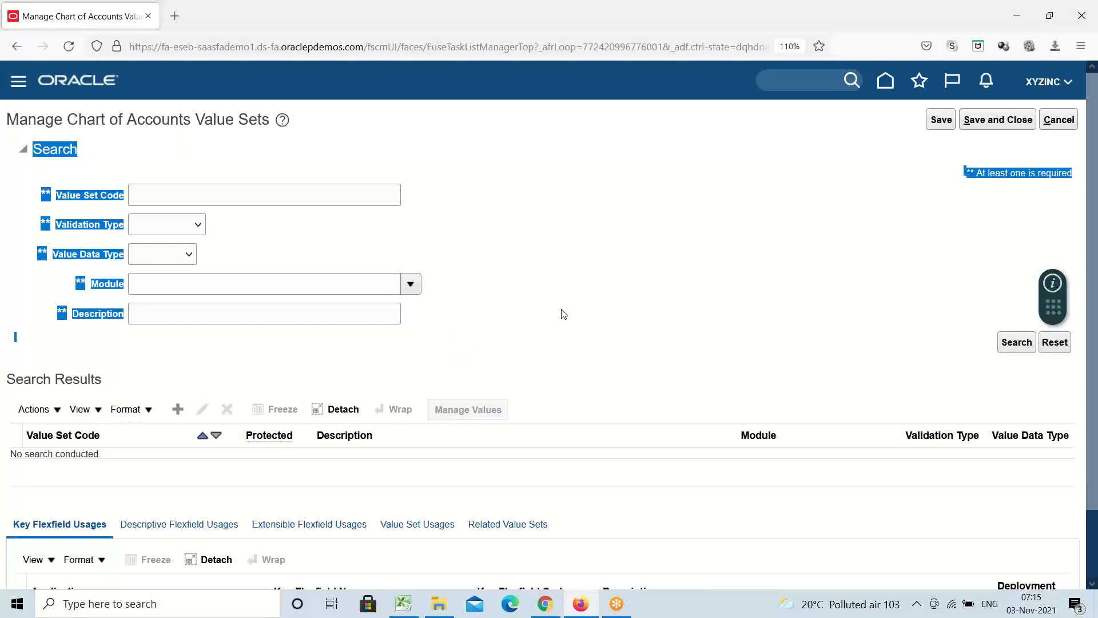
left_click(517, 230)
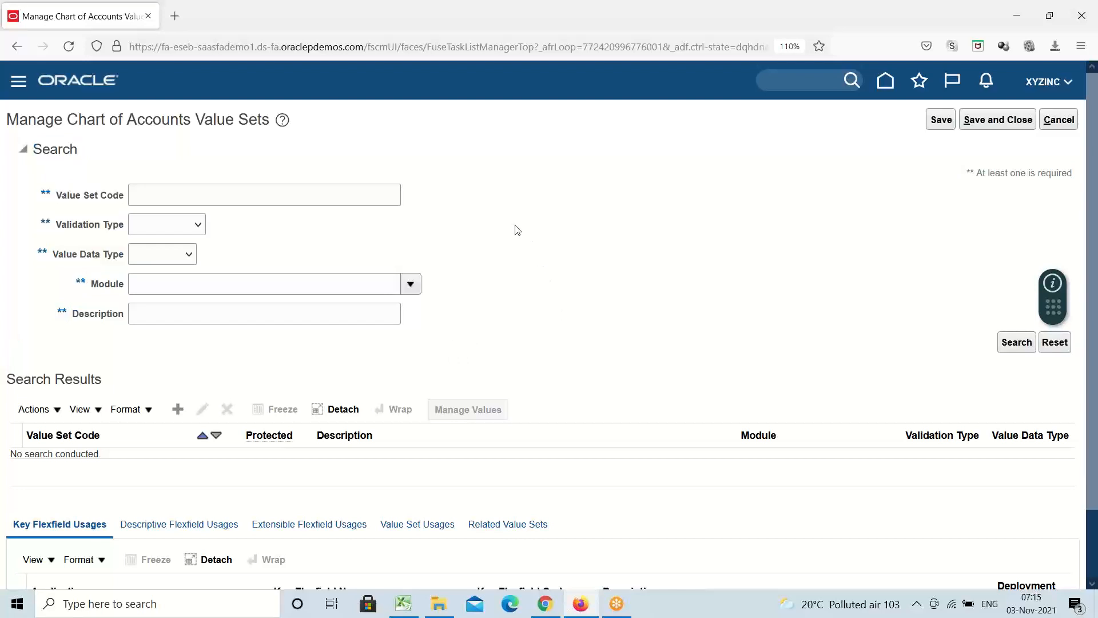
scroll(518, 230, "down", 2)
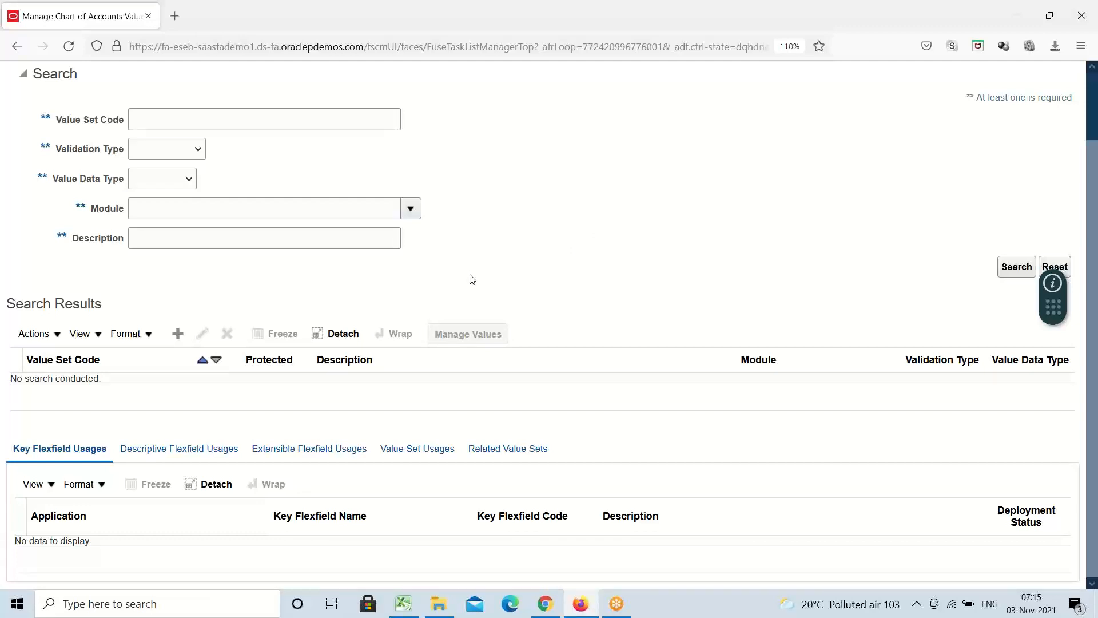
scroll(543, 255, "up", 2)
left_click(200, 188)
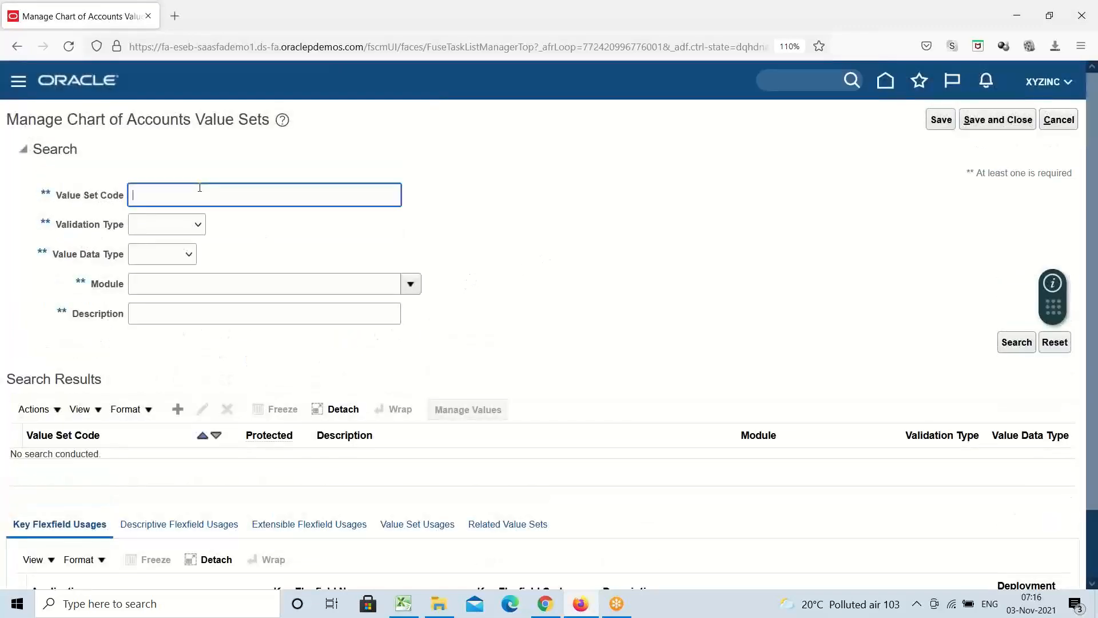
scroll(200, 187, "down", 2)
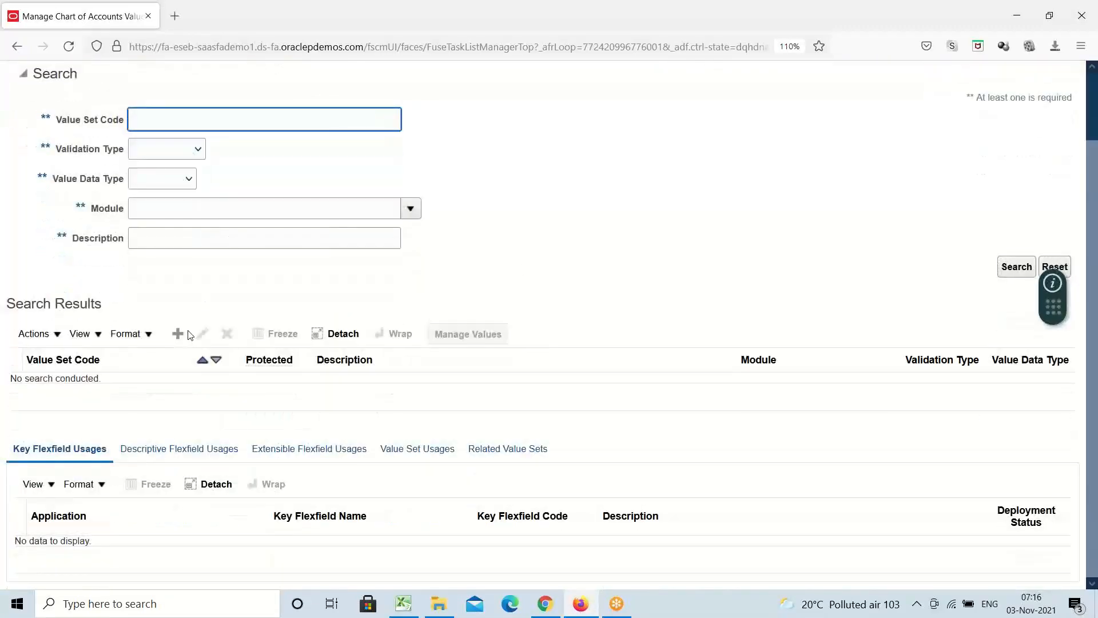
left_click(621, 223)
scroll(547, 246, "up", 2)
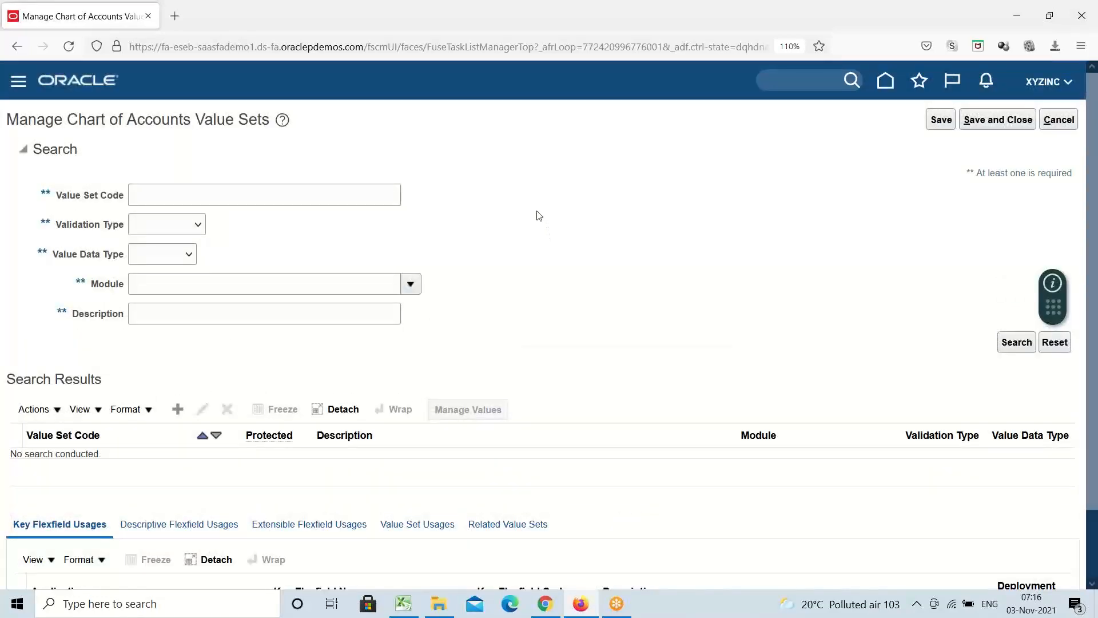
Cancel back to the XYZINC Implementation Project task list and reopen the Manage Chart of Accounts Value Sets task.
left_click(1070, 127)
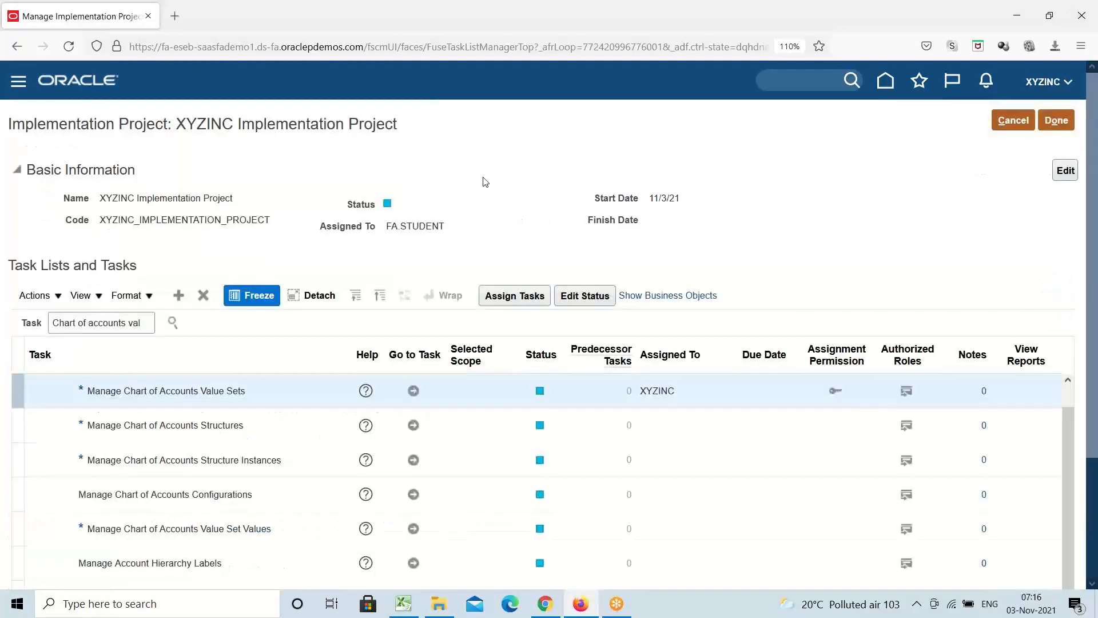
scroll(482, 179, "down", 3)
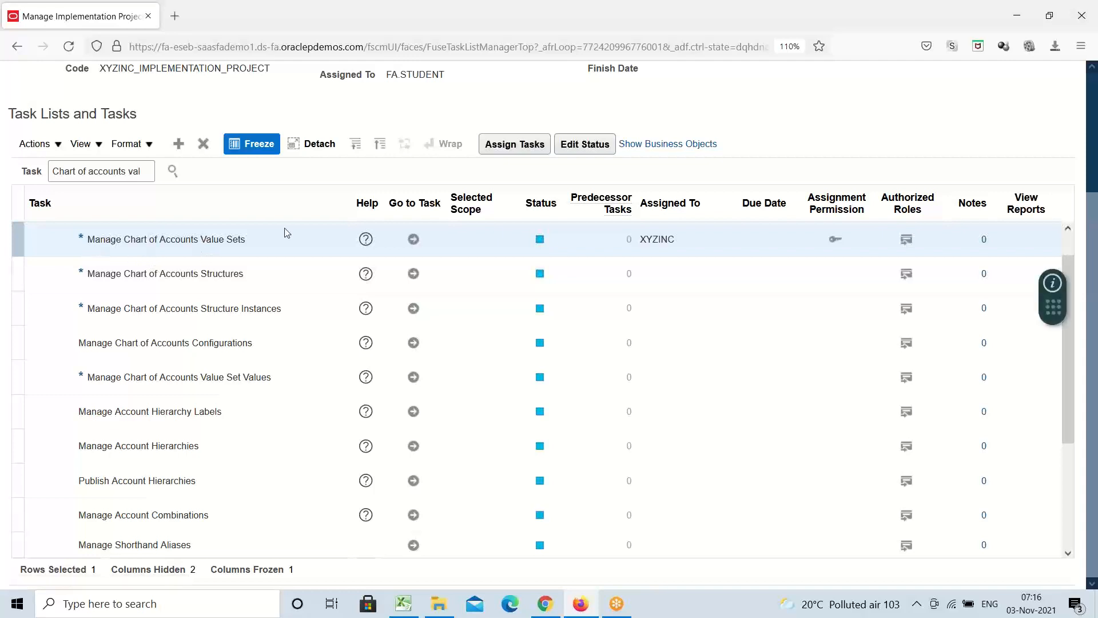
left_click(412, 240)
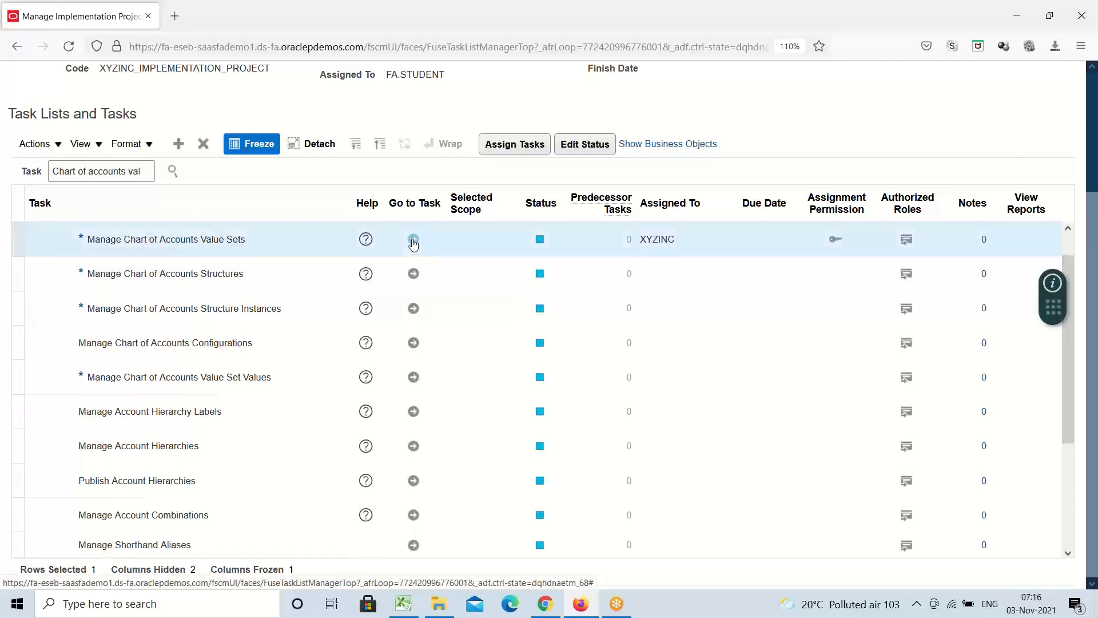
left_click(413, 239)
Start a new value set and enter XYZINC Company as its Value Set Code.
scroll(498, 211, "down", 1)
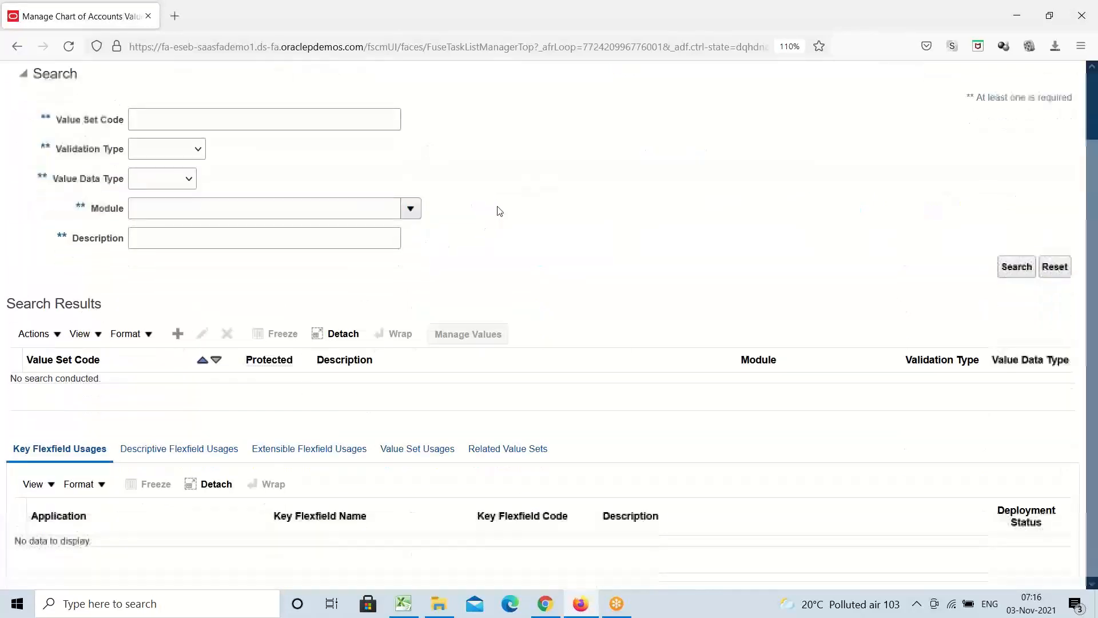
left_click(179, 335)
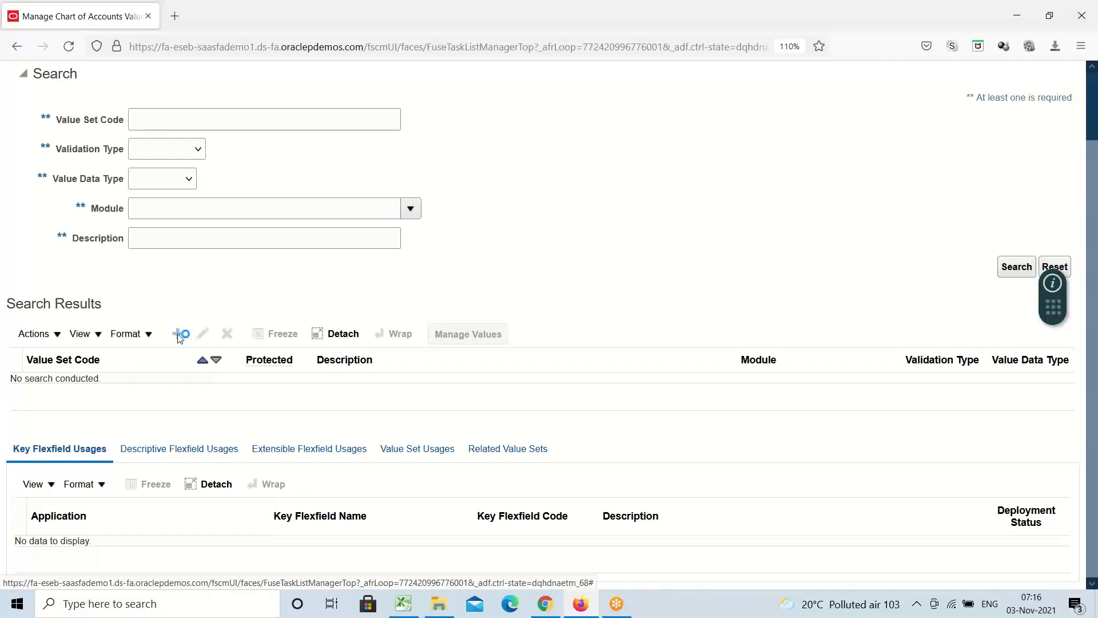
left_click(180, 336)
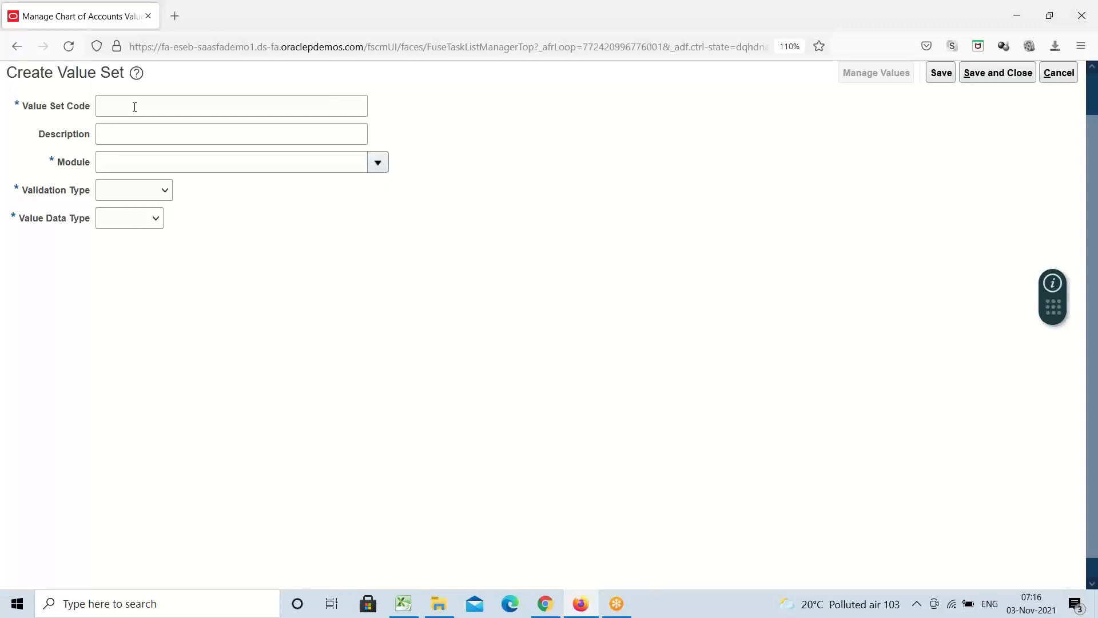
left_click(132, 106)
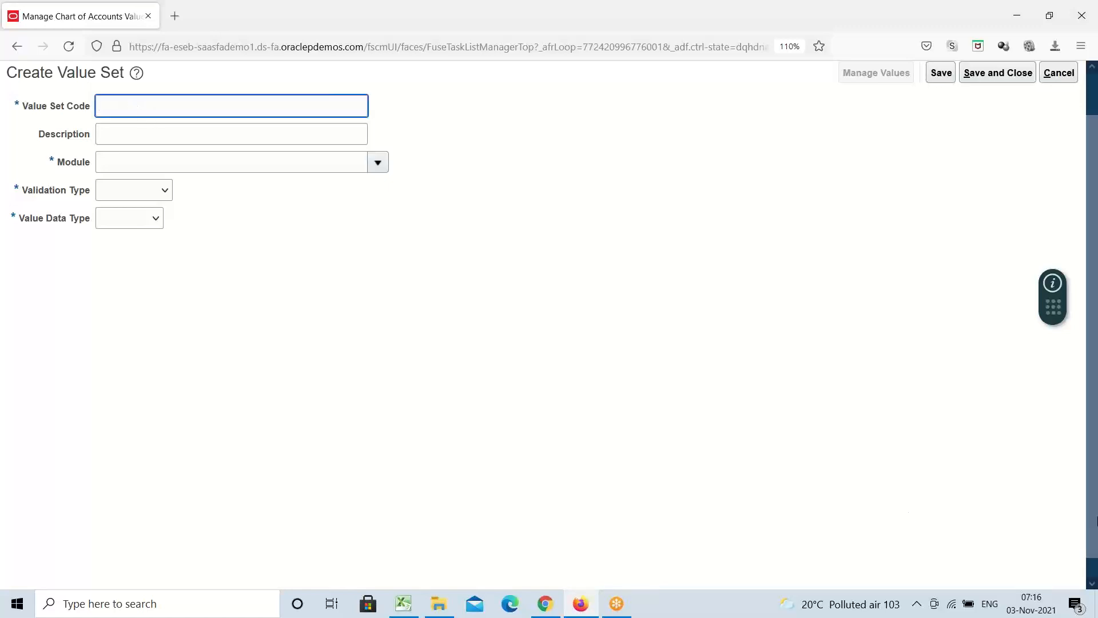
type("XYZINC Company")
type("Value Set")
key("BackSpace")
key("BackSpace")
key("BackSpace")
key("BackSpace")
key("BackSpace")
key("BackSpace")
key("BackSpace")
key("BackSpace")
key("BackSpace")
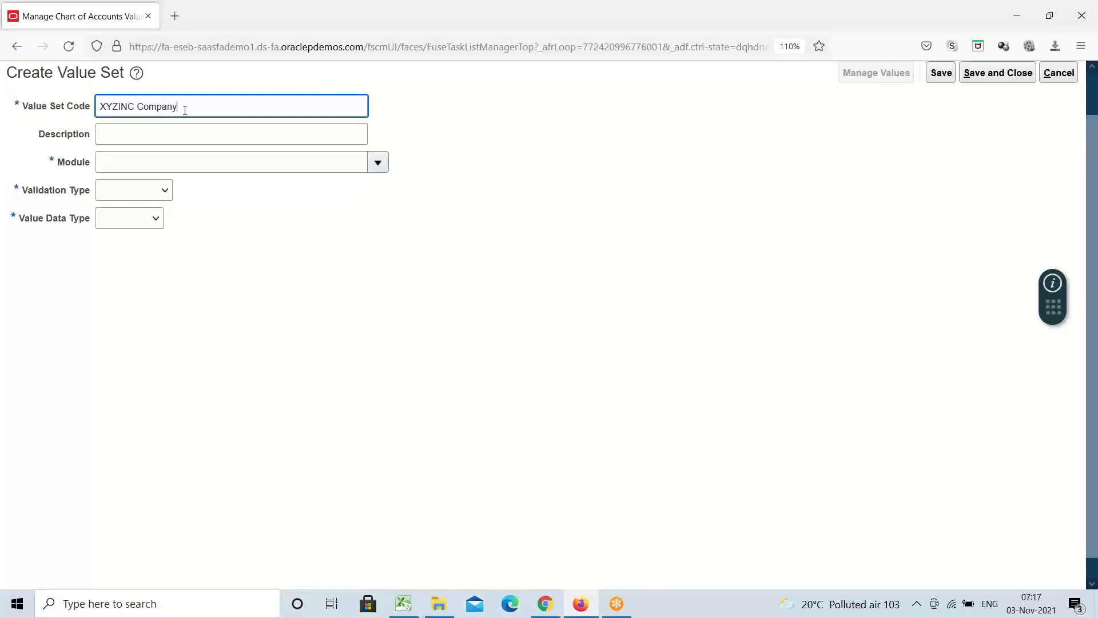
Copy the value set code into the Description field so the description reads XYZINC Company.
left_click_drag(184, 107, 18, 185)
left_click(197, 107)
left_click(114, 134)
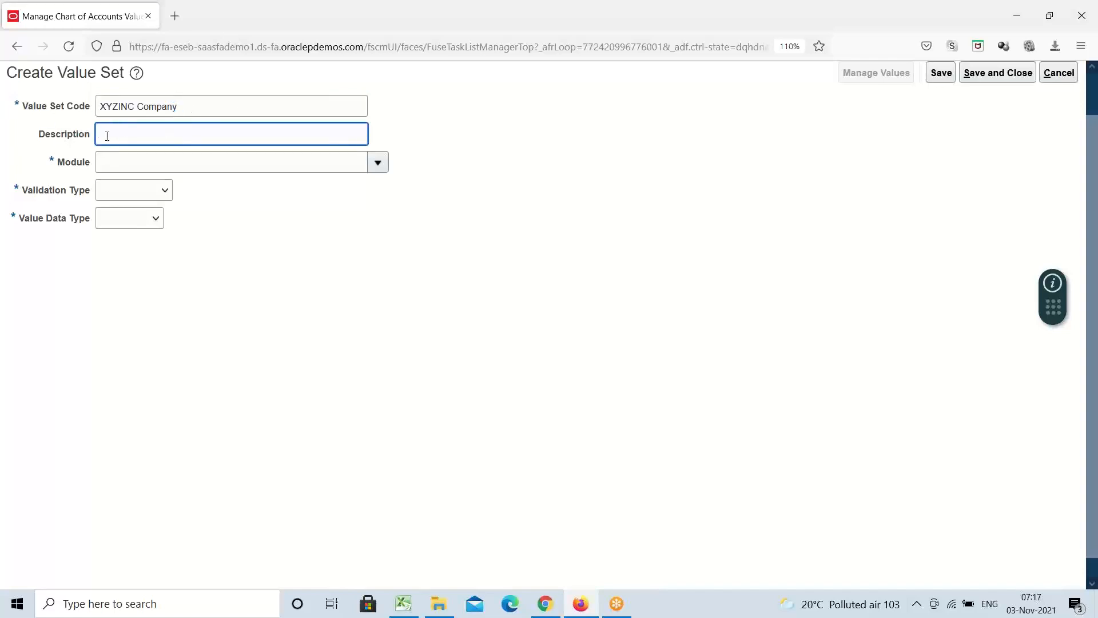
left_click_drag(189, 109, 4, 172)
key("ctrl+c")
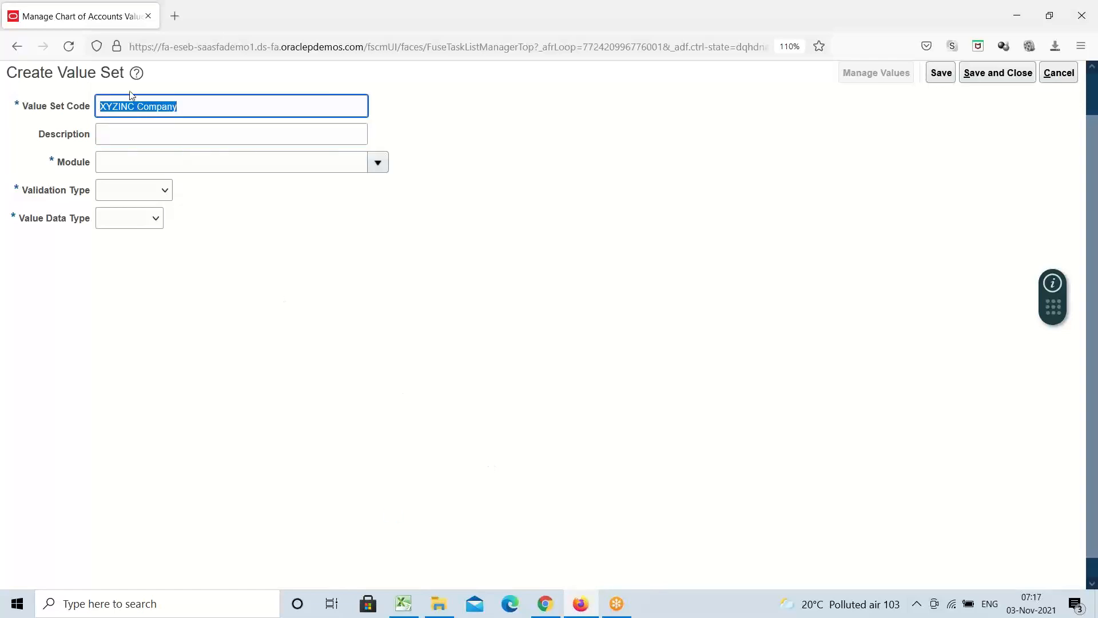
left_click(140, 133)
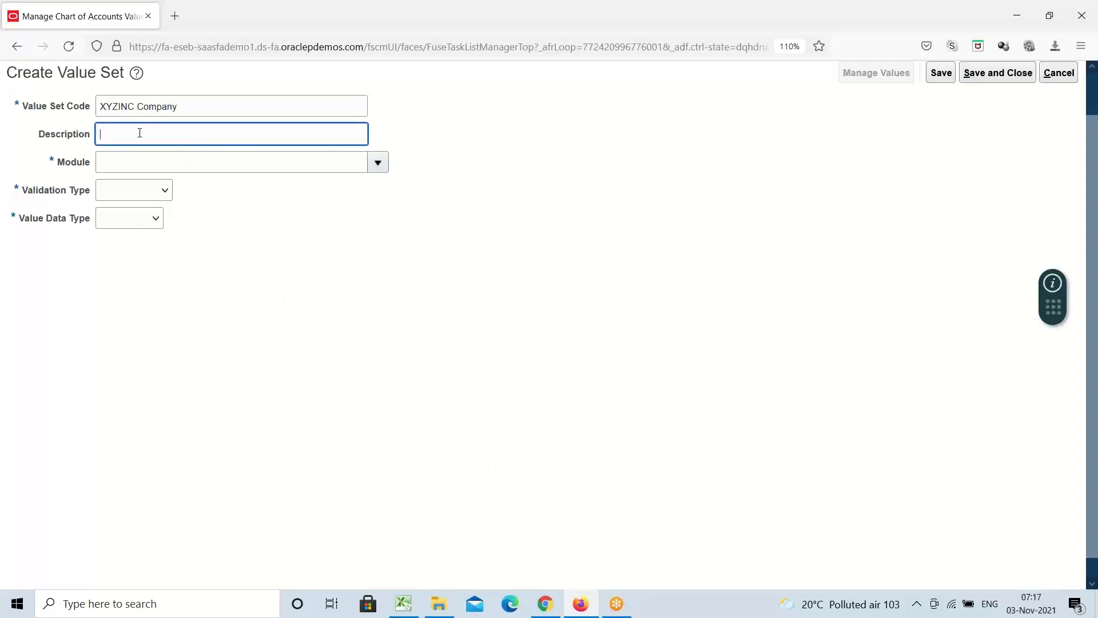
key("ctrl+v")
Review the Description, Value Set Code and Module fields and the required-field markers on the Create Value Set form.
left_click_drag(38, 135, 93, 136)
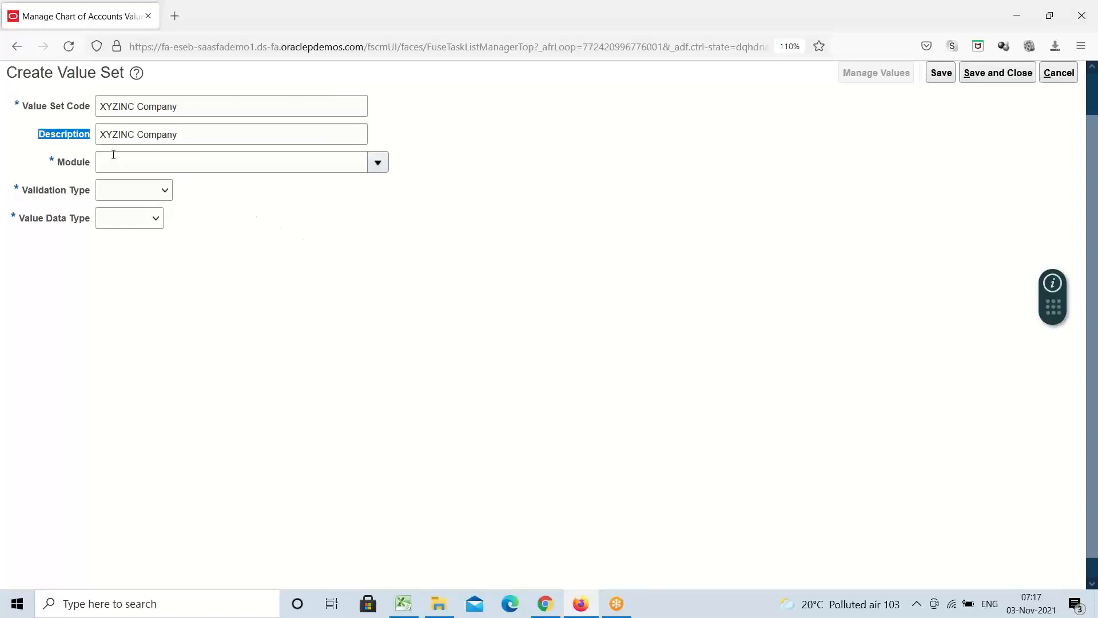
left_click(26, 113)
double_click(16, 100)
left_click(28, 160)
triple_click(202, 111)
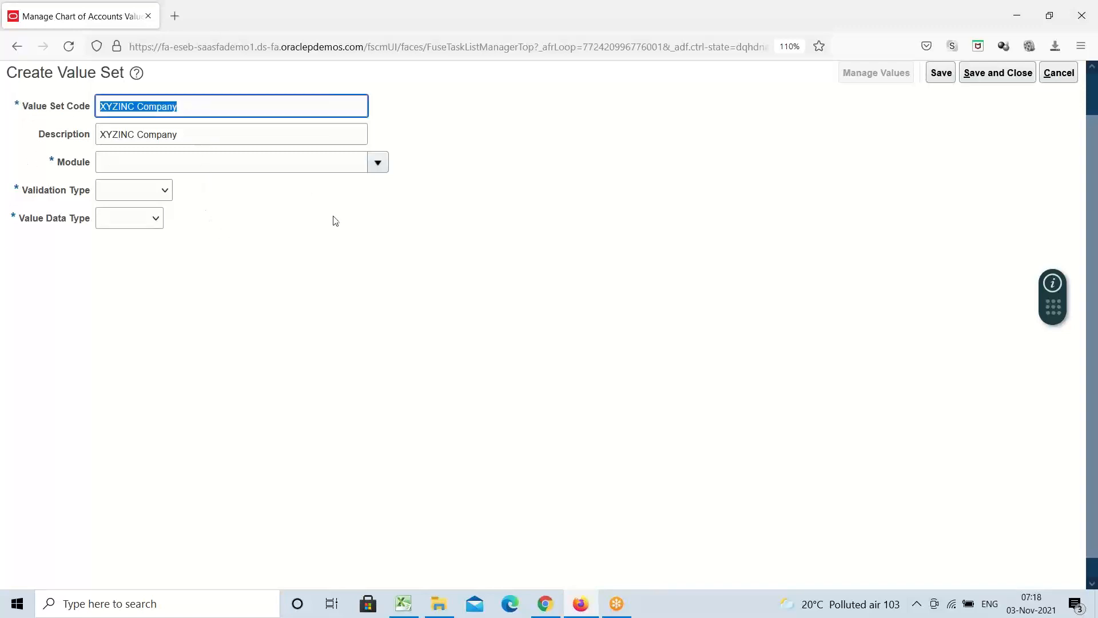
double_click(72, 162)
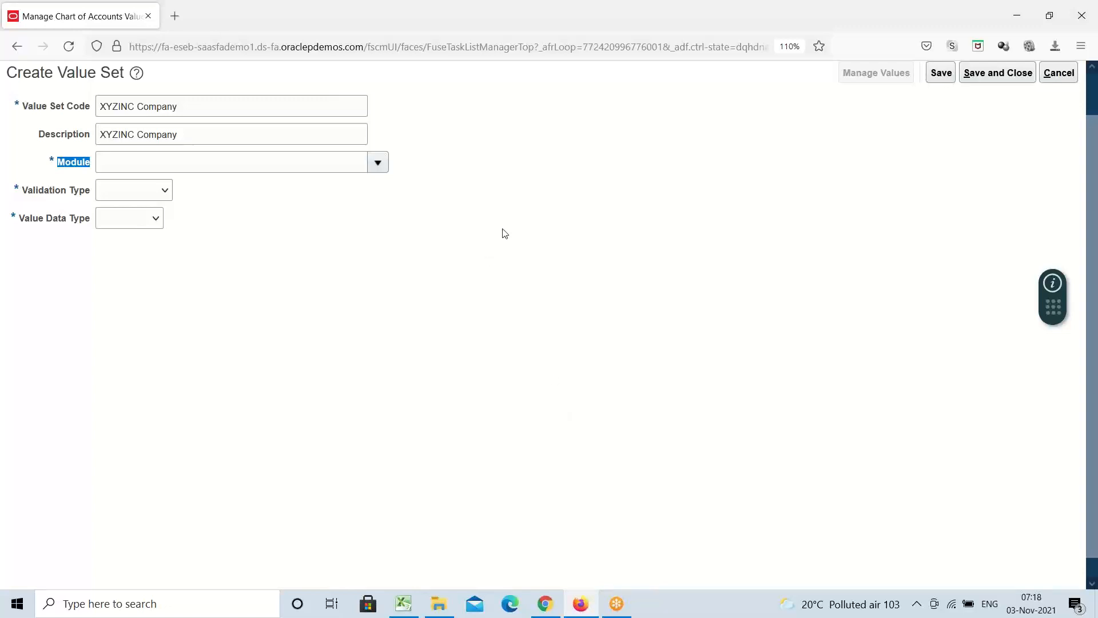
Switch to Excel and add a bold Applications/Modules/Options heading in G110 above the Oracle Fusion options list.
left_click(403, 603)
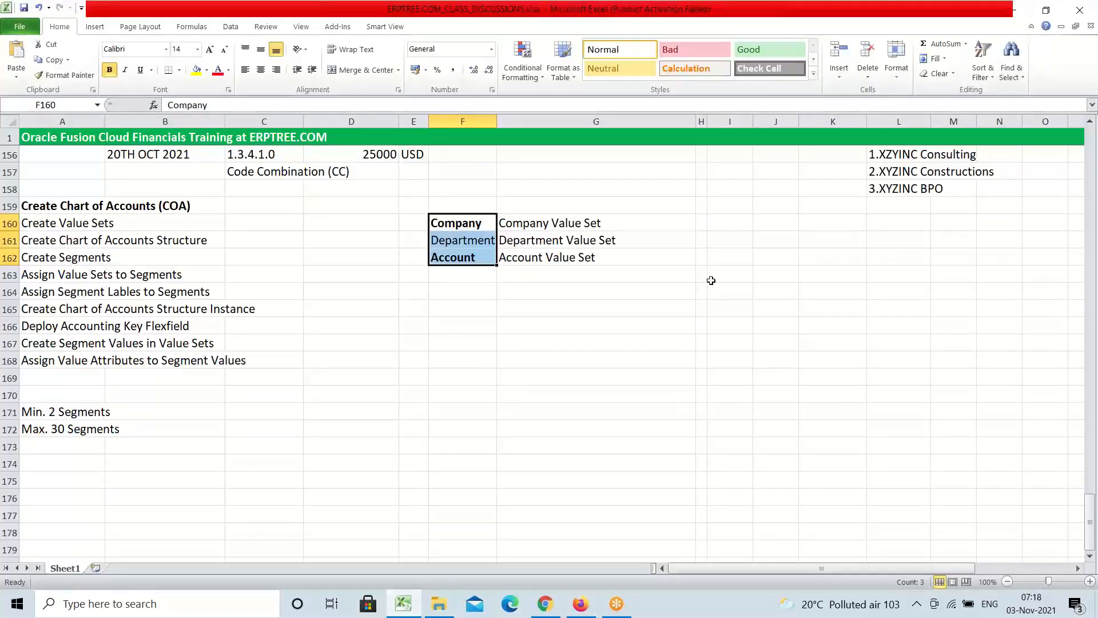
scroll(686, 324, "up", 13)
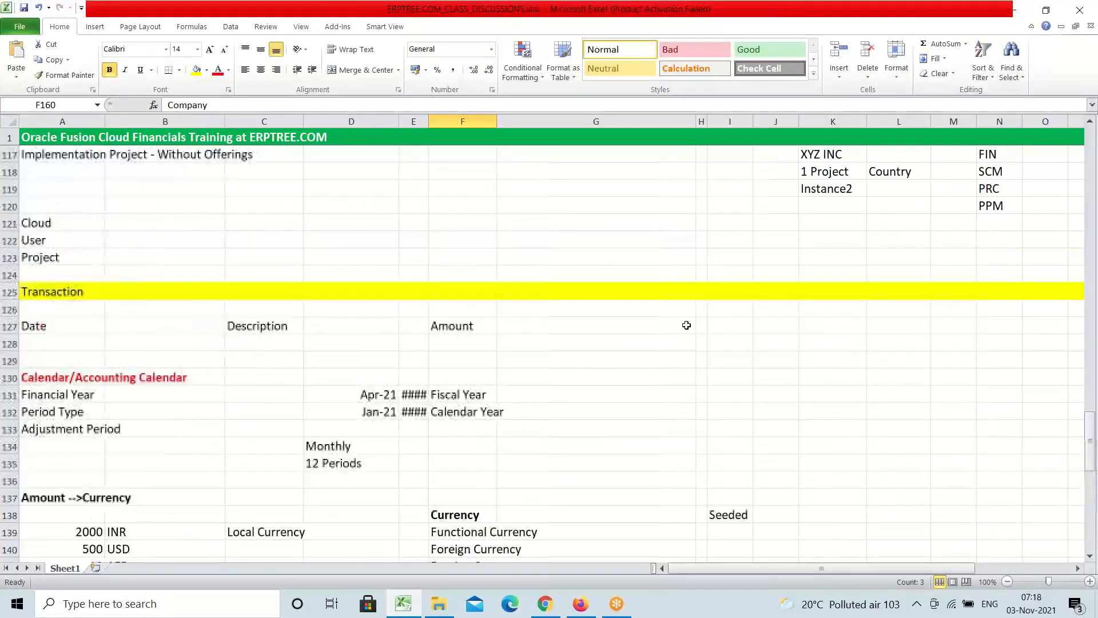
scroll(687, 325, "up", 4)
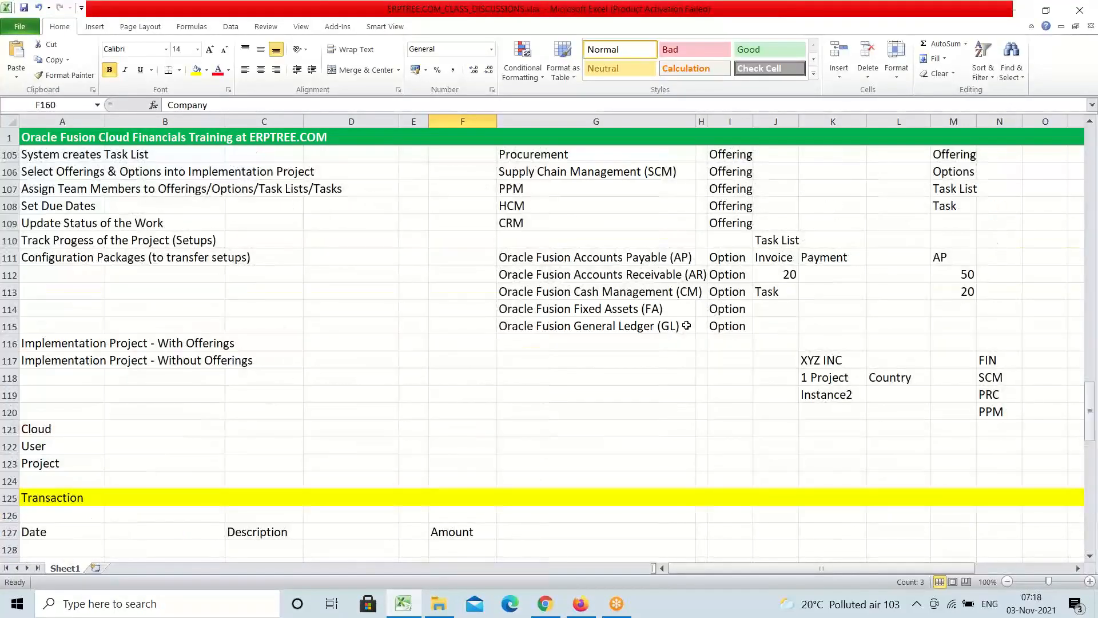
left_click(513, 247)
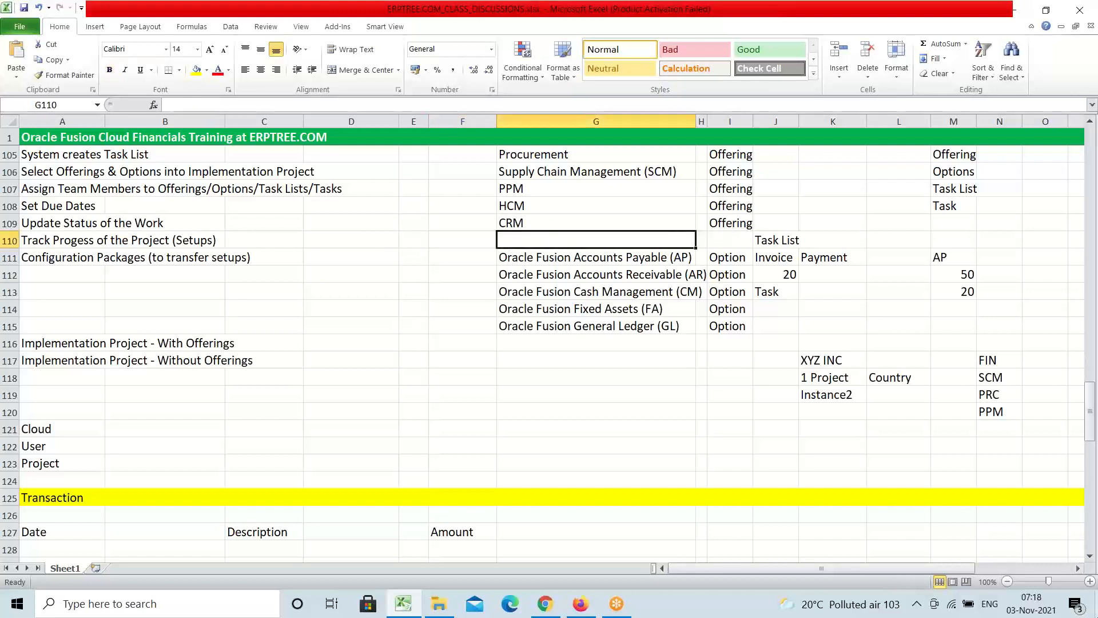
type("Applica")
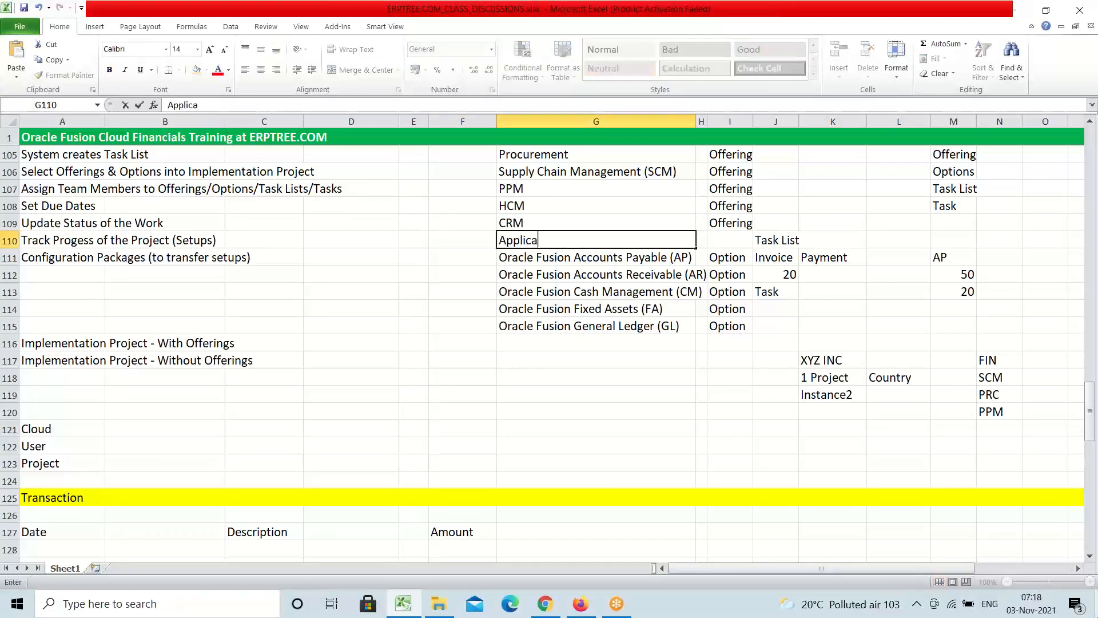
type("tions/Modu")
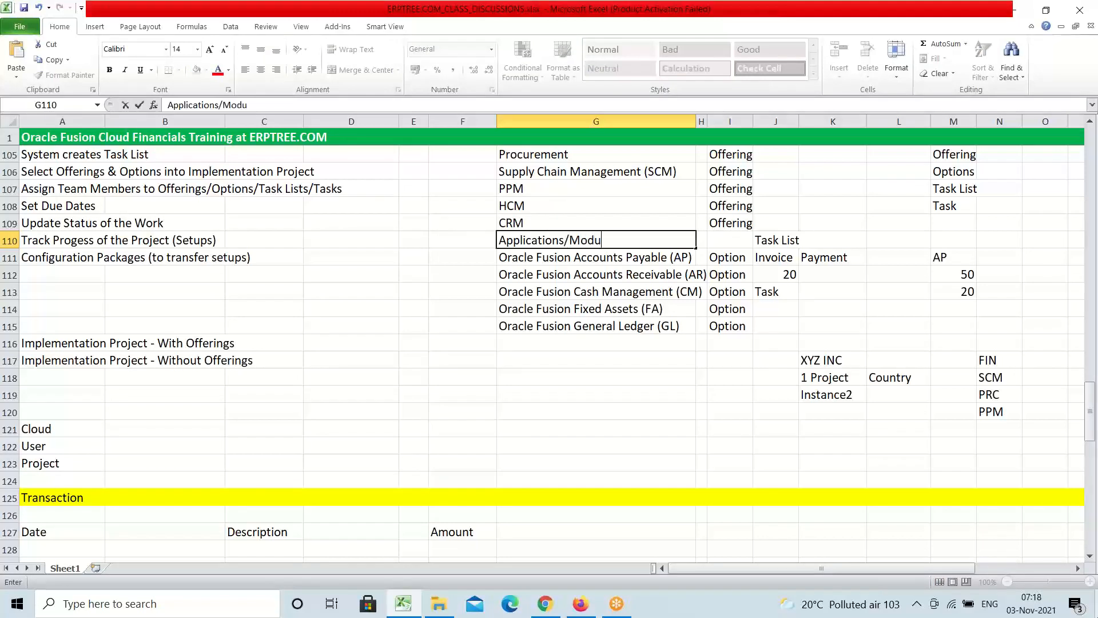
type("les/Options")
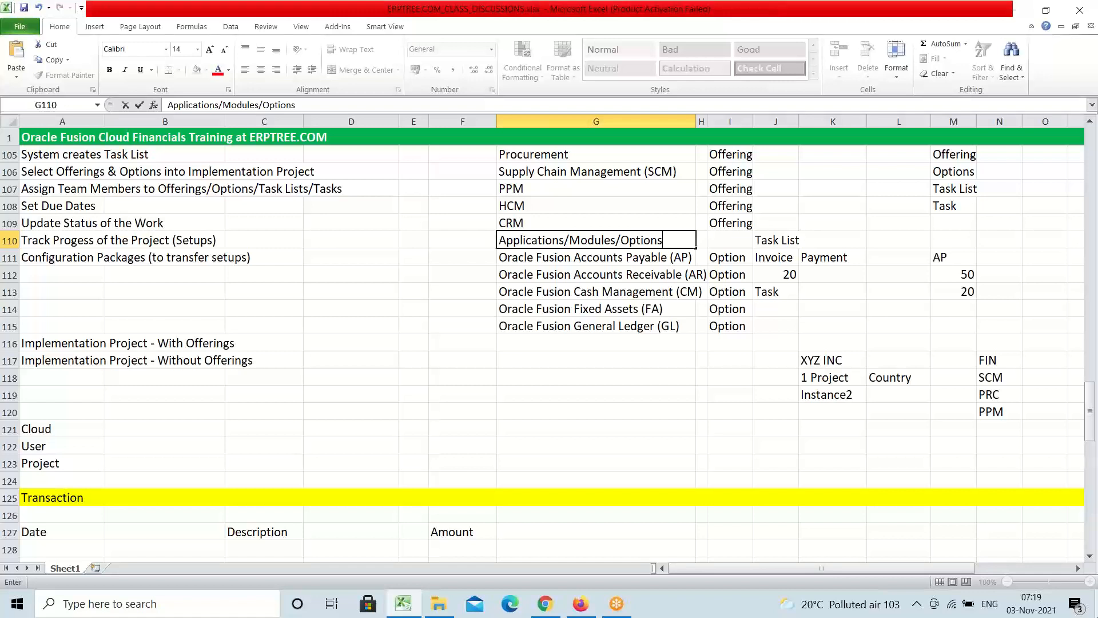
key("ctrl+Return")
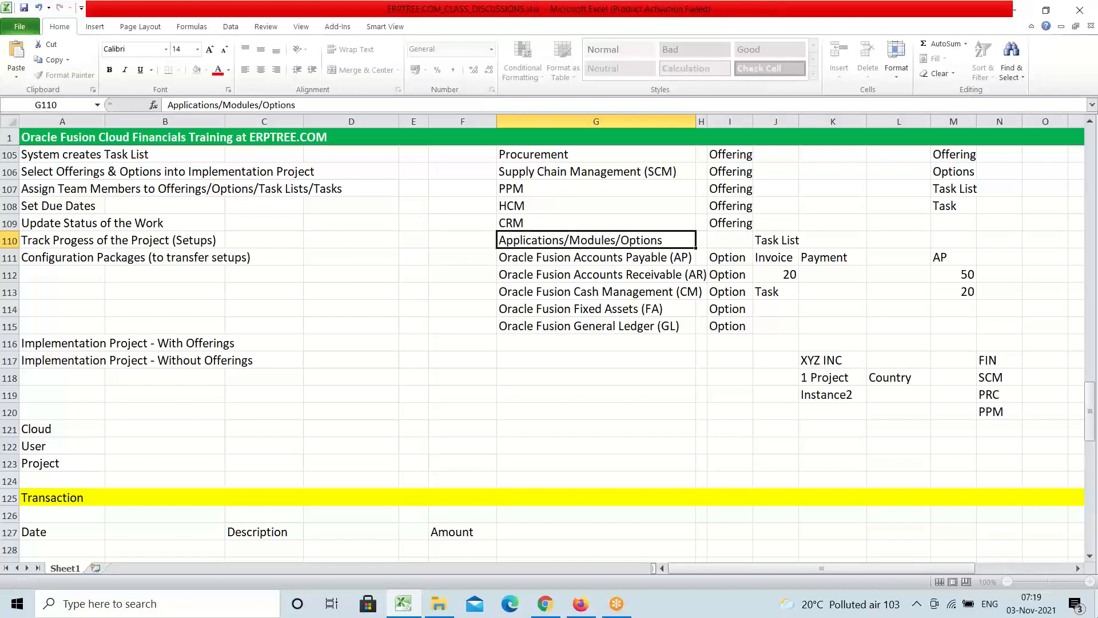
key("ctrl+b")
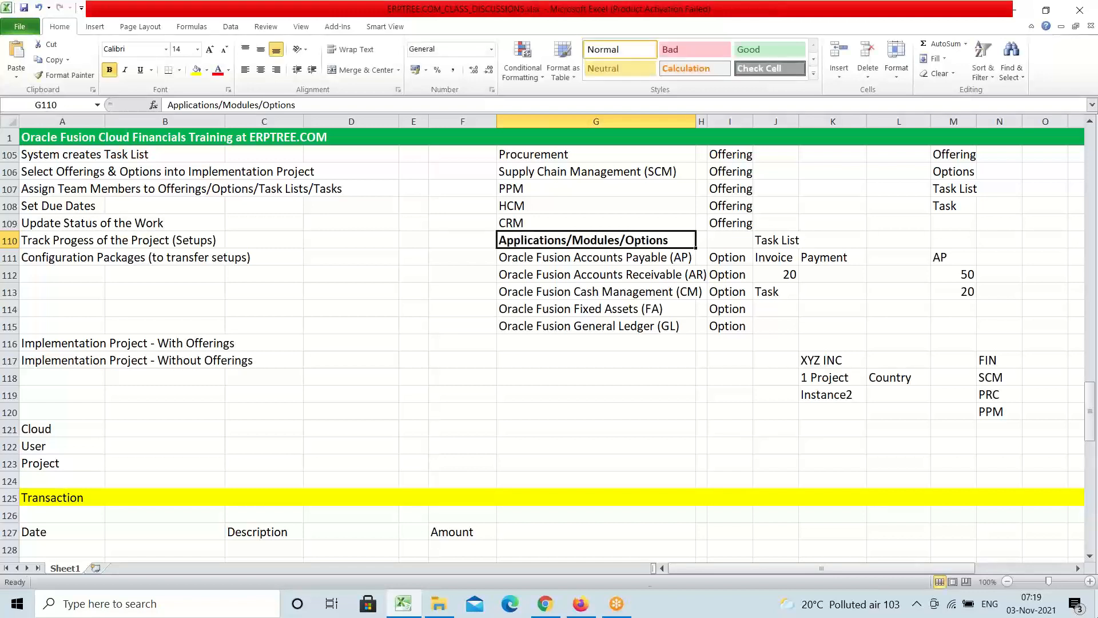
Return to Firefox and examine the Module field of the new value set.
scroll(466, 374, "down", 9)
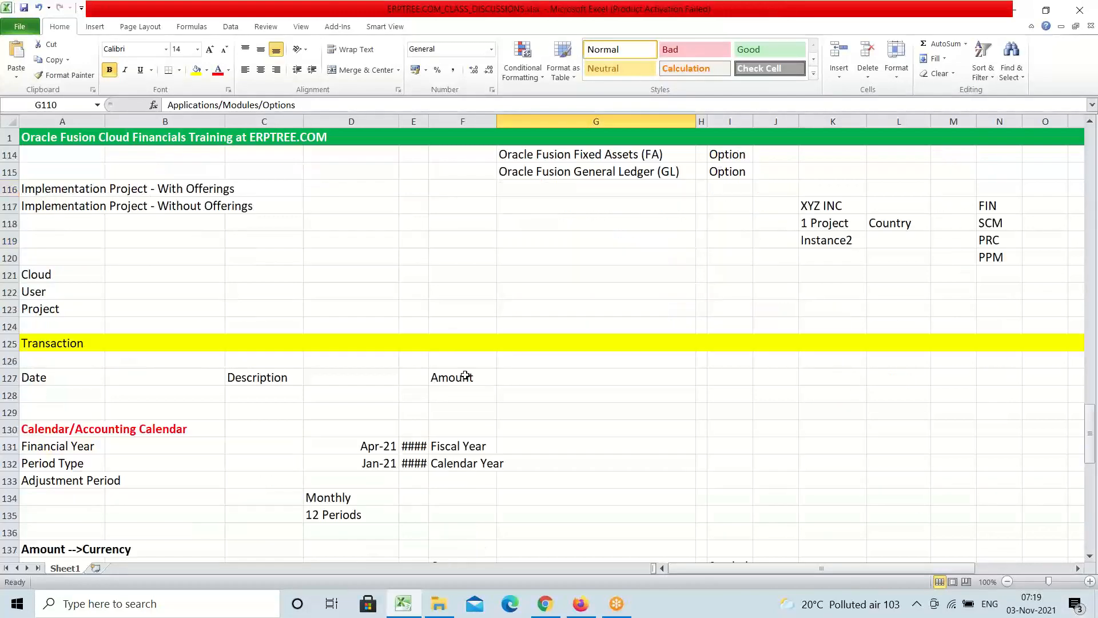
left_click(581, 603)
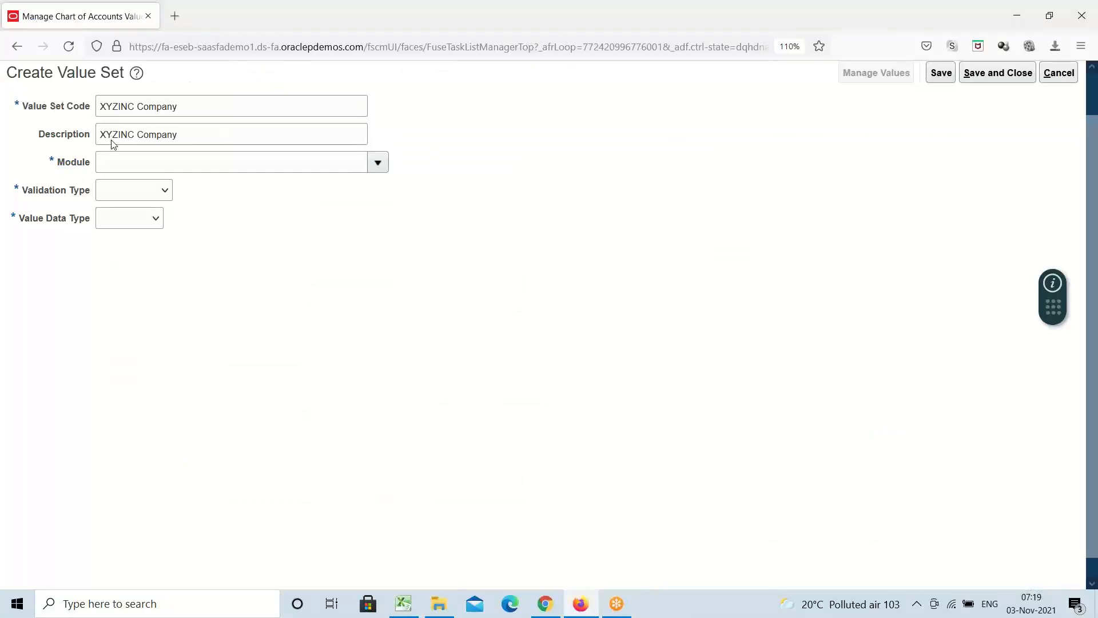
double_click(73, 163)
left_click(220, 241)
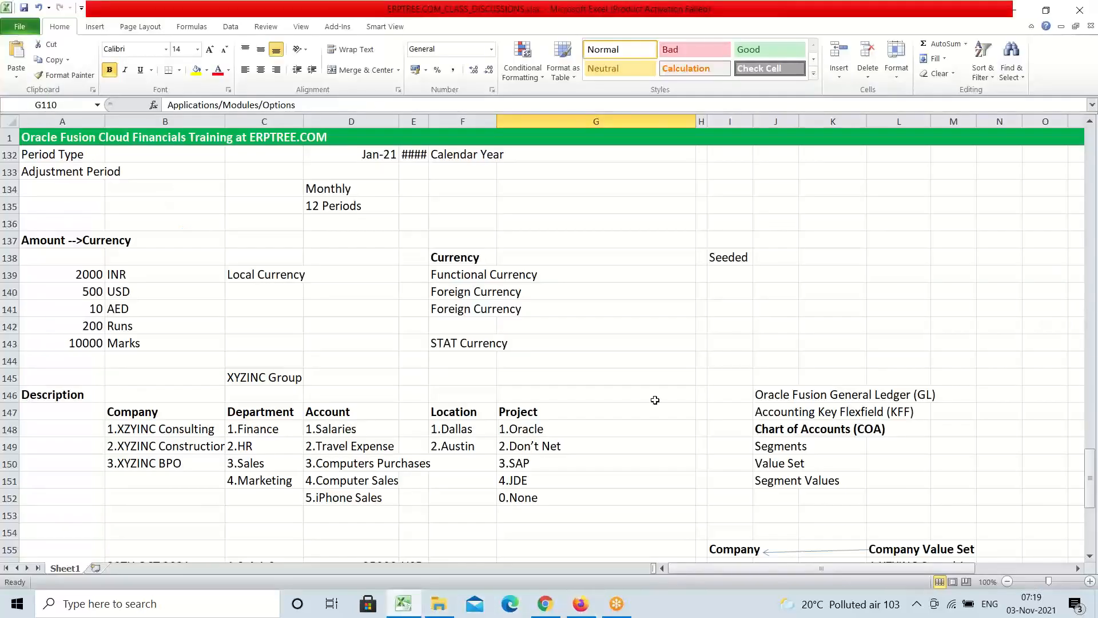
Switch to Excel and review the notes hierarchy from Oracle Fusion General Ledger (GL) down through Accounting Key Flexfield, Chart of Accounts, Segments and Value Set.
left_click(403, 603)
scroll(656, 398, "down", 4)
scroll(668, 397, "up", 2)
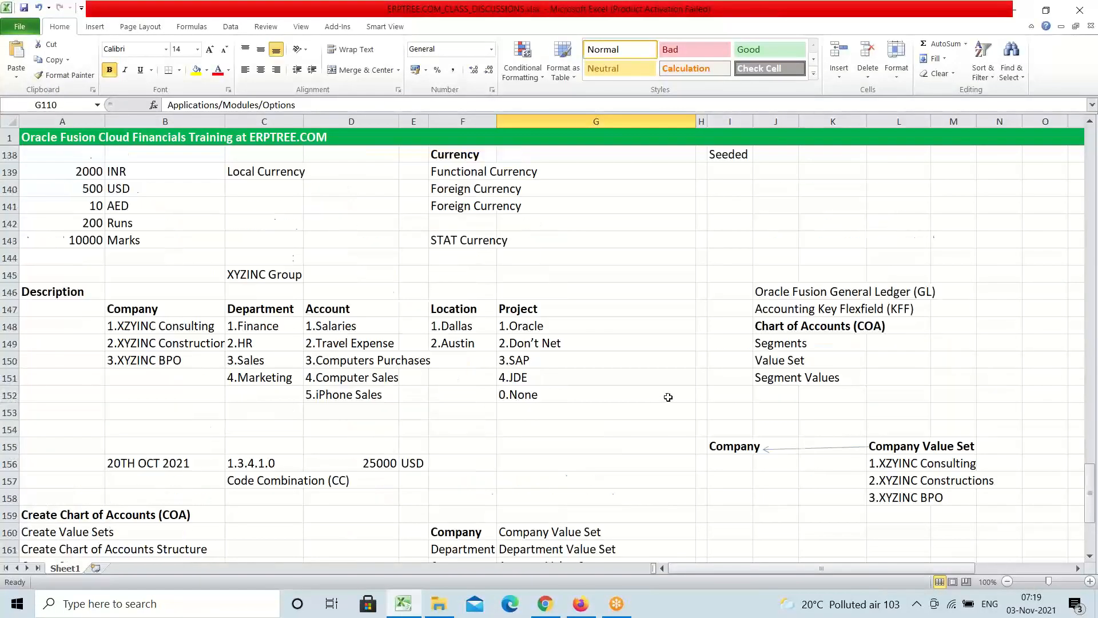
left_click(783, 362)
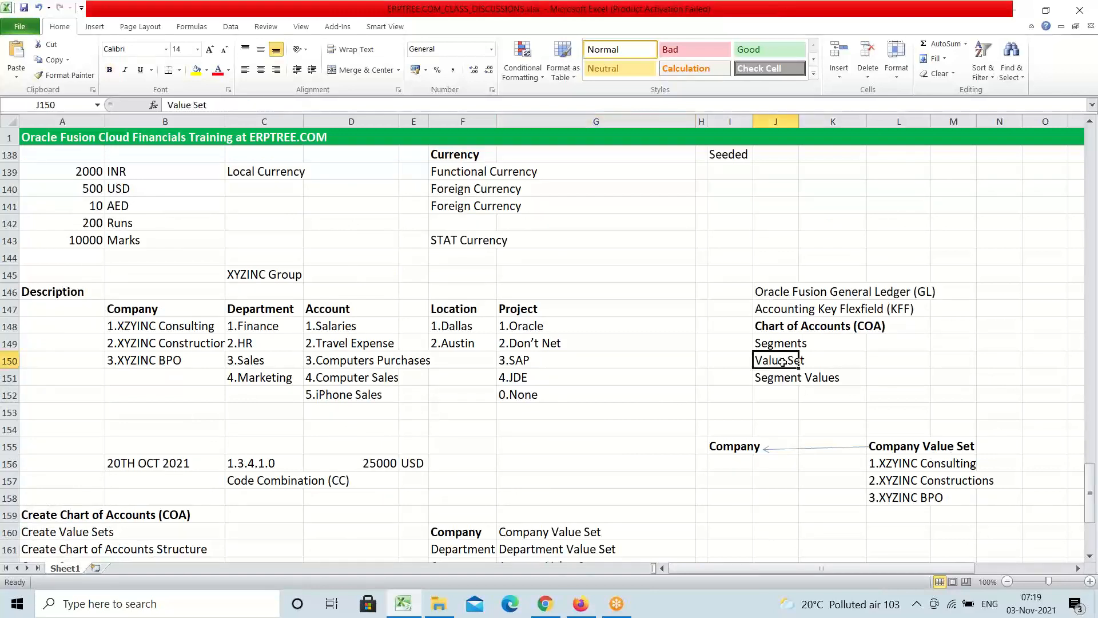
left_click(772, 345)
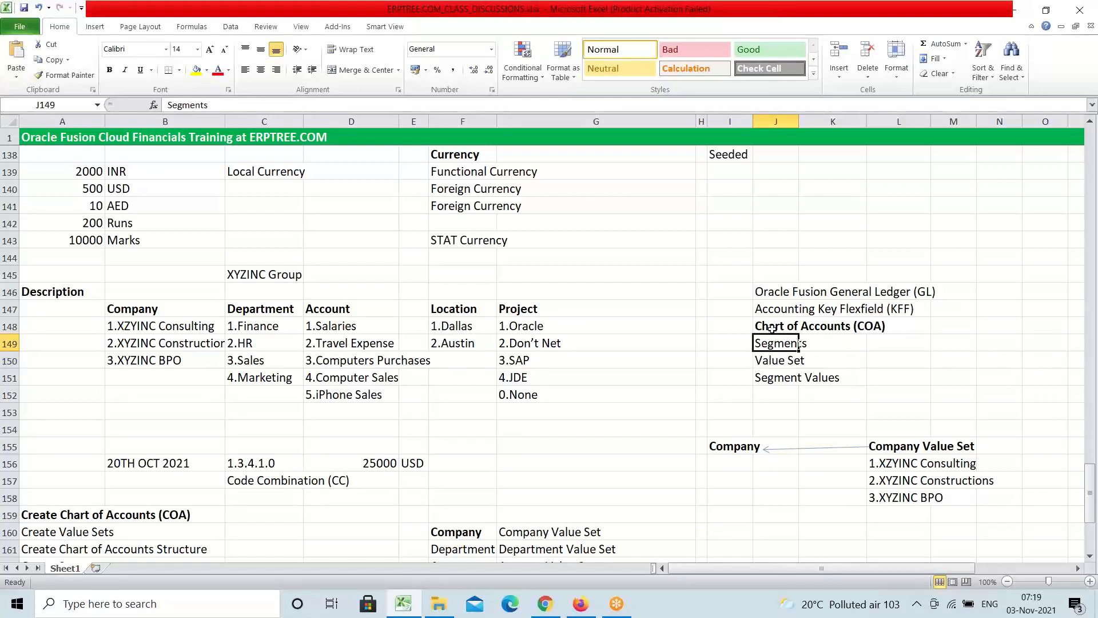
left_click_drag(769, 326, 892, 329)
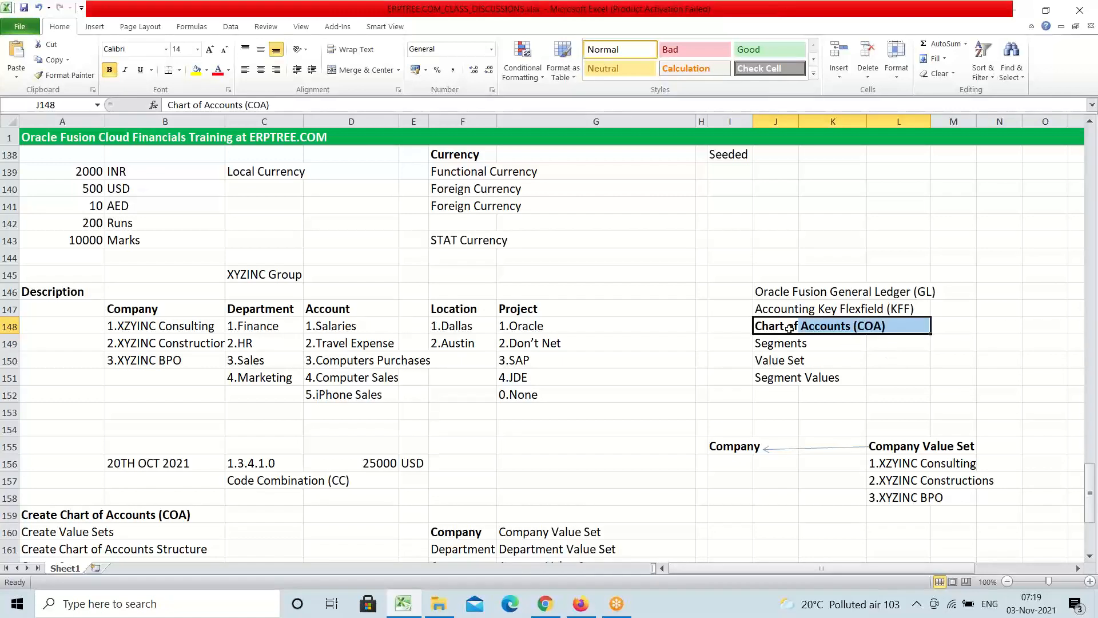
left_click_drag(766, 309, 893, 307)
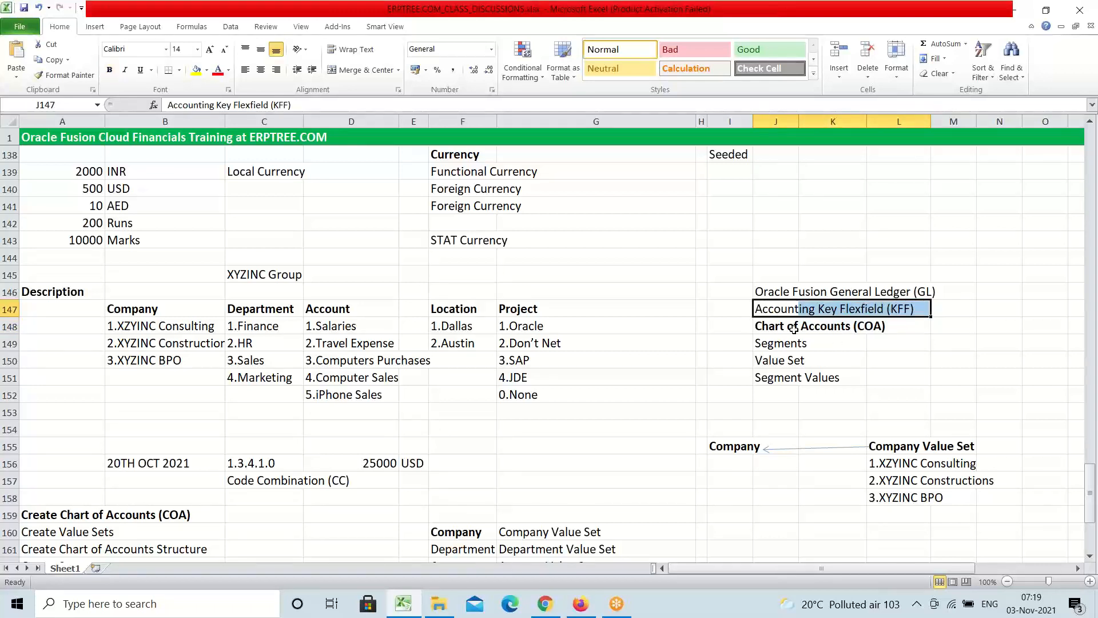
left_click_drag(769, 293, 917, 293)
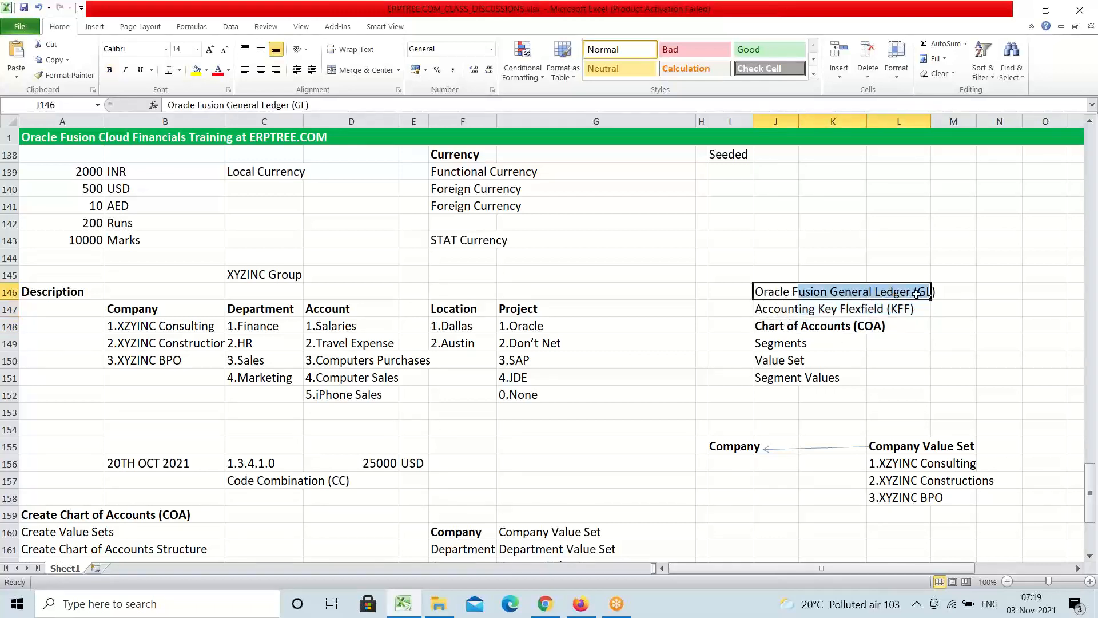
left_click(772, 360)
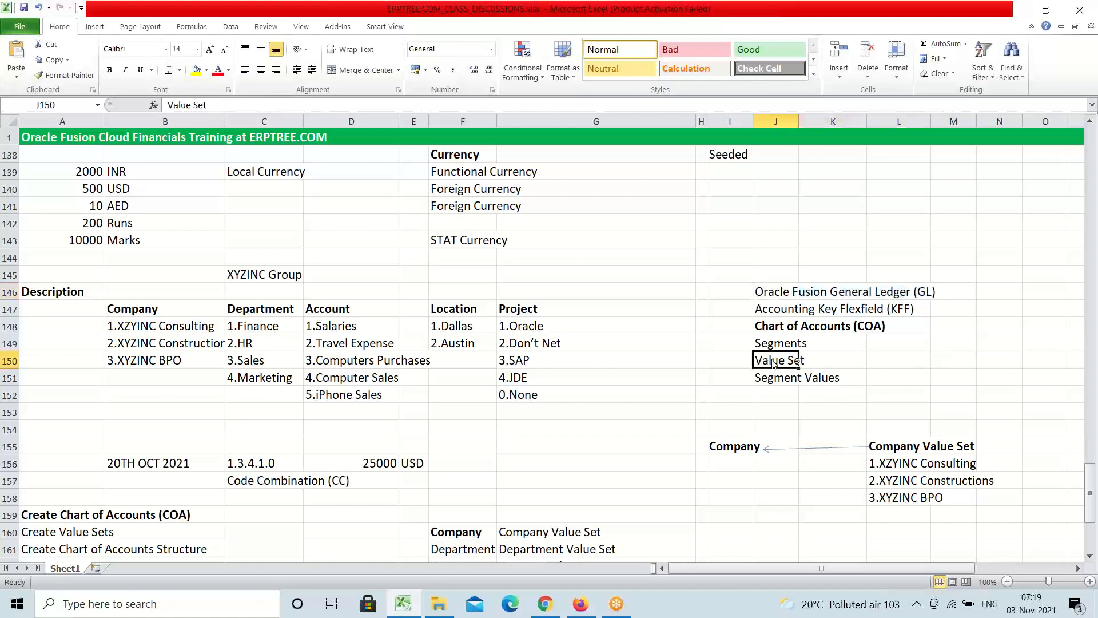
left_click_drag(764, 293, 934, 291)
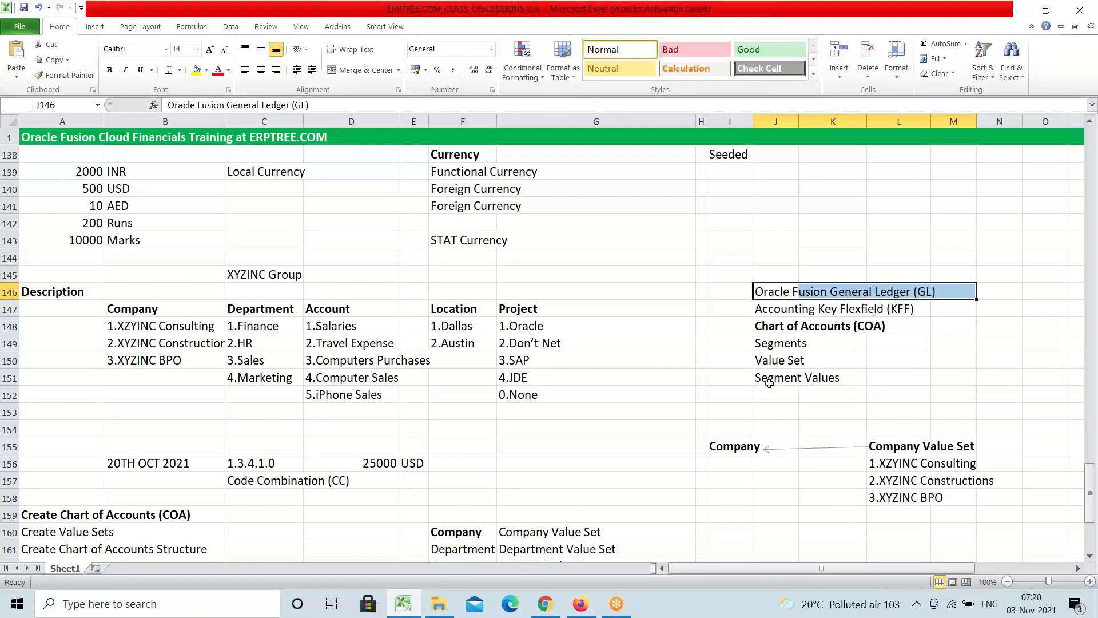
left_click(779, 361)
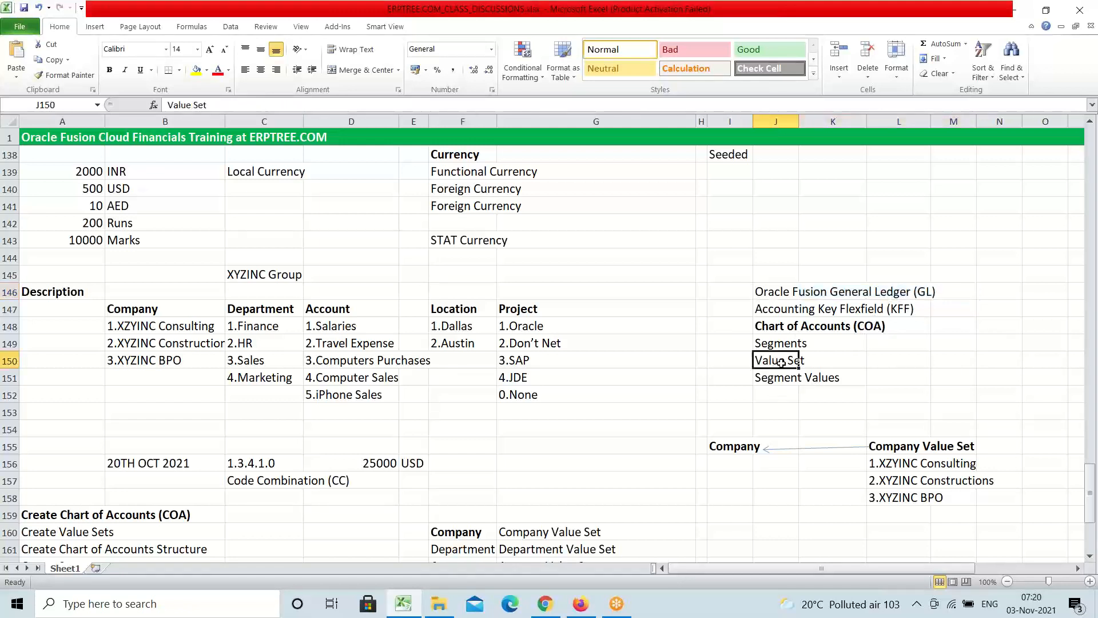
left_click(770, 292)
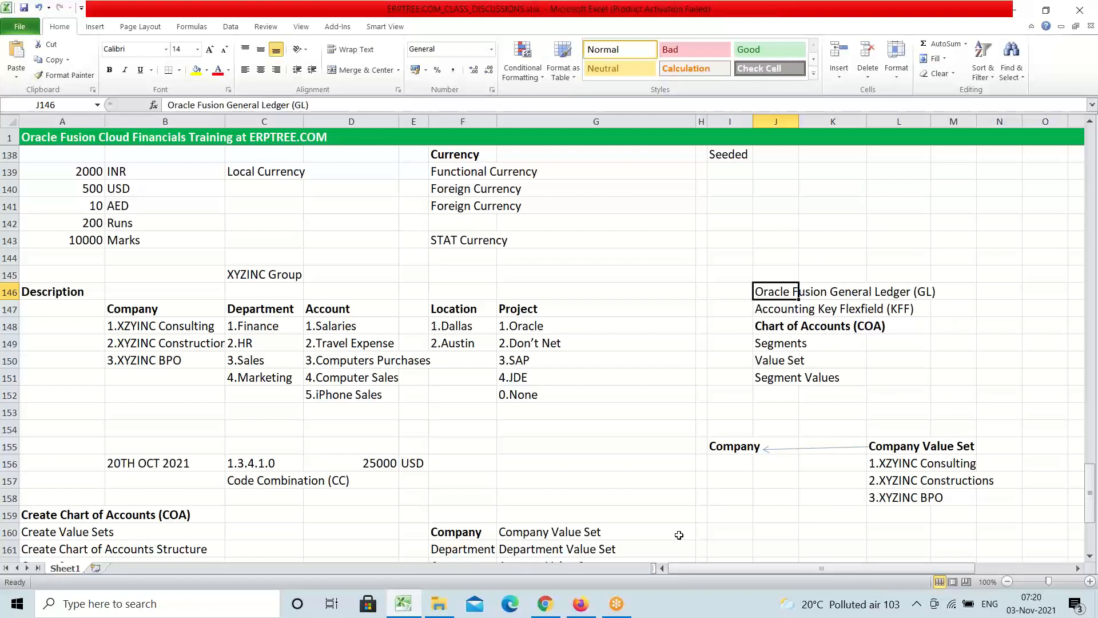
Return to Firefox and set the Module of the XYZINC Company value set to General Ledger.
left_click(582, 603)
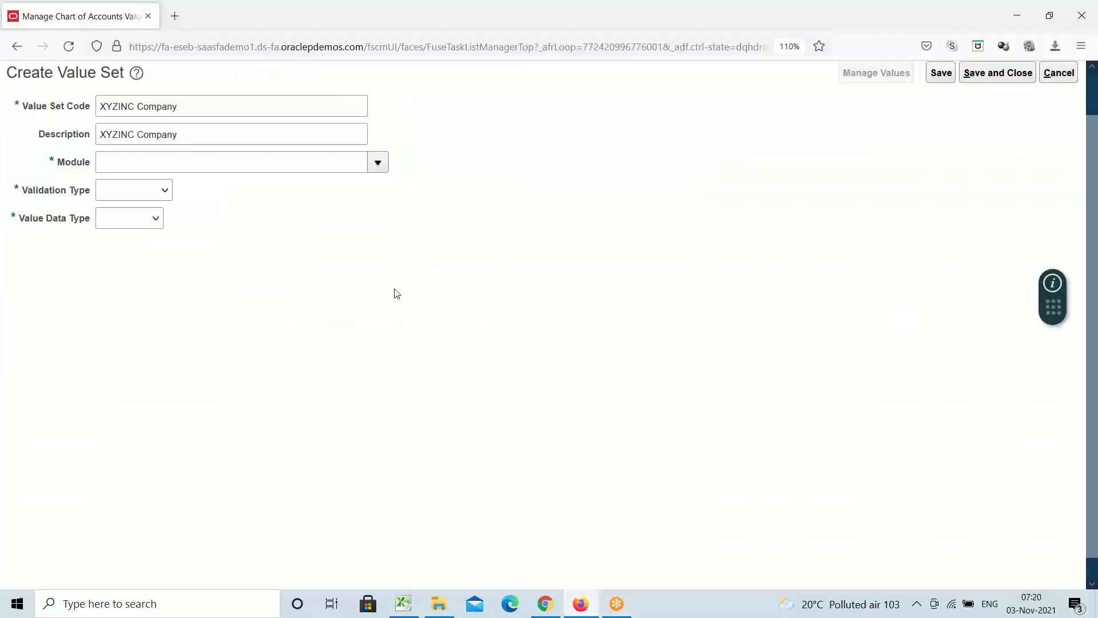
double_click(68, 165)
left_click(379, 164)
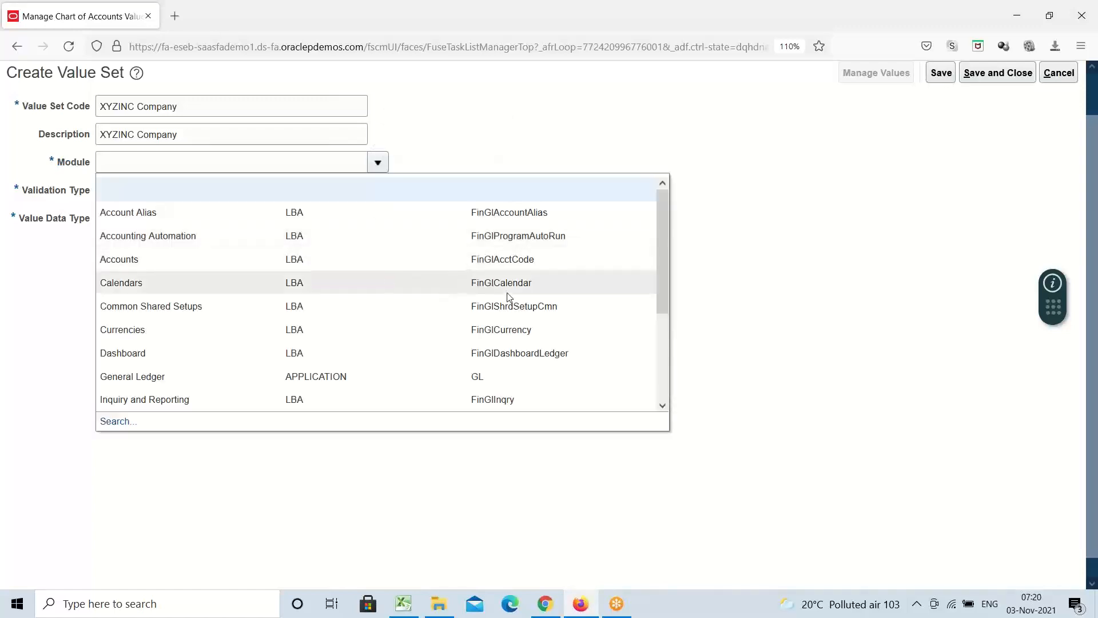
left_click(135, 377)
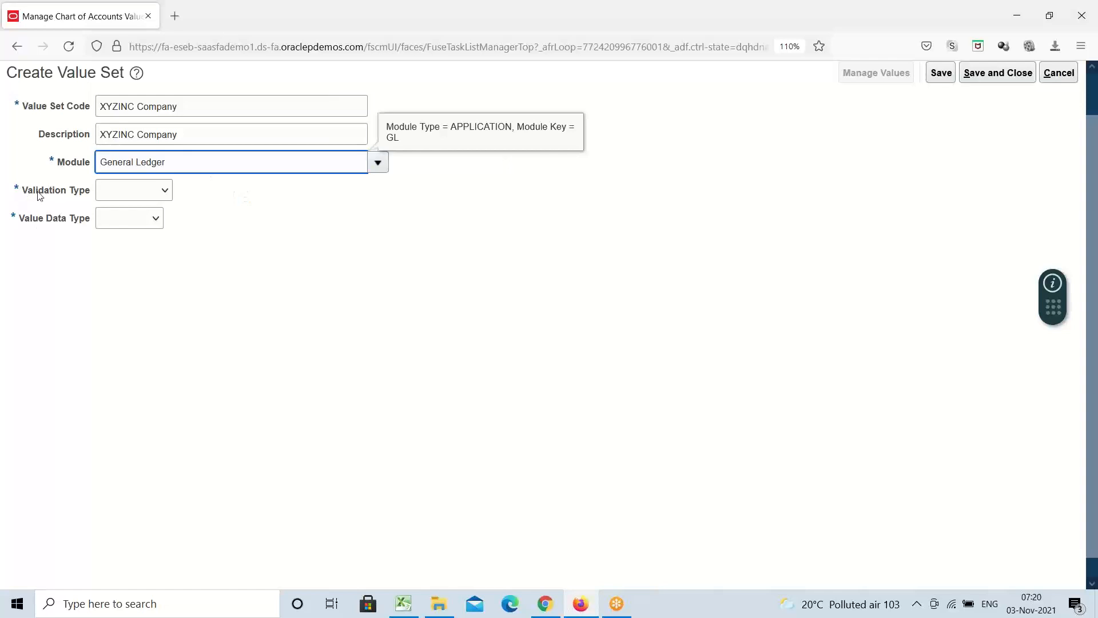
Set the Validation Type to Independent and review the other validation options.
left_click(168, 192)
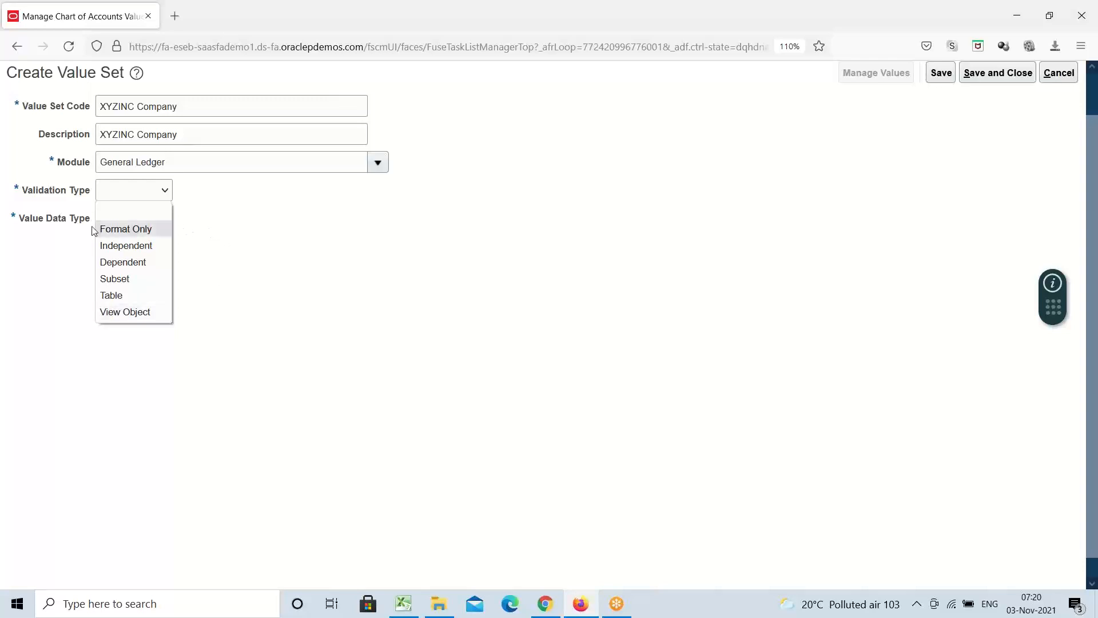
left_click(213, 106)
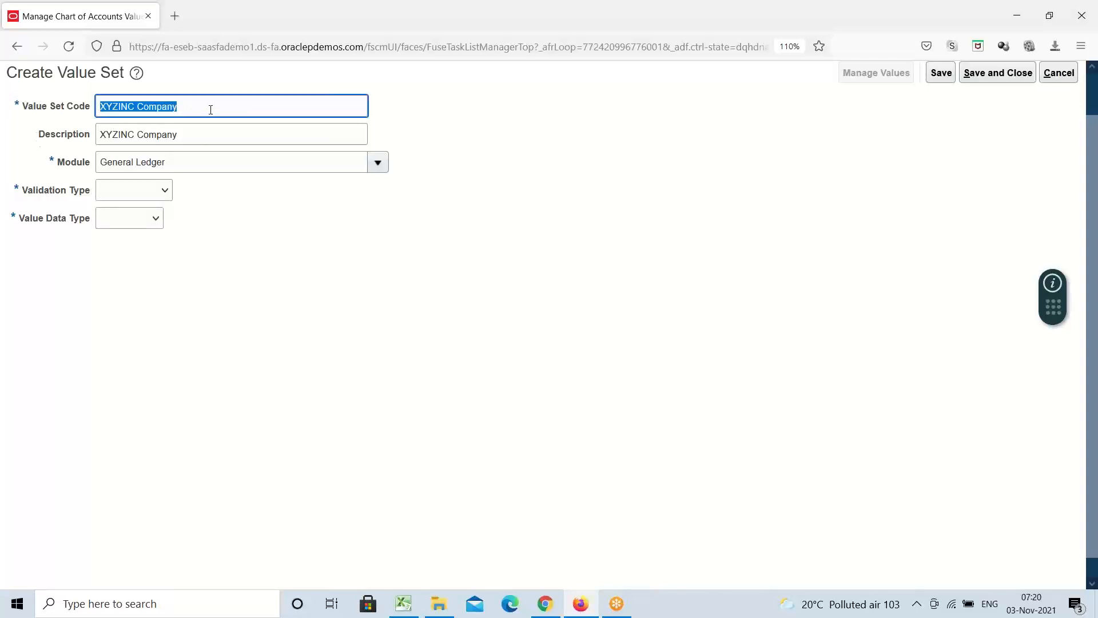
left_click_drag(209, 107, 64, 147)
left_click(167, 191)
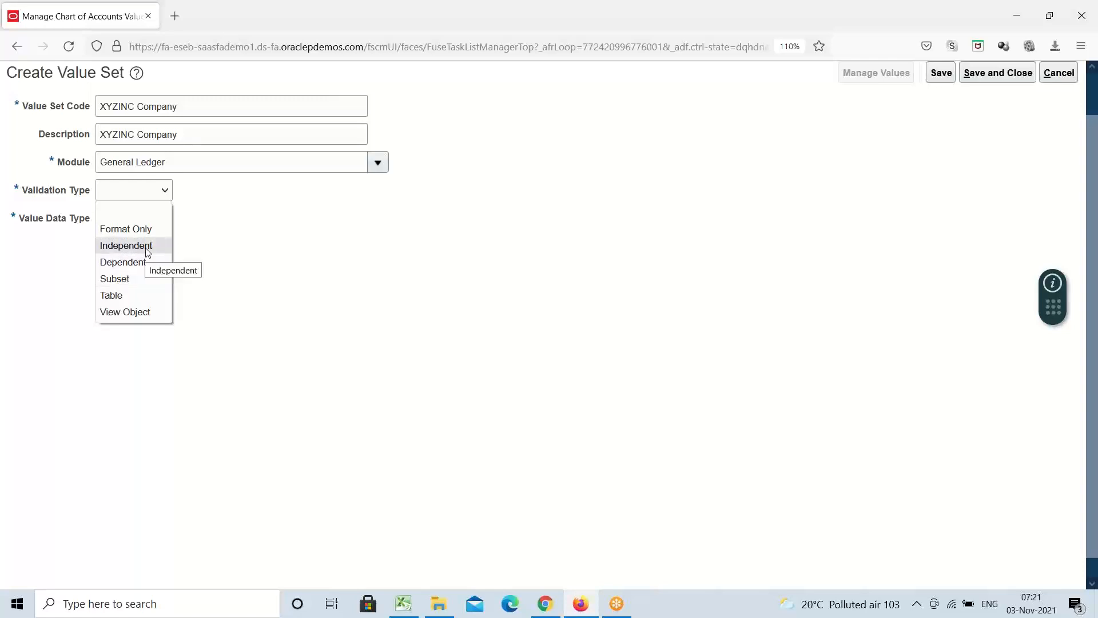
left_click(126, 245)
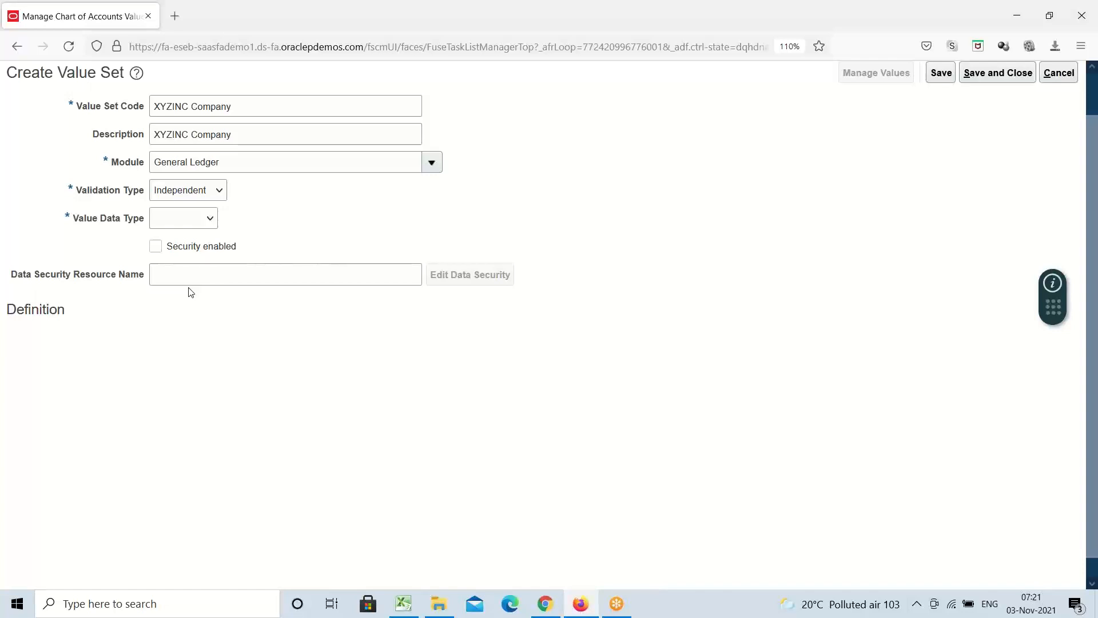
left_click(203, 191)
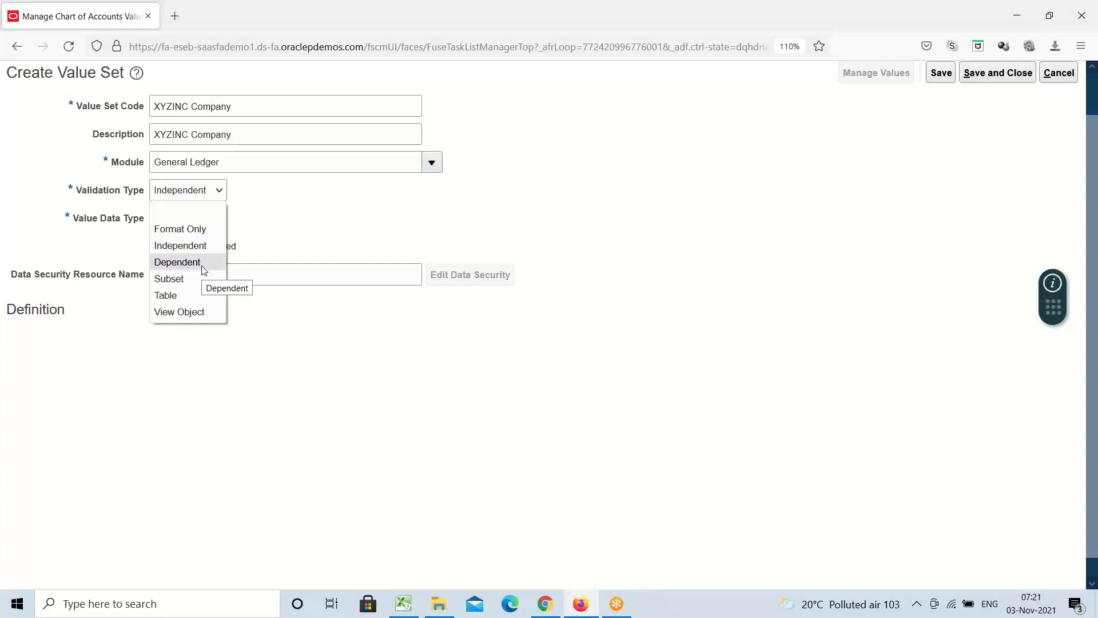
left_click(299, 211)
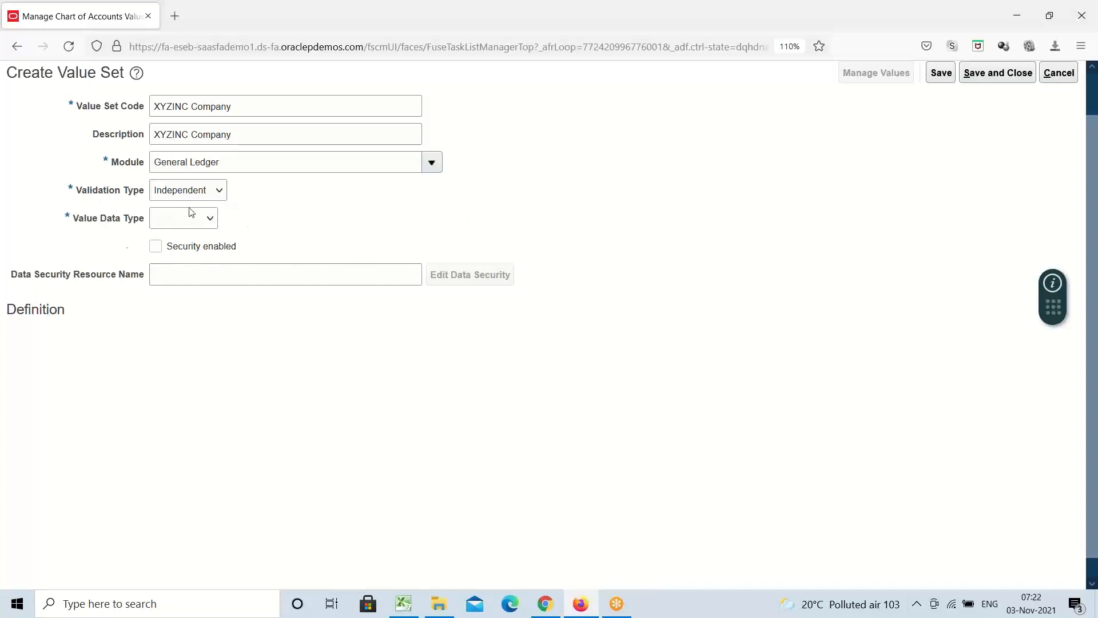
Set the Value Data Type of the XYZINC Company value set to Character and review the alternative data types.
triple_click(257, 105)
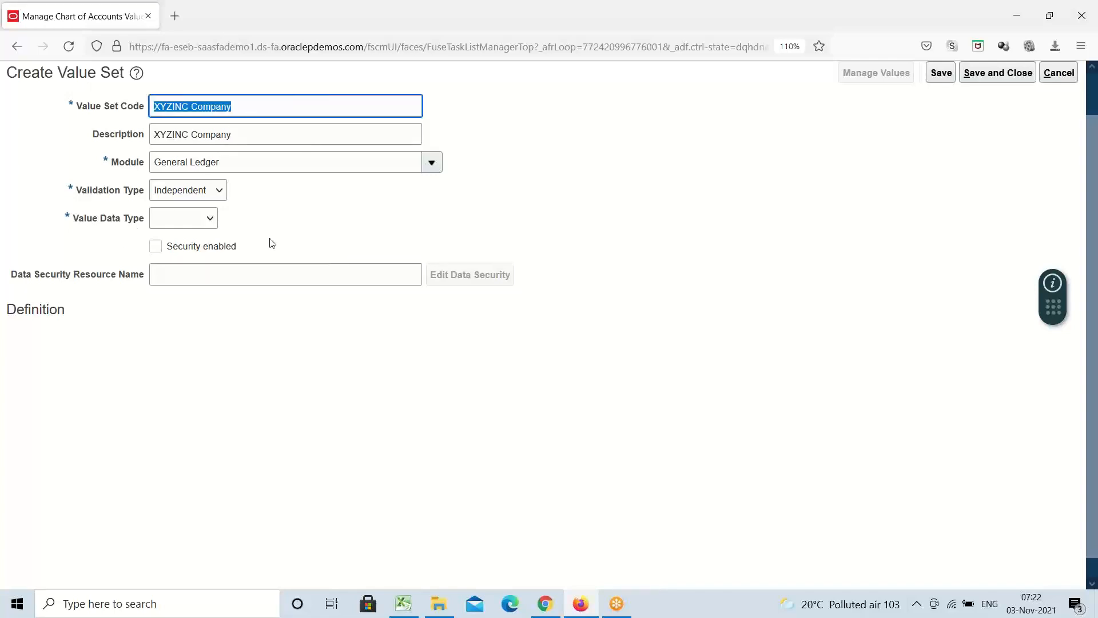
left_click(209, 223)
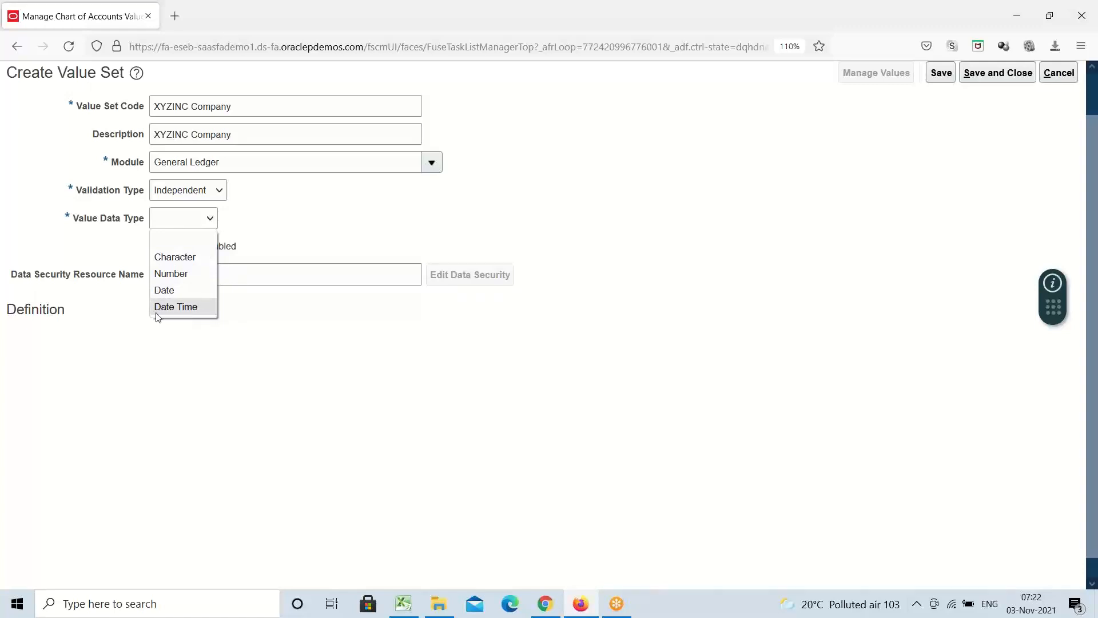
left_click(180, 258)
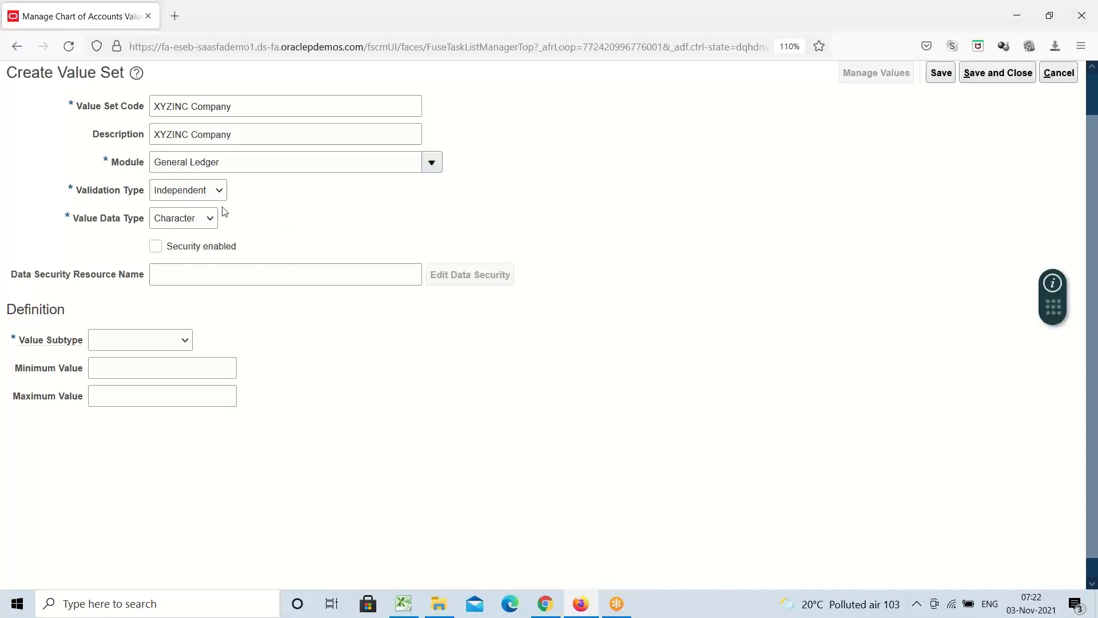
left_click(212, 227)
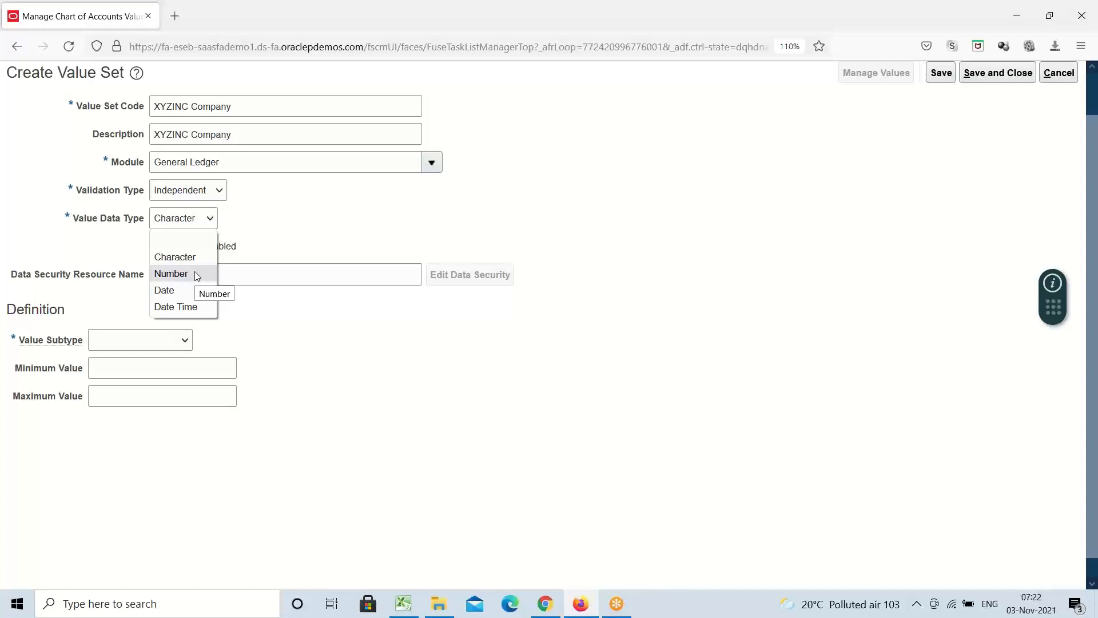
left_click(275, 232)
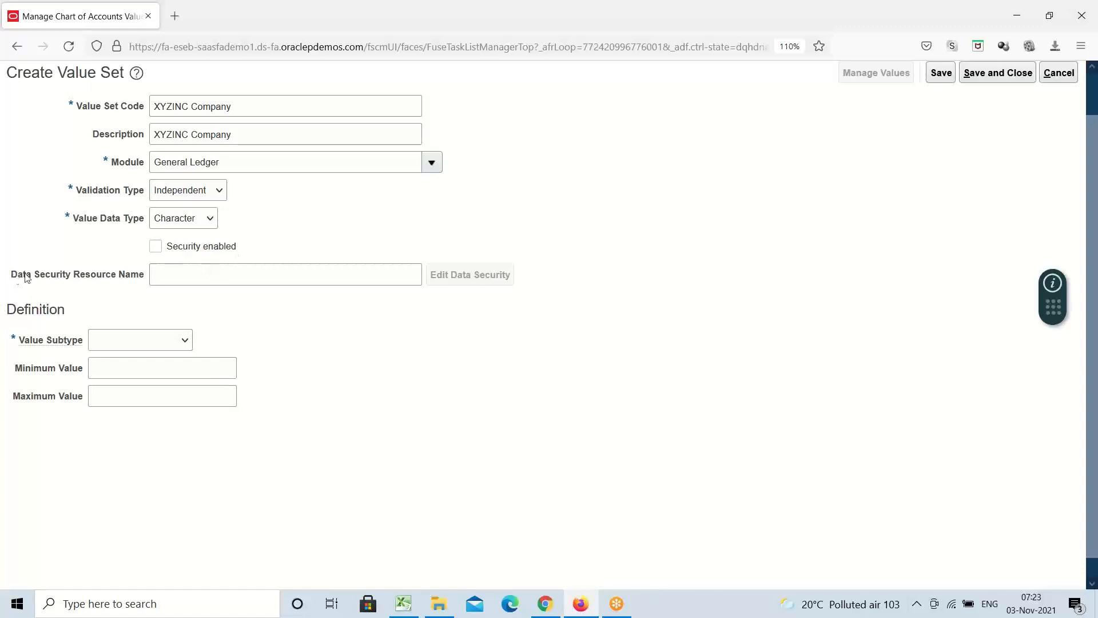
Review the Security enabled and Data Security Resource Name fields, and set the Value Subtype to Text.
left_click_drag(26, 278, 135, 299)
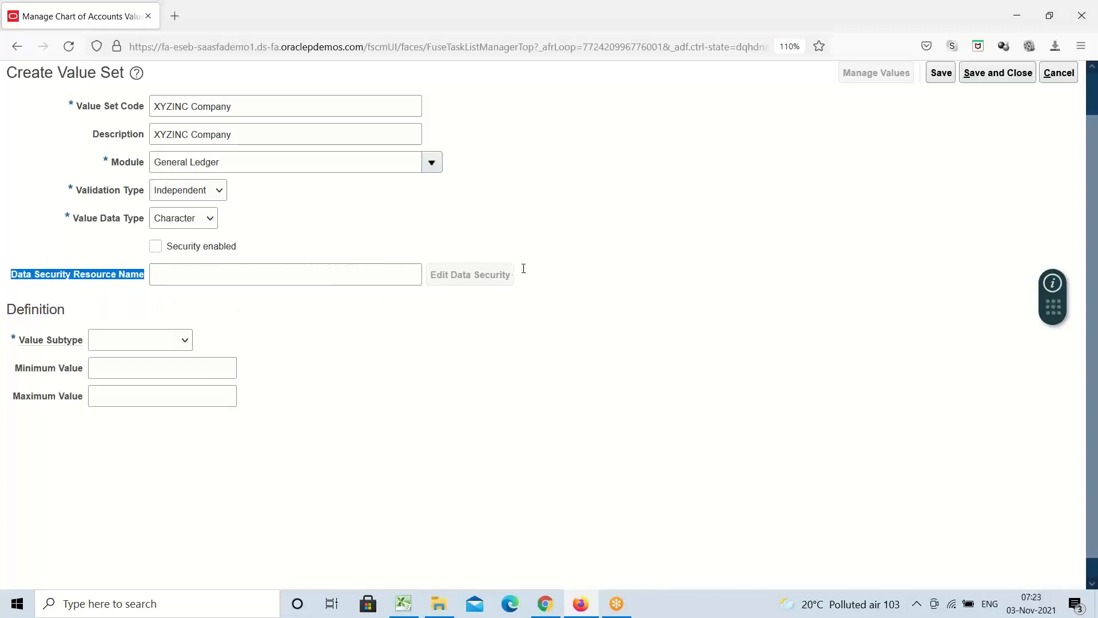
left_click_drag(129, 244, 522, 279)
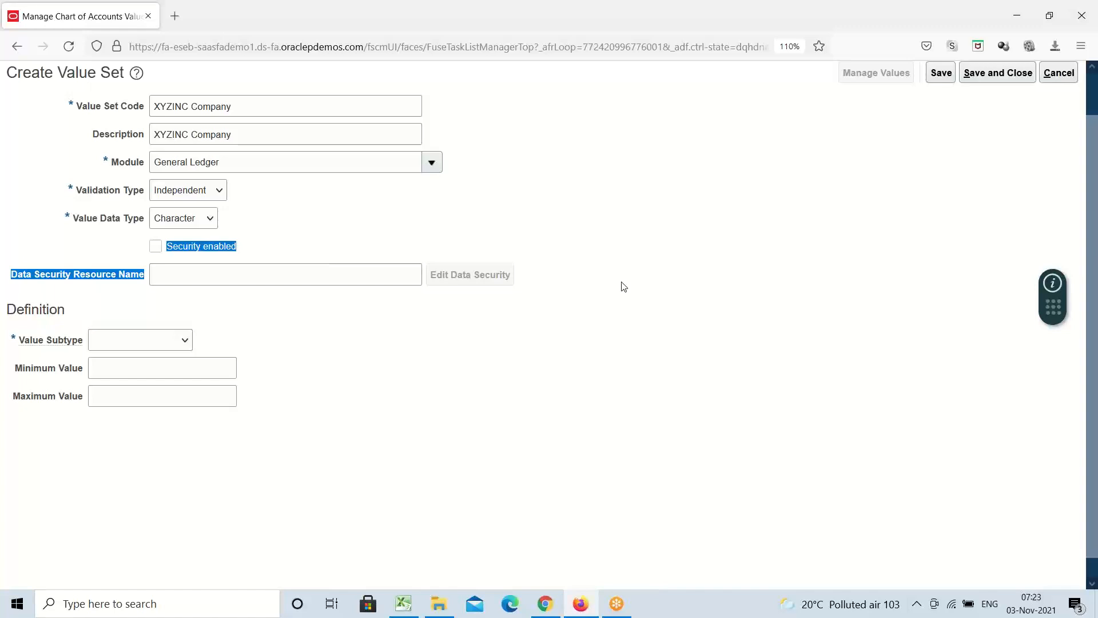
left_click(296, 245)
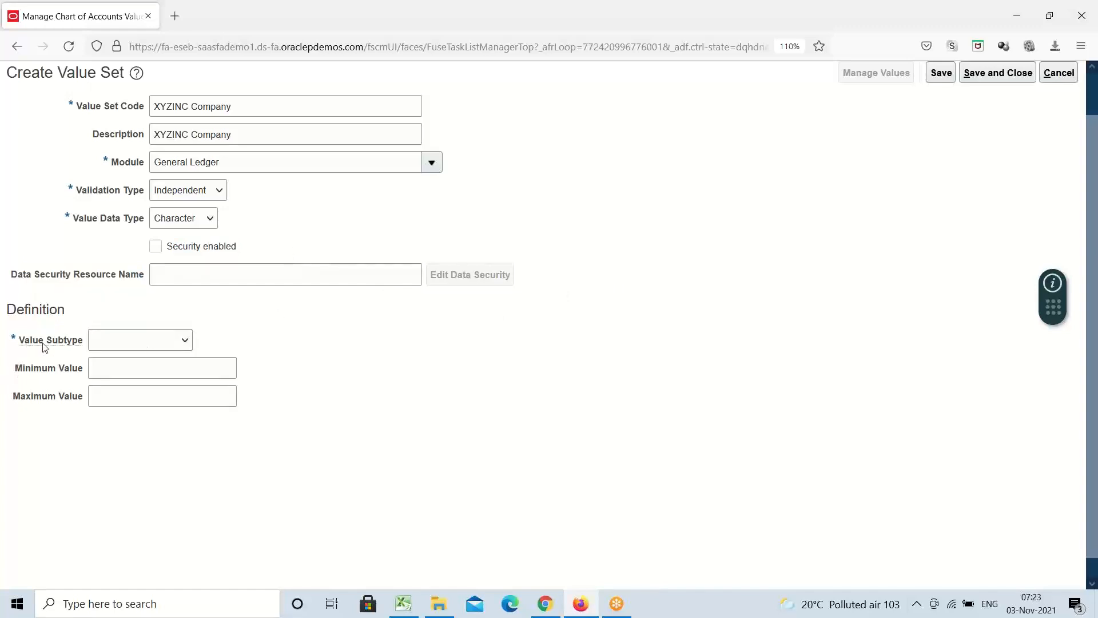
left_click(185, 342)
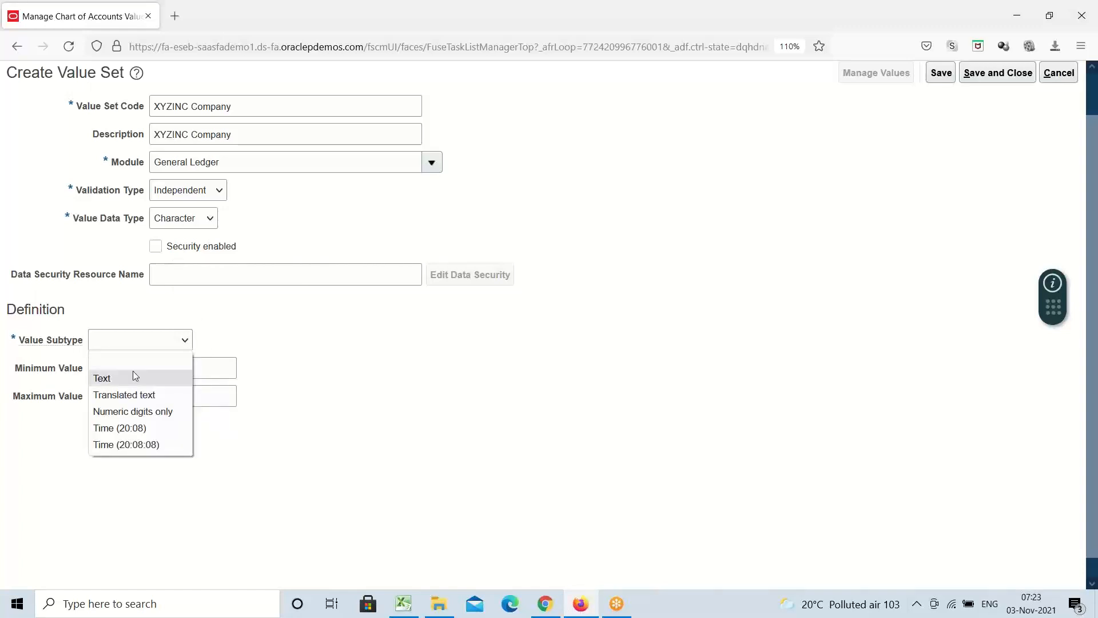
left_click(119, 384)
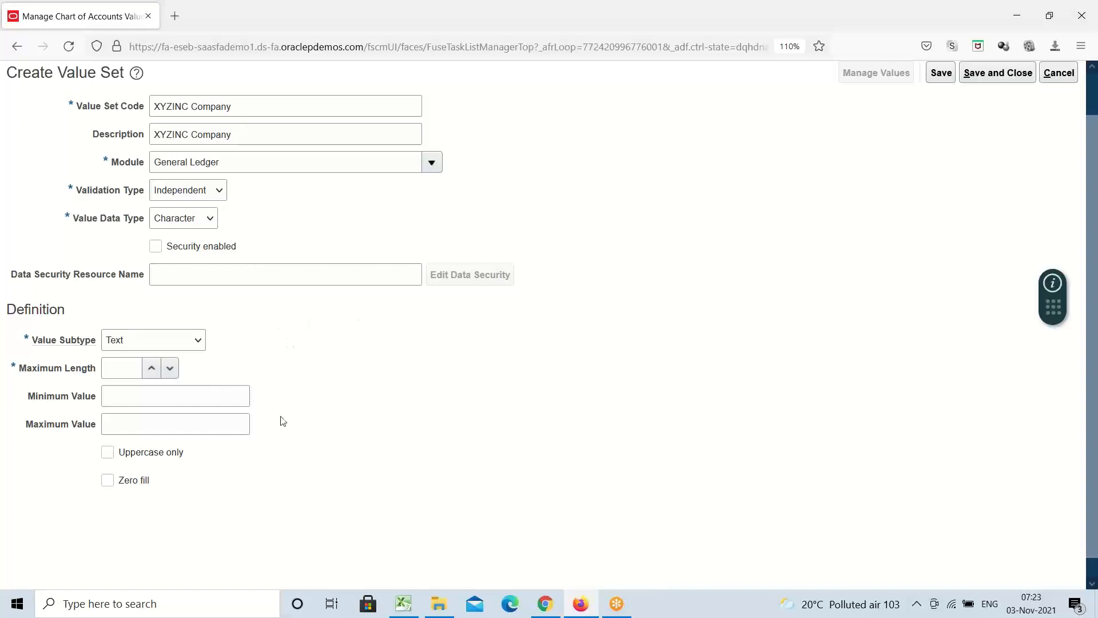
Switch to Excel and check the company codes and segment notes to decide the value set's Maximum Length.
left_click(125, 371)
left_click(403, 603)
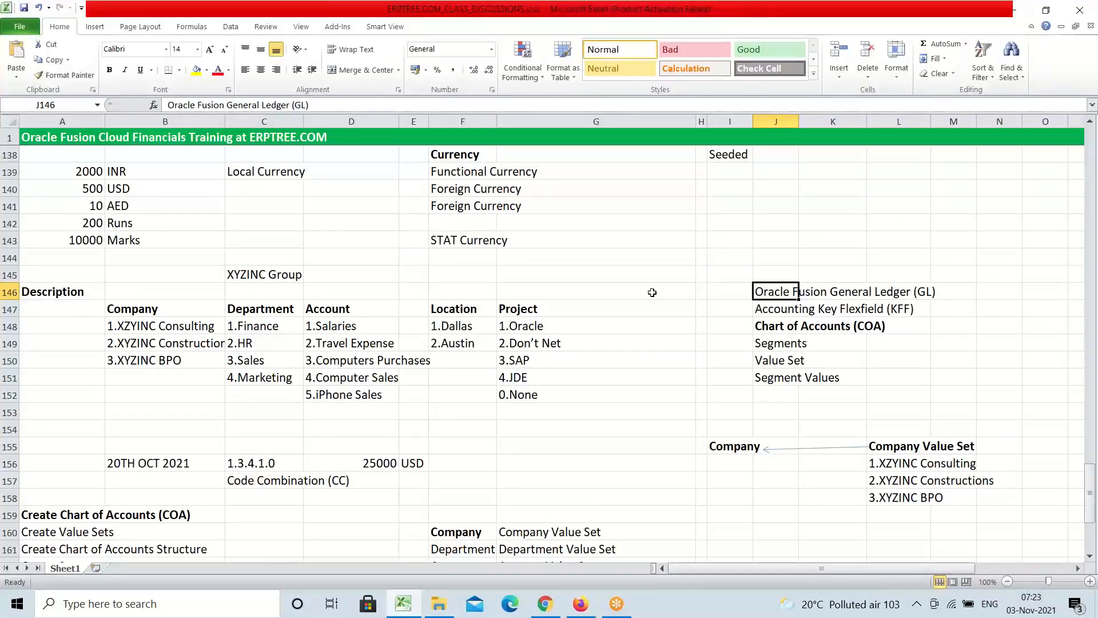
scroll(617, 309, "down", 4)
scroll(620, 311, "down", 4)
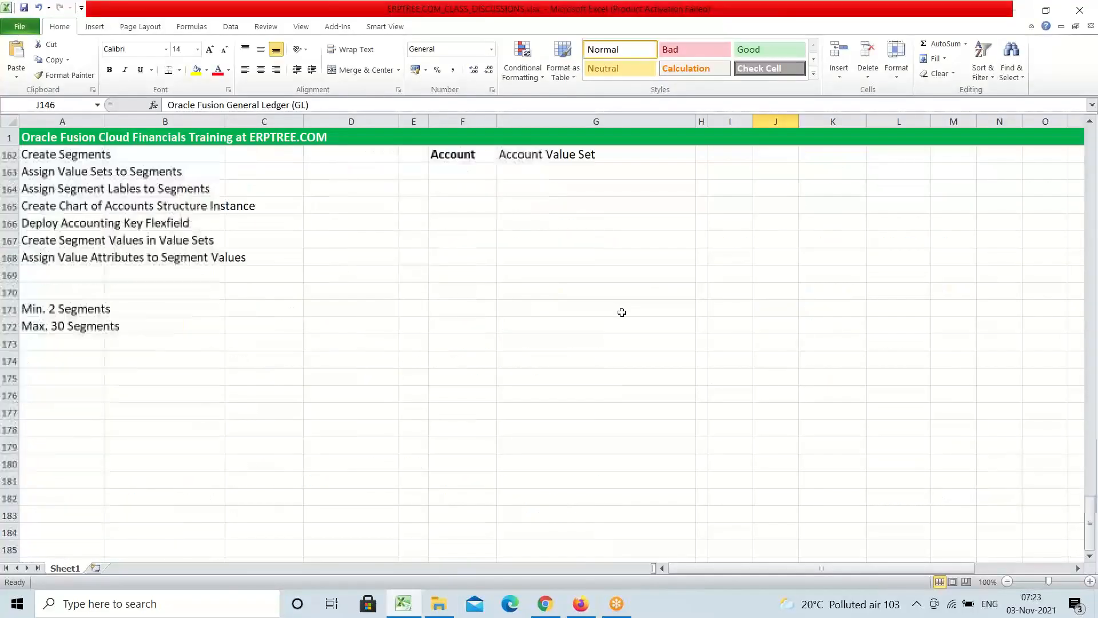
scroll(622, 312, "up", 4)
scroll(622, 312, "up", 3)
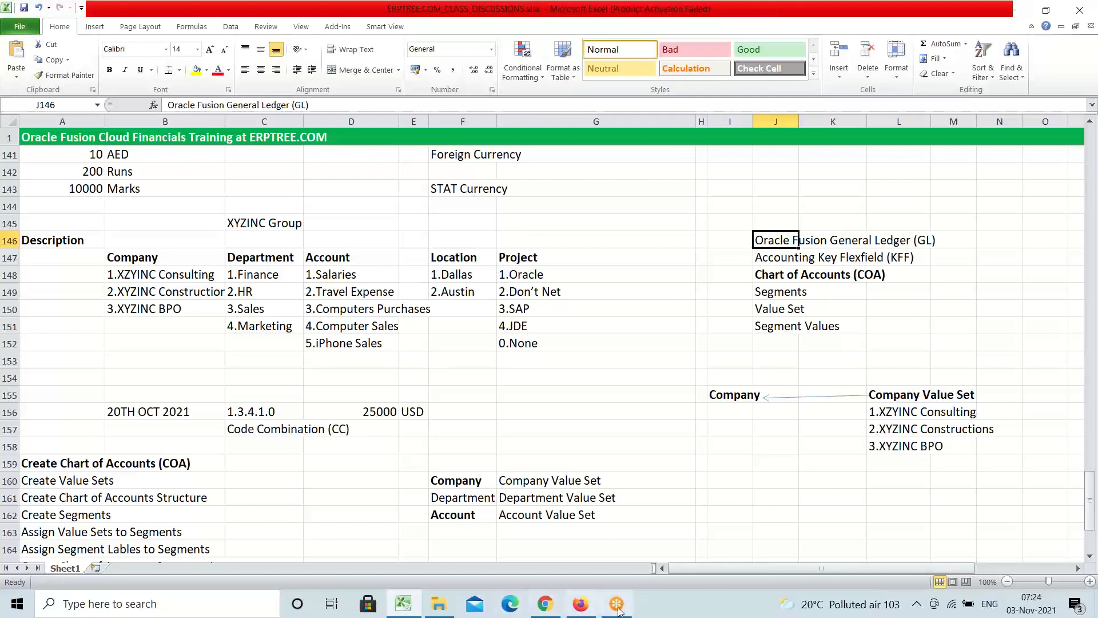
Return to Firefox and set the Maximum Length of the value set to 1.
left_click(578, 607)
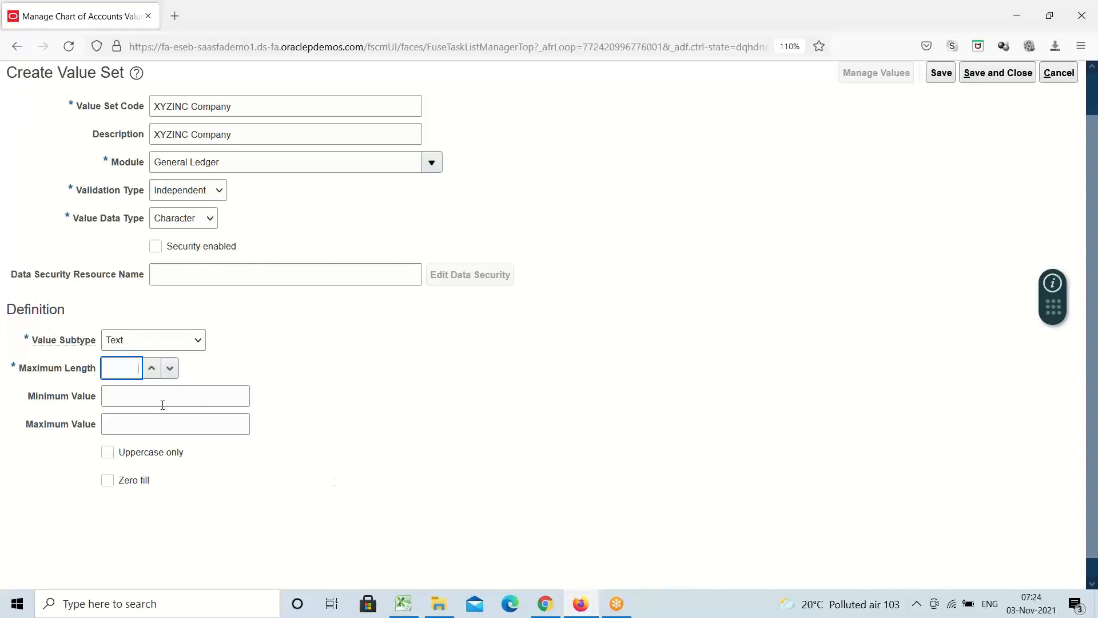
type("3")
key("BackSpace")
type("1")
Switch to Excel and list the sample company codes 1, 2, 3, 9 and 11 in cells G167 to G171.
left_click(404, 605)
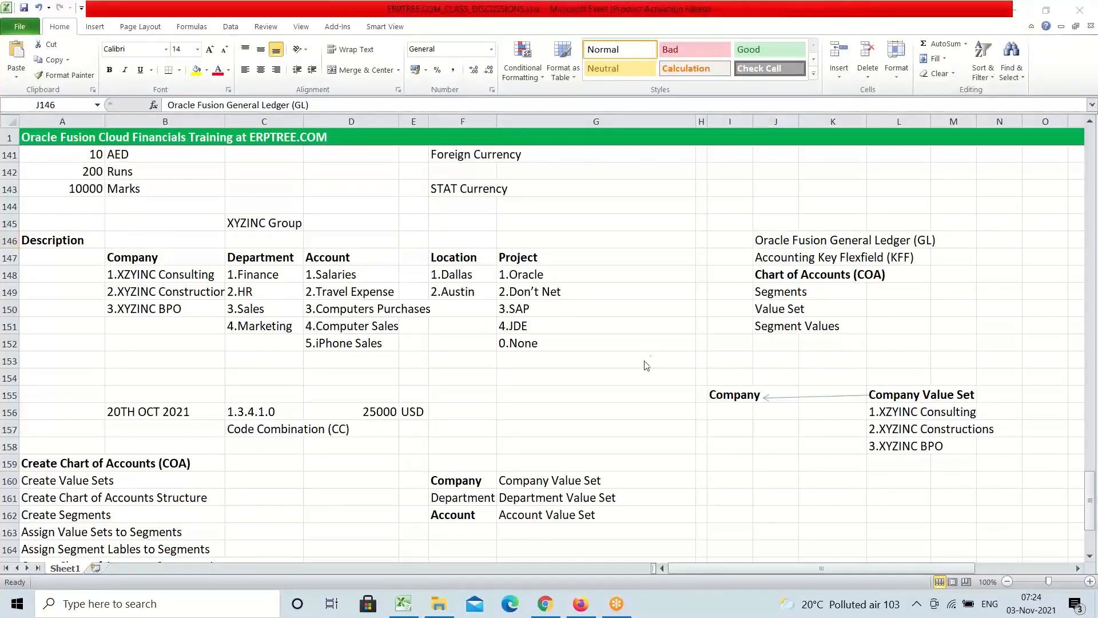
left_click(626, 388)
scroll(626, 388, "down", 4)
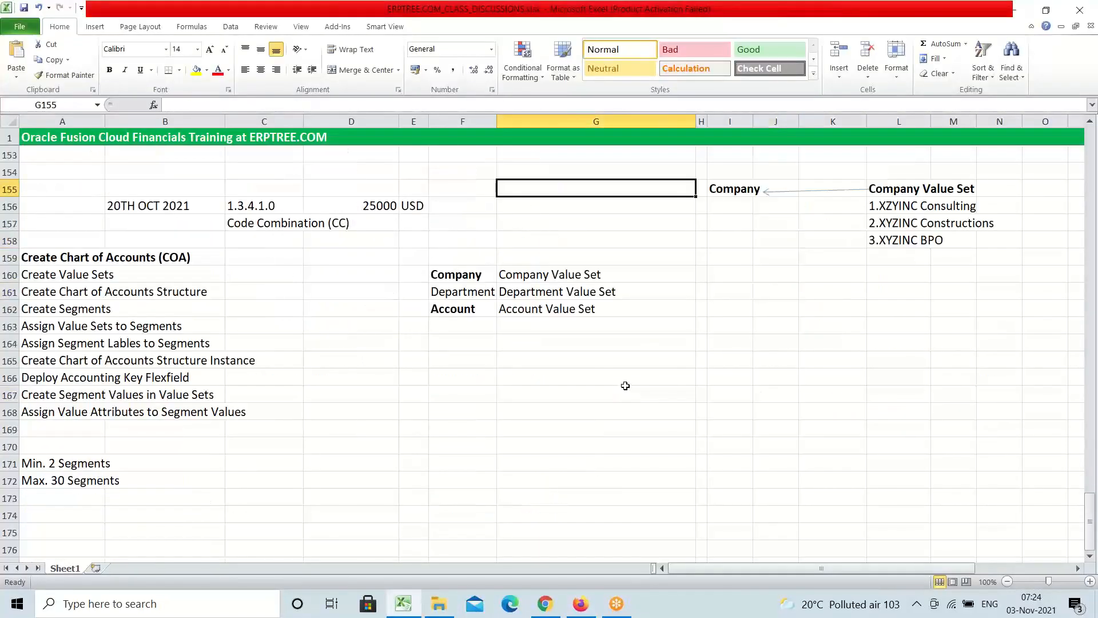
left_click(626, 388)
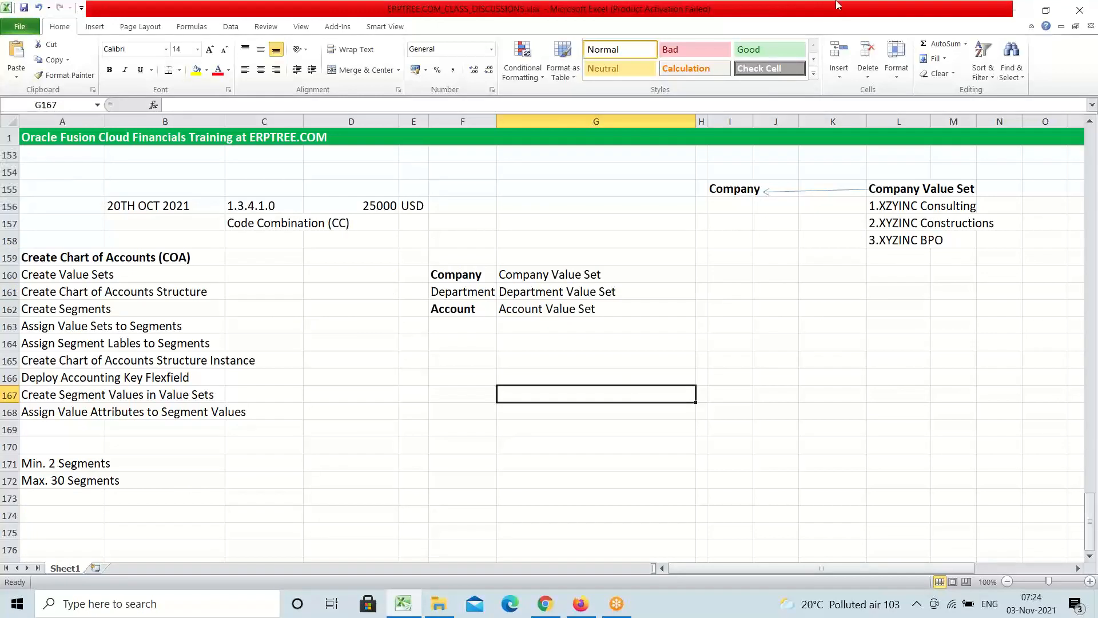
left_click(539, 368)
type("1")
key("Return")
type("2")
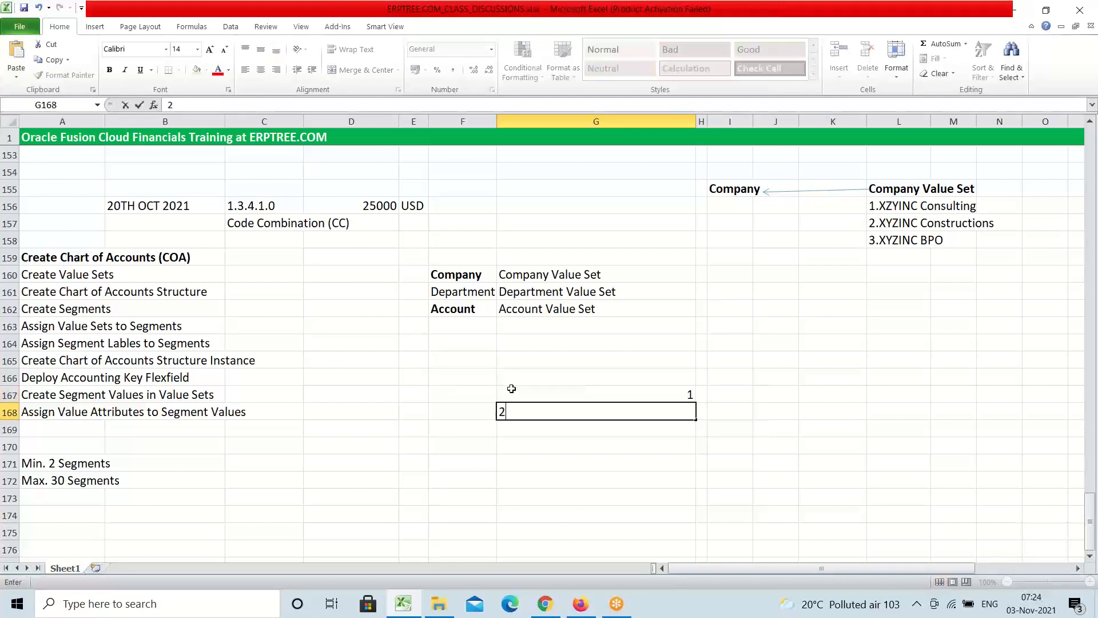
key("Return")
type("3")
key("Return")
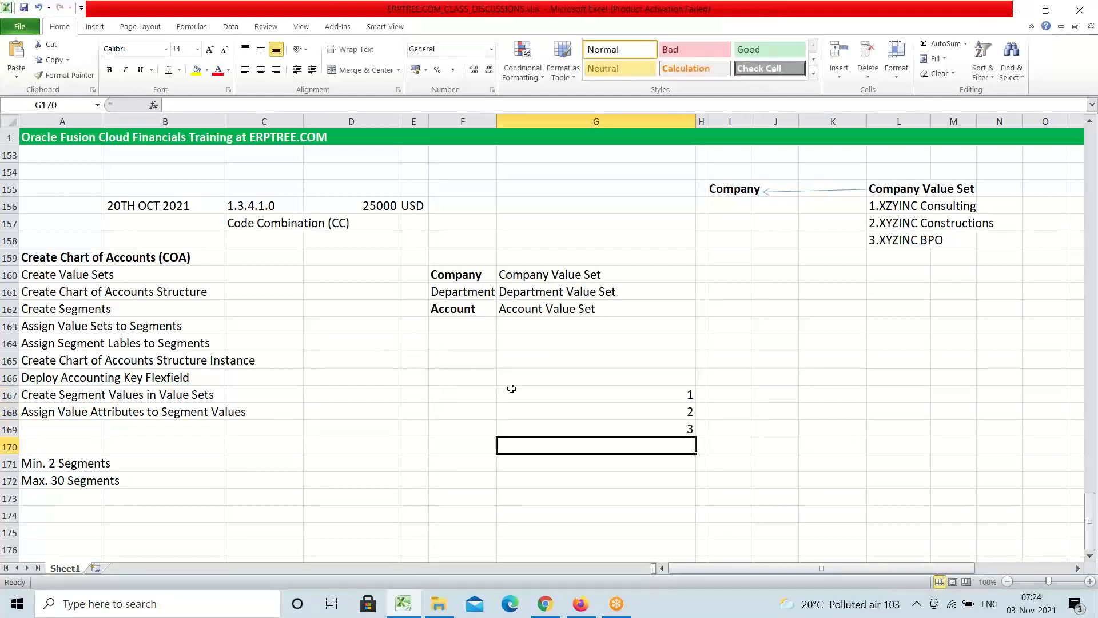
type("9")
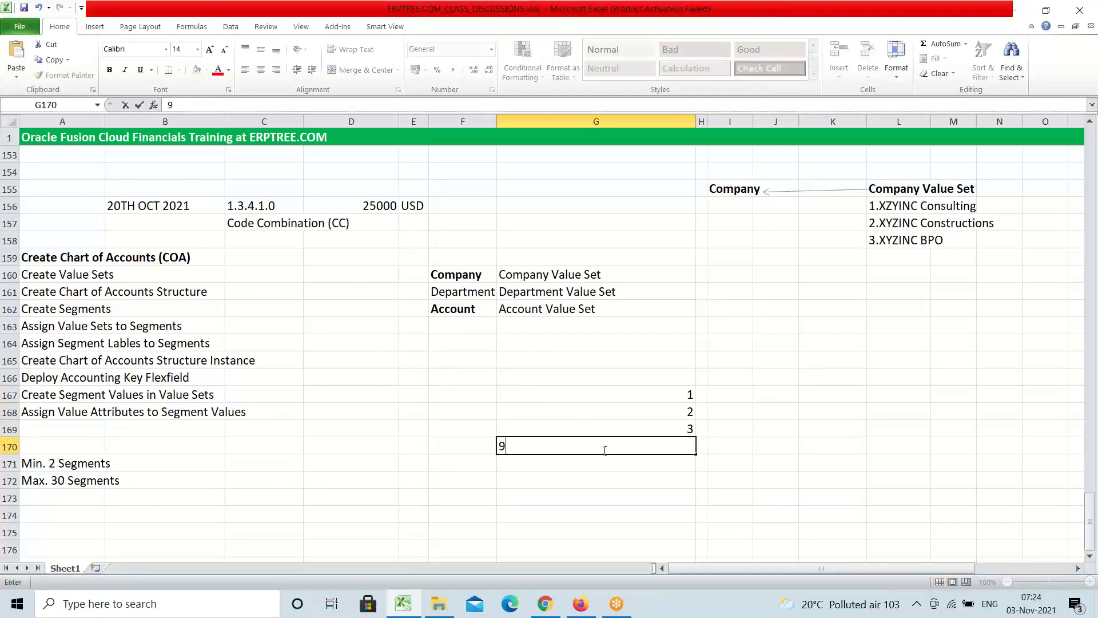
left_click(613, 458)
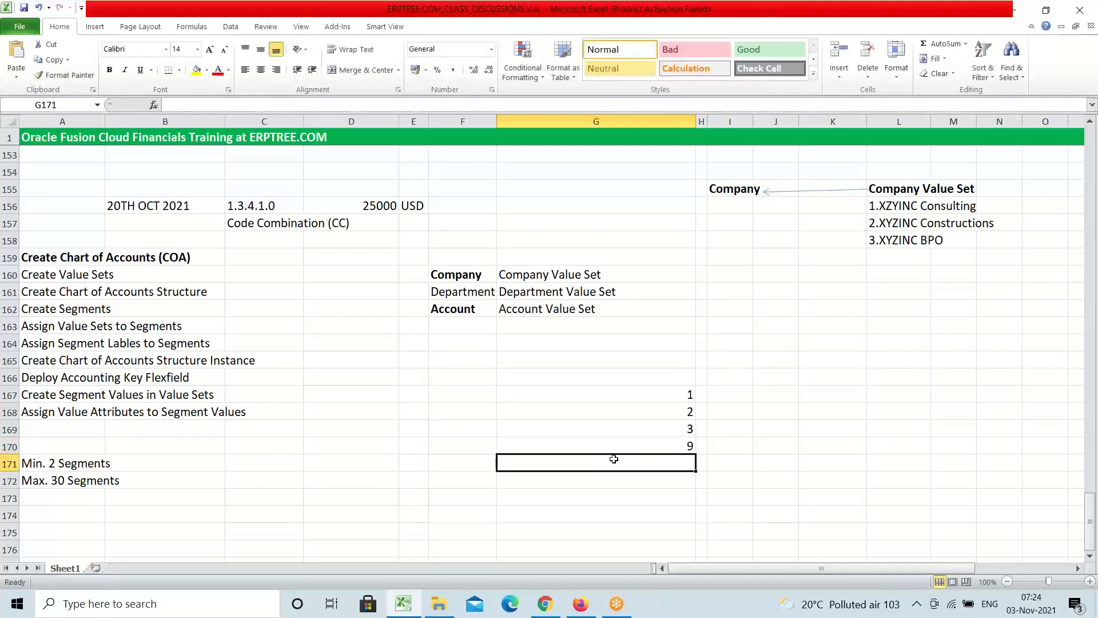
type("11")
left_click(760, 465)
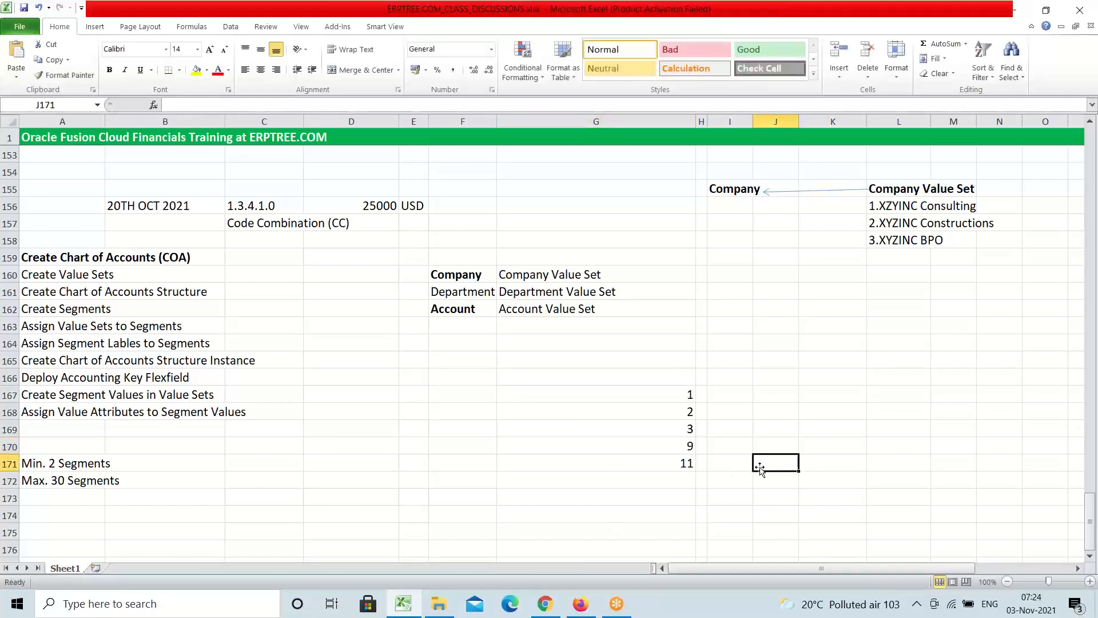
Compare the value set in Firefox with sample codes 1 to 9 in Excel, and set its Maximum Length to 4 in Firefox.
left_click(580, 603)
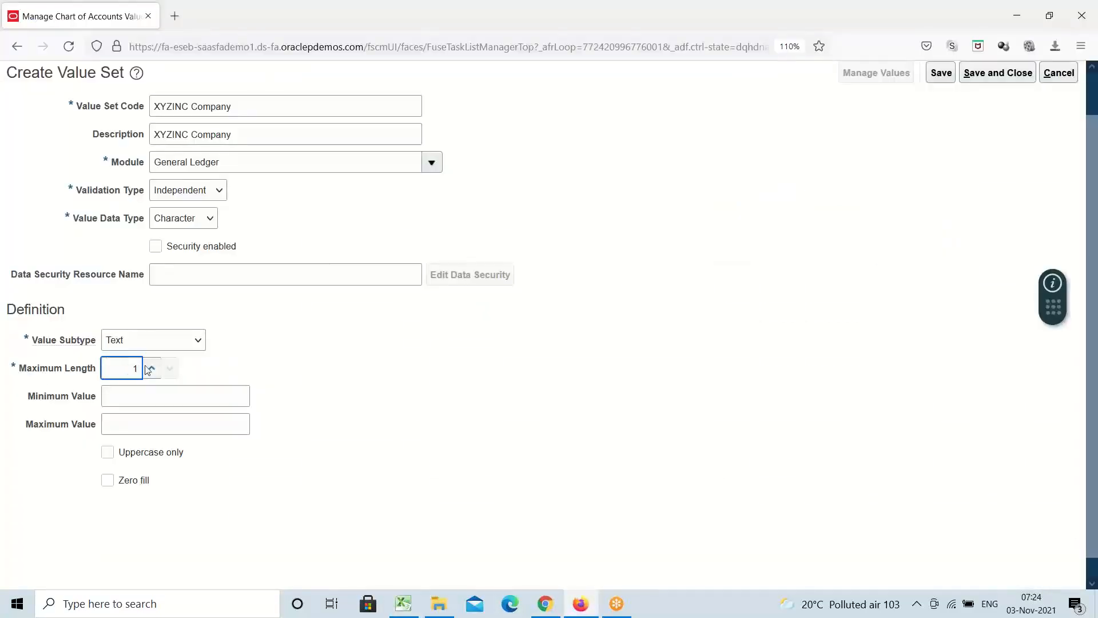
triple_click(250, 105)
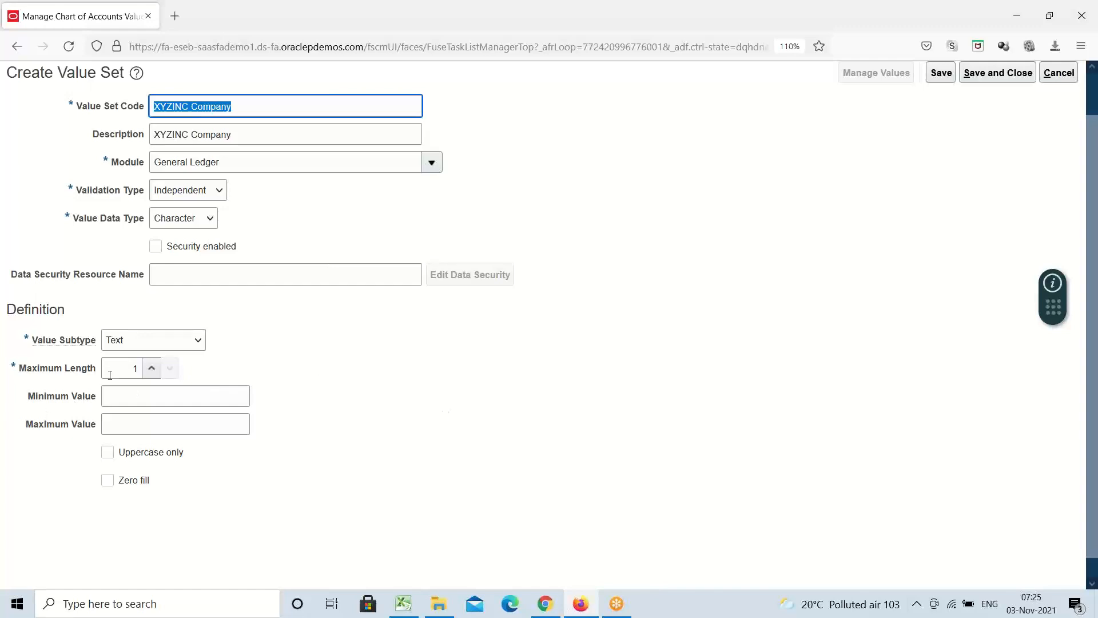
left_click(579, 606)
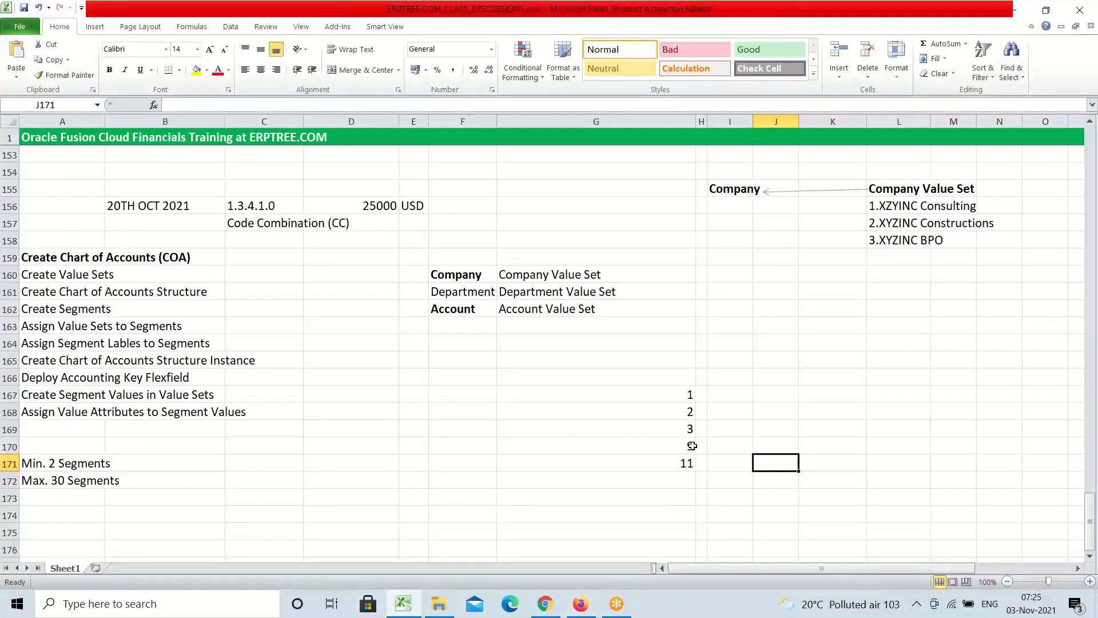
left_click_drag(691, 445, 691, 395)
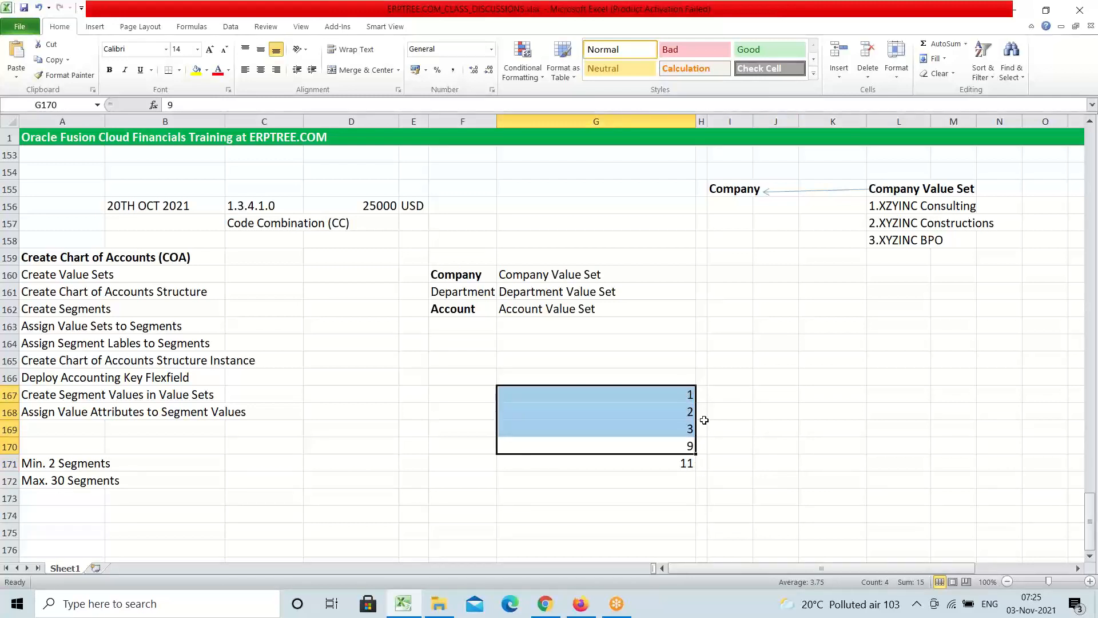
left_click(580, 604)
left_click(130, 374)
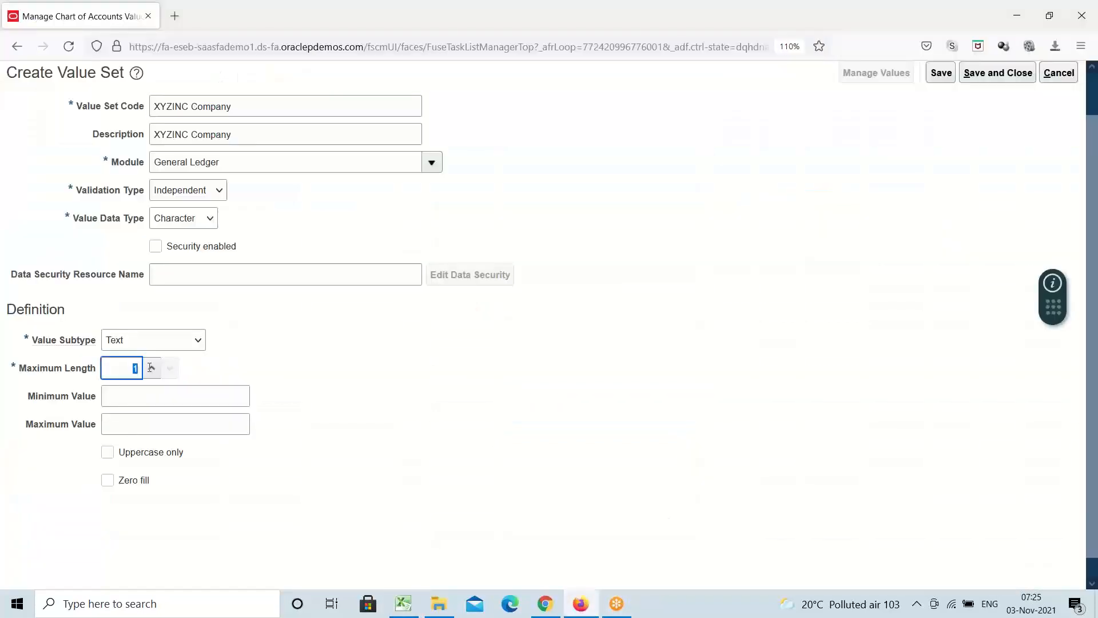
type("2")
left_click_drag(197, 366, 343, 368)
type("3")
key("BackSpace")
type("4")
left_click(347, 409)
double_click(127, 371)
Switch to Excel and note the possible code range 0-9999 in cell J166.
left_click(403, 604)
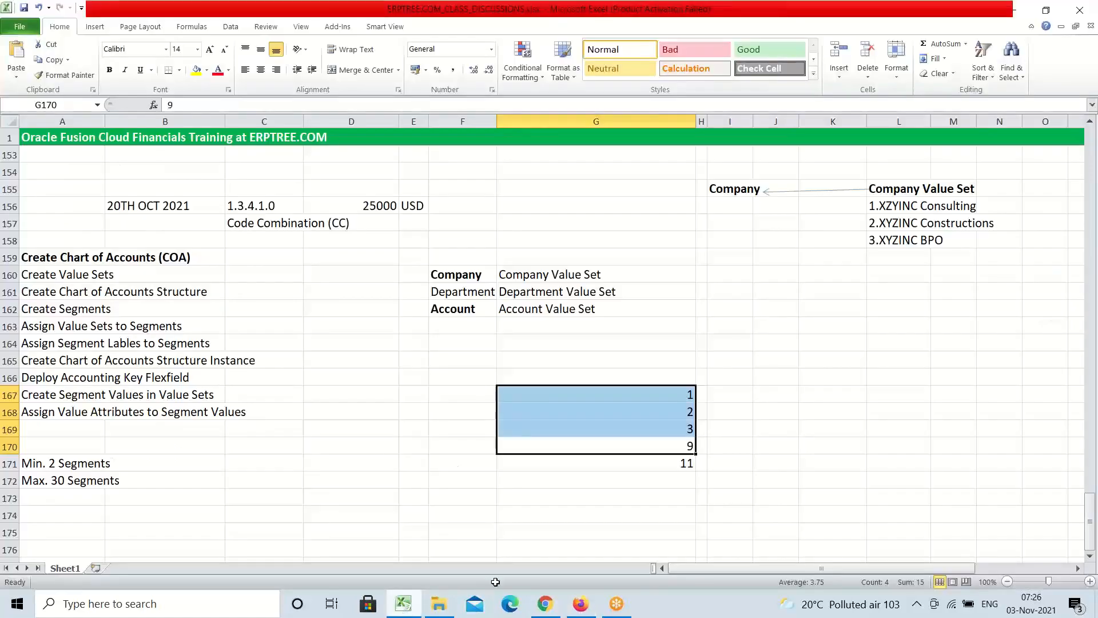
left_click(769, 378)
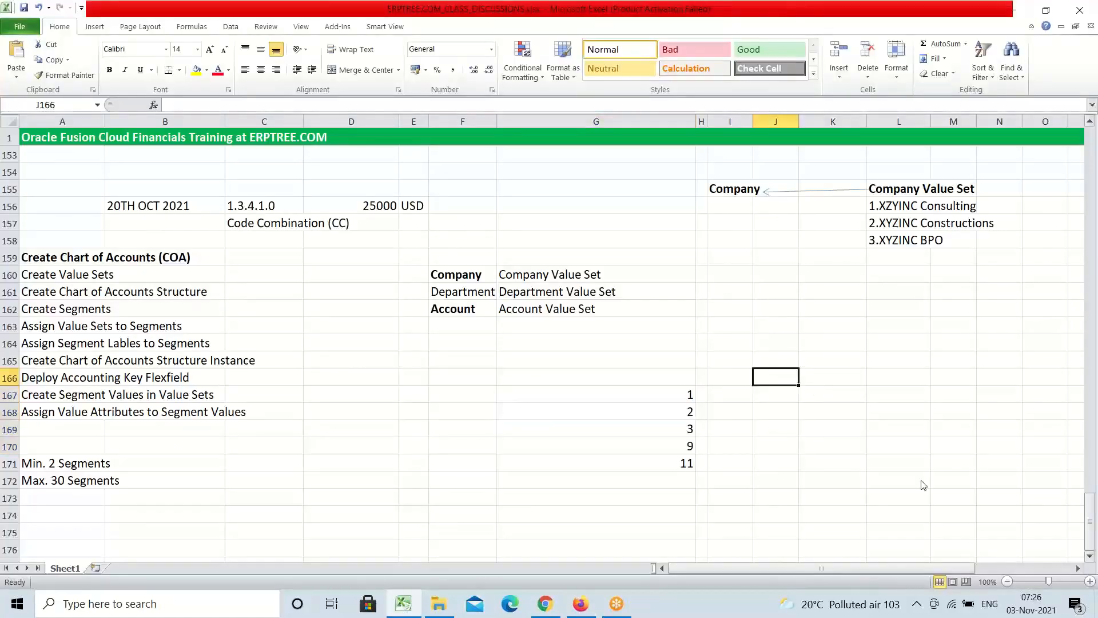
type("0")
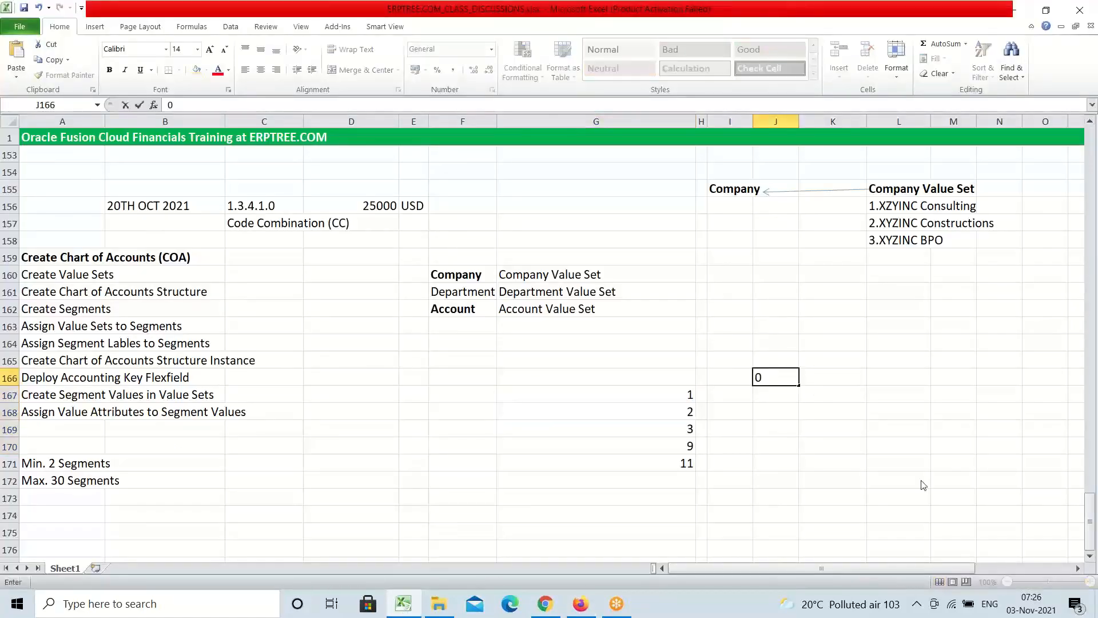
key("Tab")
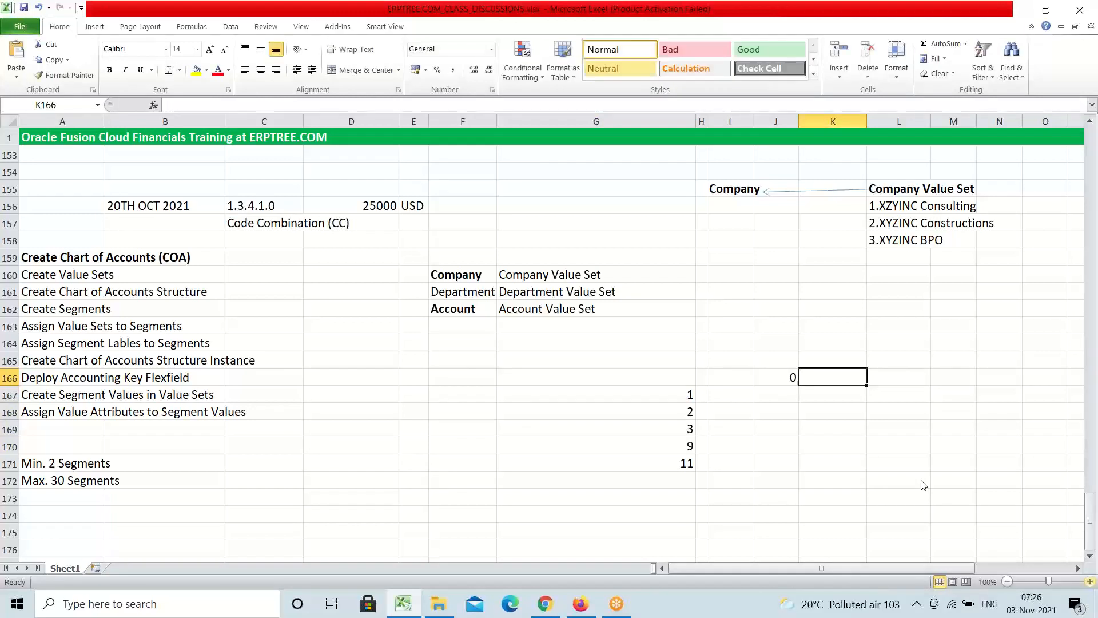
left_click(787, 376)
type("0-")
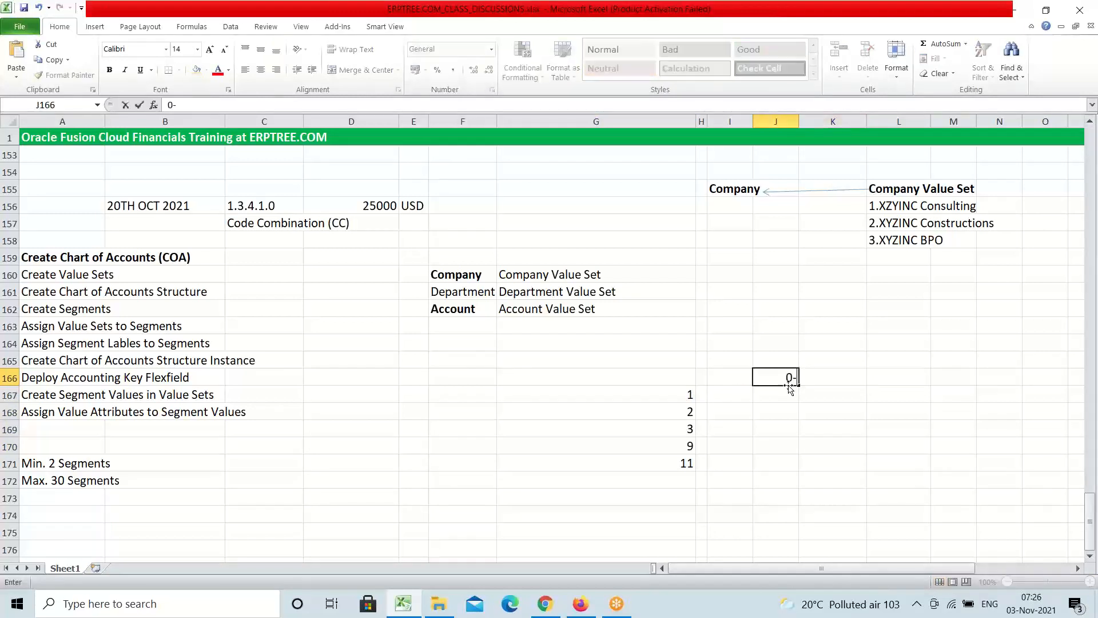
type("9999")
key("Tab")
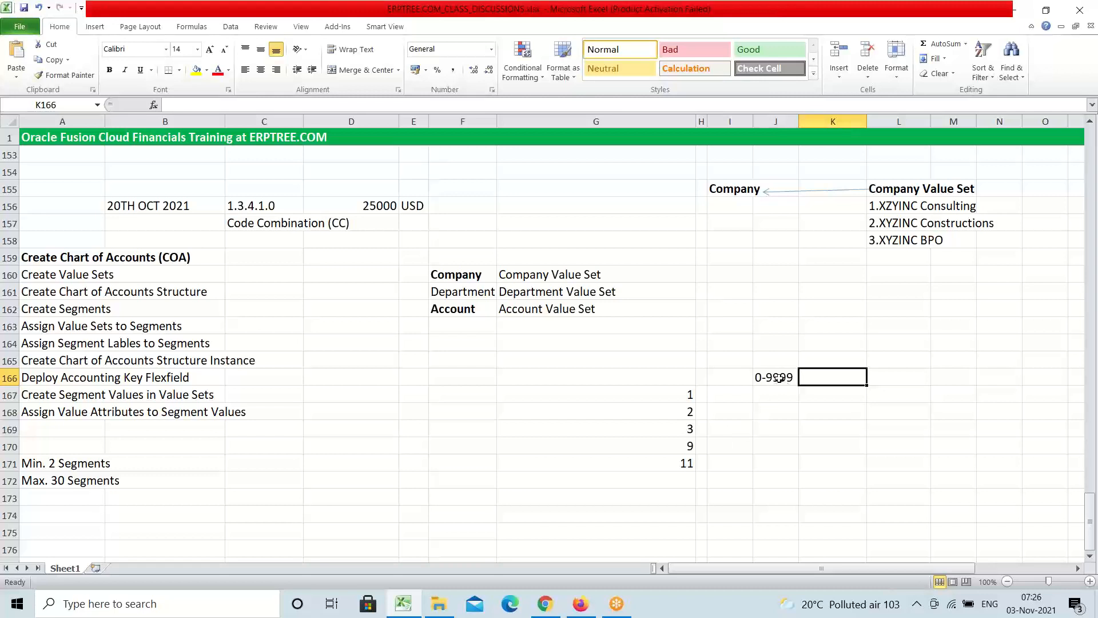
left_click(779, 377)
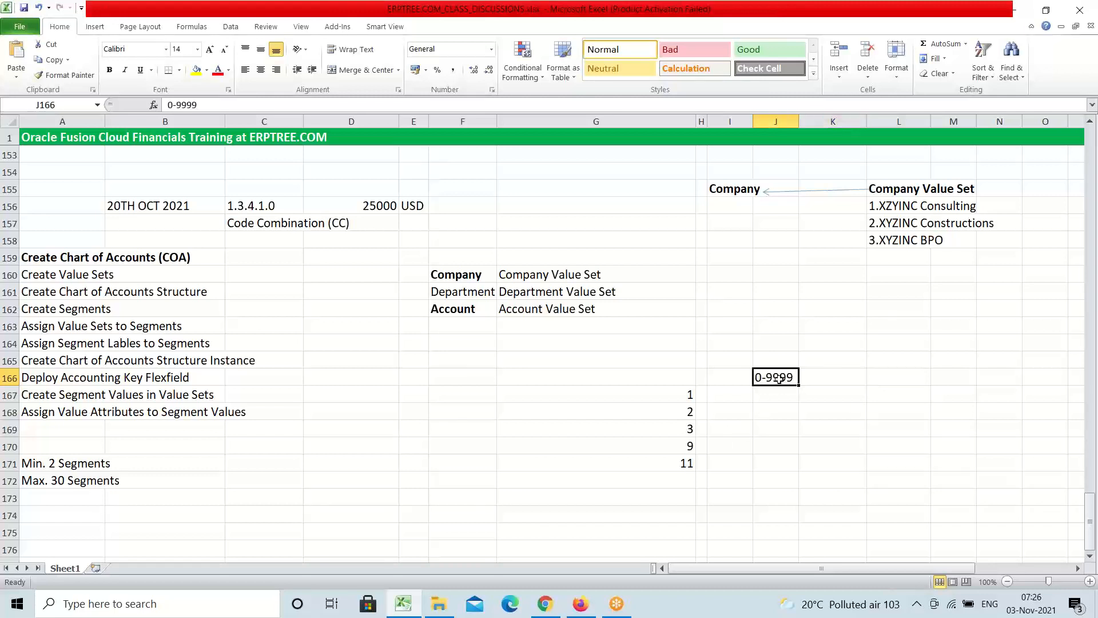
Return to Firefox, recheck the Excel range note, and set the value set's Minimum Value to 1000 and Maximum Value to 9999.
left_click(616, 605)
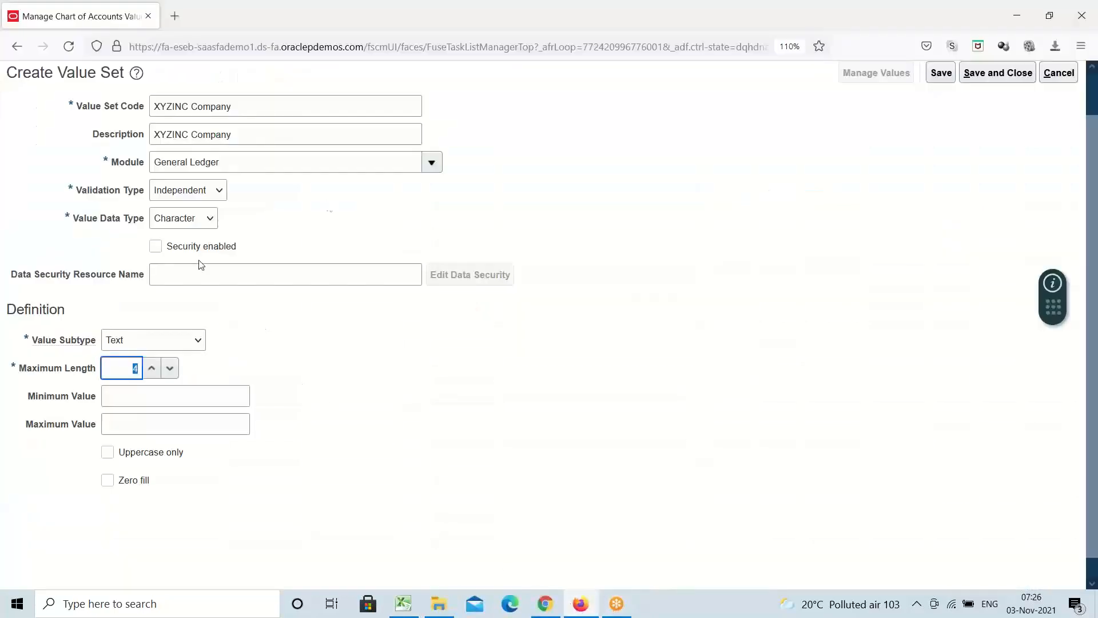
left_click(130, 367)
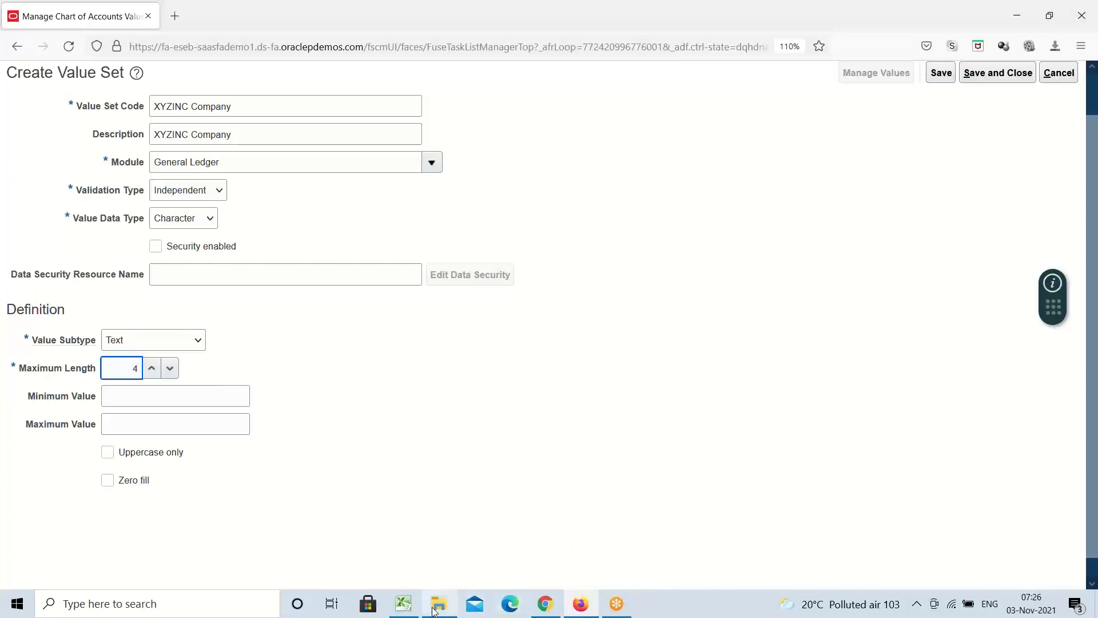
left_click(403, 604)
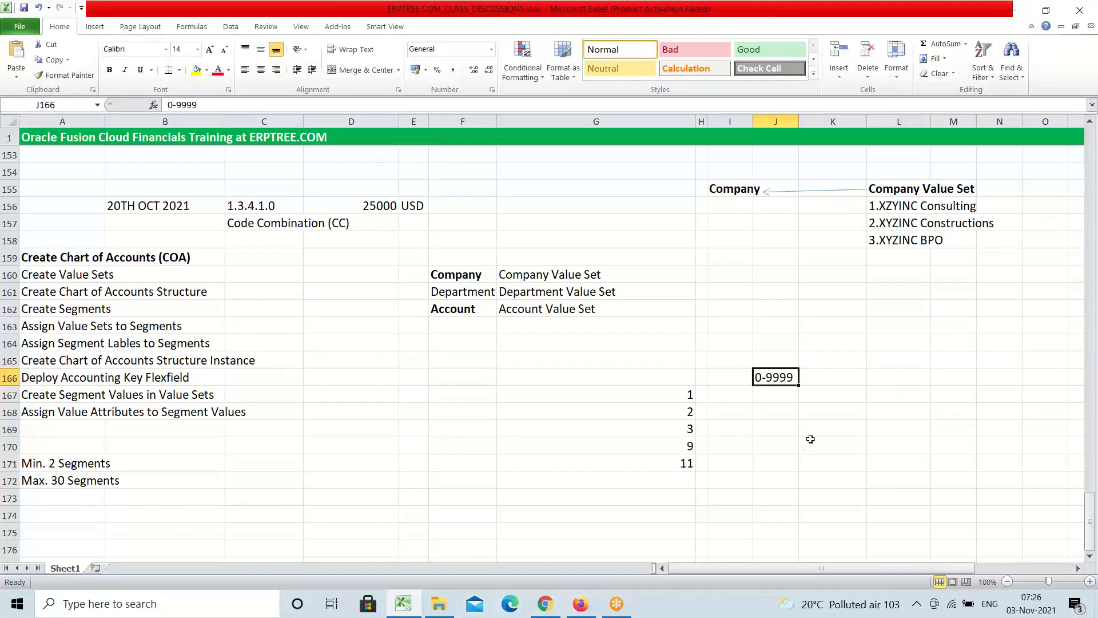
left_click(580, 603)
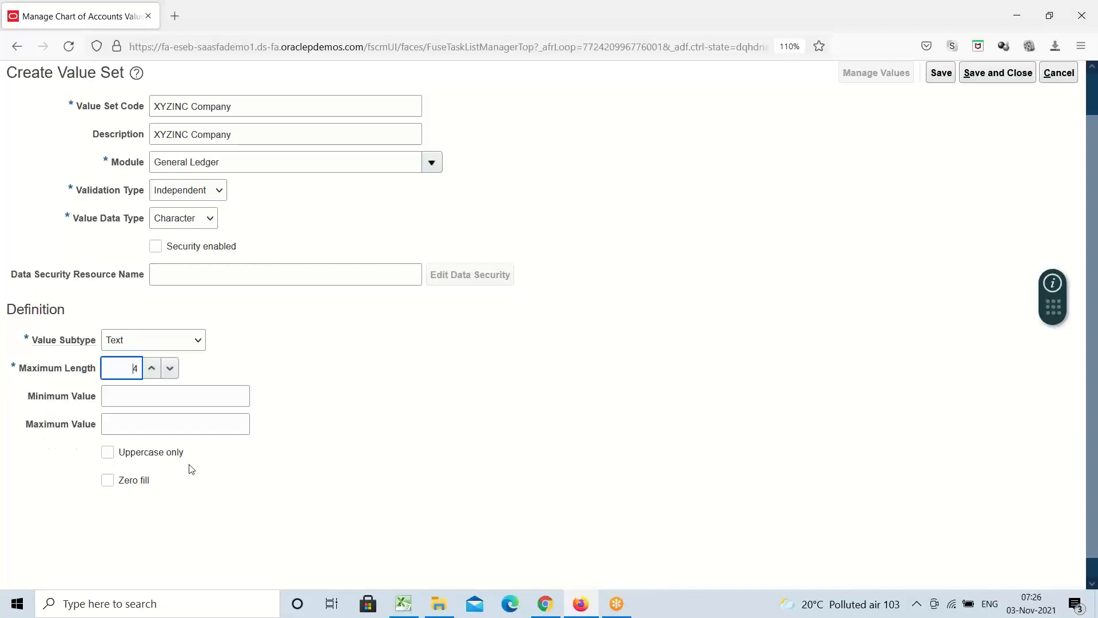
left_click(127, 400)
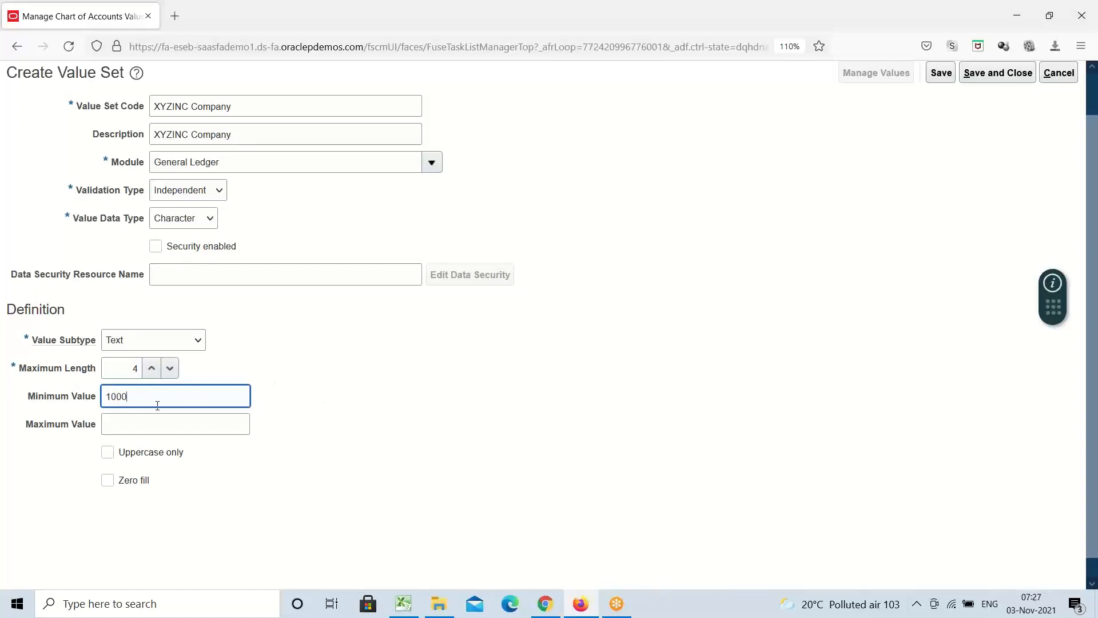
left_click(141, 425)
type("9999")
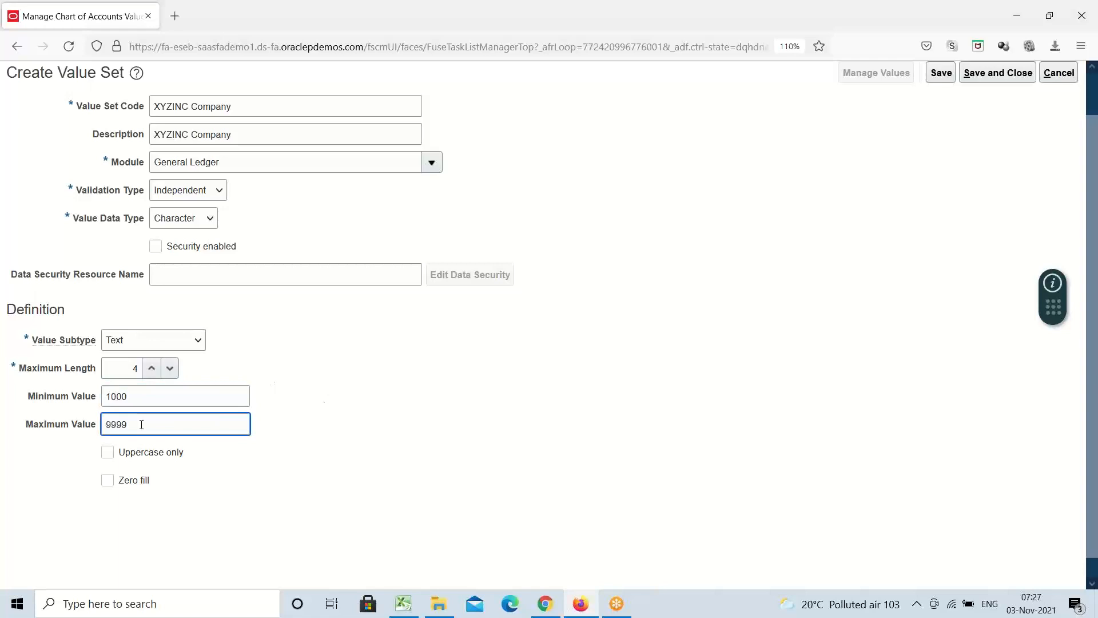
left_click(314, 449)
double_click(141, 391)
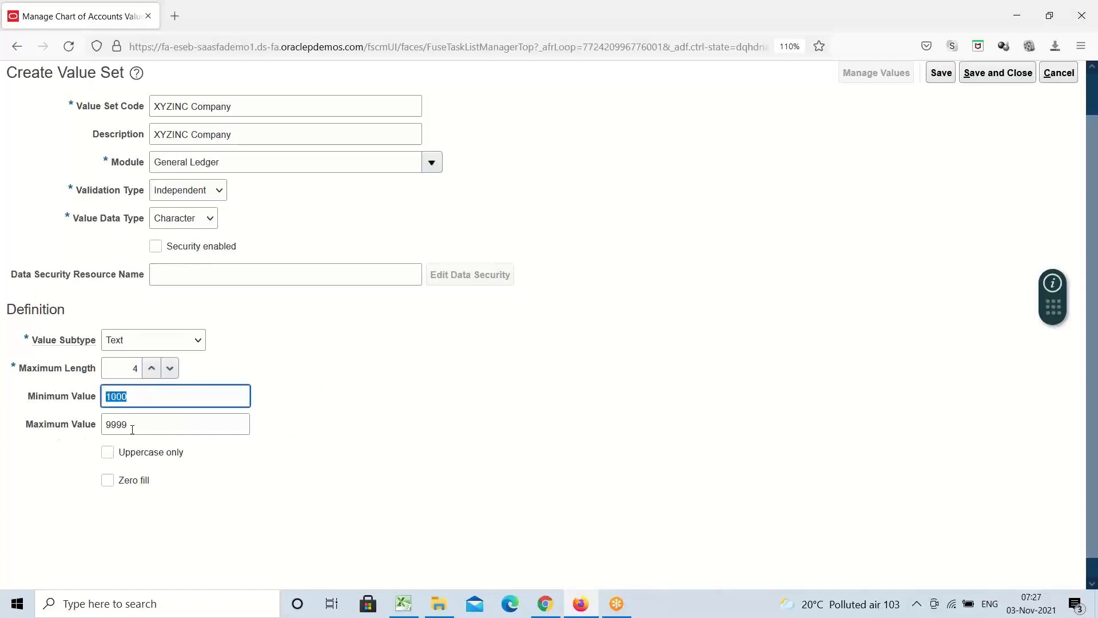
key("Tab")
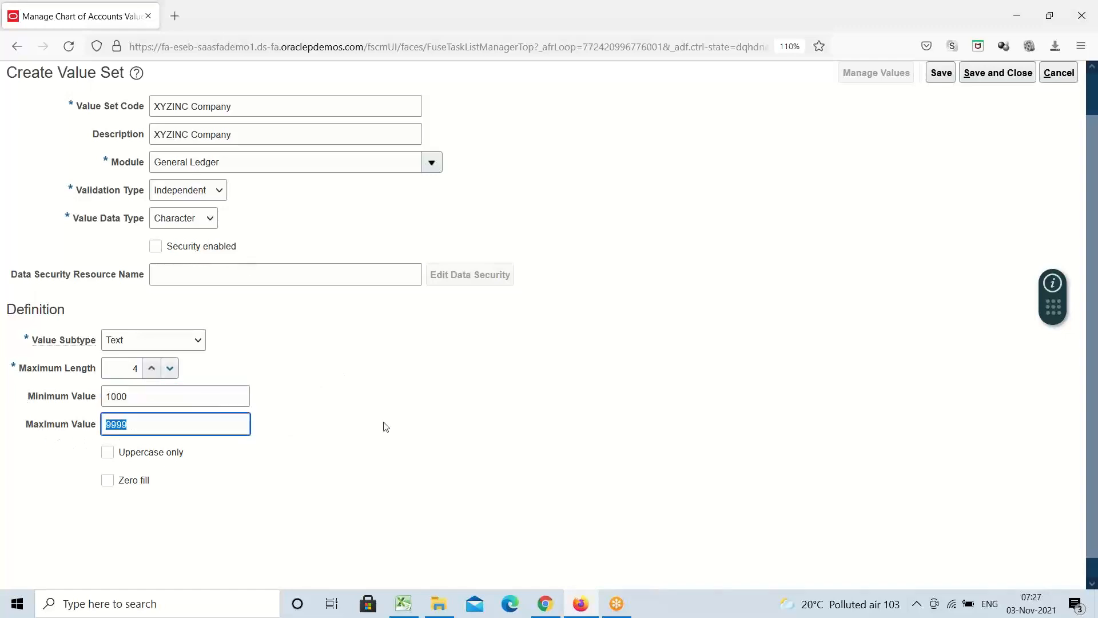
left_click(139, 400)
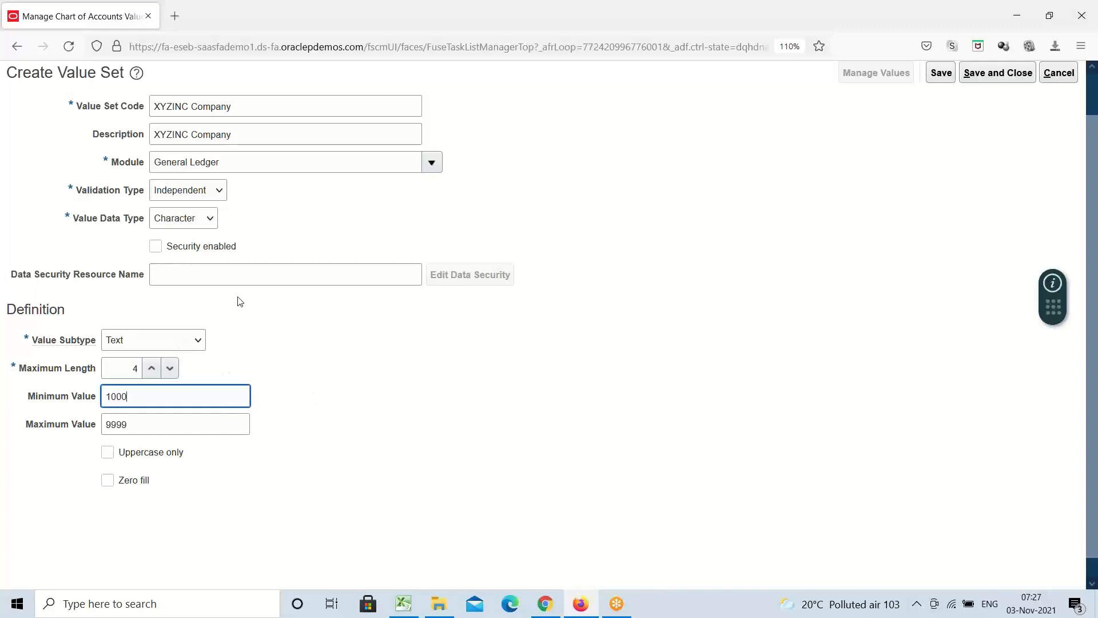
Enter the sample name XYZINC Consulting in the Data Security Resource Name field and erase it again.
left_click(236, 278)
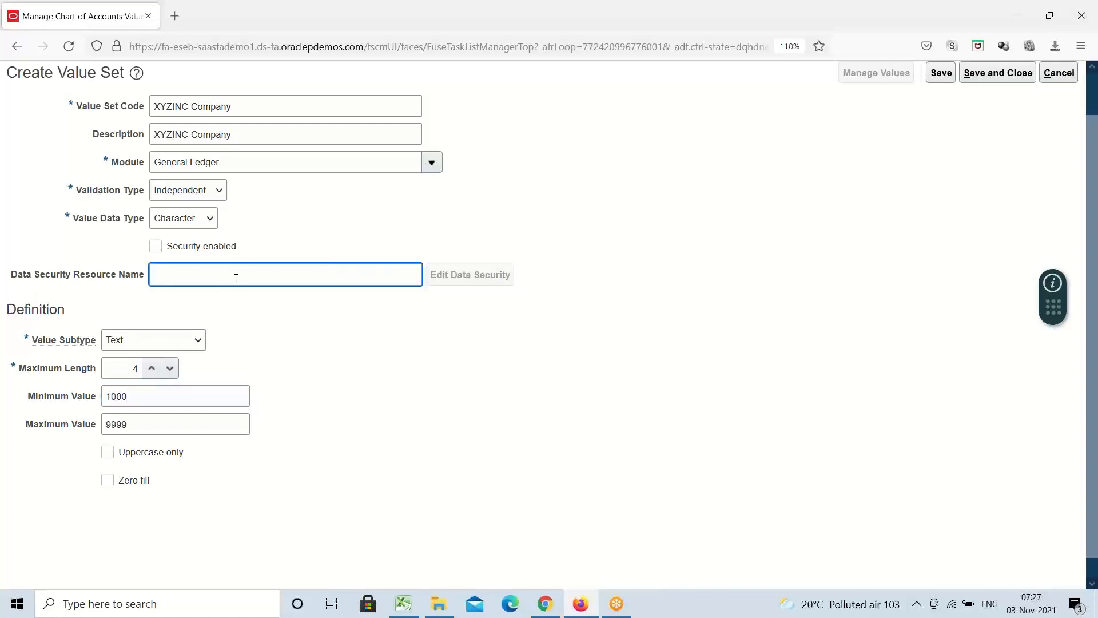
type("XYZINC")
type("CONSULTING")
key("BackSpace")
key("BackSpace")
key("BackSpace")
key("BackSpace")
key("BackSpace")
key("BackSpace")
key("BackSpace")
key("BackSpace")
type("Consultin")
key("ctrl+a")
key("BackSpace")
Clear the Minimum Value and Maximum Value of the value set.
double_click(143, 393)
key("BackSpace")
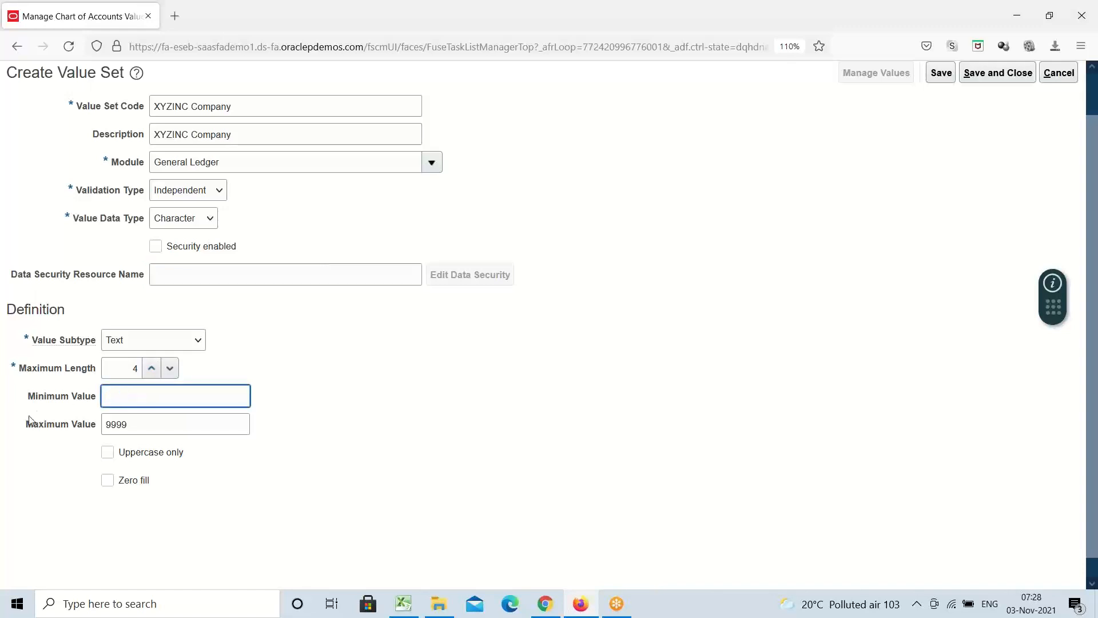
double_click(135, 428)
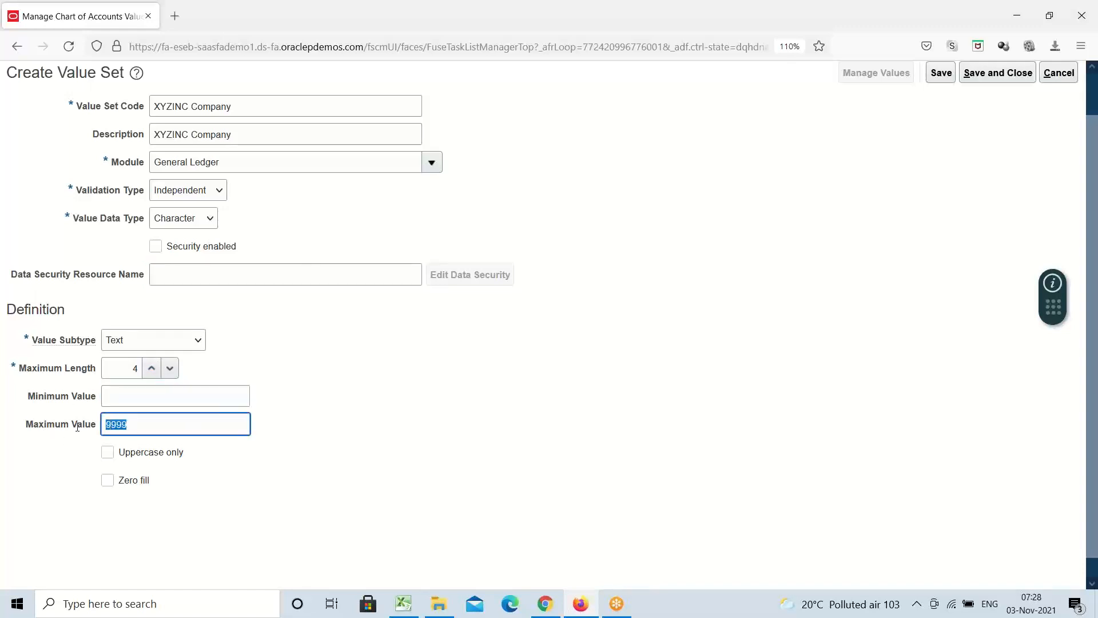
key("BackSpace")
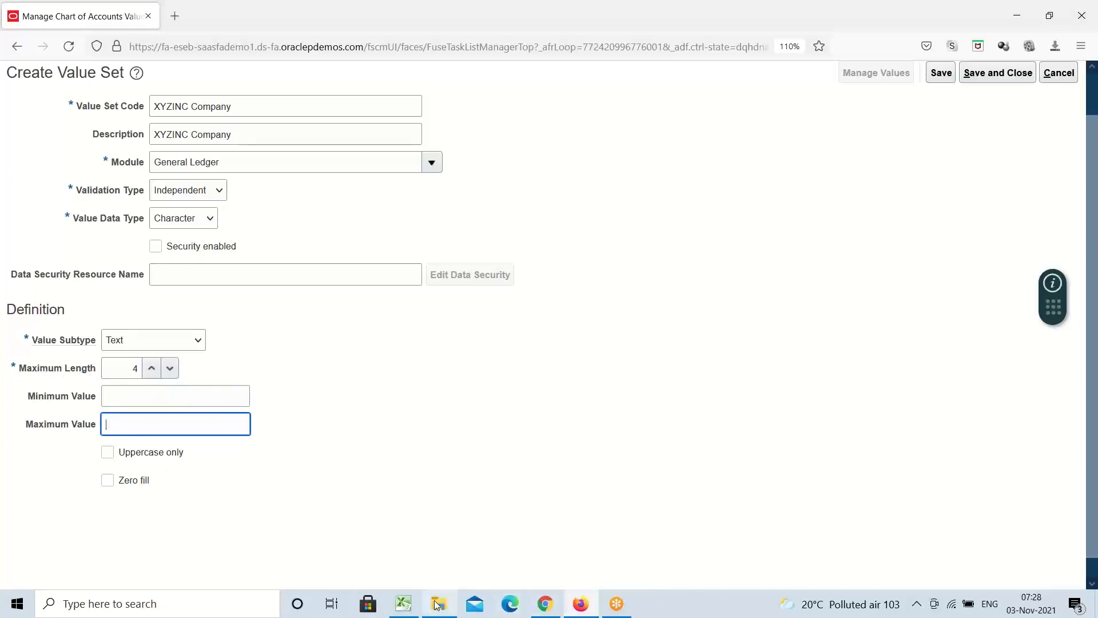
Switch to the Excel class notes and enter 1 in cell G173.
left_click(403, 603)
scroll(637, 449, "down", 2)
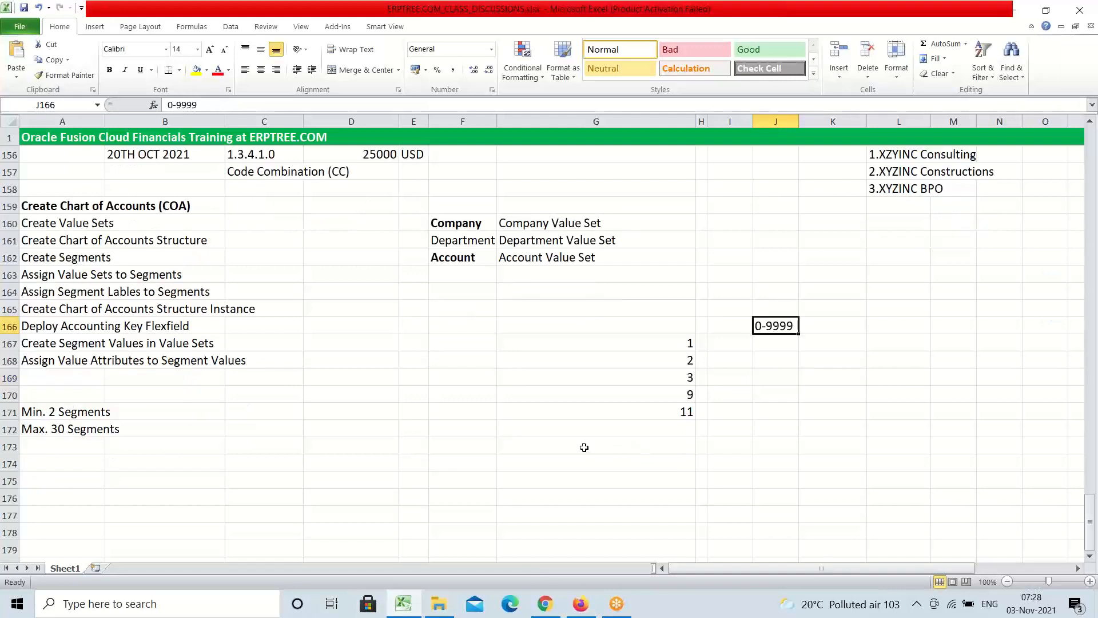
left_click(588, 397)
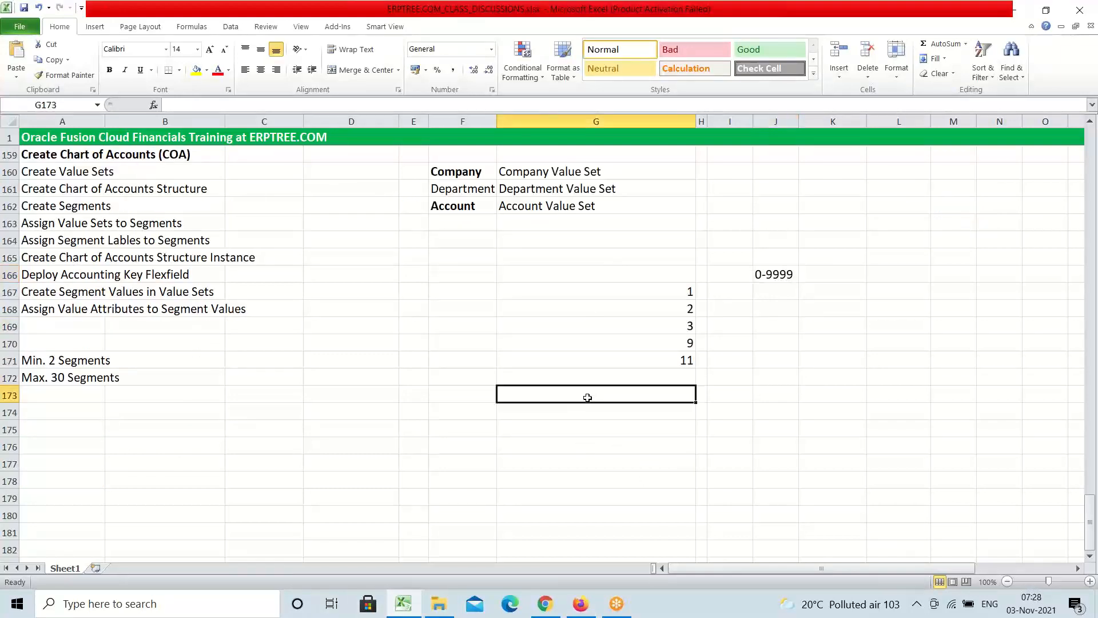
type("1")
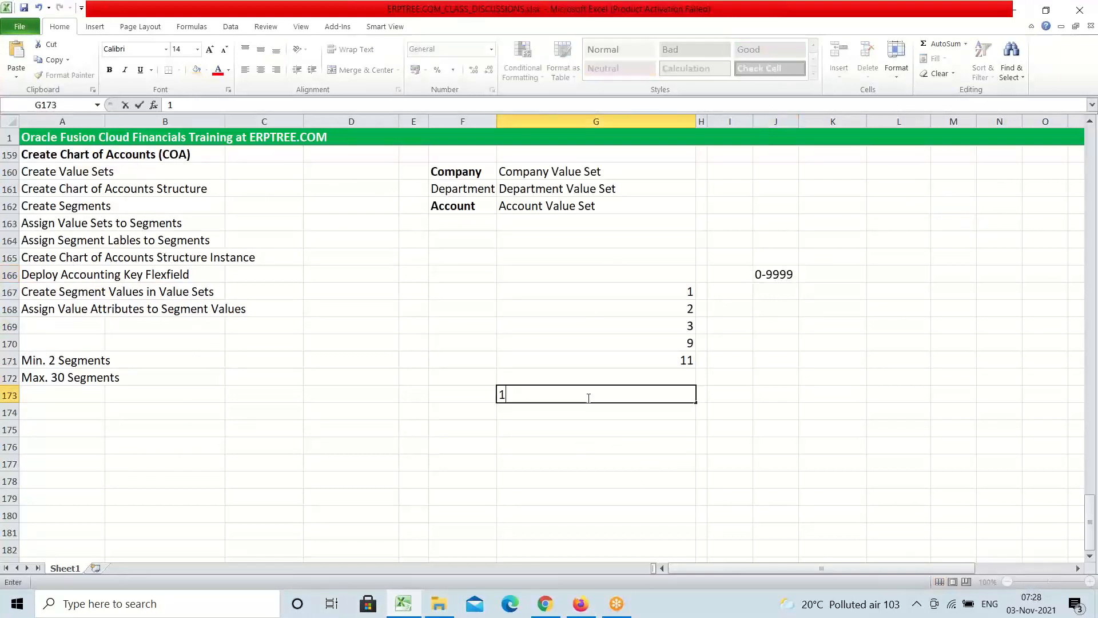
key("Return")
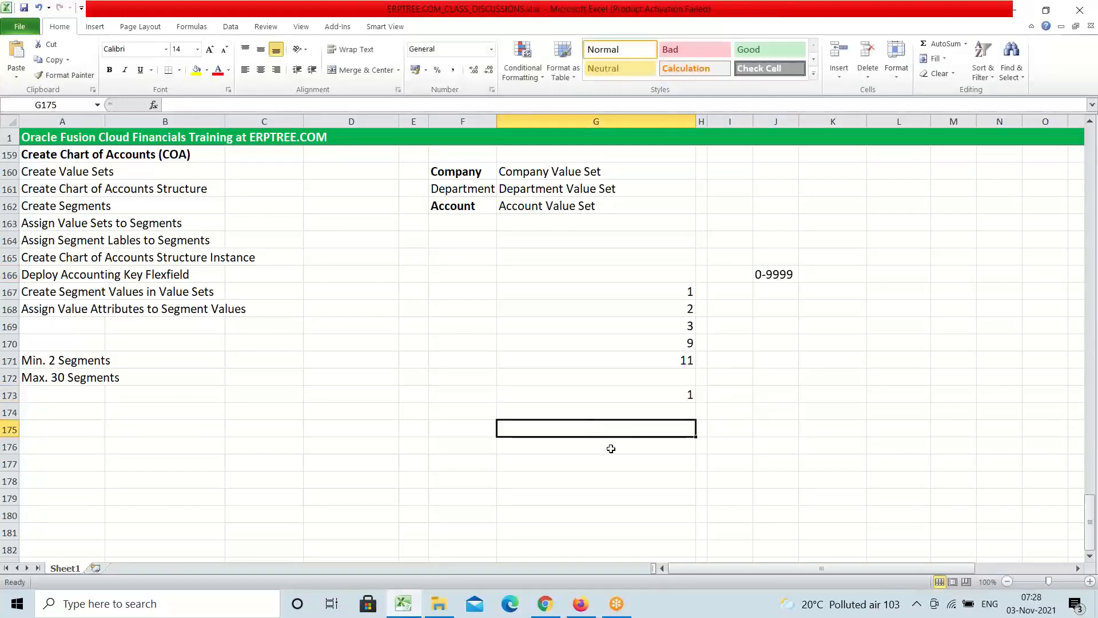
Try to pad the value in cell G173 with leading zeros as 0001.
left_click(646, 394)
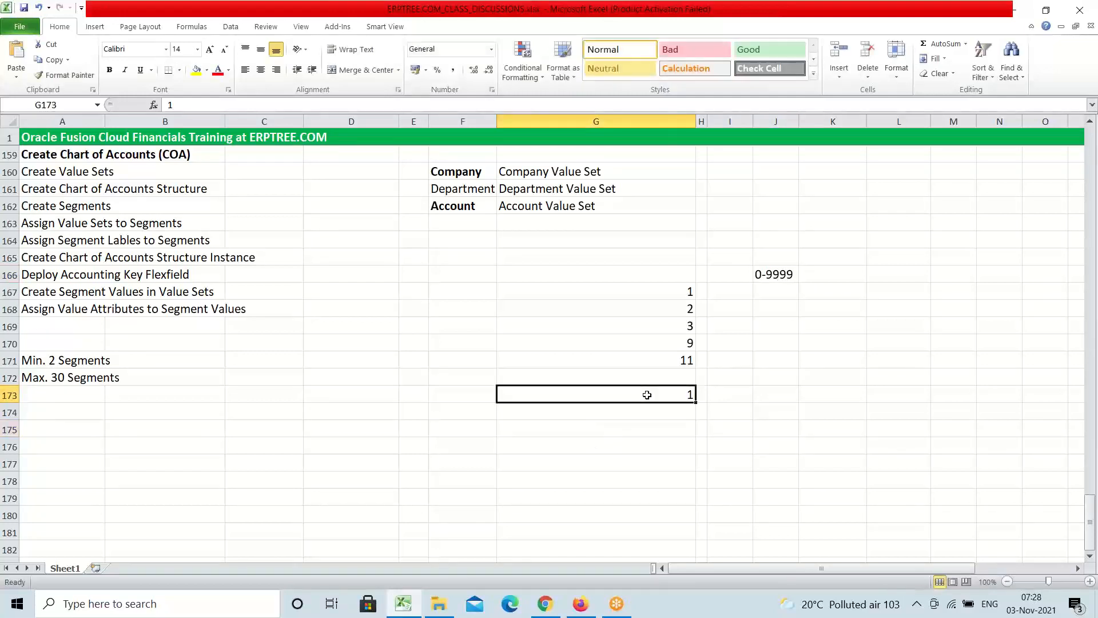
double_click(647, 394)
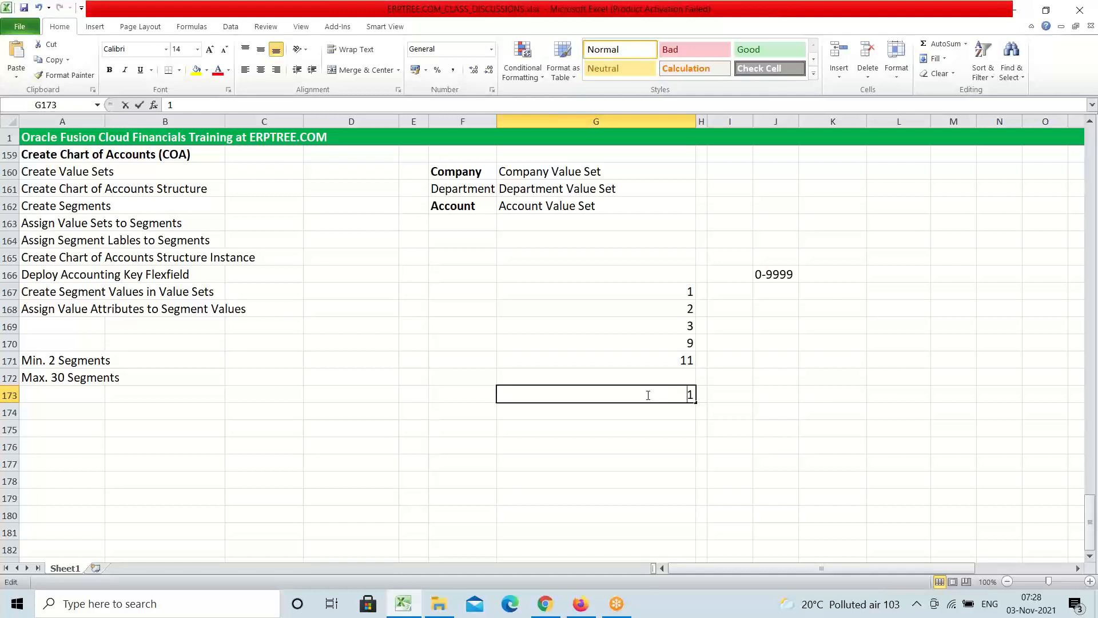
type("000")
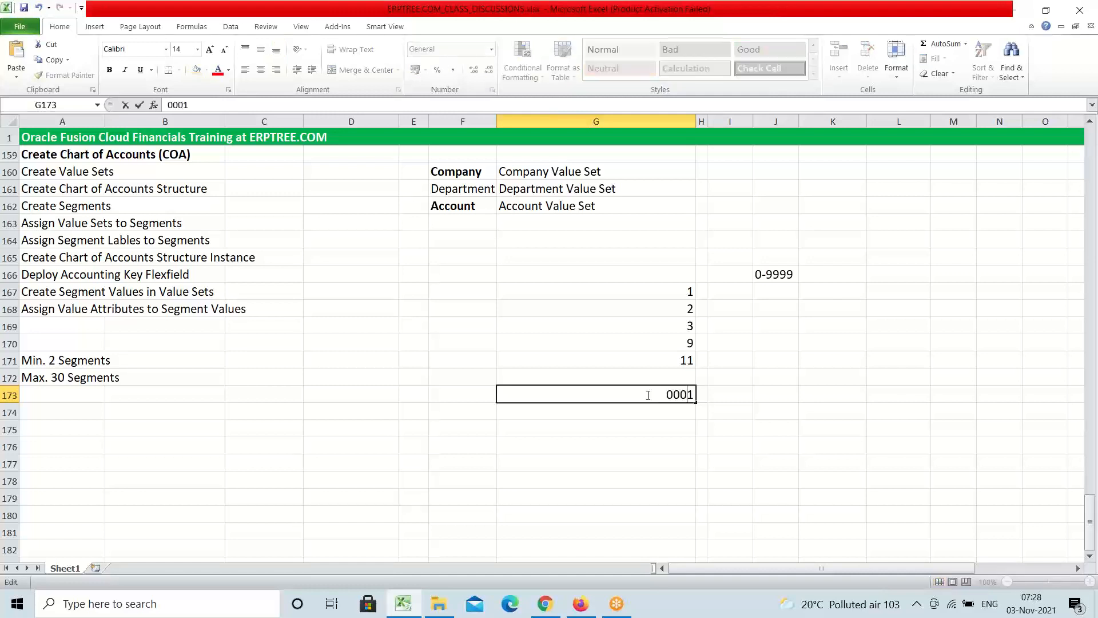
left_click(692, 440)
Format cell G173 as Text and enter the code 0001 in it.
left_click(673, 395)
right_click(673, 394)
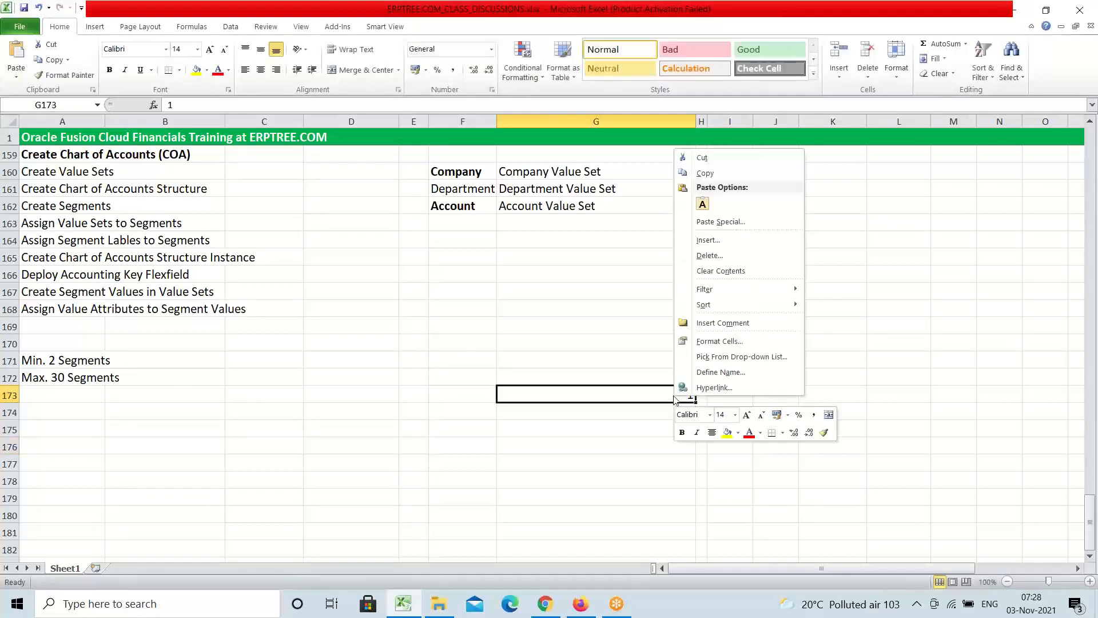
left_click(704, 344)
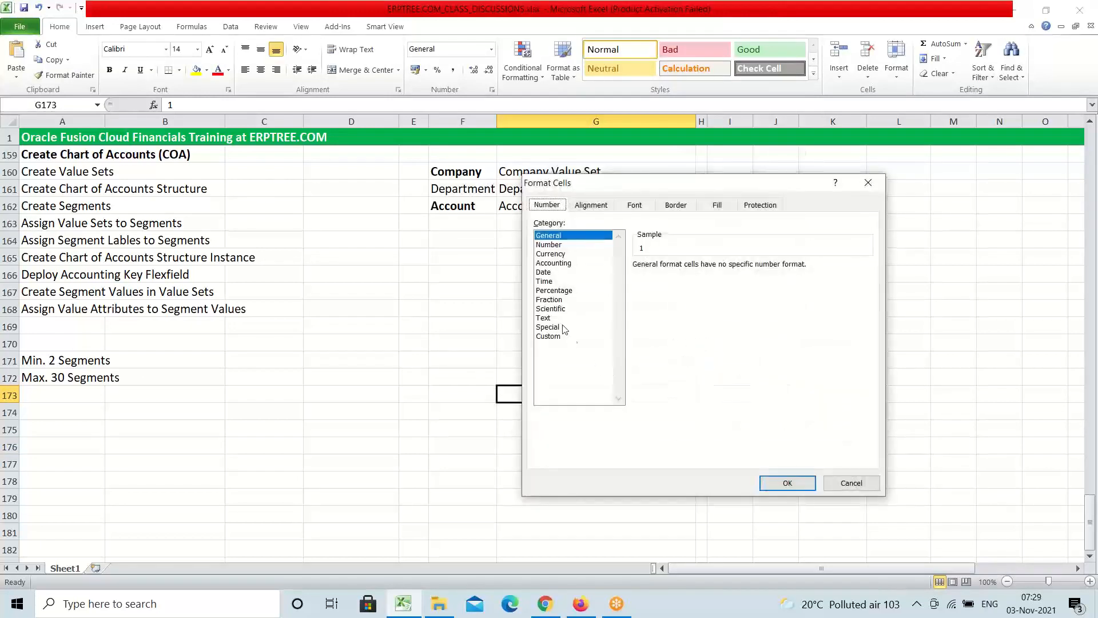
left_click(550, 318)
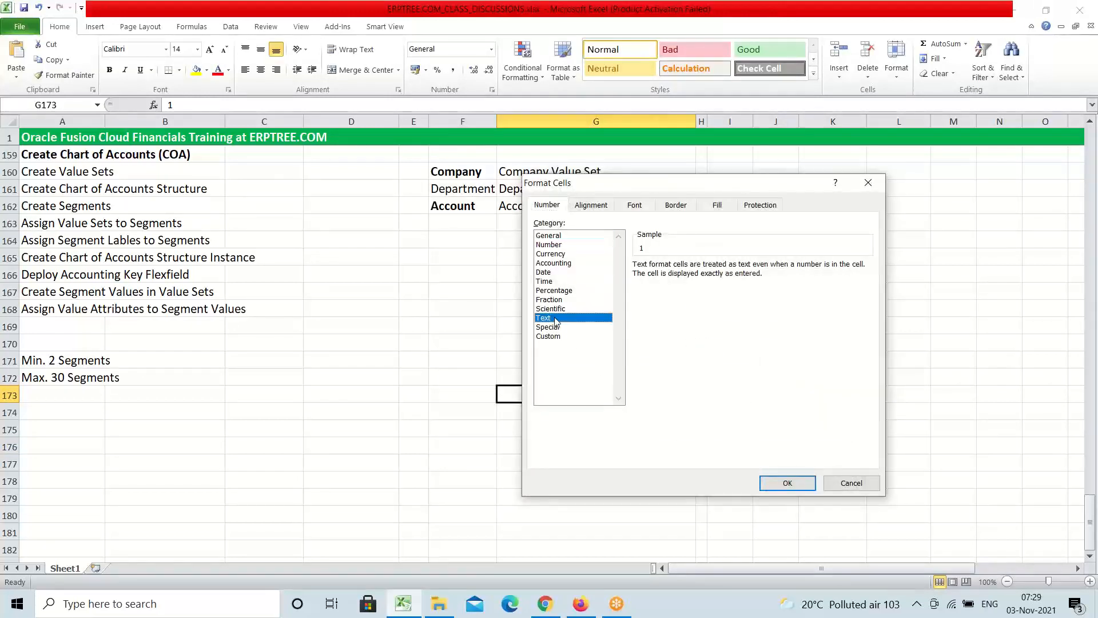
left_click(798, 482)
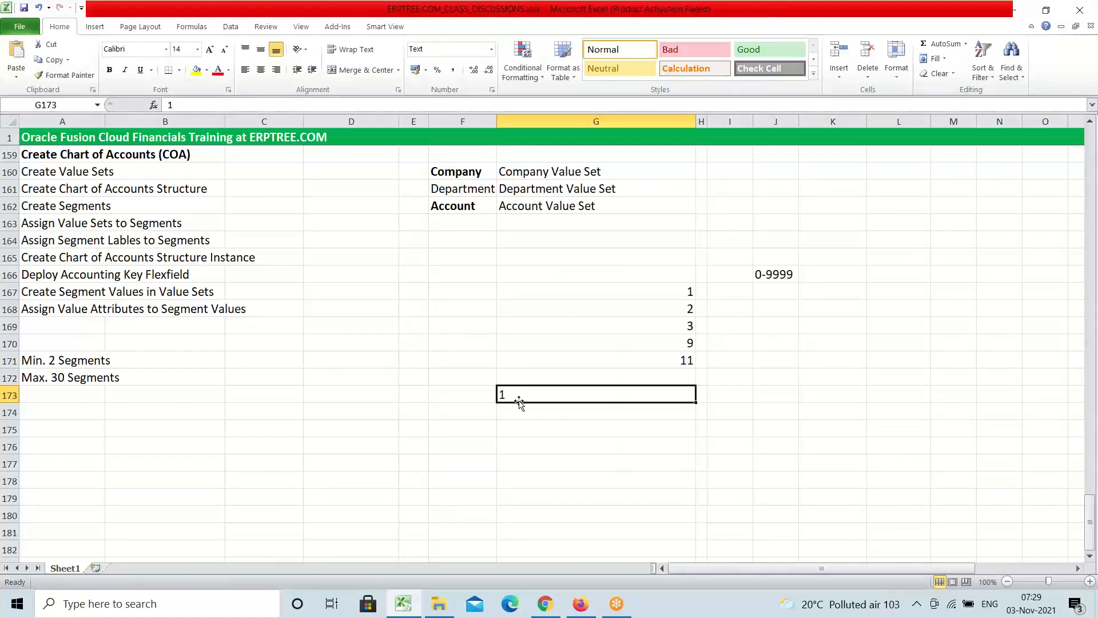
type("0001")
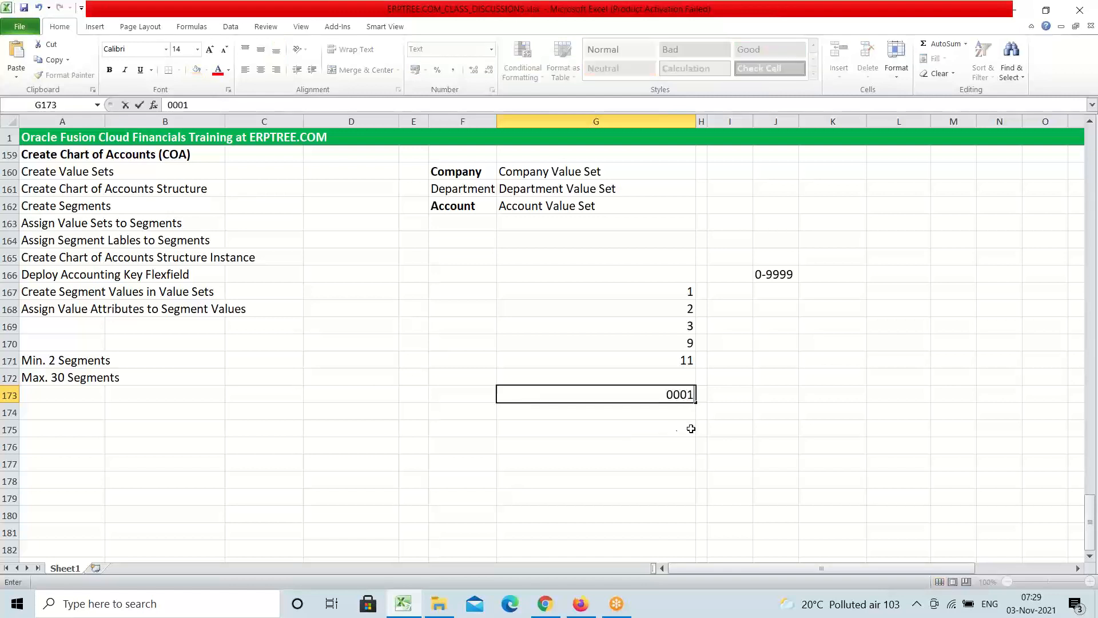
left_click(740, 426)
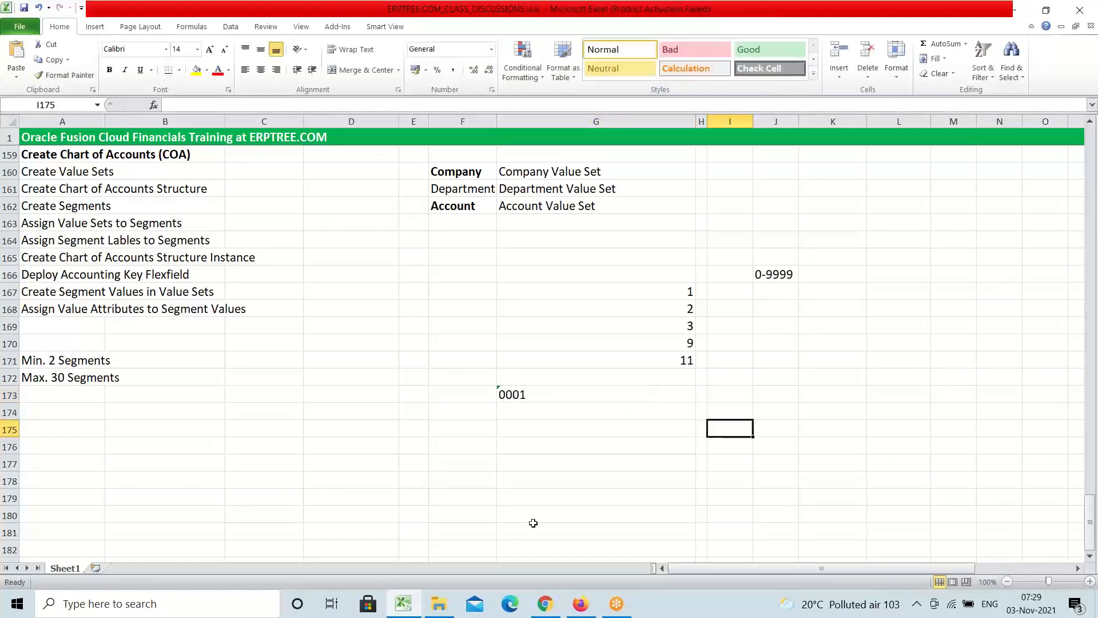
Recheck the value set's Maximum Length in Firefox, then return to Excel and enter 10 in cell G174.
left_click(581, 608)
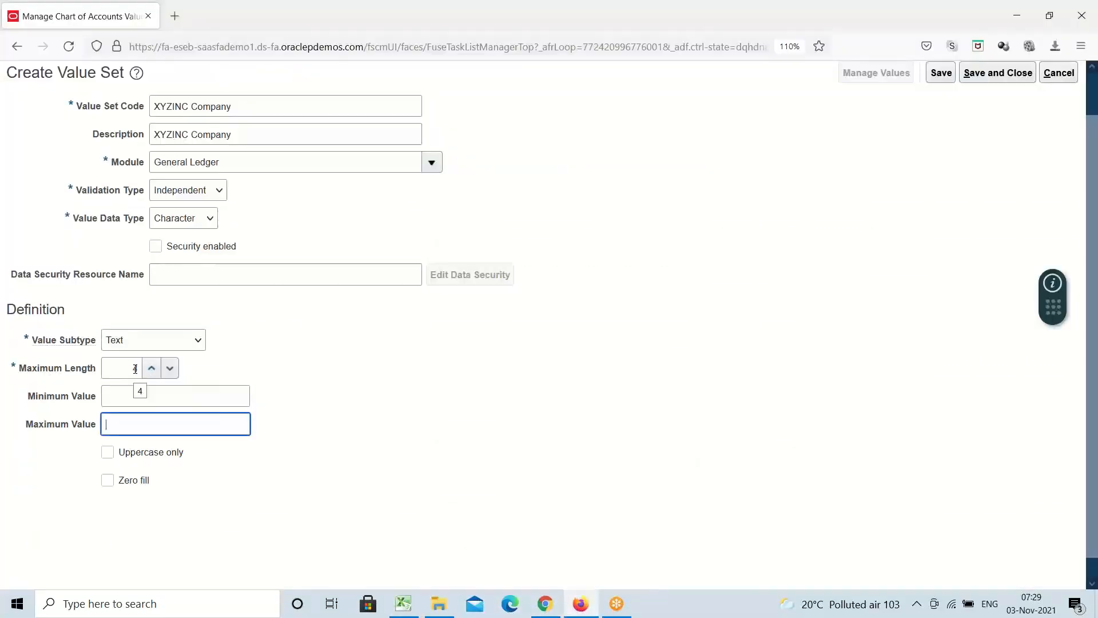
left_click(404, 615)
left_click(555, 414)
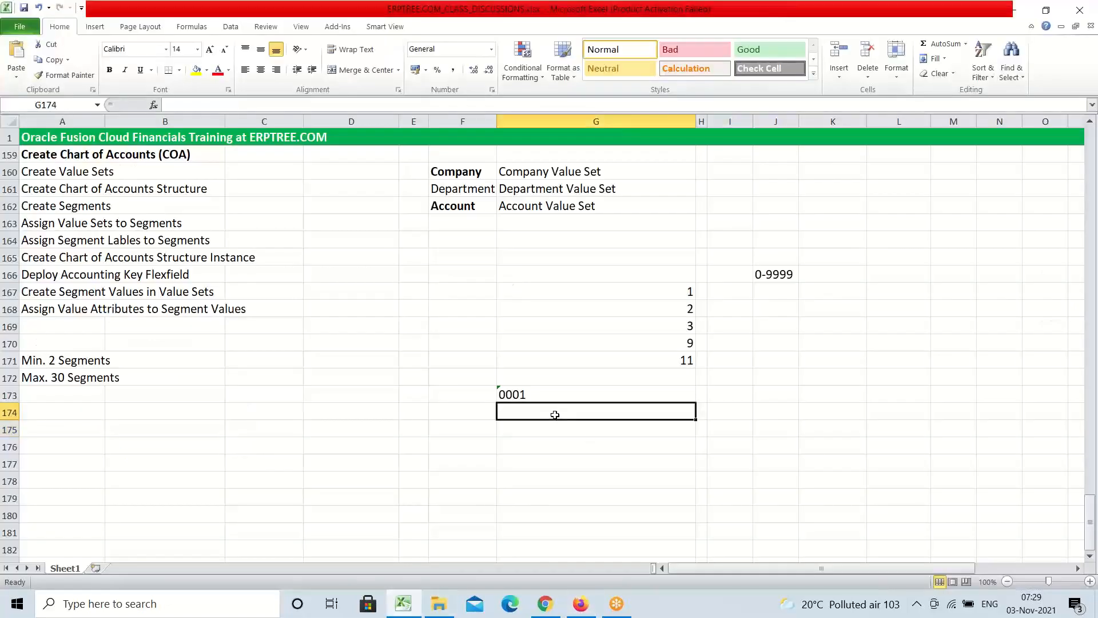
type("10")
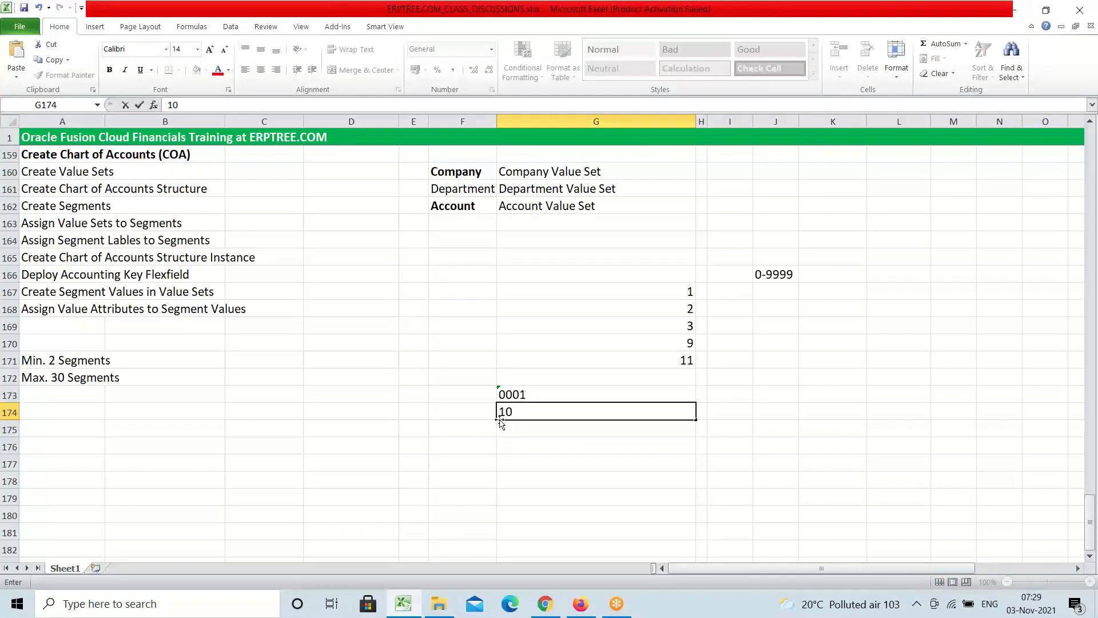
type("00")
left_click(515, 430)
Format cell G174 as Text and pad its value with leading zeros to 0010.
left_click(535, 410)
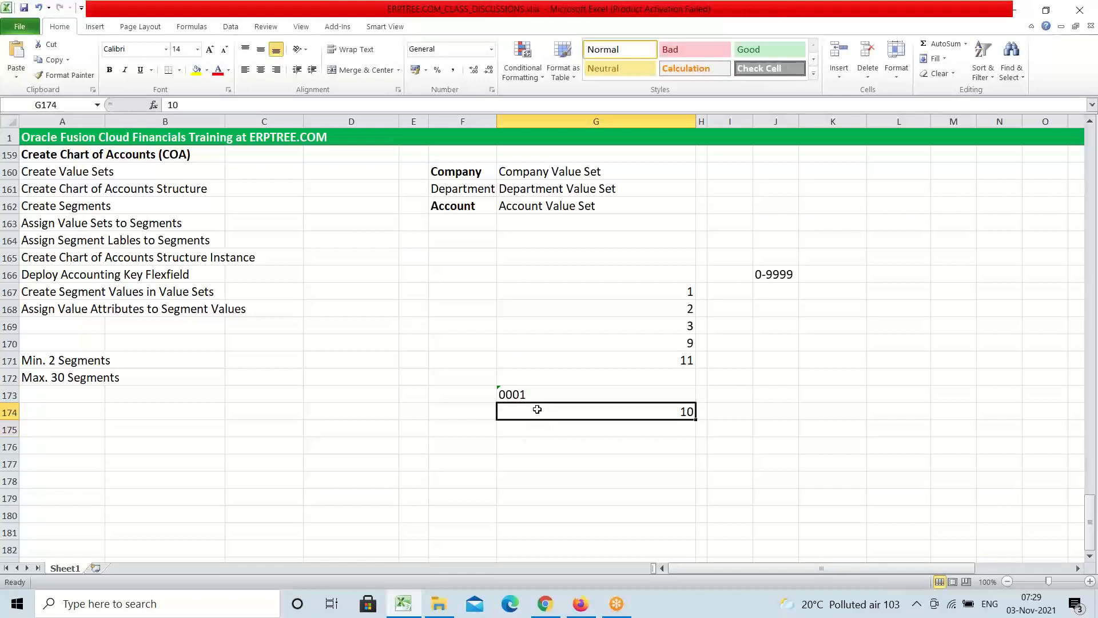
right_click(537, 411)
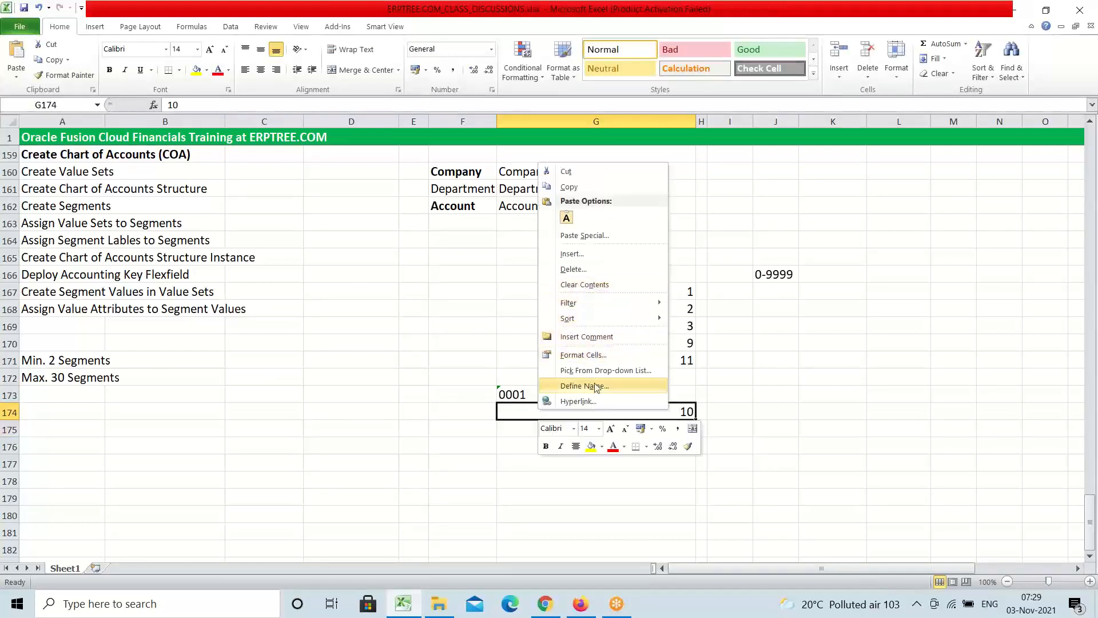
left_click(582, 354)
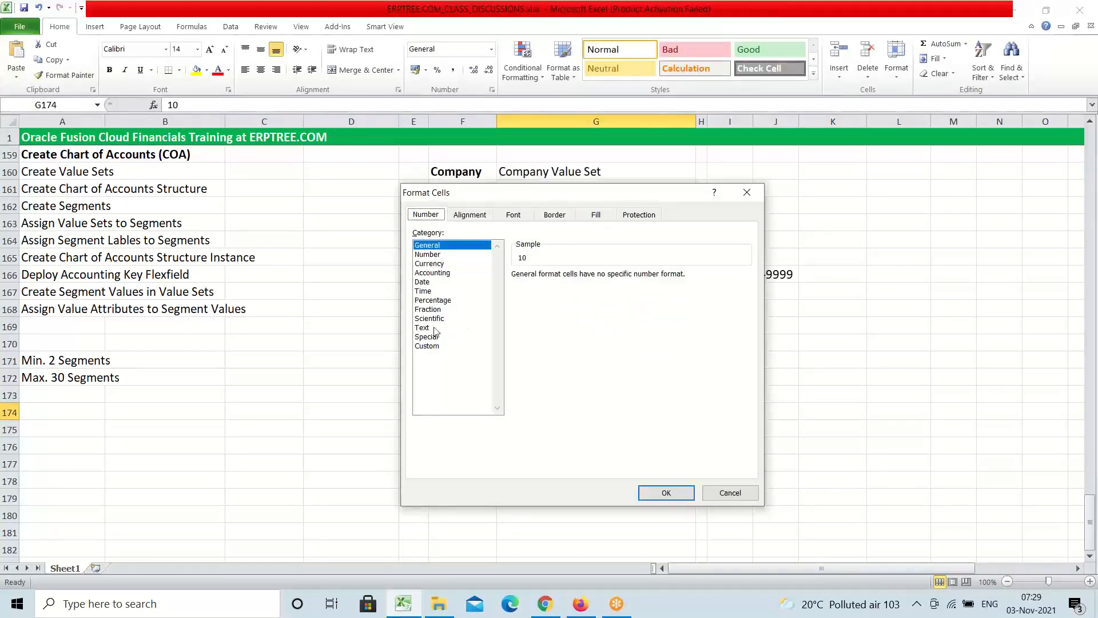
left_click(435, 328)
left_click(667, 493)
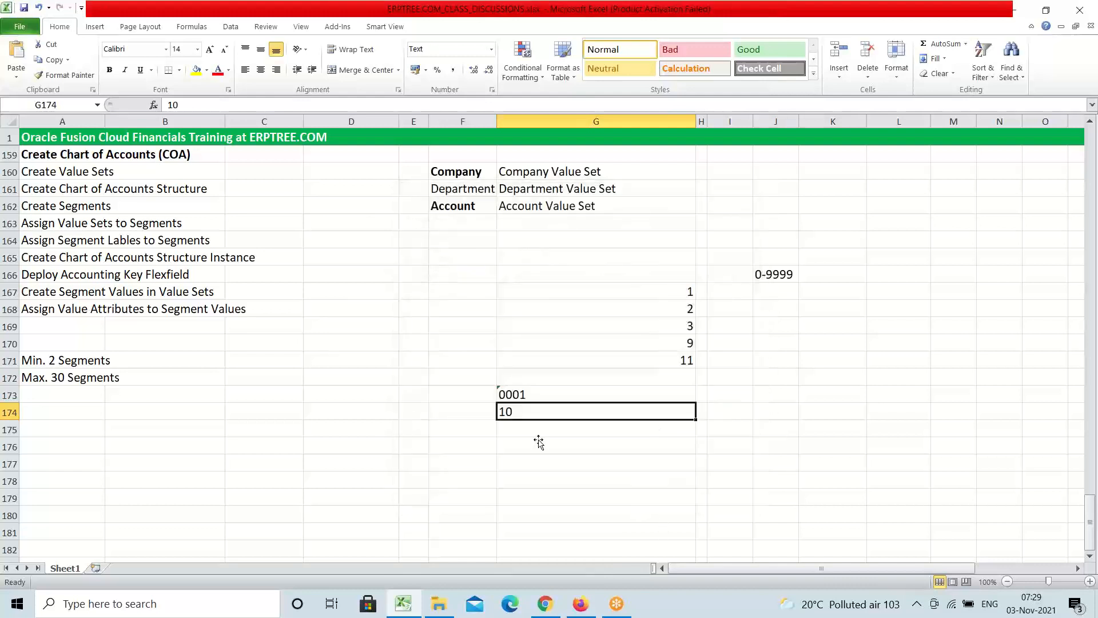
double_click(503, 412)
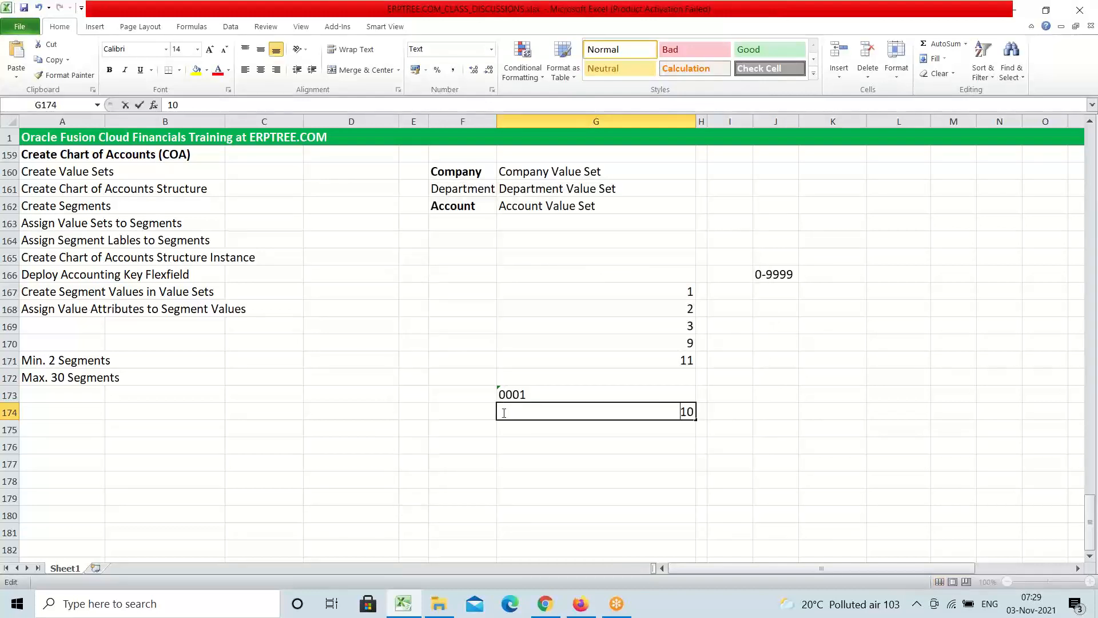
type("00")
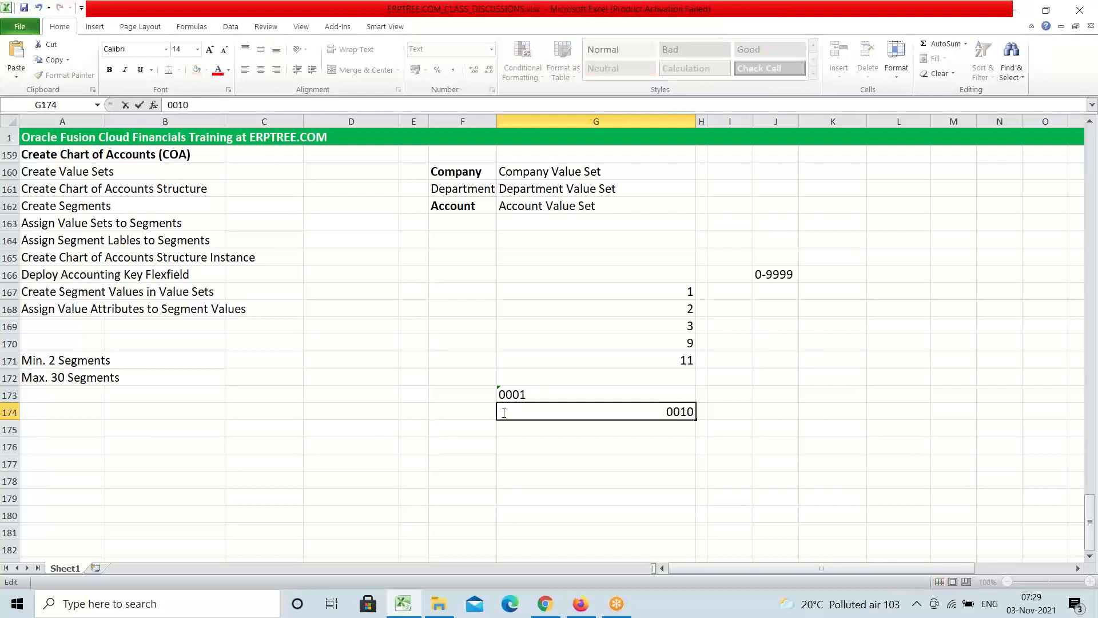
left_click(815, 475)
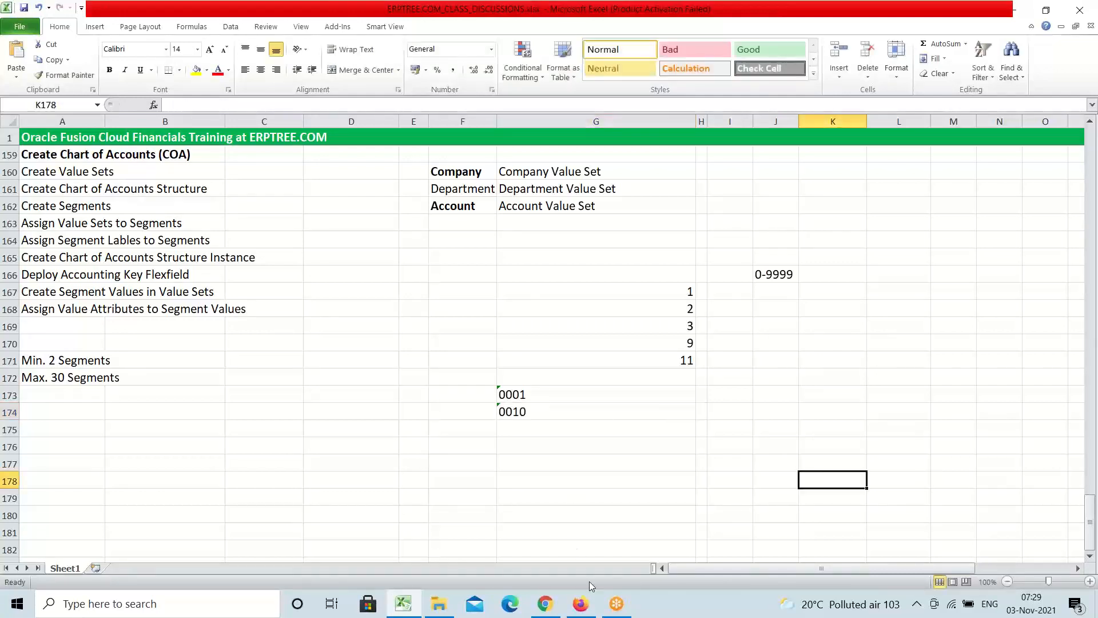
Return to Firefox and review the Maximum Length setting on the Create Value Set page.
left_click(581, 603)
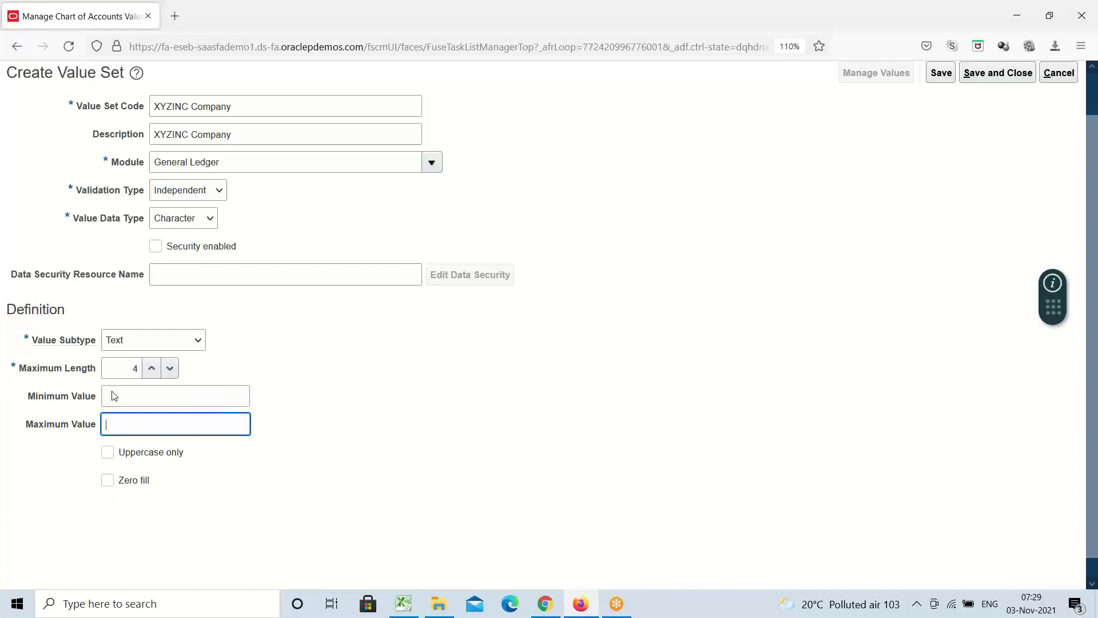
left_click(111, 367)
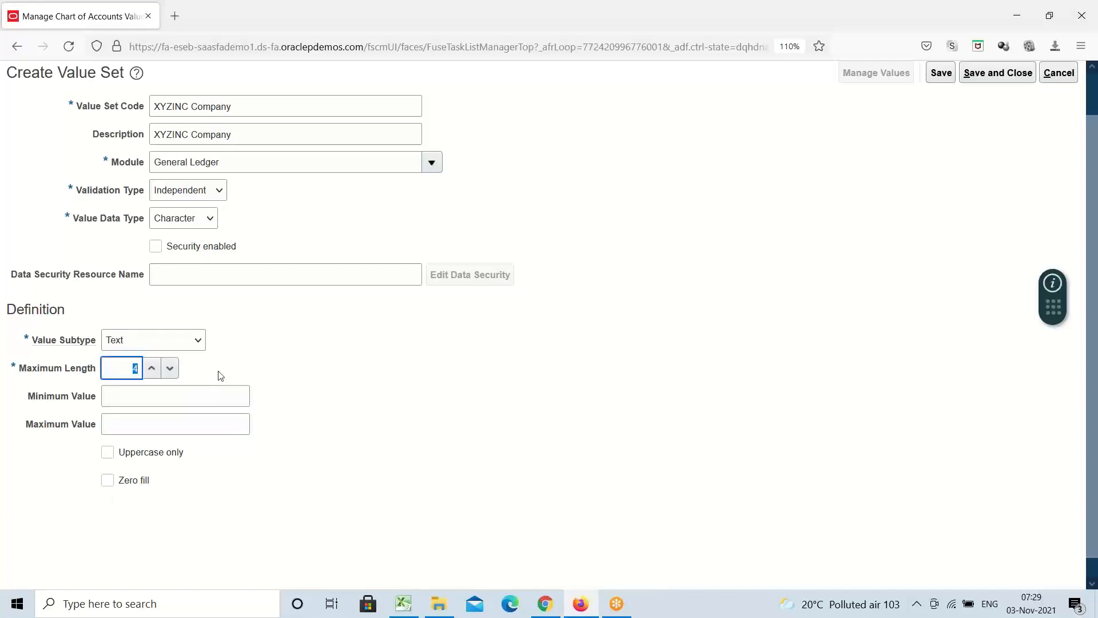
left_click(336, 349)
scroll(337, 349, "up", 2)
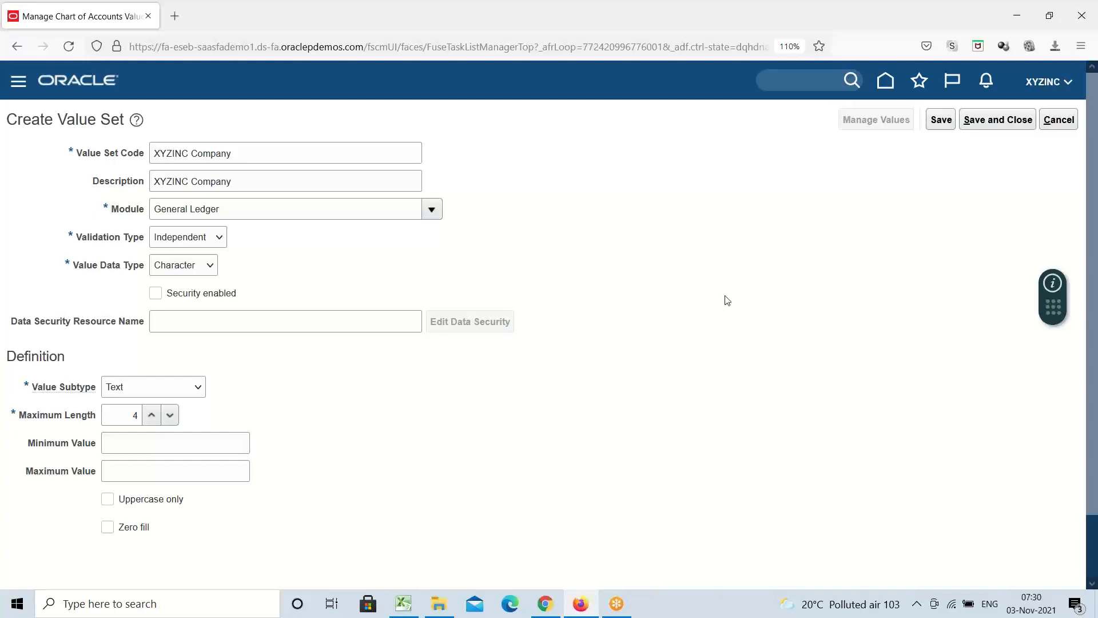
Switch to Excel and review the Company, Department and Account segments, the maximum segments note and the matching value sets.
left_click(403, 605)
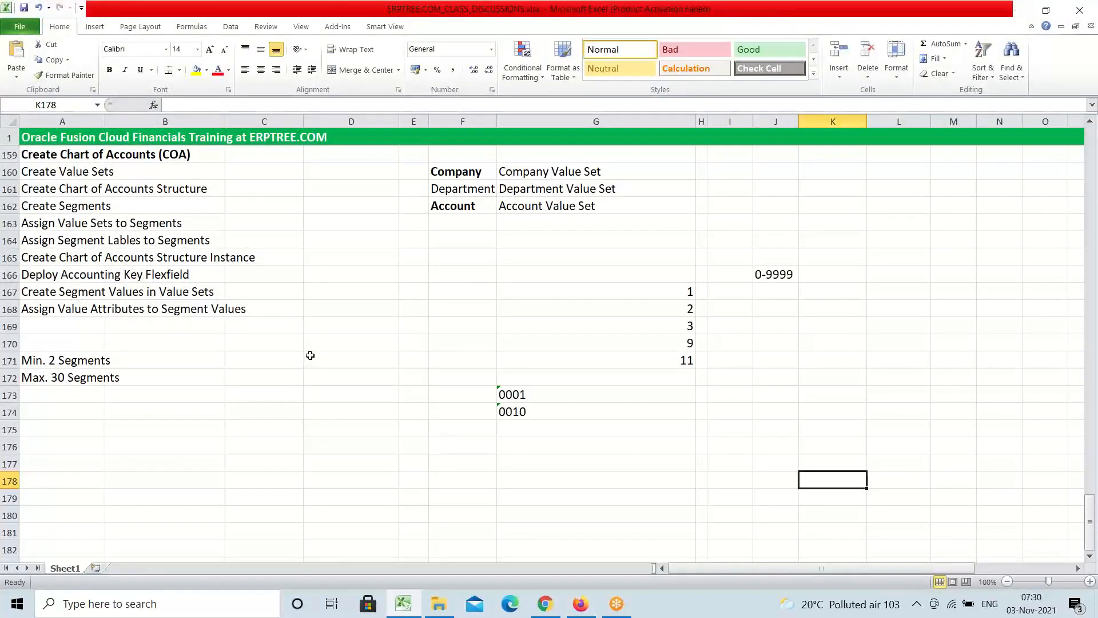
scroll(331, 343, "up", 1)
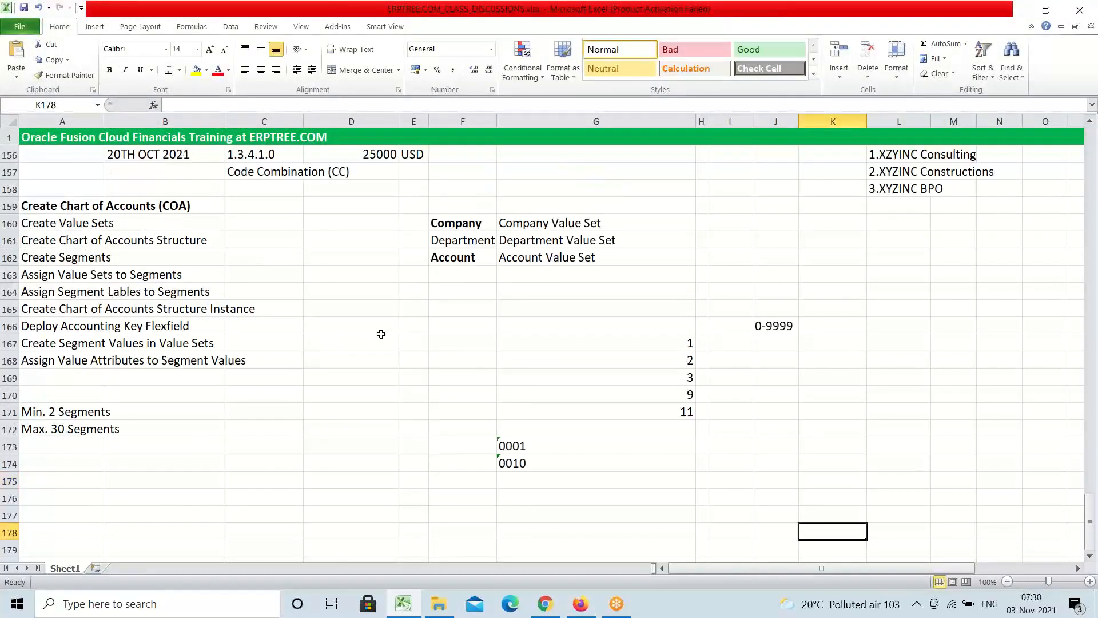
left_click(450, 225)
left_click(463, 258)
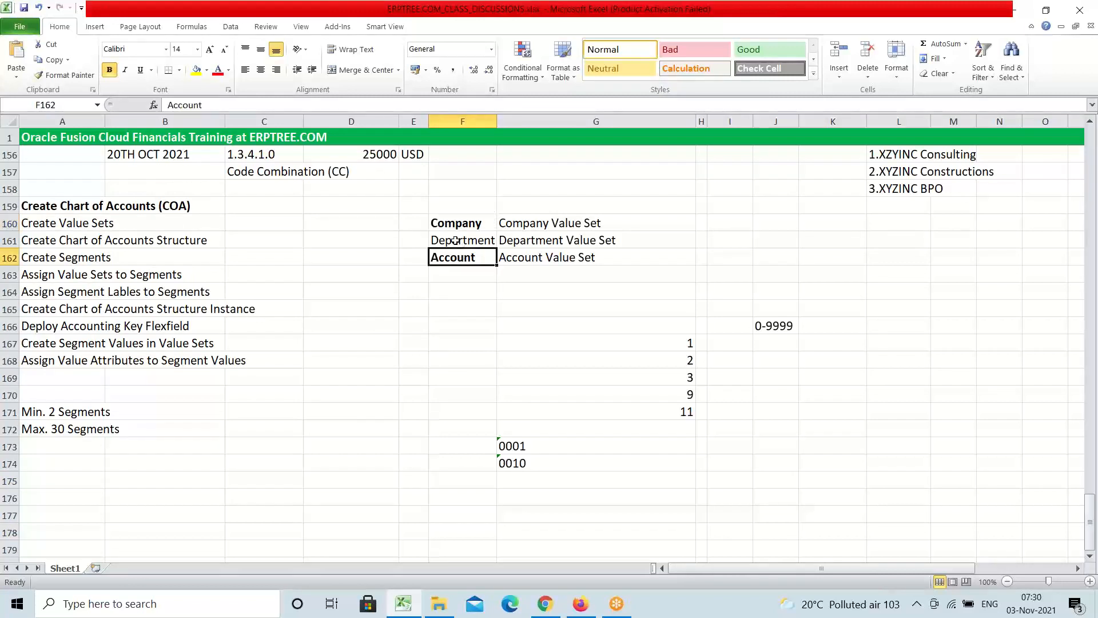
left_click_drag(27, 430, 203, 437)
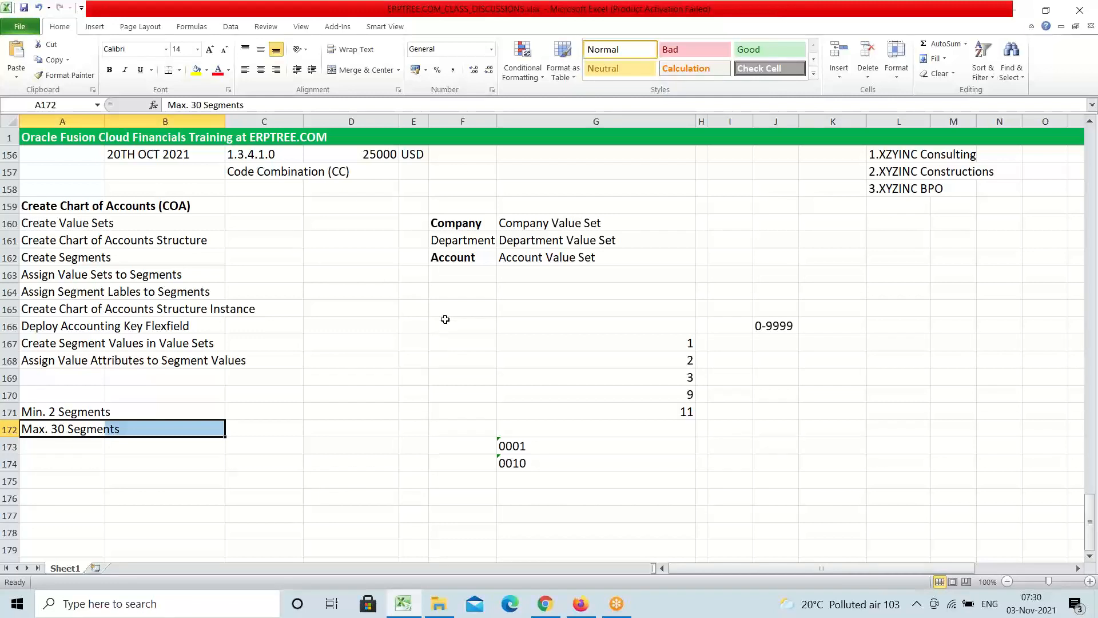
left_click(449, 219)
left_click(458, 257)
left_click_drag(453, 225, 585, 272)
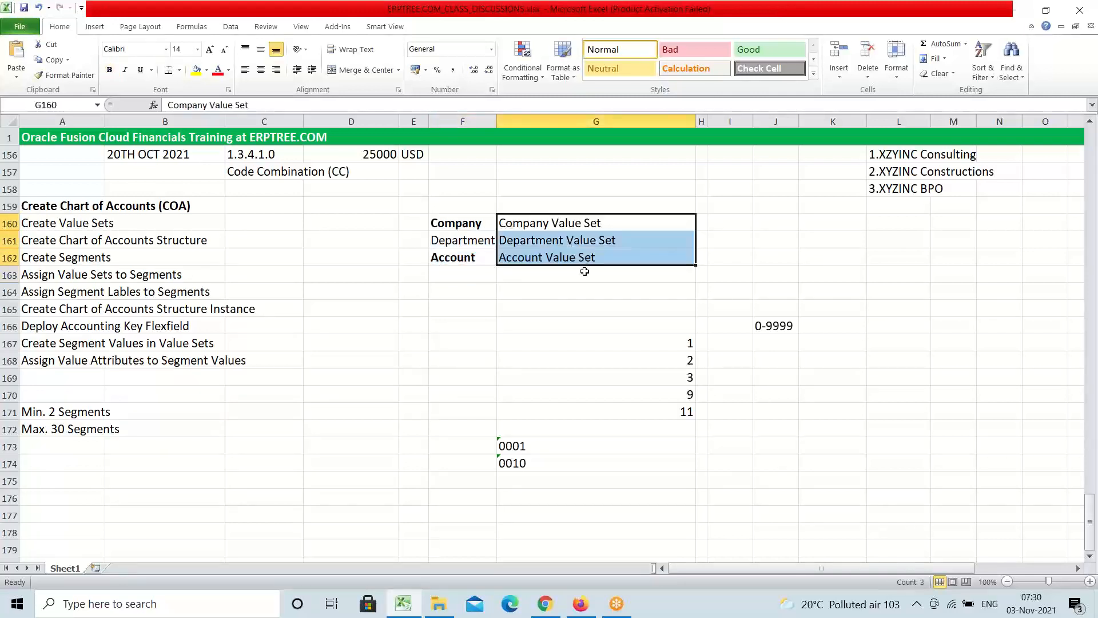
Return to Firefox and examine the Minimum Value, Maximum Value, Uppercase only and Zero fill settings of the value set.
left_click(580, 603)
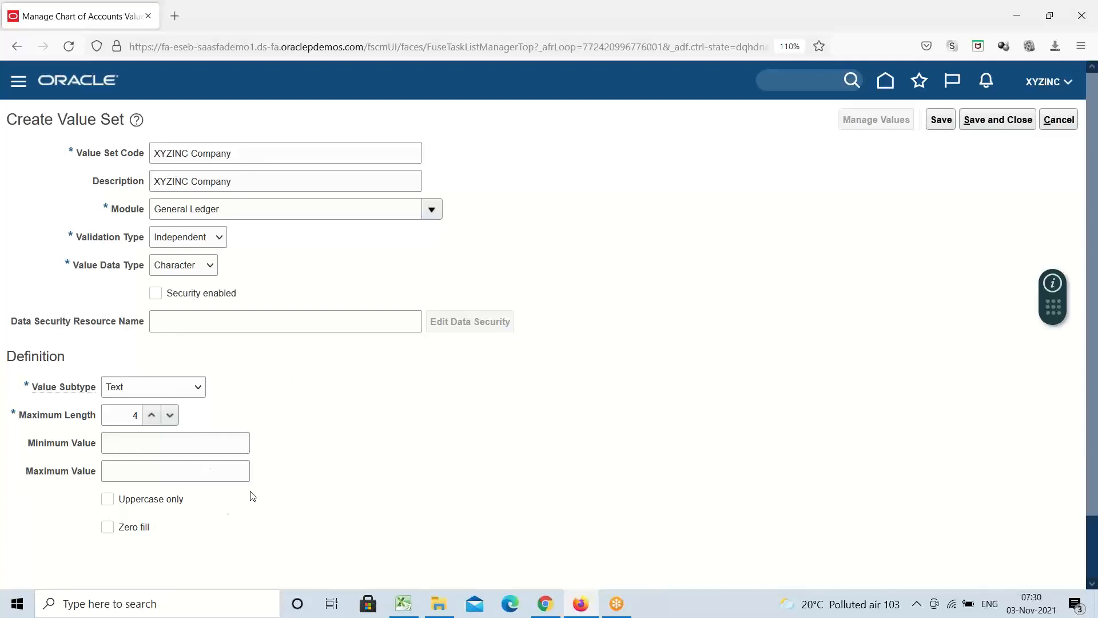
left_click(109, 451)
left_click(113, 473)
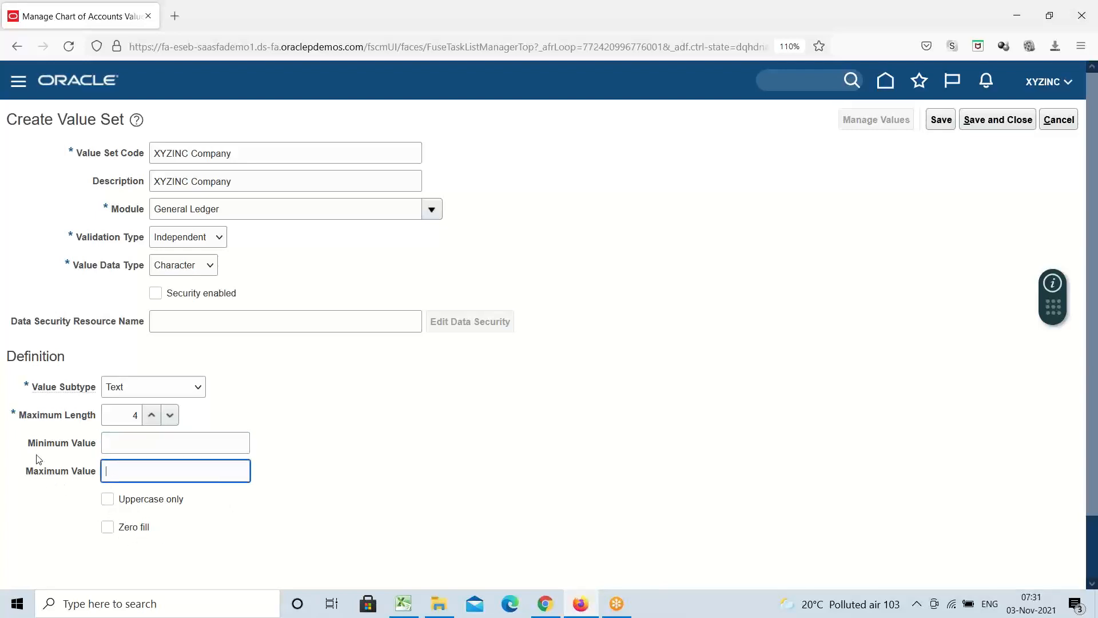
left_click_drag(29, 449, 198, 548)
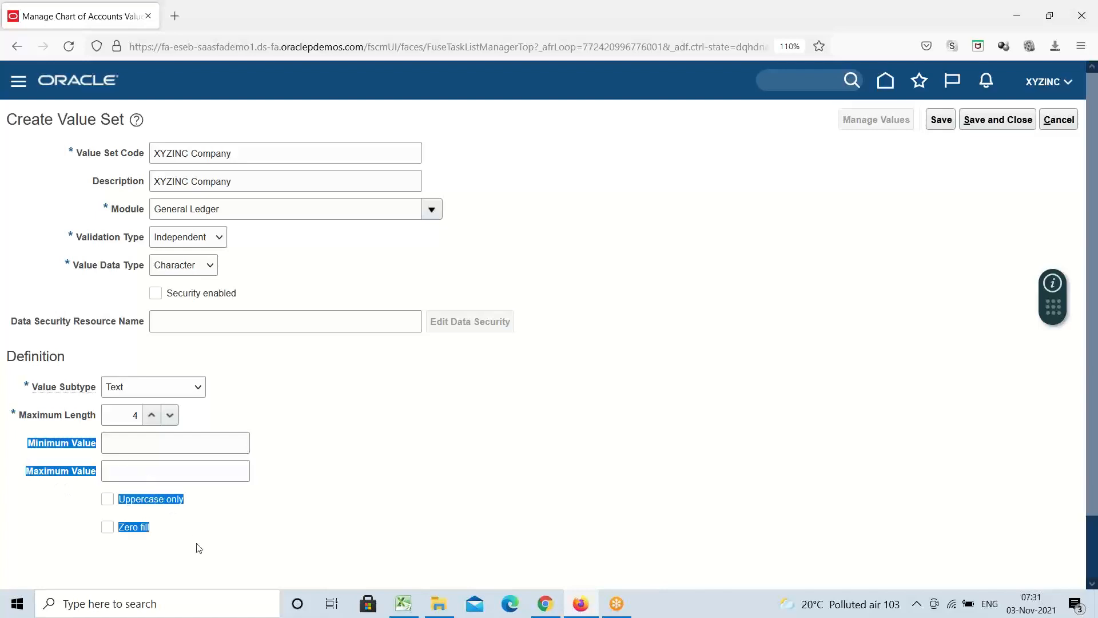
left_click(781, 21)
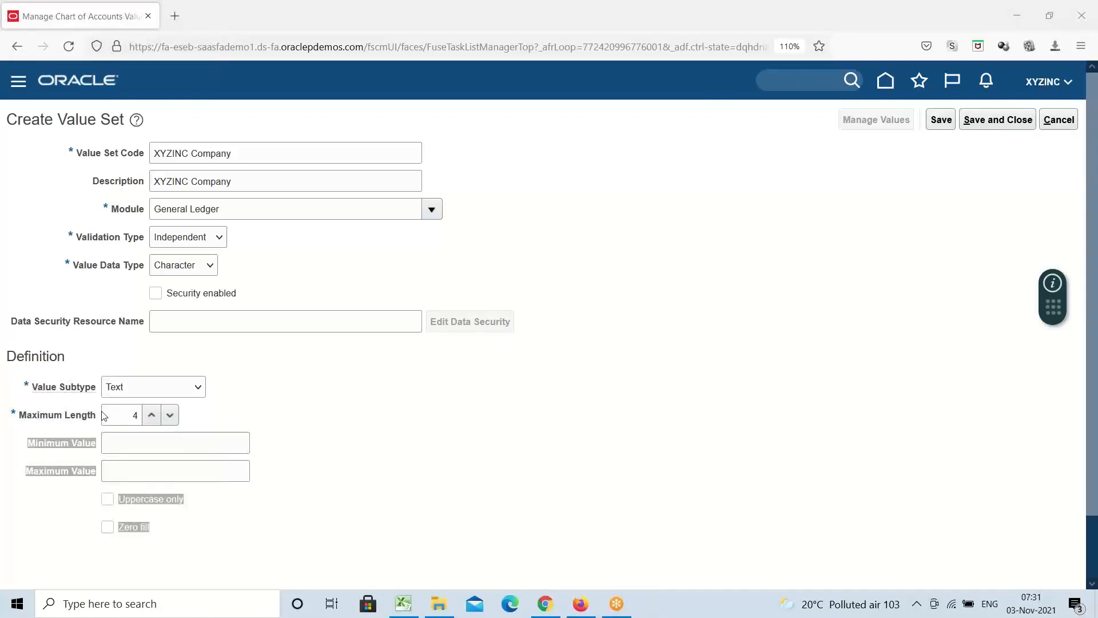
Examine the Create Value Set page, including the security fields, the available validation types and the Value Set Code.
left_click(328, 424)
left_click_drag(117, 292, 280, 319)
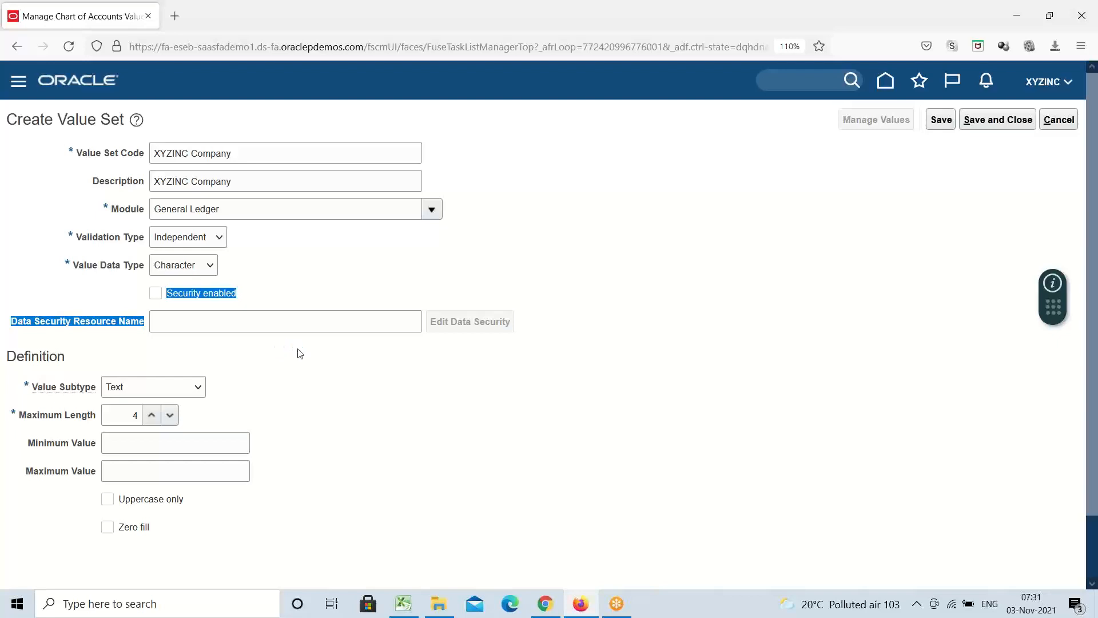
left_click(297, 353)
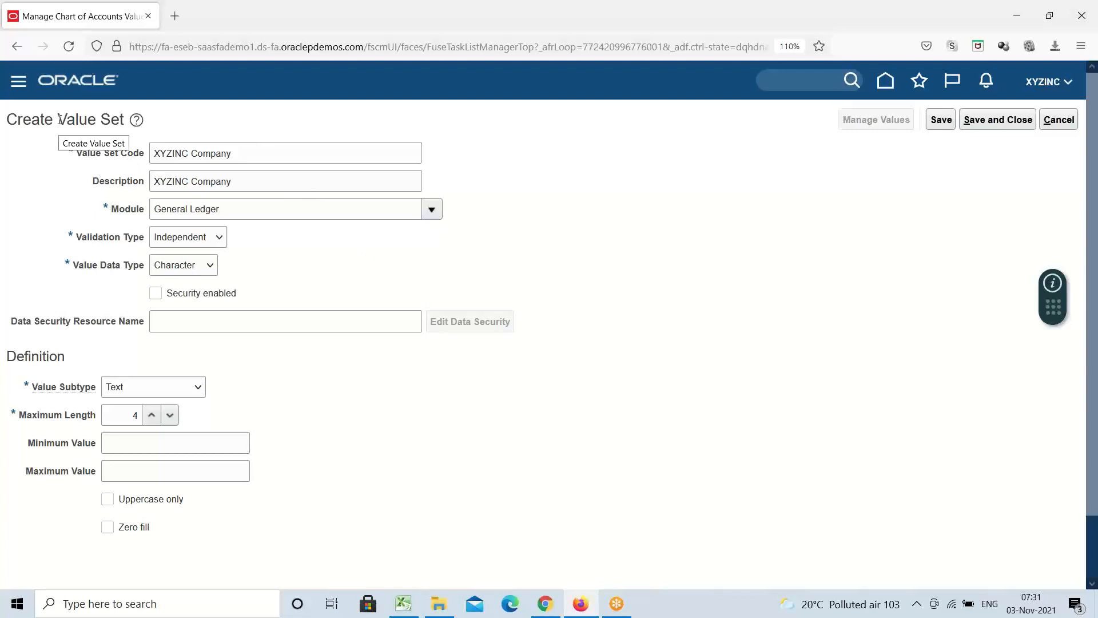
left_click(217, 239)
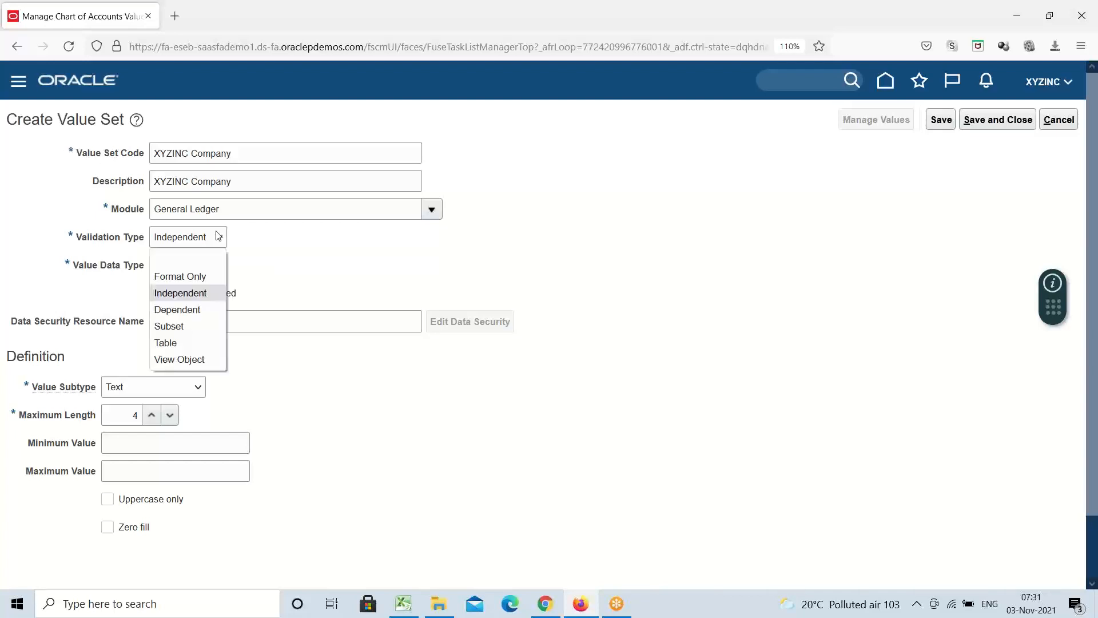
left_click(312, 261)
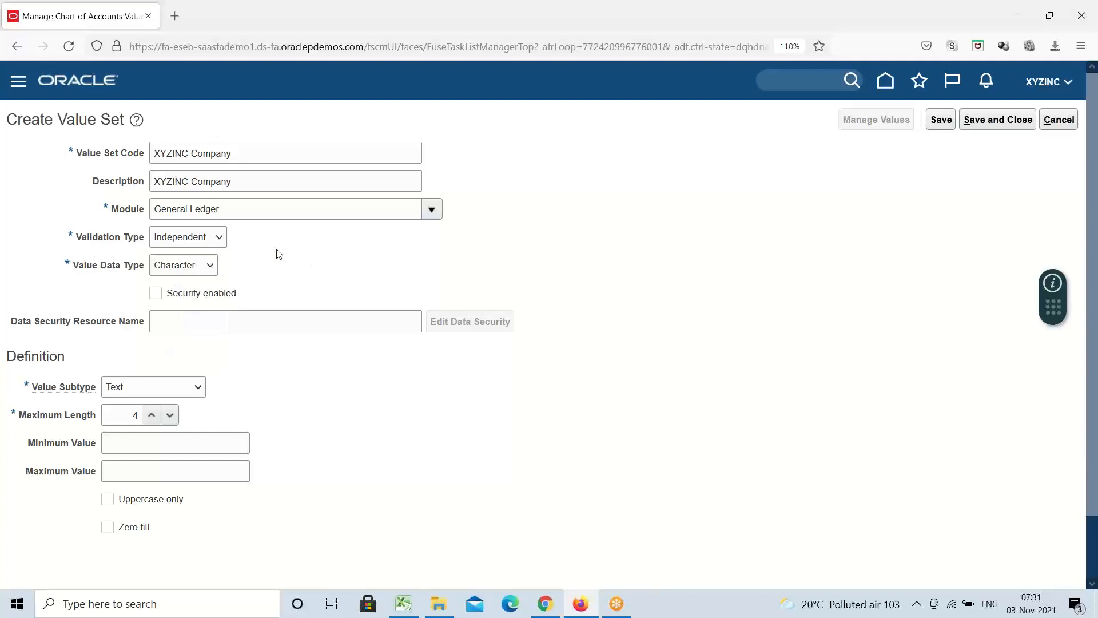
left_click_drag(245, 158, 3, 151)
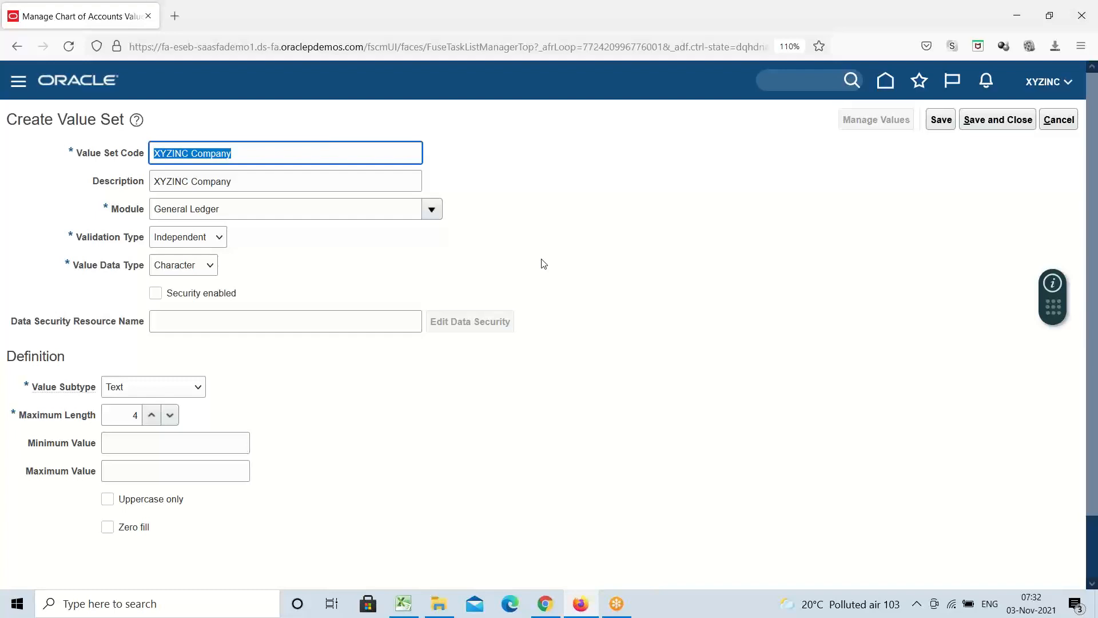
left_click(327, 262)
left_click_drag(8, 119, 432, 536)
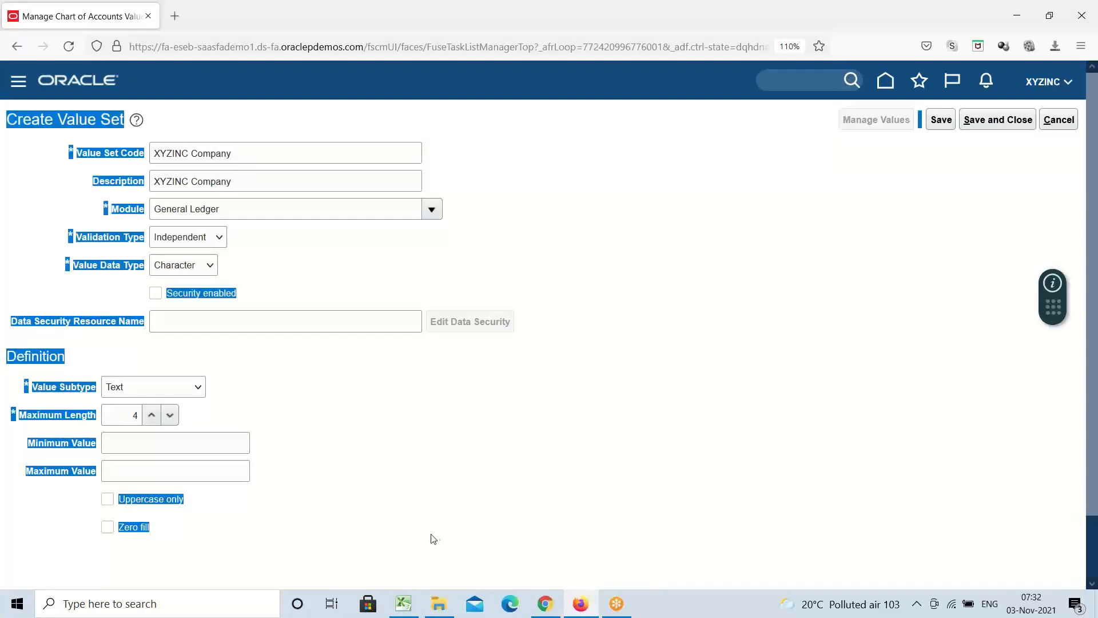
left_click(335, 407)
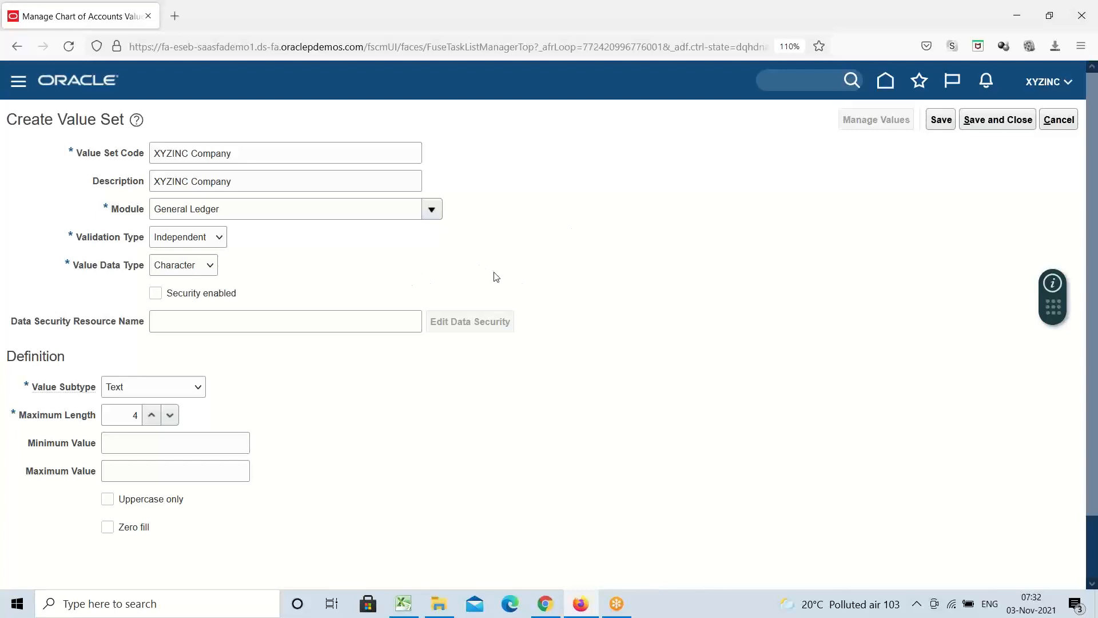
Save and close the XYZINC Company value set.
double_click(20, 120)
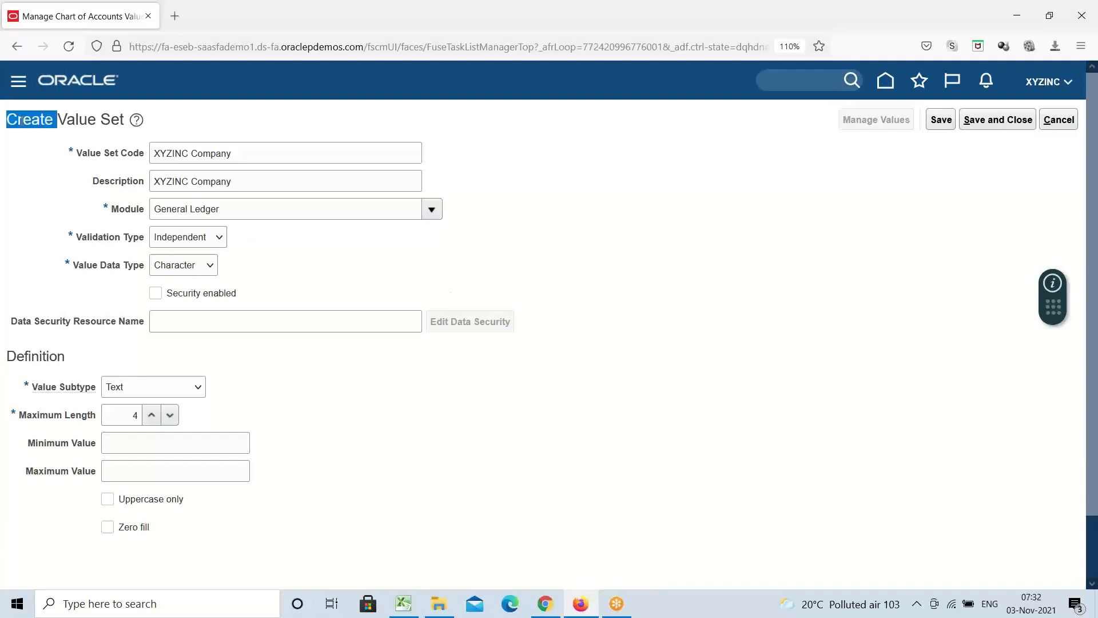
triple_click(21, 120)
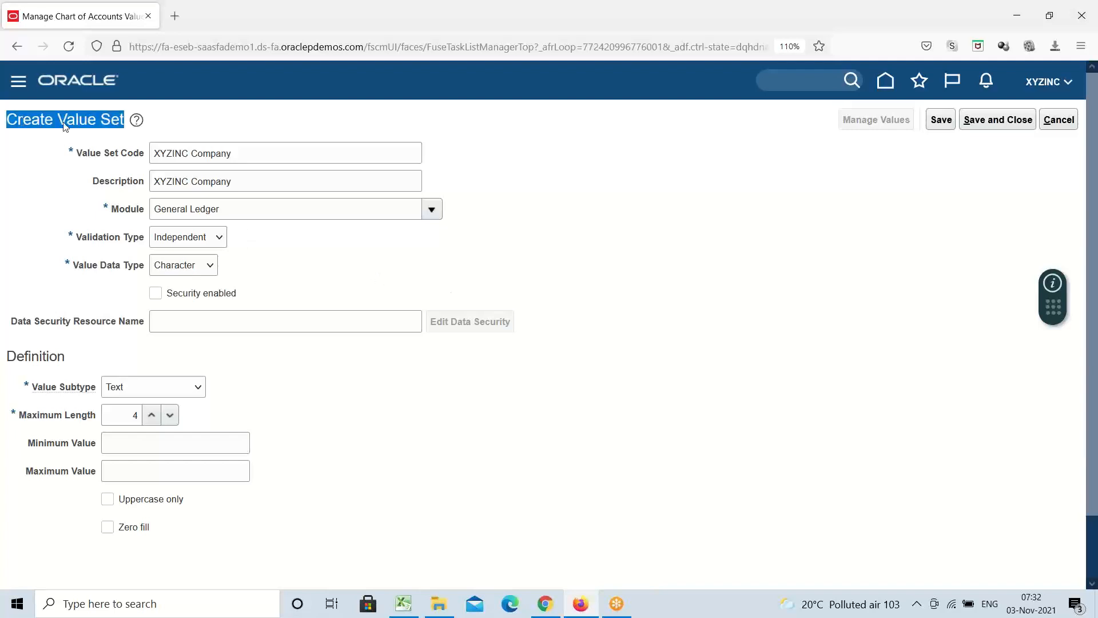
left_click(1000, 121)
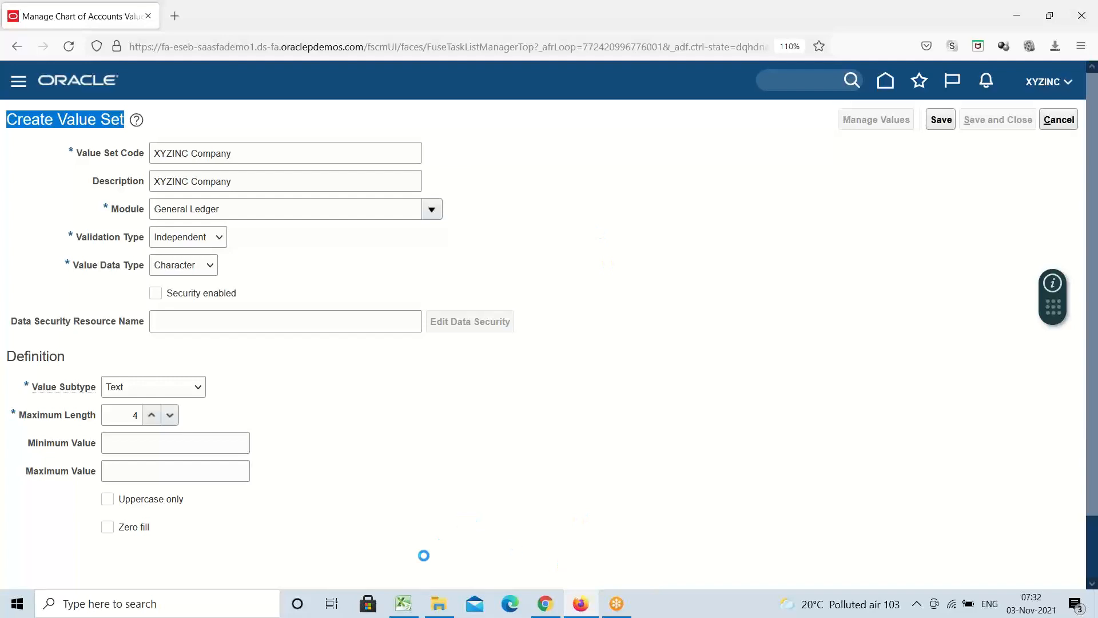
Switch to Excel and review the Chart of Accounts steps from Create Value Sets through Create Segment Values in Value Sets.
left_click(404, 604)
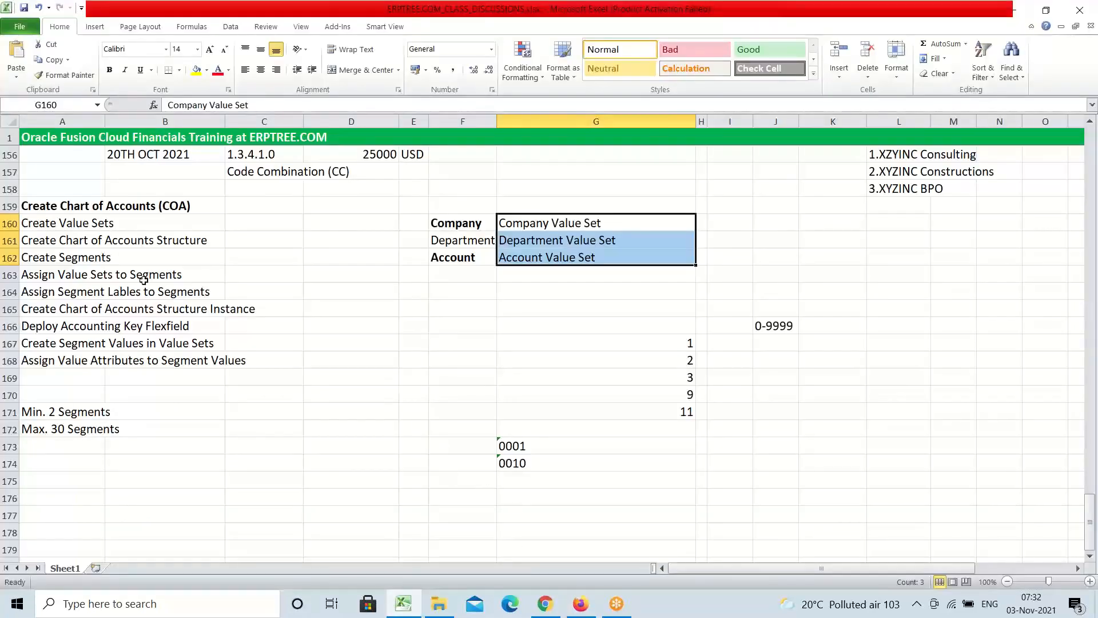
left_click(49, 225)
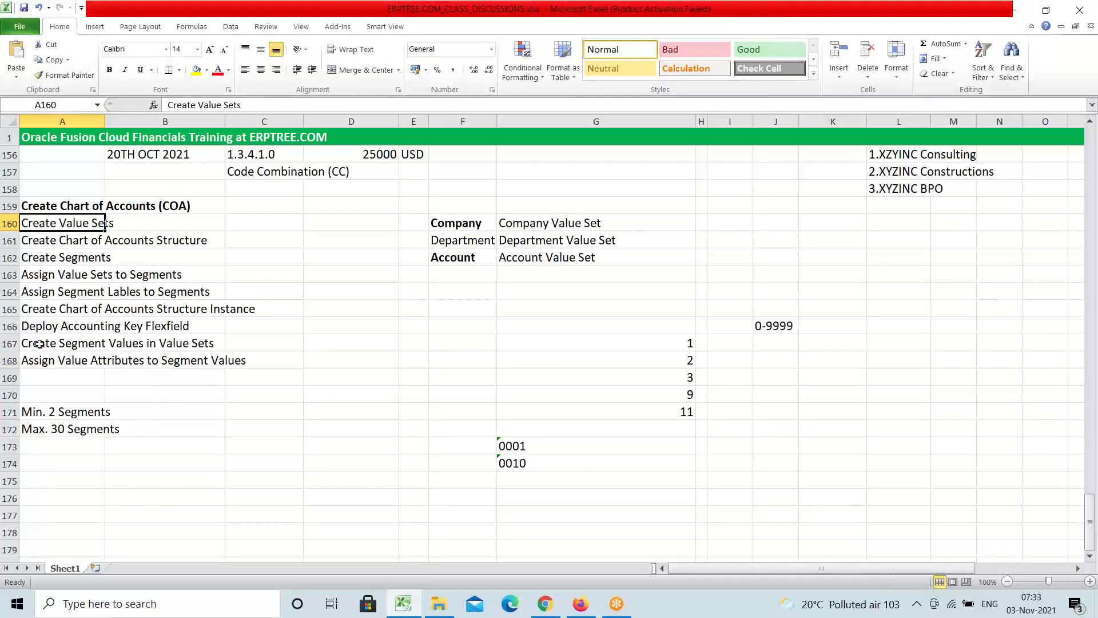
left_click_drag(31, 341, 223, 342)
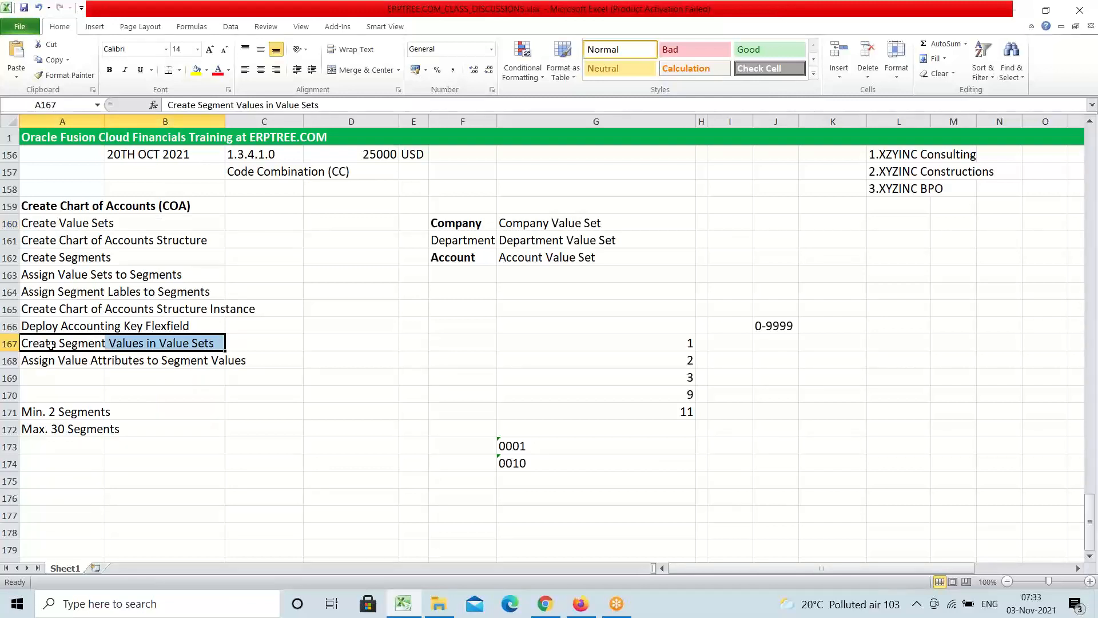
left_click(52, 223)
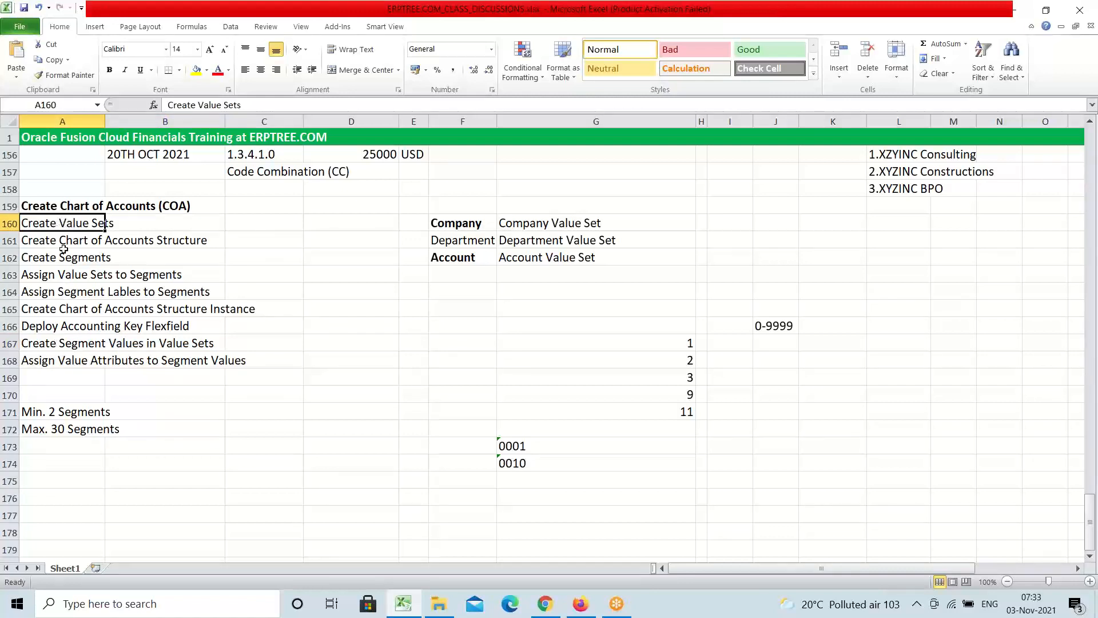
left_click_drag(49, 239, 194, 324)
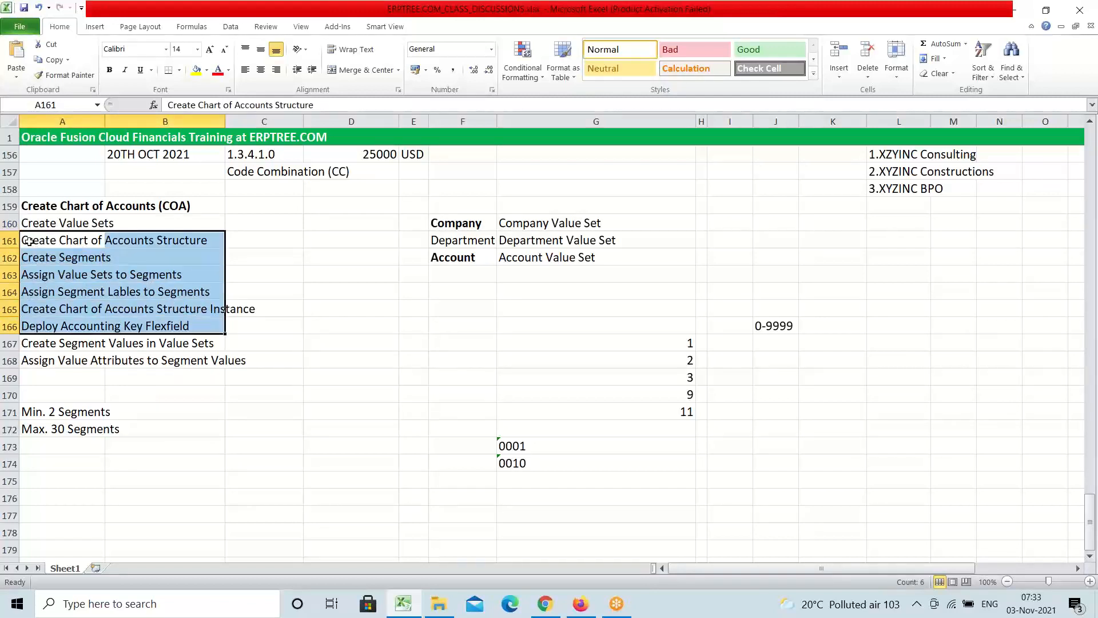
left_click_drag(32, 244, 155, 324)
left_click_drag(50, 344, 234, 347)
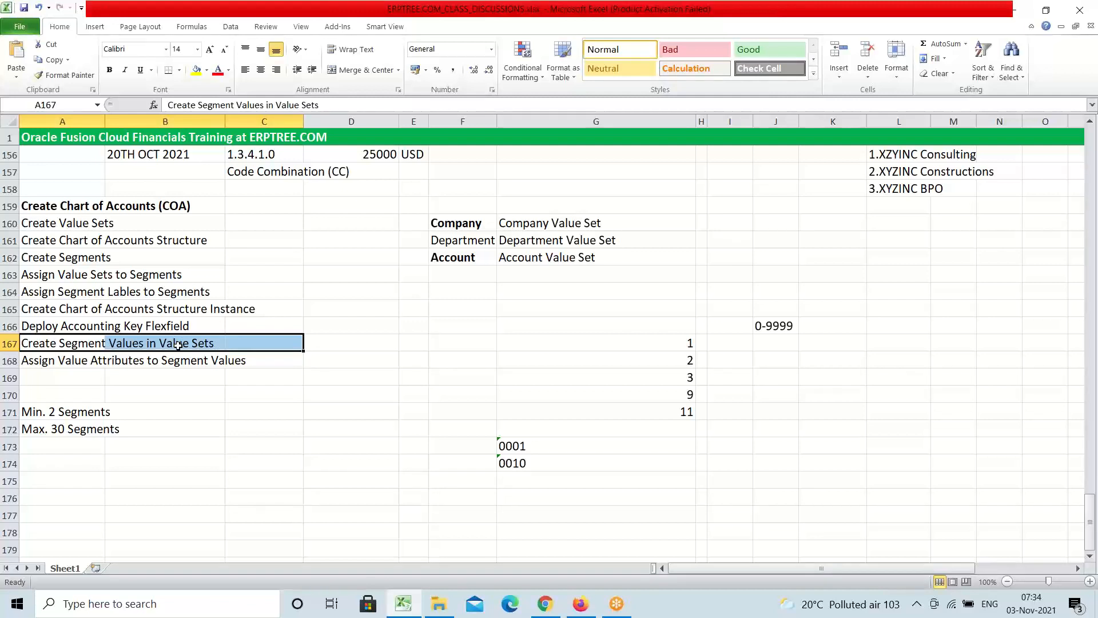
Save the class notes workbook.
left_click(24, 7)
left_click(24, 7)
left_click(343, 342)
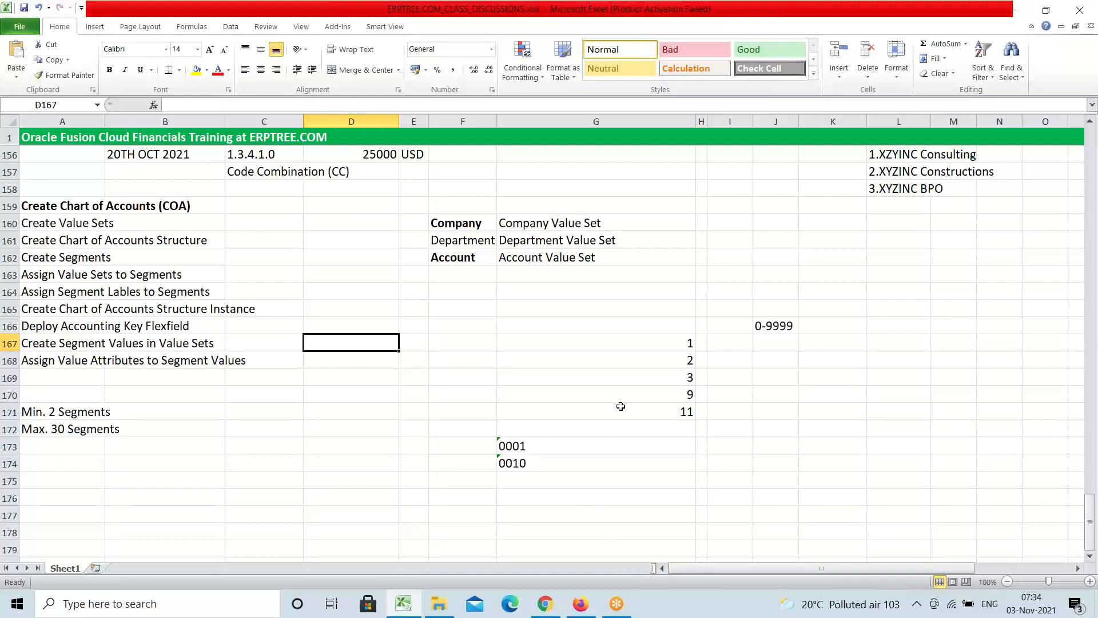
Review the Create Value Sets step and the Department and Account segments in the notes.
left_click(50, 227)
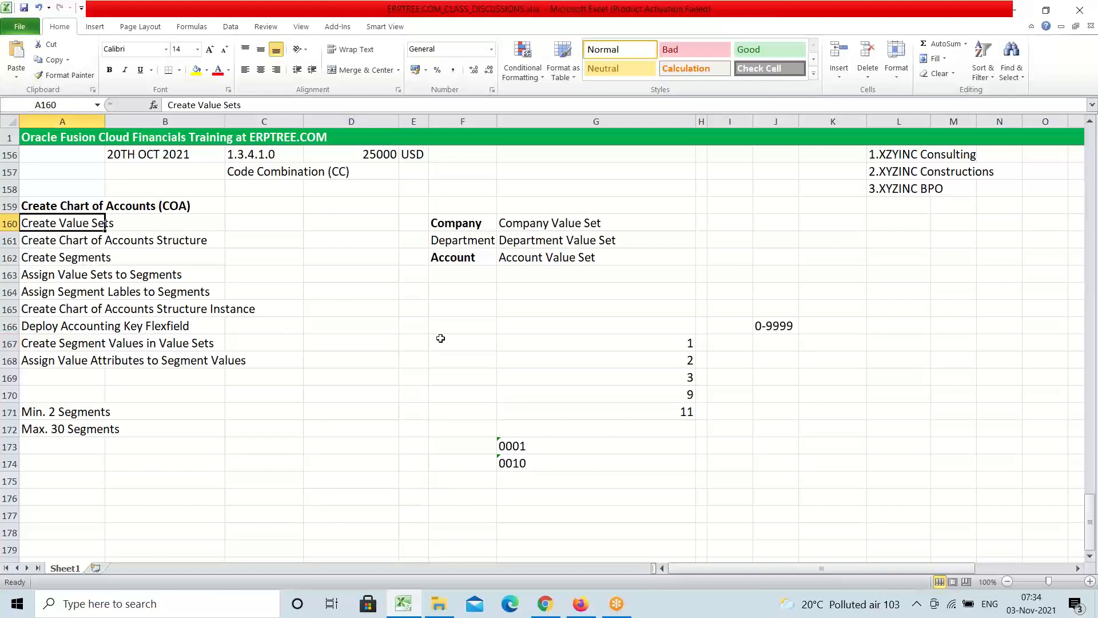
left_click(446, 239)
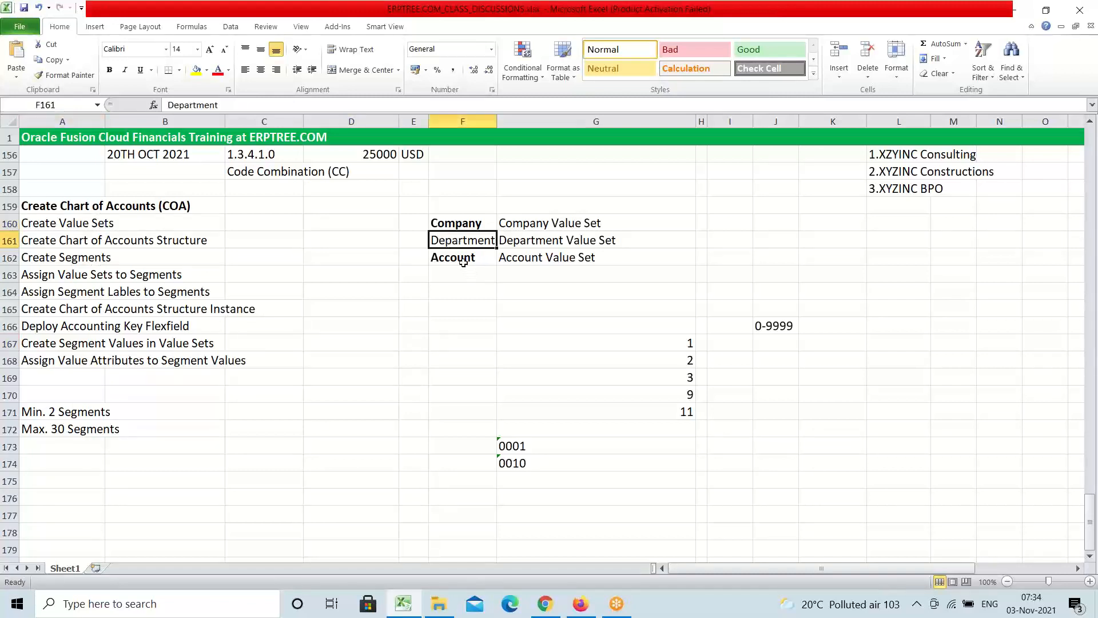
left_click(462, 260)
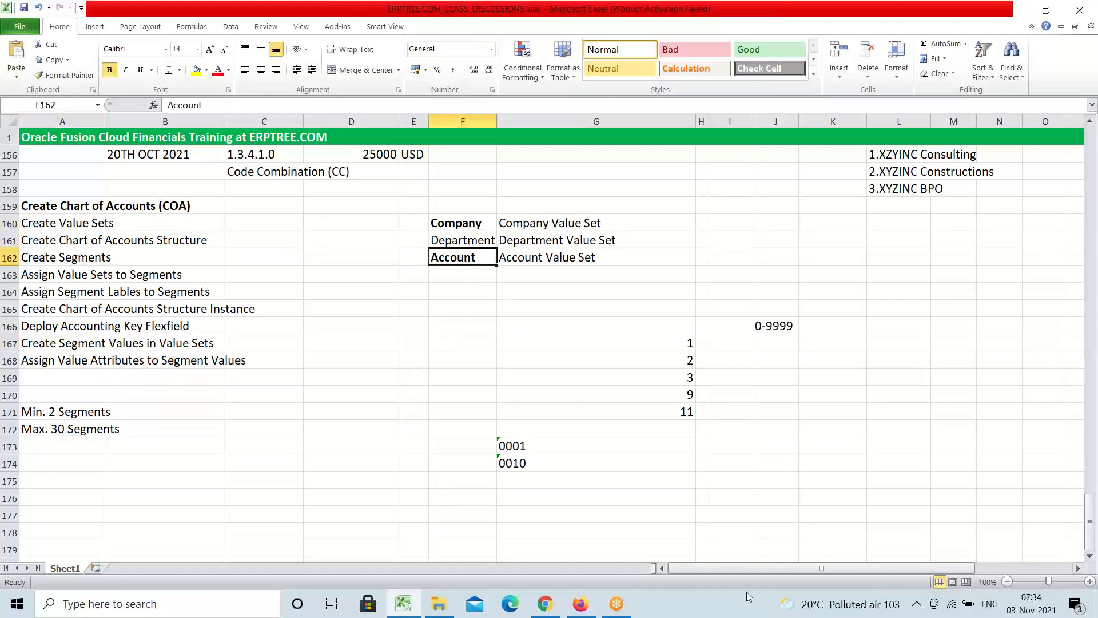
Return to Firefox, save and close the value sets page, and reopen the Manage Chart of Accounts Value Sets task from the XYZINC Implementation Project.
left_click(580, 603)
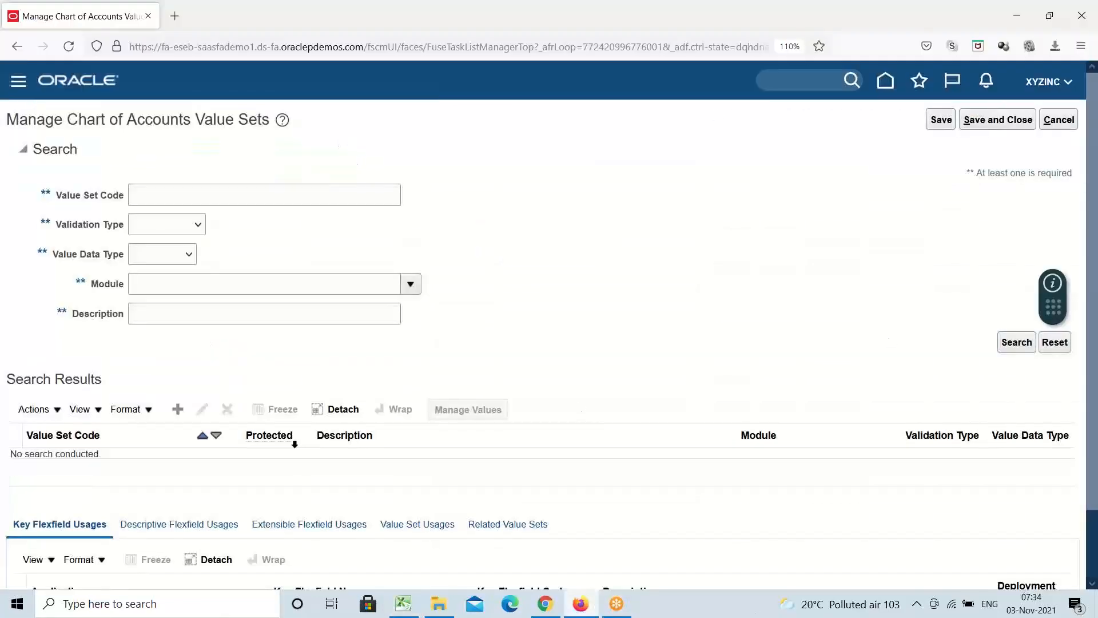
left_click(1024, 126)
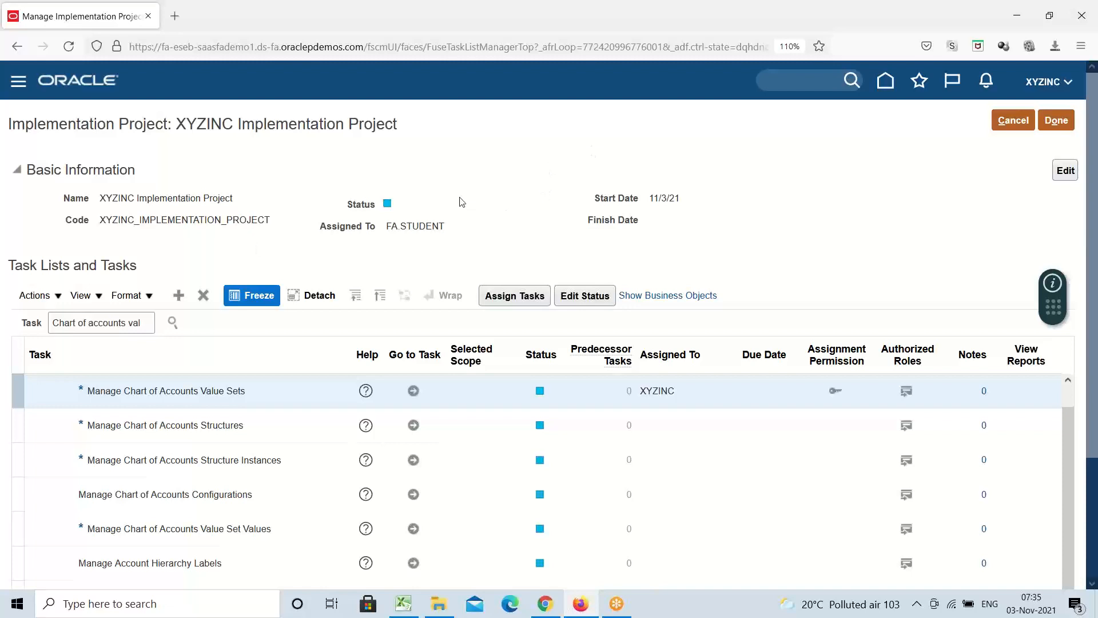
left_click(146, 323)
left_click_drag(52, 327, 143, 326)
left_click(143, 326)
left_click(412, 390)
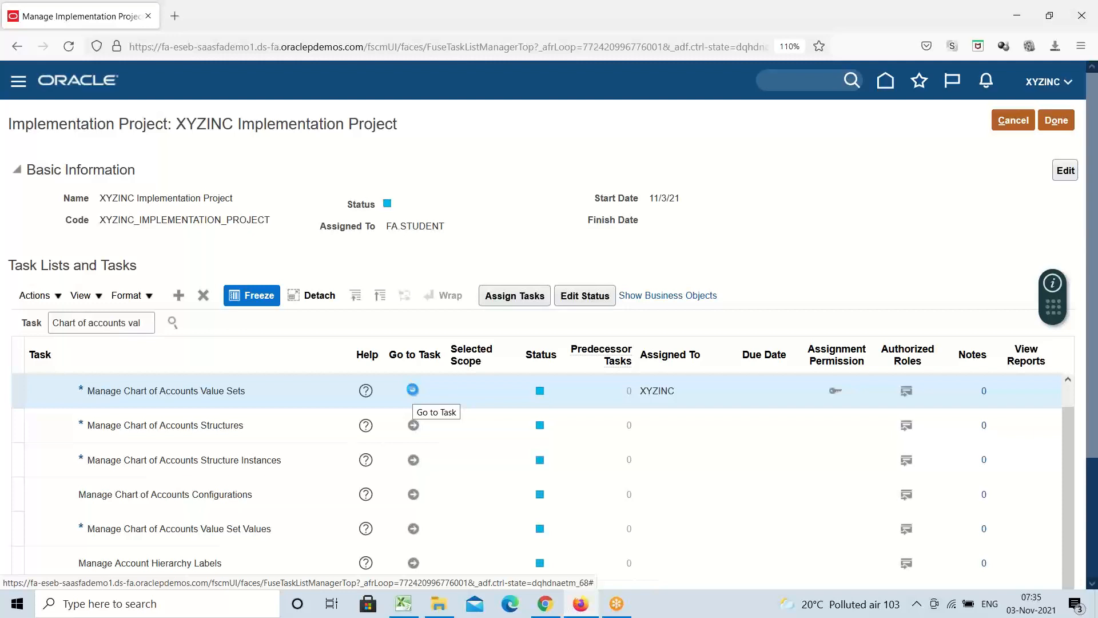
left_click(412, 390)
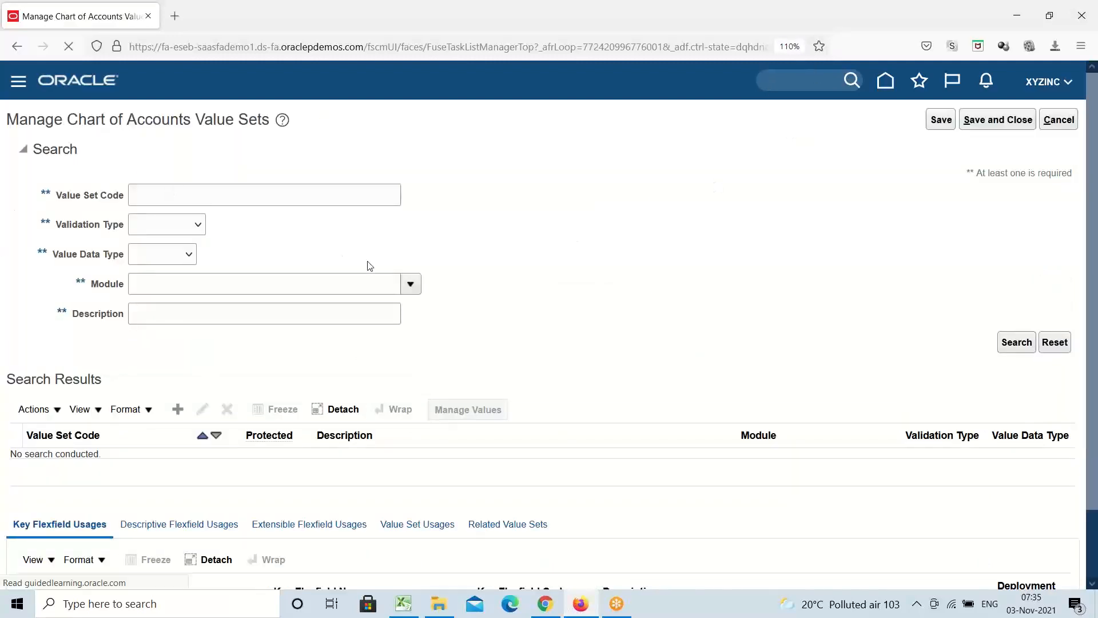
Check the Department and Account value sets in Excel and return to Firefox to start creating a new value set.
left_click(403, 603)
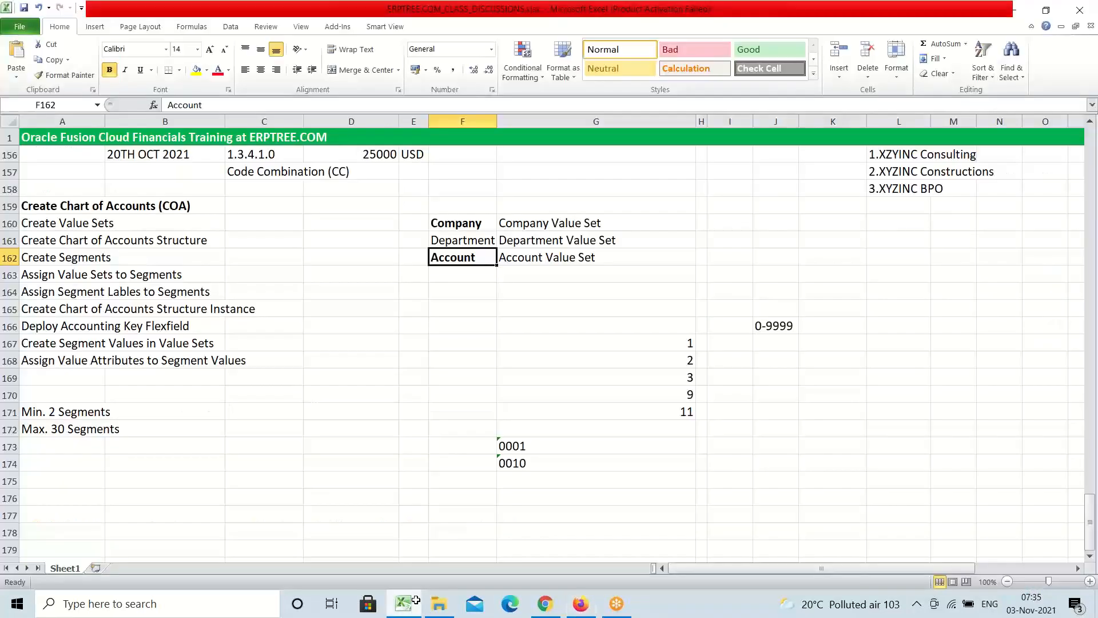
left_click_drag(446, 240, 586, 259)
left_click(580, 604)
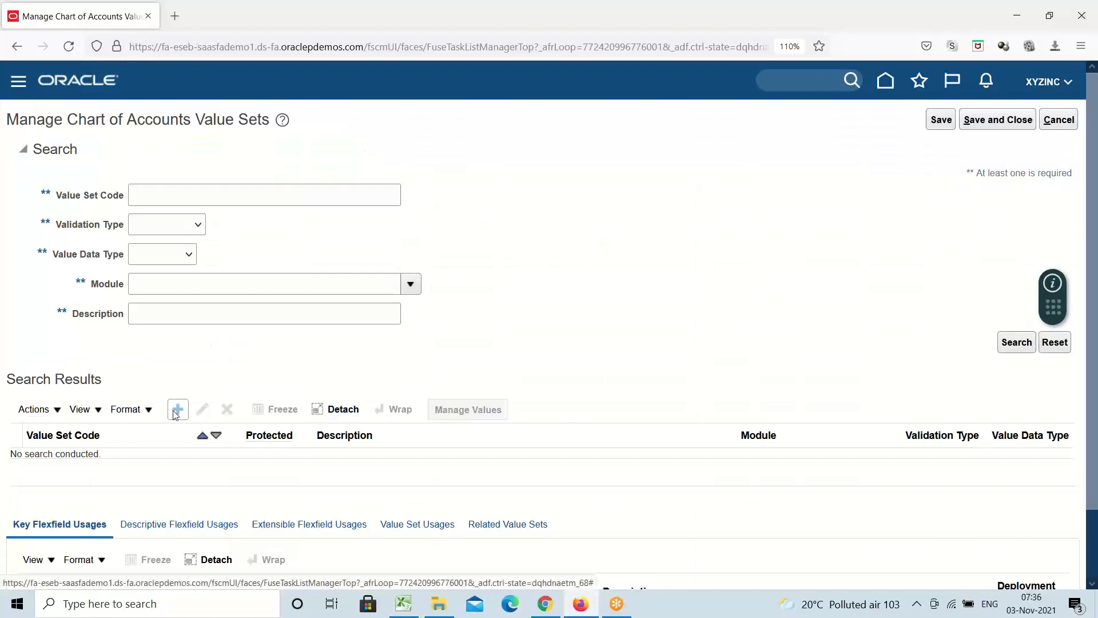
left_click(177, 411)
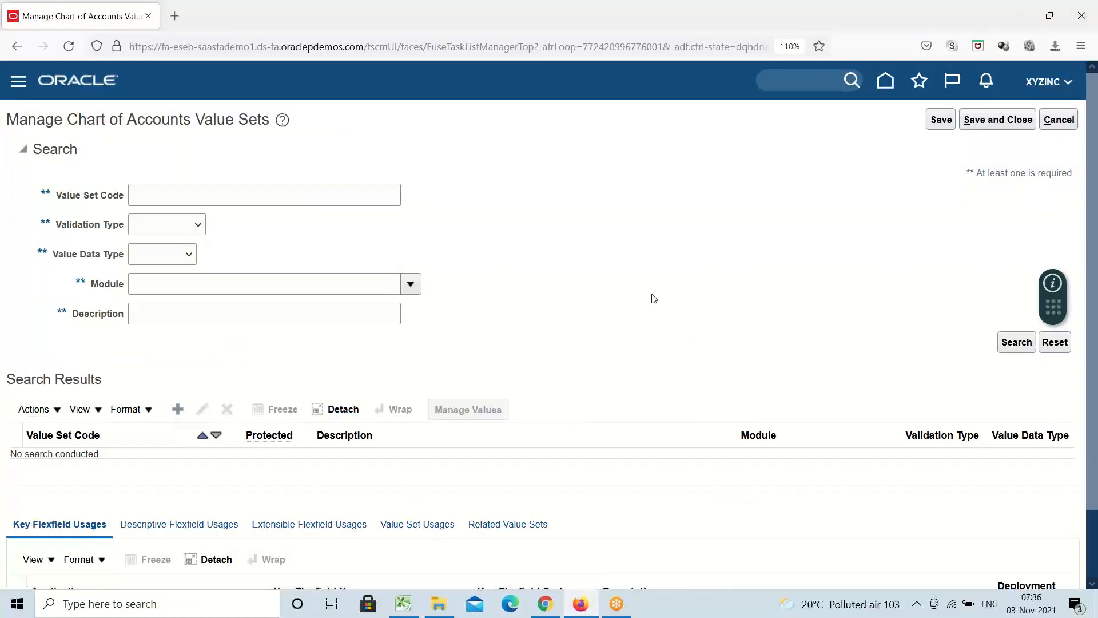
Switch to Excel and examine the Company, Department and Account segments listed beside their value sets.
left_click(410, 606)
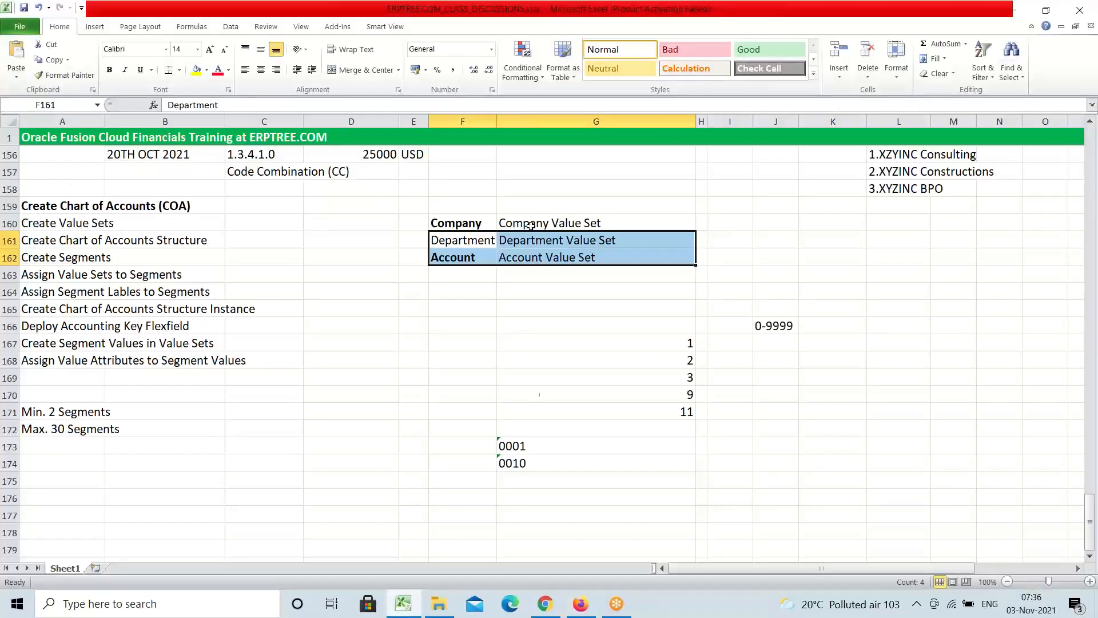
left_click(470, 243)
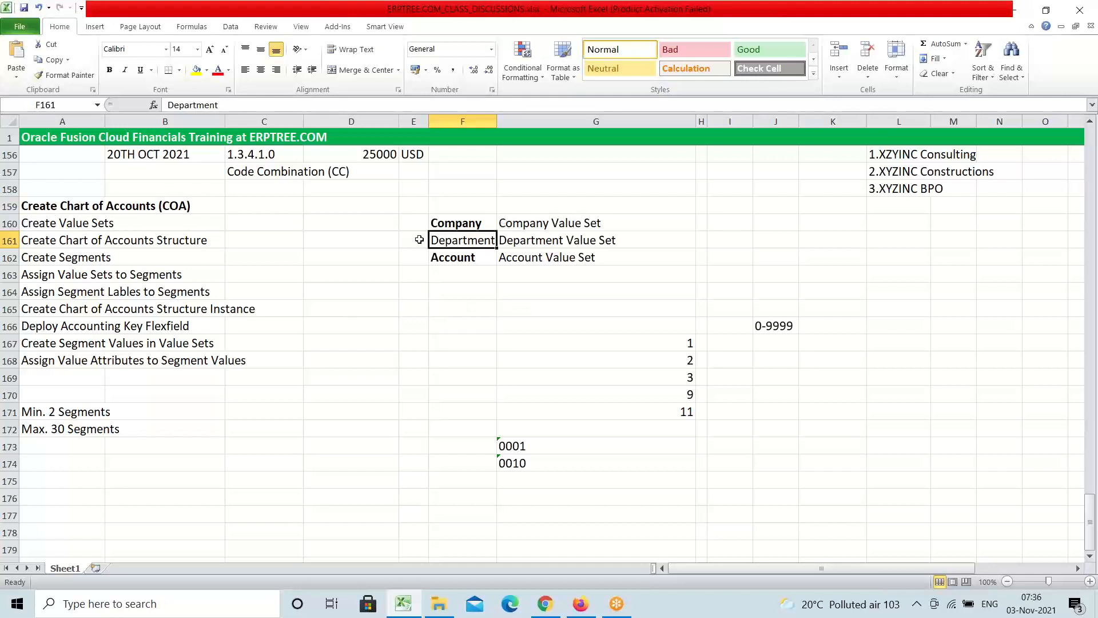
left_click_drag(457, 225, 465, 251)
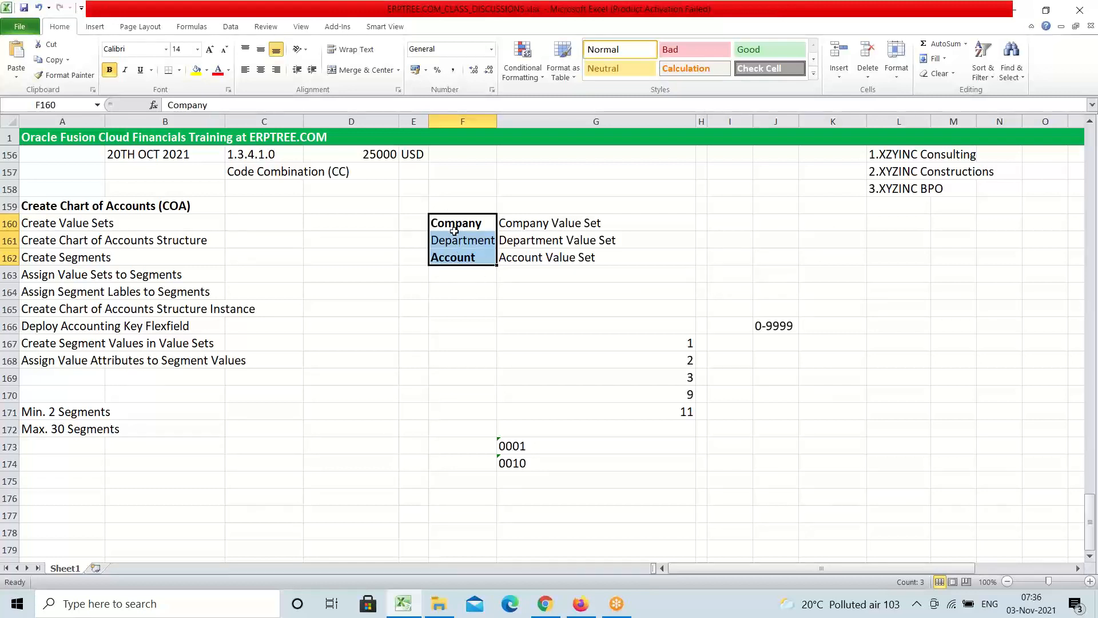
left_click_drag(456, 226, 462, 259)
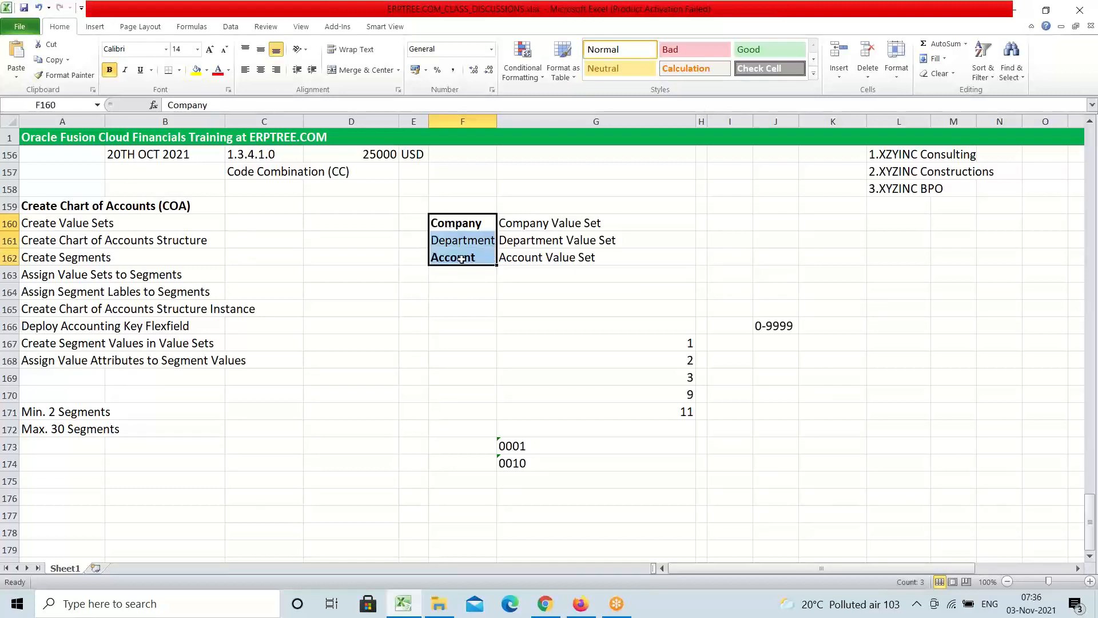
left_click(452, 227)
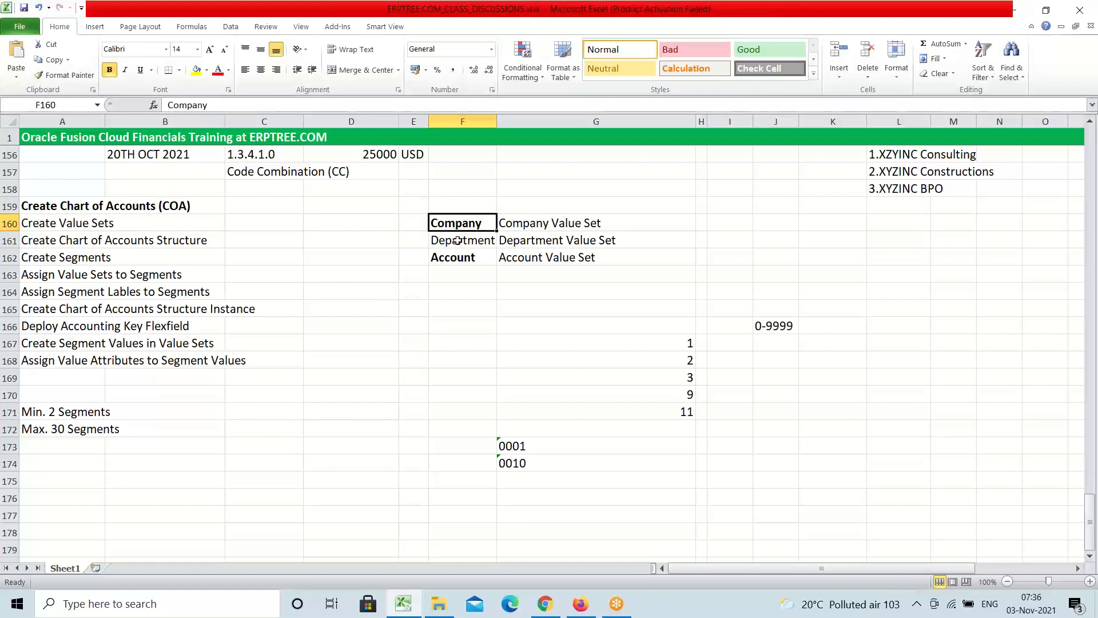
left_click(458, 241)
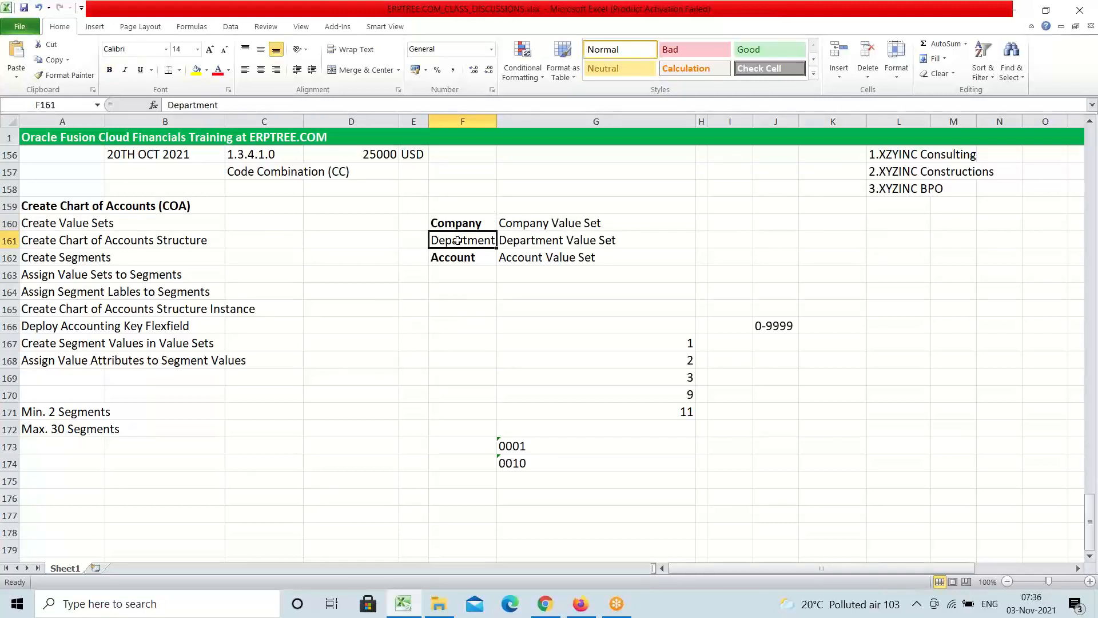
left_click(469, 259)
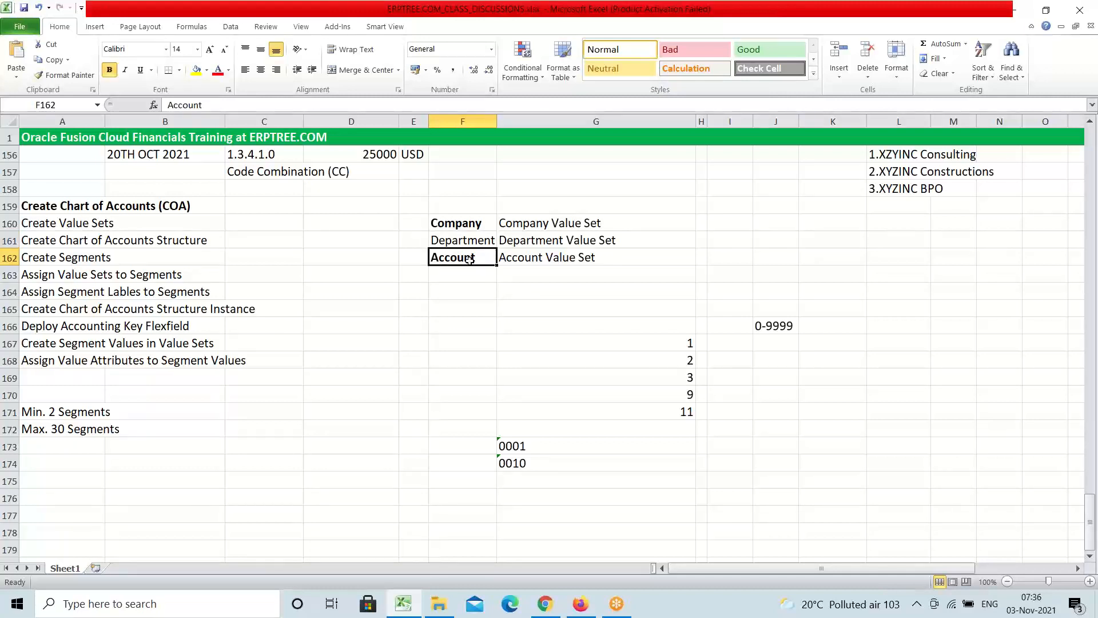
left_click(454, 225)
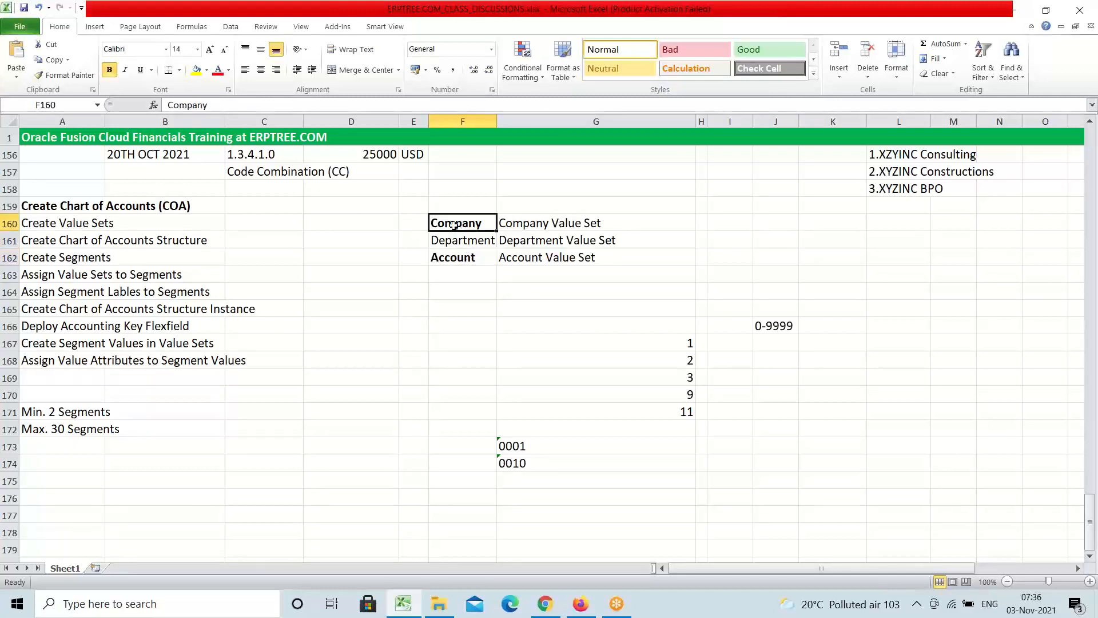
Compare each of the Company, Department and Account segments with its value set in the Chart of Accounts notes.
left_click(464, 241)
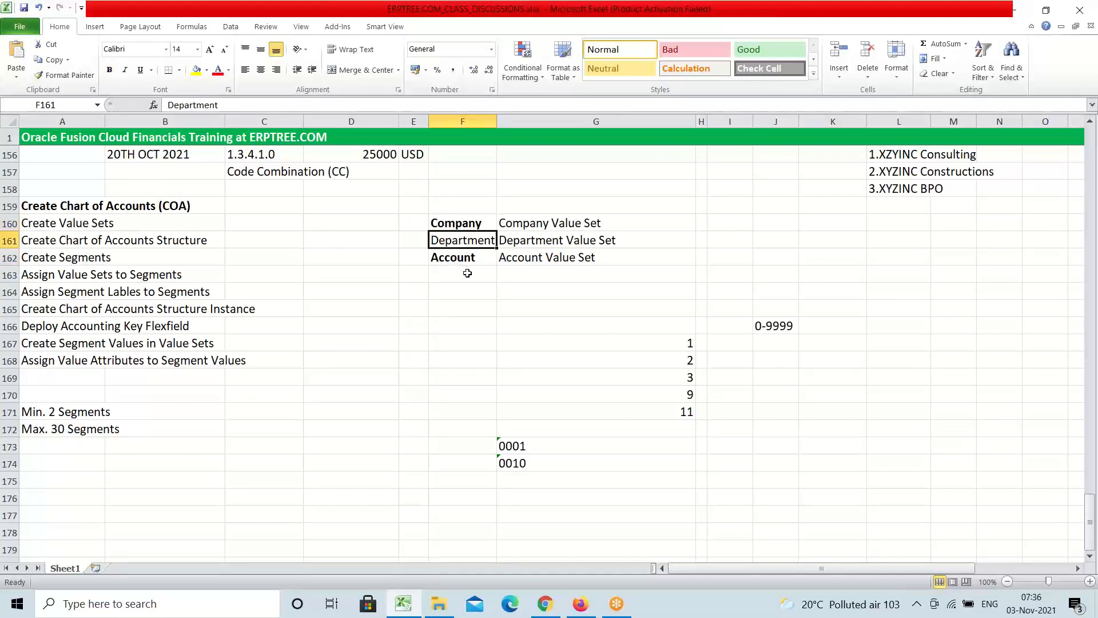
left_click(478, 257)
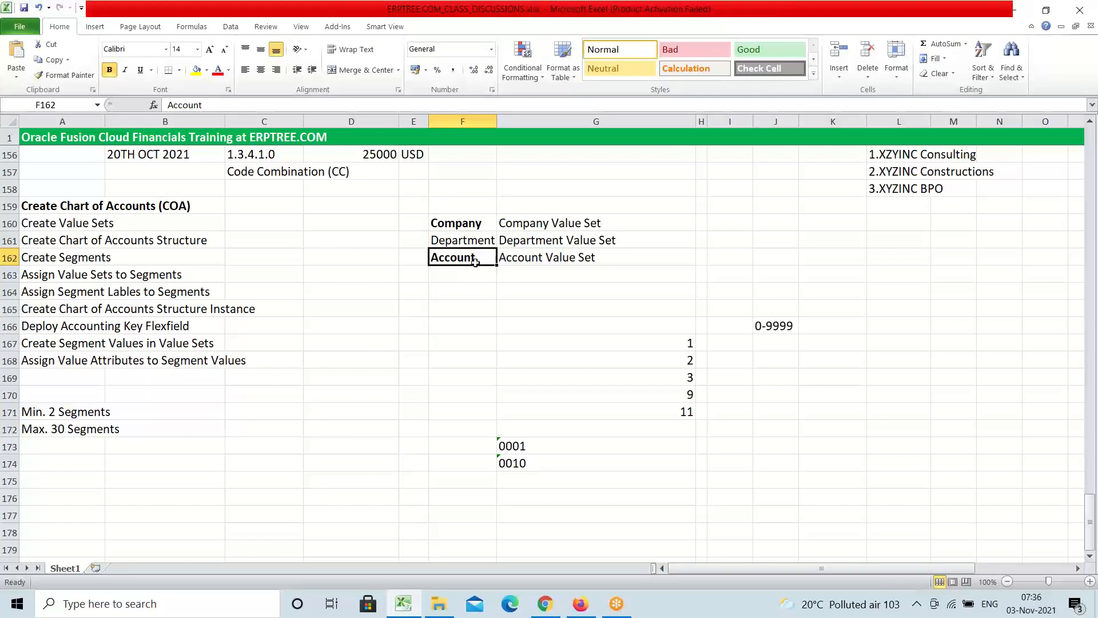
left_click(462, 222)
left_click_drag(462, 222, 472, 259)
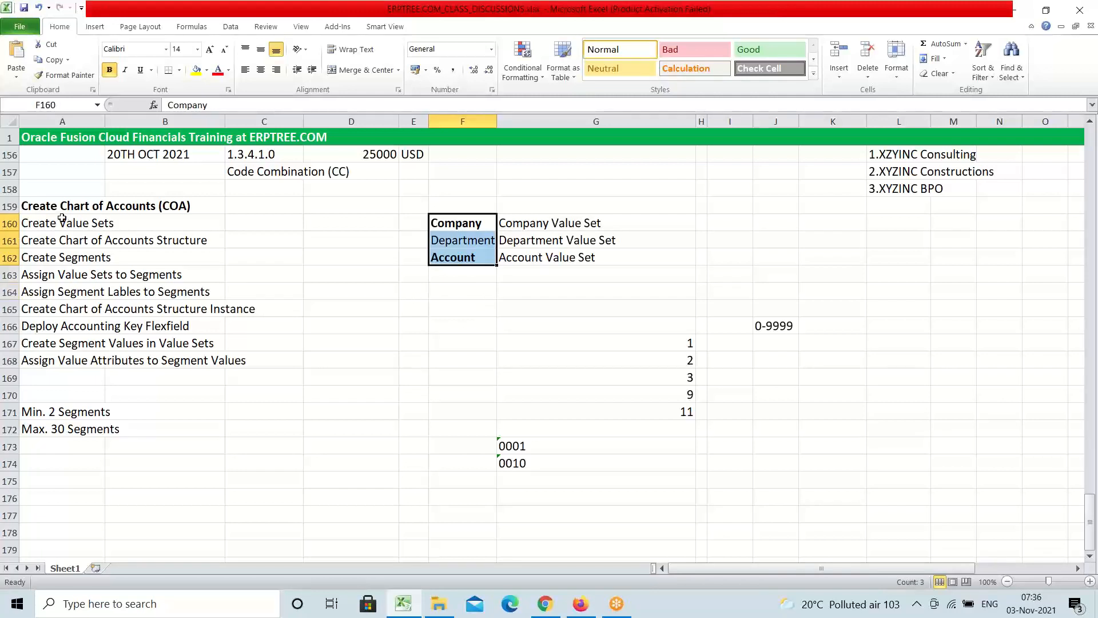
left_click(473, 240)
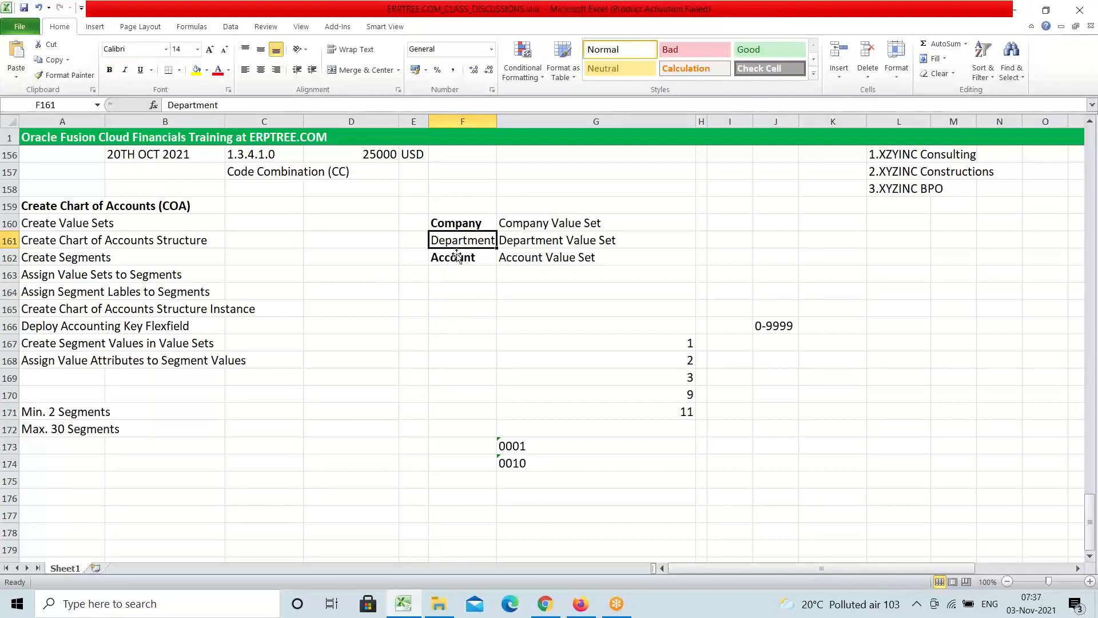
left_click(458, 224)
left_click(522, 222)
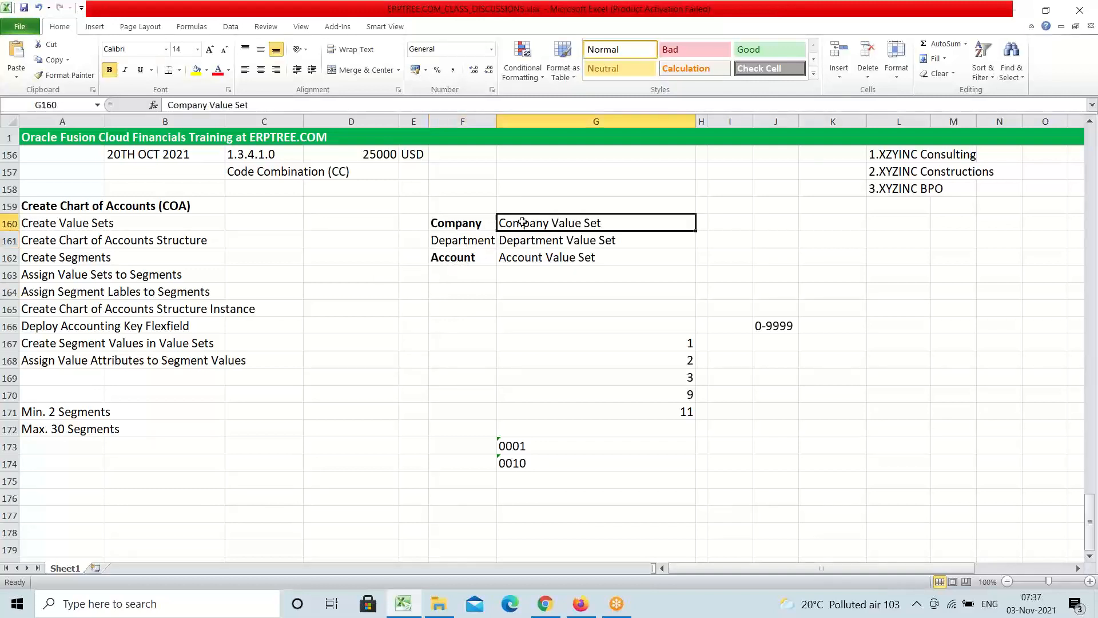
left_click(445, 245)
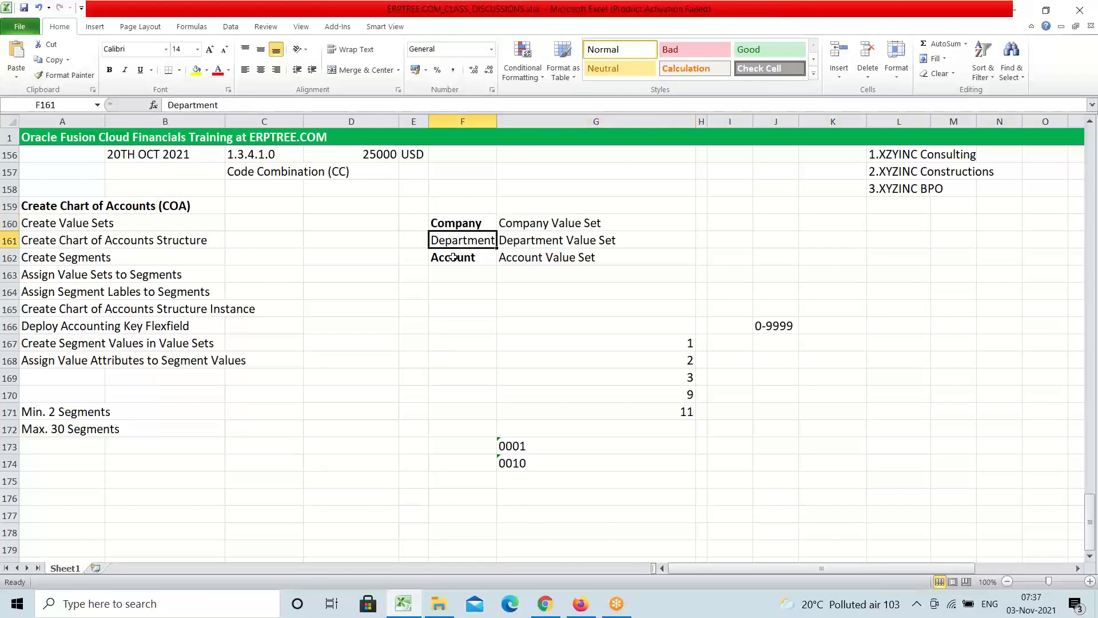
left_click(531, 223)
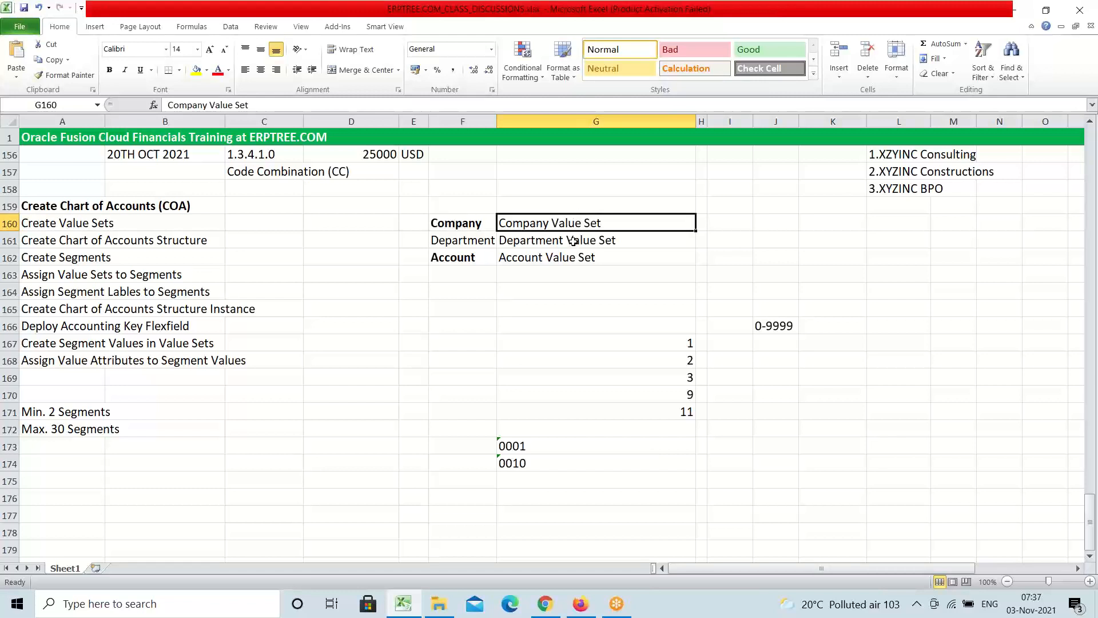
left_click(450, 241)
Switch to Firefox and enter XYZINC Department as both the code and the description of the new value set.
left_click(582, 603)
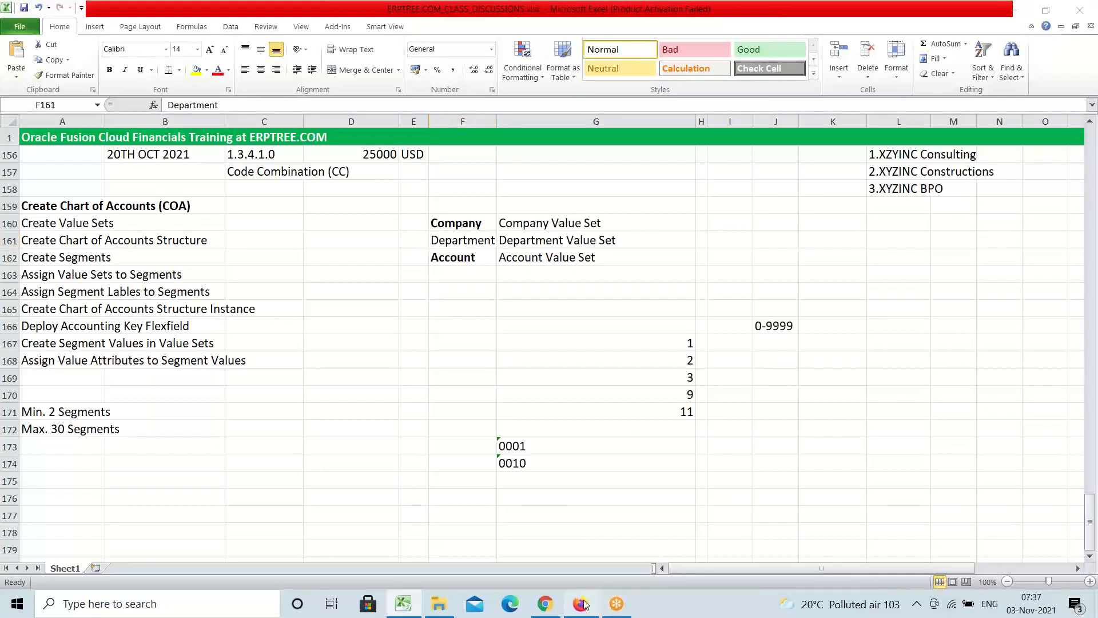
left_click(114, 159)
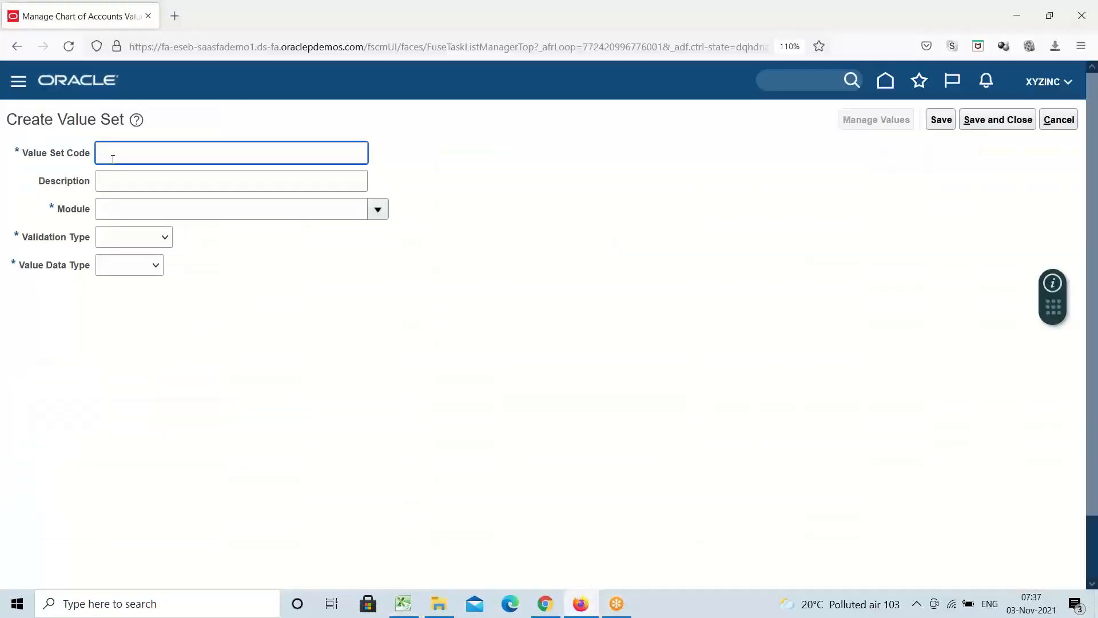
type("X")
key("BackSpace")
type("XYZINC Depart")
key("BackSpace")
key("BackSpace")
type("rtment")
key("ctrl+a")
key("ctrl+c")
left_click(150, 189)
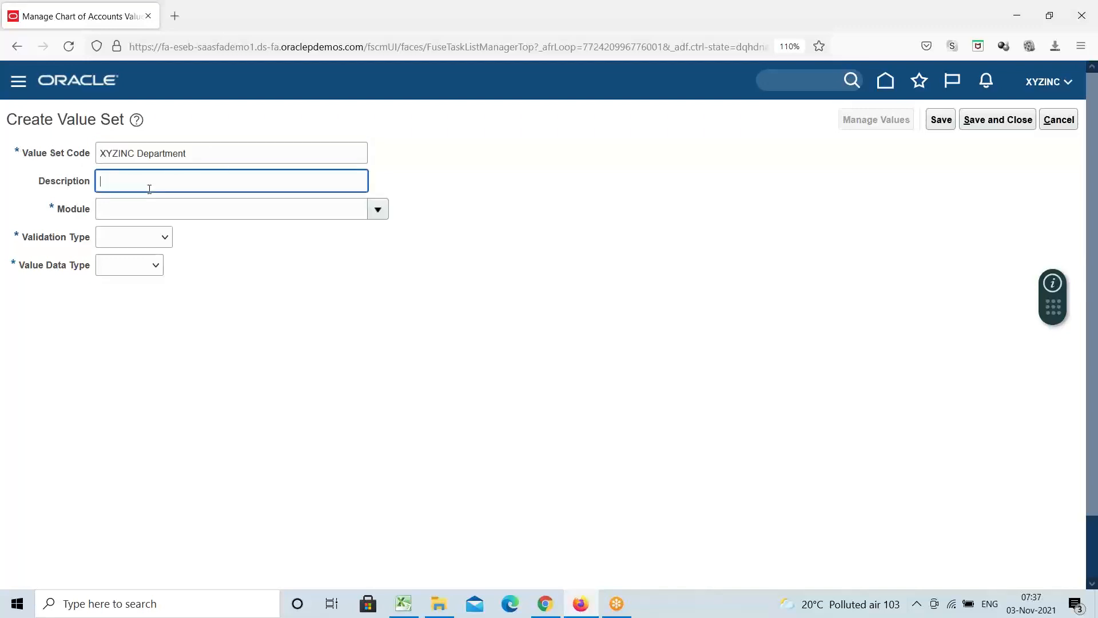
key("ctrl+v")
Assign the XYZINC Department value set to the General Ledger module with Independent validation.
left_click(378, 211)
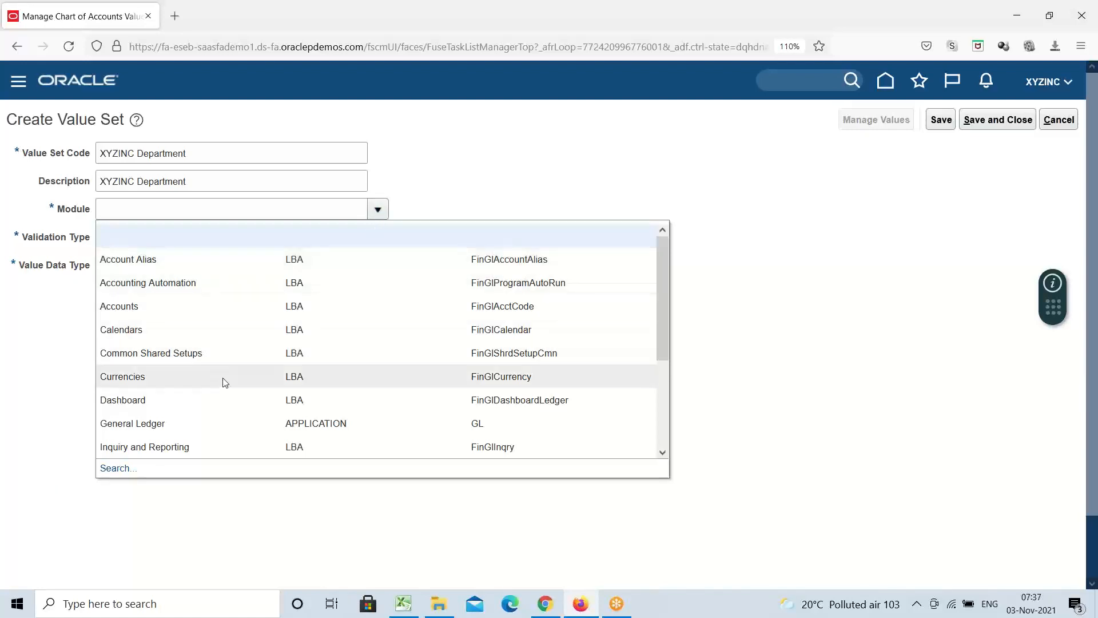
left_click(150, 426)
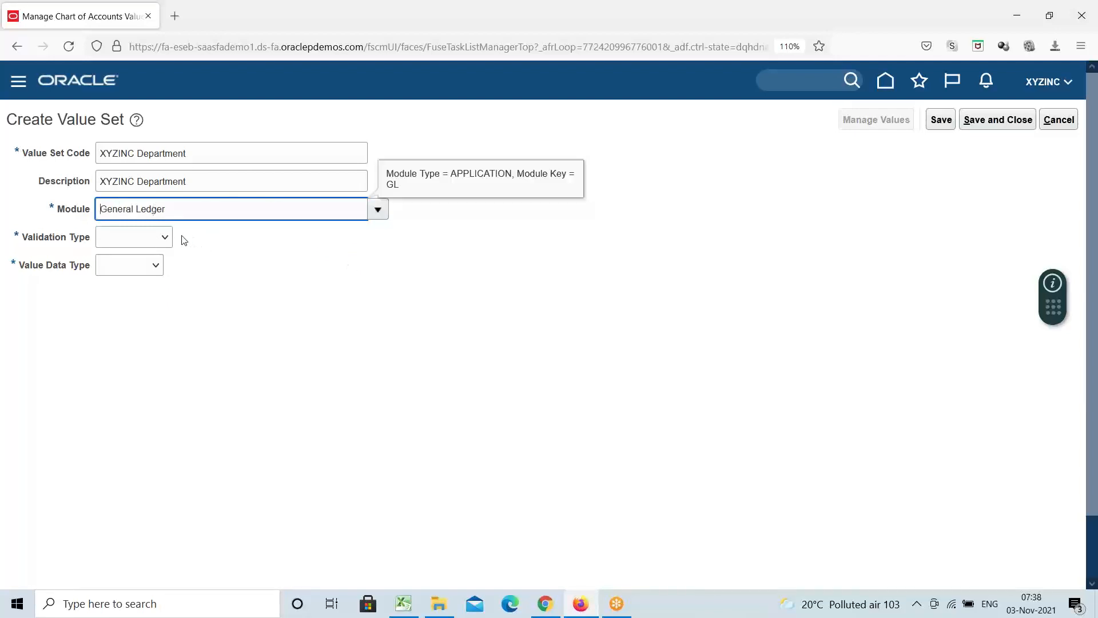
left_click(165, 240)
left_click(166, 240)
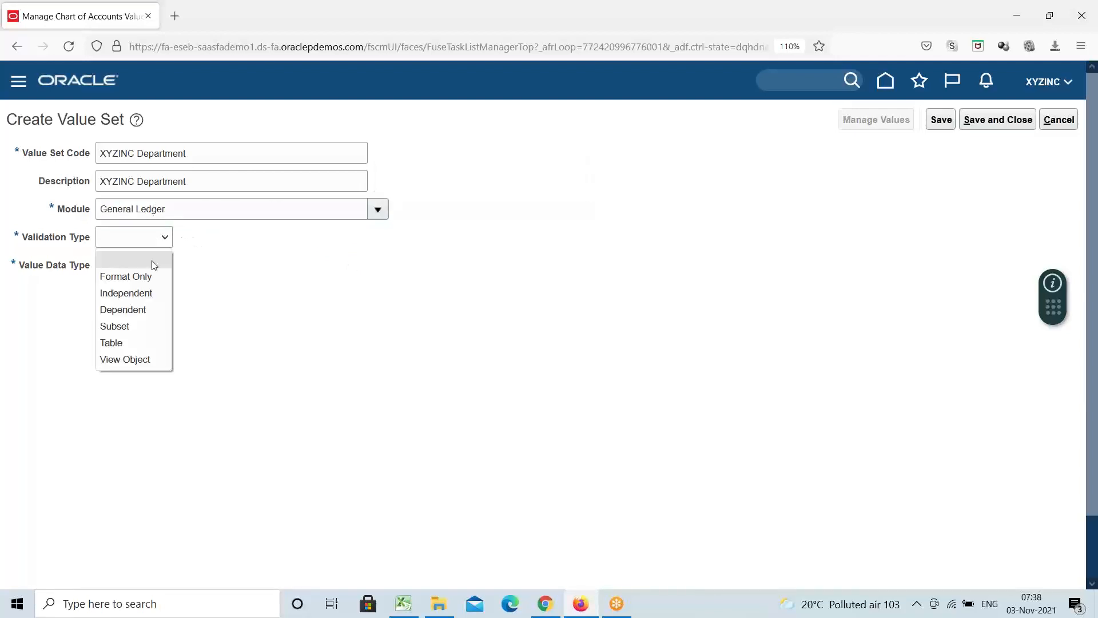
left_click(138, 293)
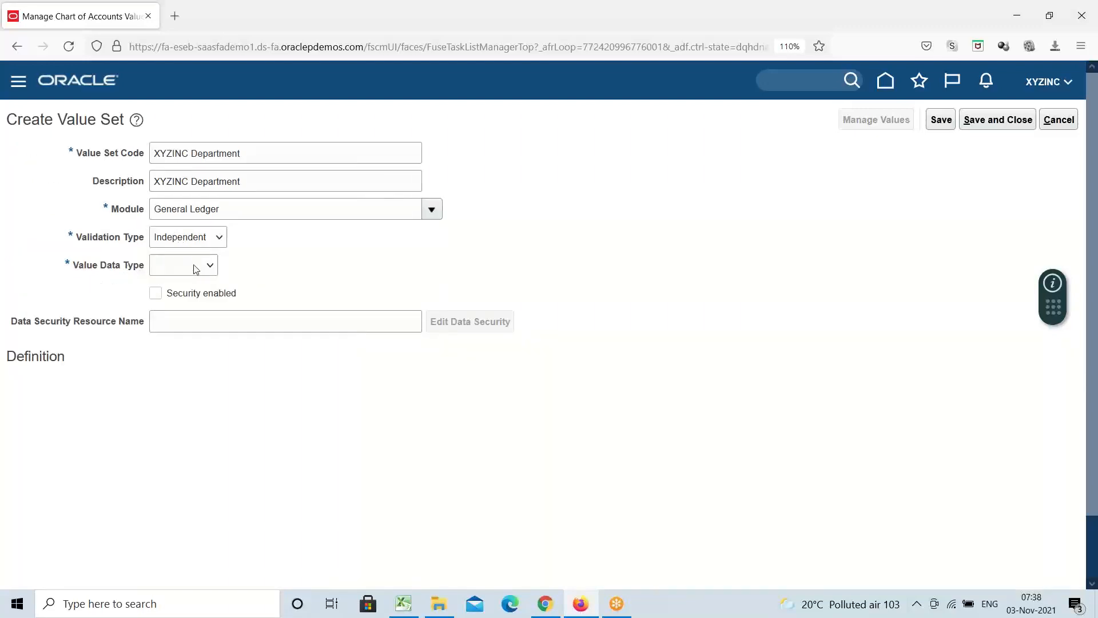
Define the Department values as Character data with subtype Text and maximum length 4, and save and close the value set.
triple_click(267, 159)
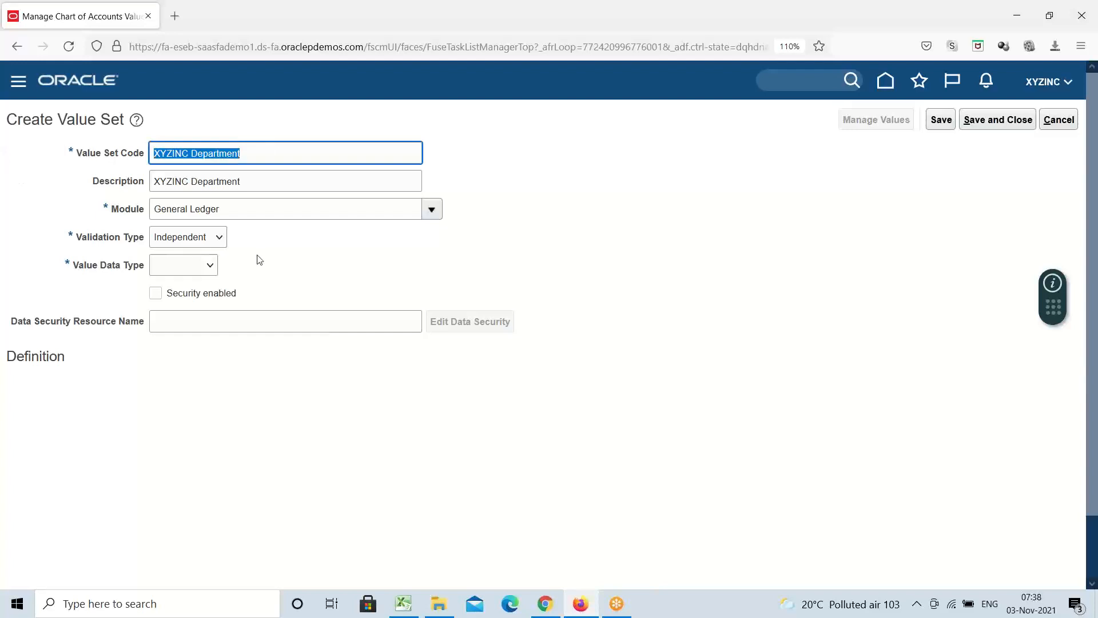
left_click(210, 270)
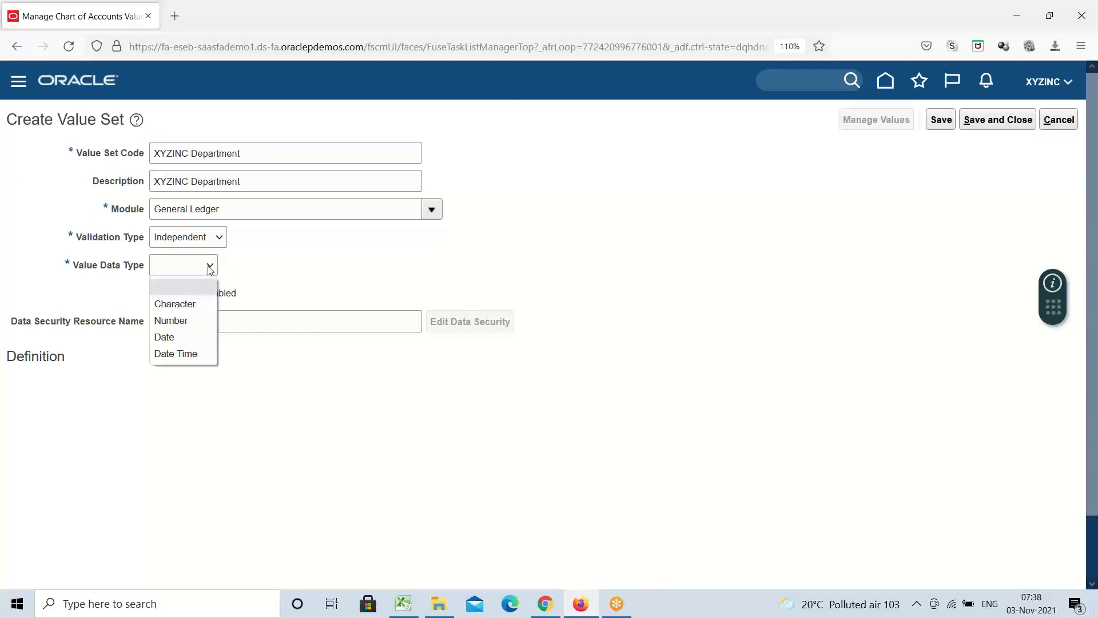
left_click(187, 310)
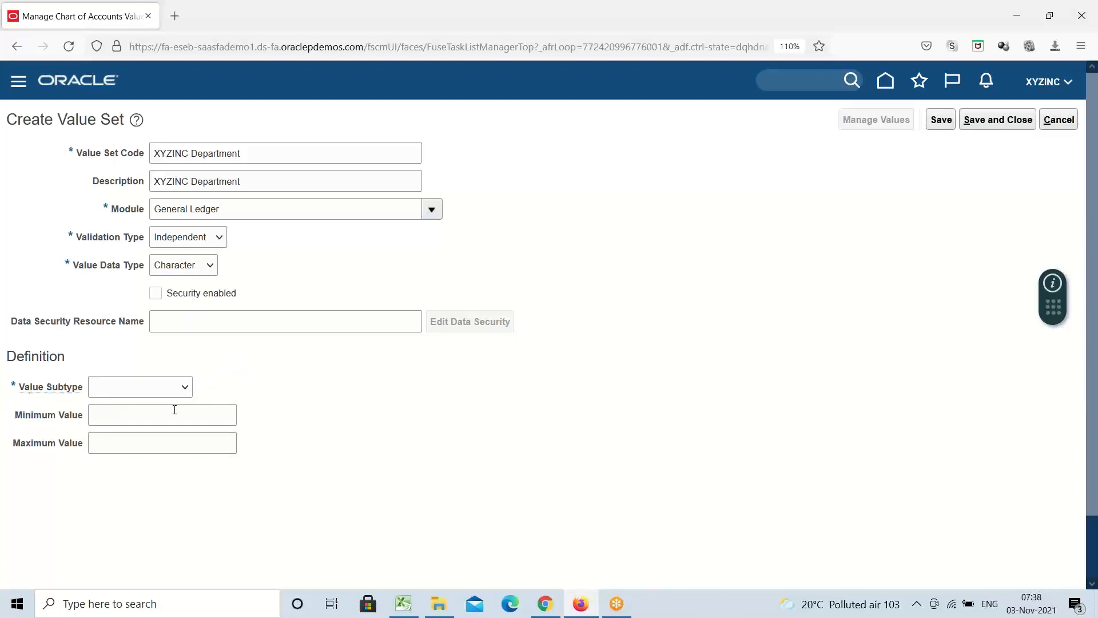
left_click(182, 387)
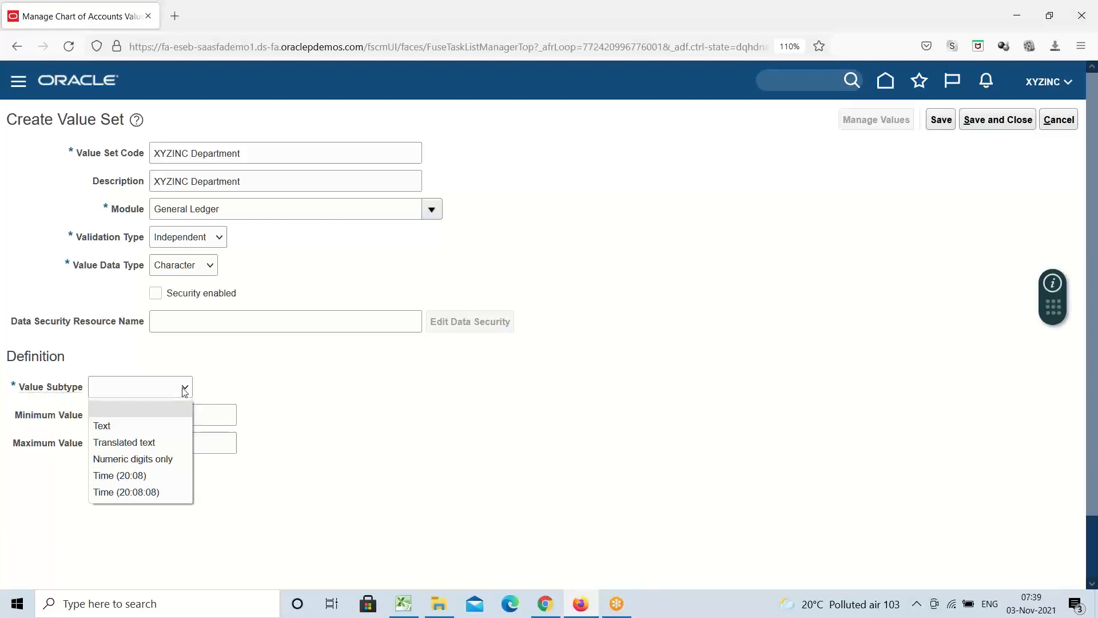
left_click(103, 426)
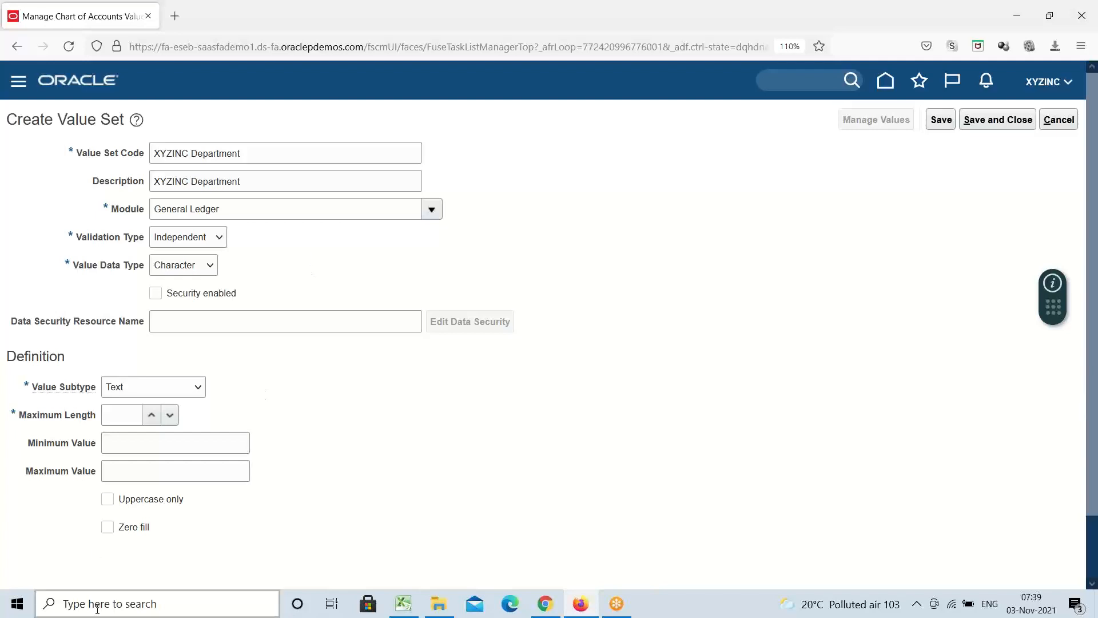
left_click(123, 405)
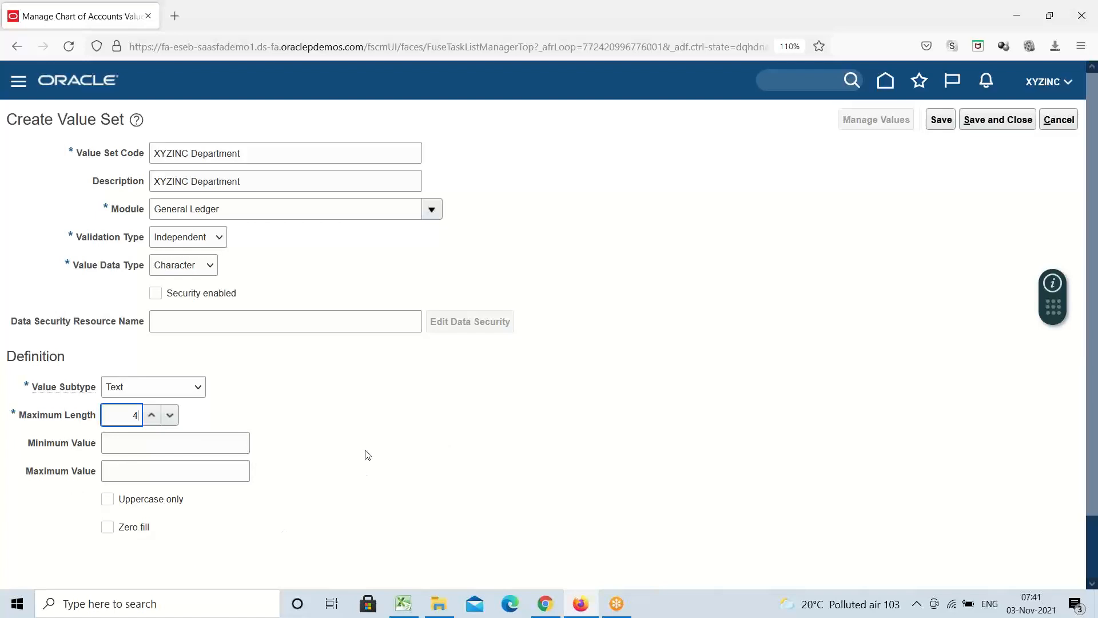
left_click(1009, 125)
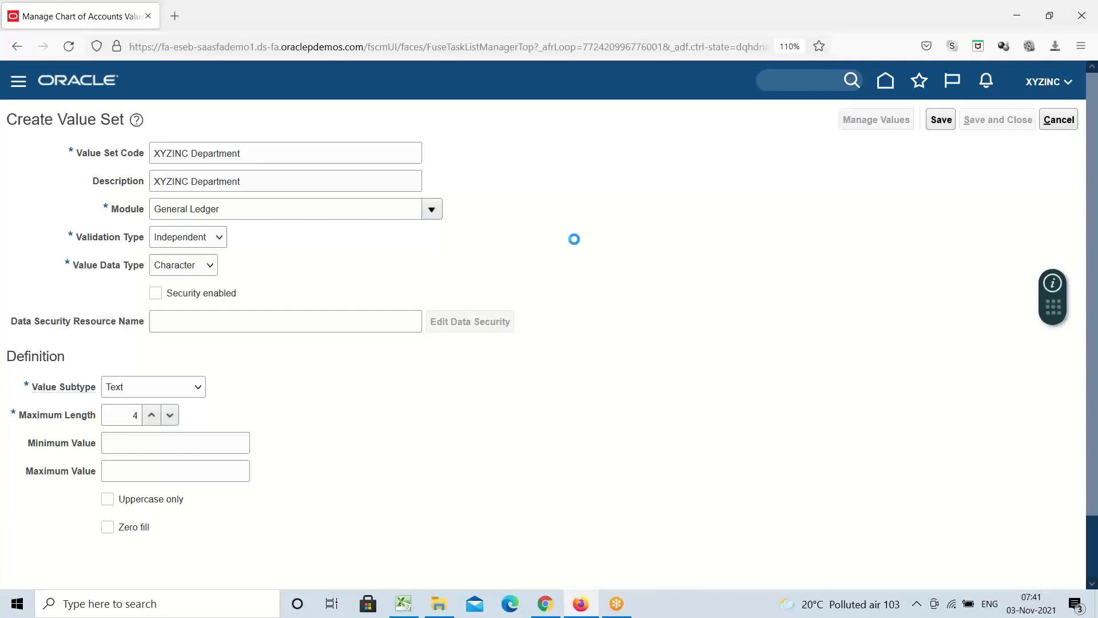
Switch to Excel and check the Account segment and the value set listed for it.
left_click(407, 609)
left_click(458, 258)
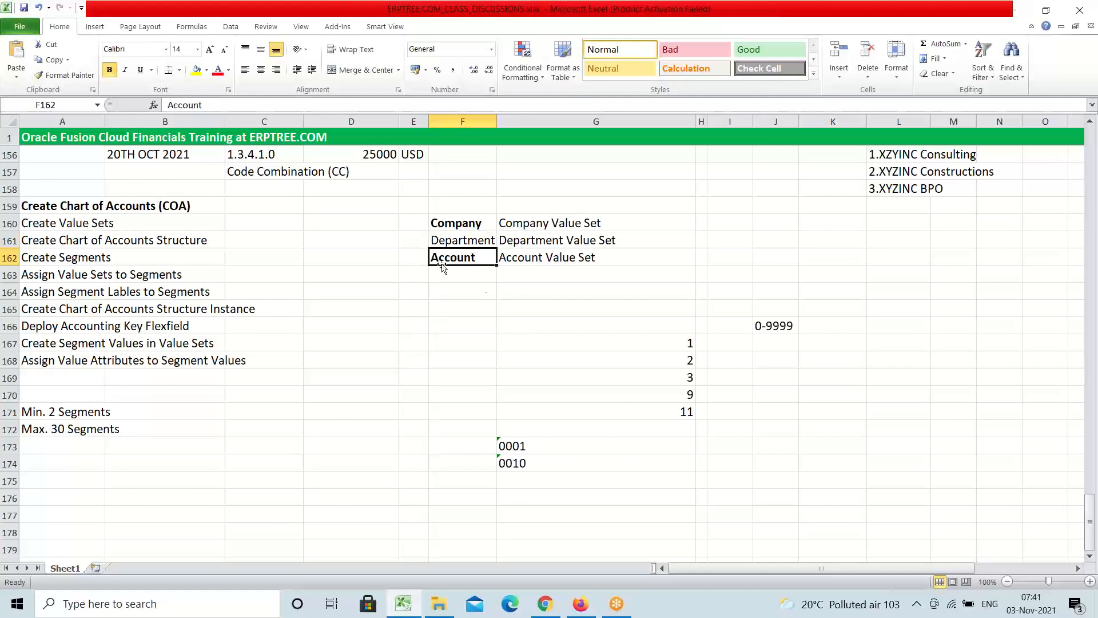
left_click(531, 257)
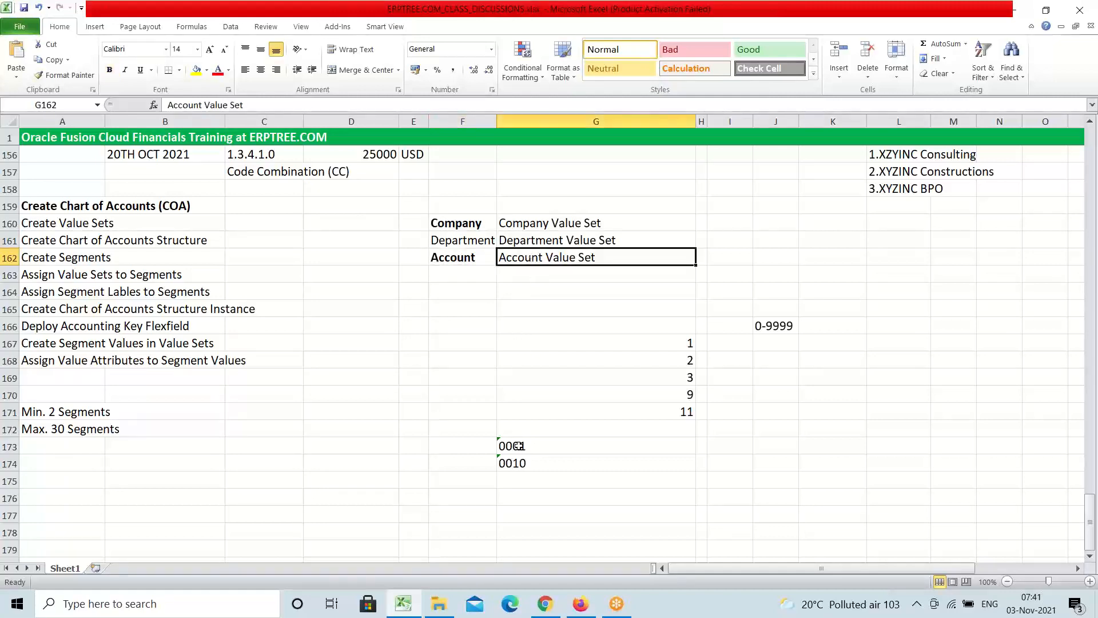
Return to Firefox and start a new value set with XYZINC Account as its code and description.
left_click(580, 606)
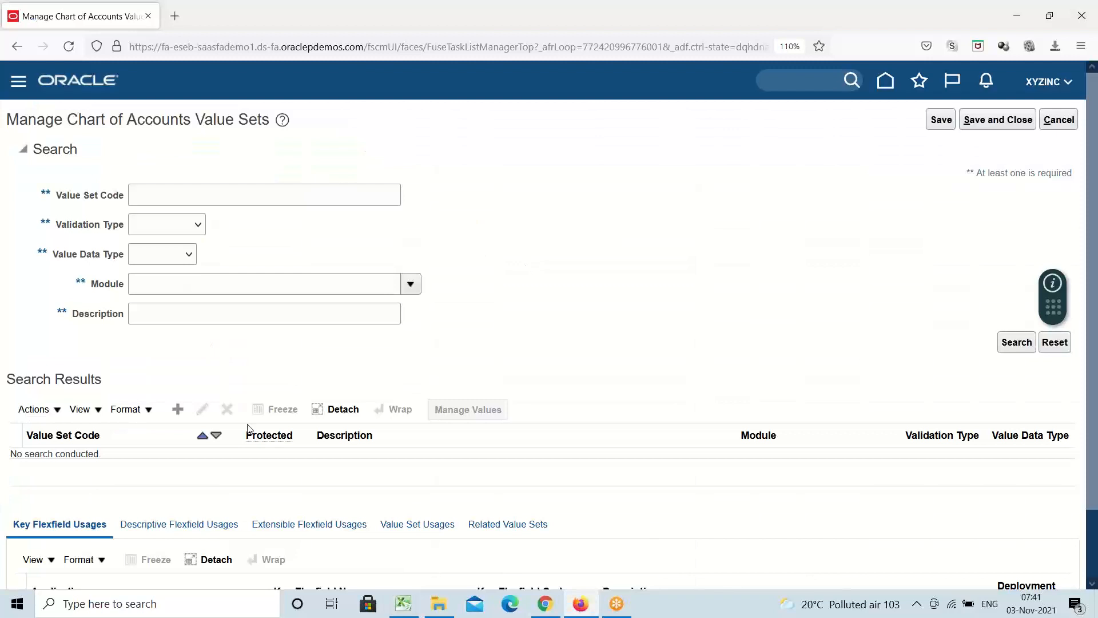
left_click(178, 410)
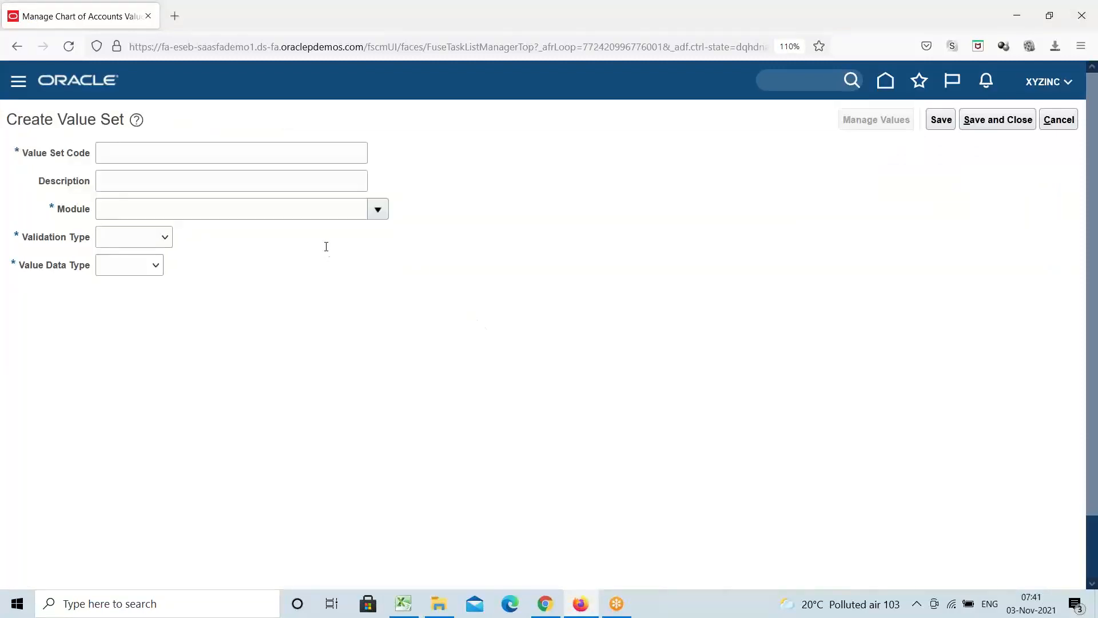
left_click(166, 147)
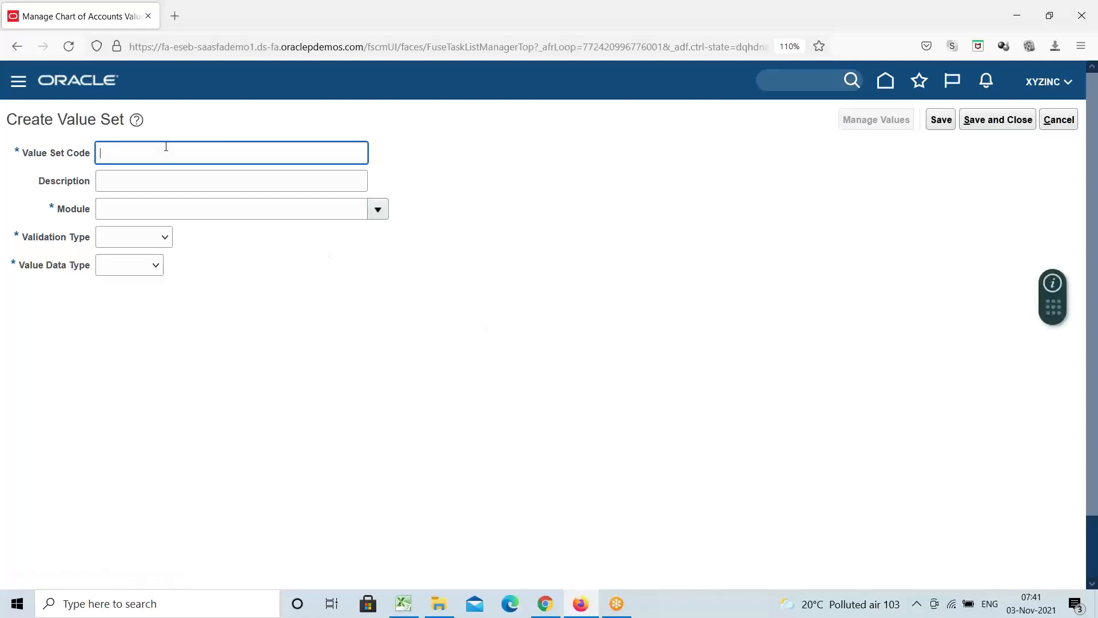
type("XYZINC Account")
key("Tab")
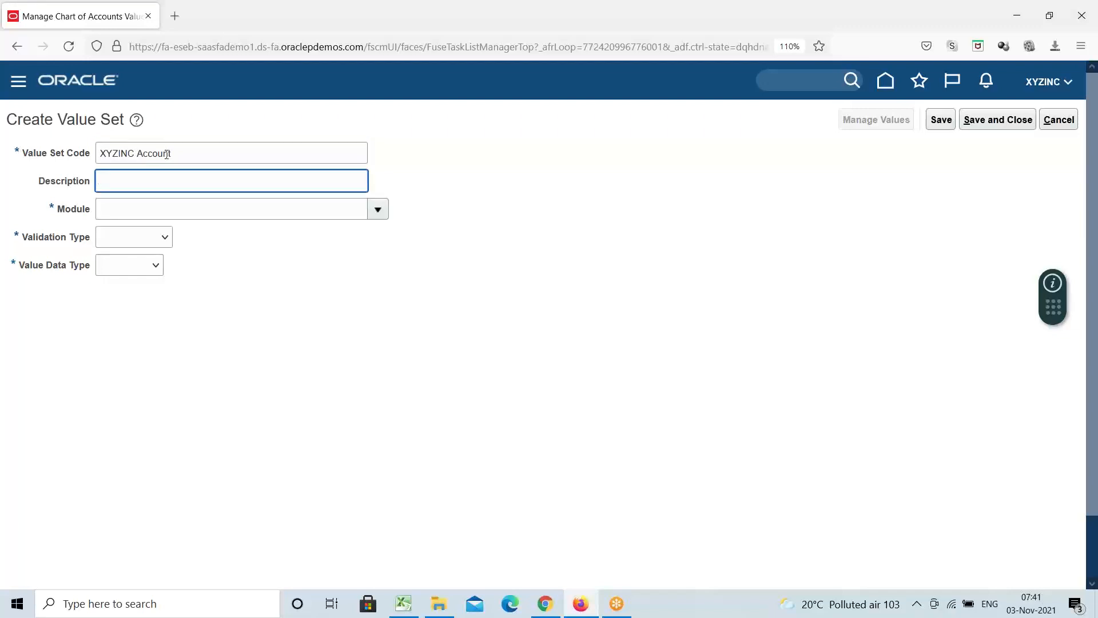
left_click_drag(201, 152, 2, 146)
key("ctrl+c")
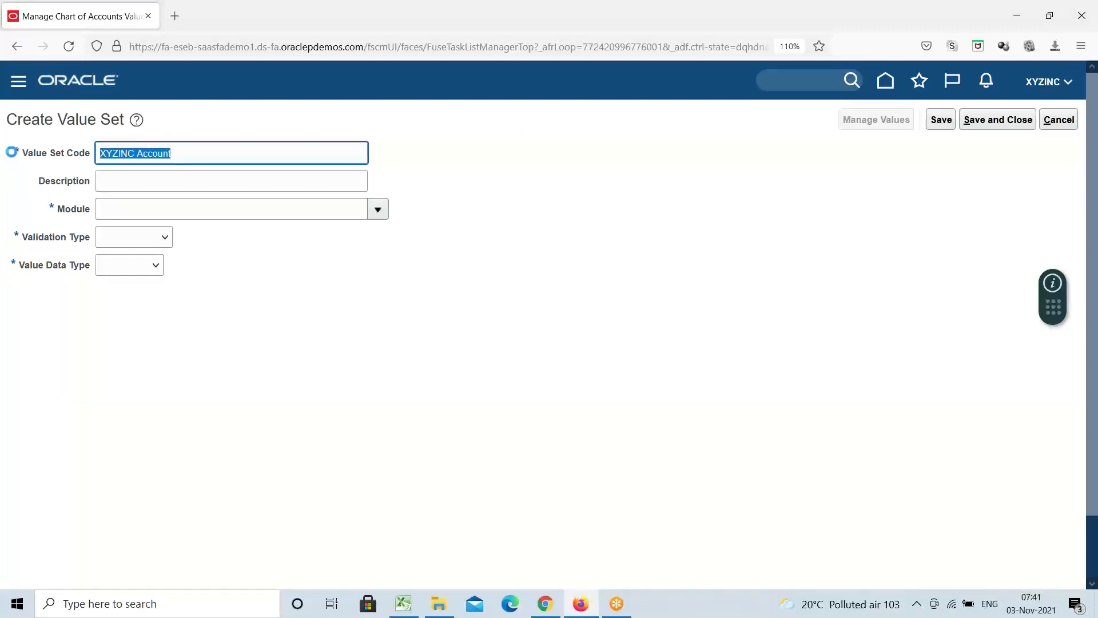
left_click(122, 180)
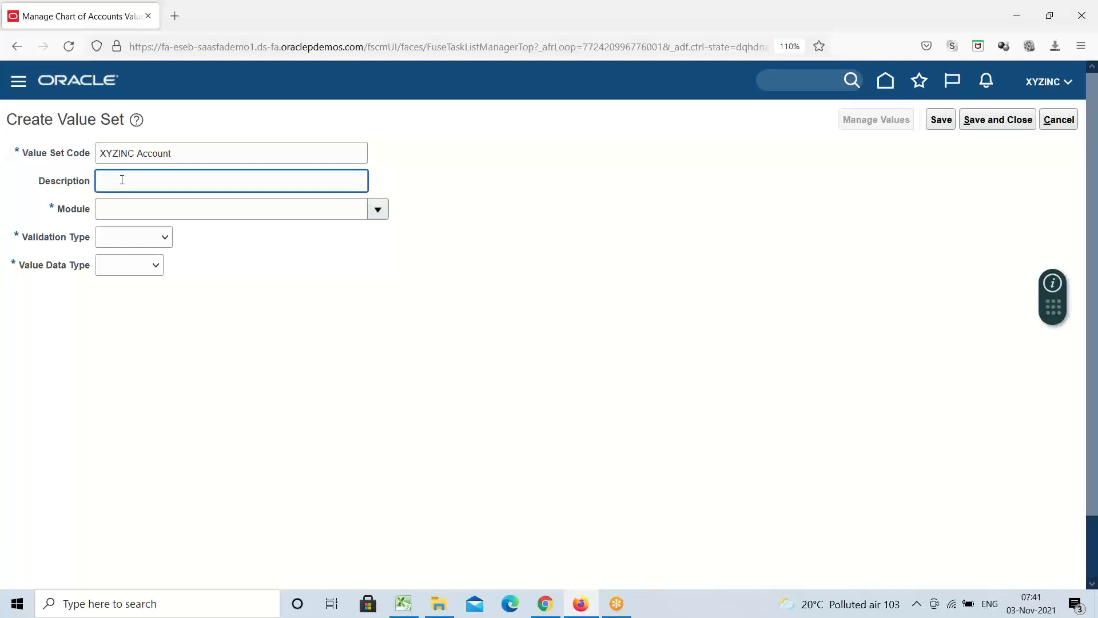
key("ctrl+v")
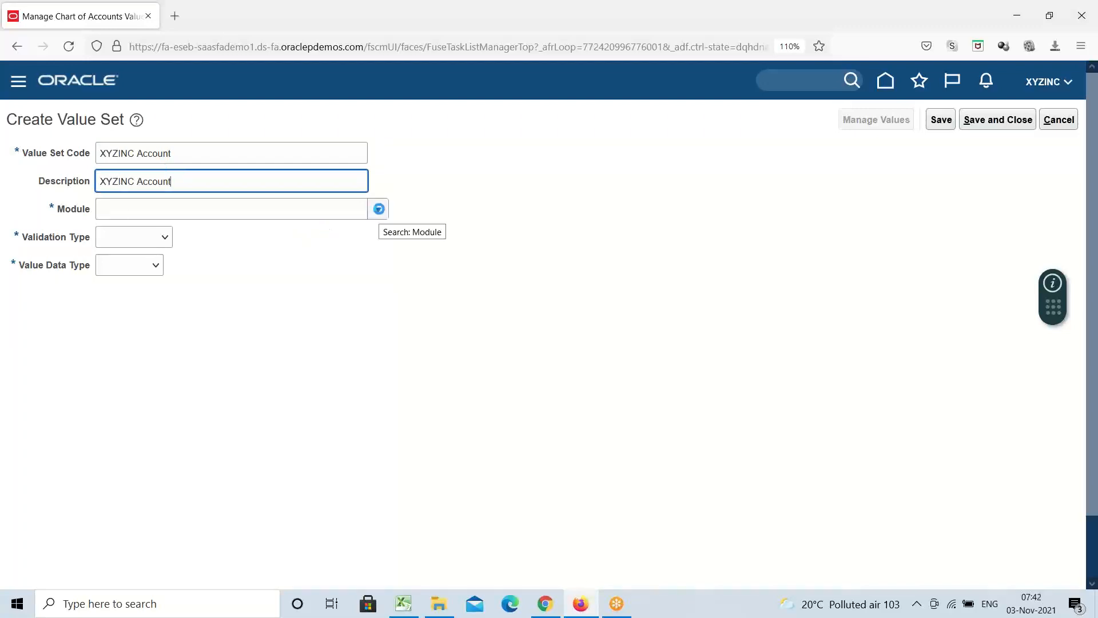
Assign the XYZINC Account value set to the General Ledger module with Independent validation.
left_click(377, 210)
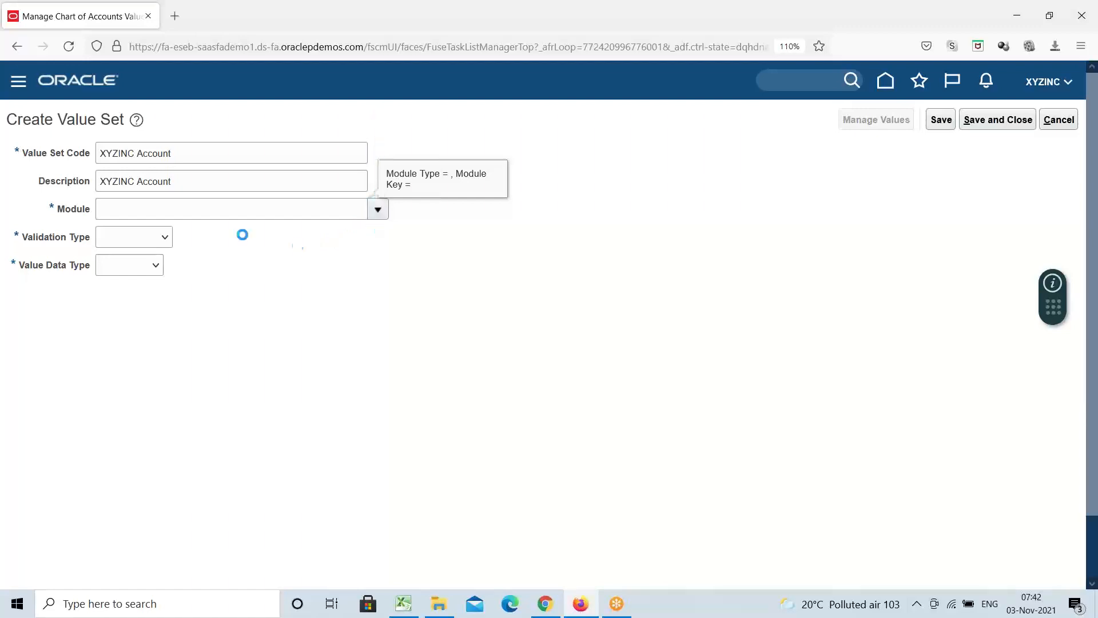
left_click(378, 210)
left_click(206, 179)
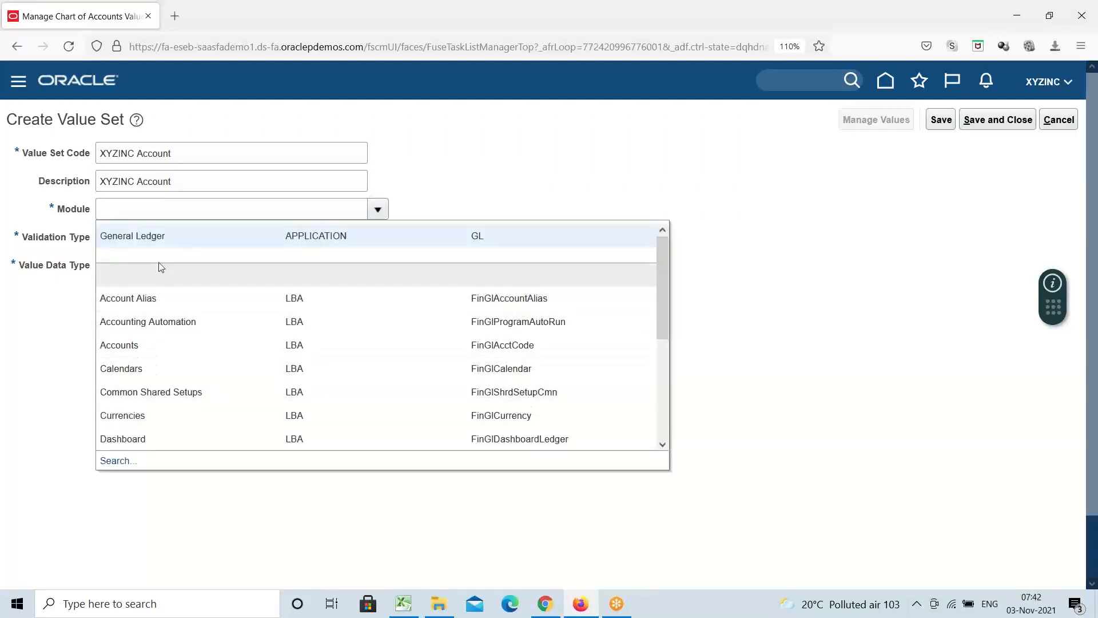
left_click(145, 236)
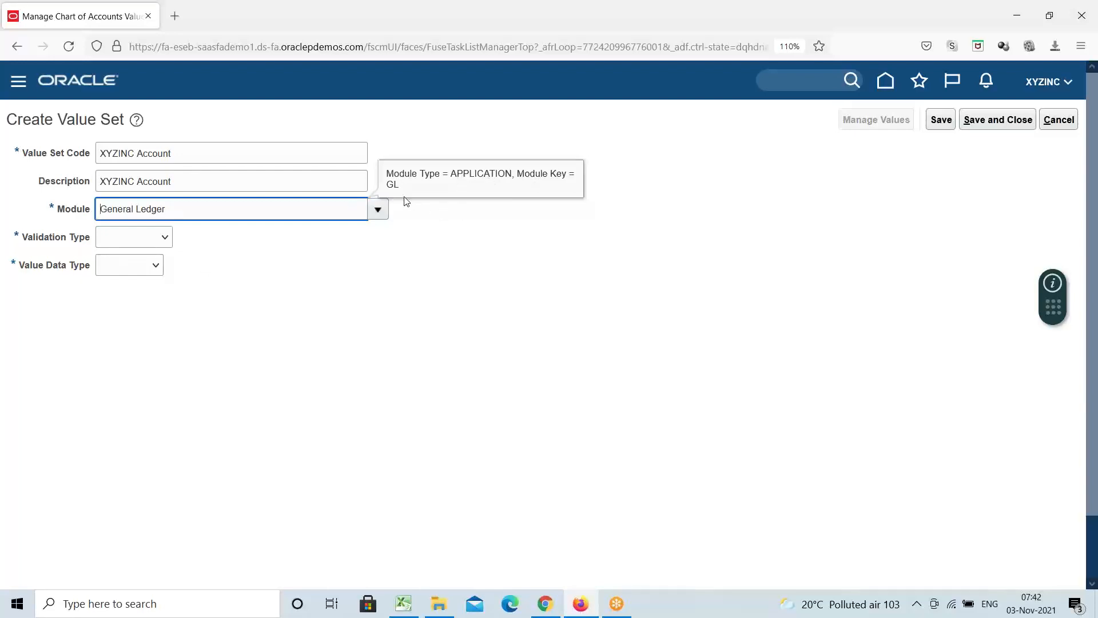
double_click(393, 184)
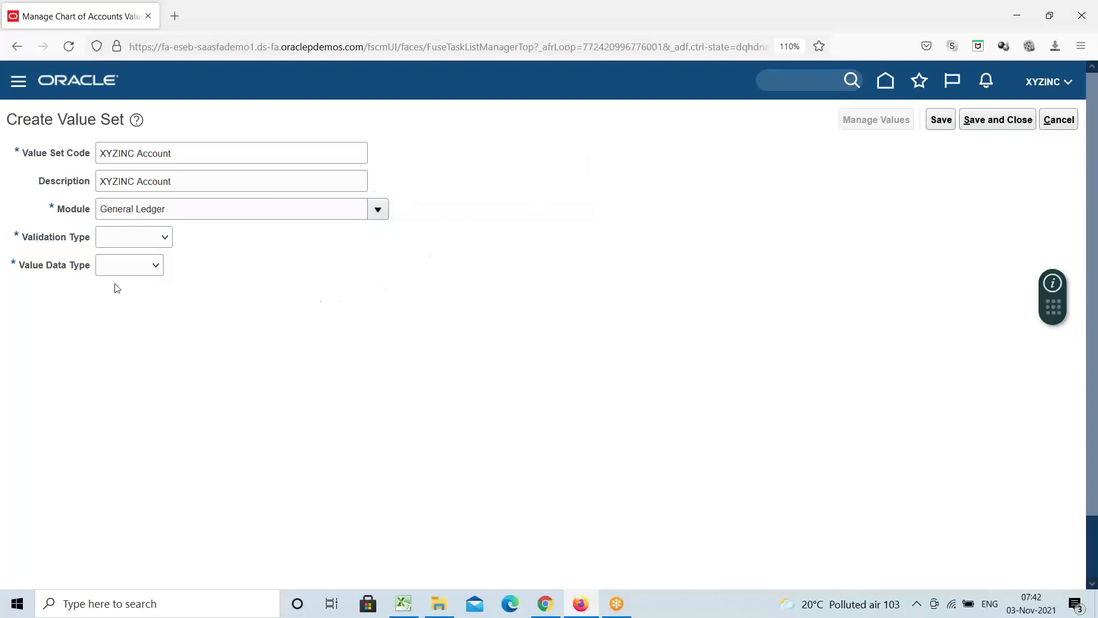
left_click(164, 238)
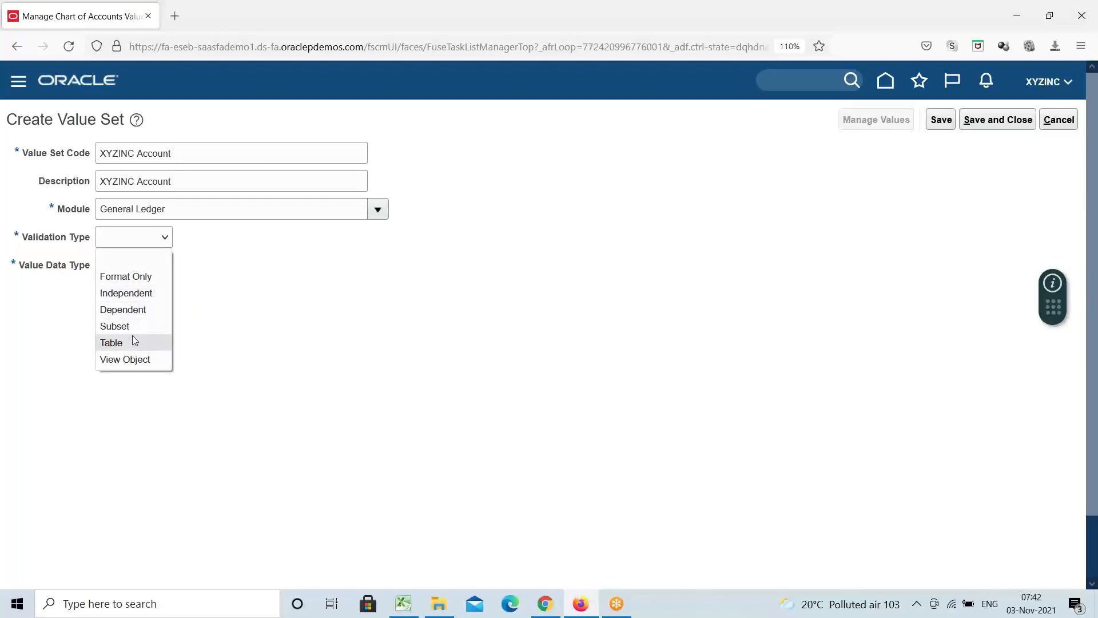
left_click(145, 293)
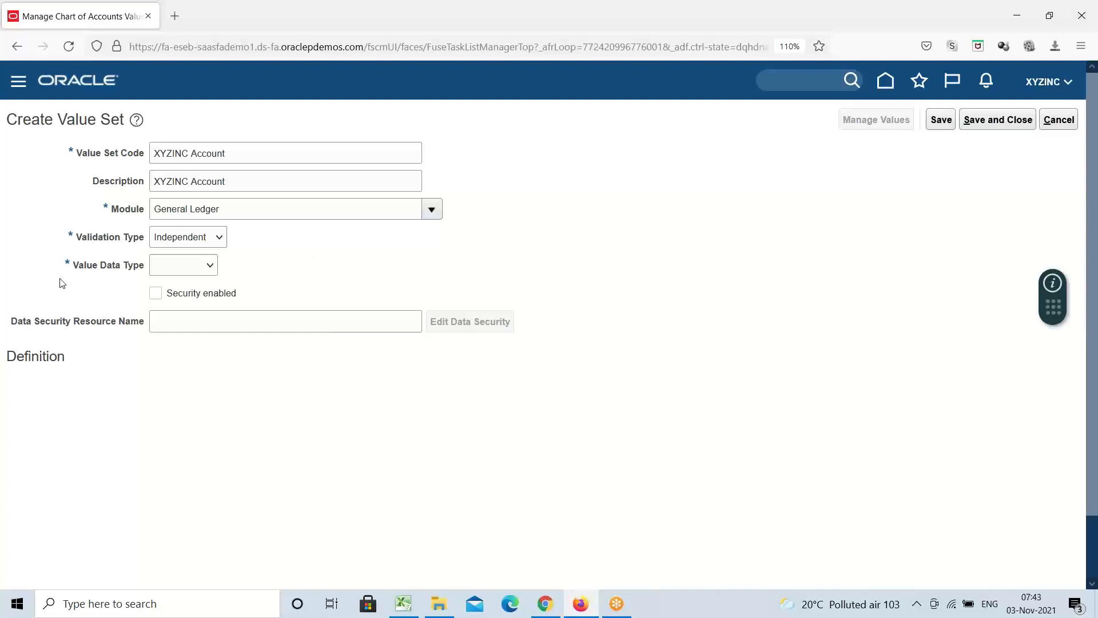
Define the Account values as Character data with subtype Text and maximum length 4, and save and close the value set.
left_click(211, 266)
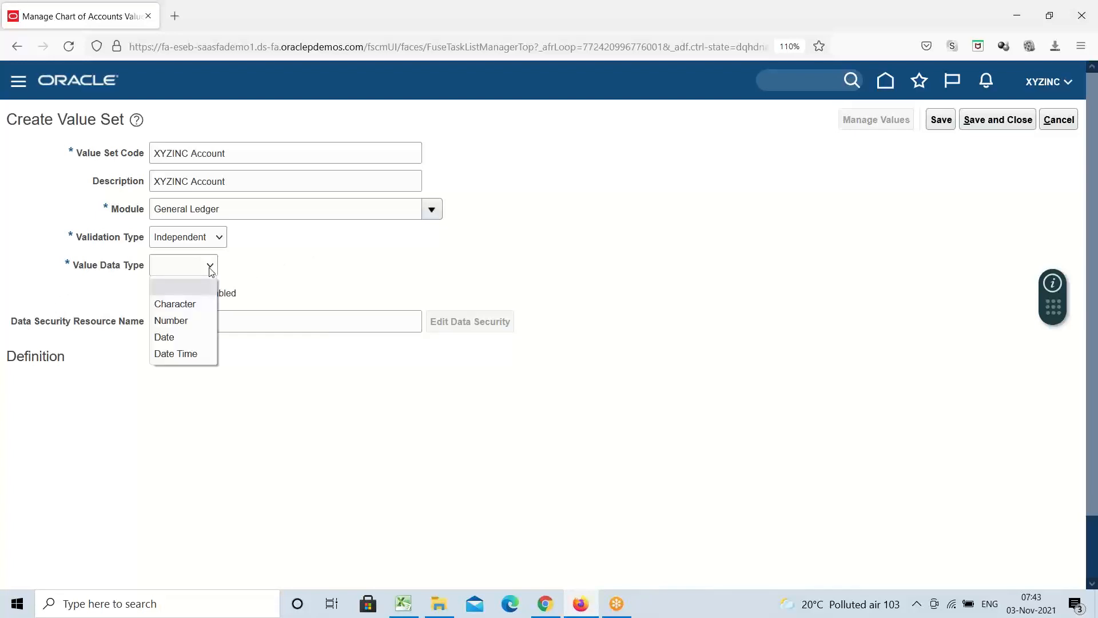
left_click(188, 309)
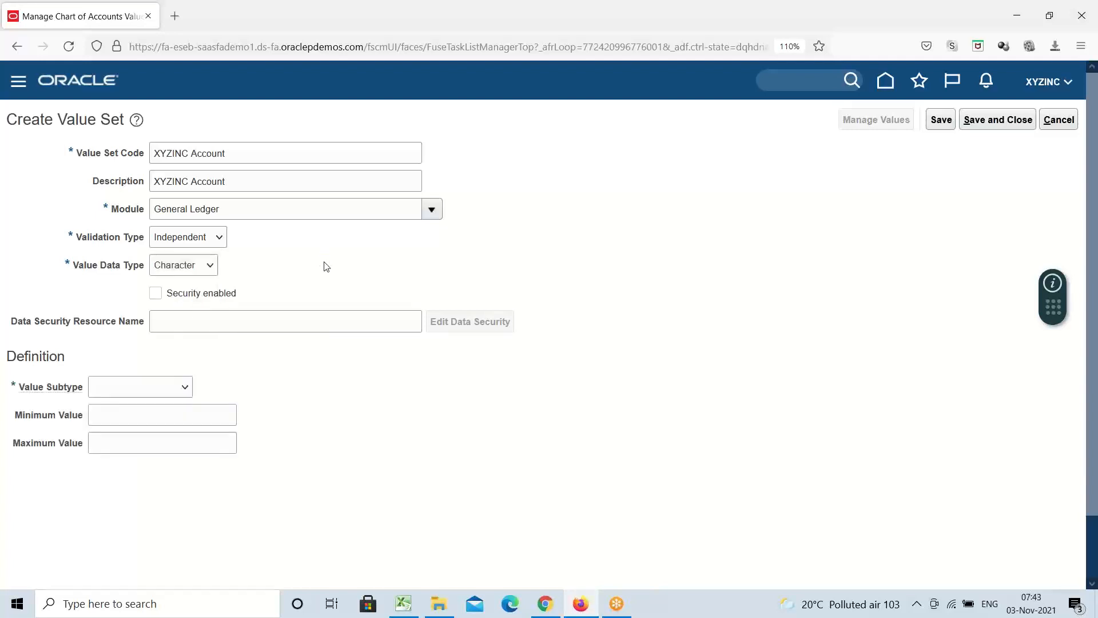
left_click(148, 389)
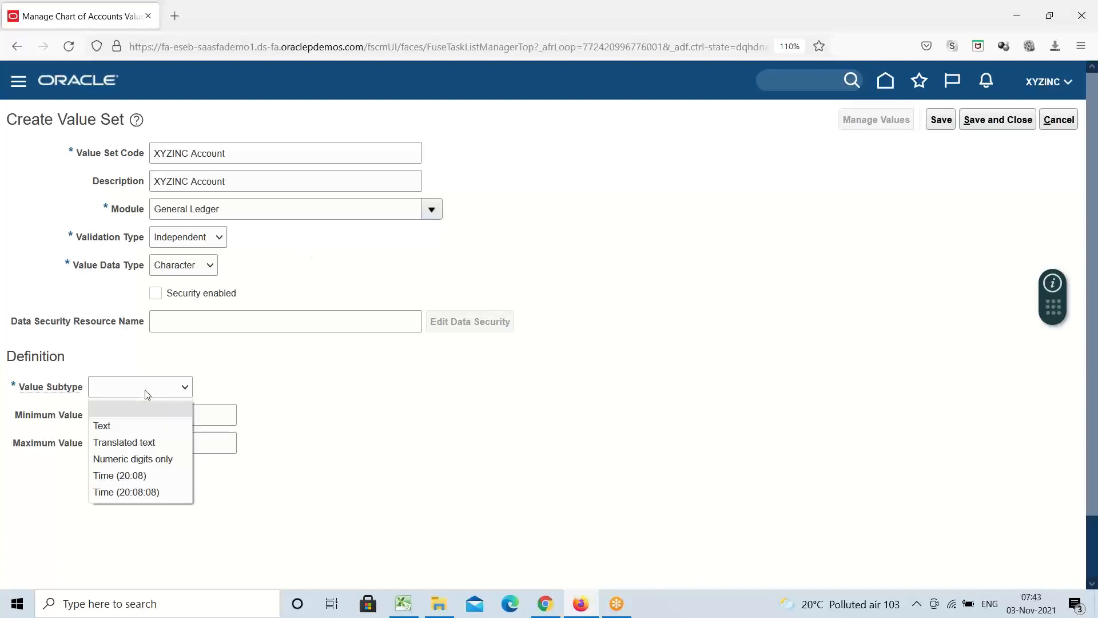
left_click(110, 428)
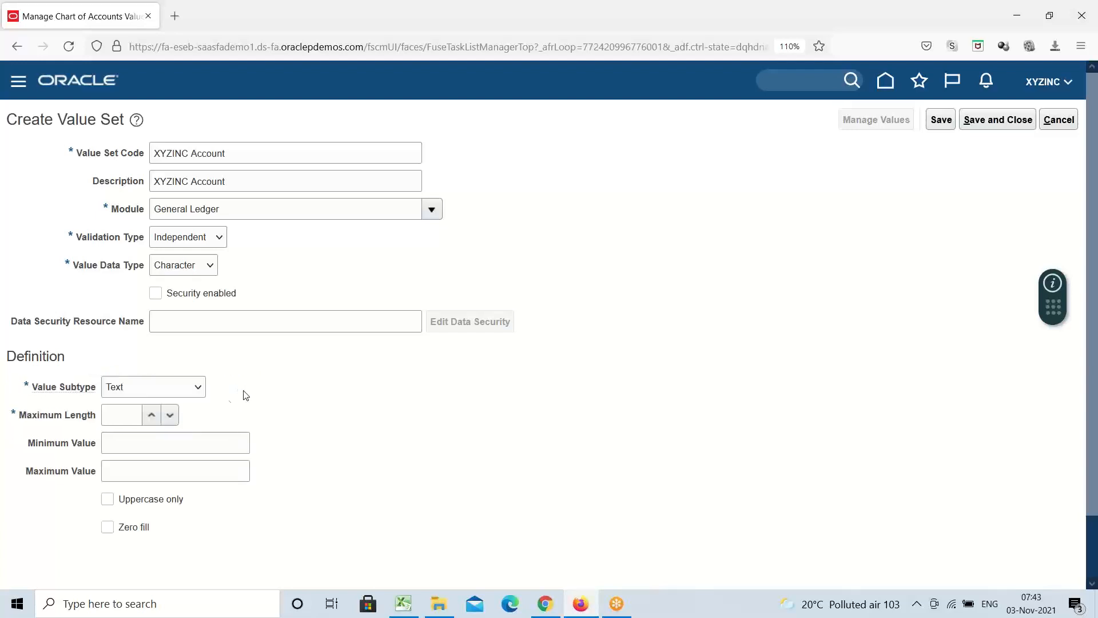
left_click(116, 411)
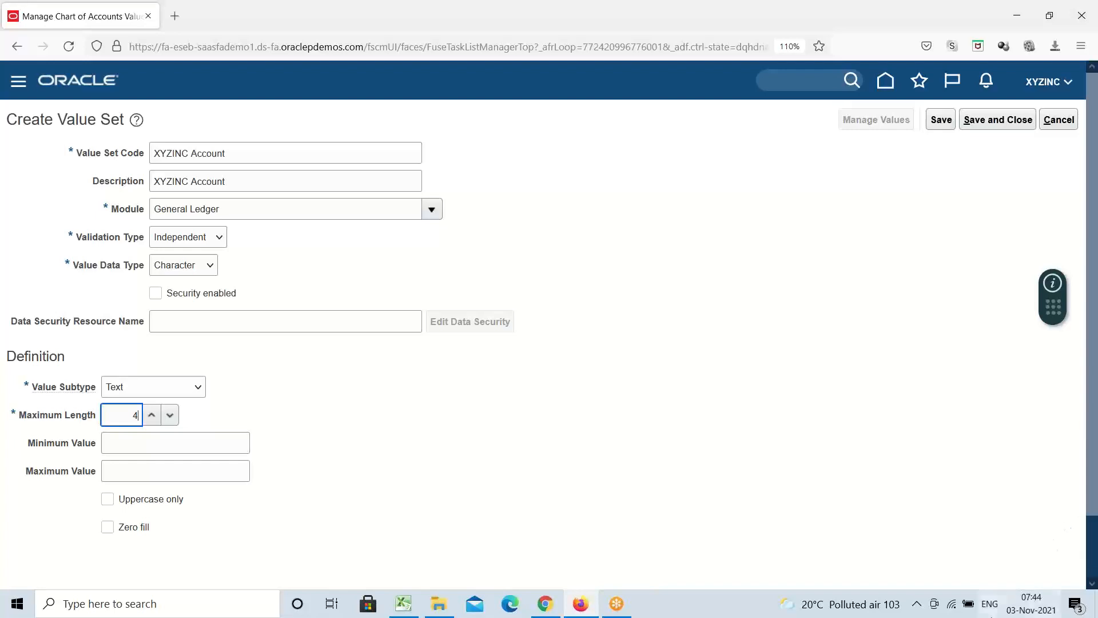
left_click(339, 400)
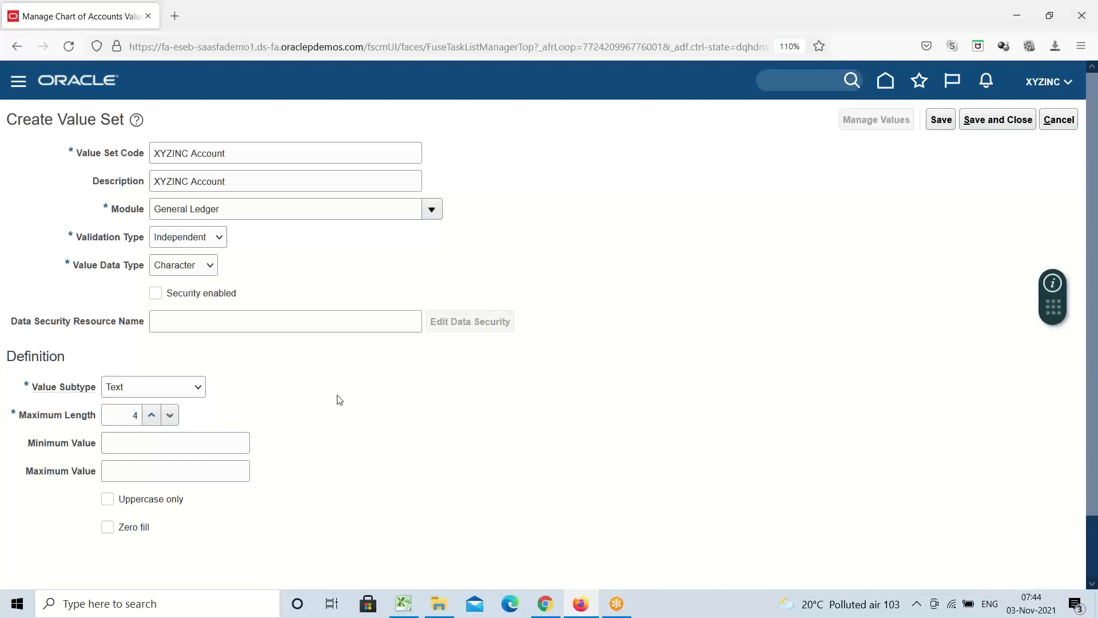
left_click(122, 417)
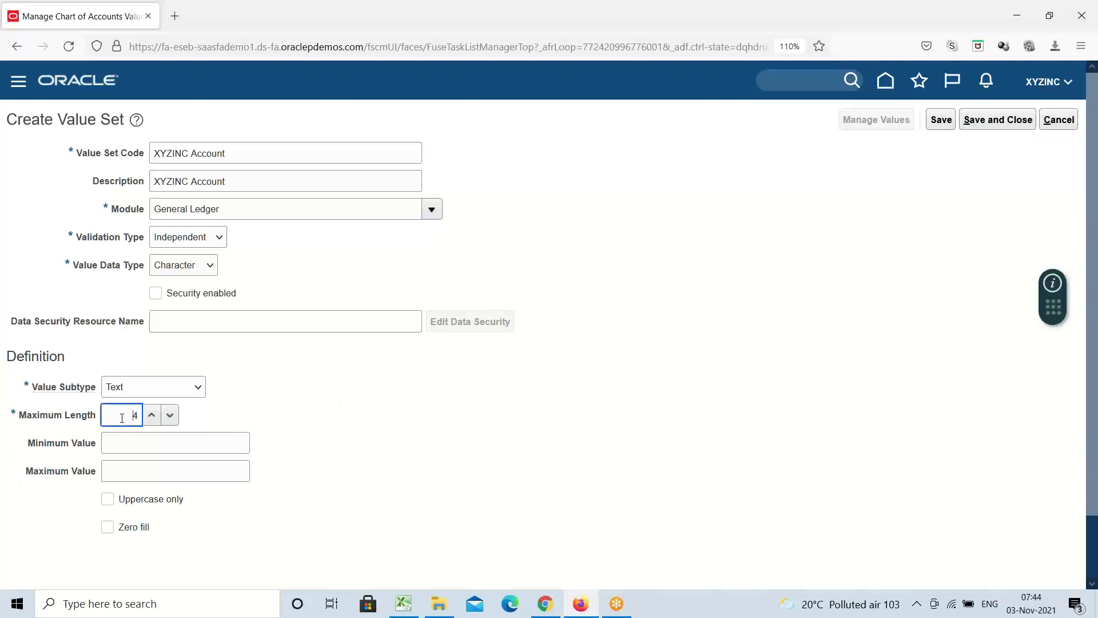
left_click(485, 447)
left_click(990, 119)
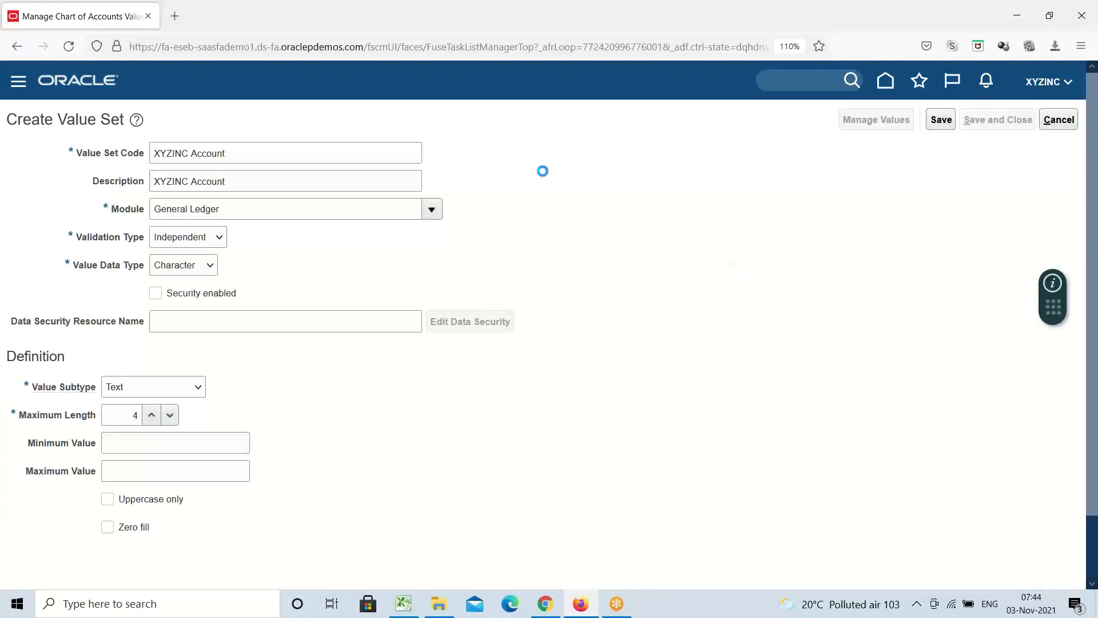
Switch to Excel and enter Done in C160 beside Create Value Sets.
left_click(404, 603)
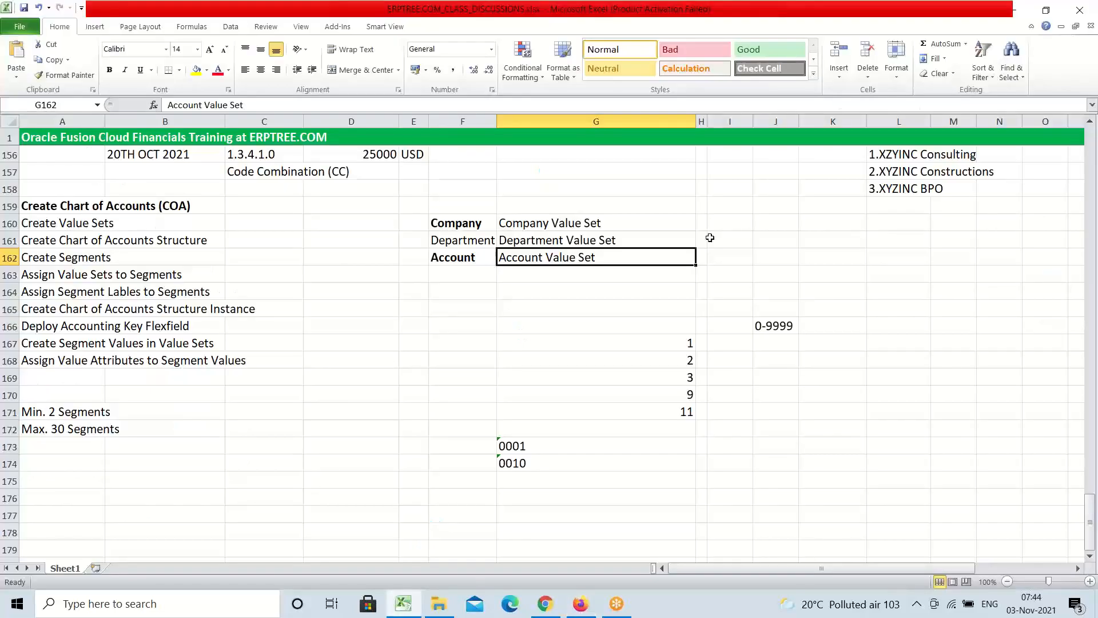
left_click_drag(451, 223, 546, 257)
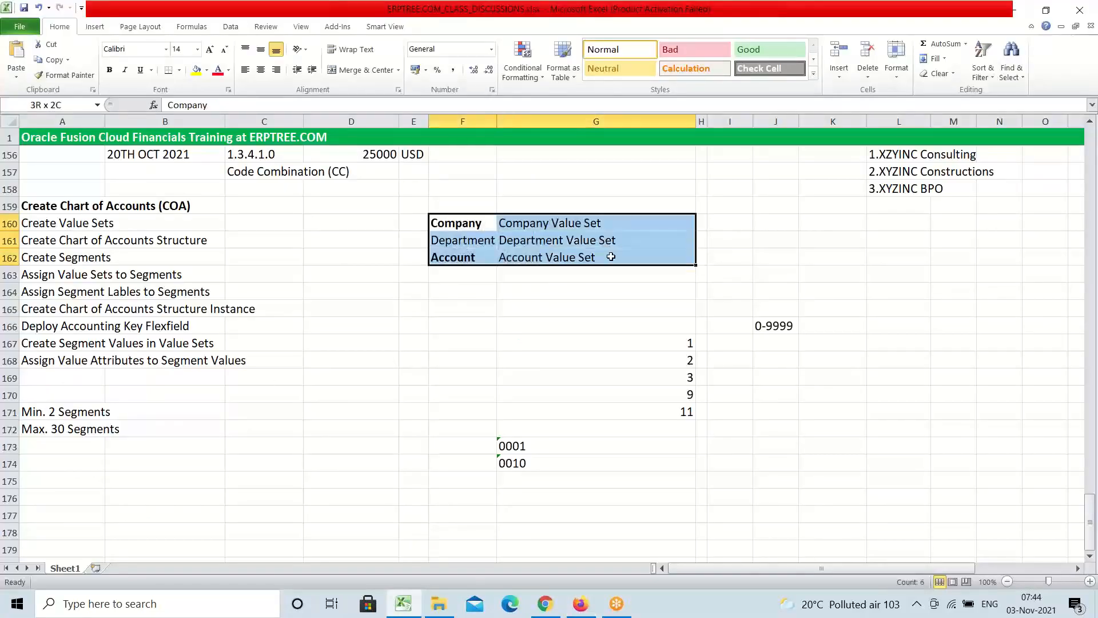
left_click(229, 225)
type("Done")
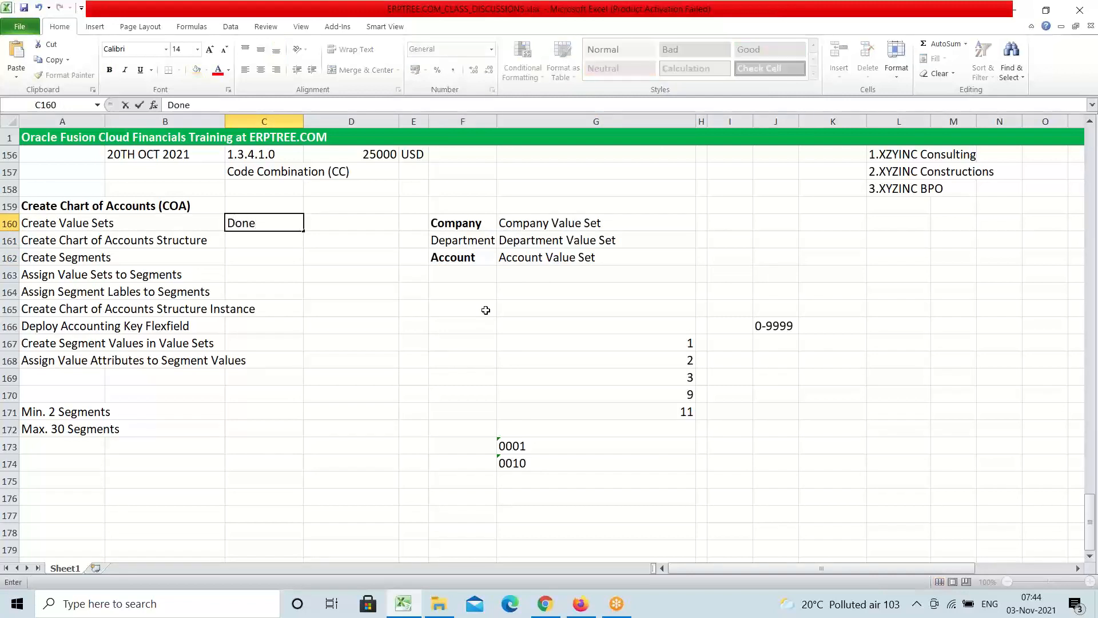
key("ctrl+Return")
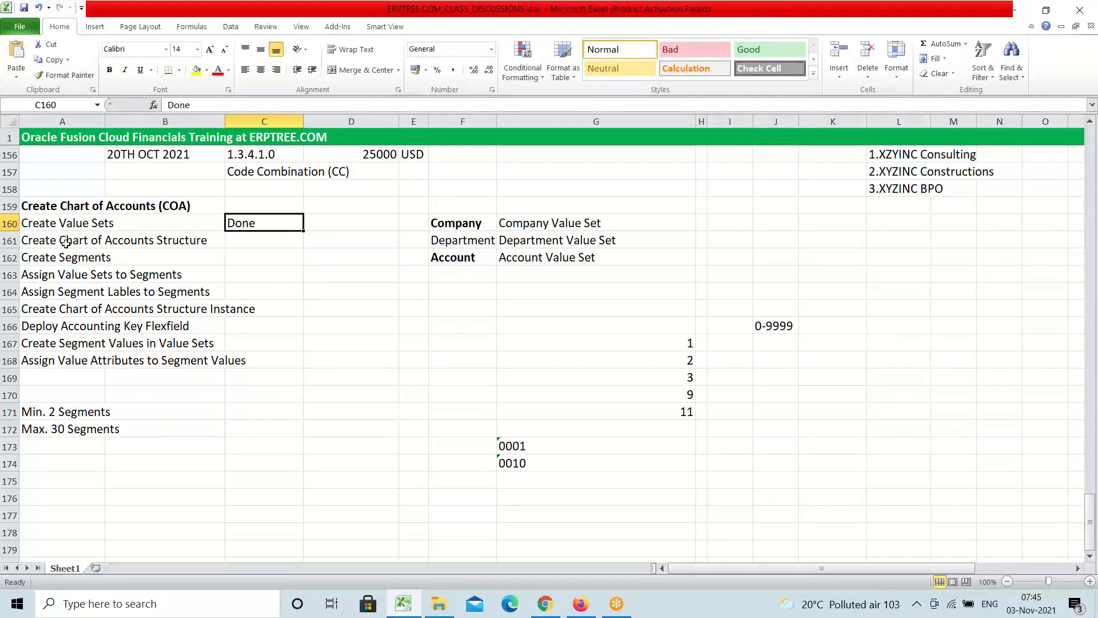
Return to Firefox and save and close the Manage Chart of Accounts Value Sets page.
left_click(45, 235)
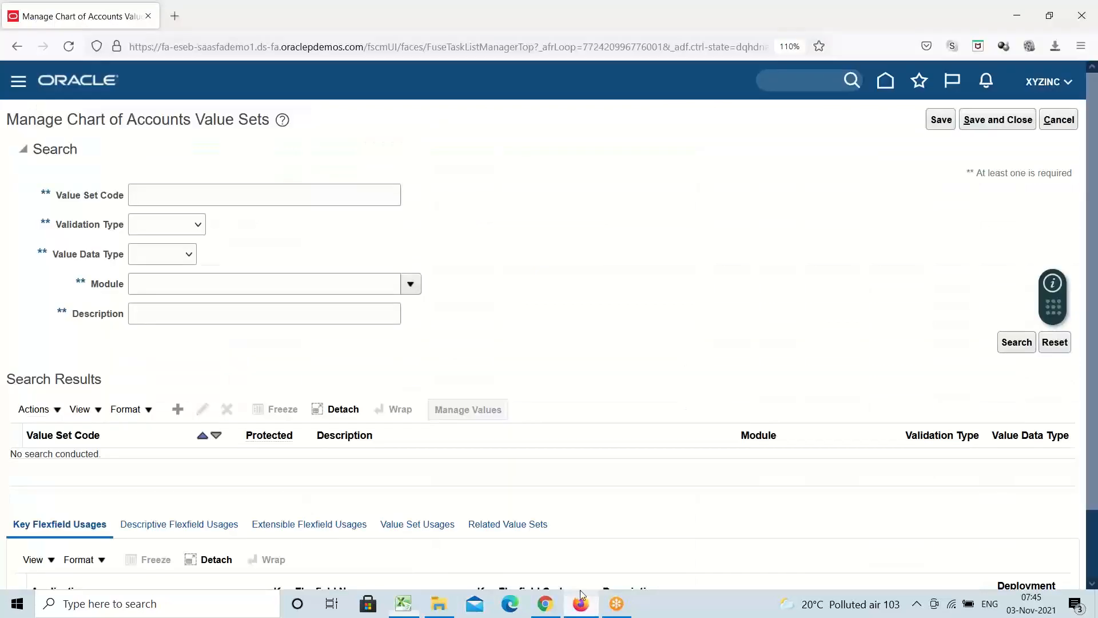
key("alt+Tab")
left_click(998, 121)
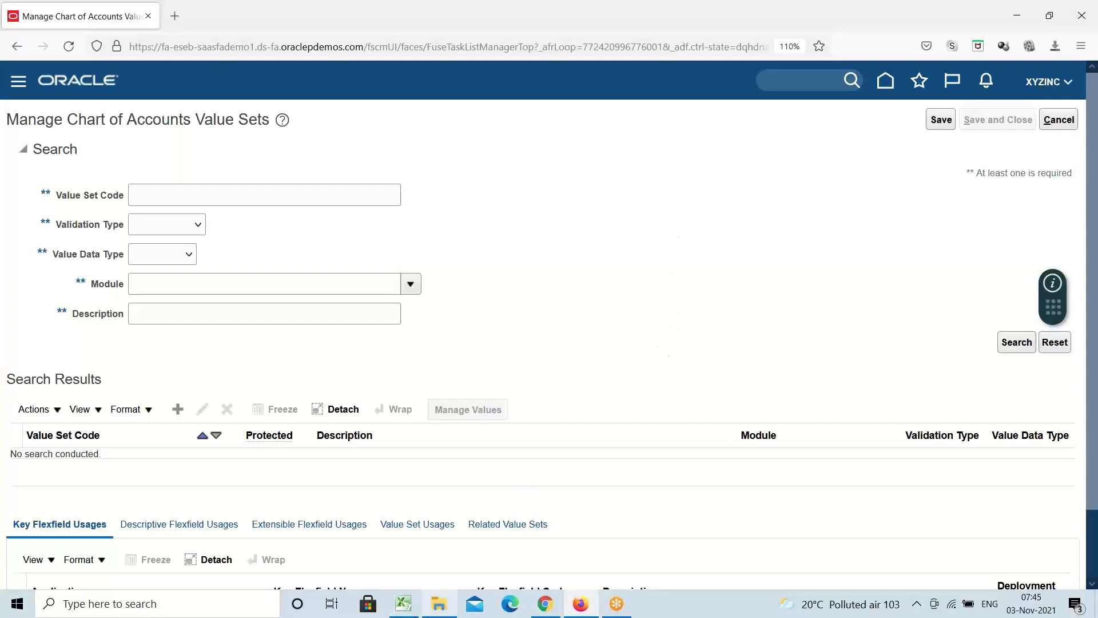
Switch to Excel and review the structure, segment, value set and label assignment tasks against the Company, Department and Account list.
left_click(403, 604)
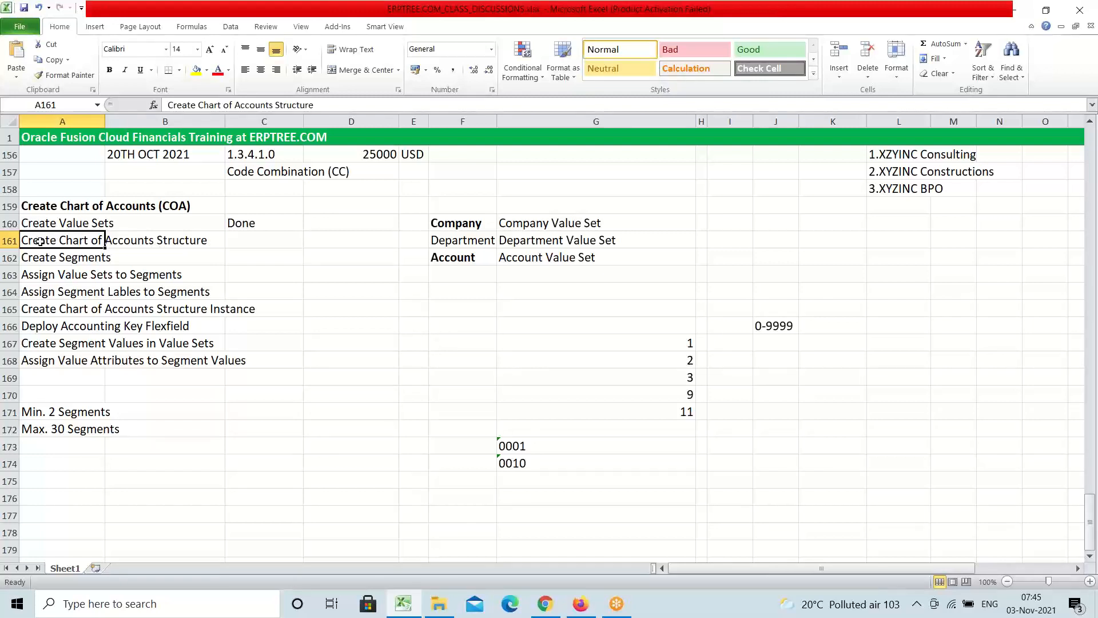
left_click_drag(38, 239, 173, 239)
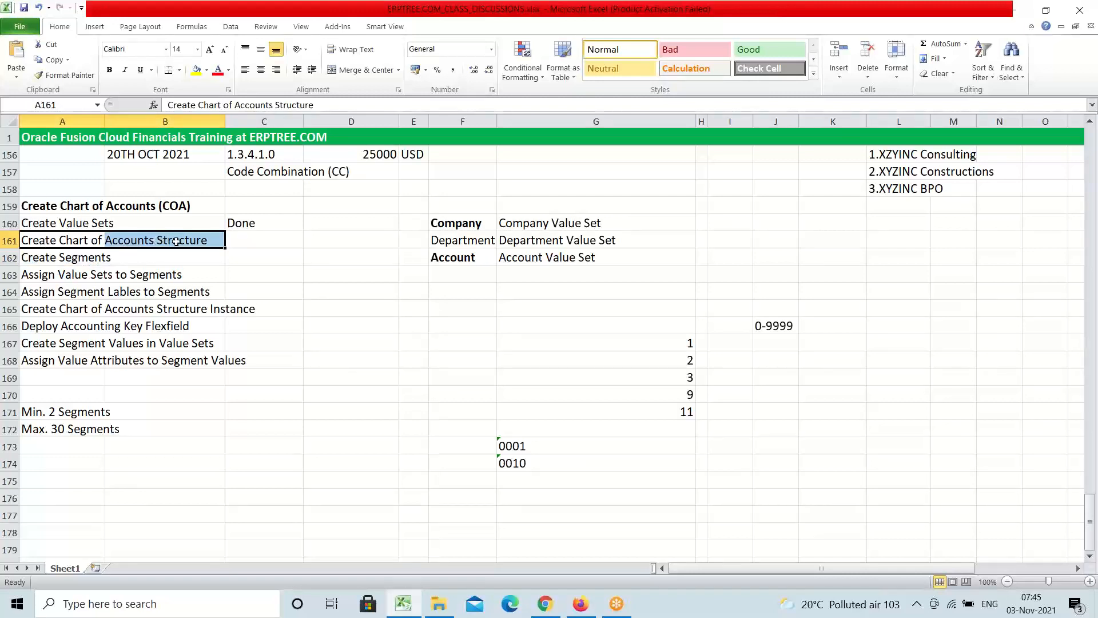
left_click(44, 260)
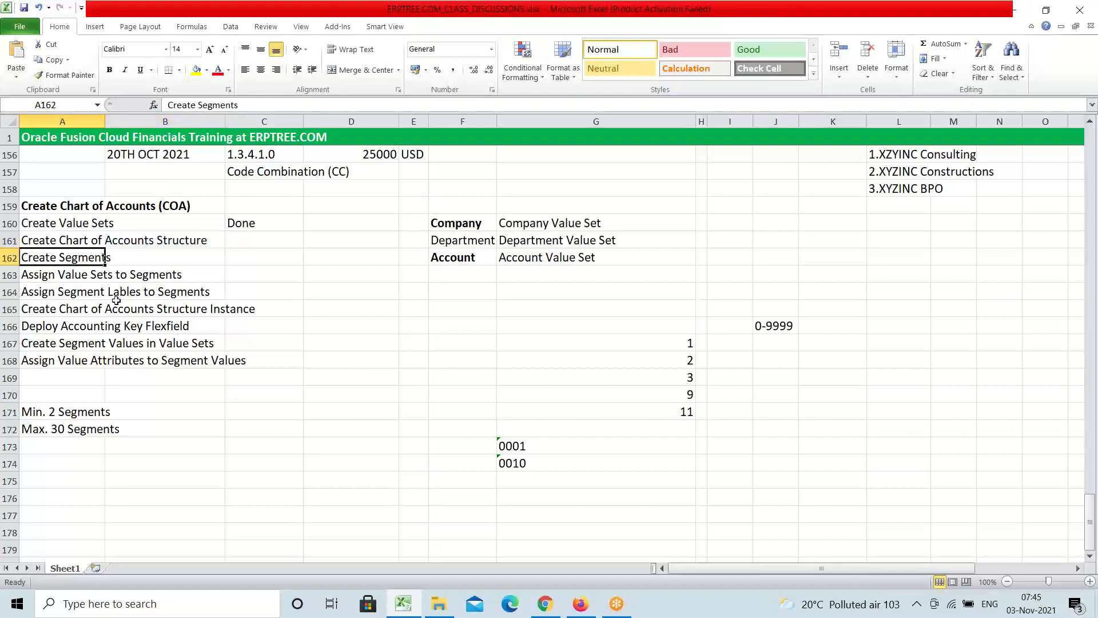
left_click_drag(30, 278, 165, 279)
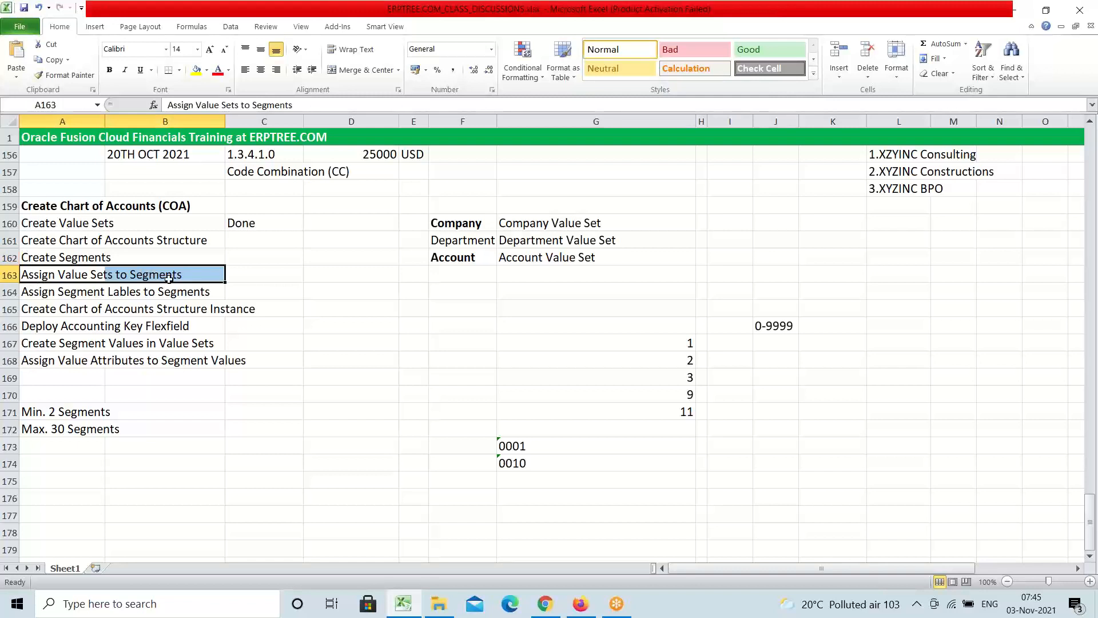
left_click(576, 228)
left_click_drag(576, 228, 597, 257)
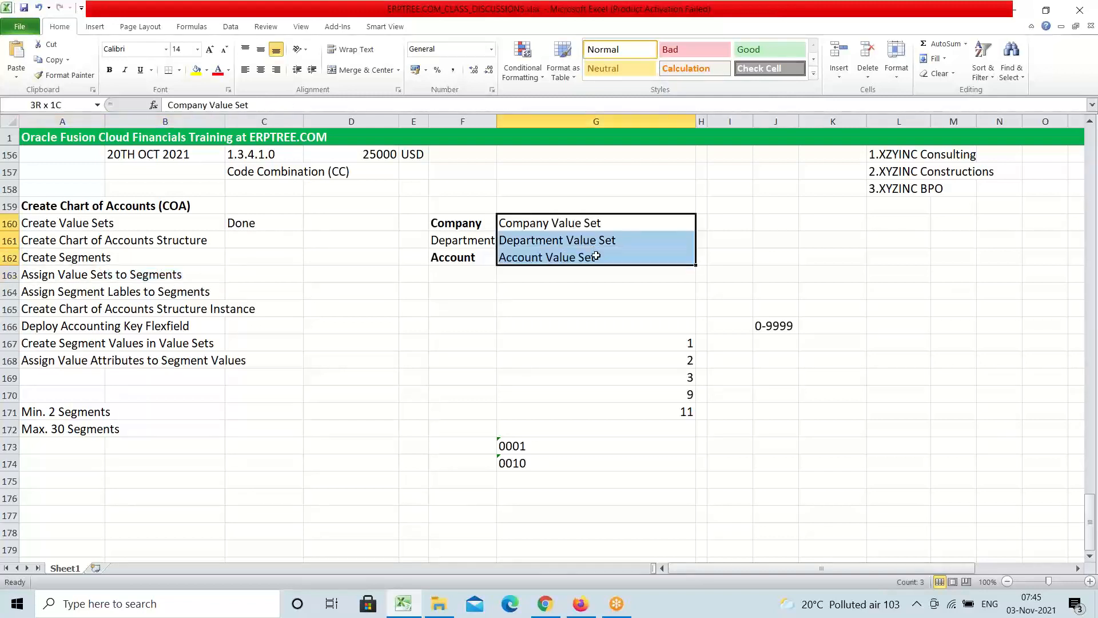
left_click_drag(458, 226, 469, 257)
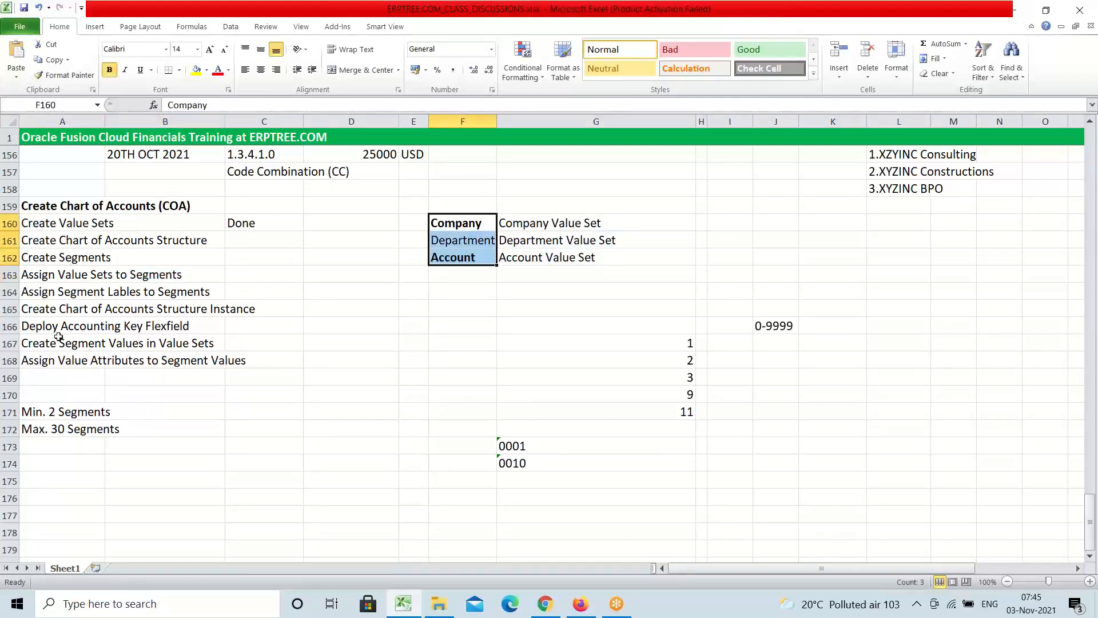
left_click(34, 257)
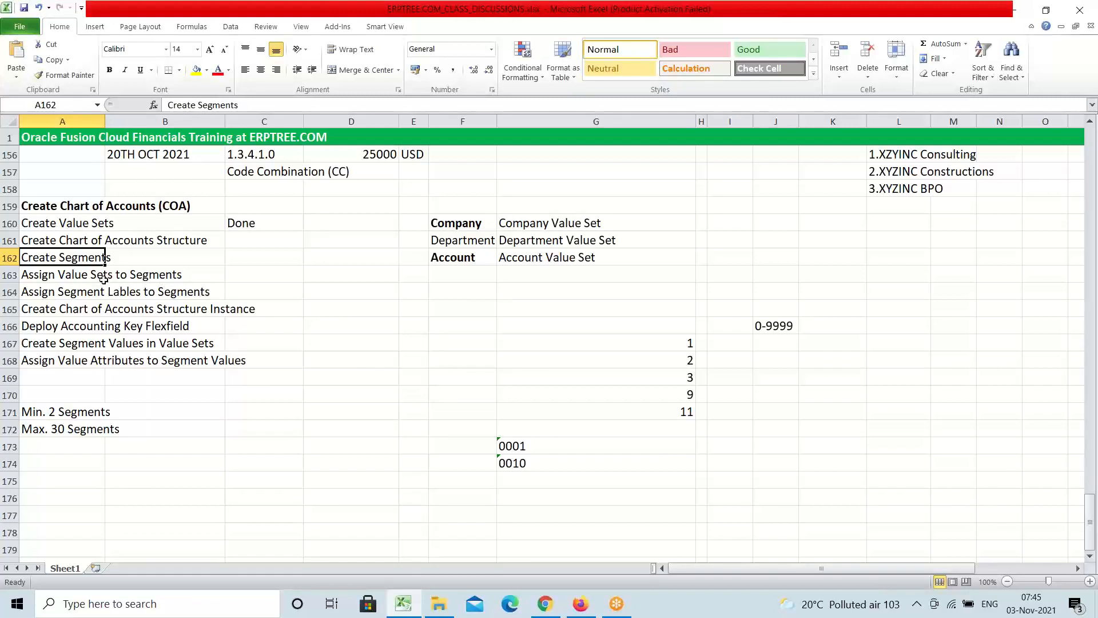
left_click_drag(49, 240, 173, 288)
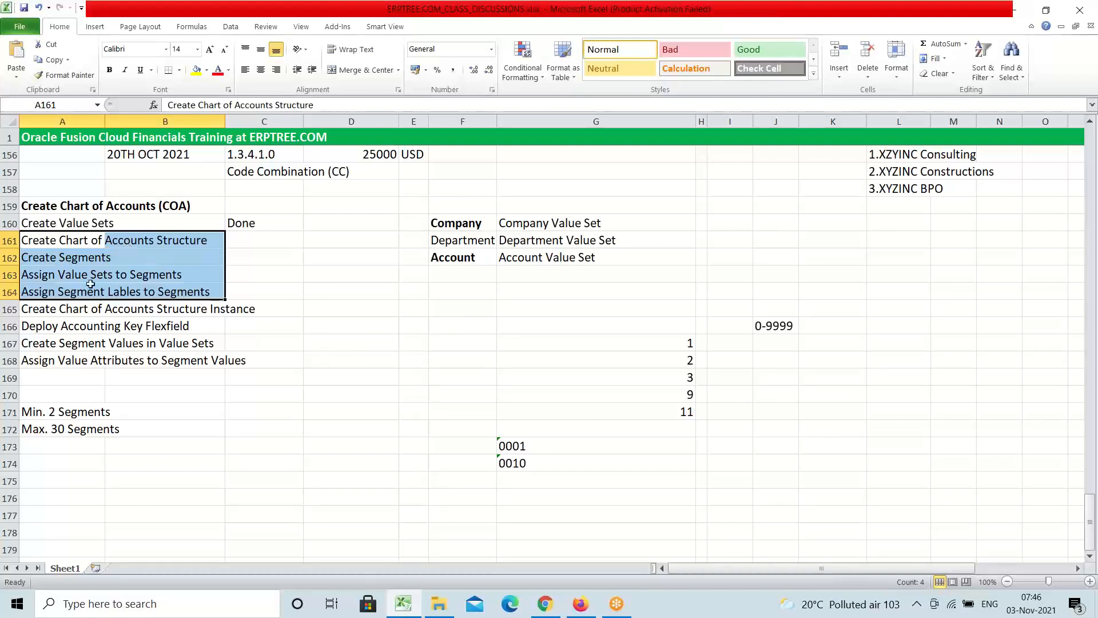
Return to Firefox and open the Manage Chart of Accounts Structures task from the XYZINC Implementation Project.
left_click(581, 610)
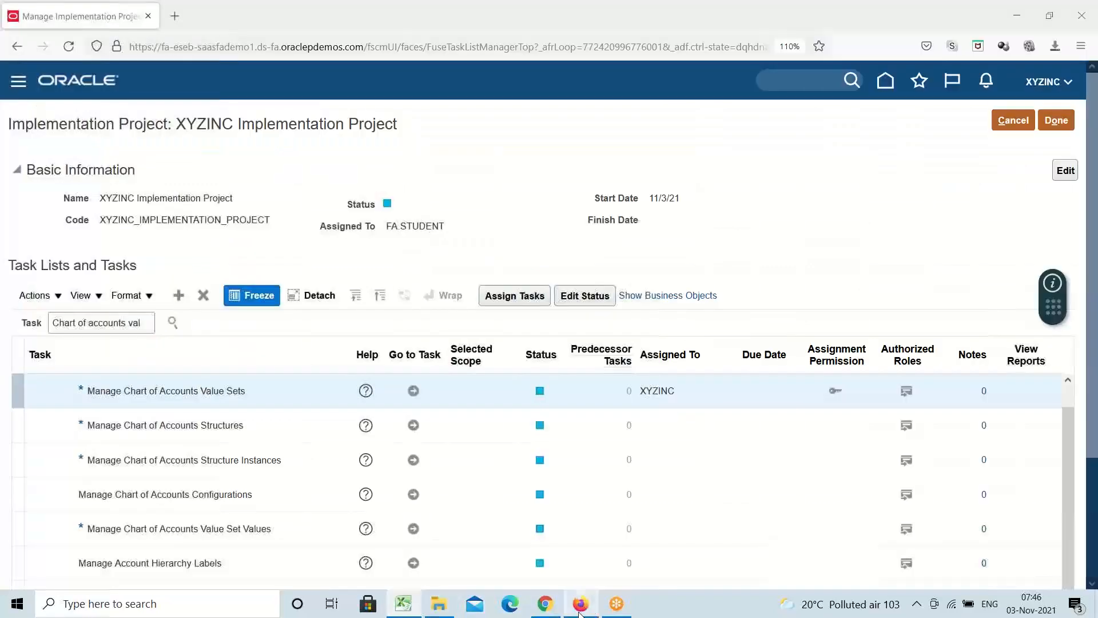
left_click(184, 422)
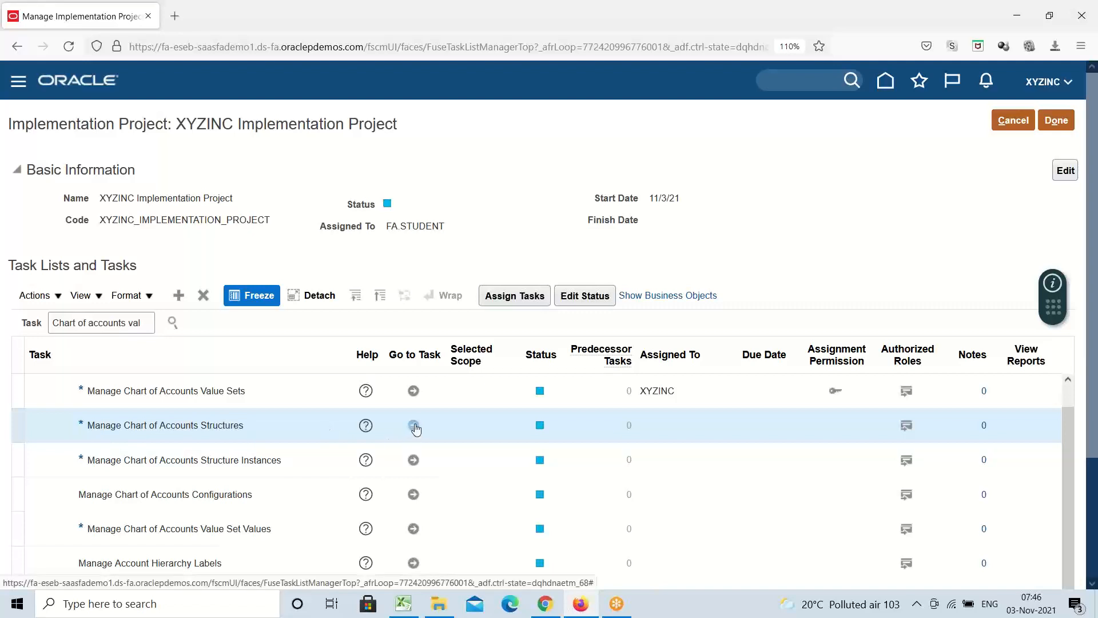
left_click(414, 427)
left_click(414, 423)
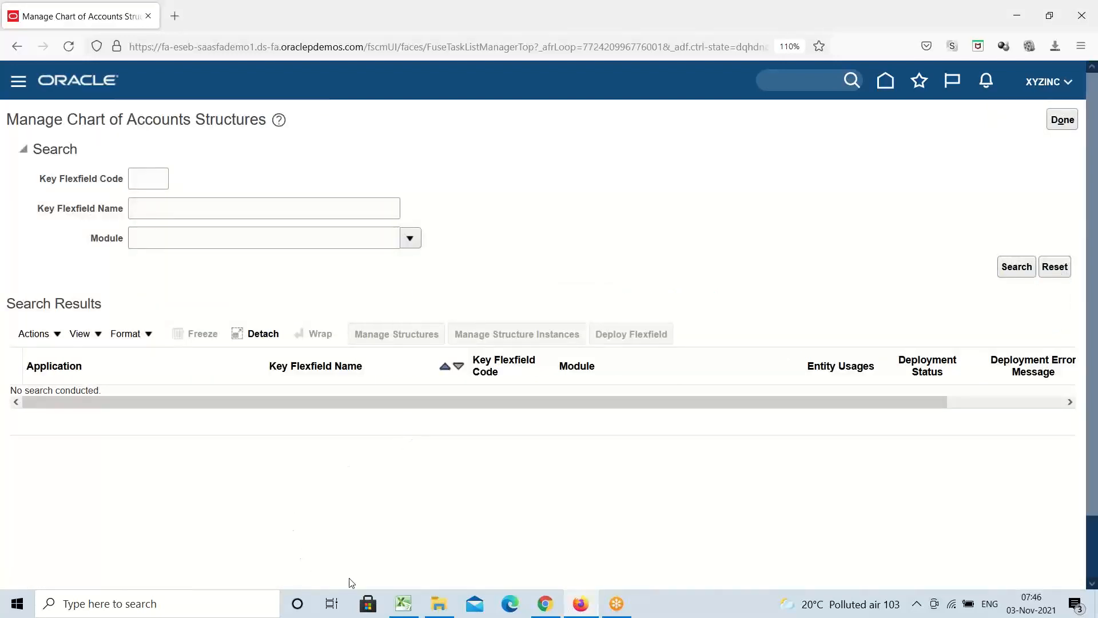
Switch to Excel and review the notes on General Ledger, Accounting Key Flexfield and Chart of Accounts.
left_click(413, 598)
scroll(608, 370, "up", 4)
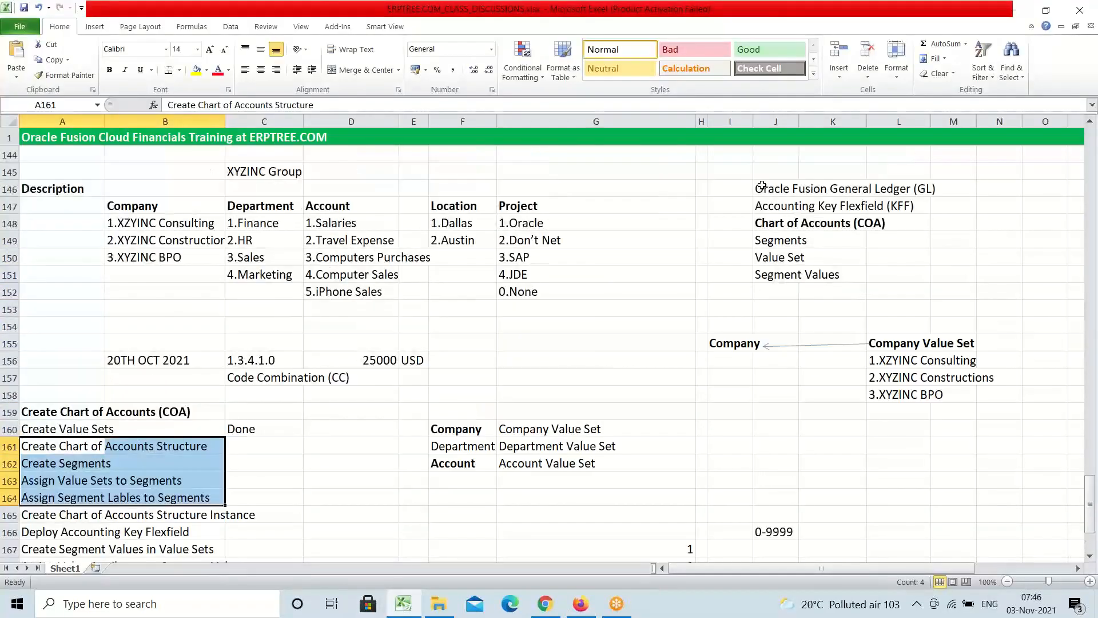
left_click_drag(760, 187, 934, 272)
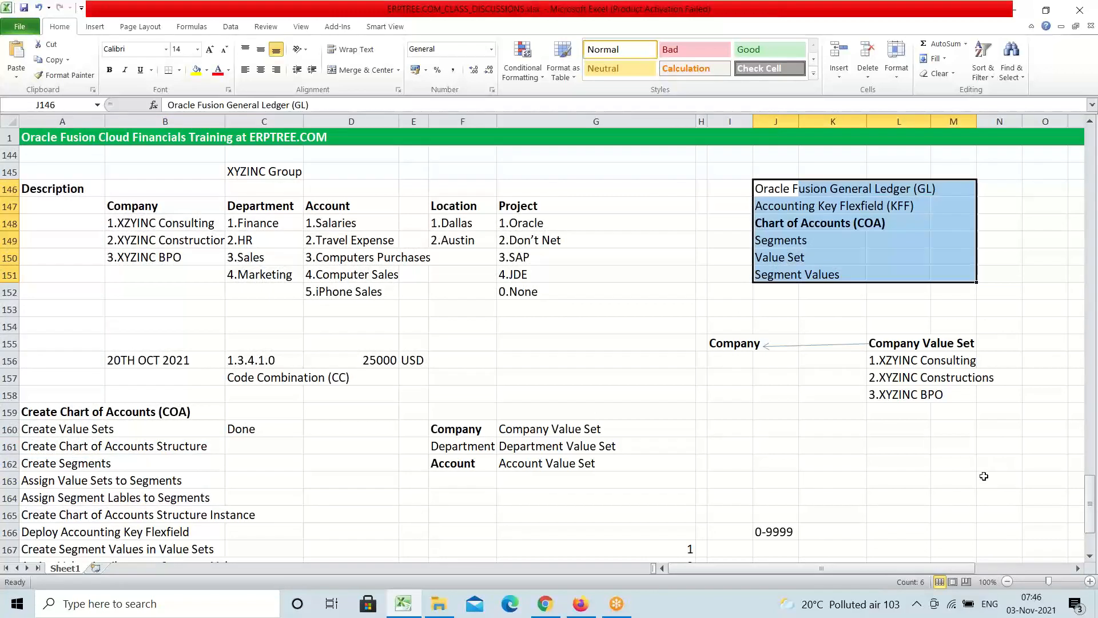
left_click_drag(765, 222, 885, 222)
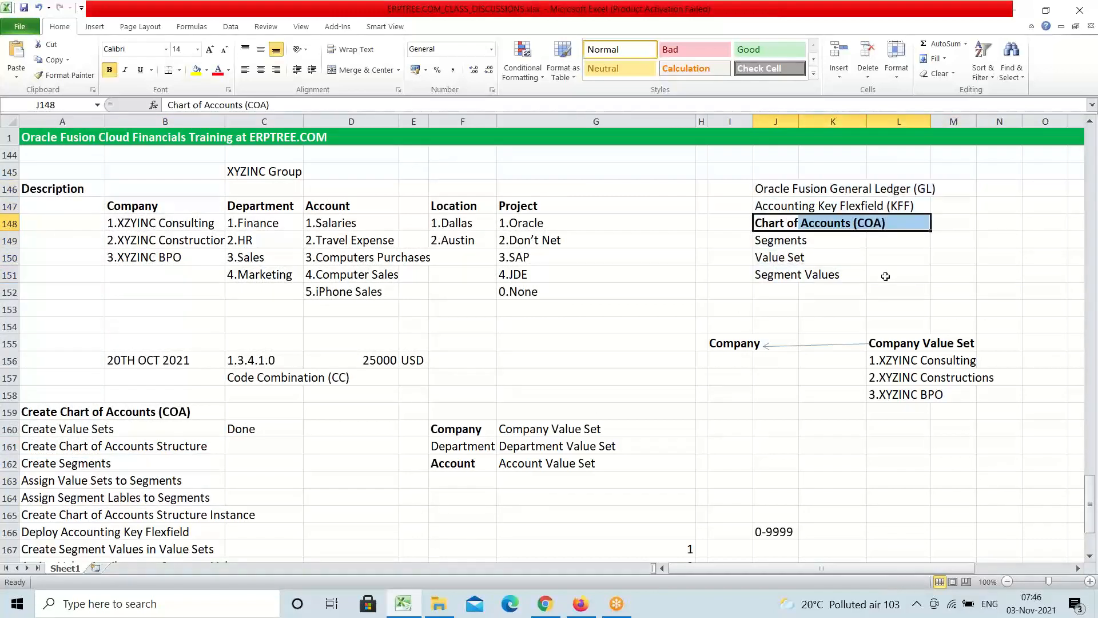
left_click_drag(767, 207, 889, 204)
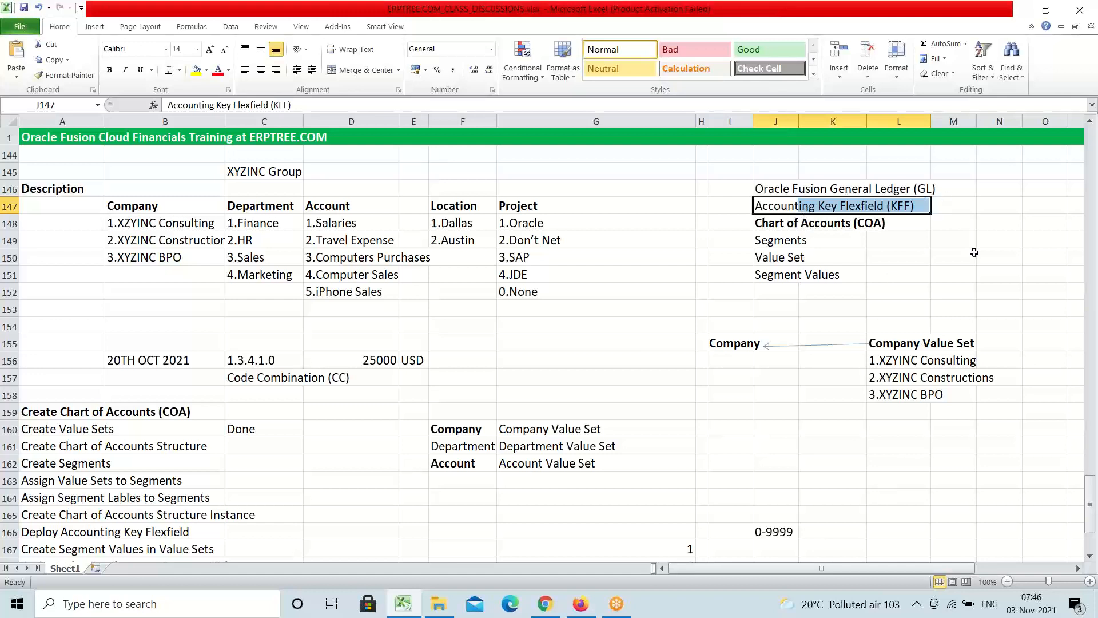
Enter the note "Accounting Flexfiled" in cell N147, beside the Accounting Key Flexfield (KFF) line.
left_click(989, 207)
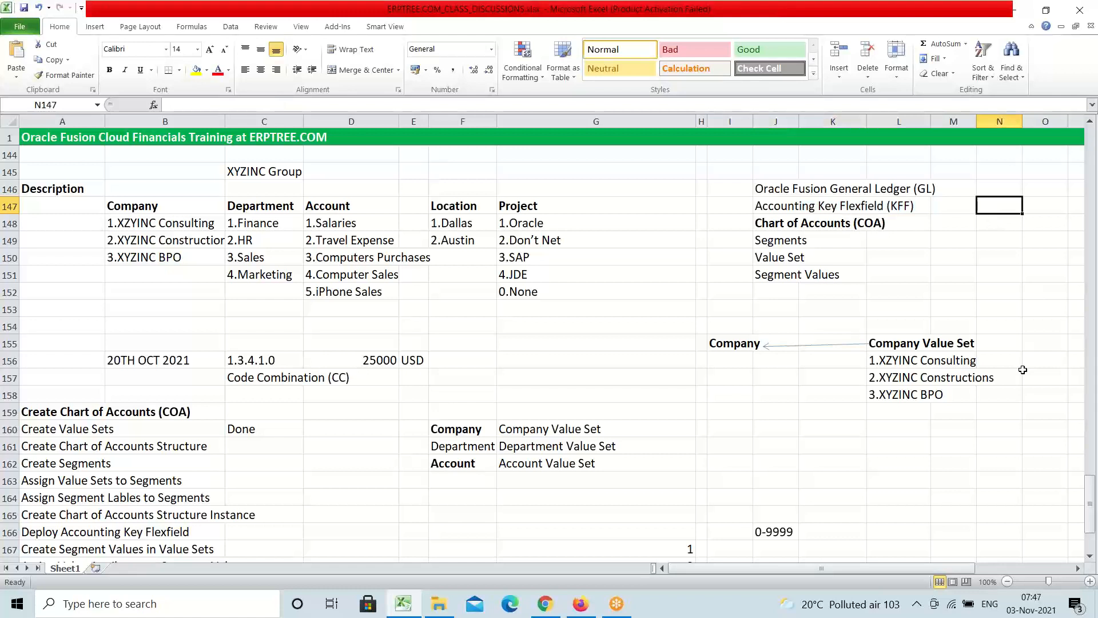
type("Accounti")
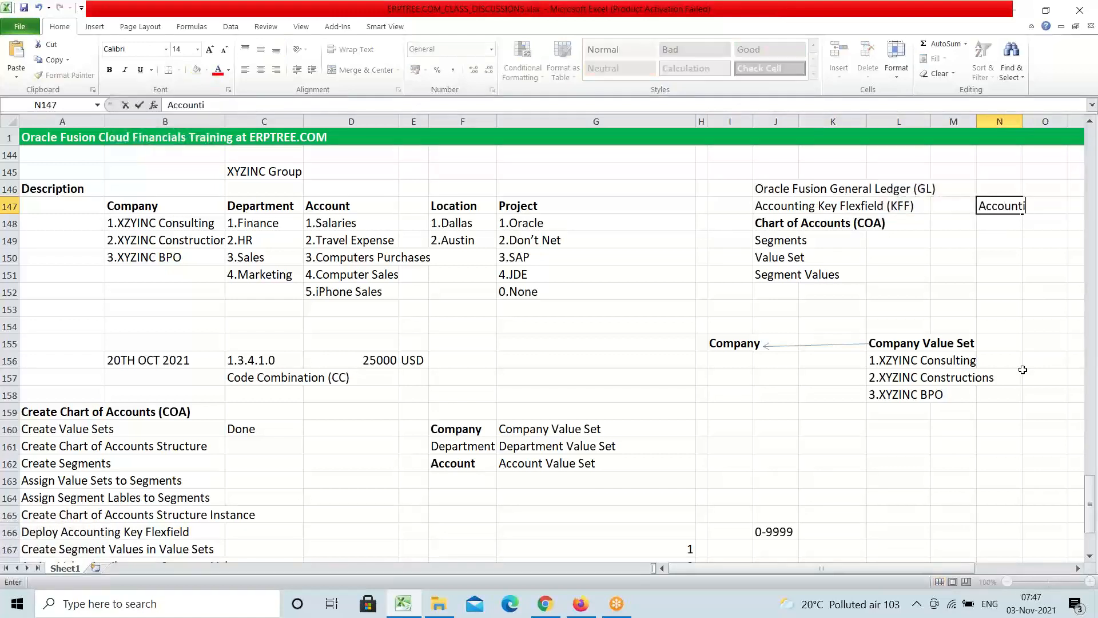
type("ng Flexfiled")
key("Tab")
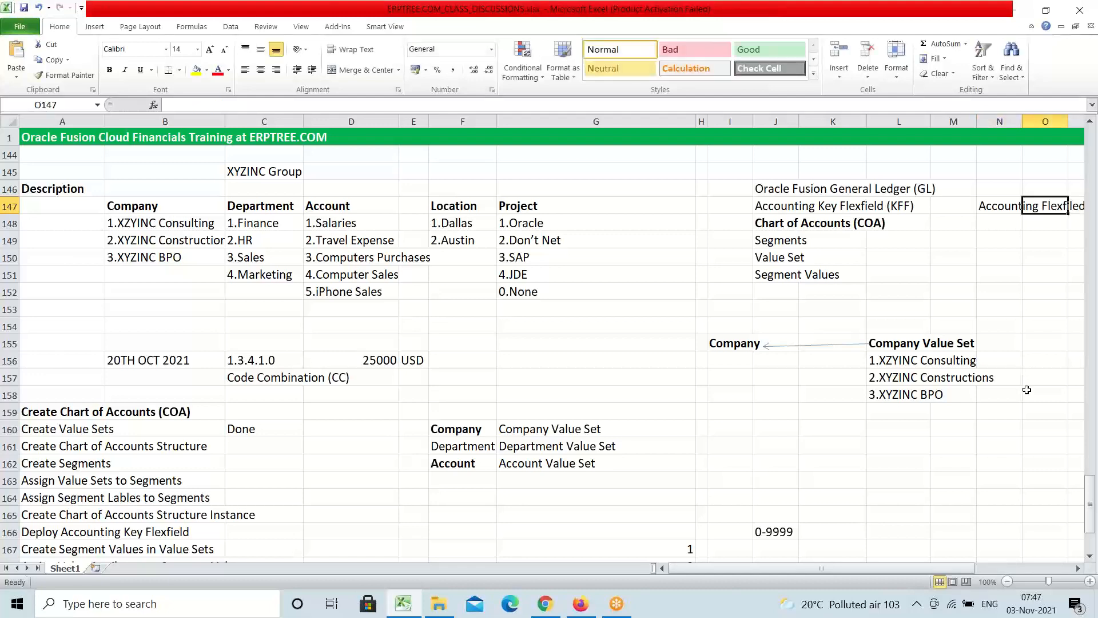
Review the new note in N147 and the XYZINC Group table of Company, Department, Account, Location and Project values.
left_click_drag(768, 567, 845, 564)
left_click(598, 206)
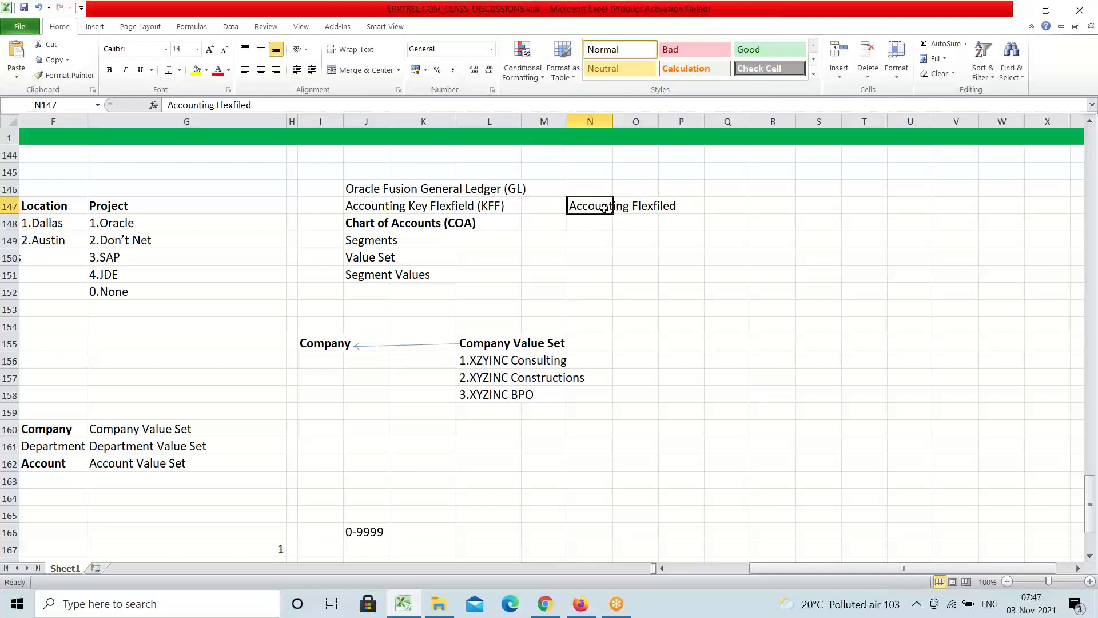
left_click_drag(606, 207, 686, 207)
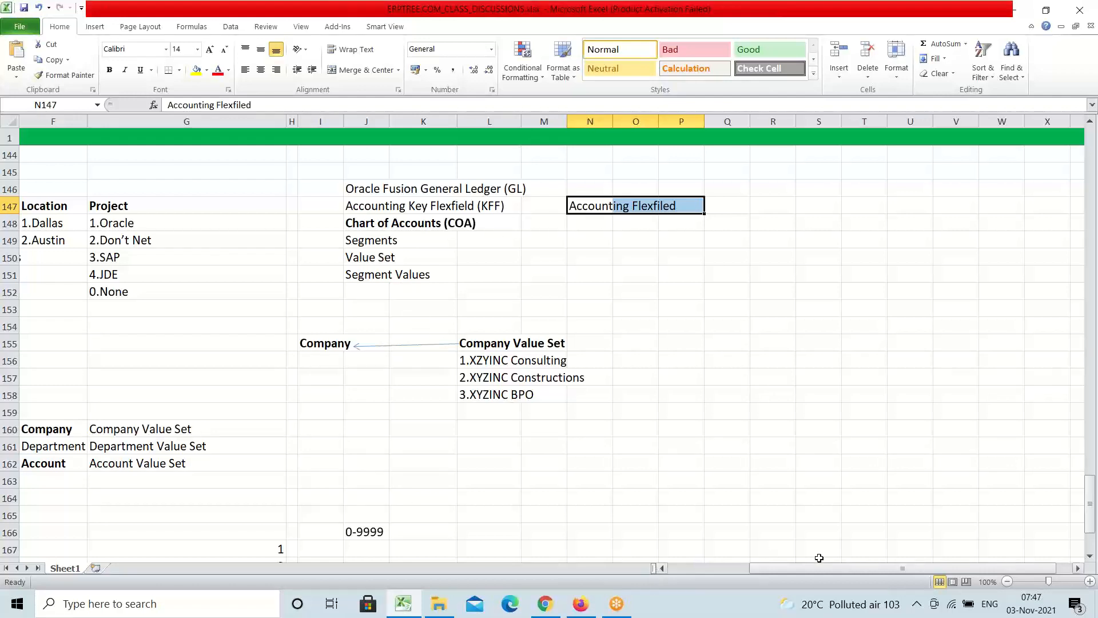
left_click_drag(862, 568, 808, 565)
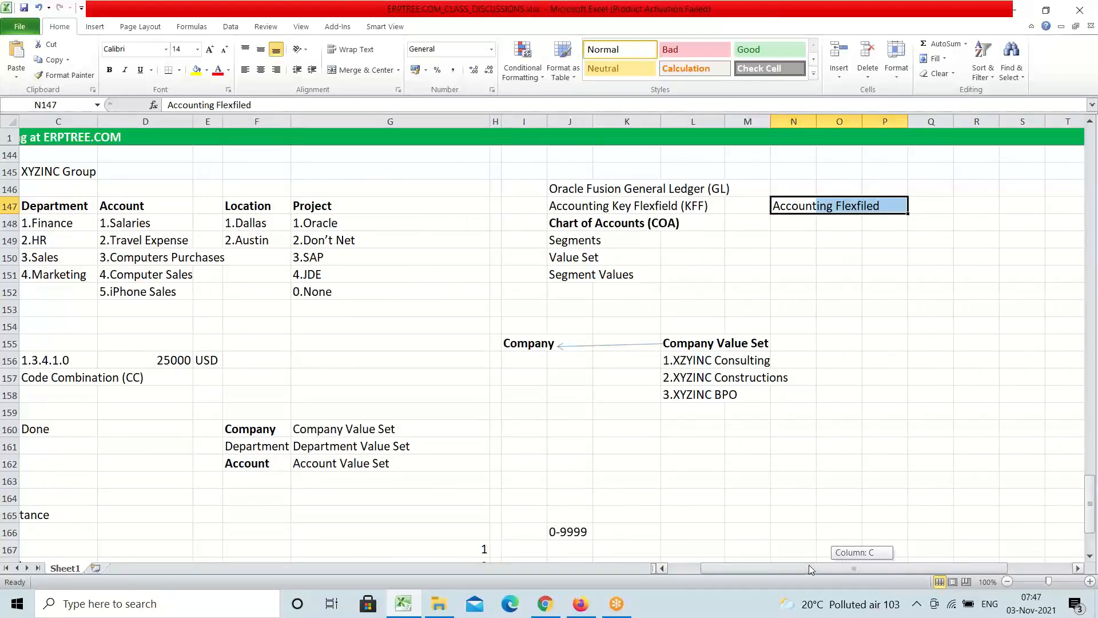
left_click_drag(808, 568, 764, 568)
left_click_drag(123, 171, 521, 298)
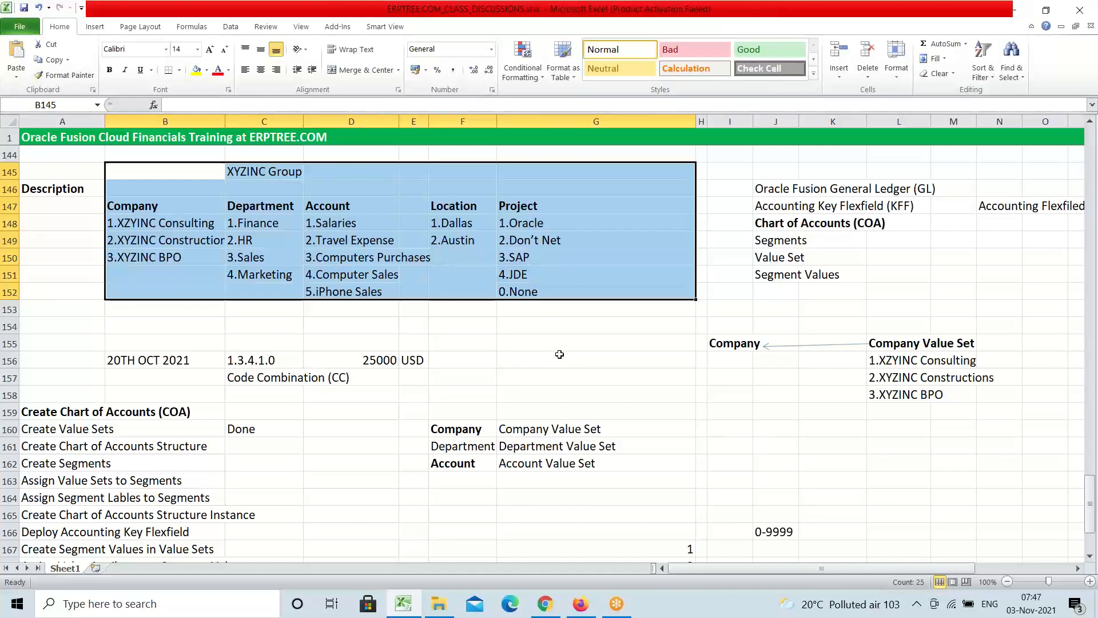
Return to Firefox, close the Manage Chart of Accounts Structures page and reopen that task from the XYZINC Implementation Project.
left_click(577, 610)
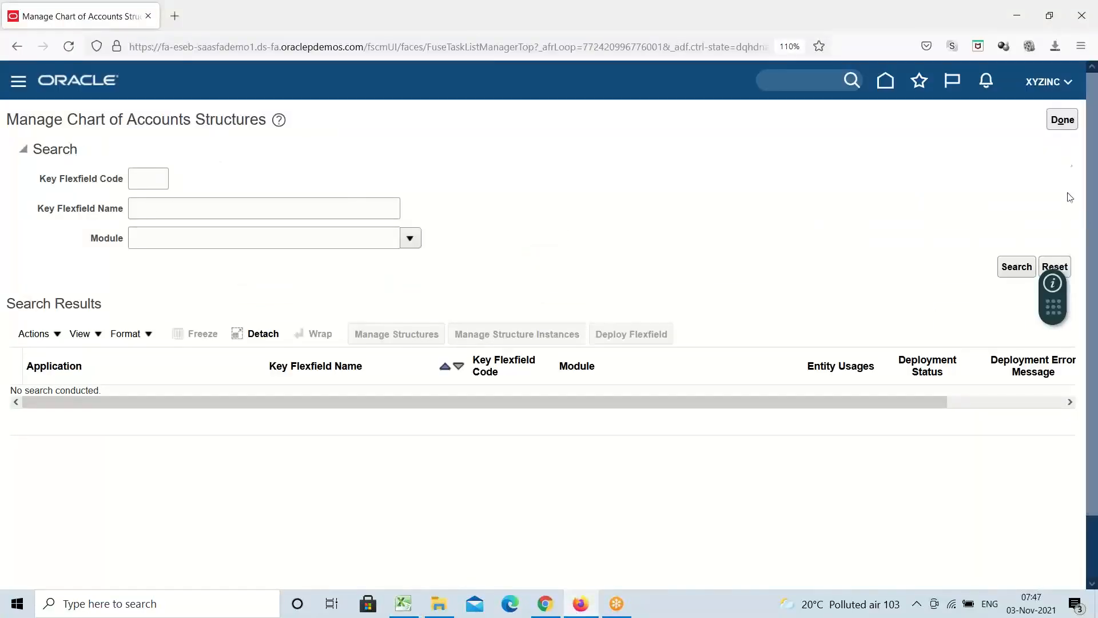
left_click(1062, 120)
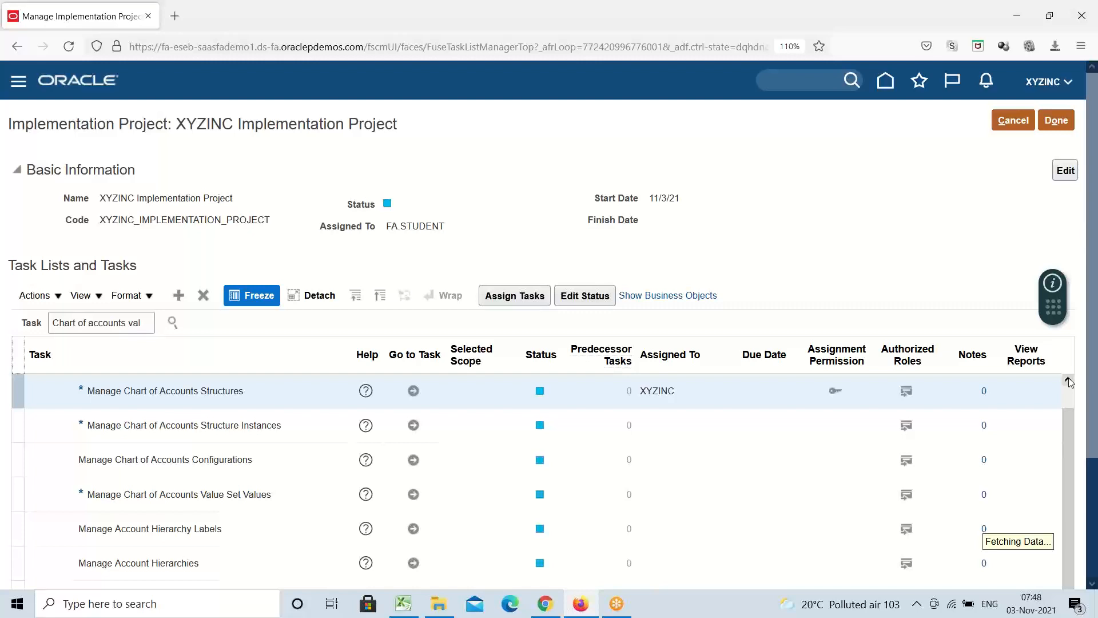
scroll(346, 401, "down", 2)
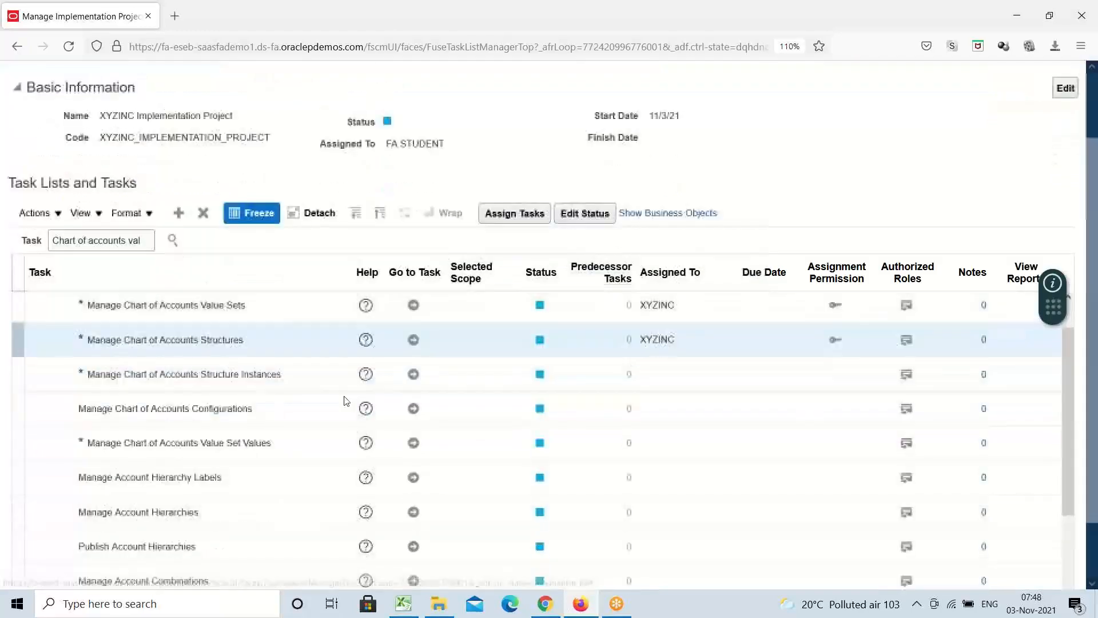
left_click(414, 340)
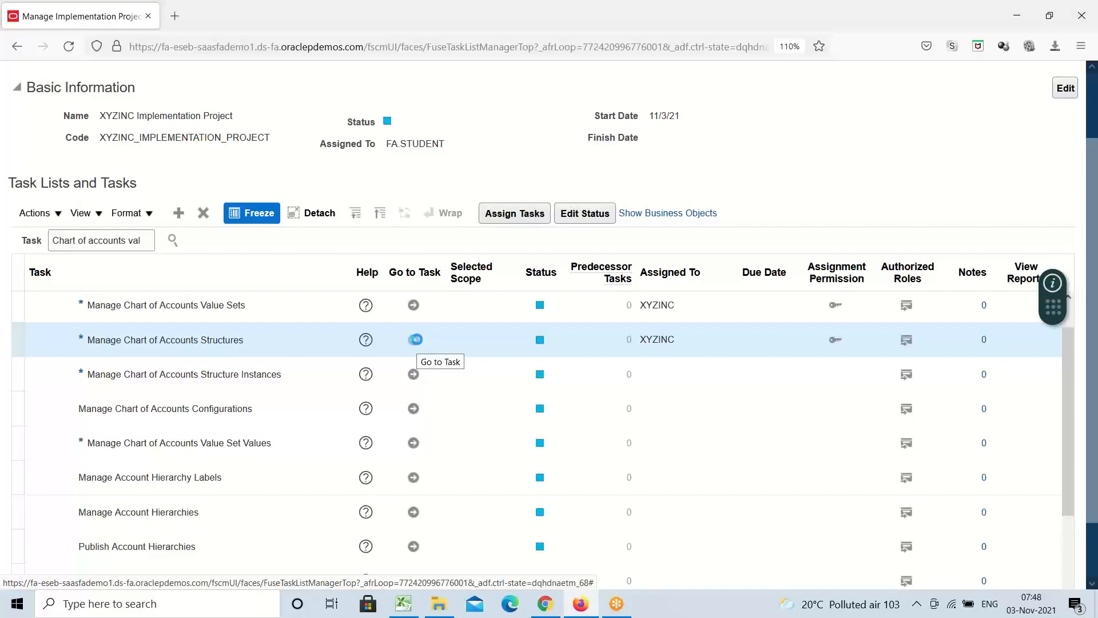
left_click(416, 339)
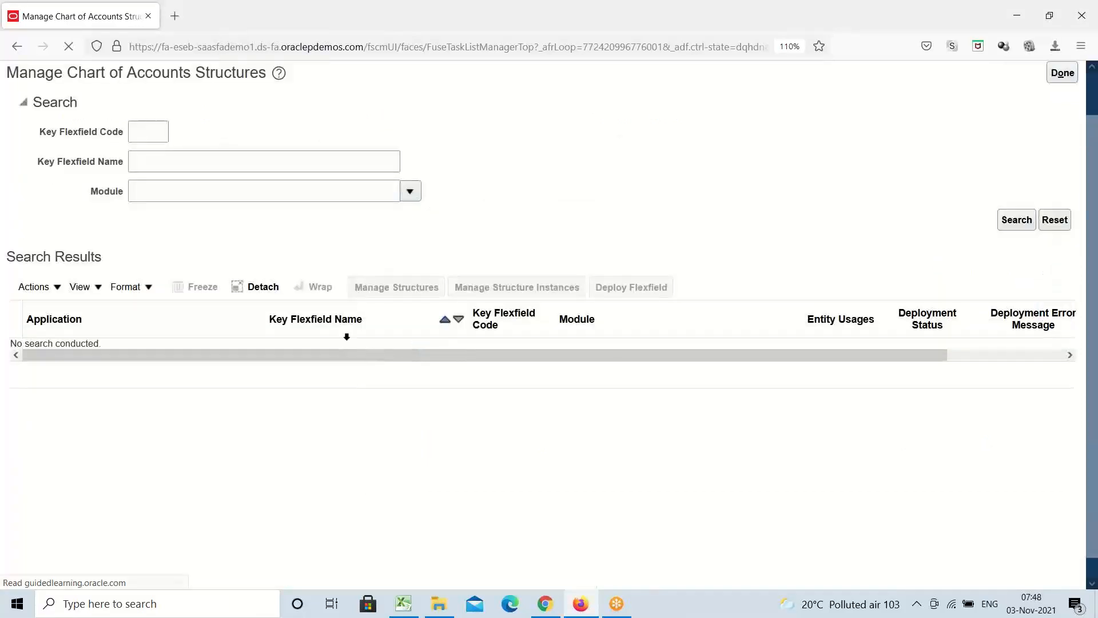
Examine the Key Flexfield Code, Key Flexfield Name and Module search criteria for chart of accounts structures.
double_click(60, 109)
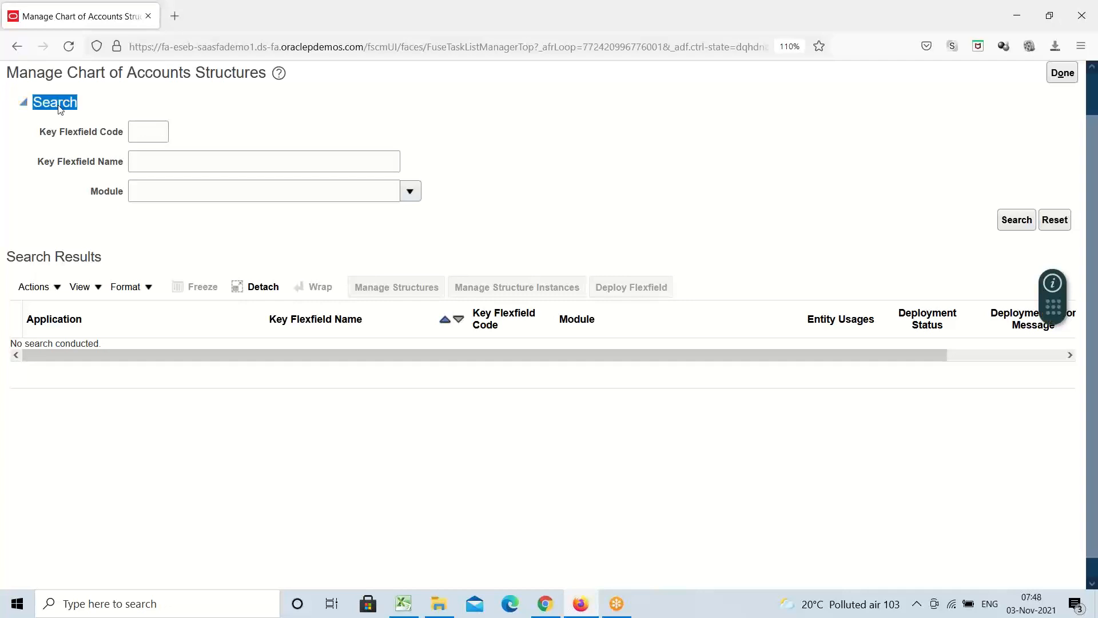
triple_click(78, 138)
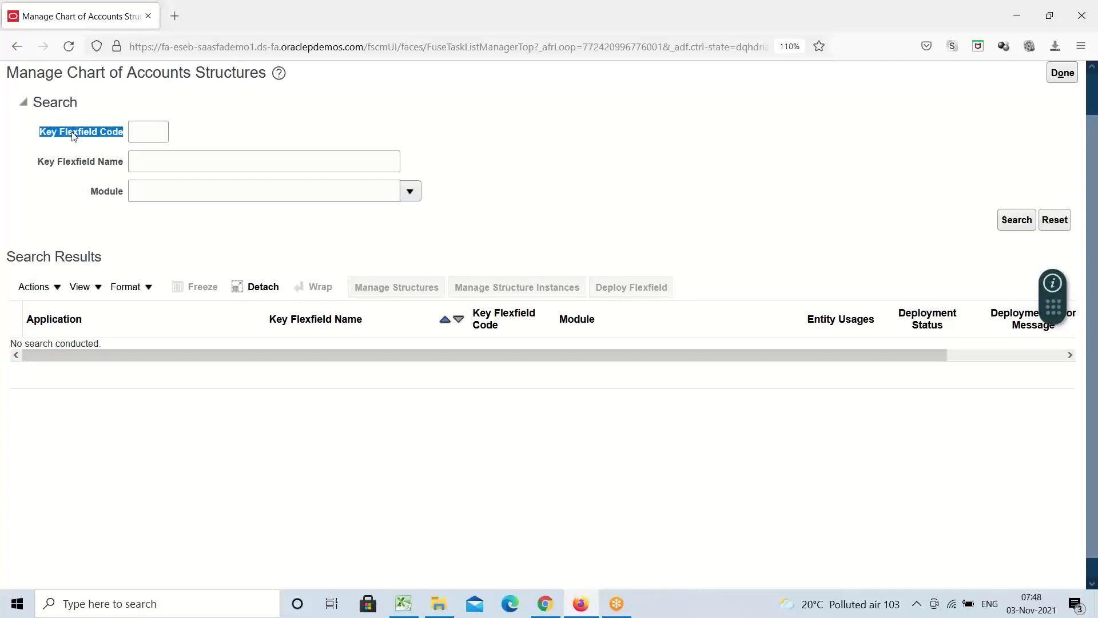
triple_click(81, 163)
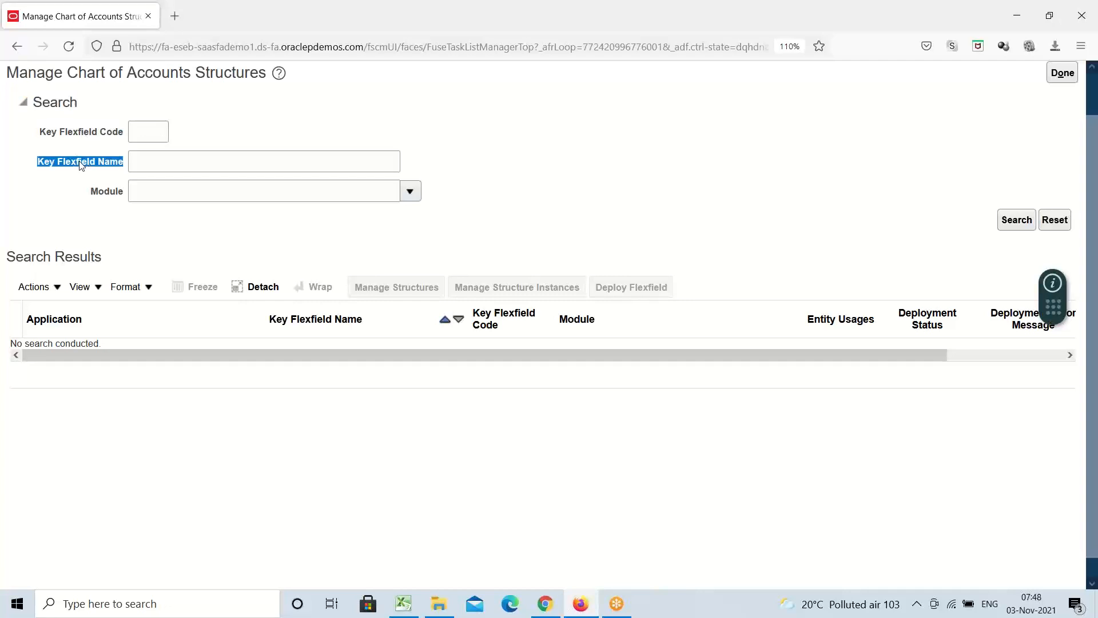
triple_click(108, 191)
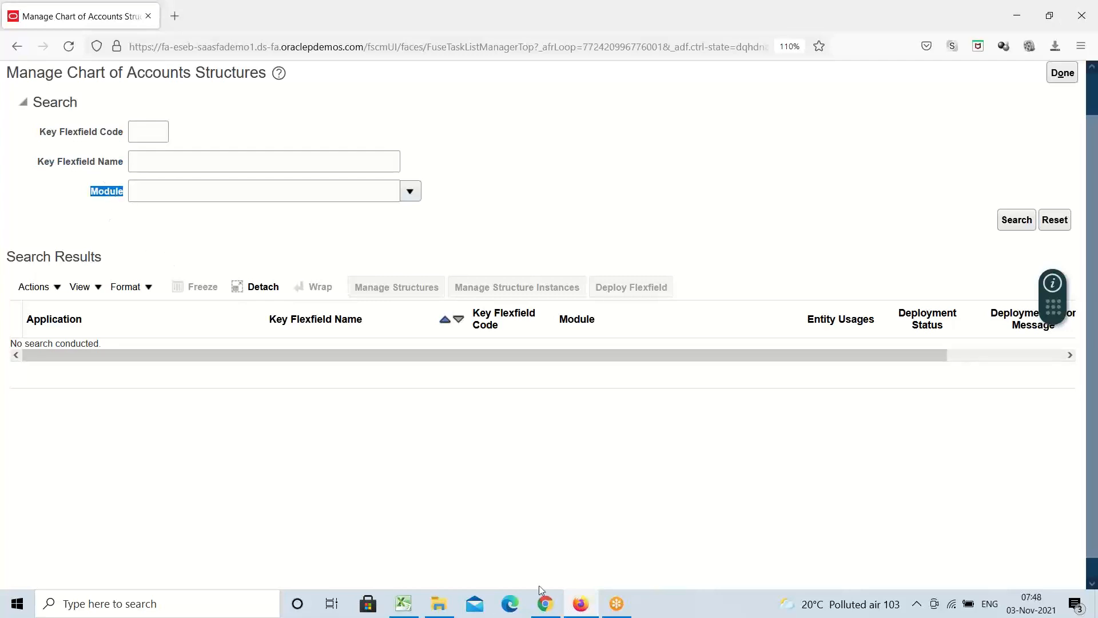
Compare the chart of accounts creation tasks in the Excel notes with the Manage Chart of Accounts Structures page in Firefox.
left_click(403, 603)
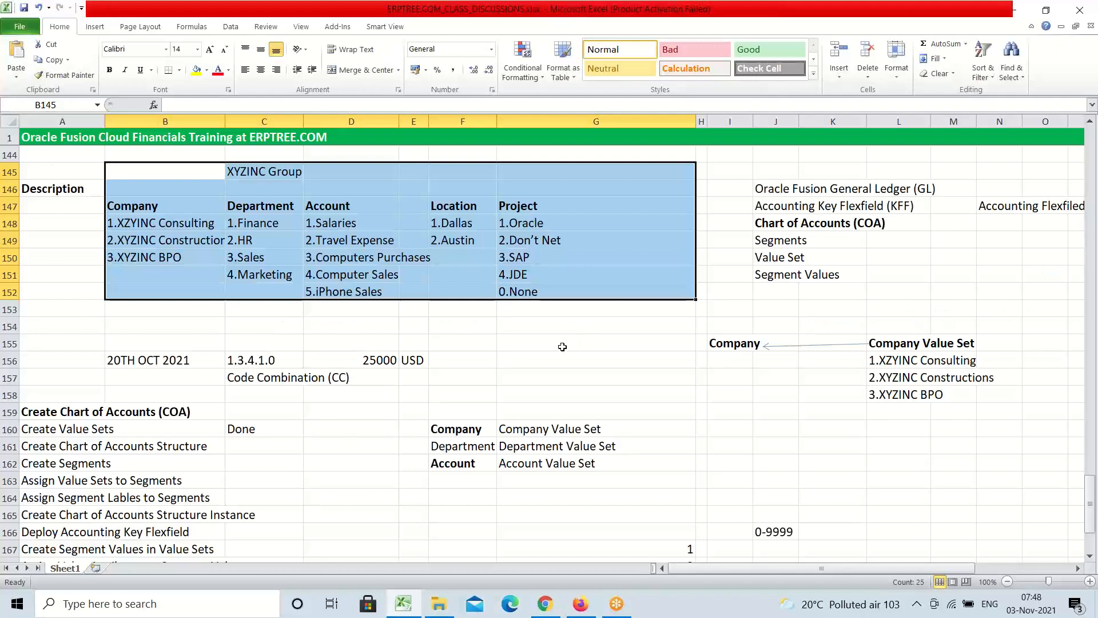
scroll(534, 346, "down", 2)
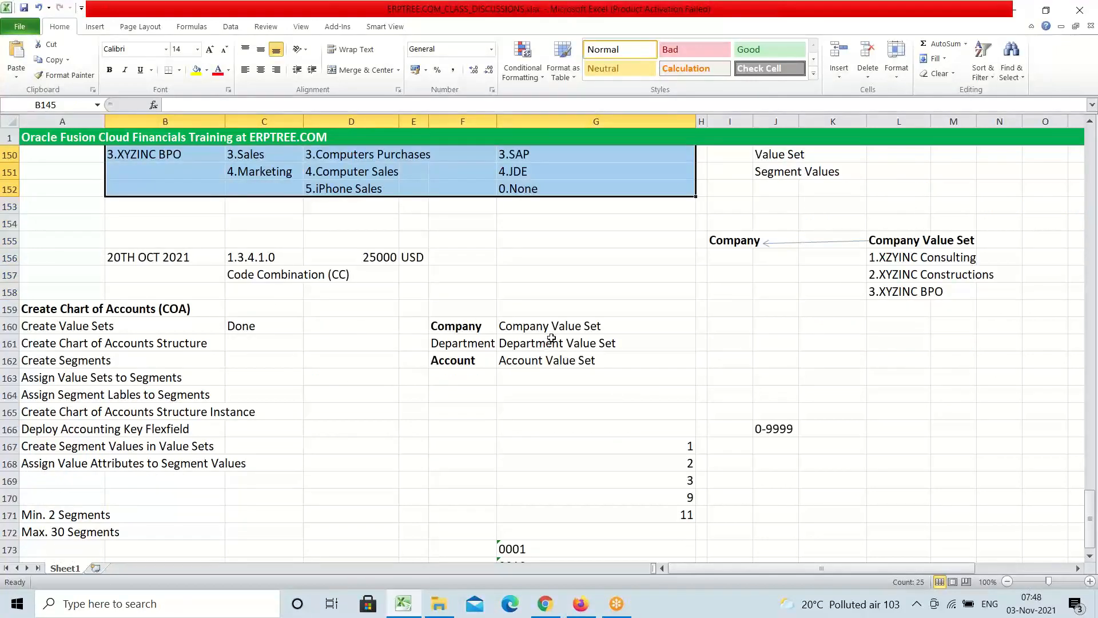
left_click(595, 602)
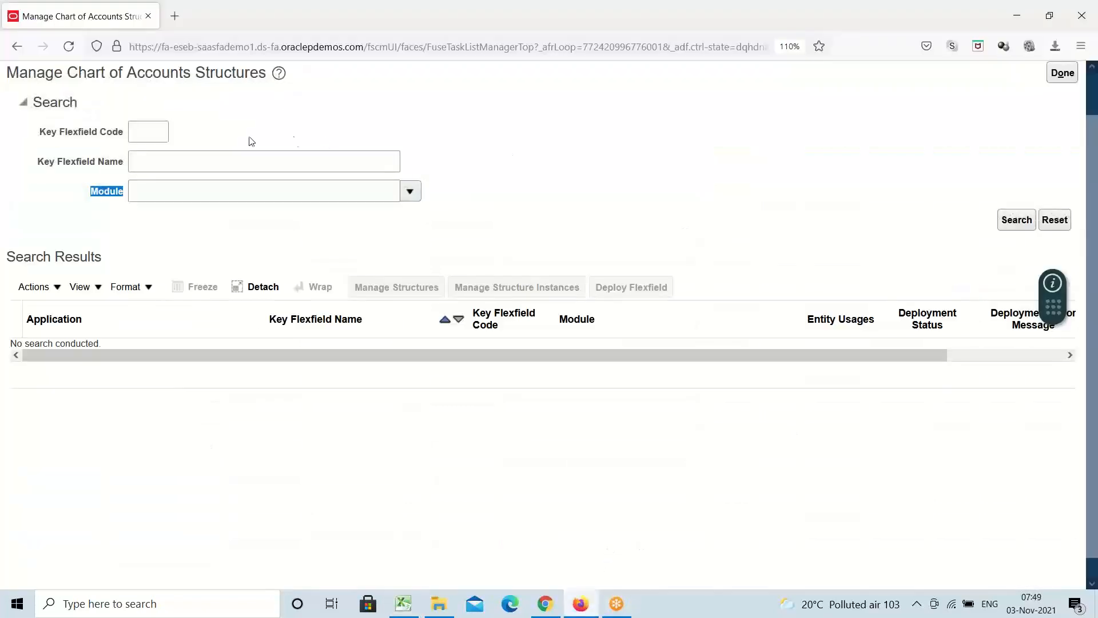
scroll(171, 135, "up", 2)
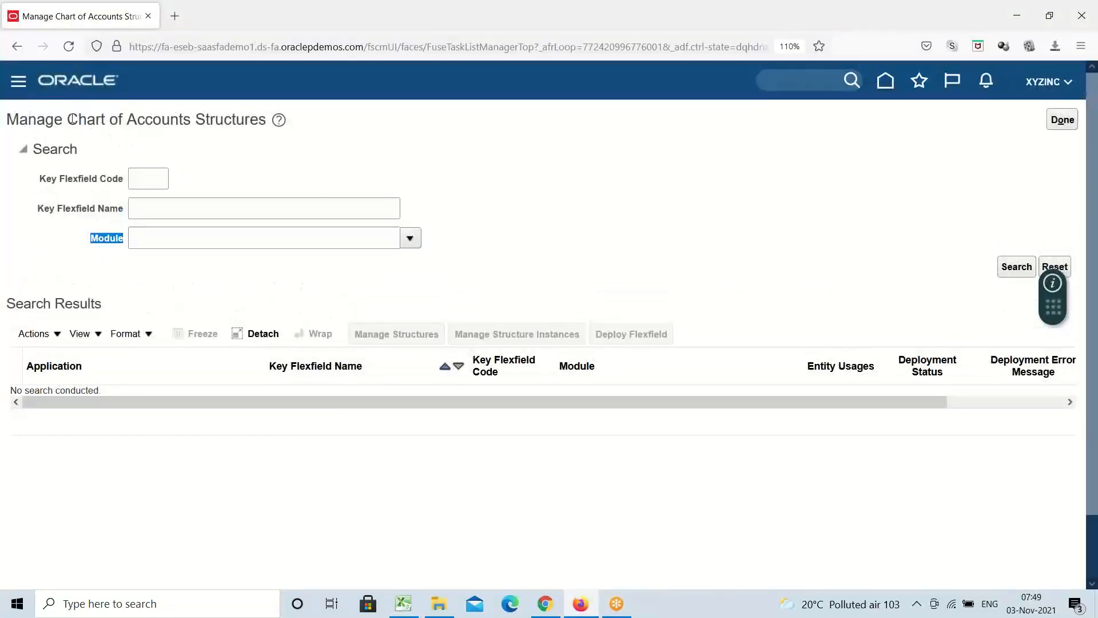
left_click_drag(67, 119, 271, 122)
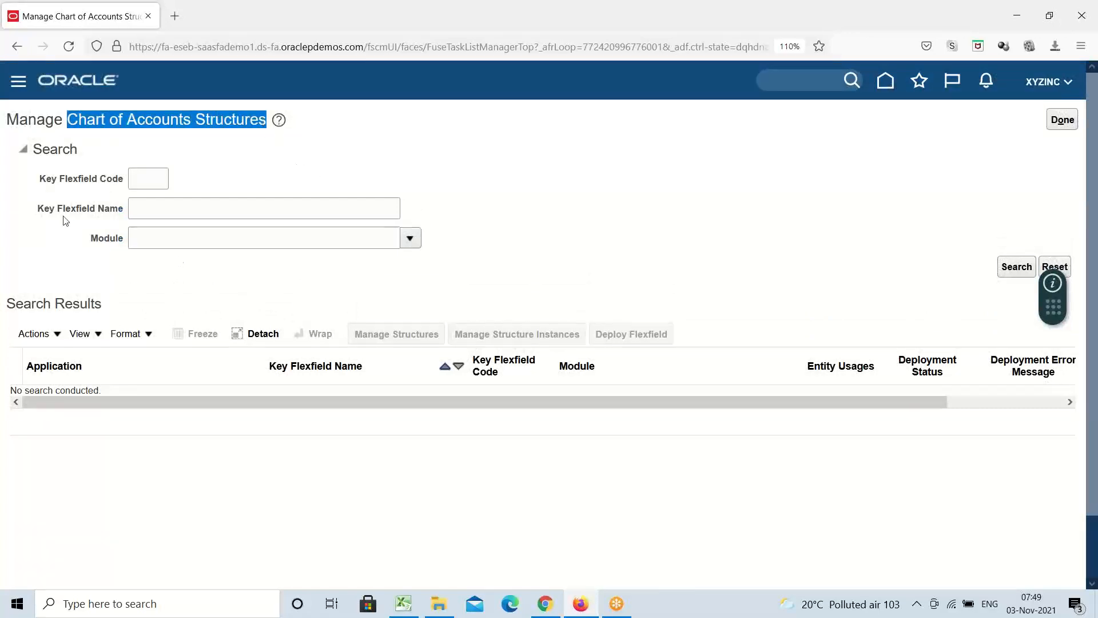
left_click(403, 603)
scroll(819, 395, "up", 2)
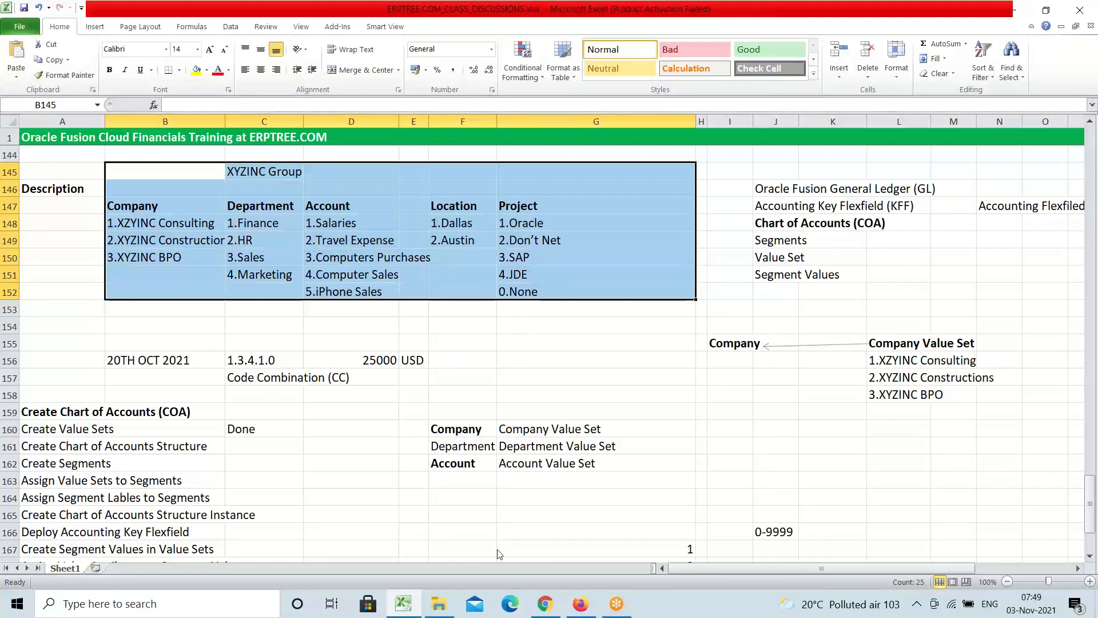
Return to Firefox and try to search for key flexfields with all criteria left blank.
left_click(586, 607)
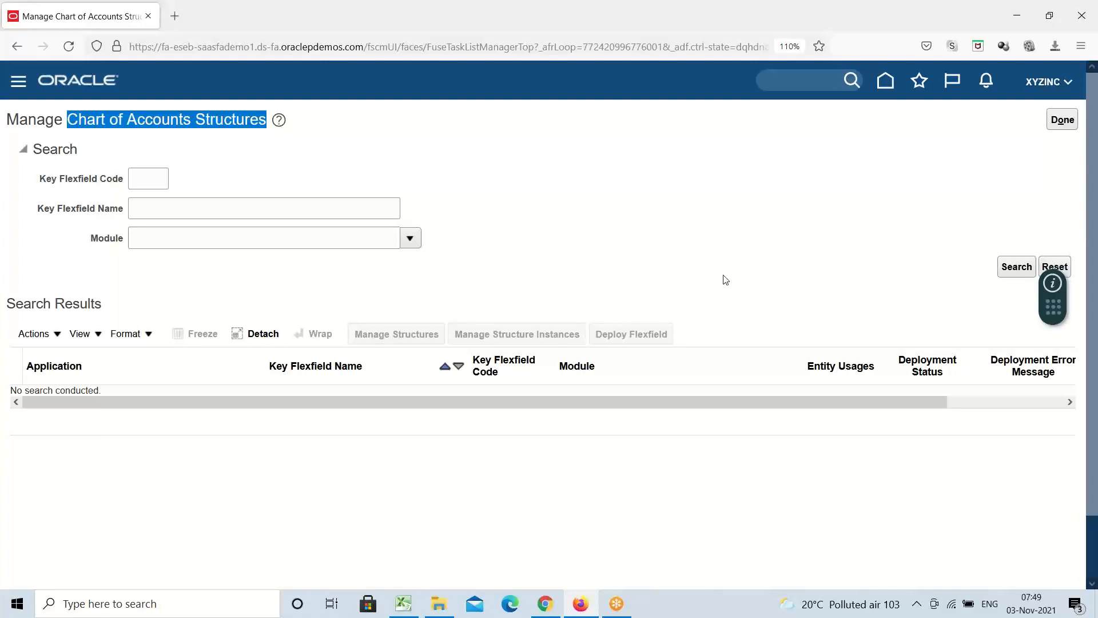
left_click(786, 26)
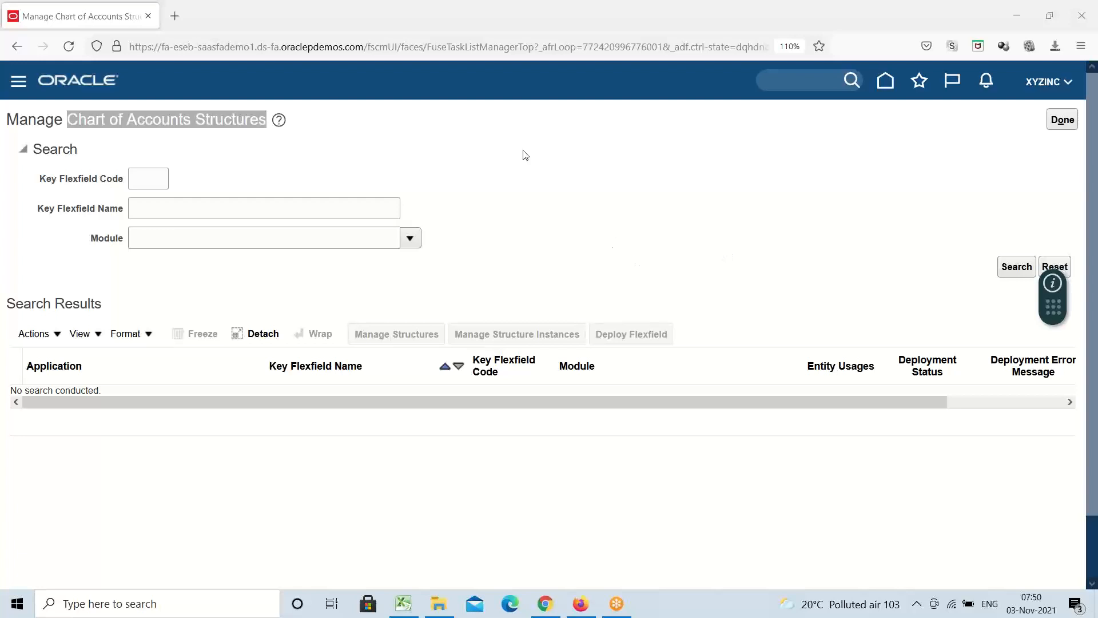
left_click(517, 172)
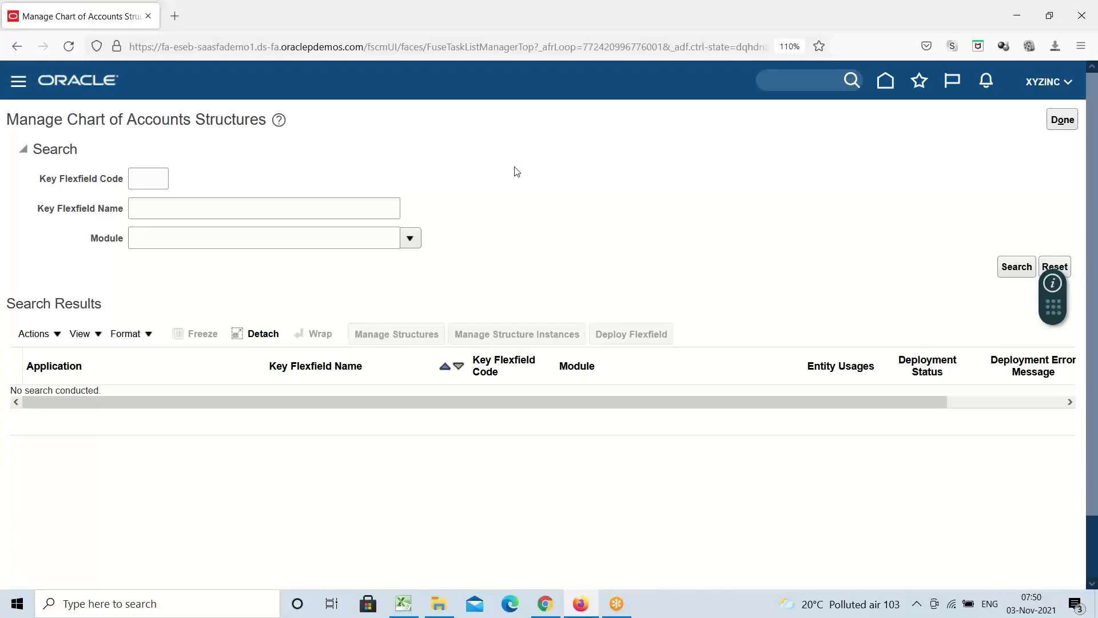
left_click_drag(67, 123, 260, 123)
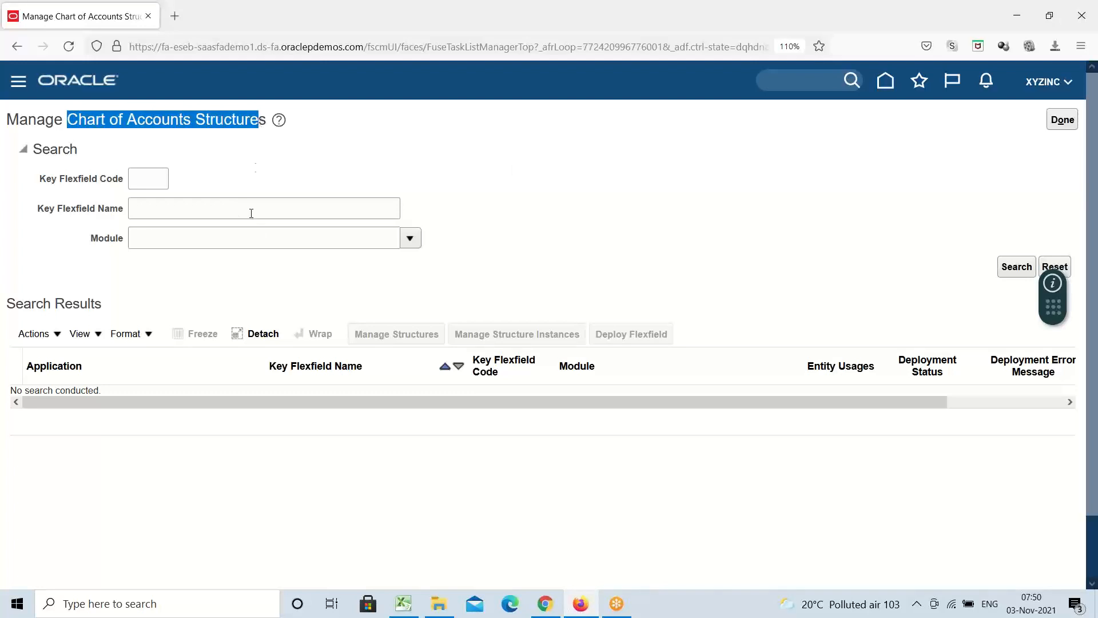
left_click(162, 211)
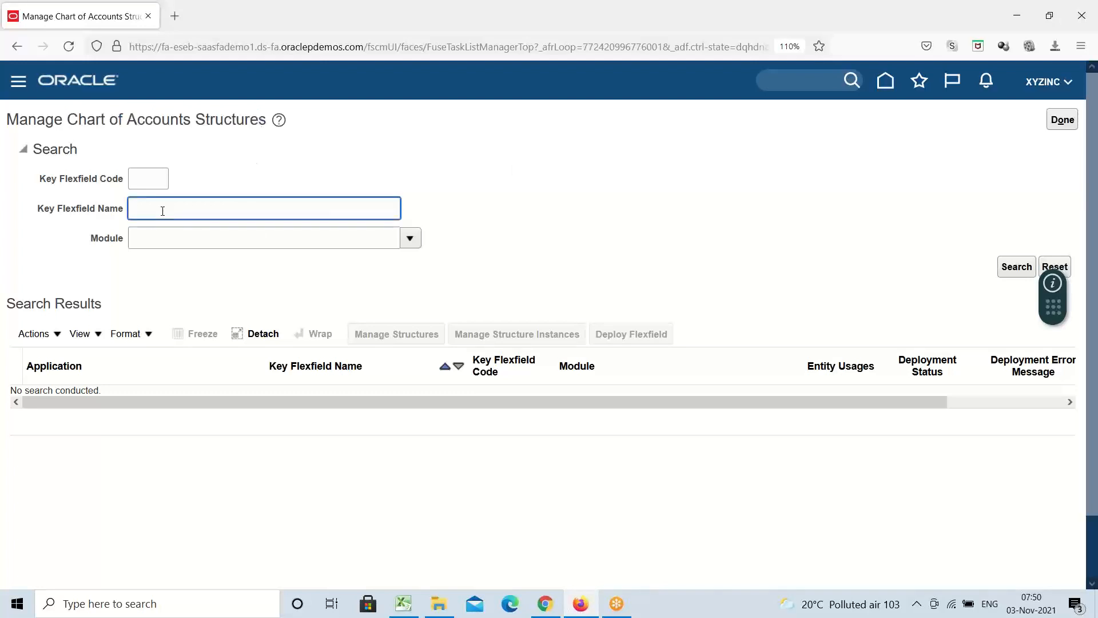
left_click(1025, 272)
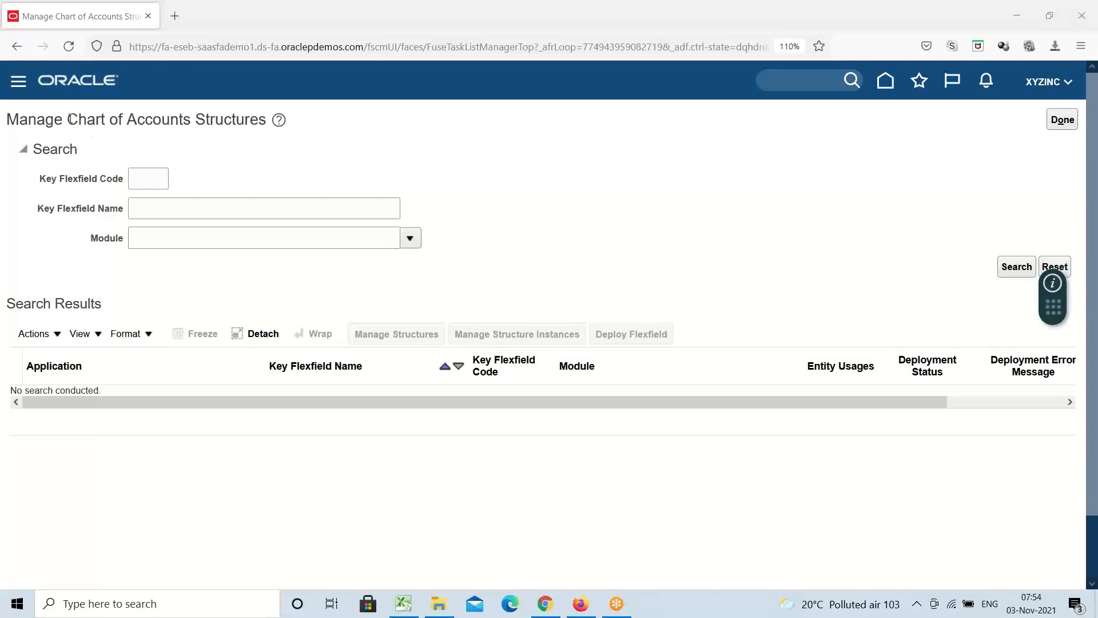
Check the Chart of Accounts Structures heading, and switch to Excel to review the Accounting Key Flexfield (KFF) note.
left_click_drag(68, 119, 273, 121)
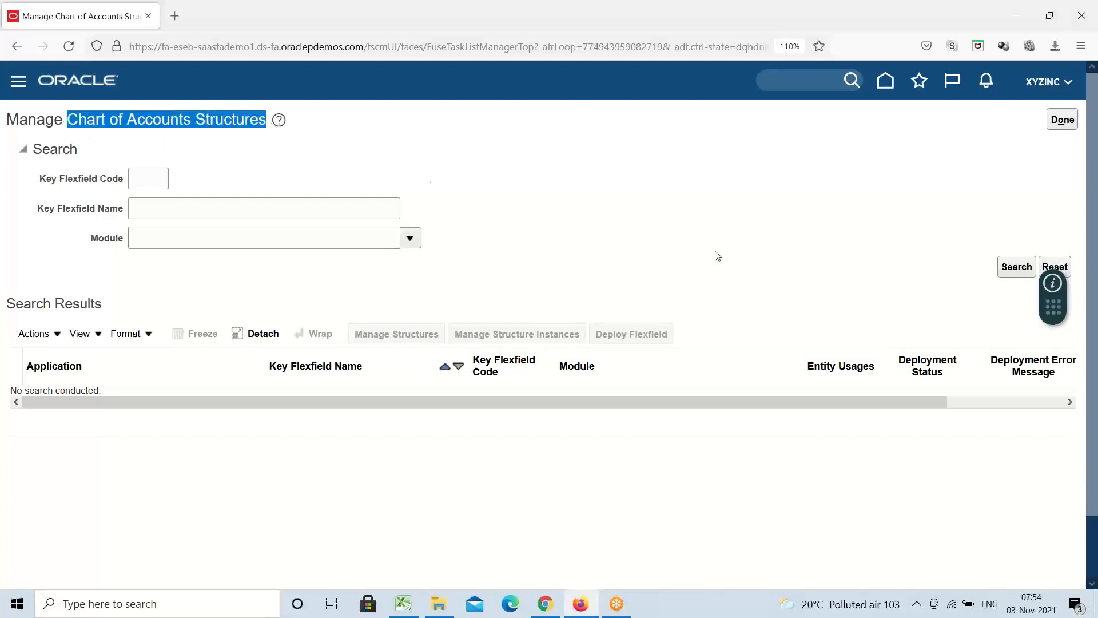
left_click(410, 605)
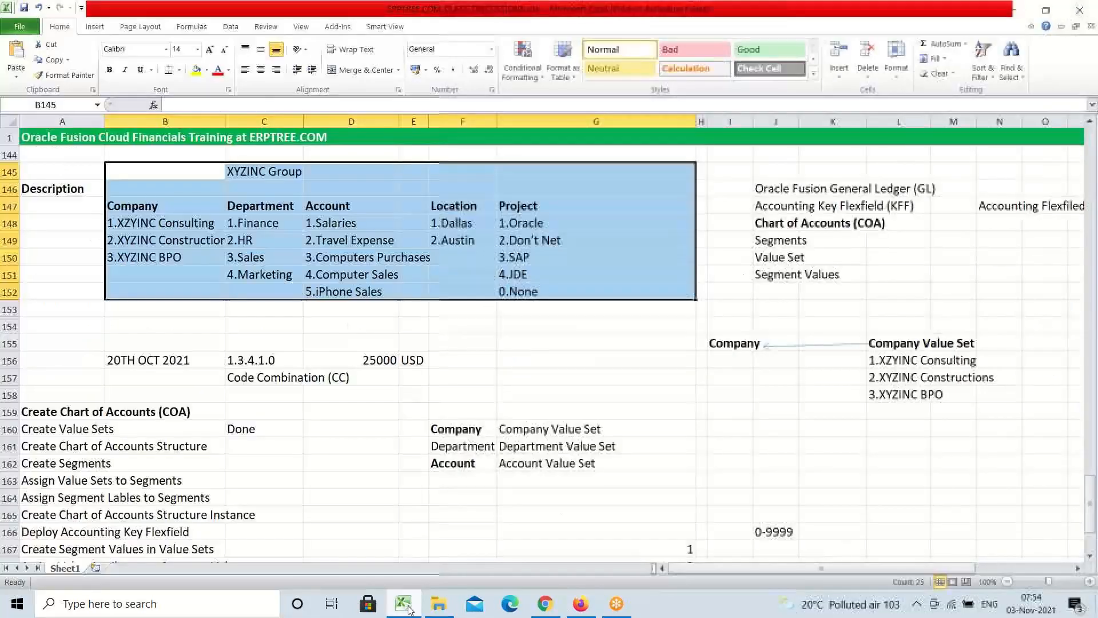
left_click_drag(769, 207, 890, 205)
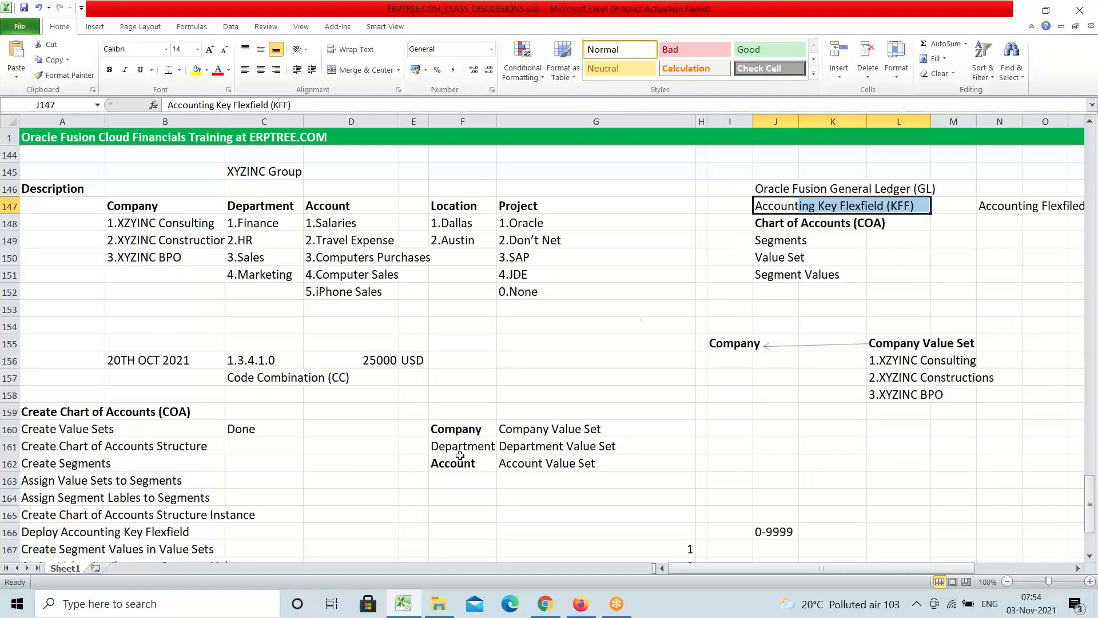
Return to Firefox, run the key flexfield search without criteria and select the General Ledger entry.
left_click(585, 598)
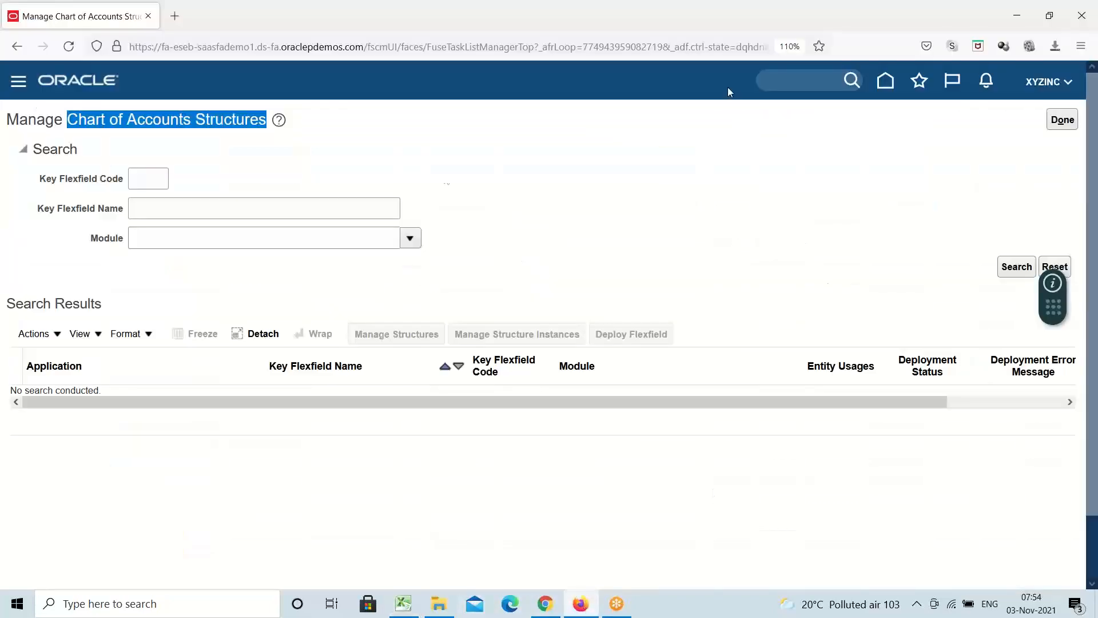
left_click(546, 235)
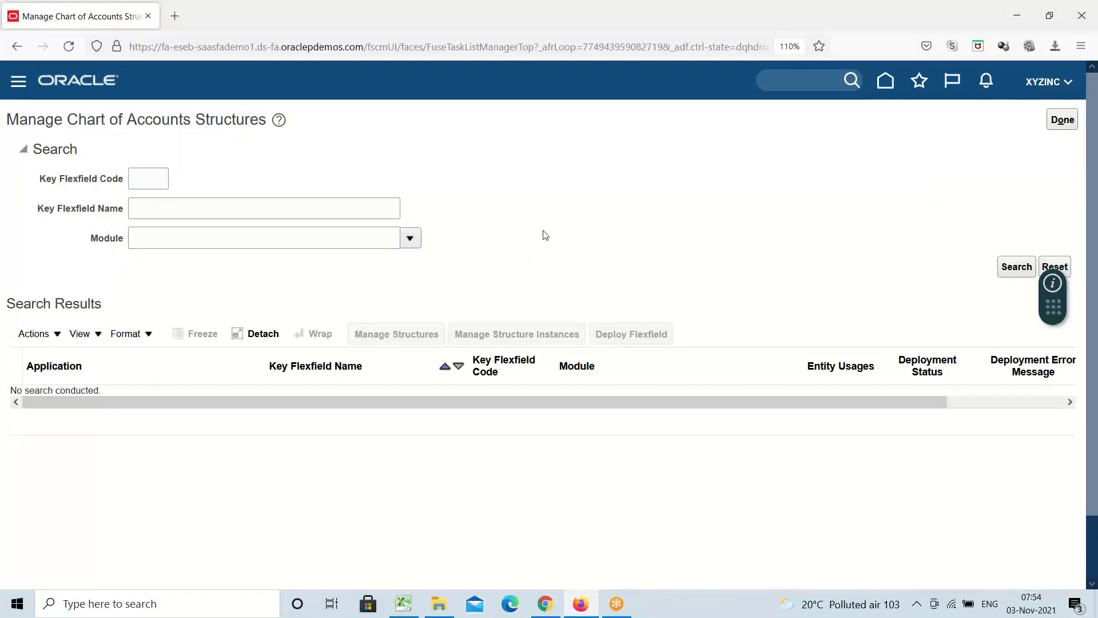
left_click(1016, 266)
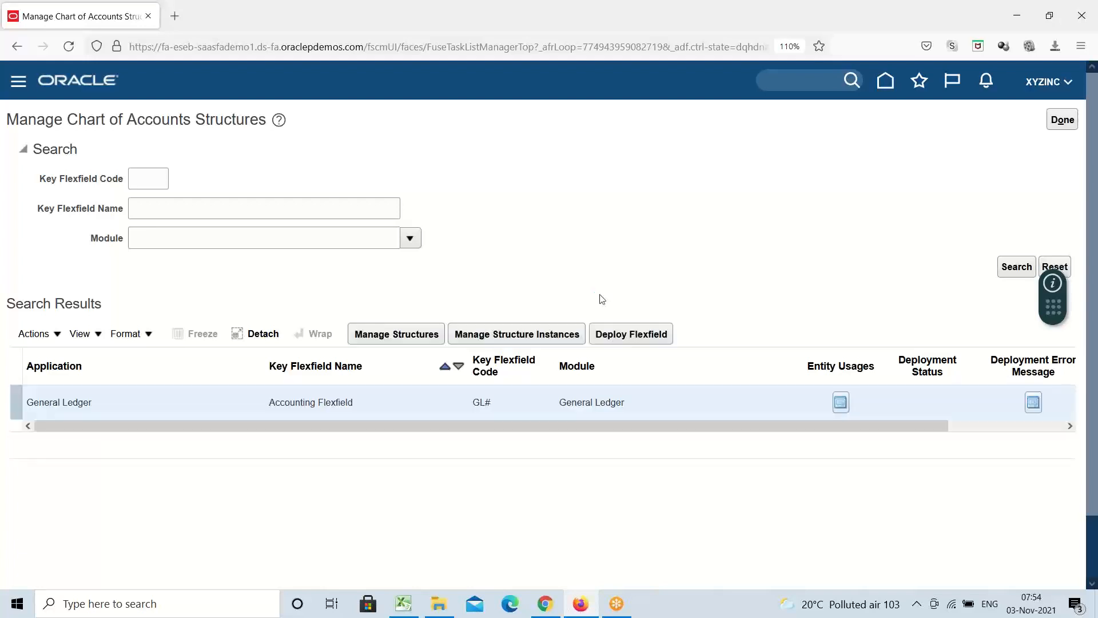
triple_click(51, 404)
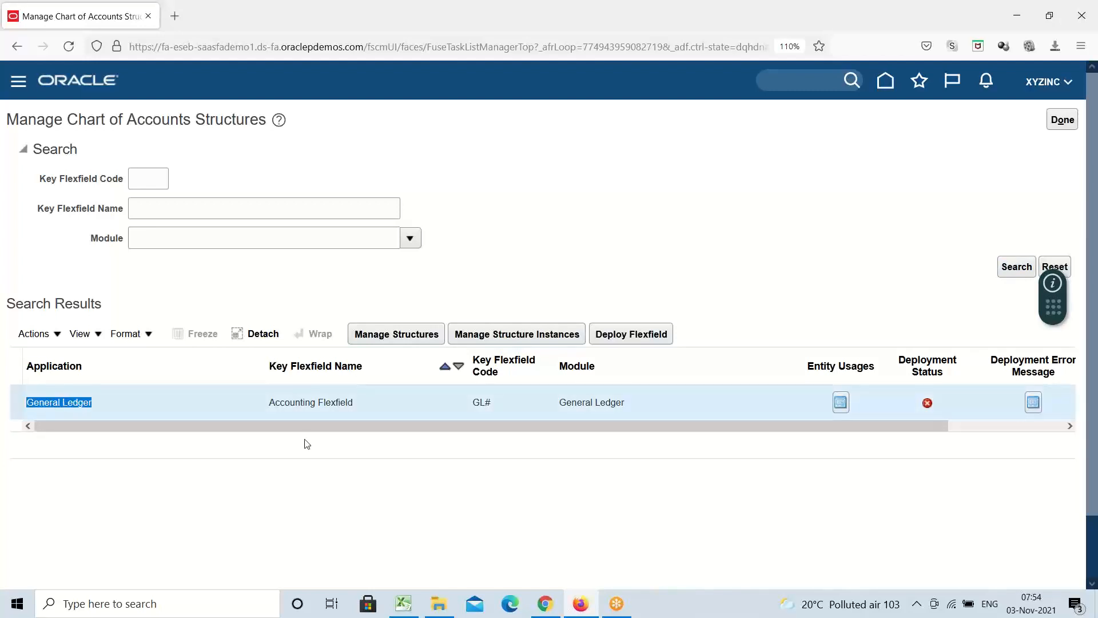
Check the Accounting Flexfield name in the search results, and switch to Excel to review the matching Accounting Flexfield note.
left_click(290, 404)
triple_click(290, 403)
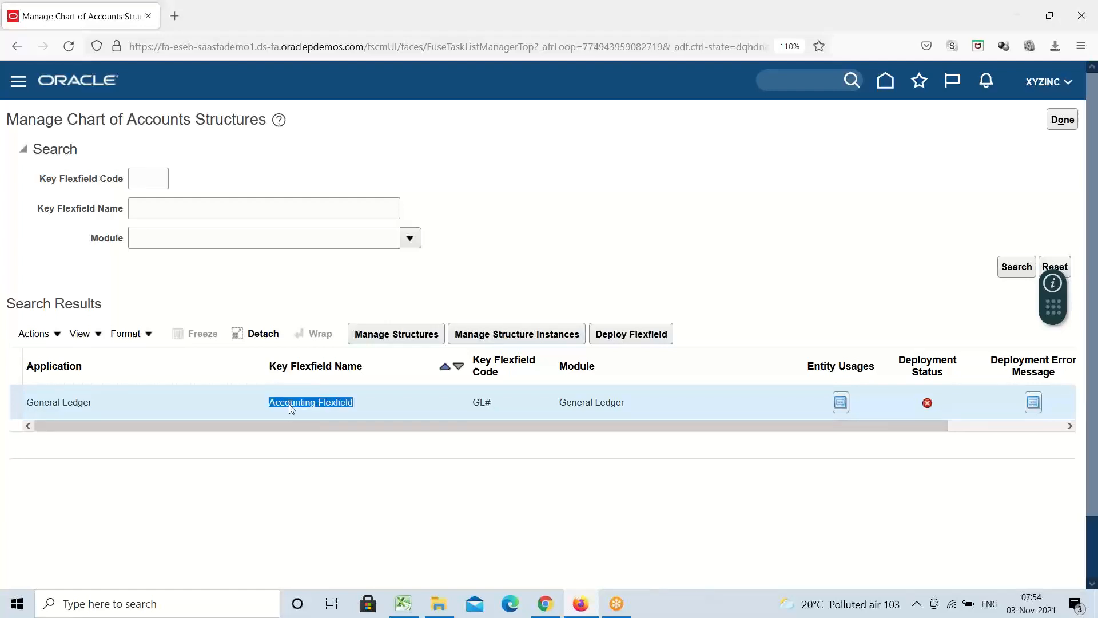
left_click(403, 604)
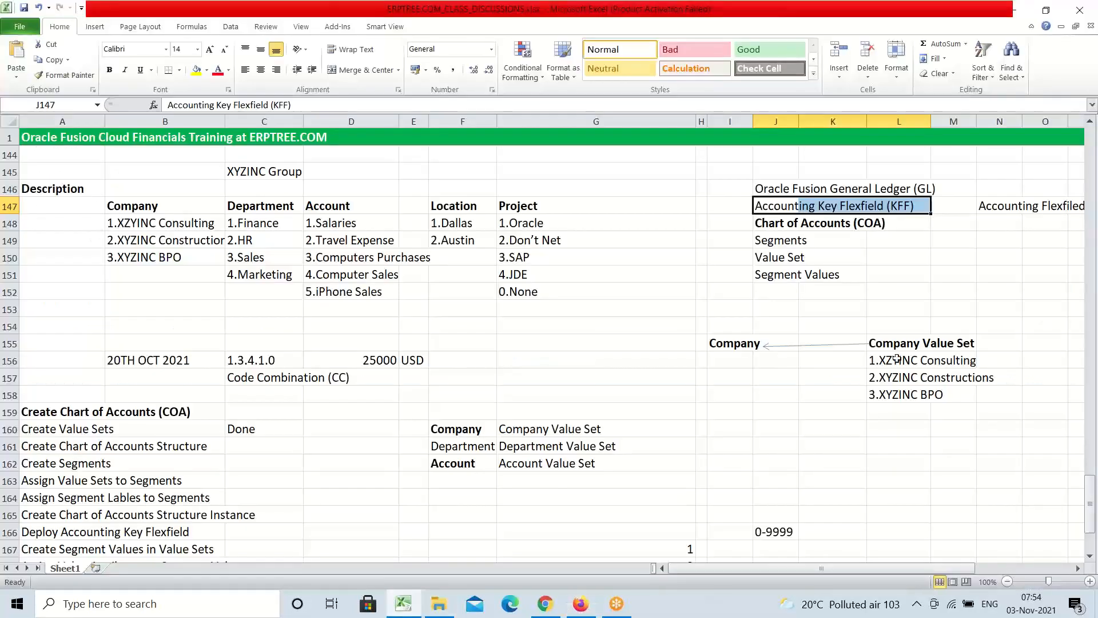
left_click_drag(1017, 206, 1045, 208)
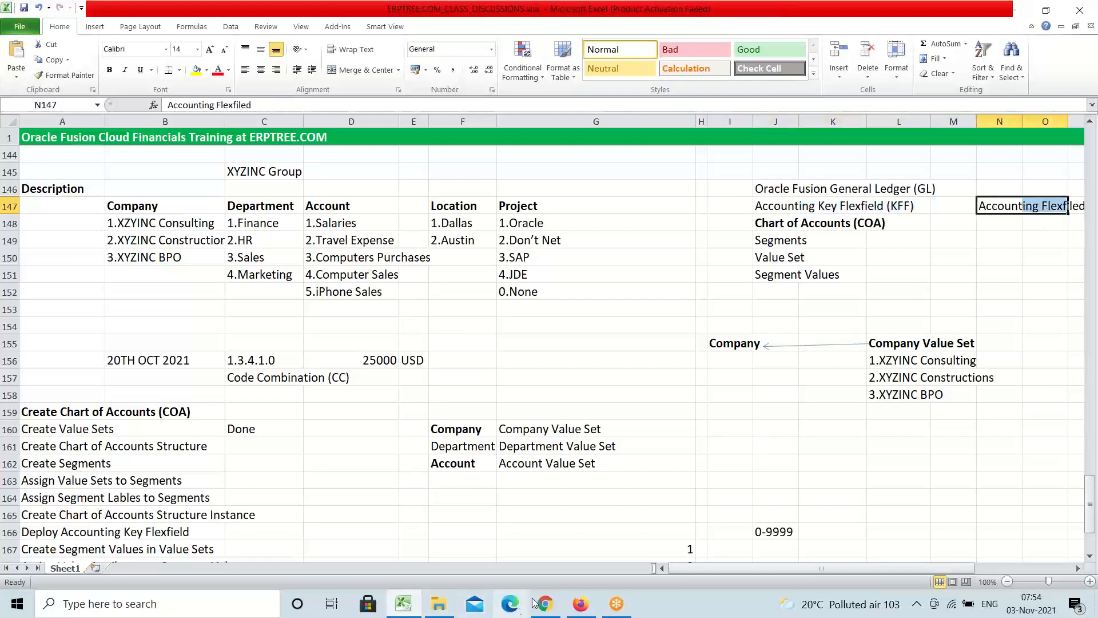
Return to Firefox to recheck the General Ledger Accounting Flexfield row, and switch to Excel to review the Chart of Accounts (COA) entry.
left_click(581, 603)
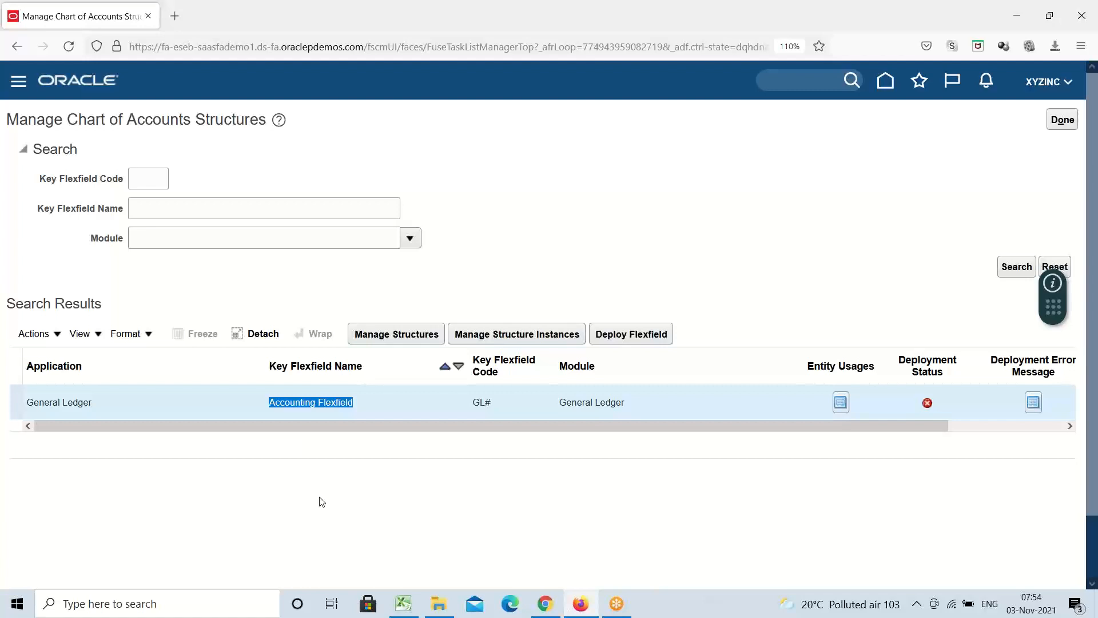
left_click(304, 402)
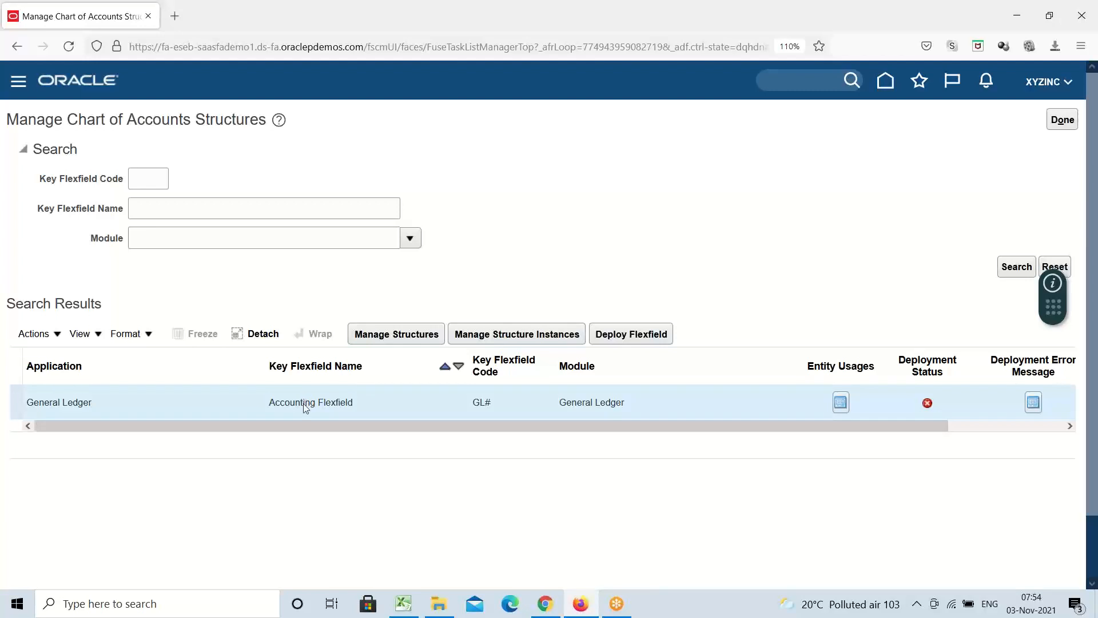
double_click(38, 401)
triple_click(304, 402)
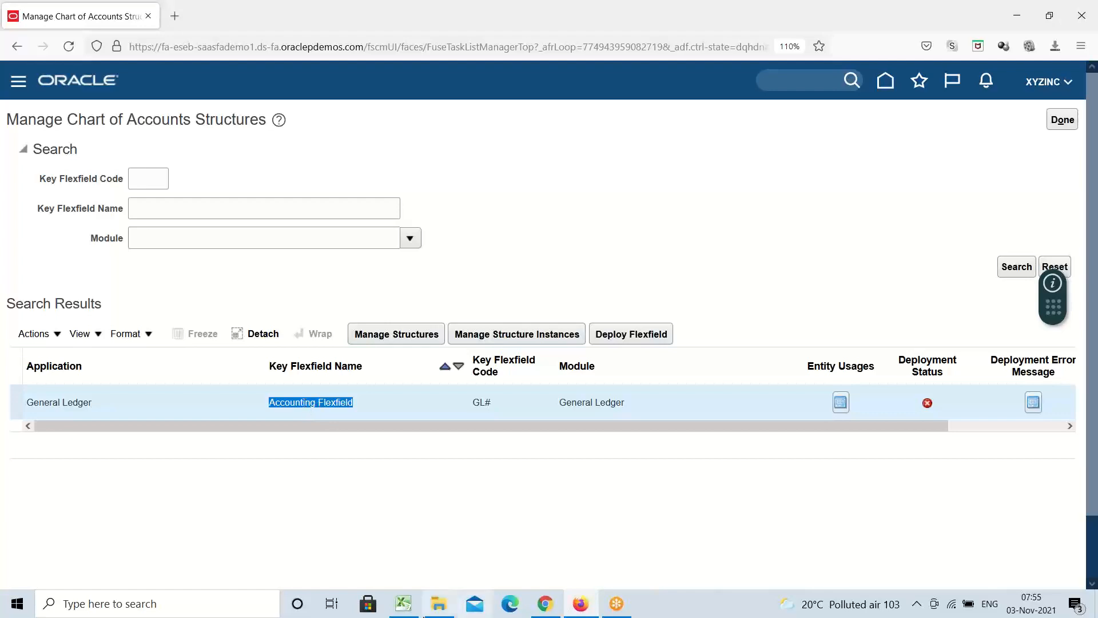
left_click(403, 604)
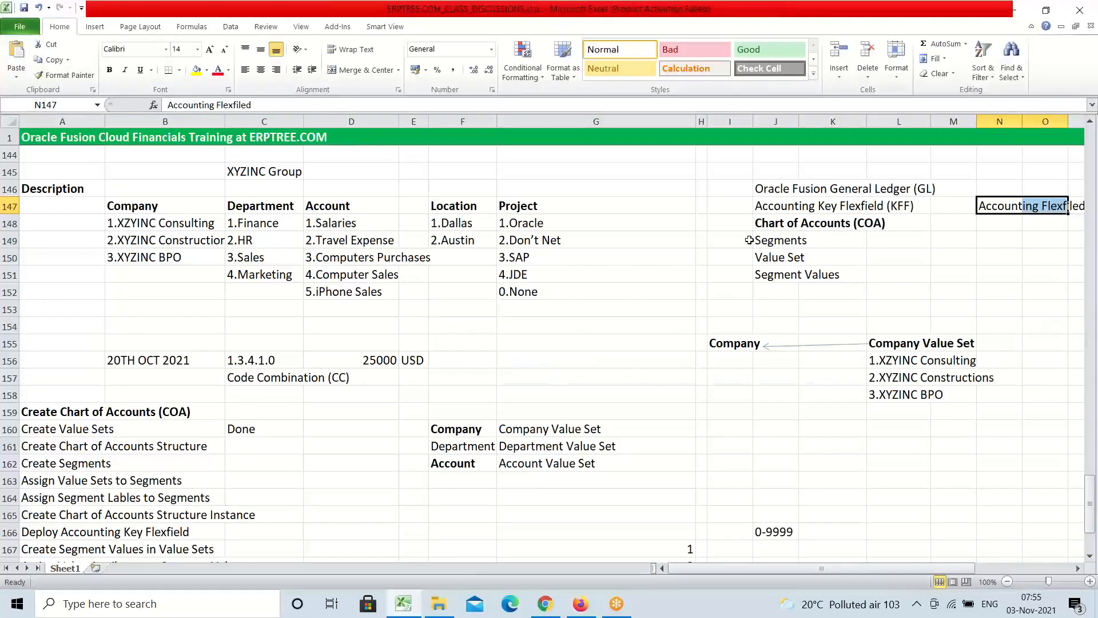
left_click(769, 225)
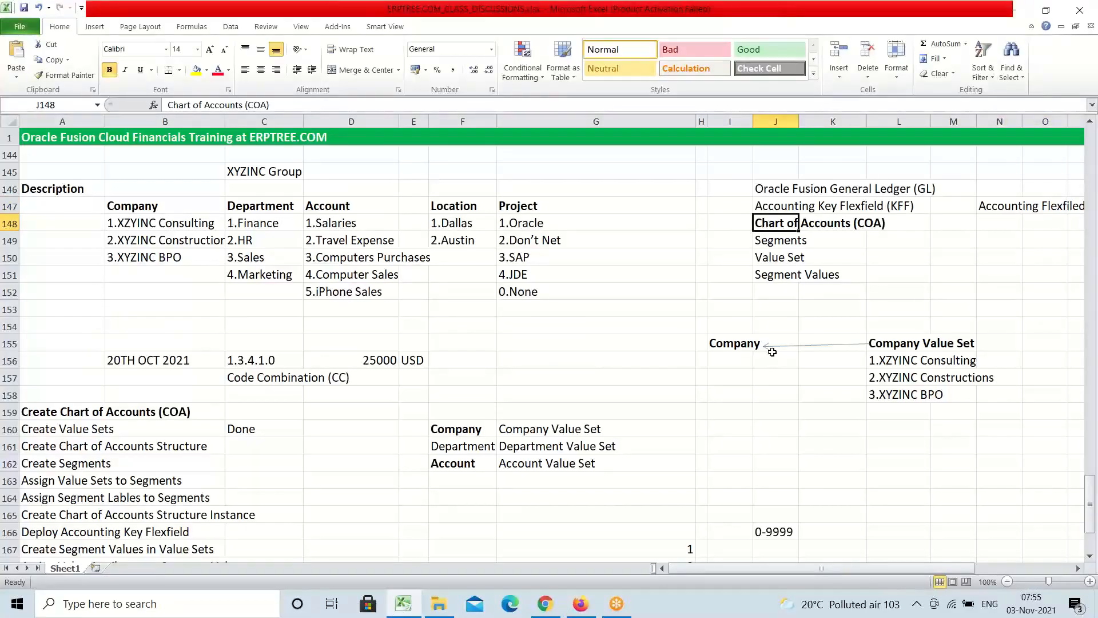
Return to Firefox, open the Accounting Flexfield's structures, and search without criteria to browse the existing structures.
left_click(581, 603)
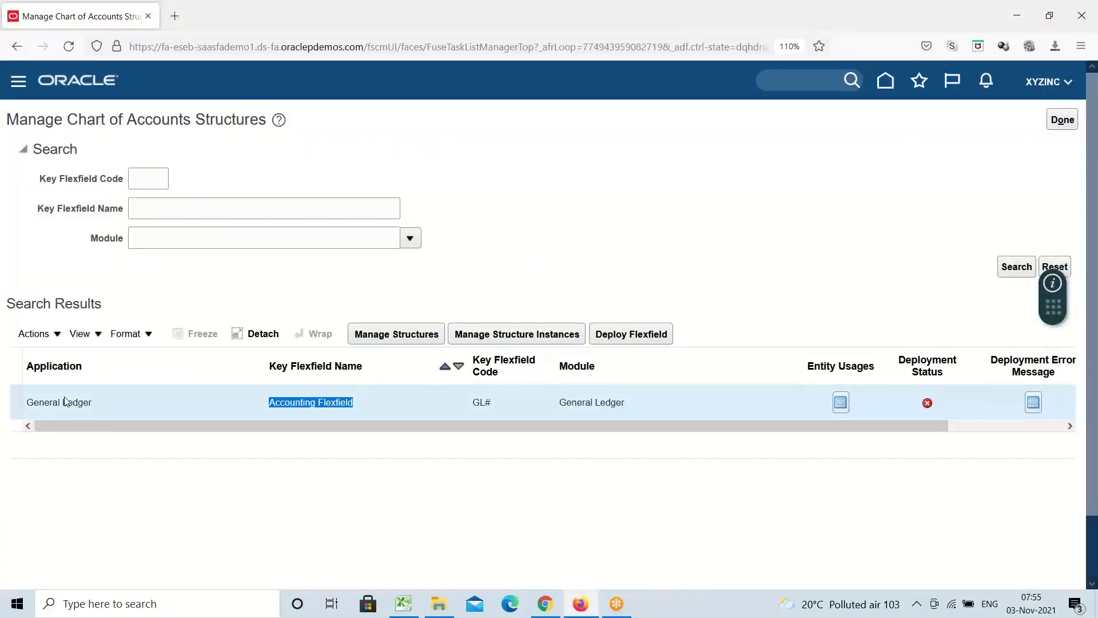
left_click(382, 335)
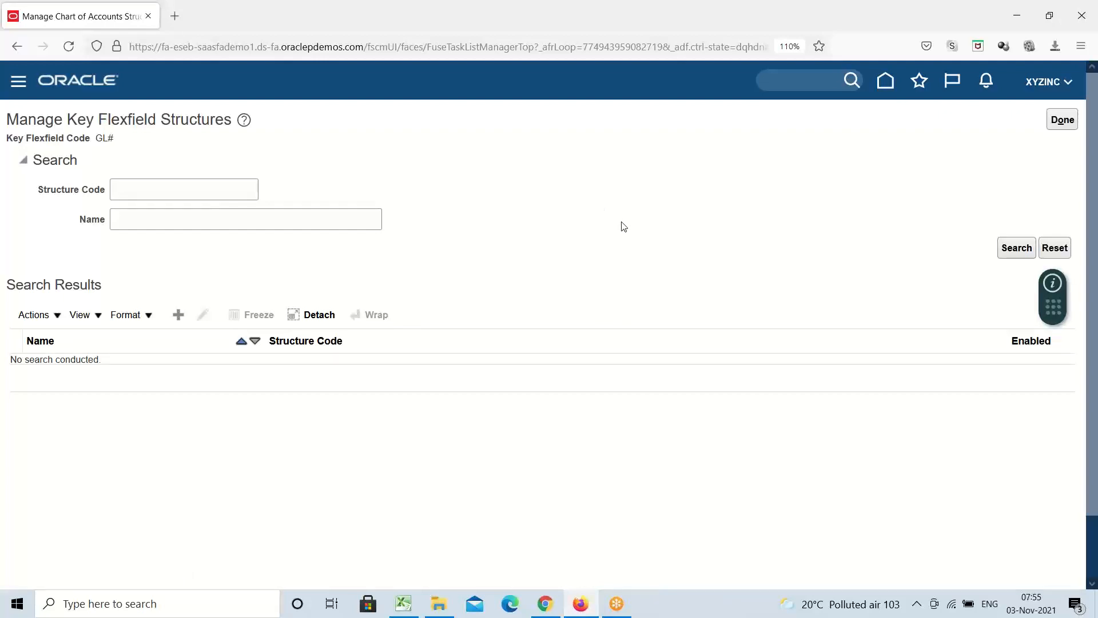
left_click(1015, 253)
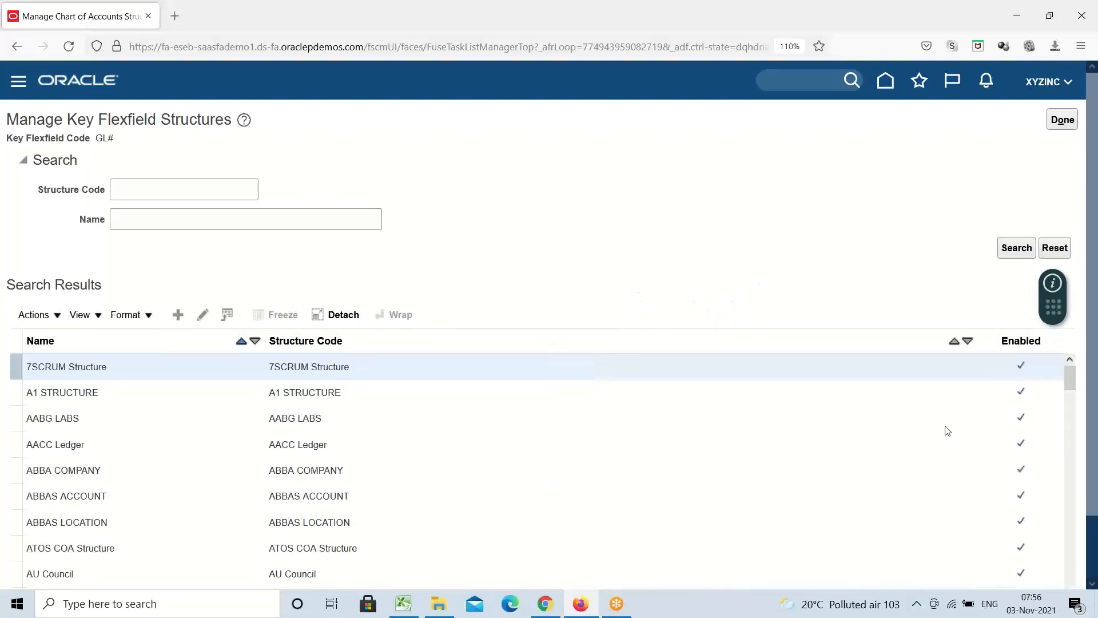
scroll(1092, 267, "down", 2)
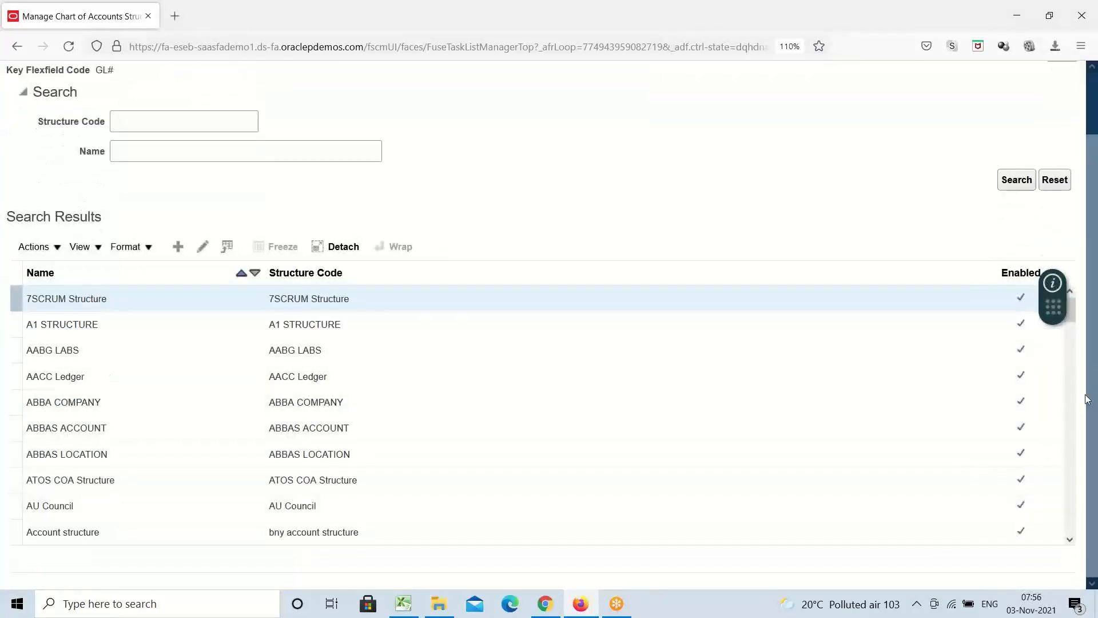
scroll(1070, 372, "down", 5)
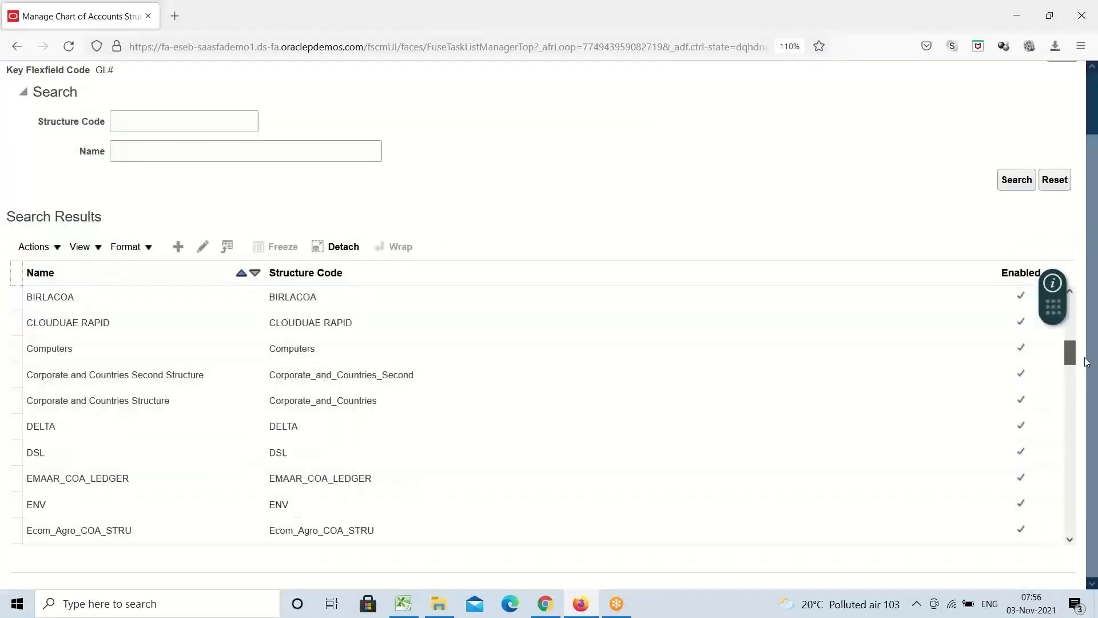
left_click_drag(1073, 361, 1073, 413)
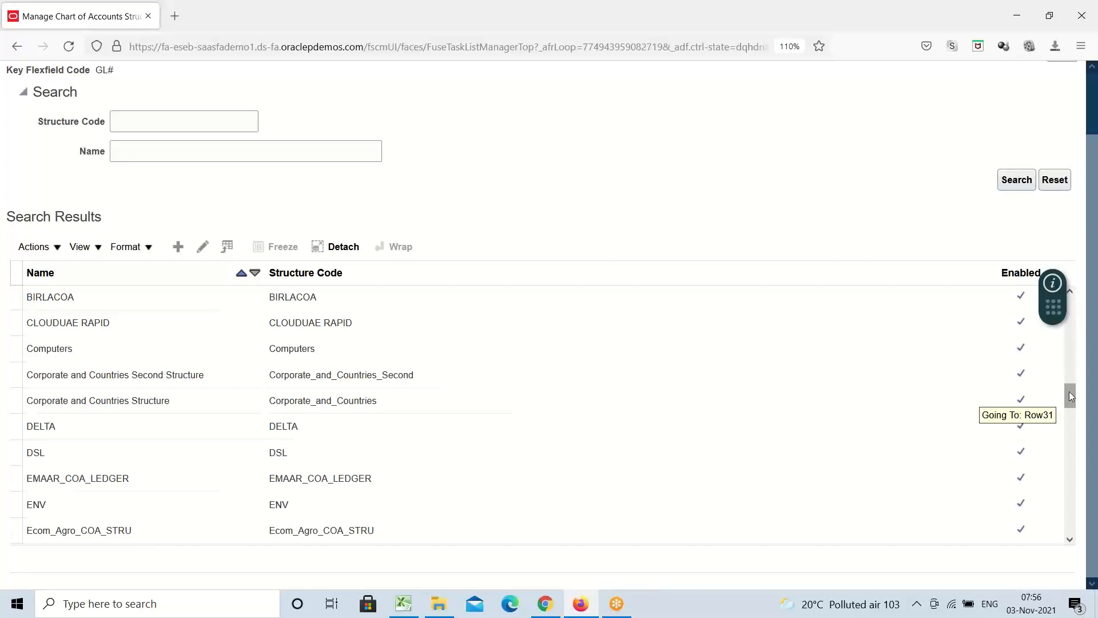
left_click_drag(1071, 397, 1076, 456)
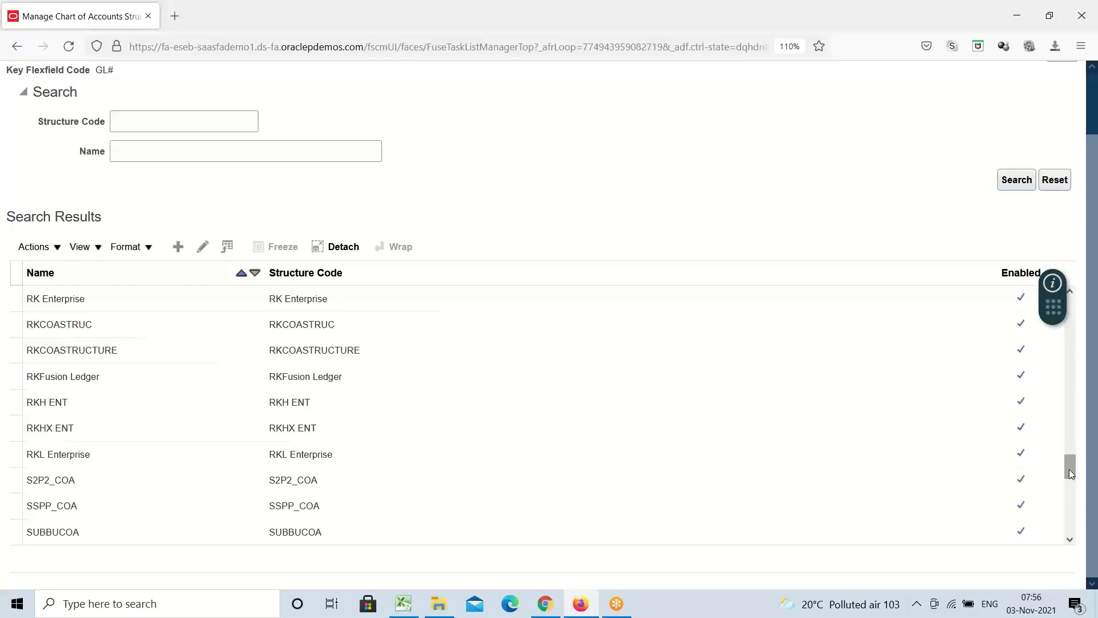
Leave the key flexfield structures list and return to the Manage Chart of Accounts Structures page.
left_click_drag(1071, 473, 1036, 272)
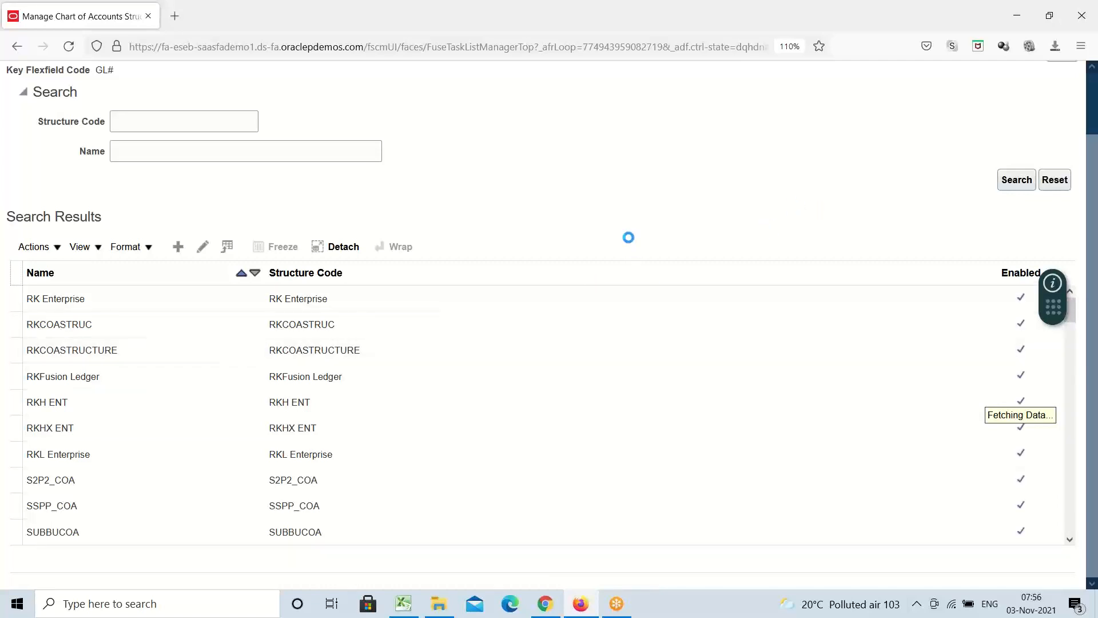
scroll(426, 220, "up", 2)
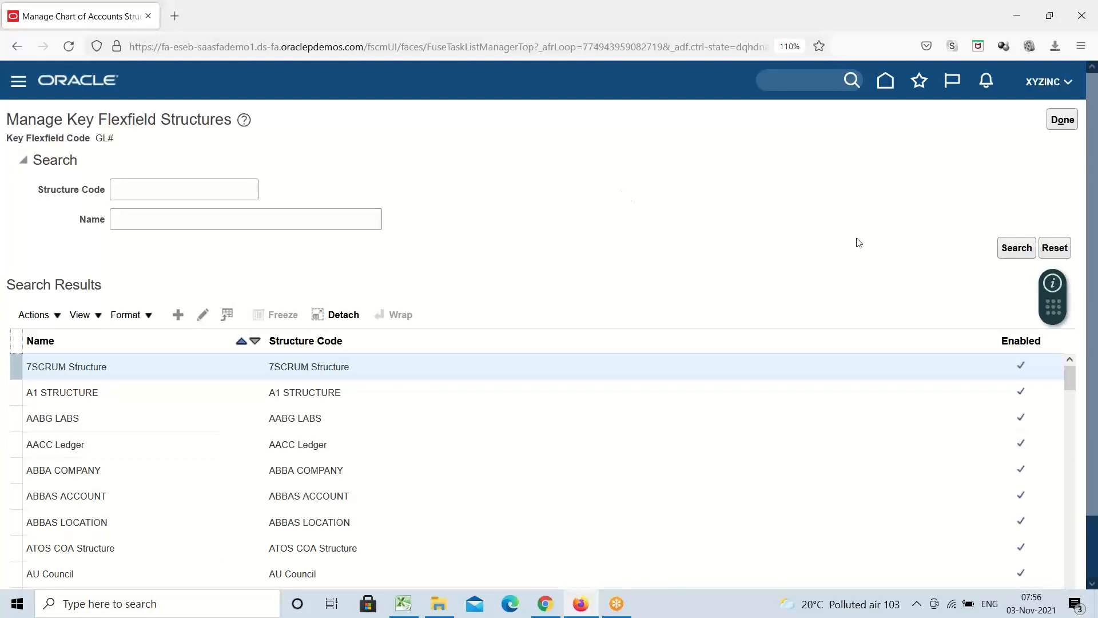
left_click(1061, 120)
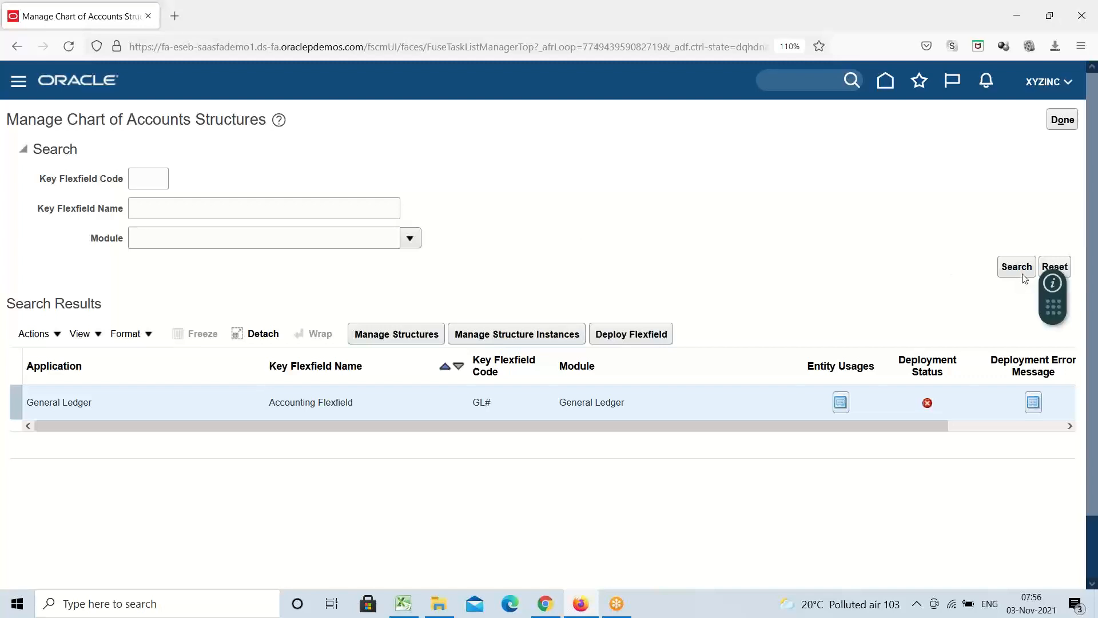
triple_click(116, 126)
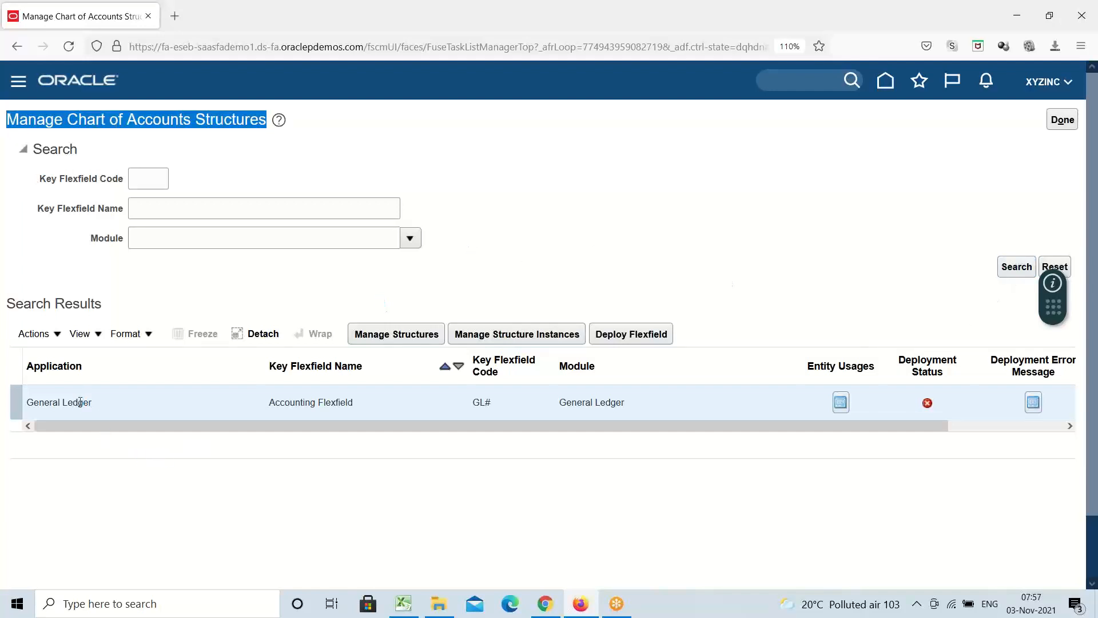
Open the structures of the General Ledger Accounting Flexfield and start creating a new key flexfield structure.
left_click(377, 337)
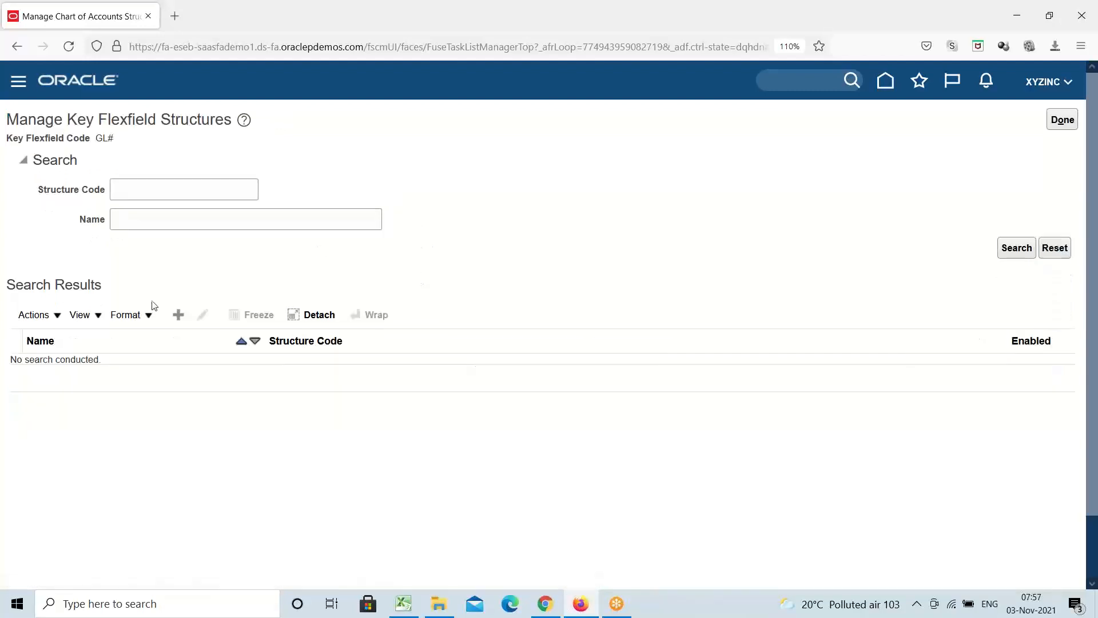
left_click(182, 316)
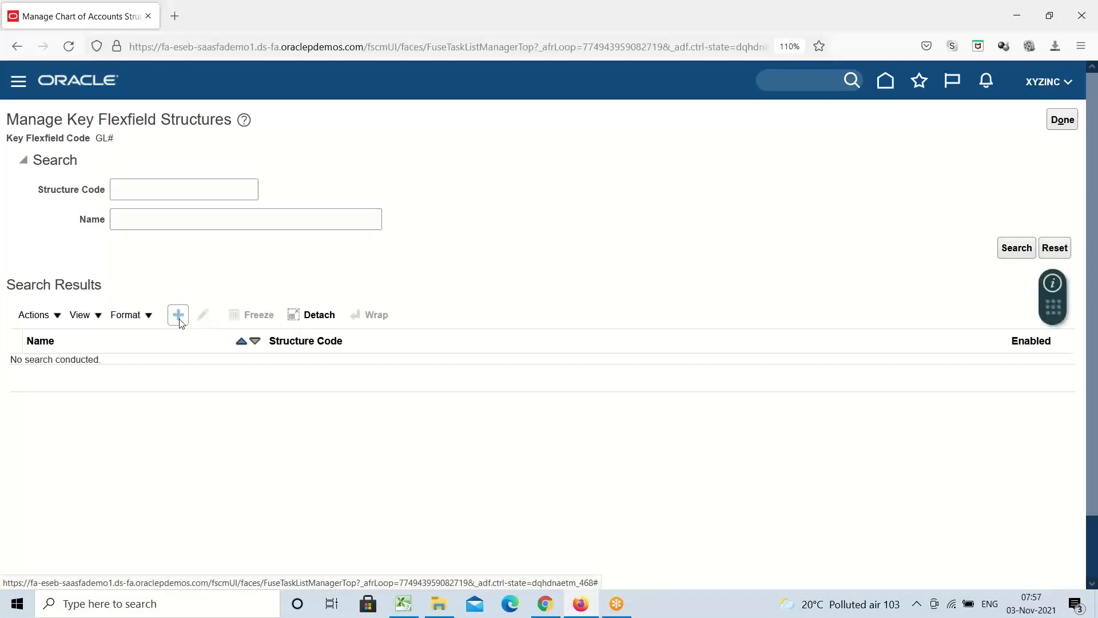
left_click(179, 321)
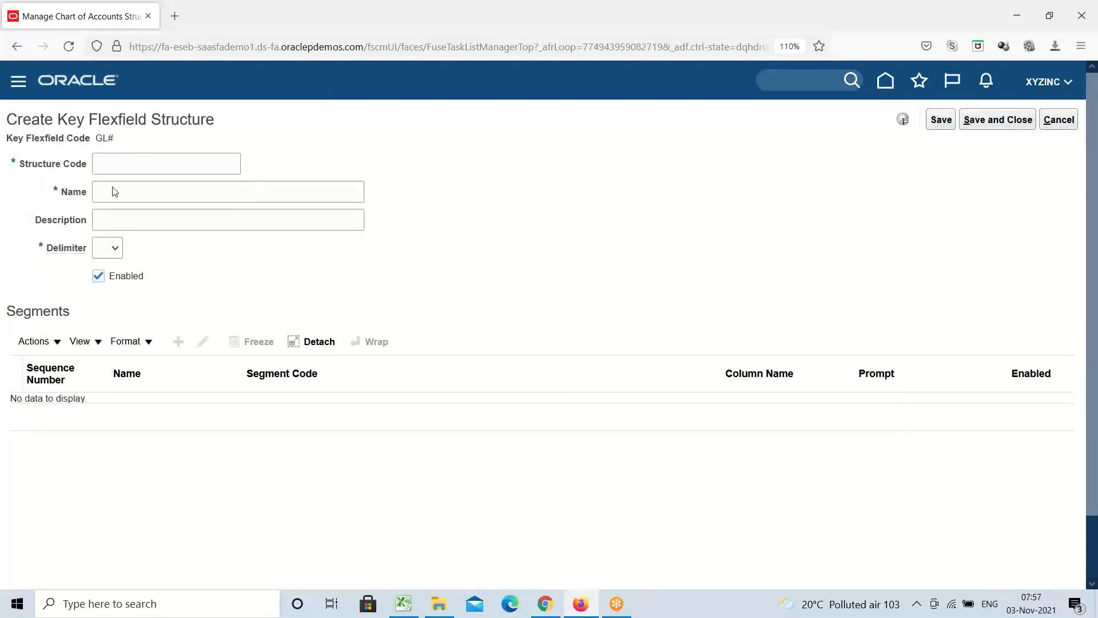
left_click(147, 163)
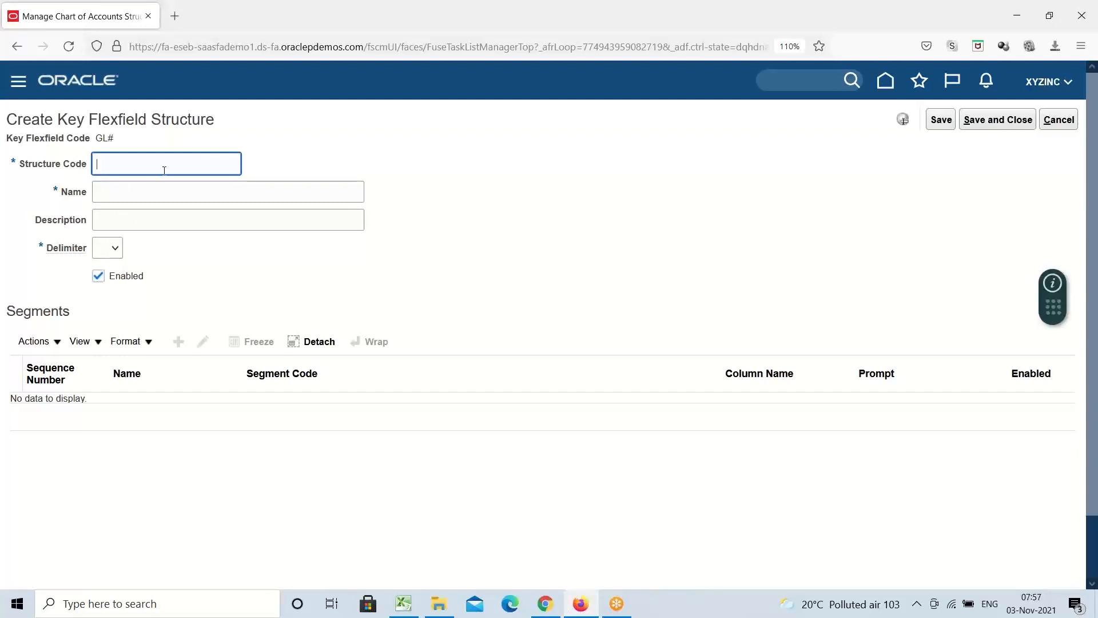
Switch to the Excel class notes and enter "XYZINC Chart of Accounts" in cell K162.
left_click(396, 607)
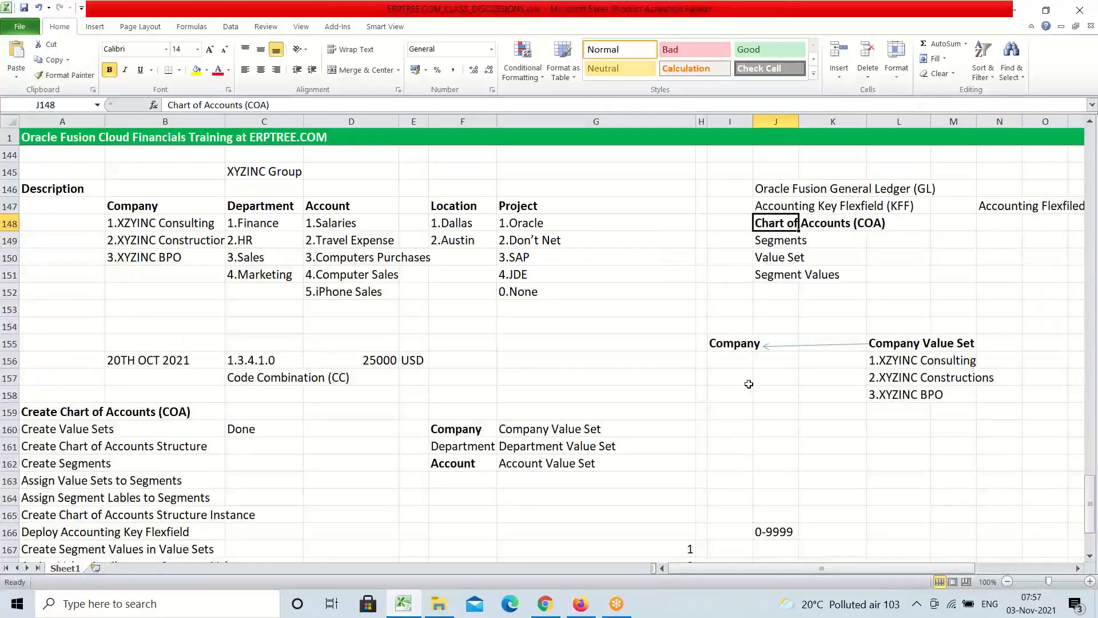
scroll(749, 383, "down", 1)
left_click(836, 407)
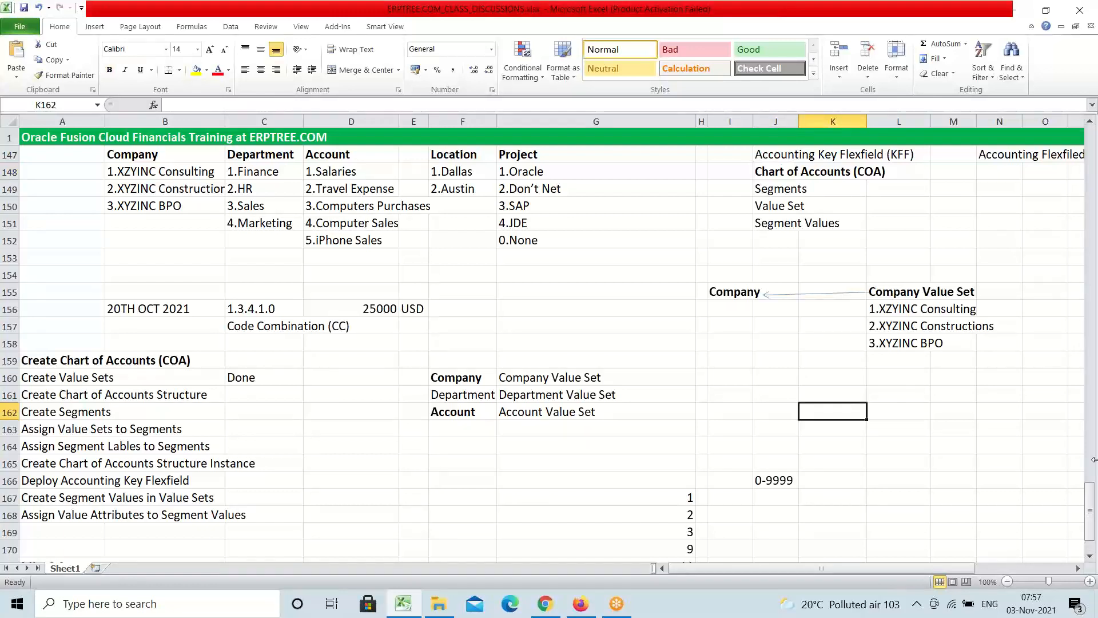
type("XYZ")
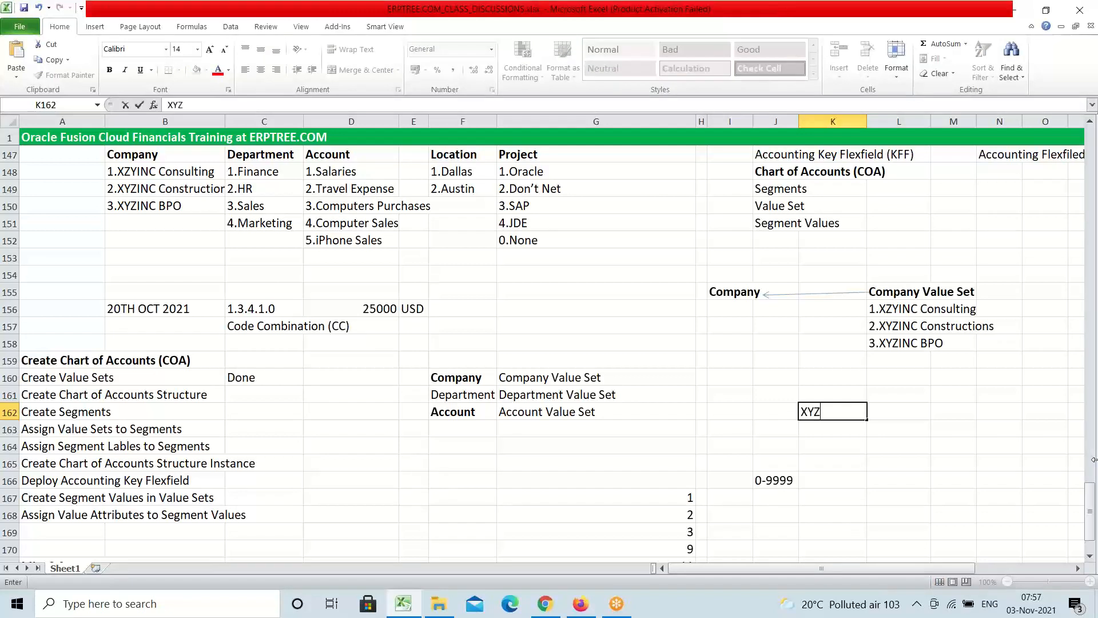
type("INC Chart of Accoun")
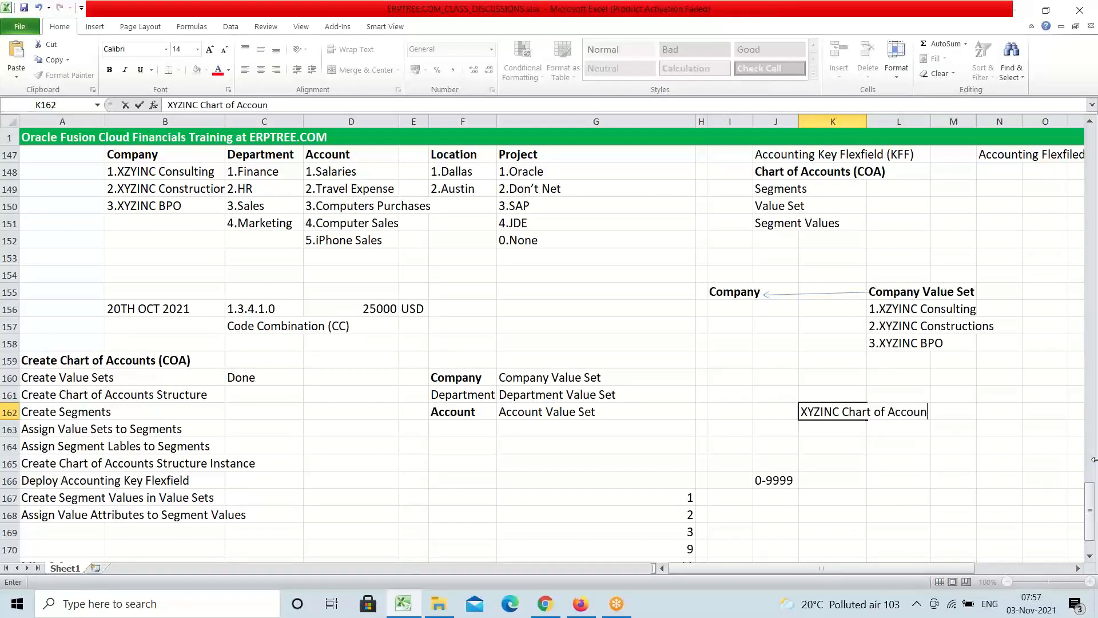
type("ts")
key("Return")
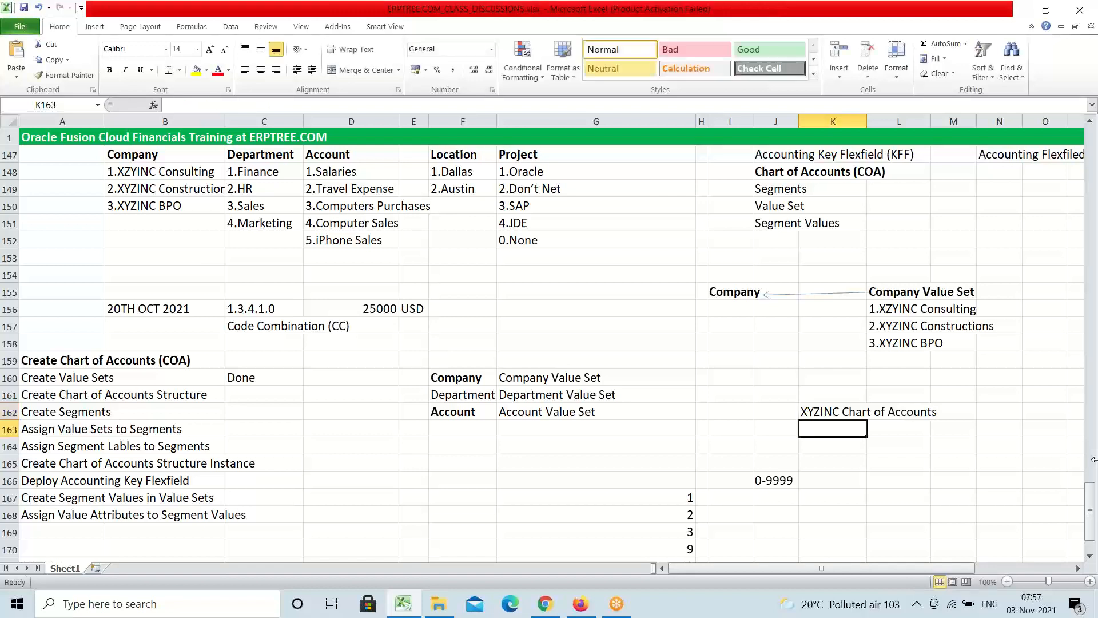
Enter "XYZINC Chart of Accounts Structure" in cell K163 as a second naming option.
type("XYZINC C")
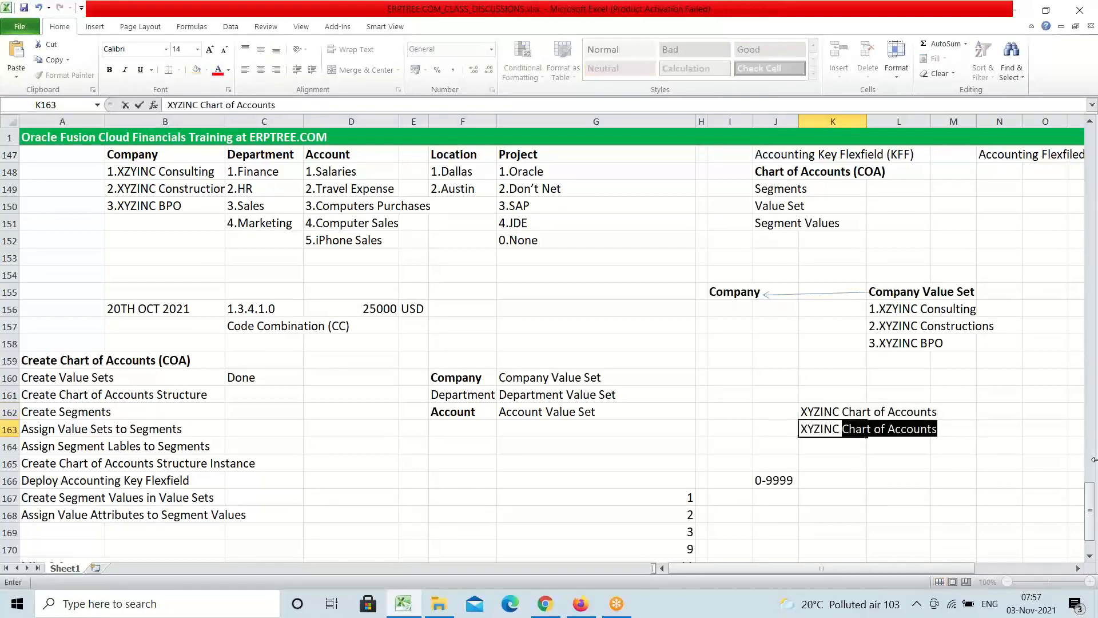
type("hart of ")
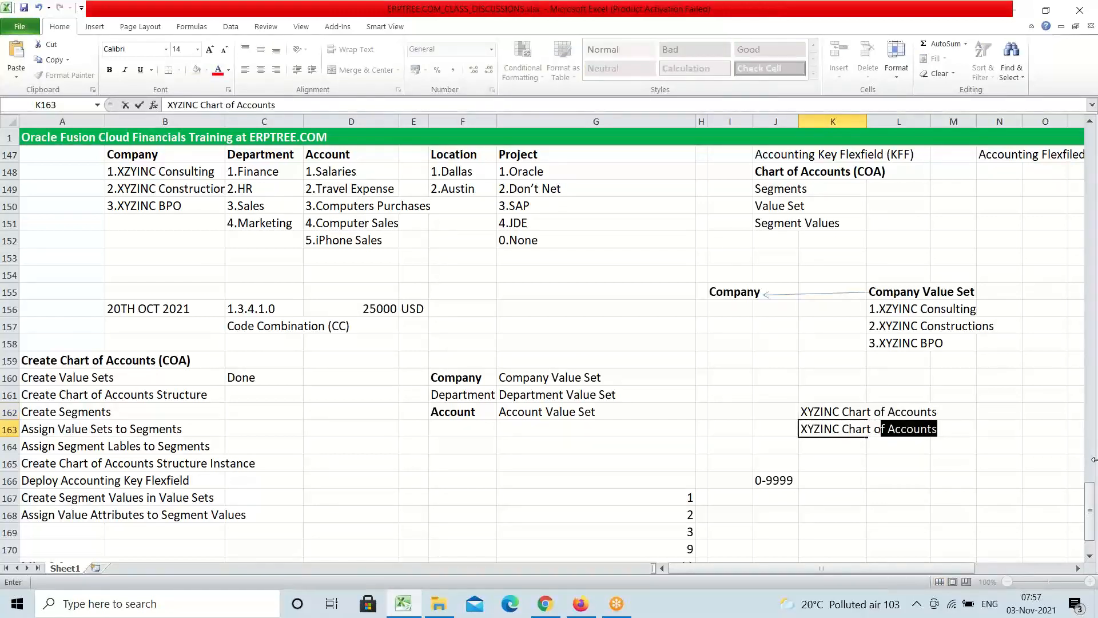
type("Accounnts")
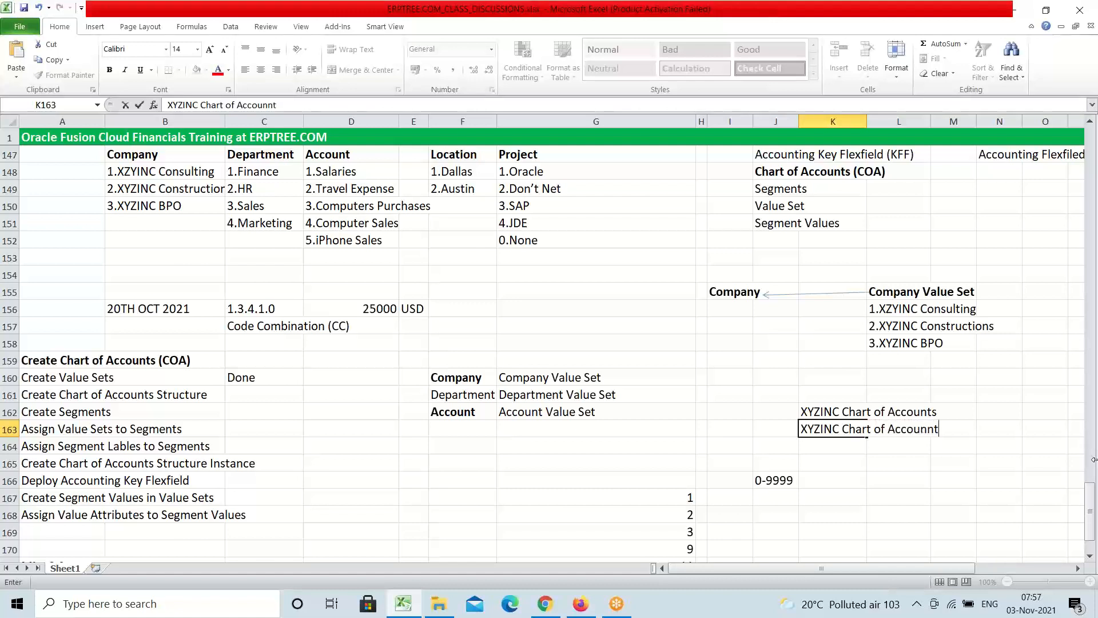
key("BackSpace")
key("BackSpace")
key("BackSpace")
type("ts Structure")
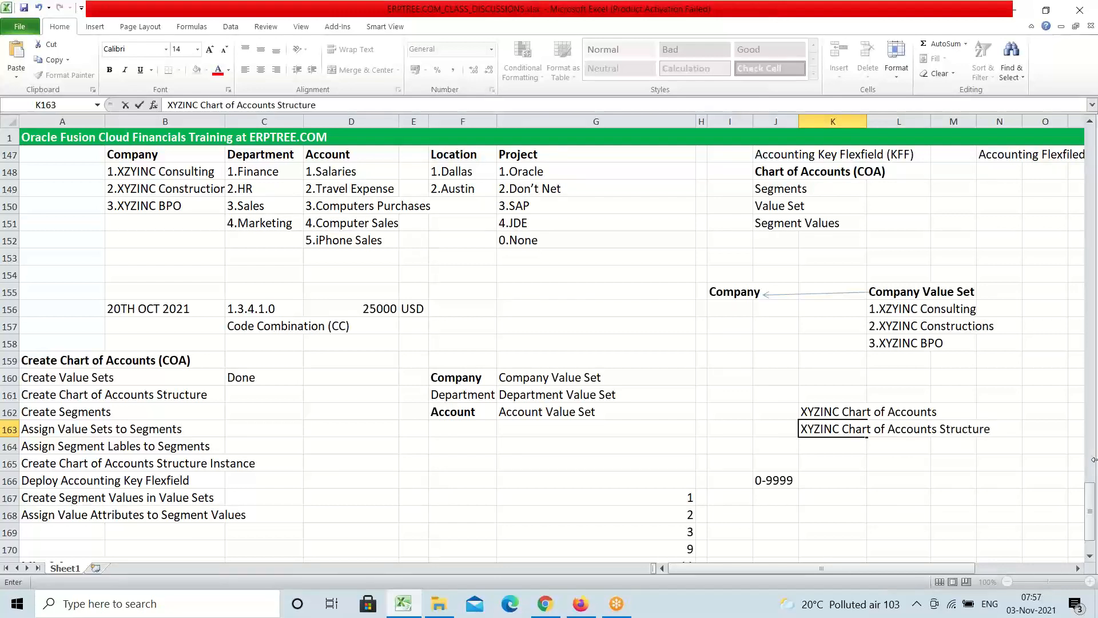
key("Return")
Enter "XYZINC COA" in cell K164 and select the three naming options from K162 down.
type("XYZ")
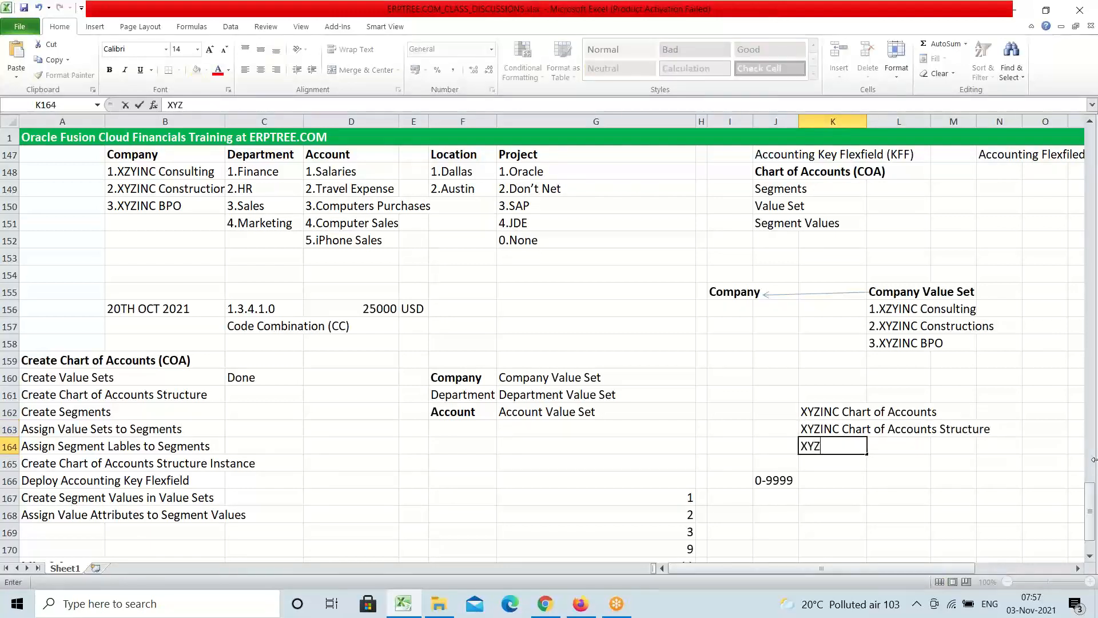
type("INC COA")
scroll(908, 448, "down", 3)
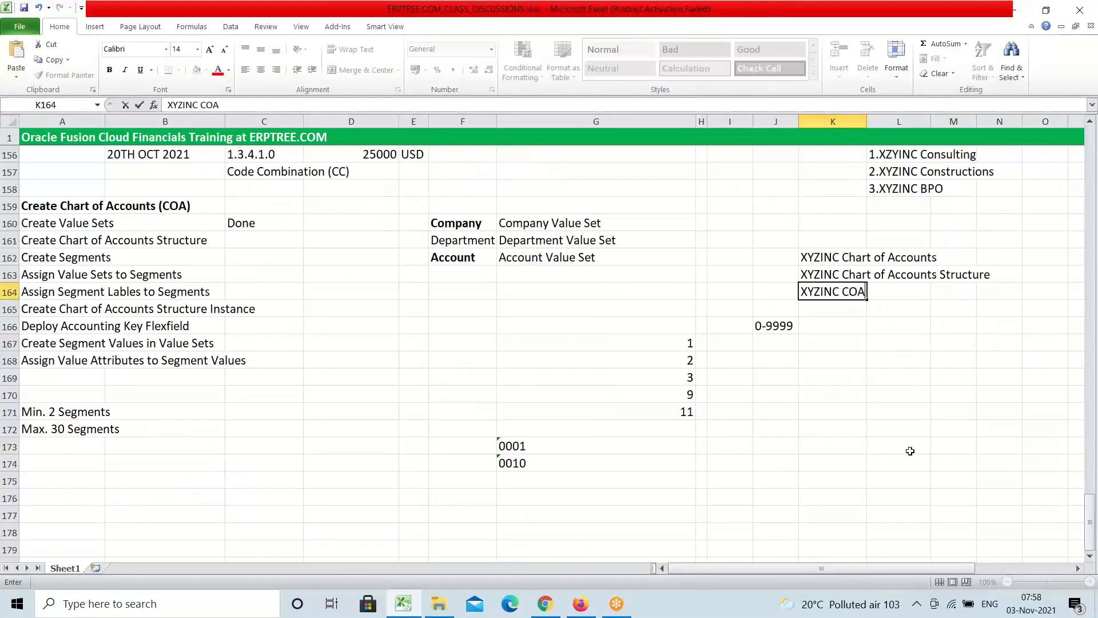
left_click_drag(815, 261, 959, 291)
scroll(936, 345, "up", 4)
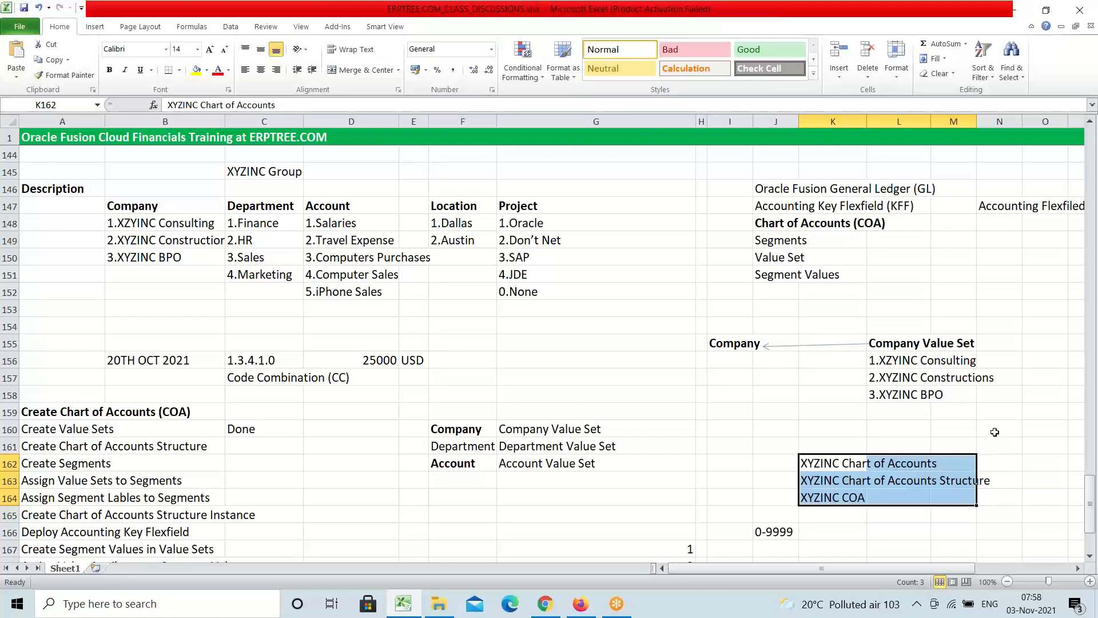
scroll(995, 435, "down", 2)
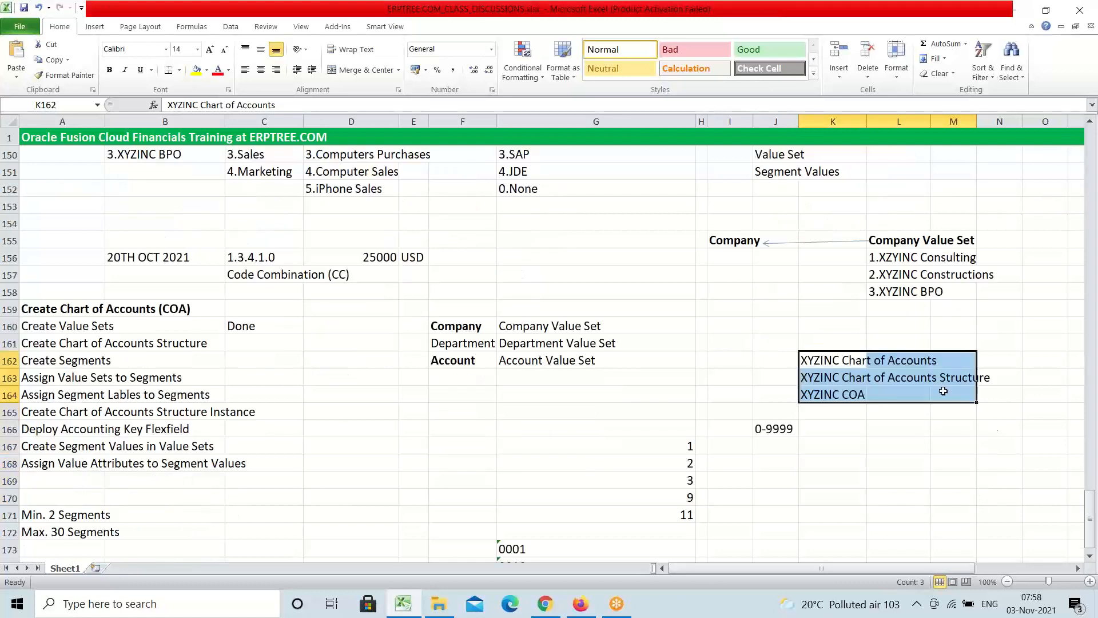
Add "XYZINC Accounting Flexfield" in cell K161, above the other naming options.
left_click(822, 342)
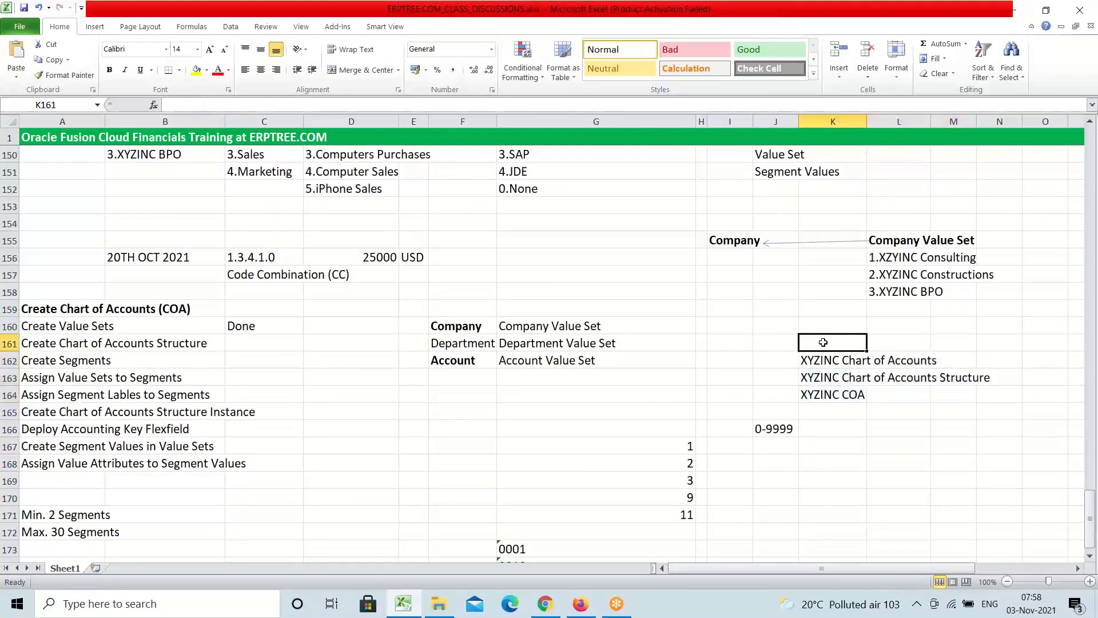
type("XYZ")
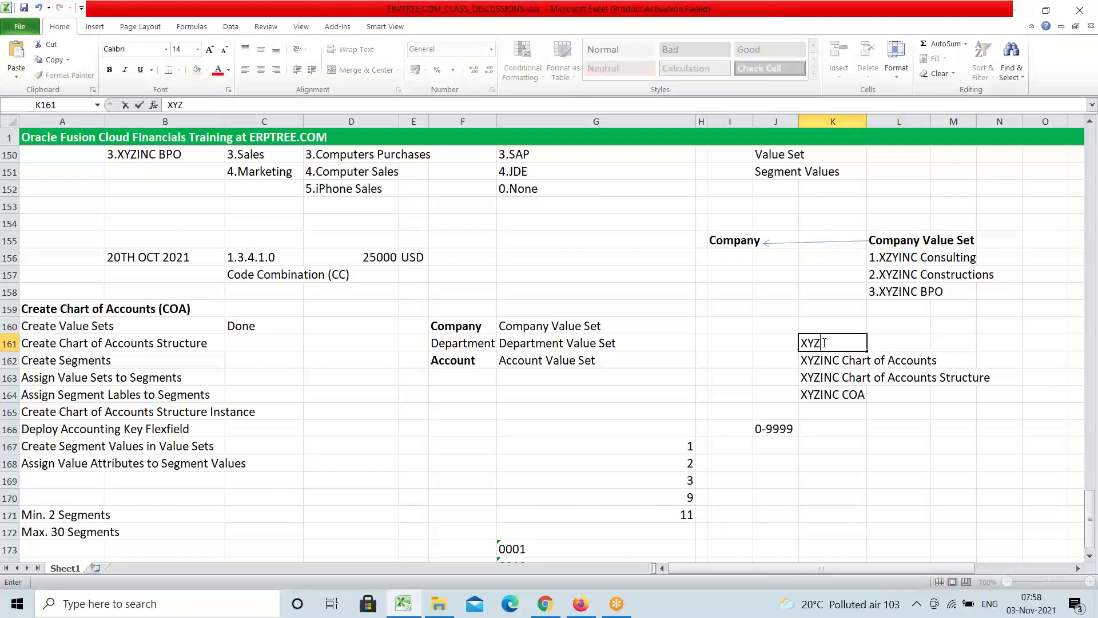
type("INC Accounting Flexfield")
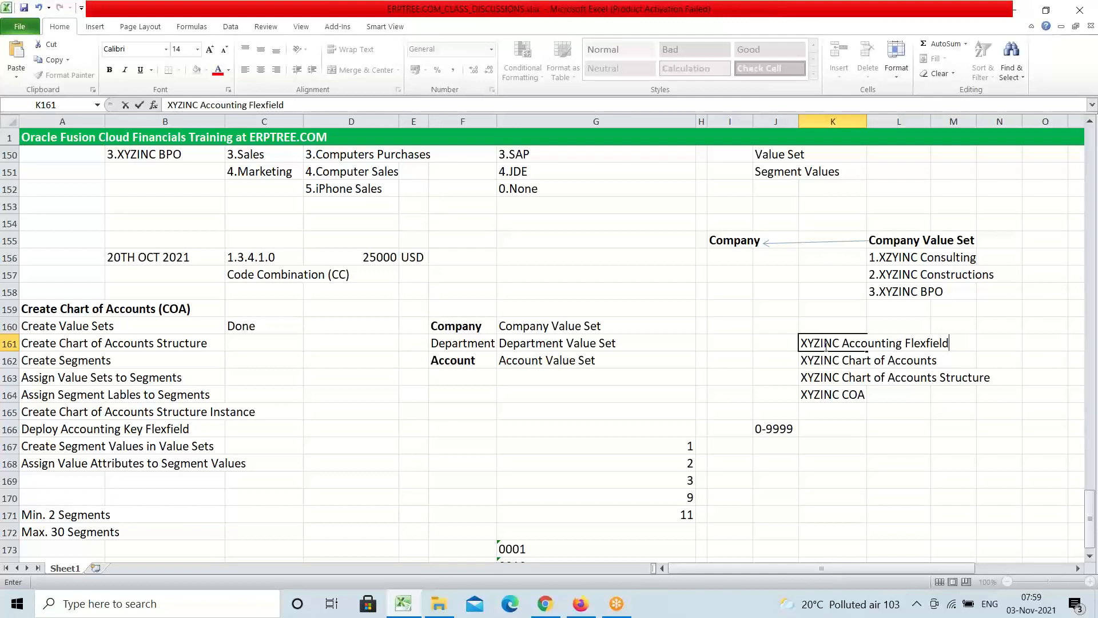
left_click(899, 405)
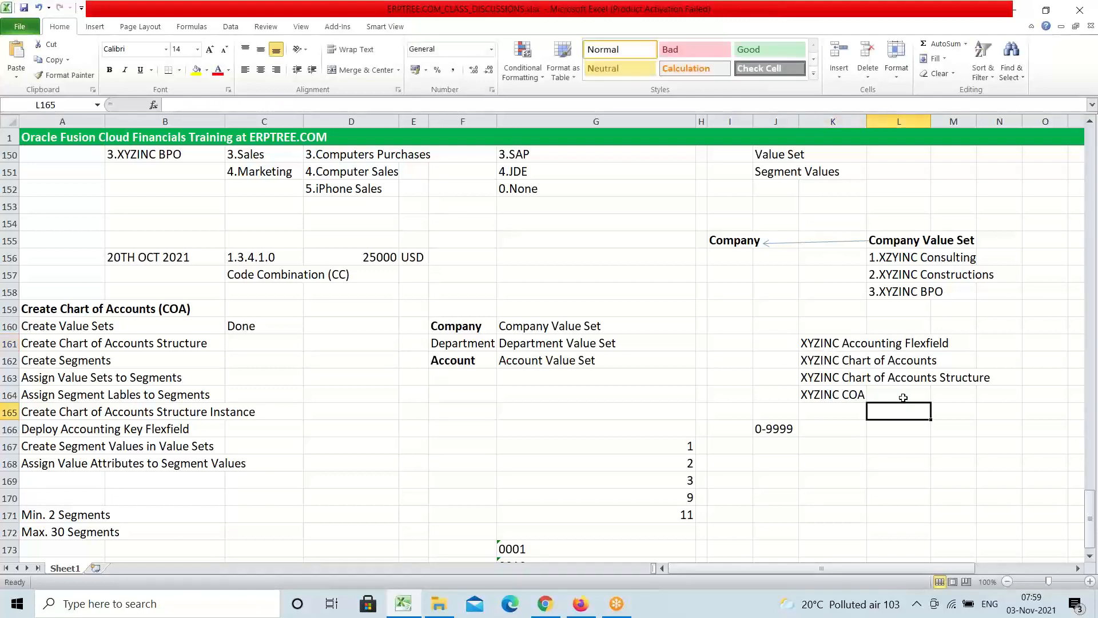
Switch back to Oracle Fusion in Firefox and set the new structure's code to "XYZINC Accounting Flexfield".
left_click(582, 605)
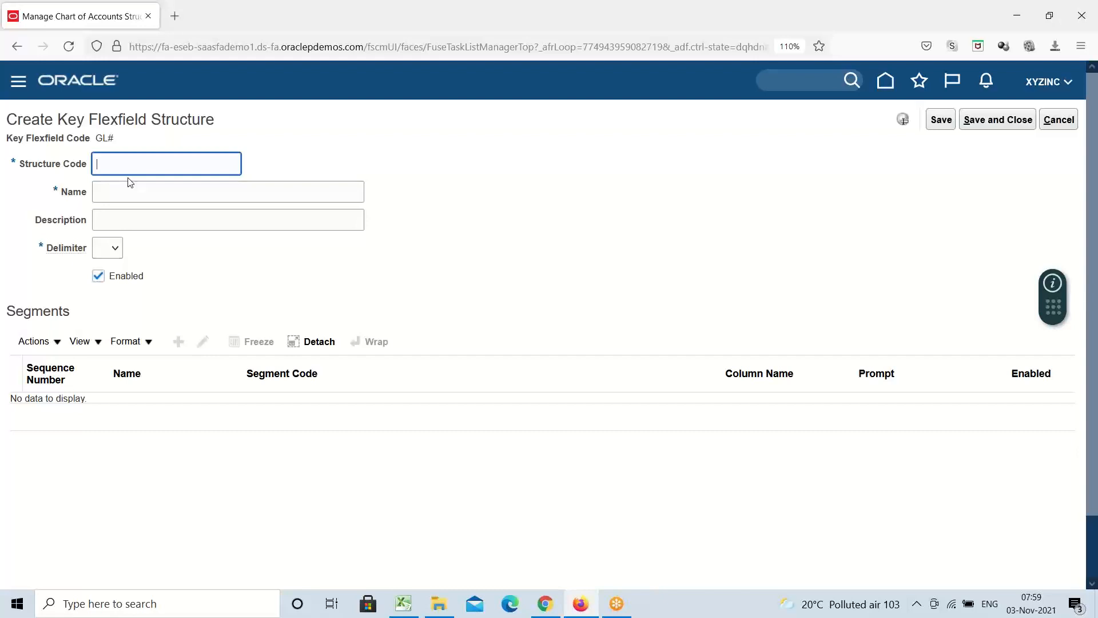
type("XYZI")
type("NC Accounting Flexfield")
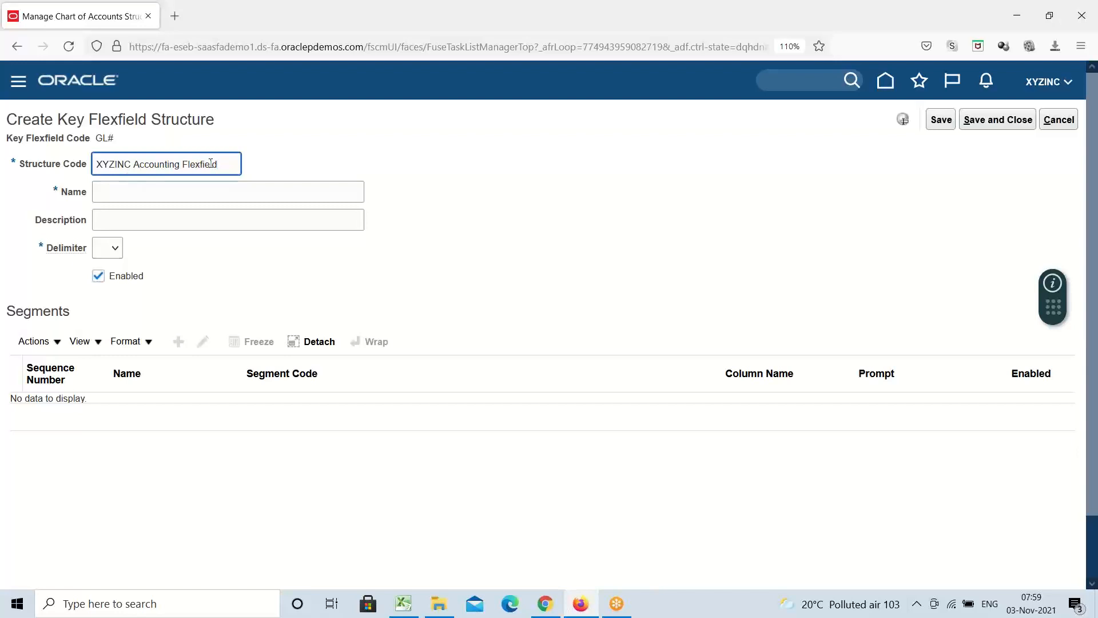
Copy the structure code "XYZINC Accounting Flexfield" into the structure's name and description.
left_click_drag(229, 167, 95, 164)
key("ctrl+c")
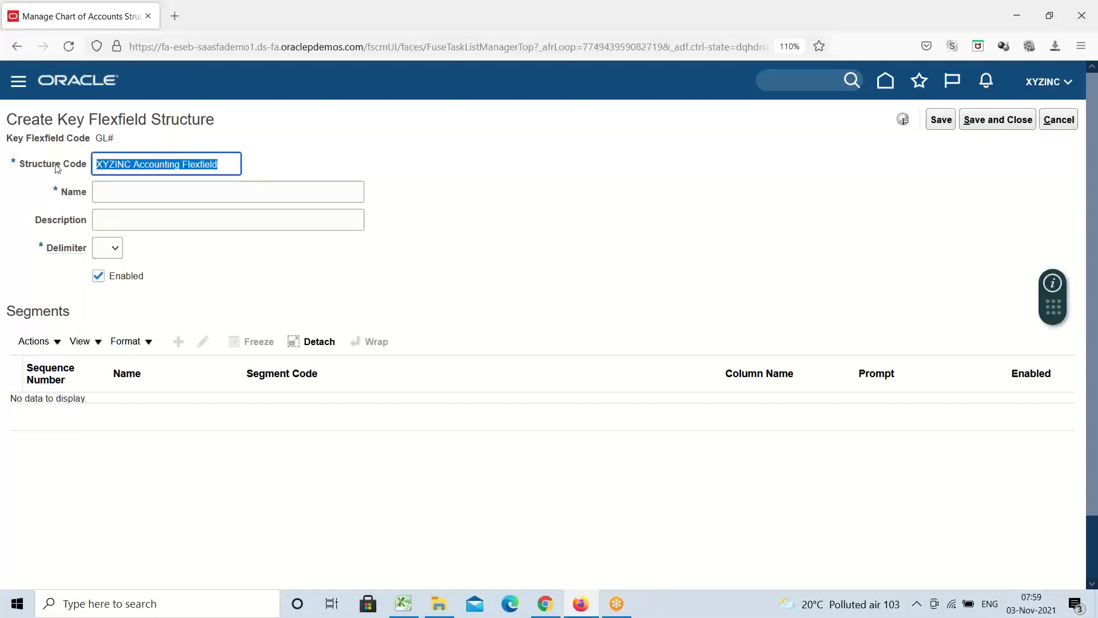
left_click(128, 194)
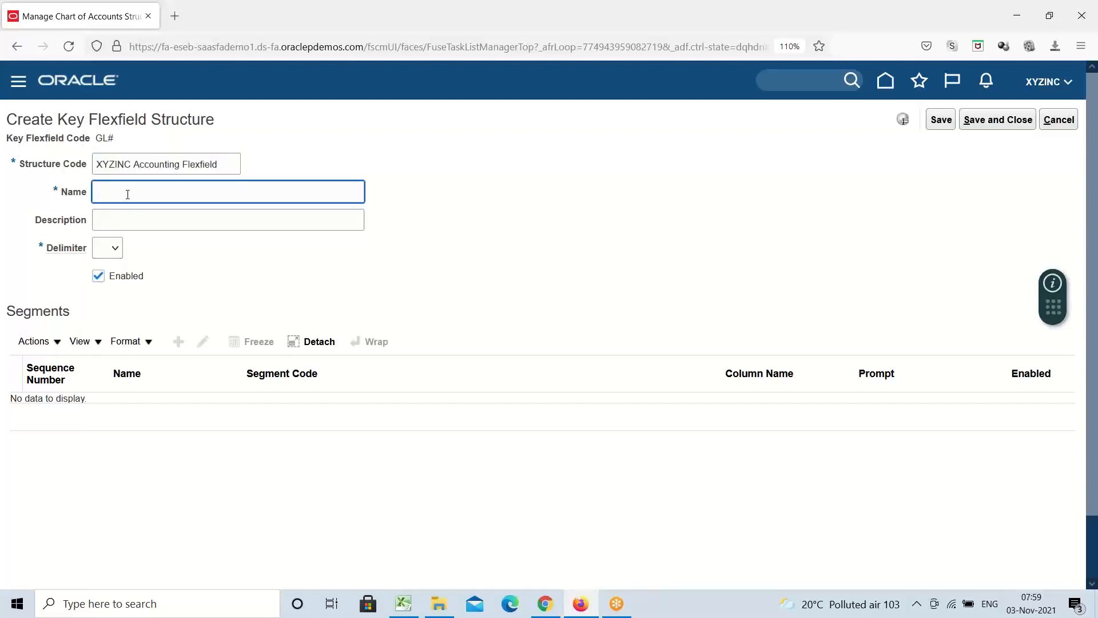
key("ctrl+v")
left_click(136, 220)
key("ctrl+v")
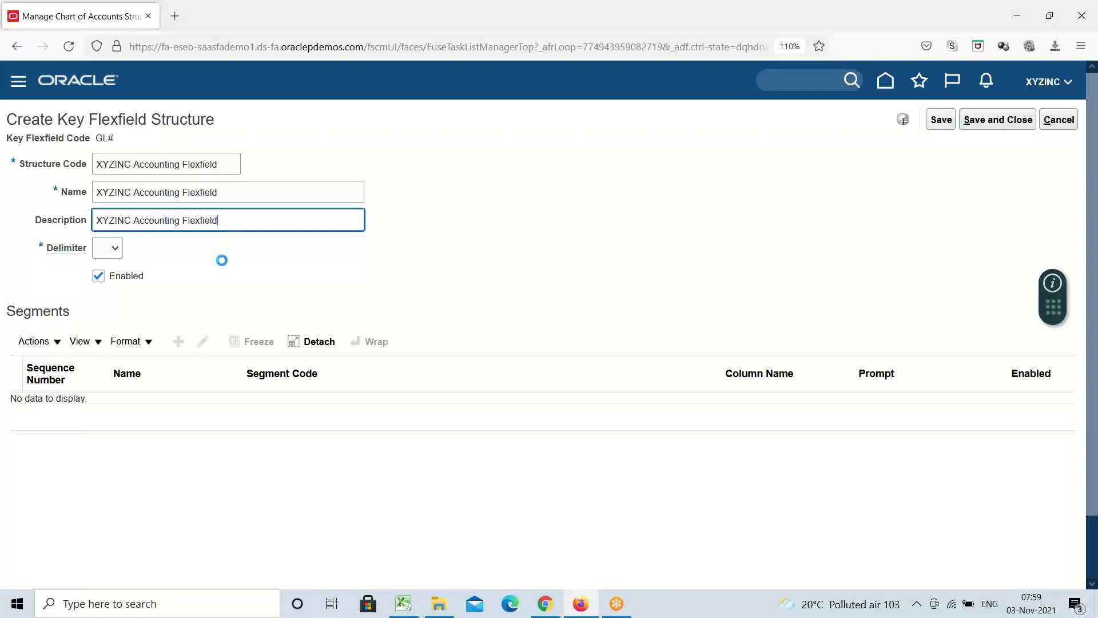
Switch to the Excel notes and review the segment table from Company to Project and the sample transaction's date, amount and currency.
left_click(403, 603)
scroll(438, 365, "up", 2)
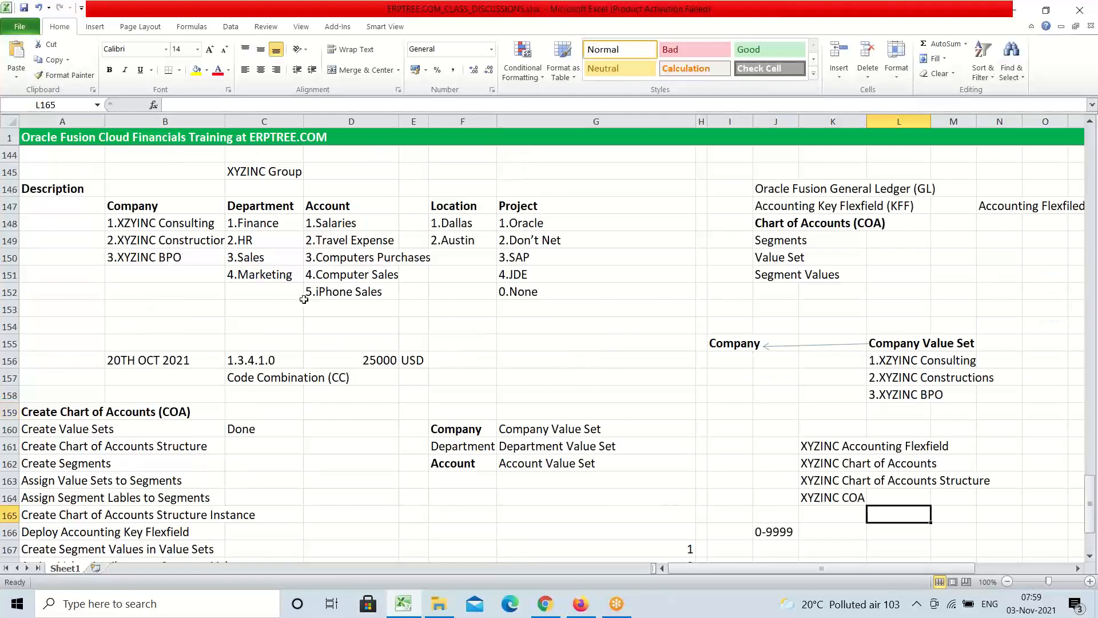
left_click(148, 207)
left_click_drag(148, 207, 538, 293)
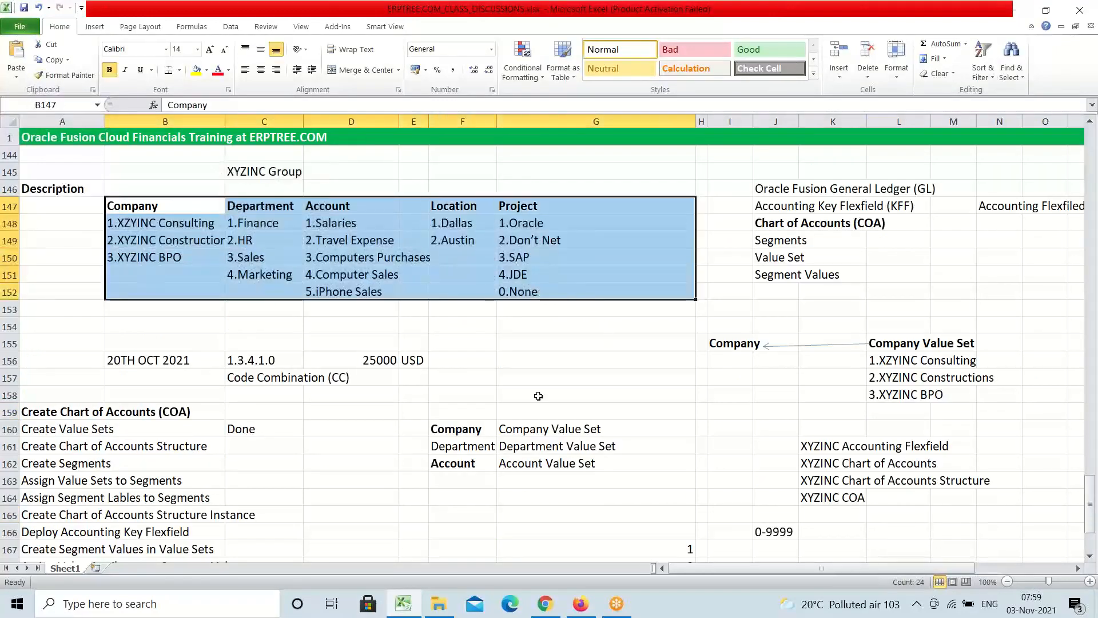
left_click(140, 363)
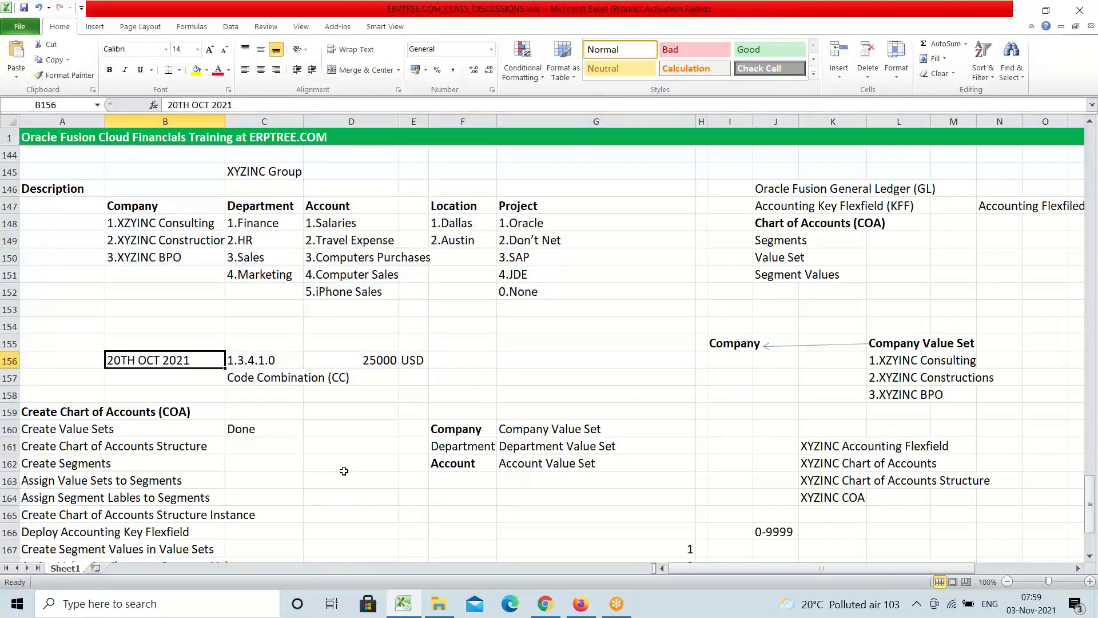
left_click(375, 364)
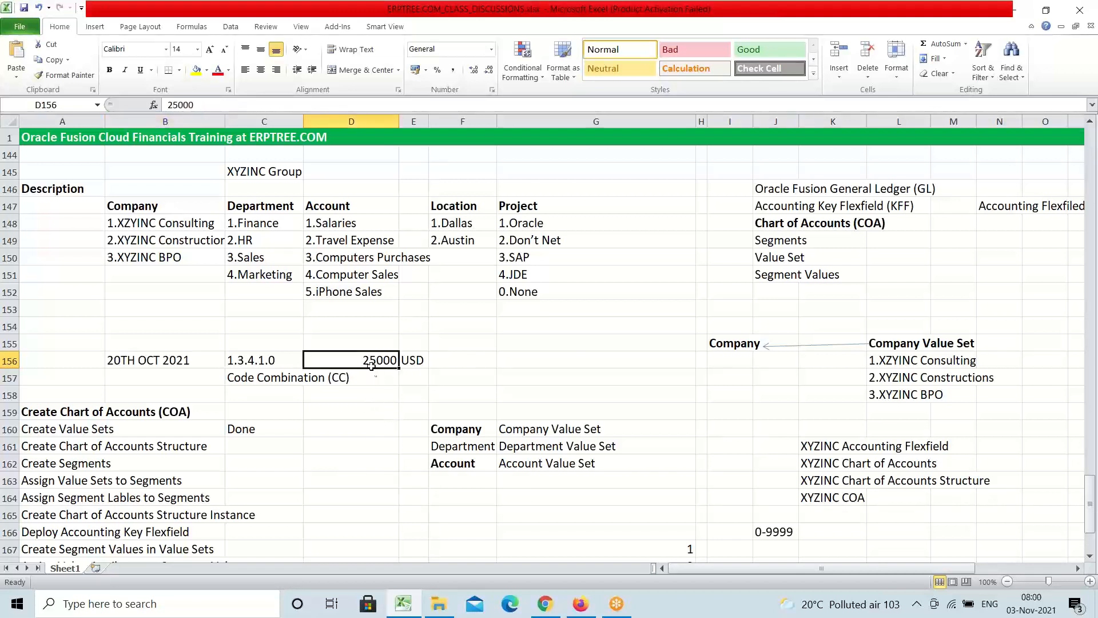
left_click(412, 362)
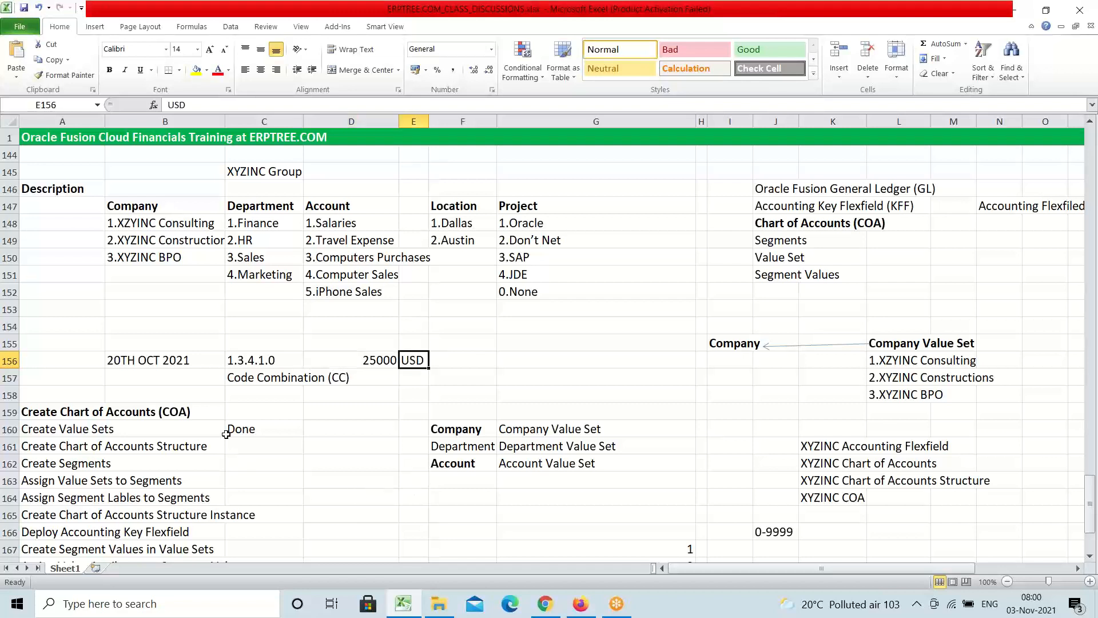
Remove the dots separating the segment values in the code combination 1.3.4.1.0 in cell C156.
left_click(252, 363)
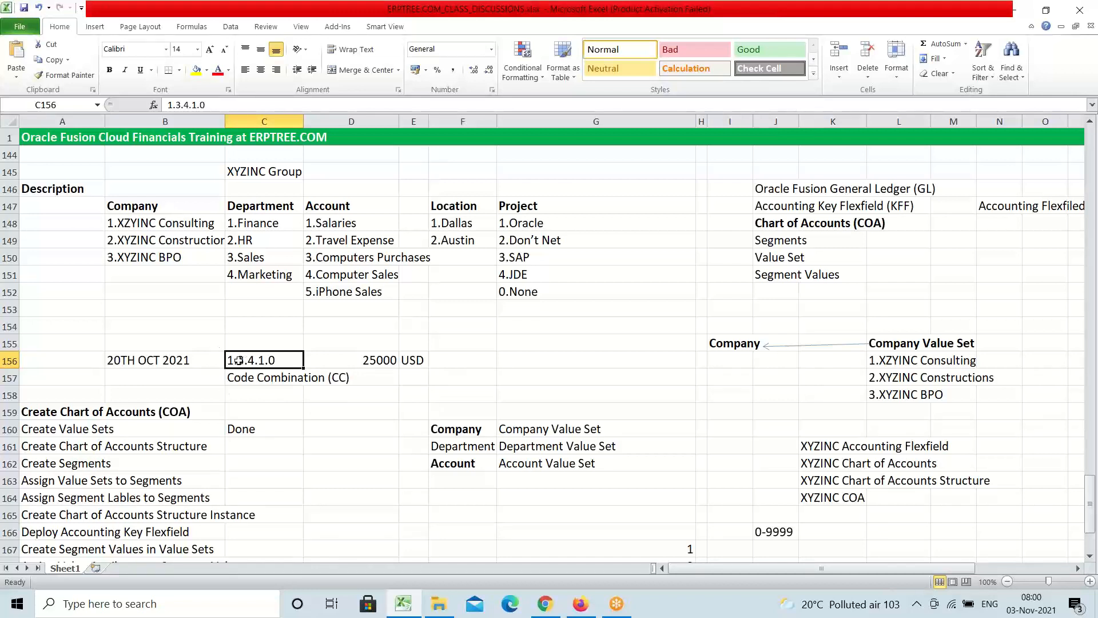
double_click(239, 360)
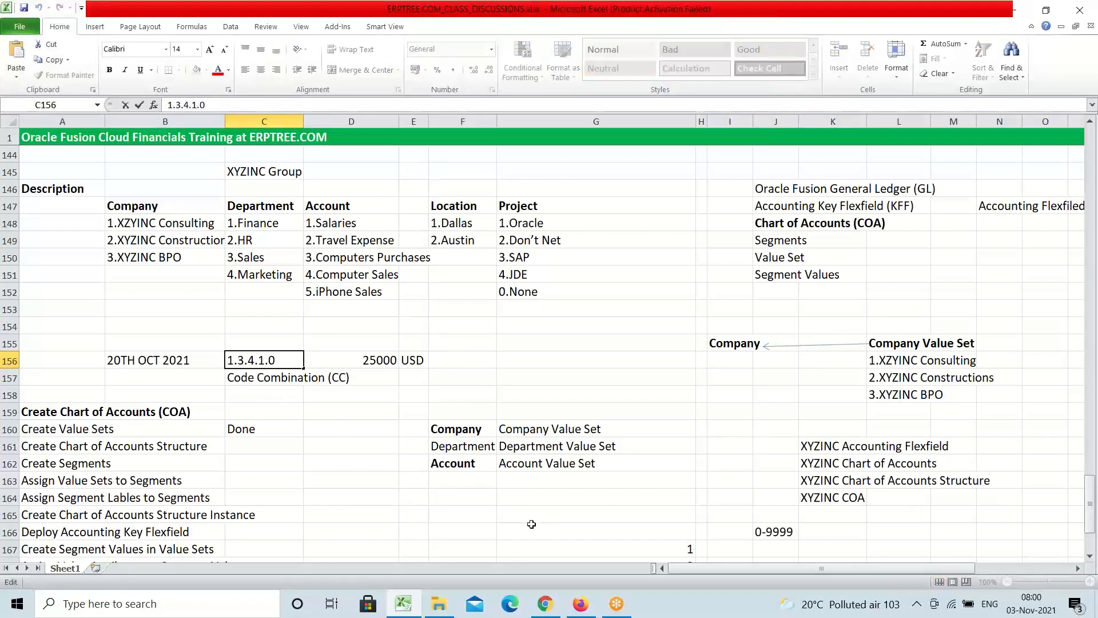
key("BackSpace")
type("/")
key("BackSpace")
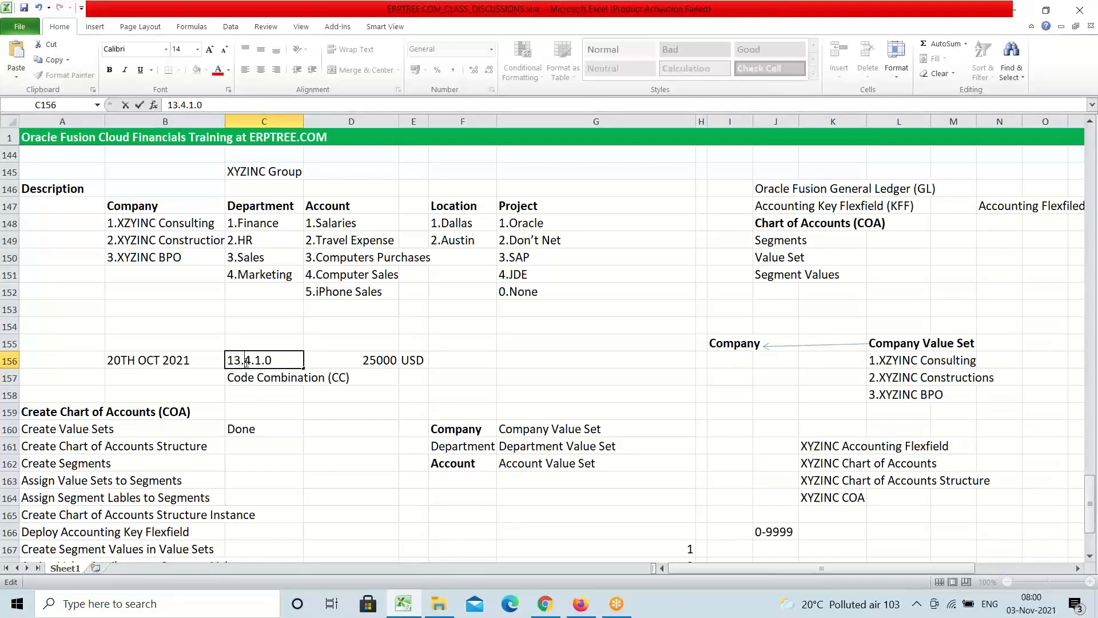
key("BackSpace")
left_click(254, 359)
key("BackSpace")
left_click(256, 362)
key("BackSpace")
Put the dots back between the segment values in cell C156 so it reads 1.3.4.1.0, then select the segment table B147:G152.
type(".")
left_click_drag(237, 360, 245, 363)
left_click(244, 363)
type(".")
left_click(258, 363)
type(".")
left_click(264, 360)
type(".")
left_click_drag(122, 204, 572, 290)
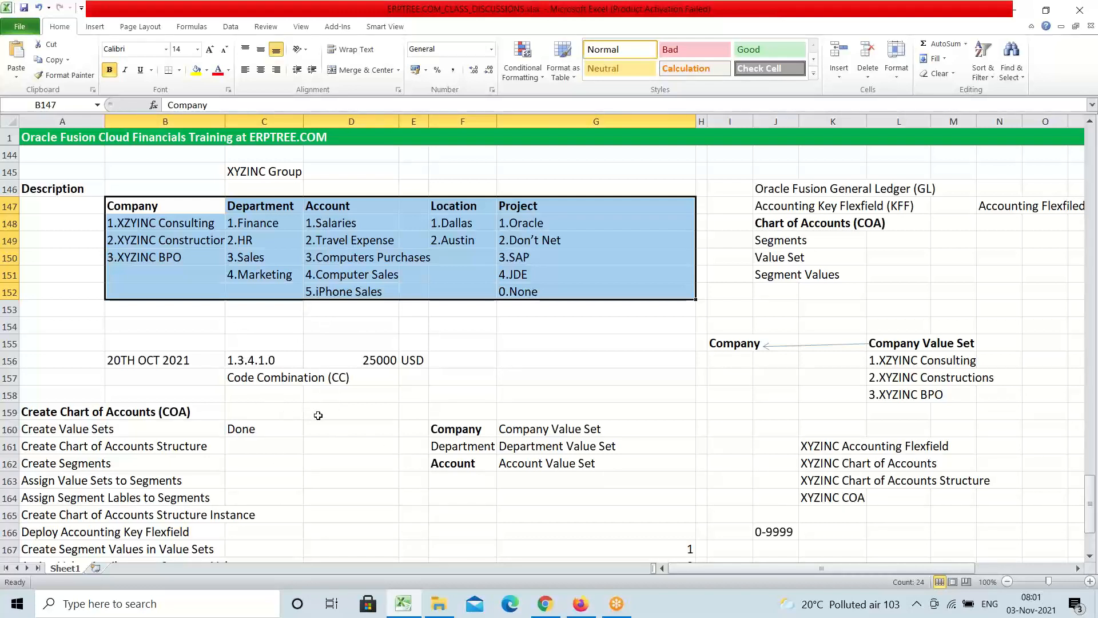
Switch to Oracle Fusion in Firefox and set the new structure's delimiter to a period (.).
left_click(581, 604)
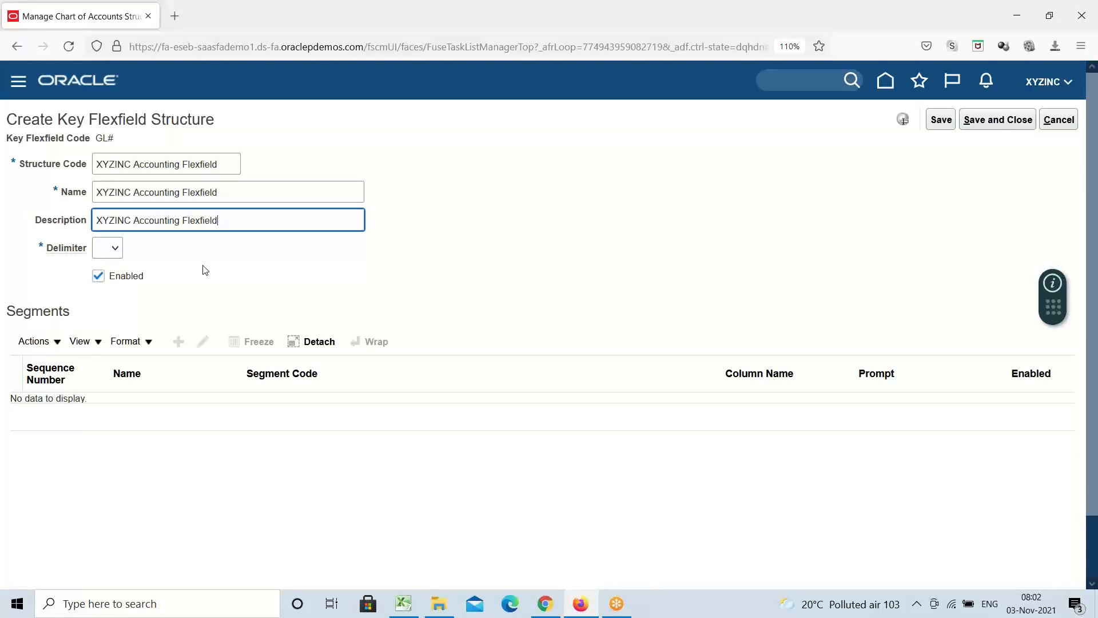
left_click(114, 250)
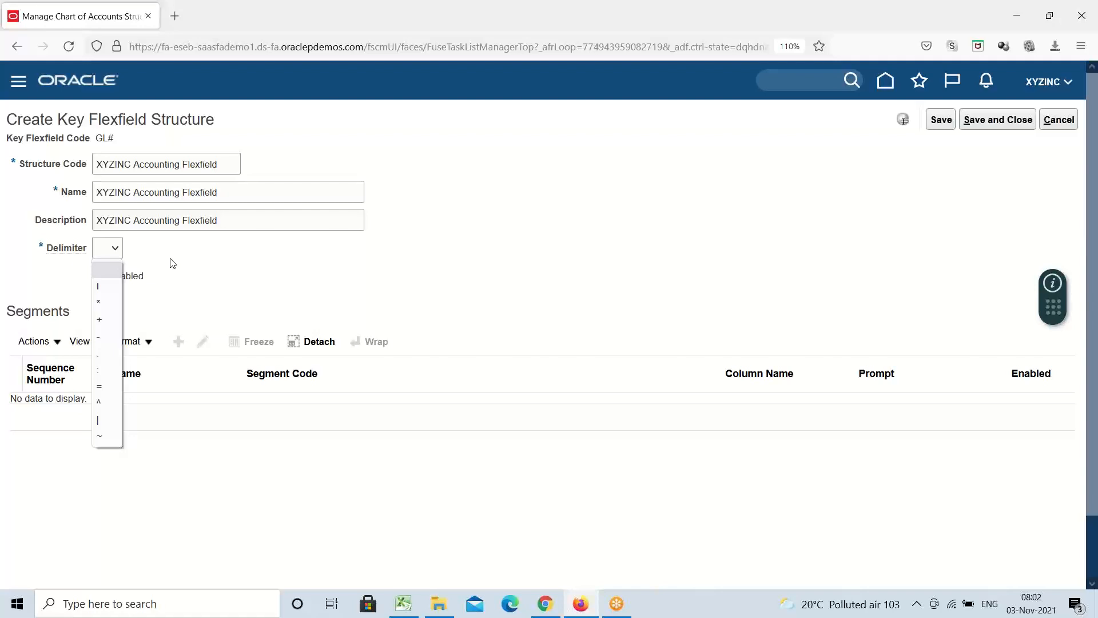
left_click(106, 356)
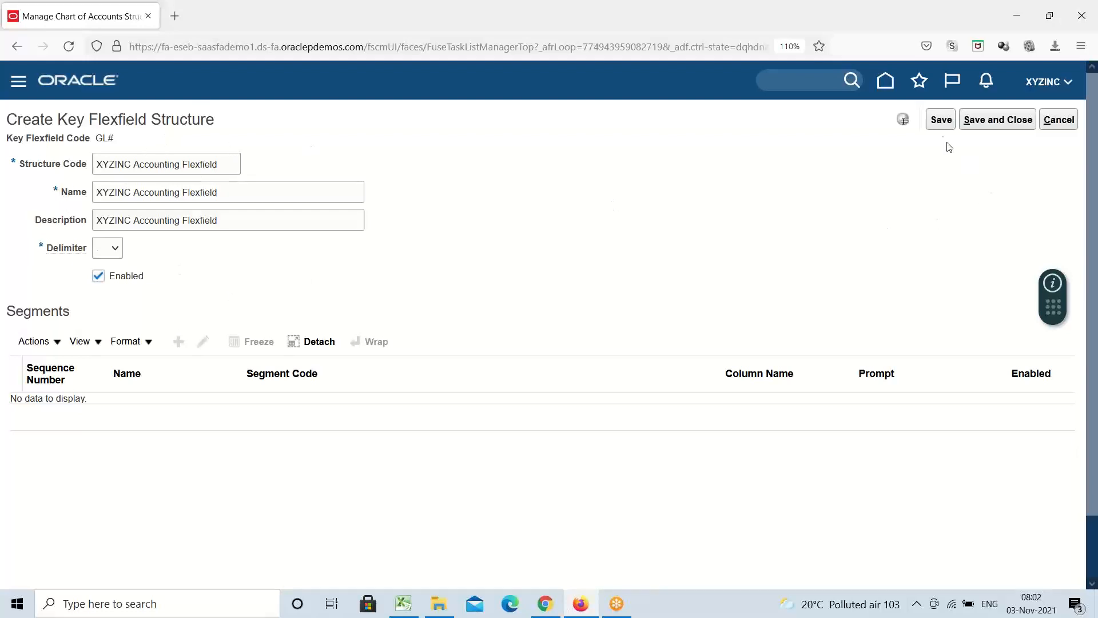
left_click(943, 122)
Switch to the Excel notes and examine the chart of accounts task list, from structure to segments and value set assignment.
left_click(403, 603)
scroll(267, 369, "down", 4)
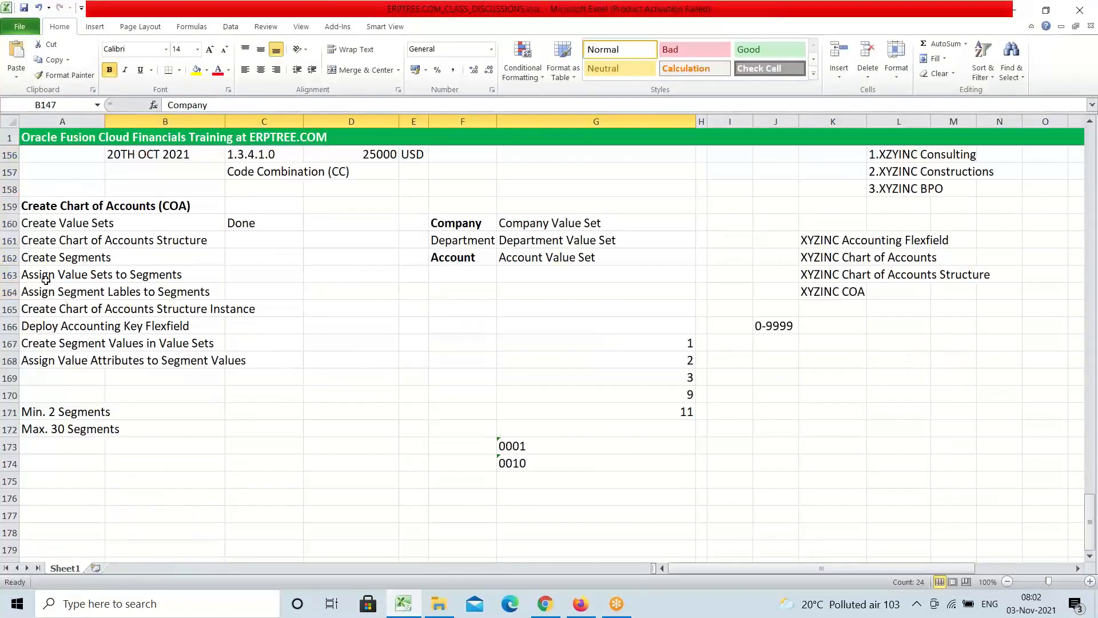
left_click(32, 258)
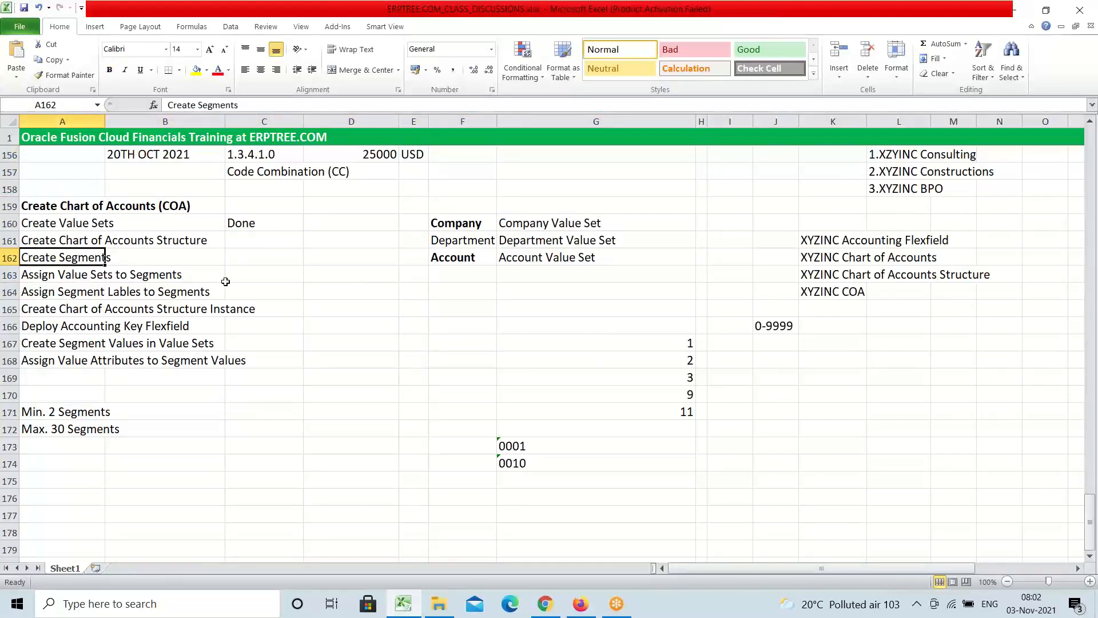
left_click_drag(532, 222, 598, 263)
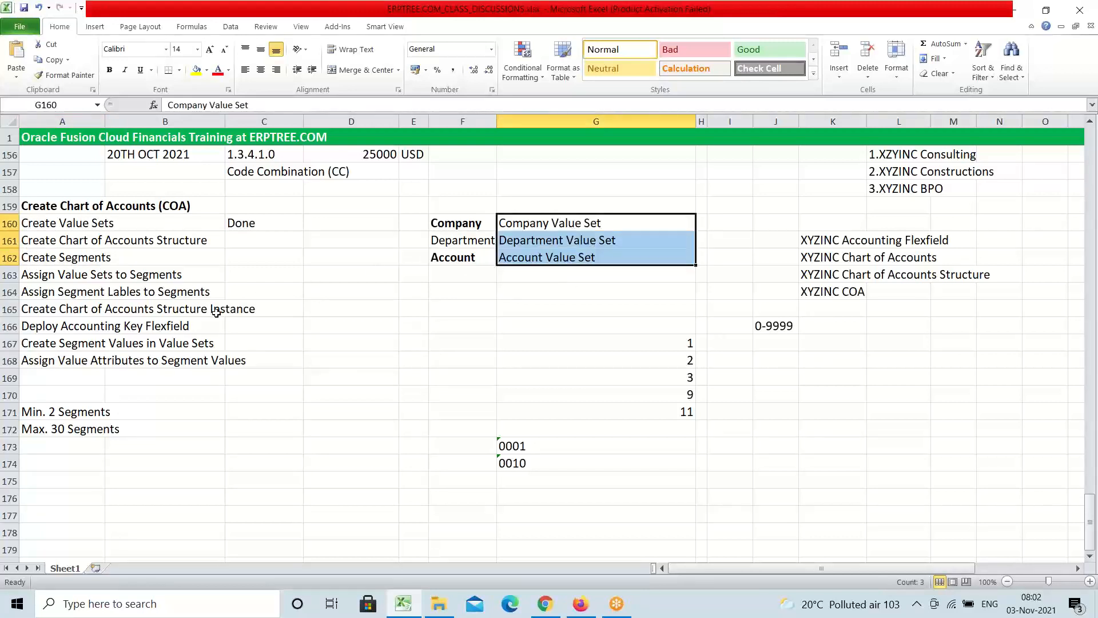
left_click(43, 260)
left_click(50, 277)
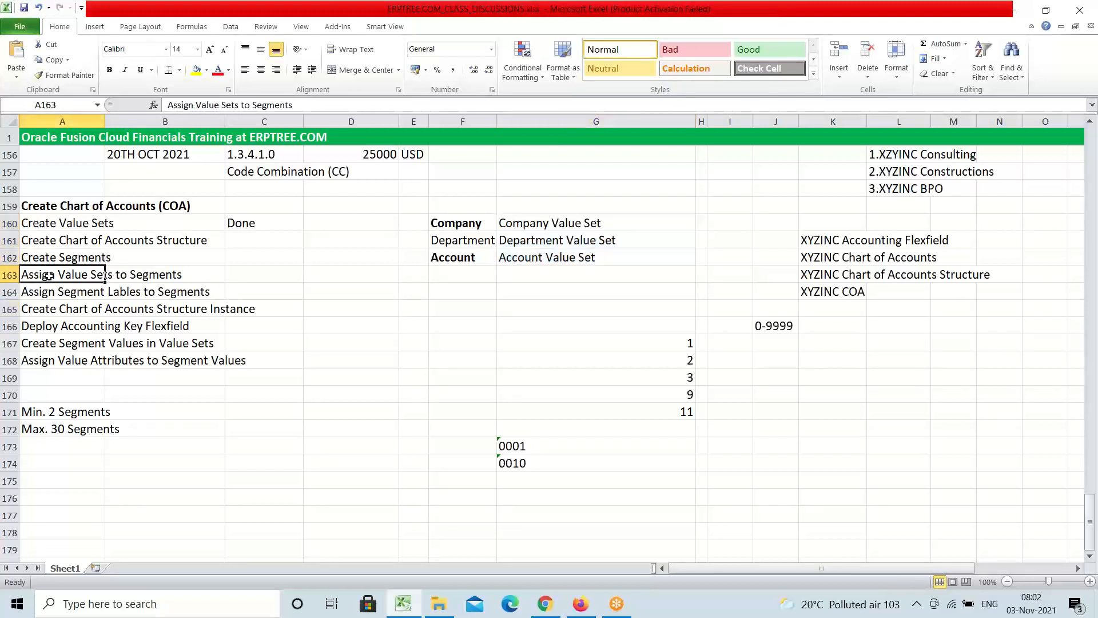
left_click(44, 258)
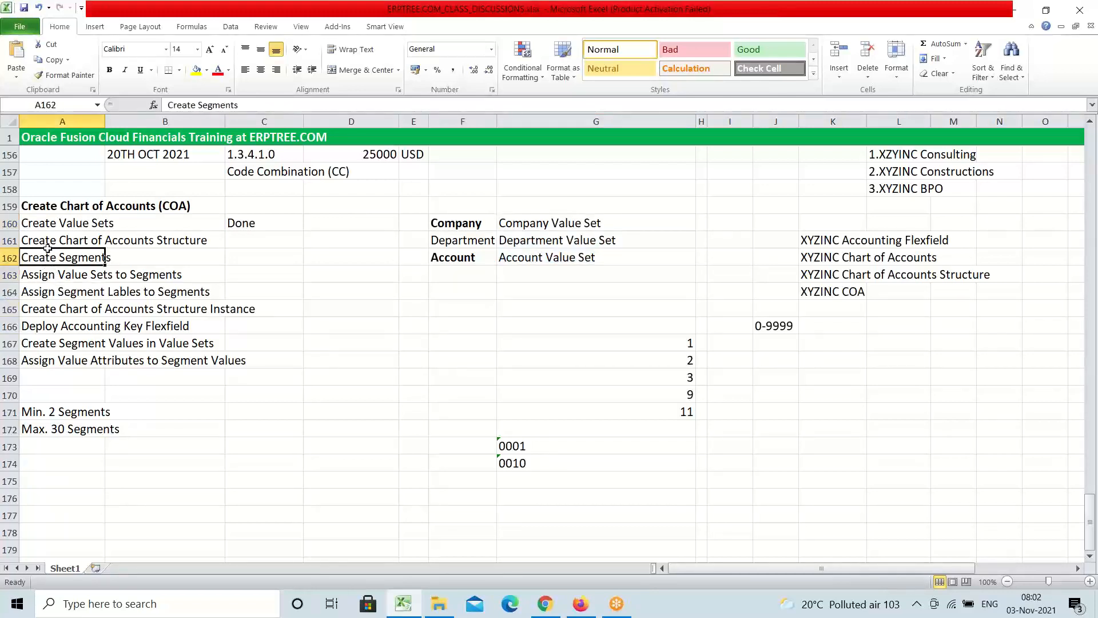
left_click(48, 247)
Switch back to Oracle Fusion in Firefox, check the structure's description and delimiter, and save the key flexfield structure.
left_click(595, 602)
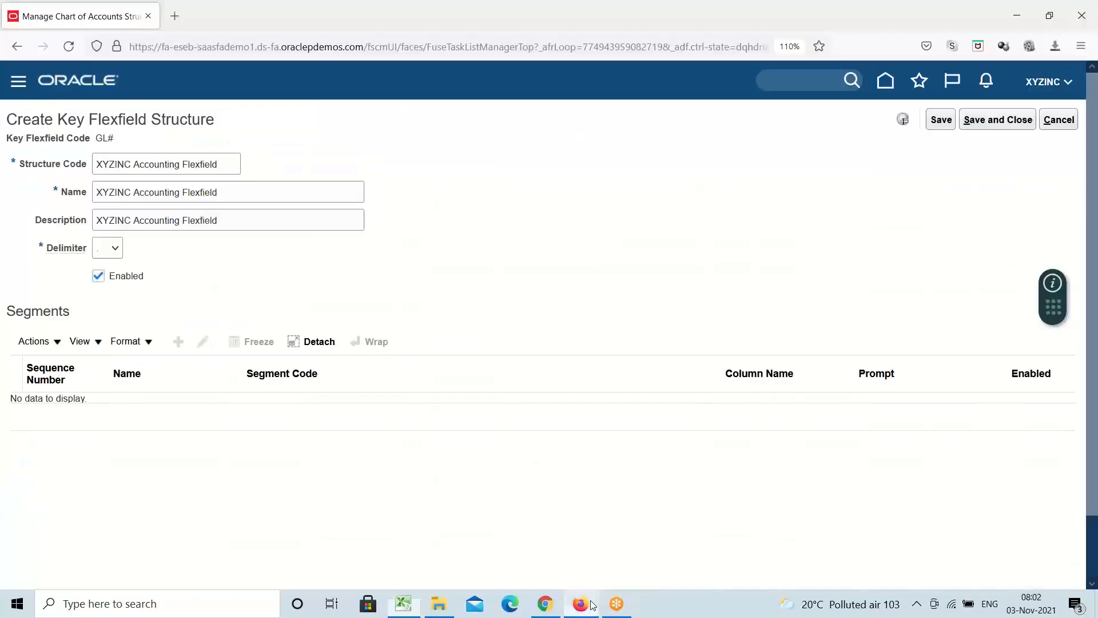
double_click(43, 313)
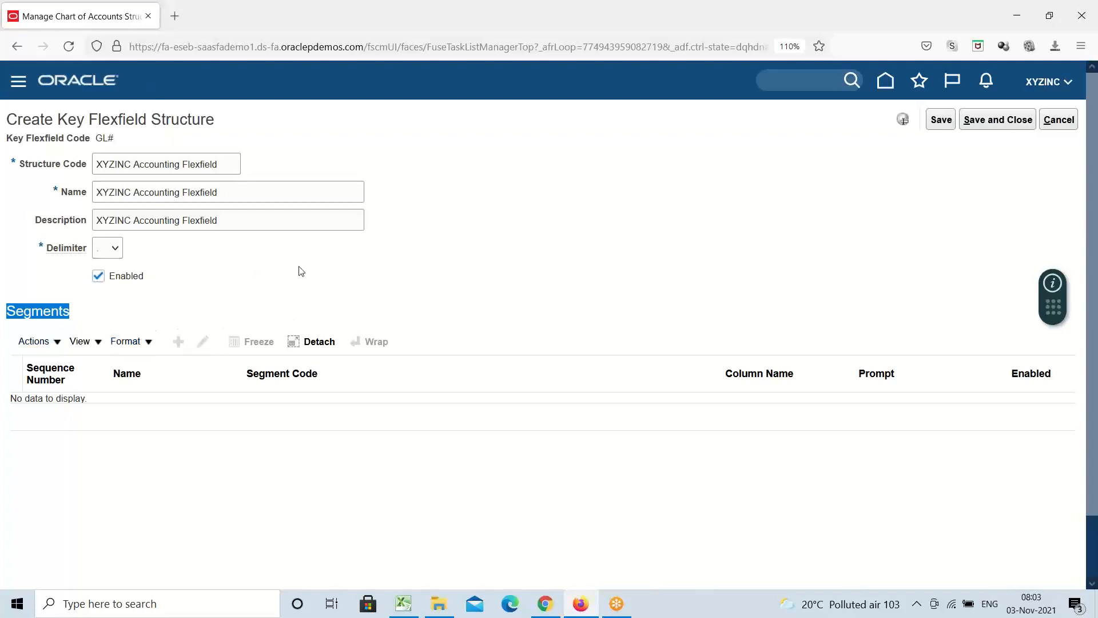
left_click(312, 282)
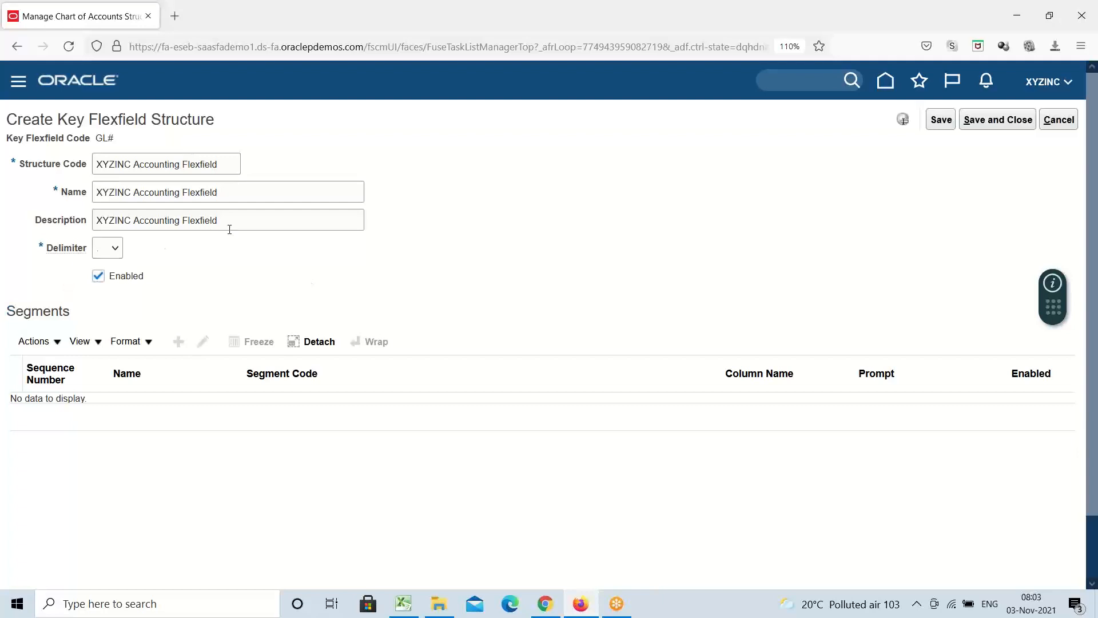
left_click_drag(228, 224, 10, 234)
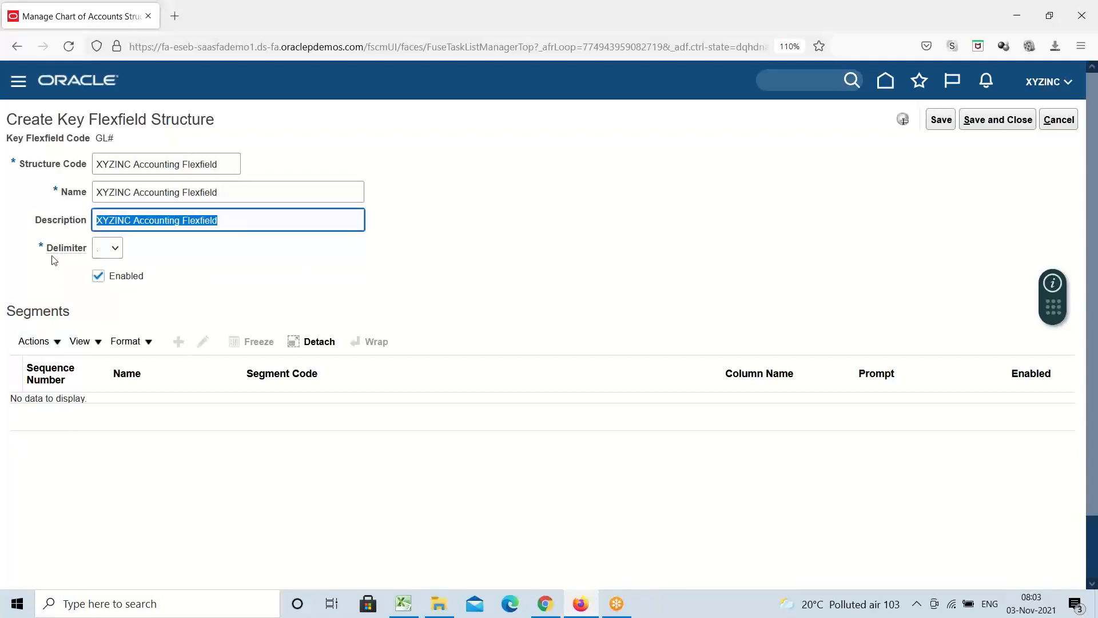
left_click(117, 252)
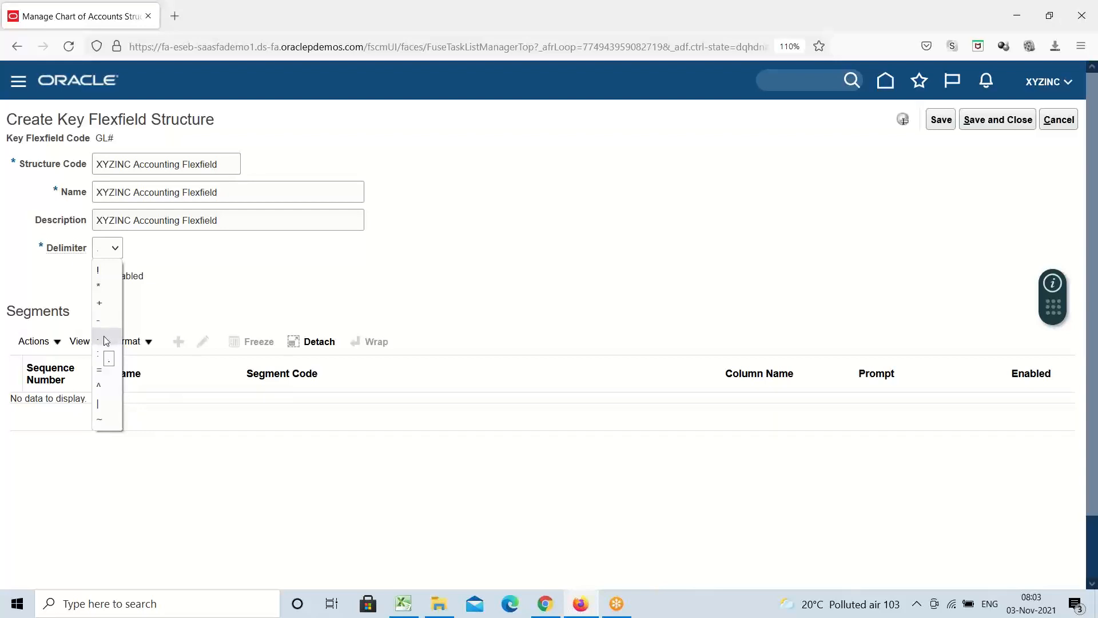
left_click(398, 294)
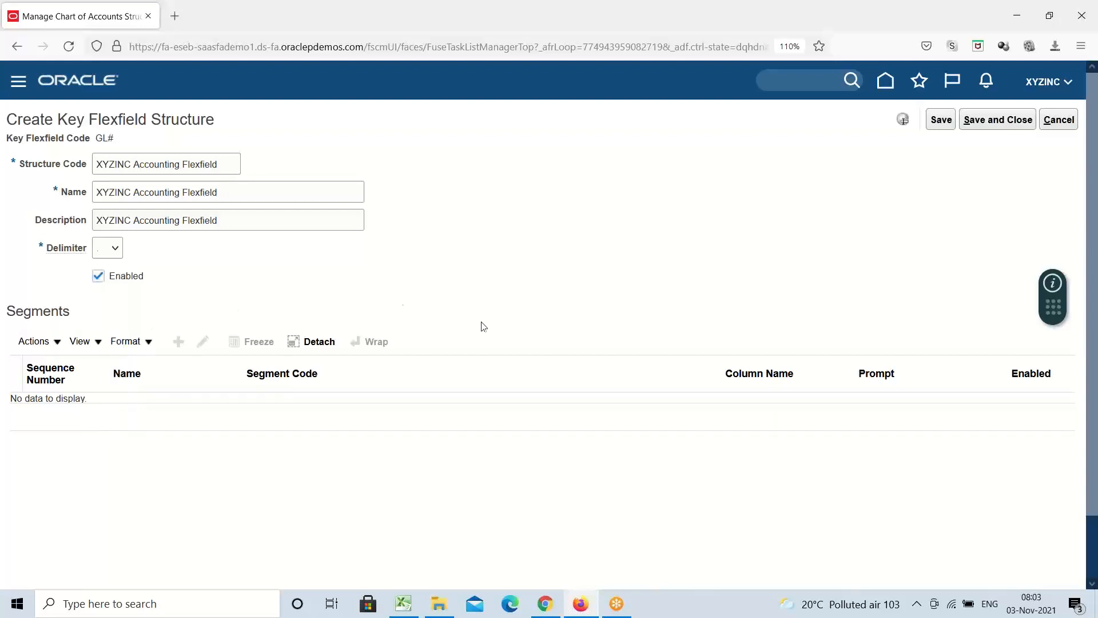
left_click(944, 126)
left_click(942, 121)
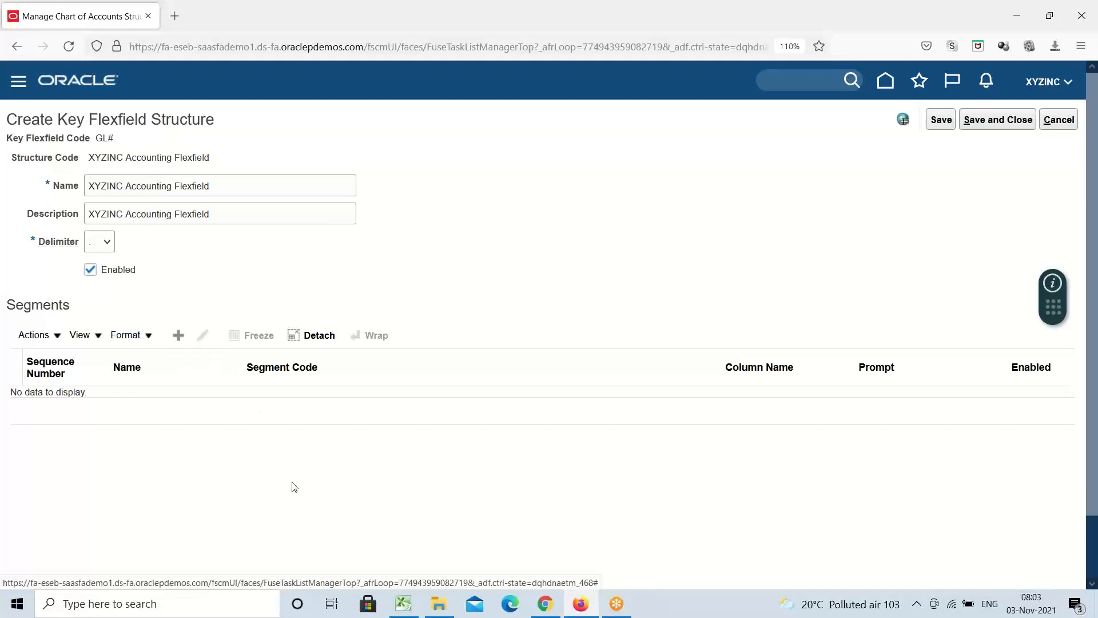
Switch to the Excel notes and compare the Company, Department and Account segments with their value sets.
left_click(402, 607)
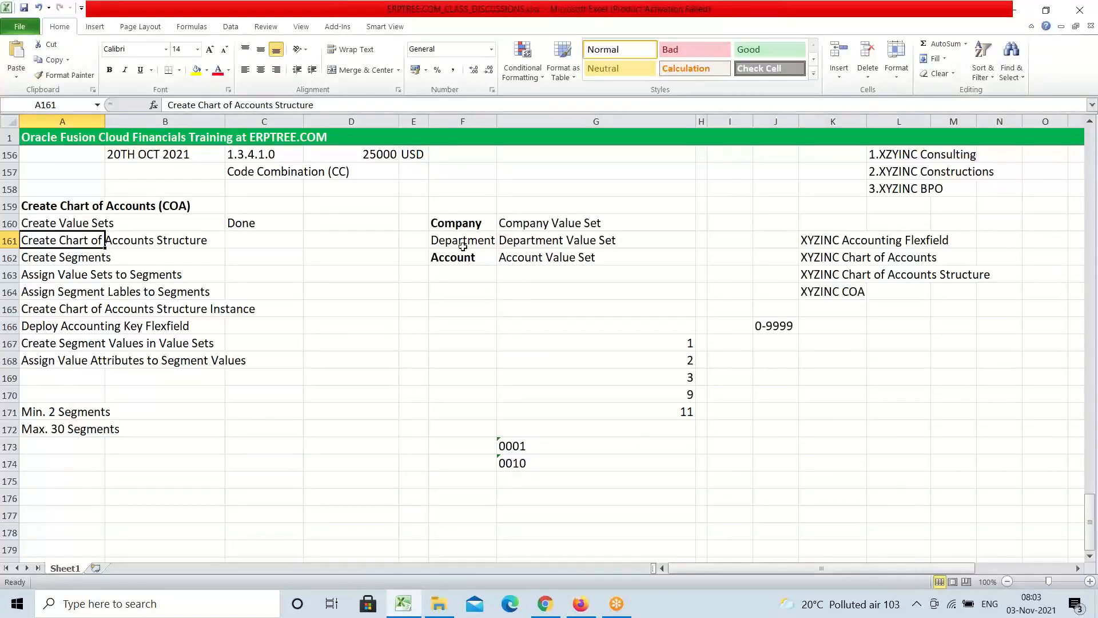
left_click_drag(441, 224, 441, 253)
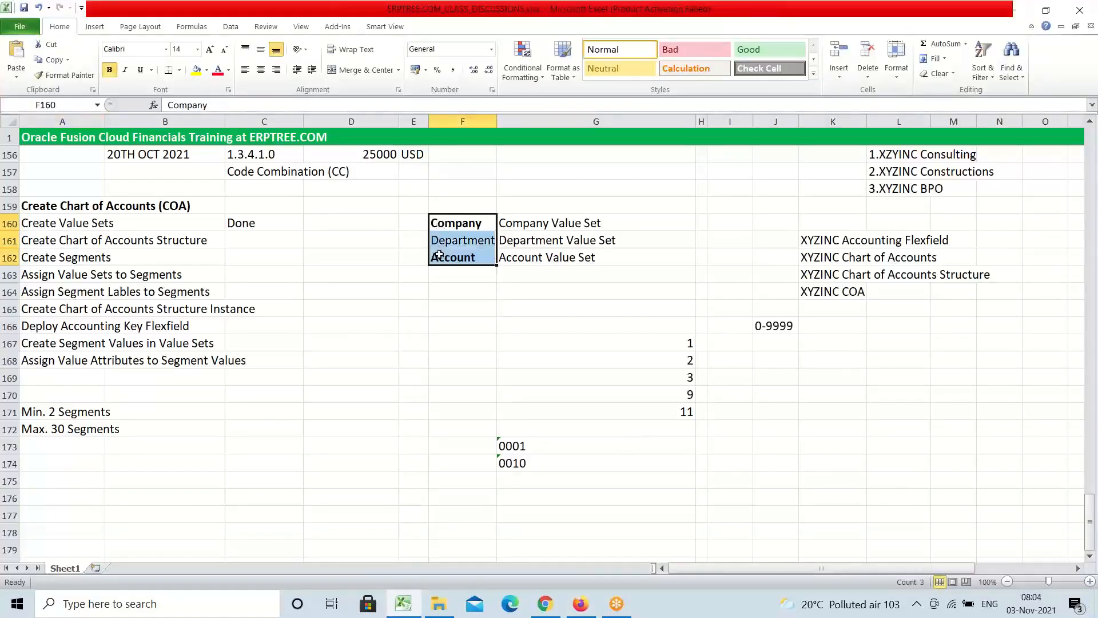
left_click_drag(532, 228, 557, 256)
Switch back to Oracle Fusion in Firefox and start a new segment in the structure with segment code "Company".
left_click(581, 604)
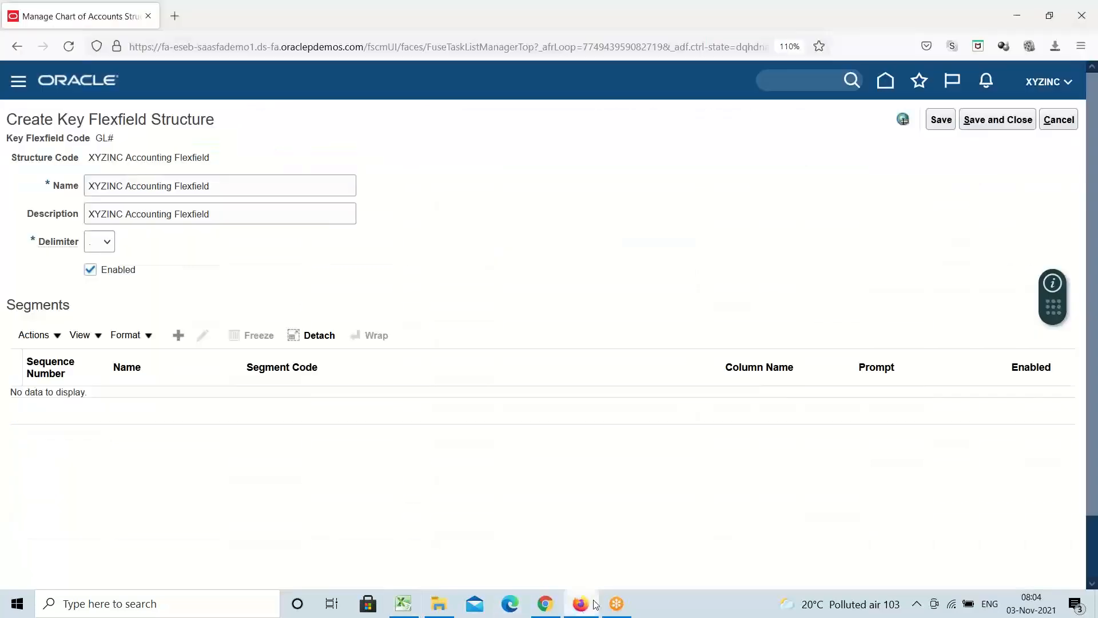
left_click(179, 340)
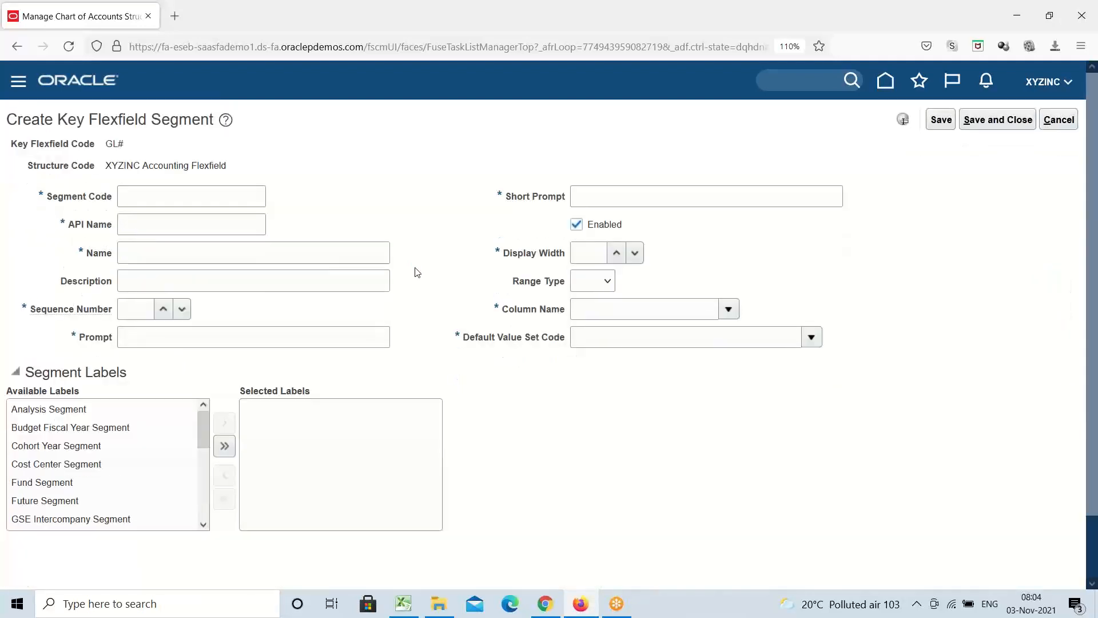
left_click(149, 195)
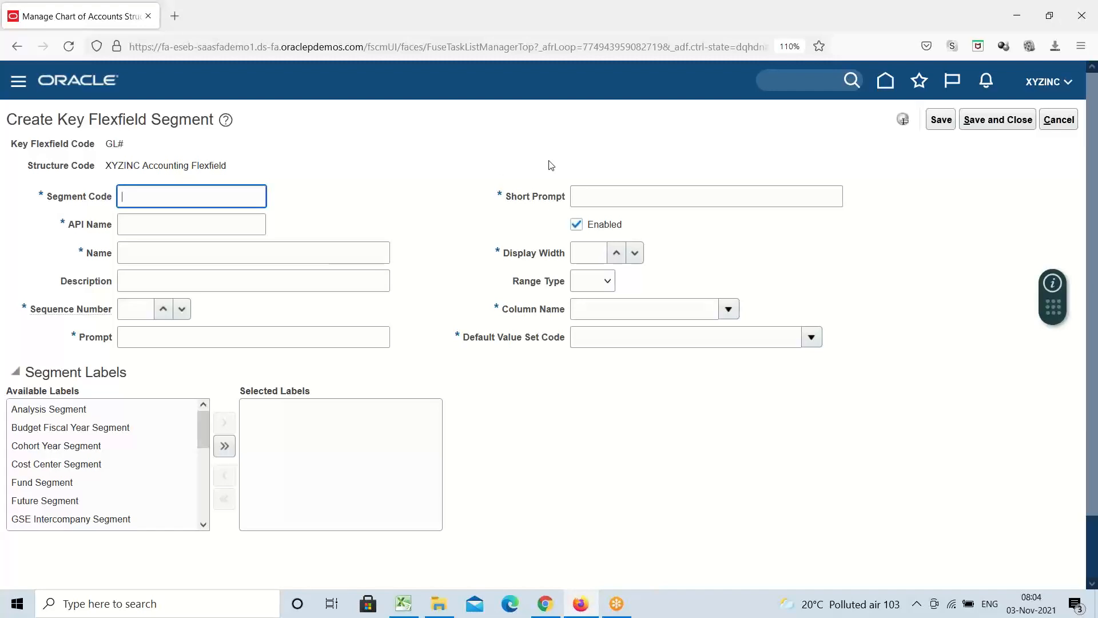
type("Company")
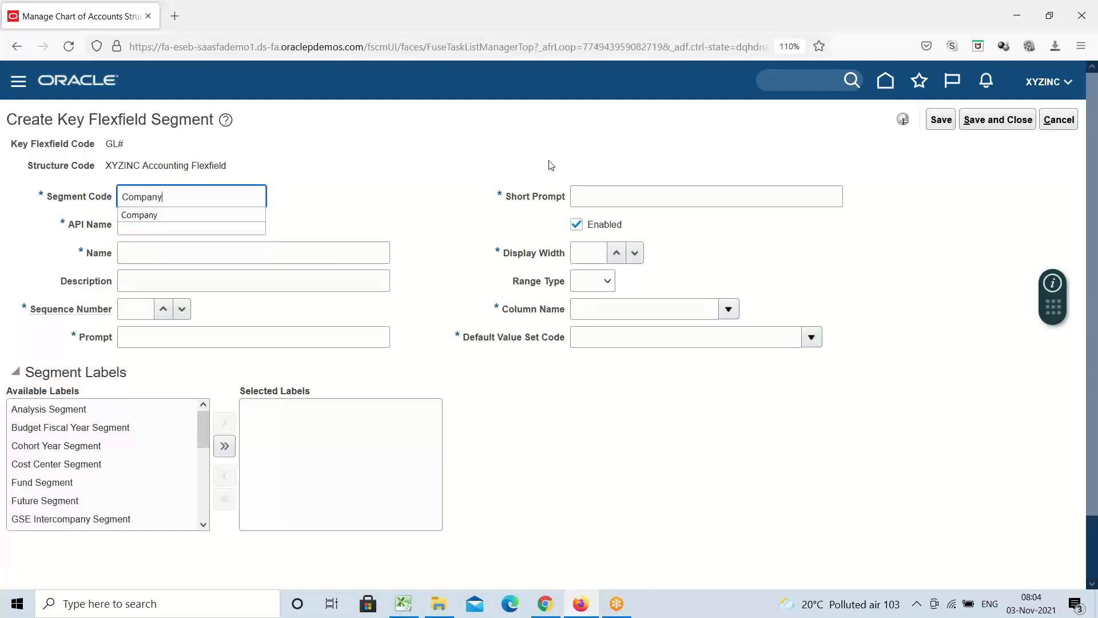
key("Tab")
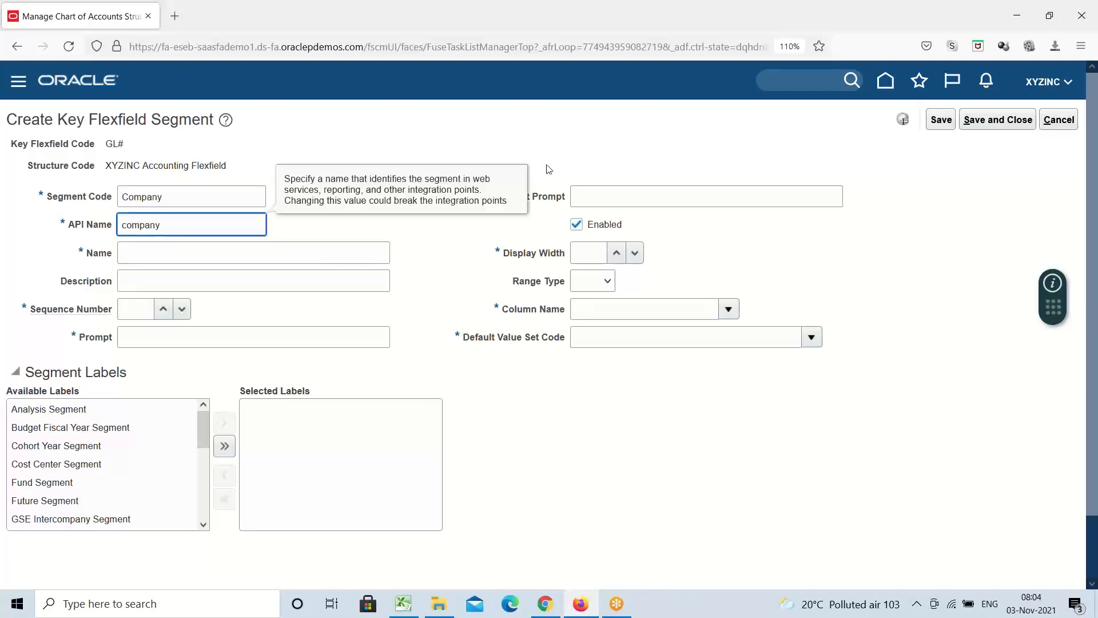
Examine the segment code and the API Name hint about web services, reporting and integration points.
left_click_drag(168, 196, 58, 204)
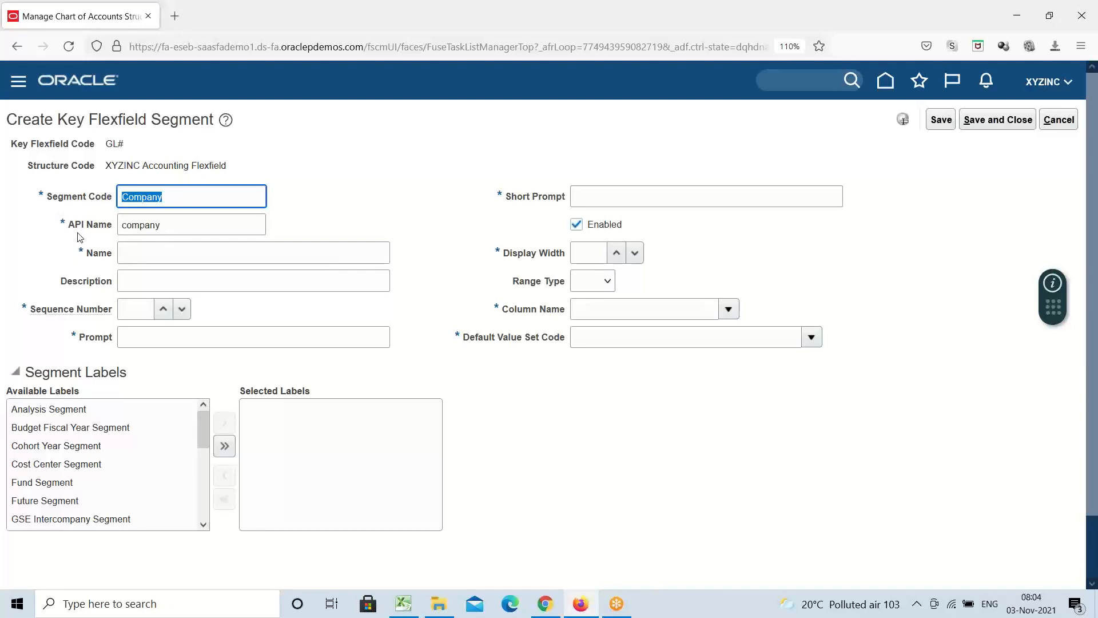
left_click(182, 227)
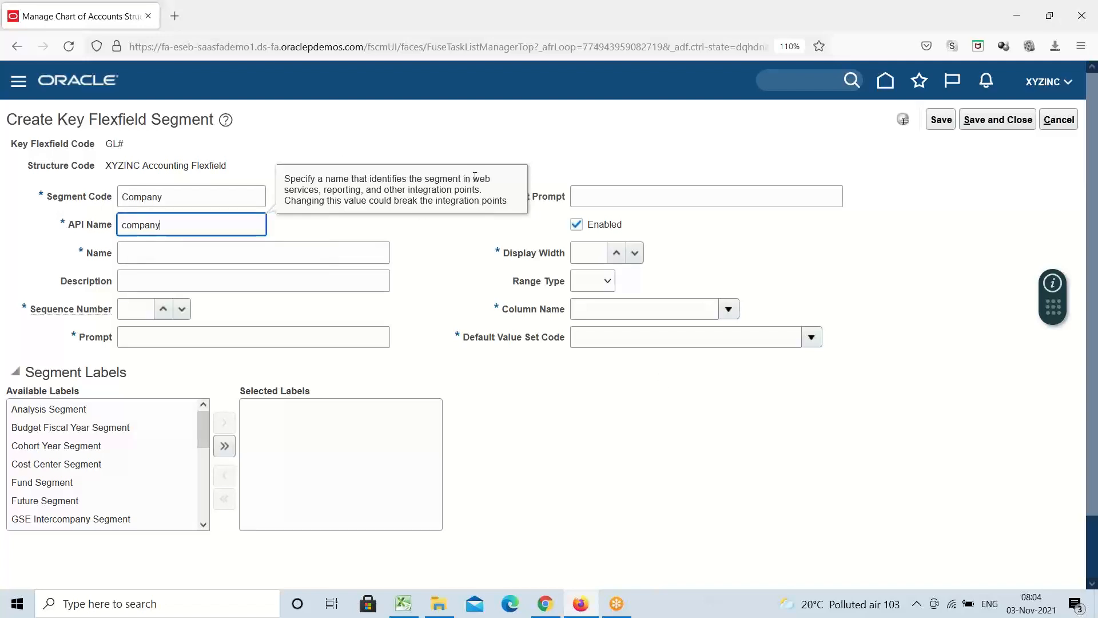
left_click_drag(475, 179, 320, 189)
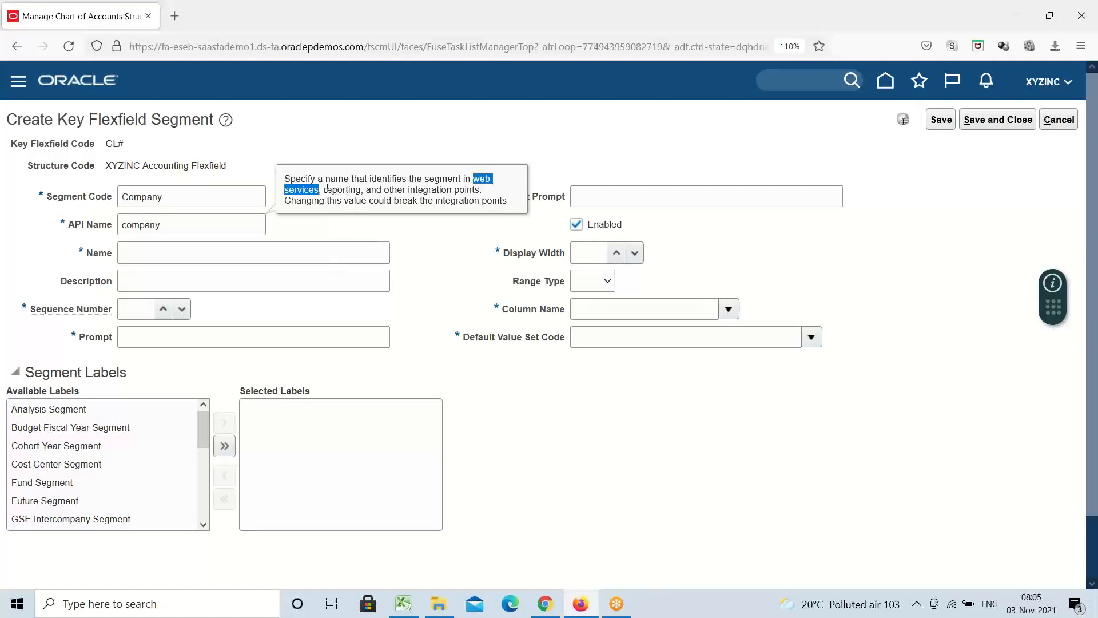
left_click_drag(322, 190, 361, 189)
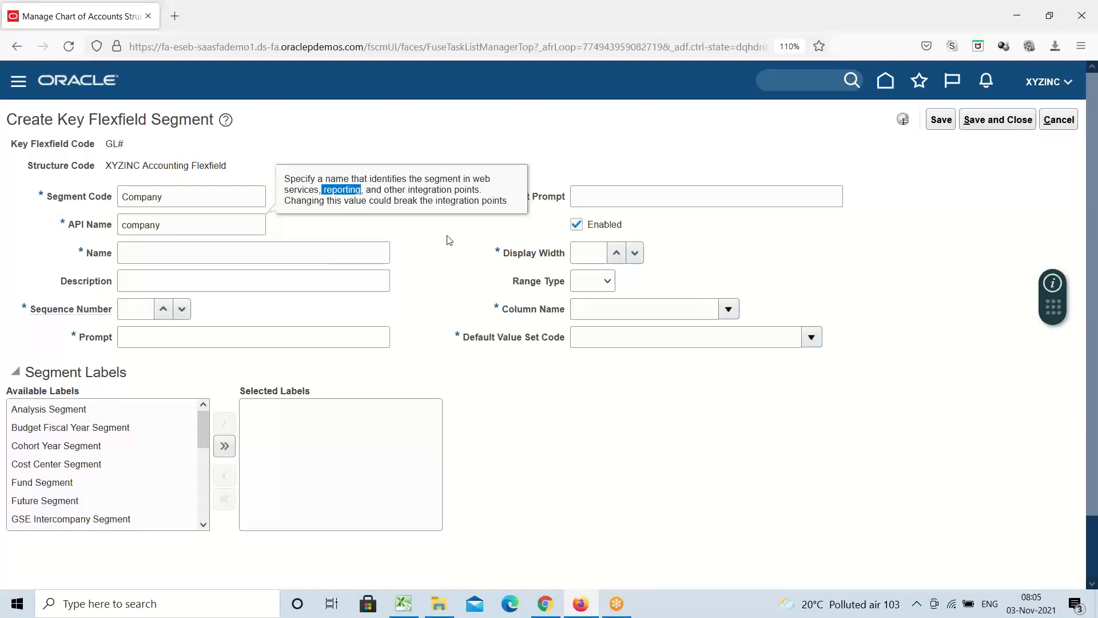
left_click_drag(408, 189, 454, 191)
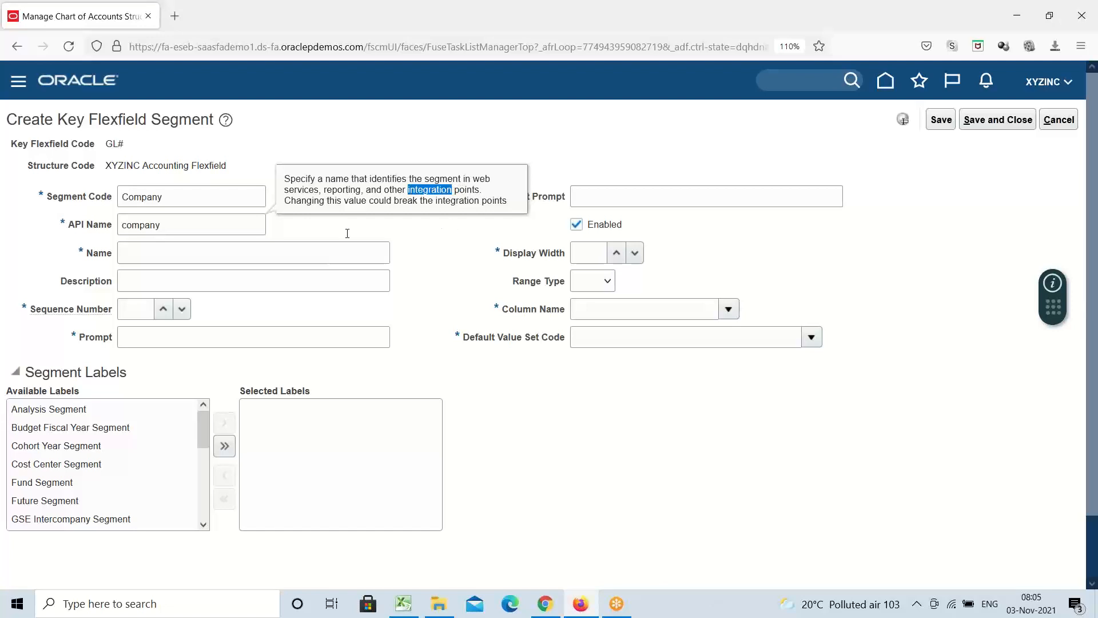
left_click(288, 200)
left_click_drag(287, 200, 508, 206)
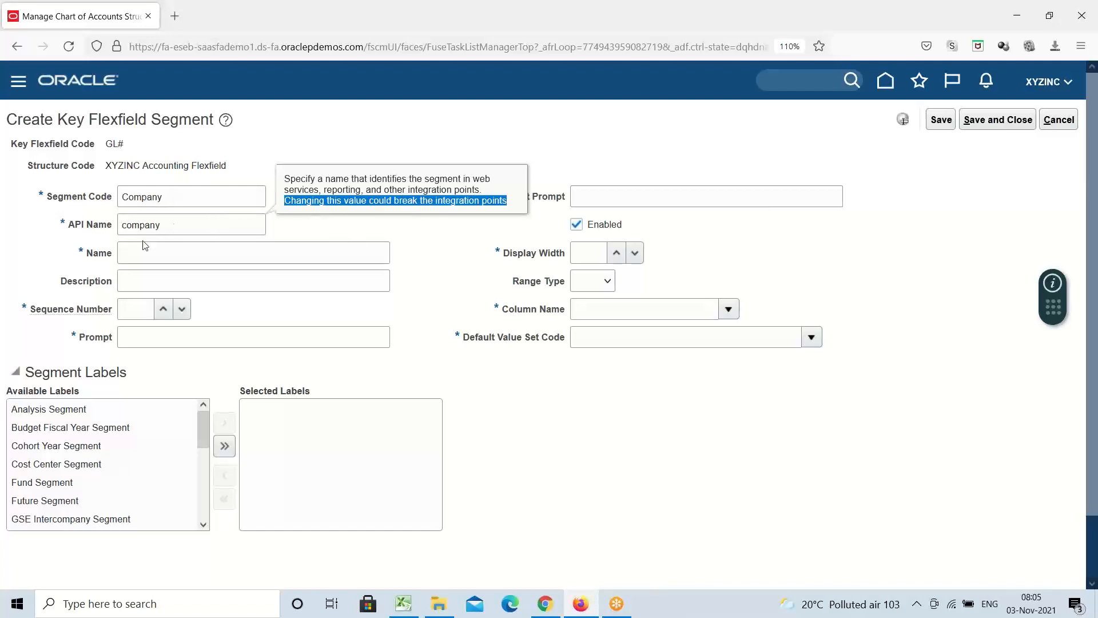
left_click(128, 196)
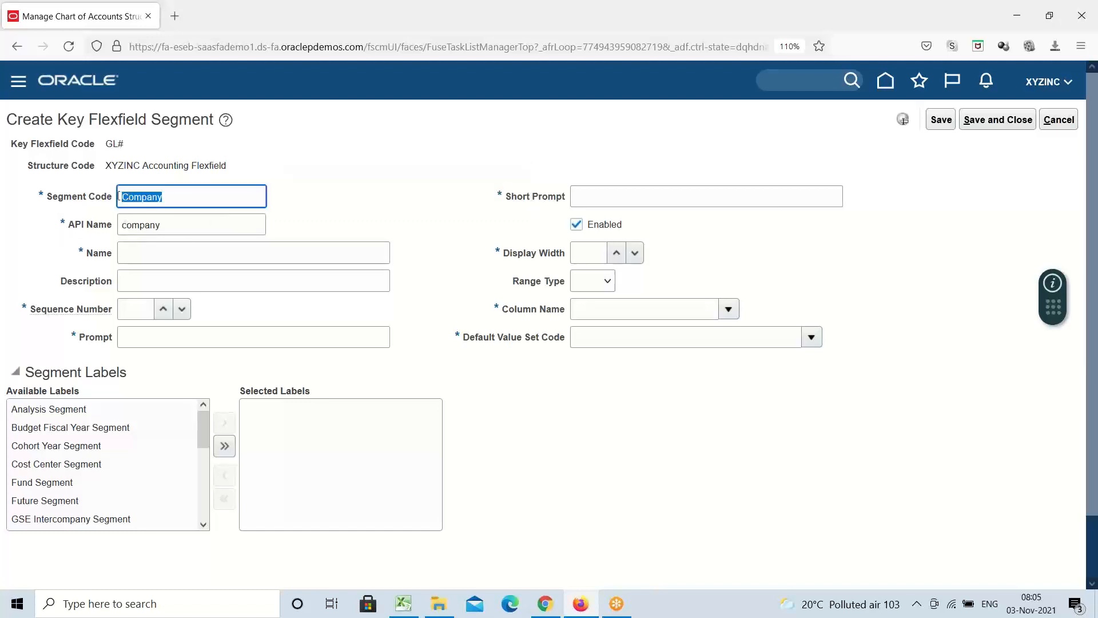
left_click(128, 196)
left_click_drag(129, 196, 109, 197)
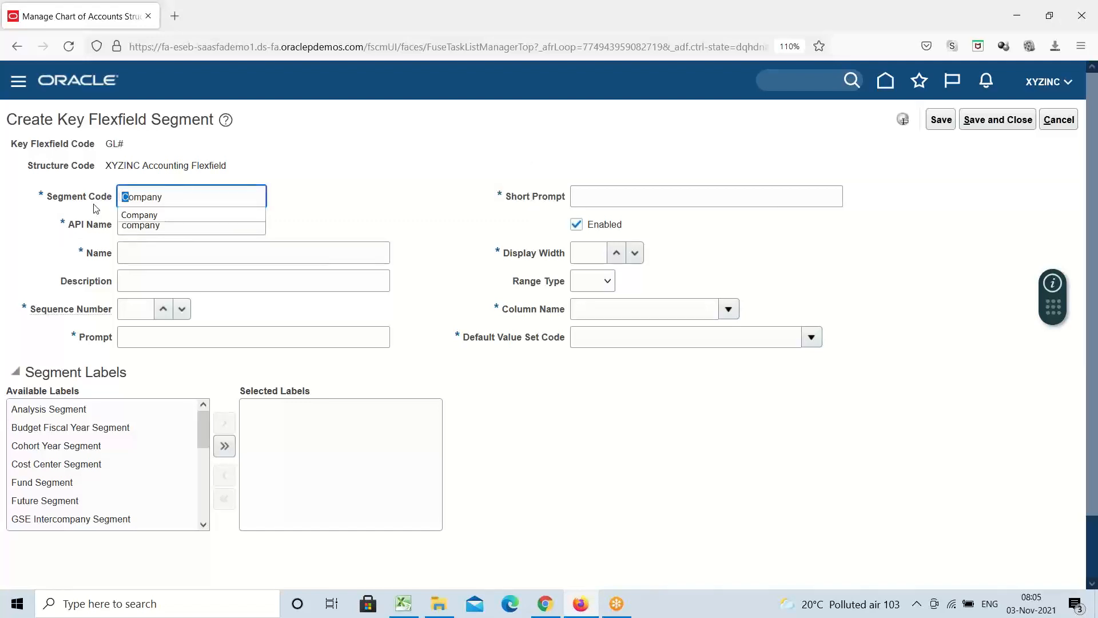
left_click(352, 181)
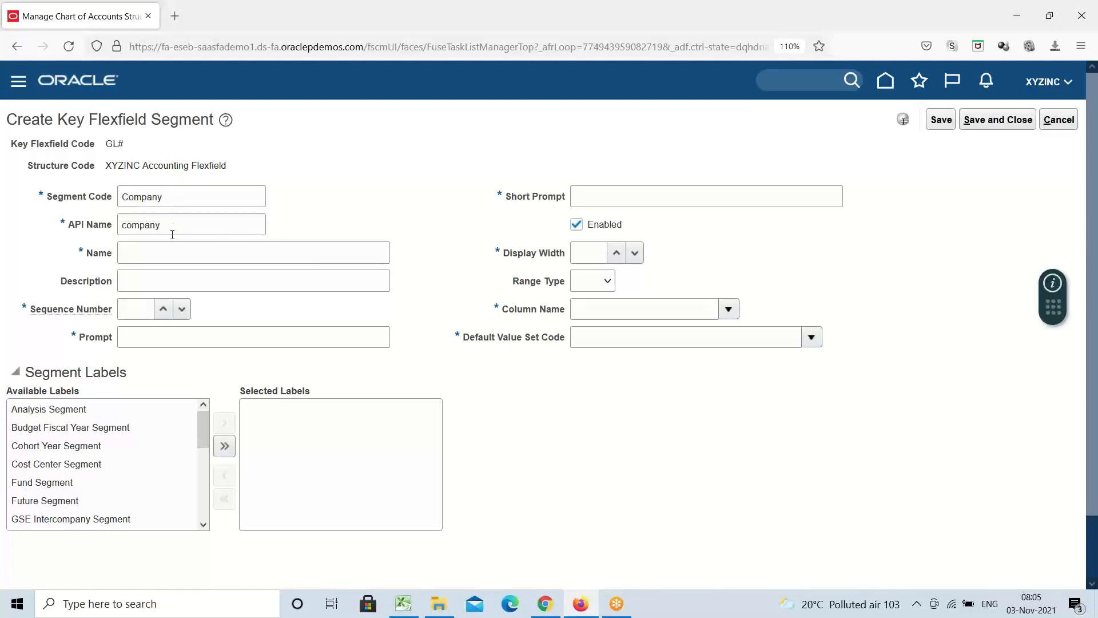
Fill in the segment's name and description as "Company", copied from the segment code.
left_click(229, 230)
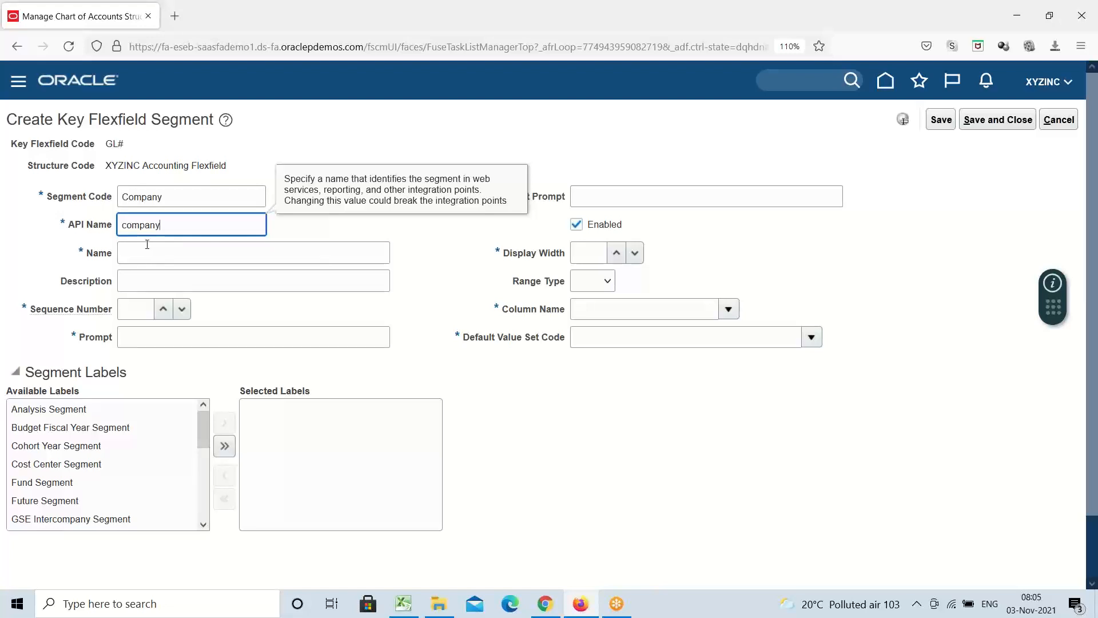
left_click(173, 196)
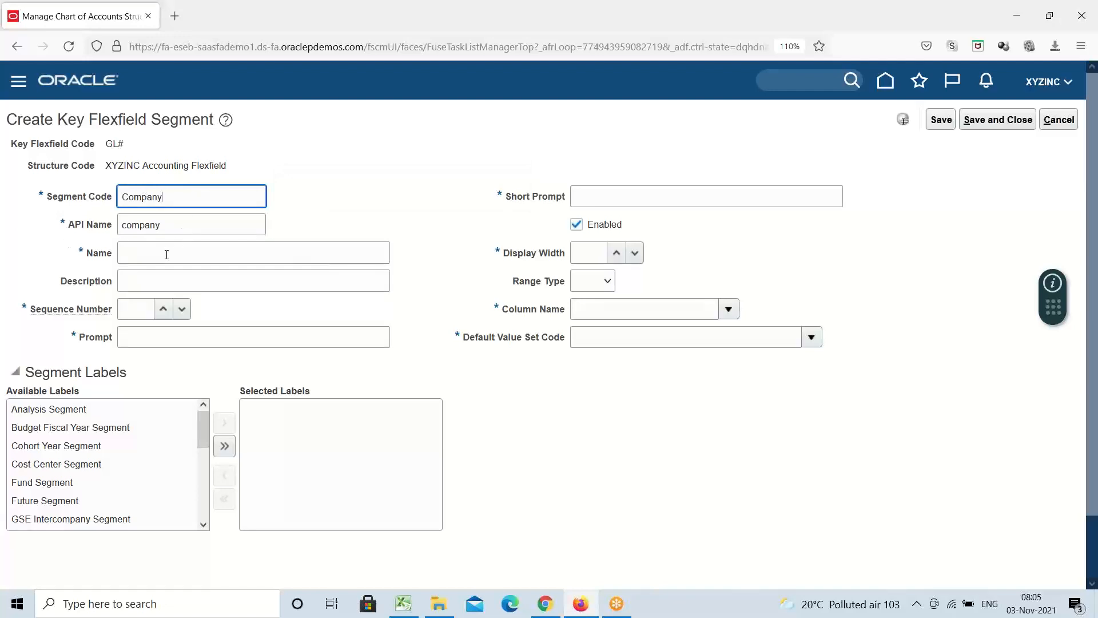
left_click_drag(177, 196, 79, 204)
key("ctrl+c")
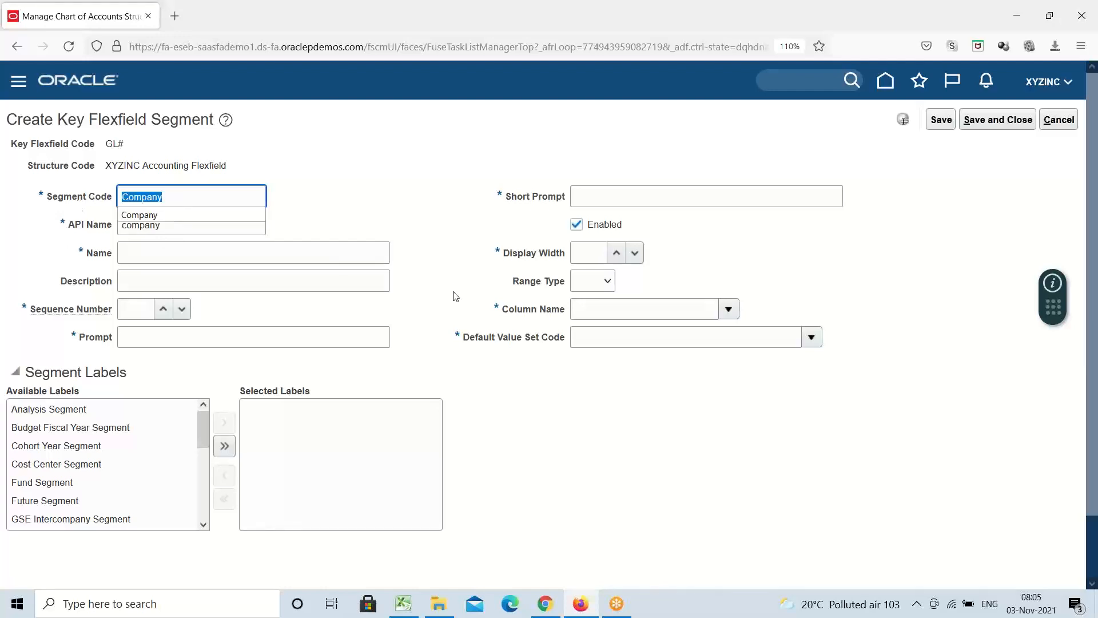
left_click(134, 253)
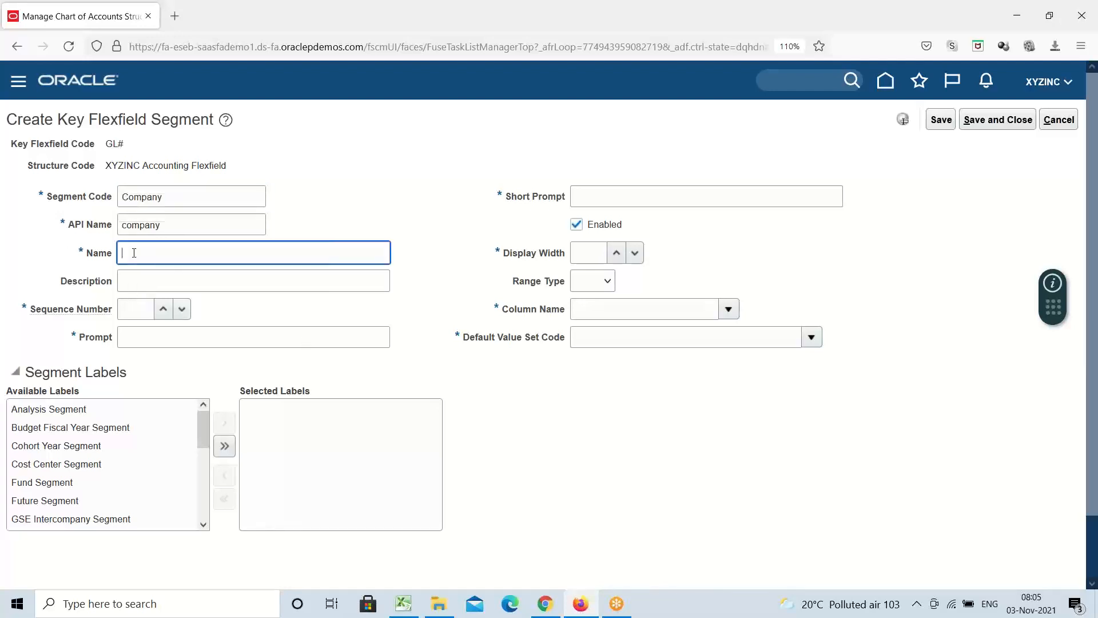
key("ctrl+v")
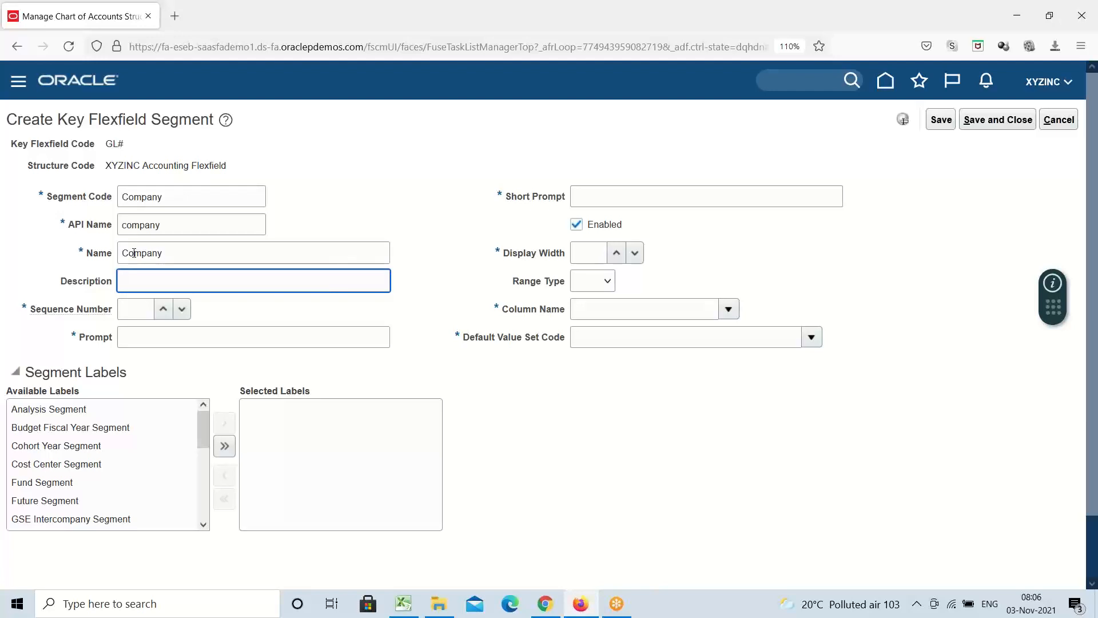
key("ctrl+v")
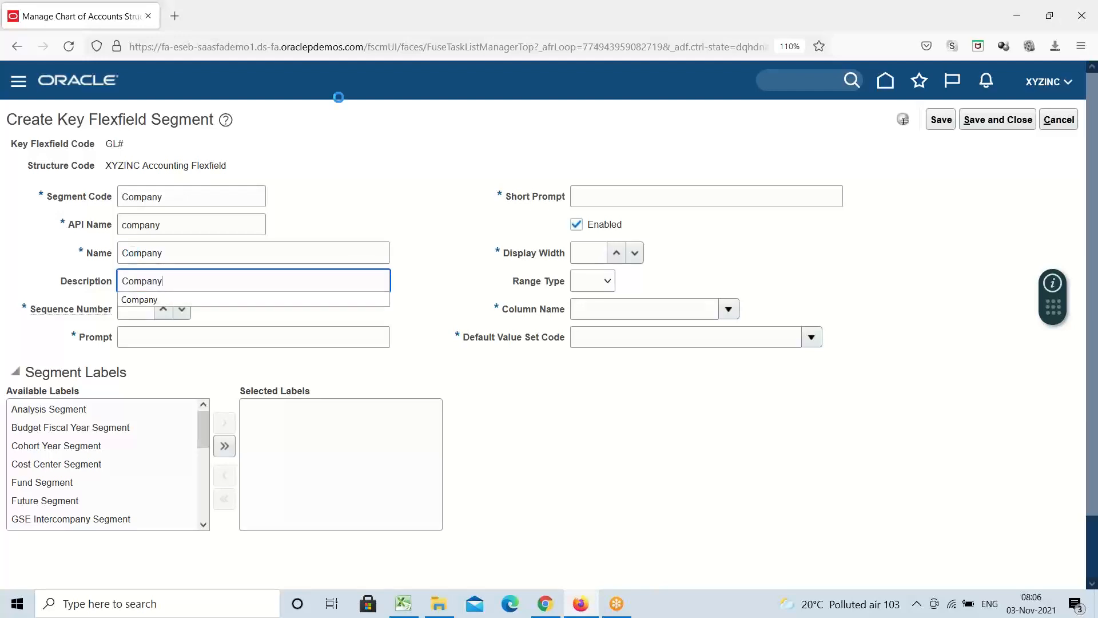
left_click(331, 151)
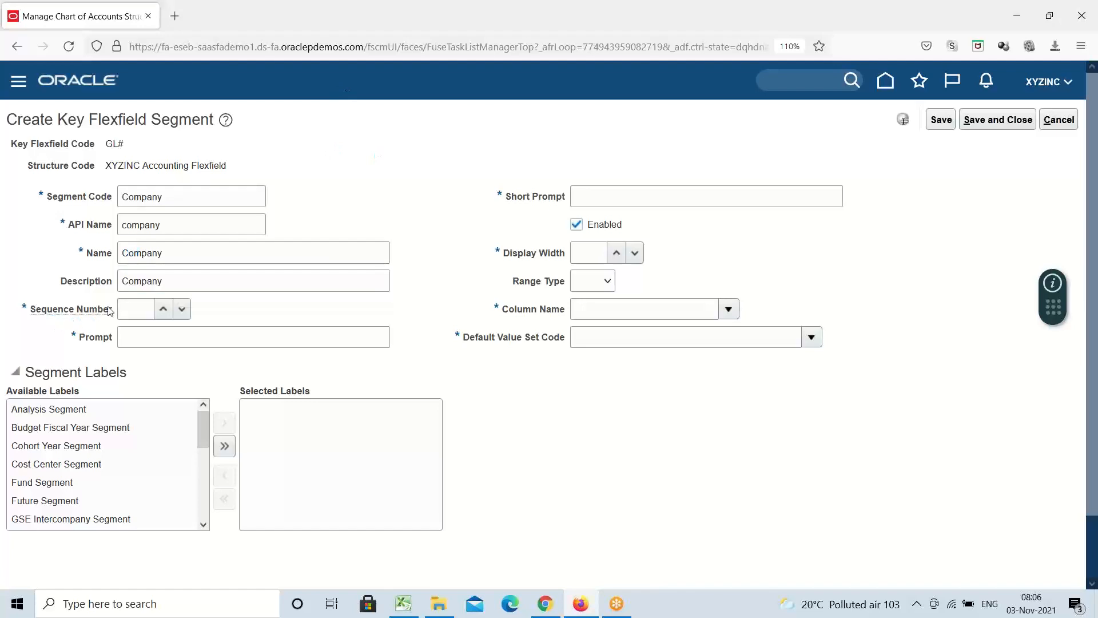
Switch to the Excel notes and number the Company, Department and Account segments 1, 2 and 3 in E160:E162.
left_click(403, 603)
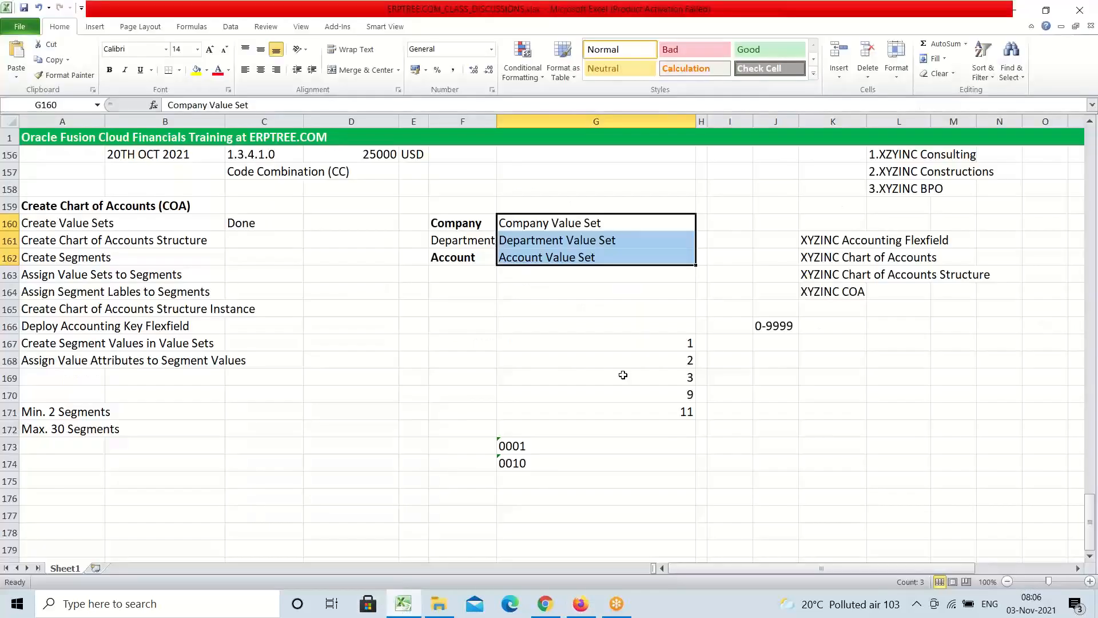
left_click(421, 228)
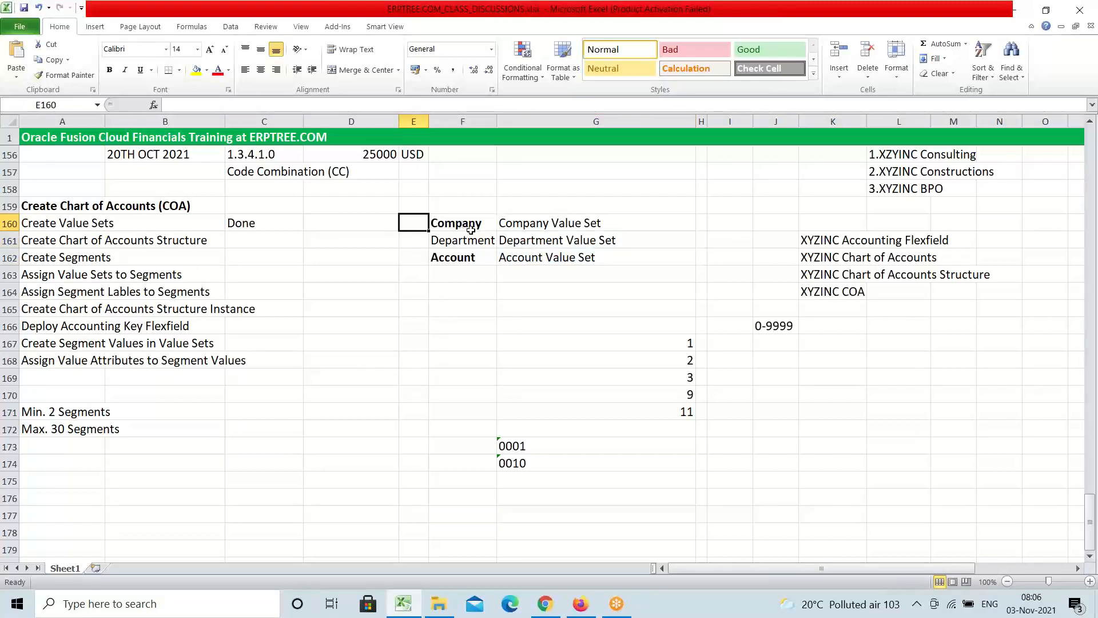
left_click(422, 241)
left_click(409, 258)
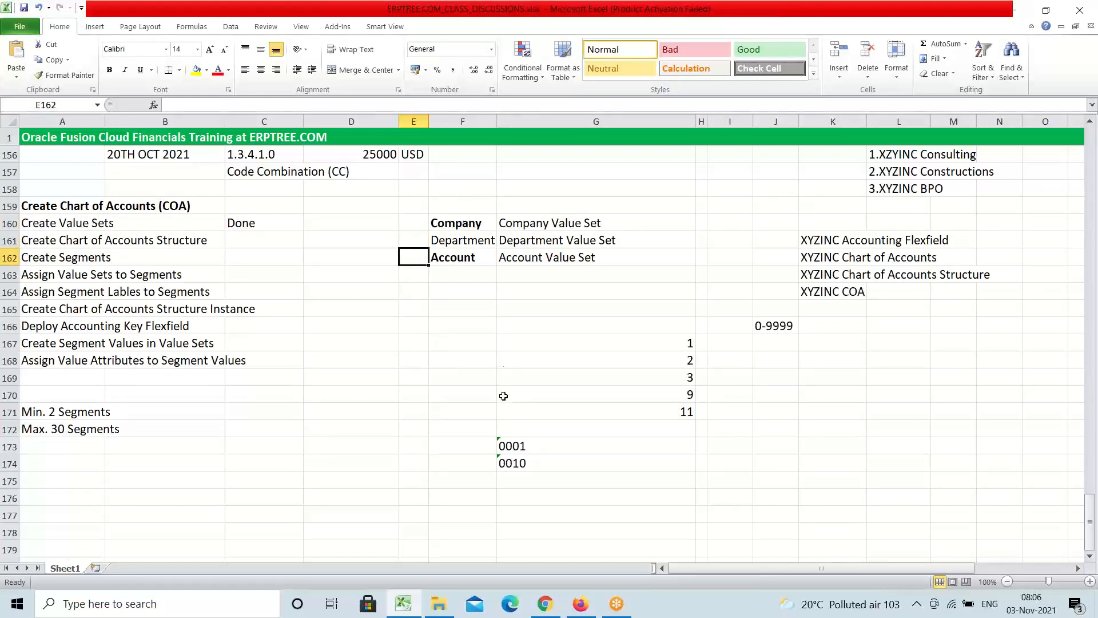
left_click(421, 224)
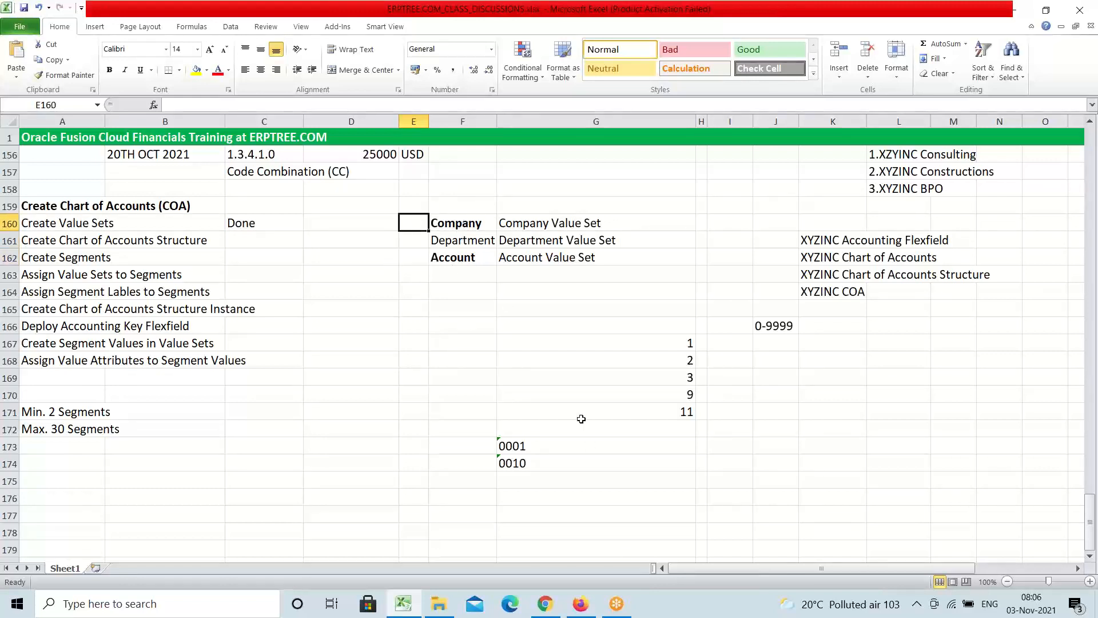
type("1")
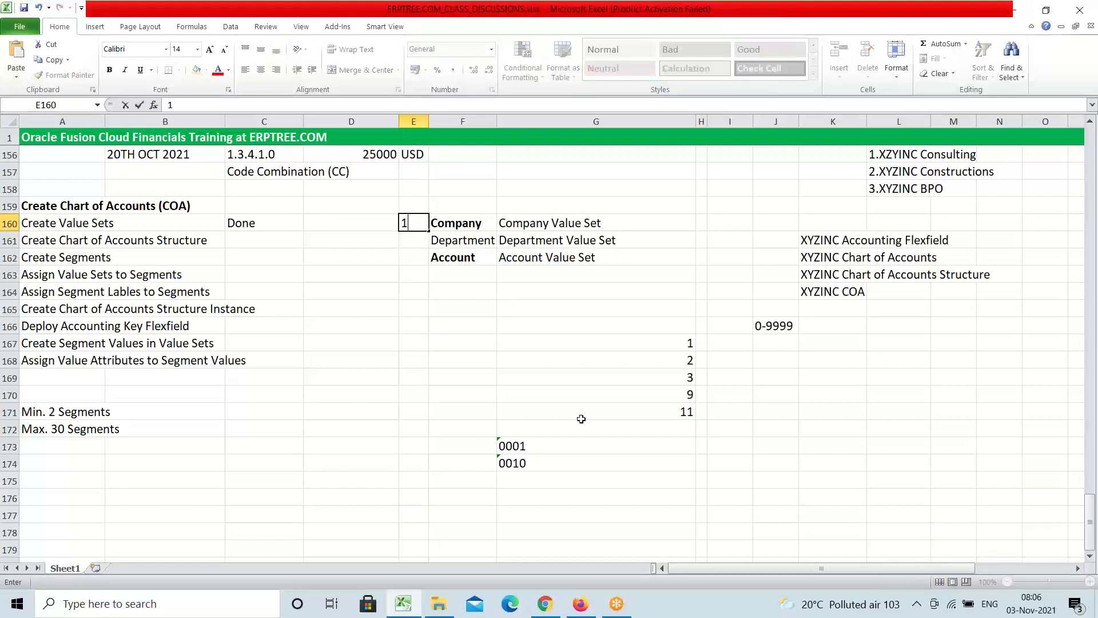
key("Return")
type("2")
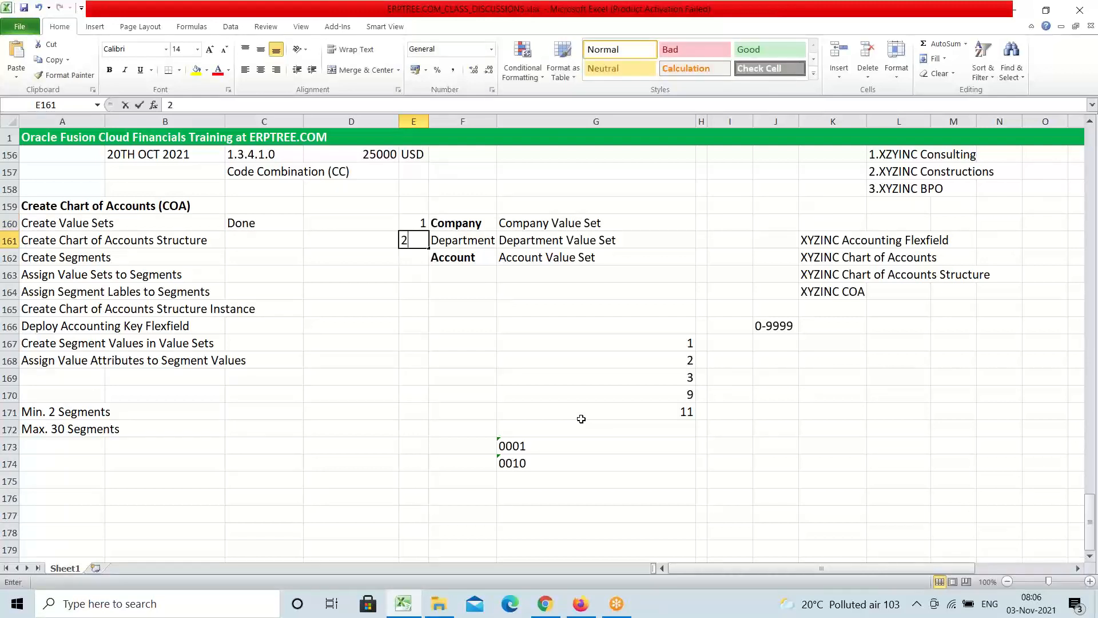
key("Return")
type("3")
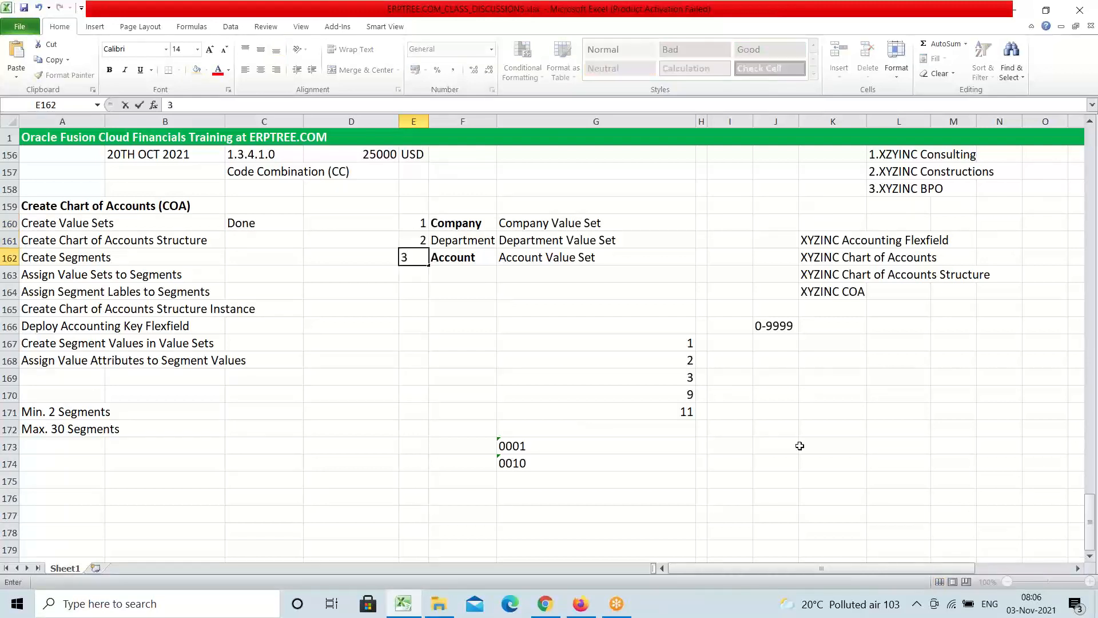
left_click(438, 280)
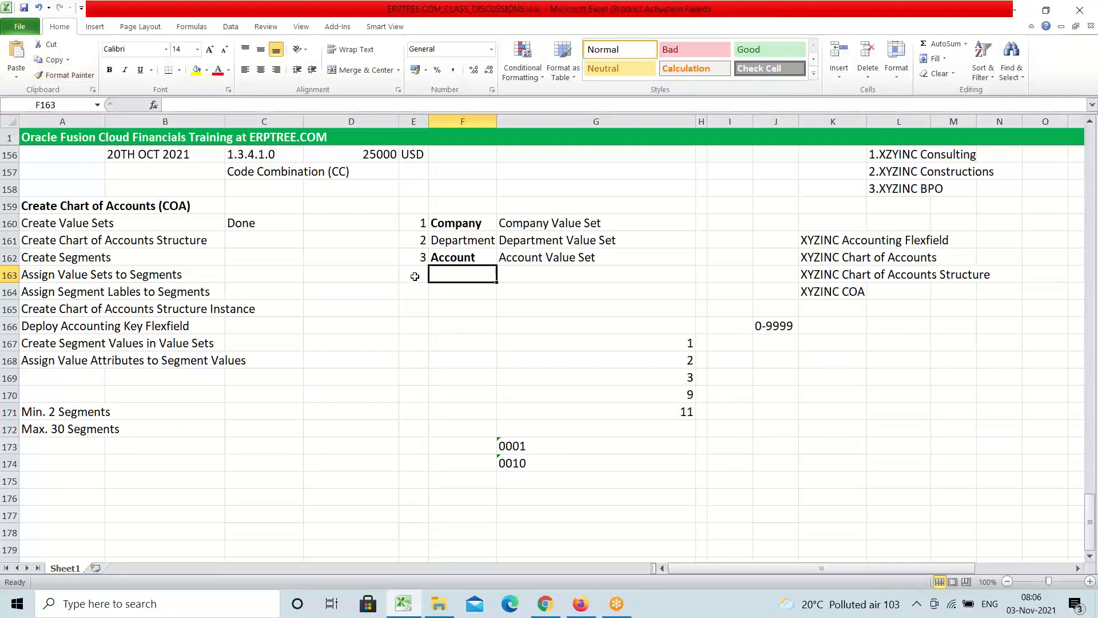
Renumber the Department segment as 3 and the Account segment as 4 in the notes.
left_click(418, 242)
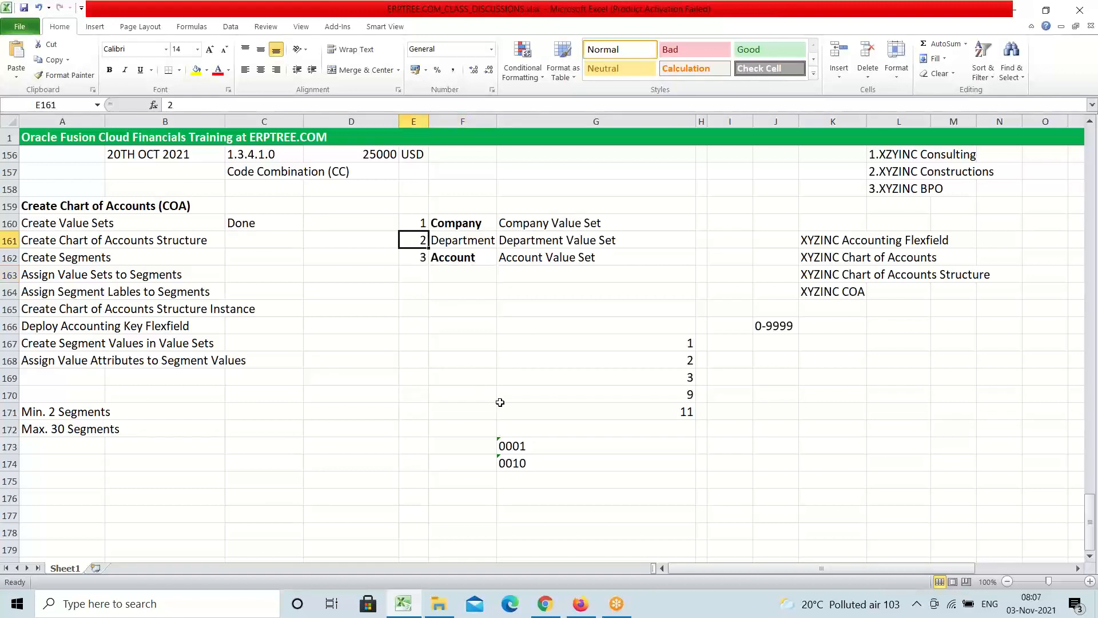
type("3")
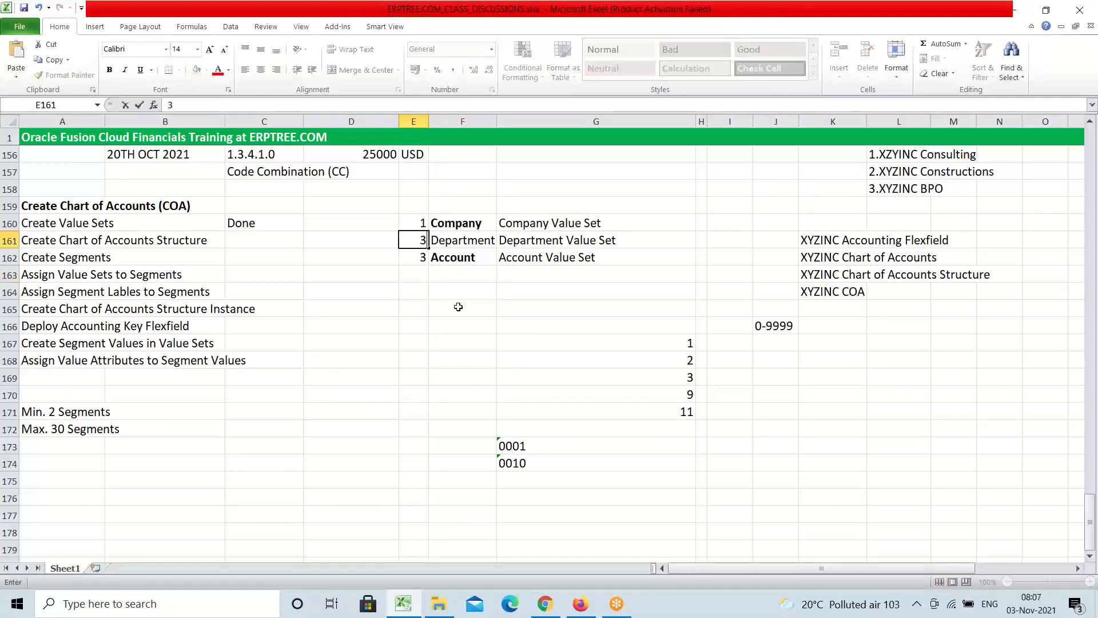
left_click(422, 258)
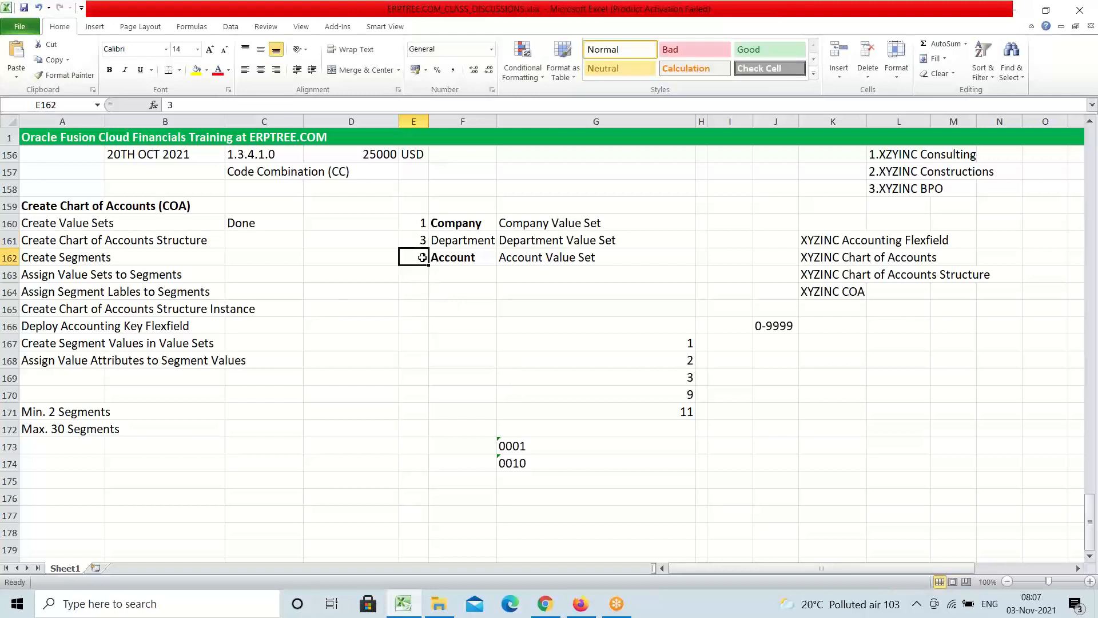
type("4")
left_click(476, 301)
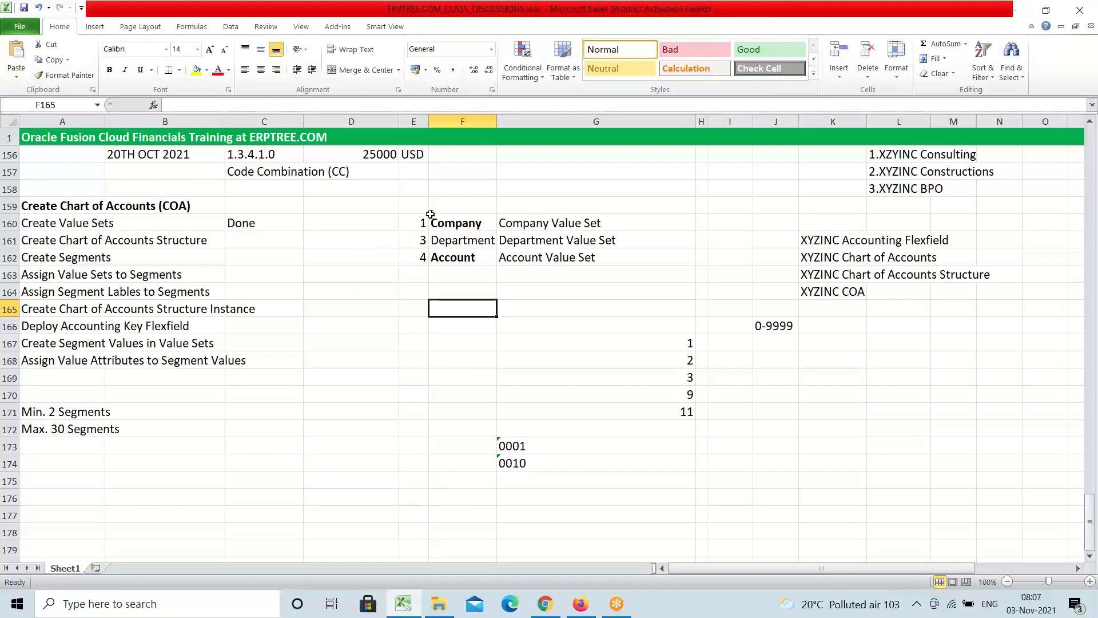
Change the numbers of the Company, Department and Account segments to 10, 20 and 30 in E160:E162.
left_click_drag(421, 223, 423, 258)
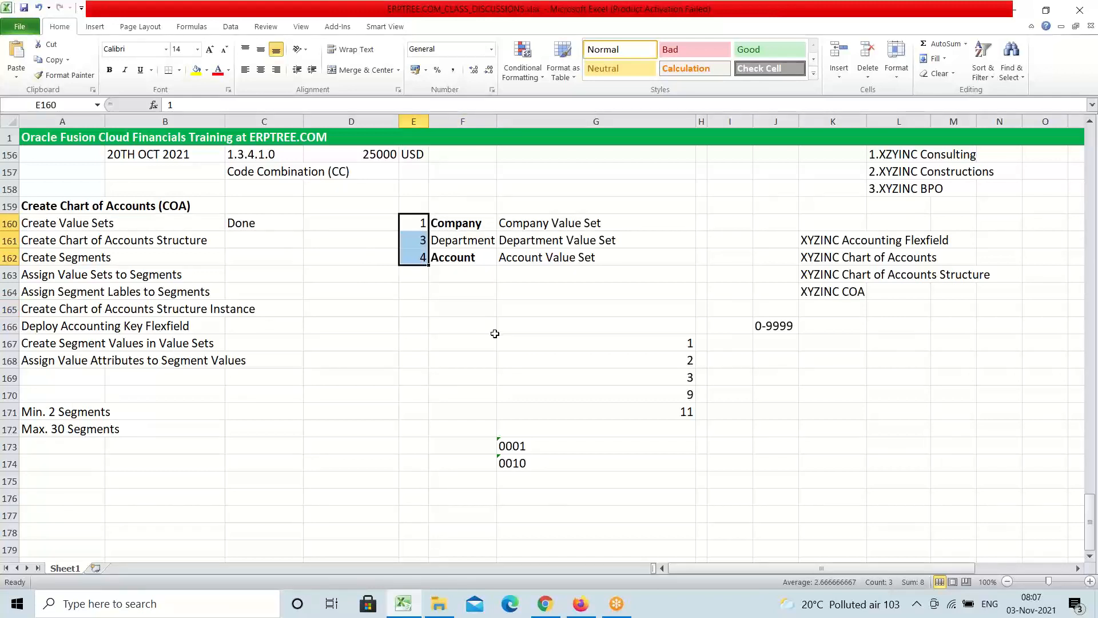
type("10")
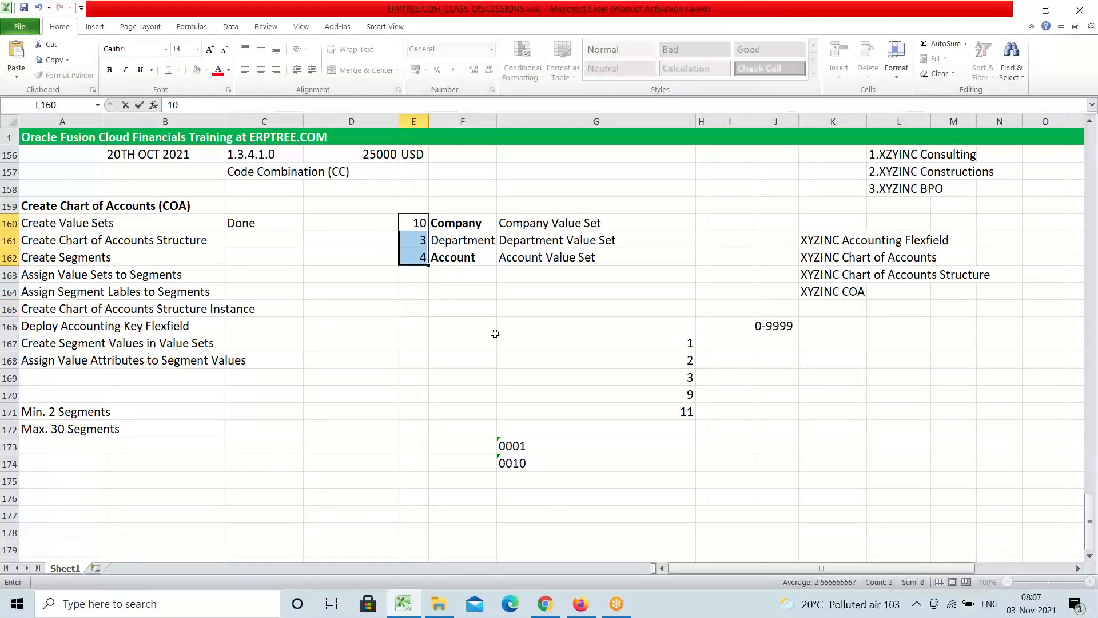
key("Down")
type("20")
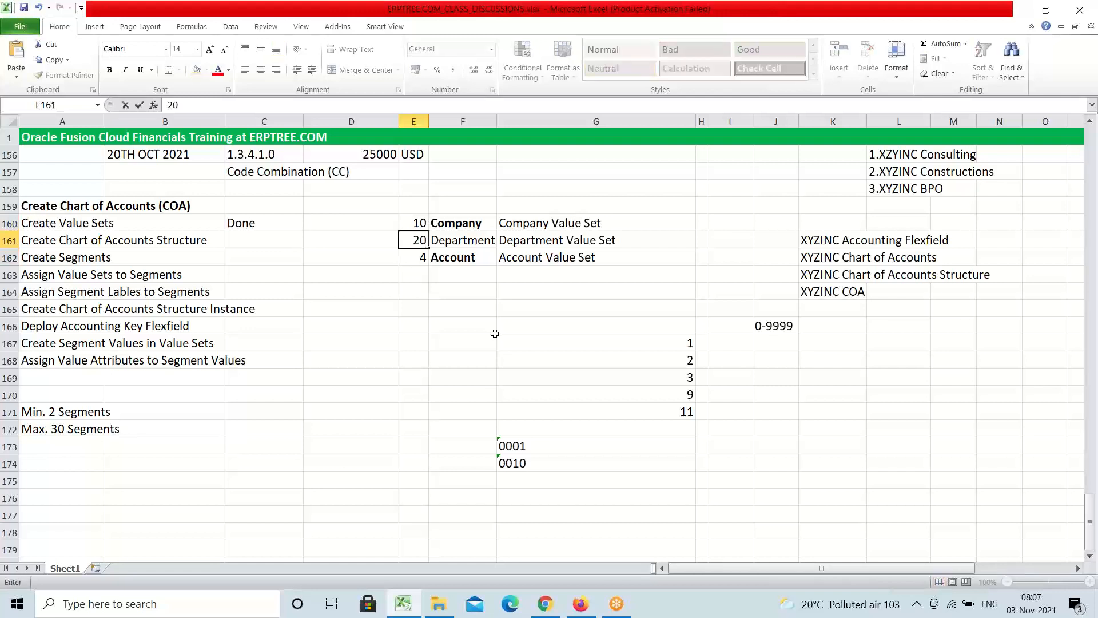
key("Return")
type("30")
left_click(414, 296)
Set the sequence numbers in E160:E162 back to 1, 2 and 3 for Company, Department and Account.
left_click_drag(422, 225, 419, 261)
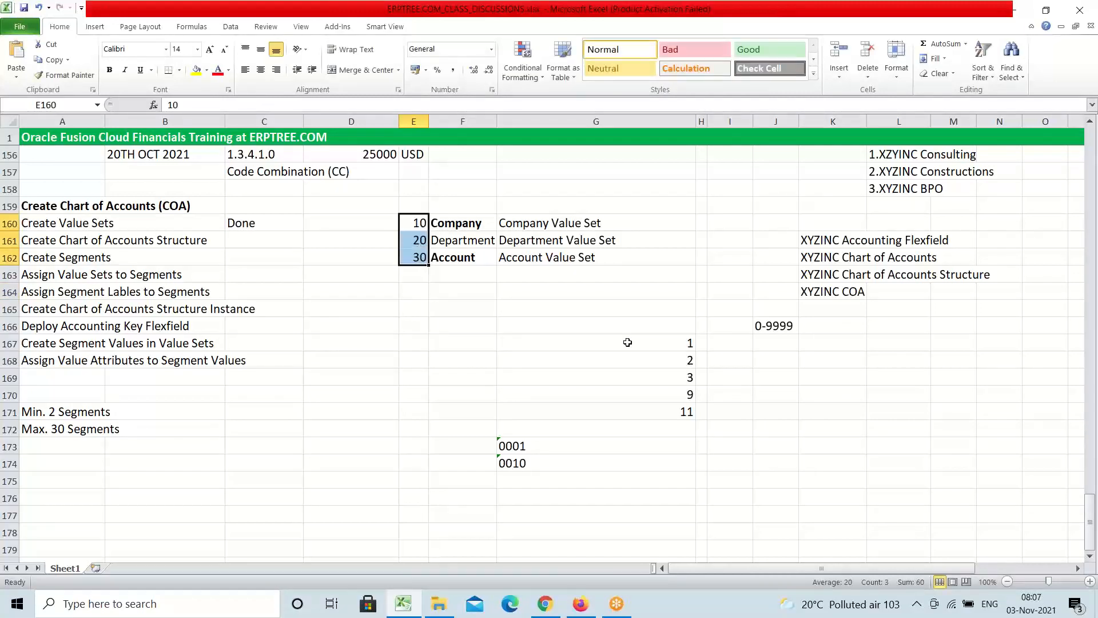
type("1")
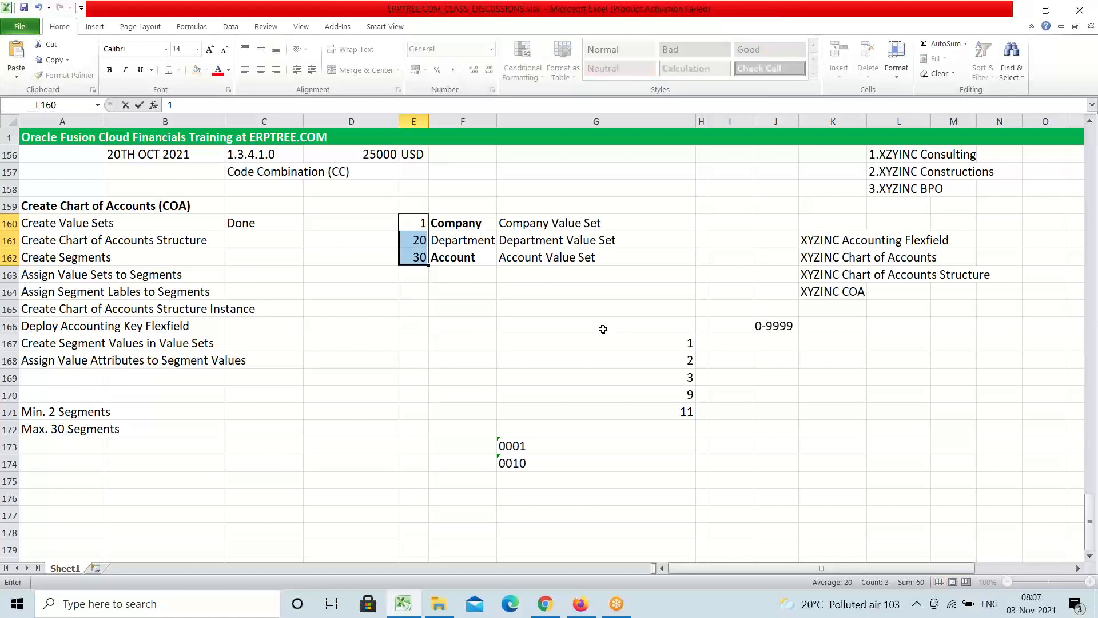
left_click(411, 237)
type("2")
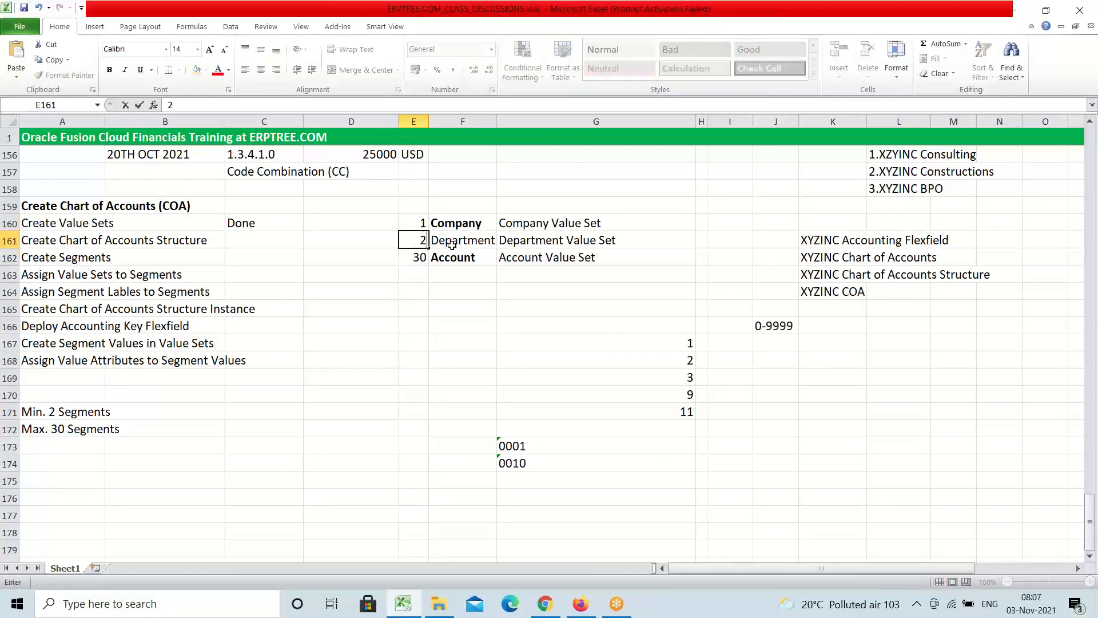
left_click(423, 256)
type("3")
left_click(425, 324)
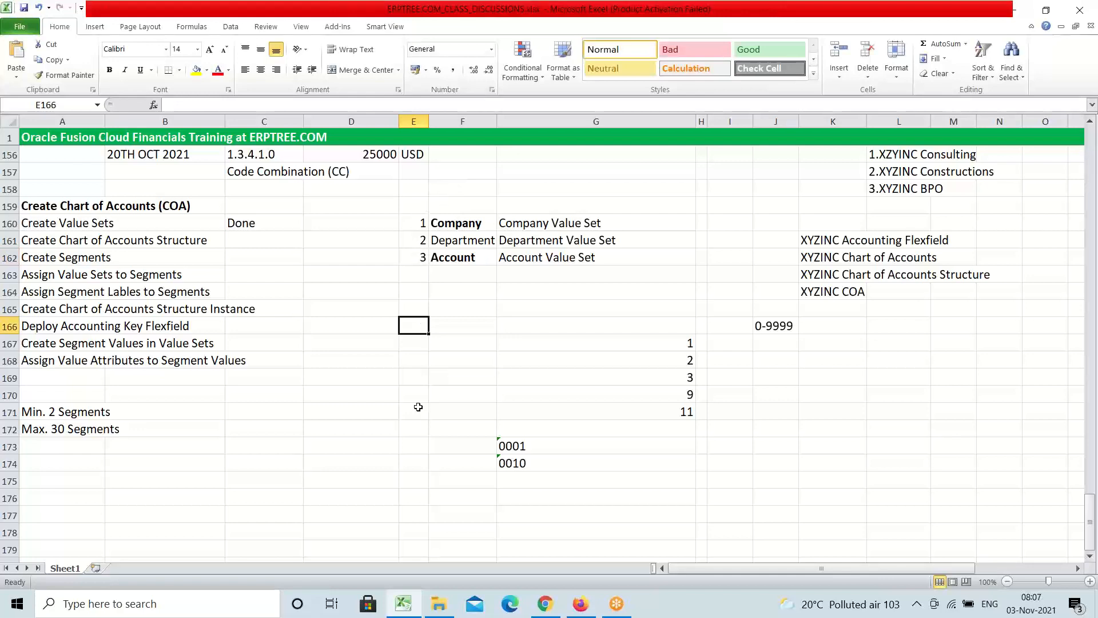
Switch back to Oracle Fusion in Firefox and set the Company segment's sequence number to 1.
left_click(581, 604)
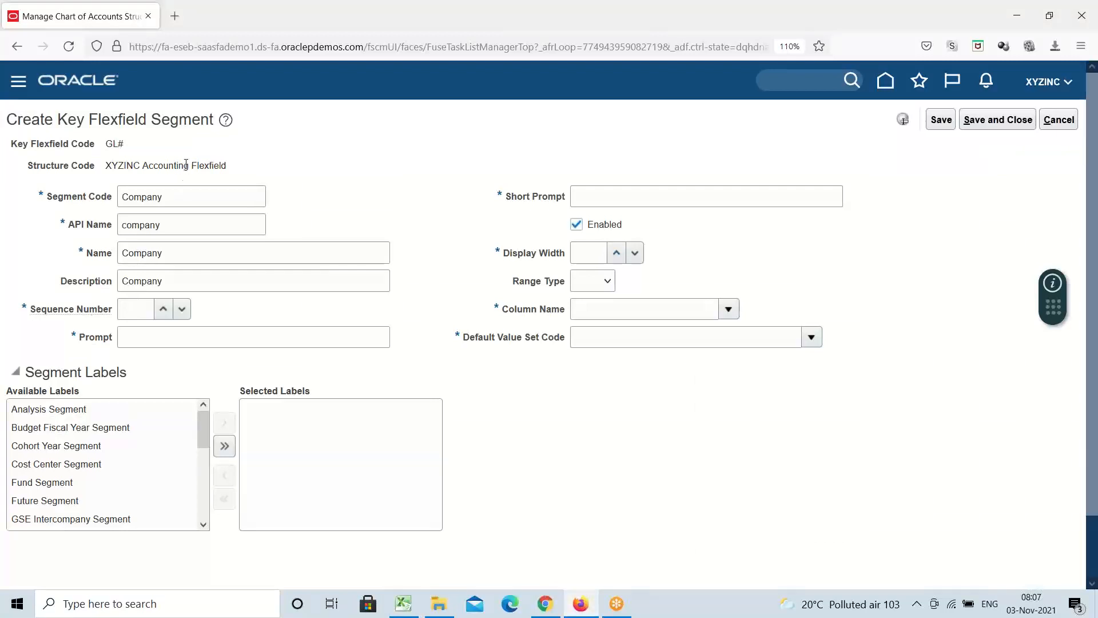
left_click(136, 307)
type("1")
key("Tab")
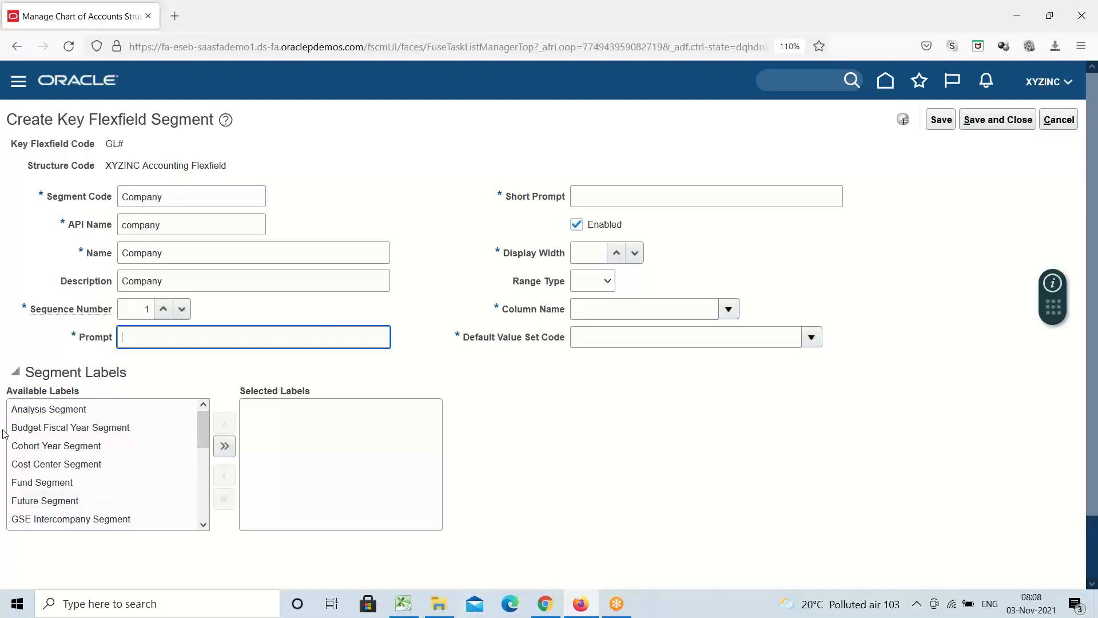
Copy the segment code "Company" into the segment's prompt.
double_click(196, 204)
key("ctrl+c")
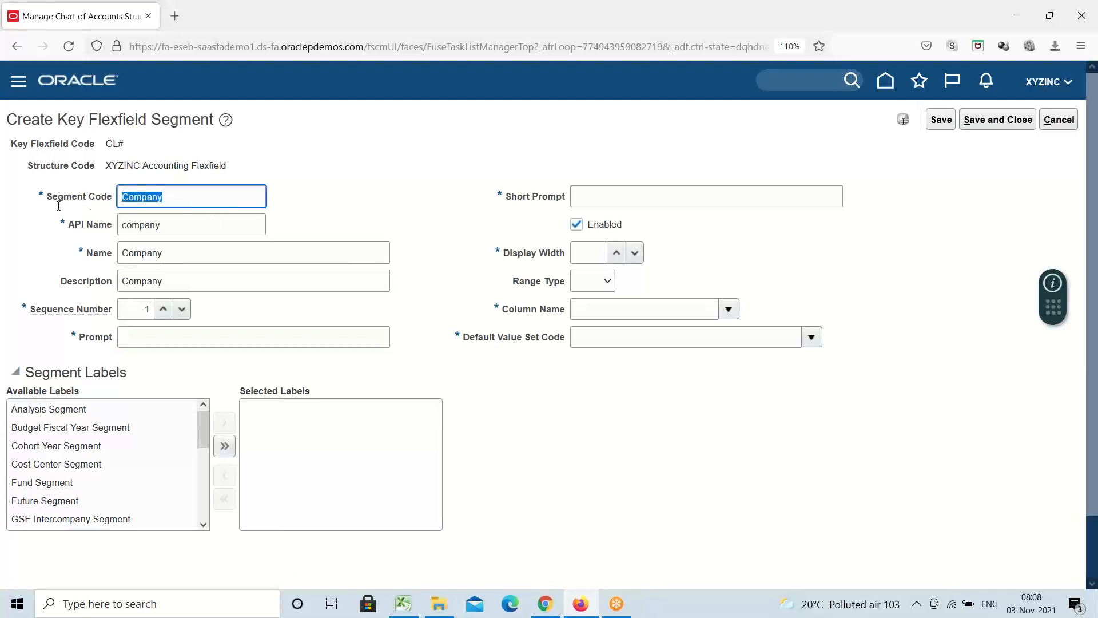
left_click(153, 342)
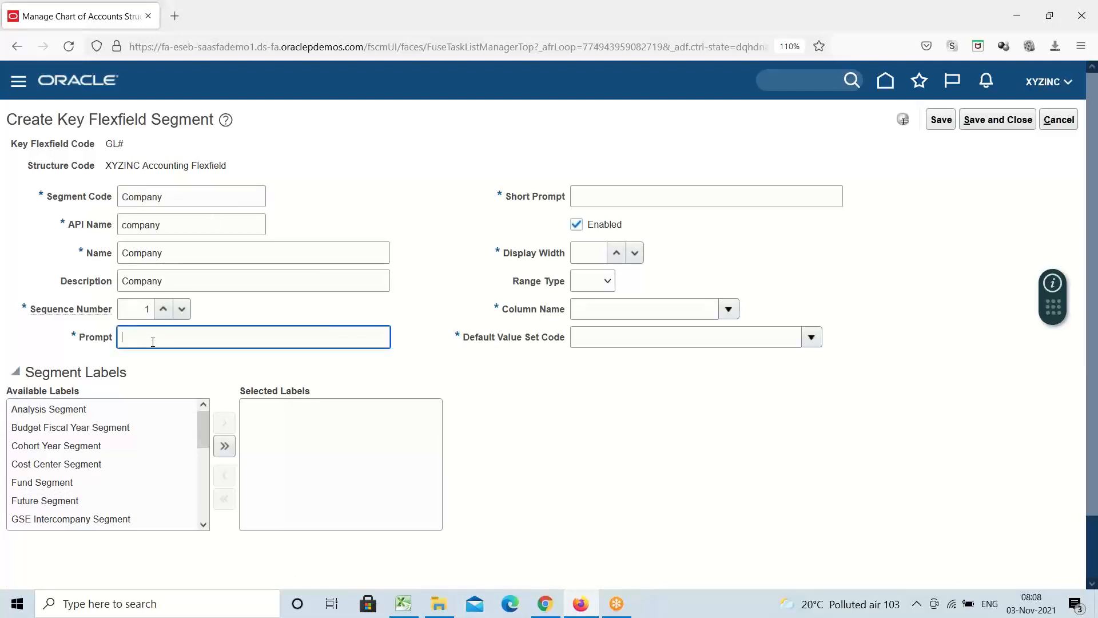
key("ctrl+v")
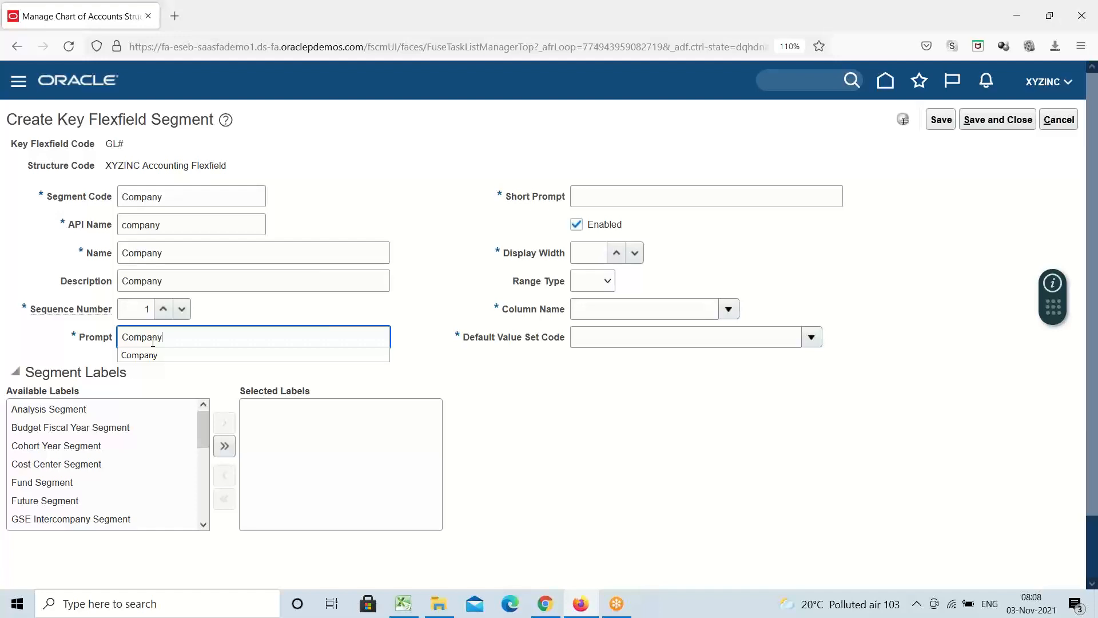
Replace the segment's prompt with "Organization Name".
key("BackSpace")
key("BackSpace")
key("BackSpace")
key("BackSpace")
key("BackSpace")
key("BackSpace")
key("BackSpace")
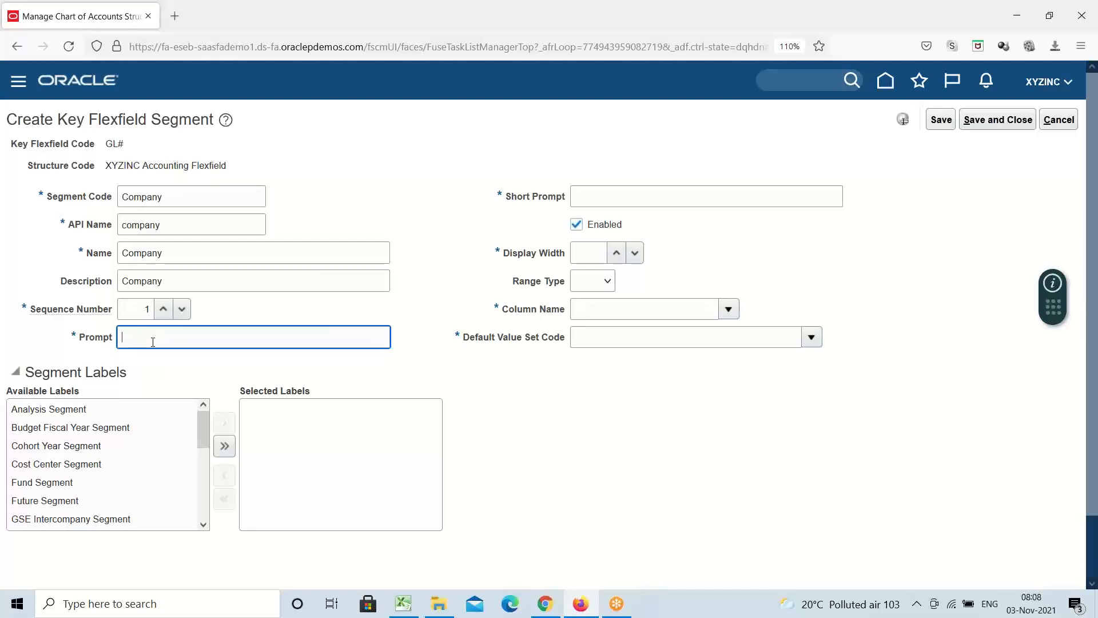
type("Organization Nme")
key("BackSpace")
key("BackSpace")
type("ame")
Clear the segment's prompt and enter "Branch" instead.
key("BackSpace")
key("BackSpace")
key("BackSpace")
key("BackSpace")
key("BackSpace")
key("BackSpace")
key("BackSpace")
key("BackSpace")
key("BackSpace")
key("BackSpace")
key("BackSpace")
key("BackSpace")
key("BackSpace")
key("BackSpace")
key("BackSpace")
key("BackSpace")
key("BackSpace")
type("Branch")
Check the segment code and set the segment's prompt to "Company" to match it.
left_click(208, 196)
key("ctrl+a")
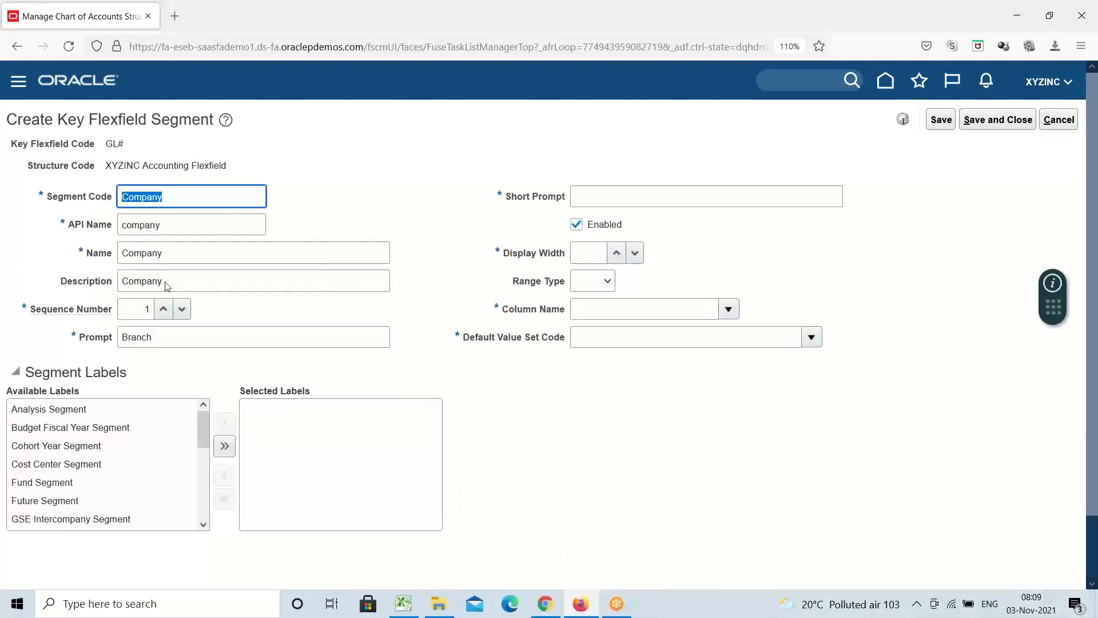
double_click(156, 338)
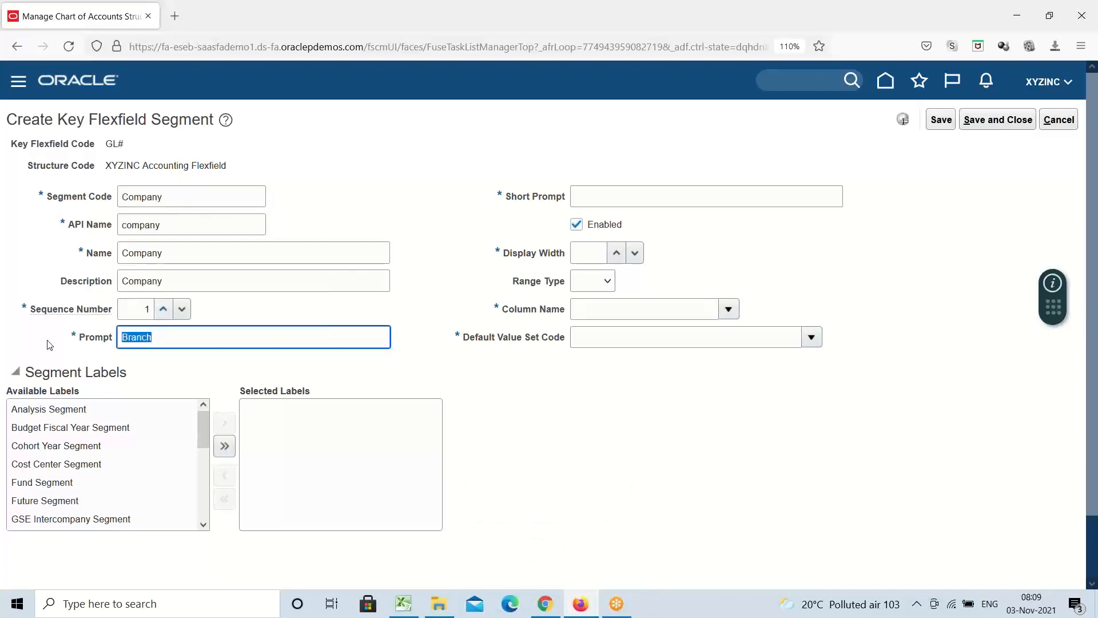
type("Company")
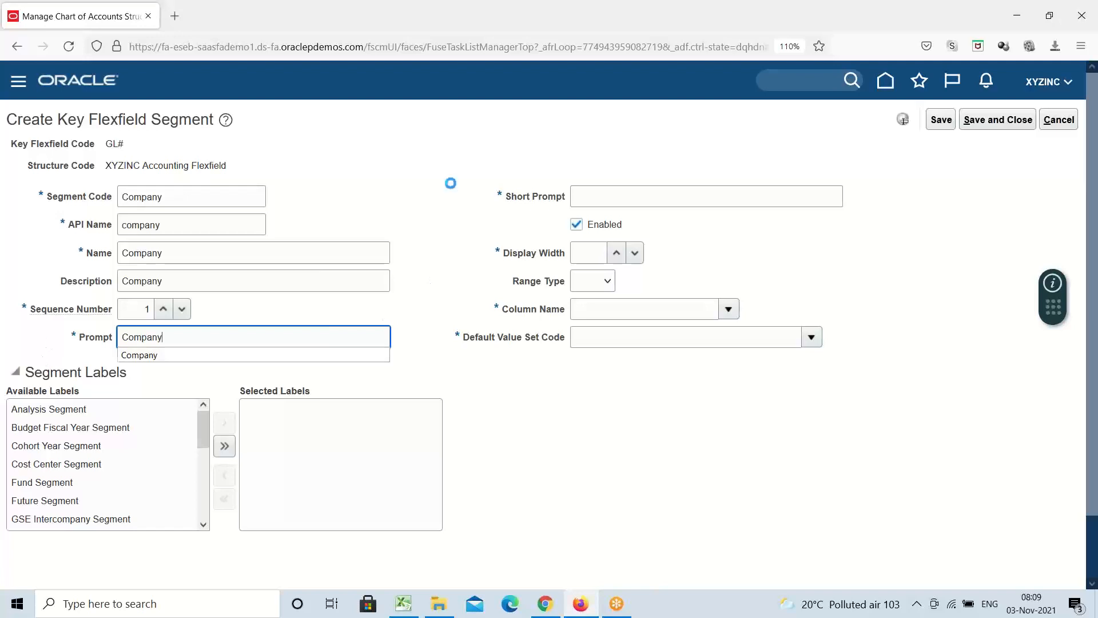
Copy the segment's prompt "Company" into its short prompt.
left_click(619, 206)
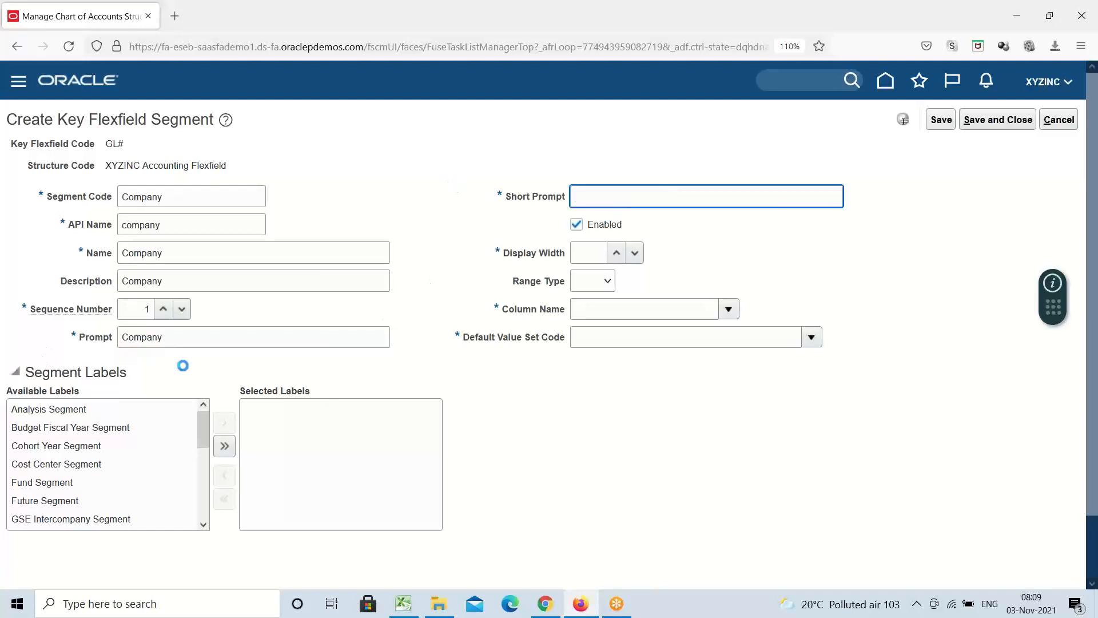
double_click(163, 337)
key("ctrl+c")
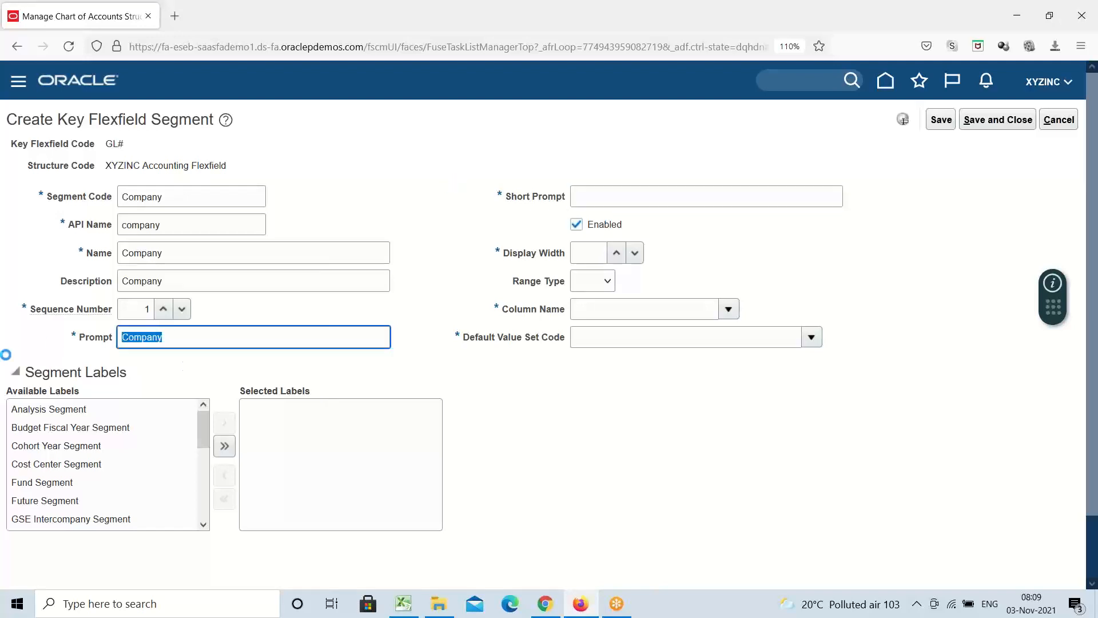
left_click(587, 187)
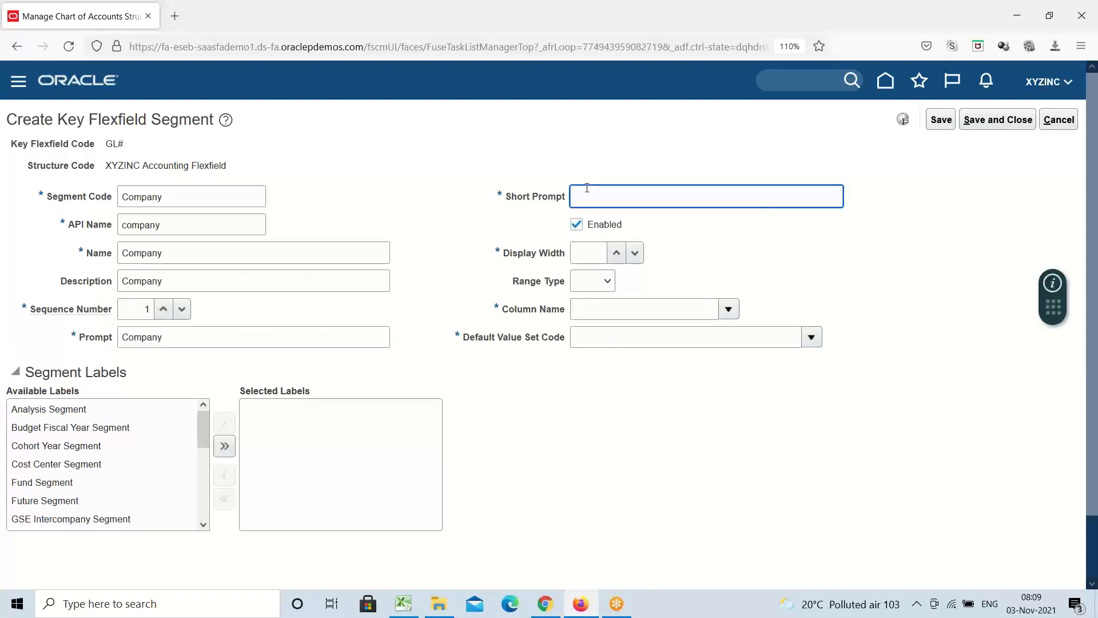
key("ctrl+v")
left_click(501, 211)
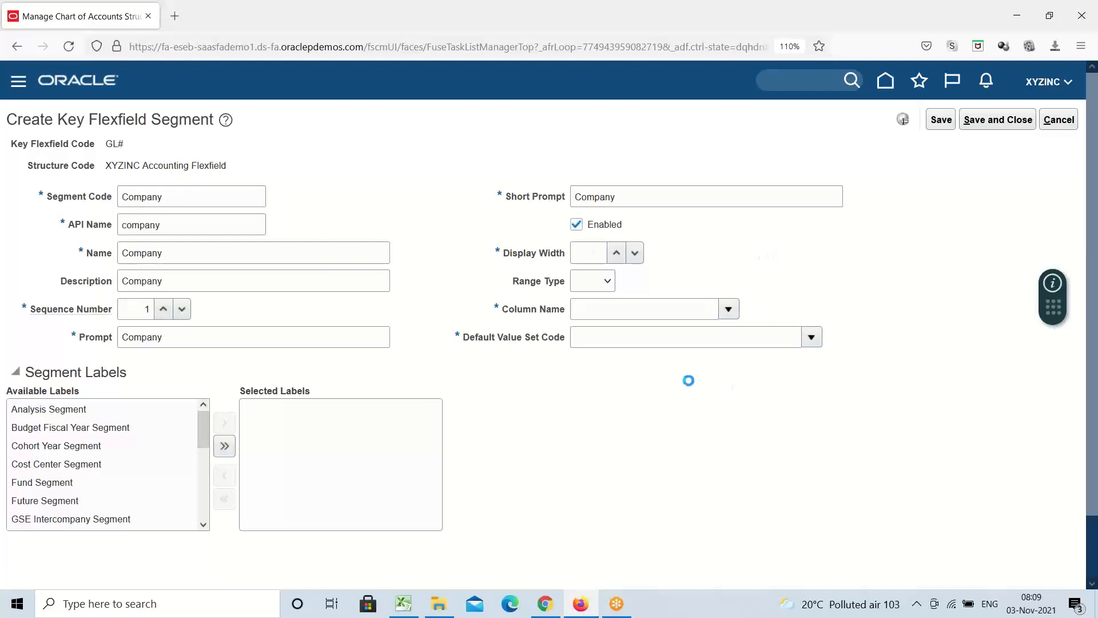
Enter 123456 as the segment's display width and clear it again.
left_click(579, 253)
type("123456")
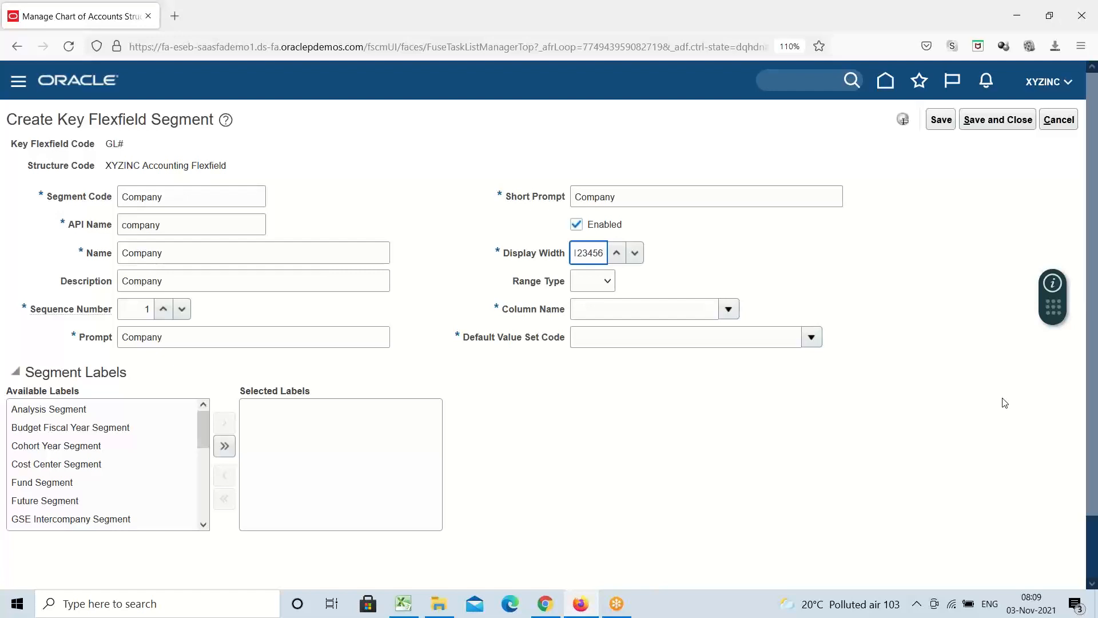
key("BackSpace")
type("6")
key("BackSpace")
key("BackSpace")
key("BackSpace")
key("BackSpace")
key("BackSpace")
key("BackSpace")
Check the segment code and set the segment's display width to 30.
left_click_drag(179, 196, 82, 223)
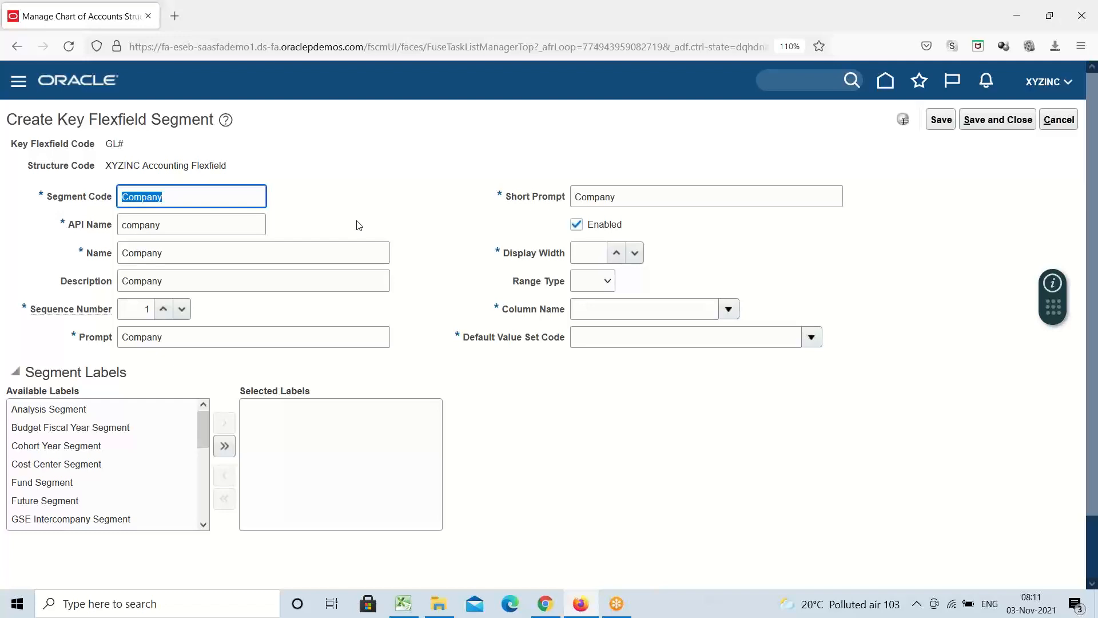
left_click(582, 256)
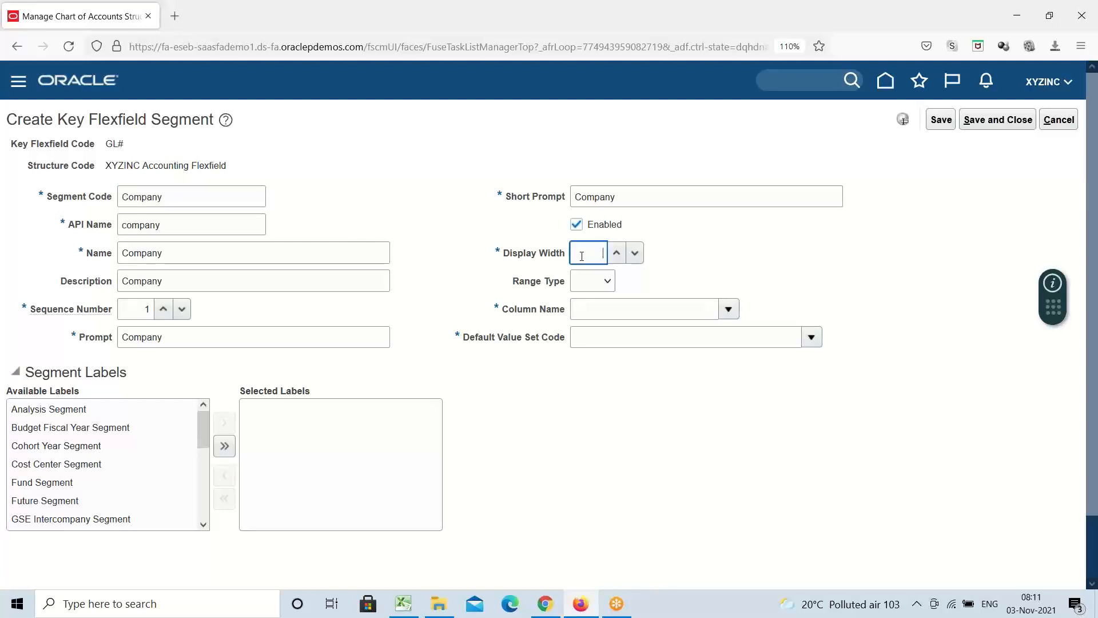
type("30")
Switch to Excel and review the notes on the maximum and minimum number of segments.
left_click(402, 607)
left_click(51, 426)
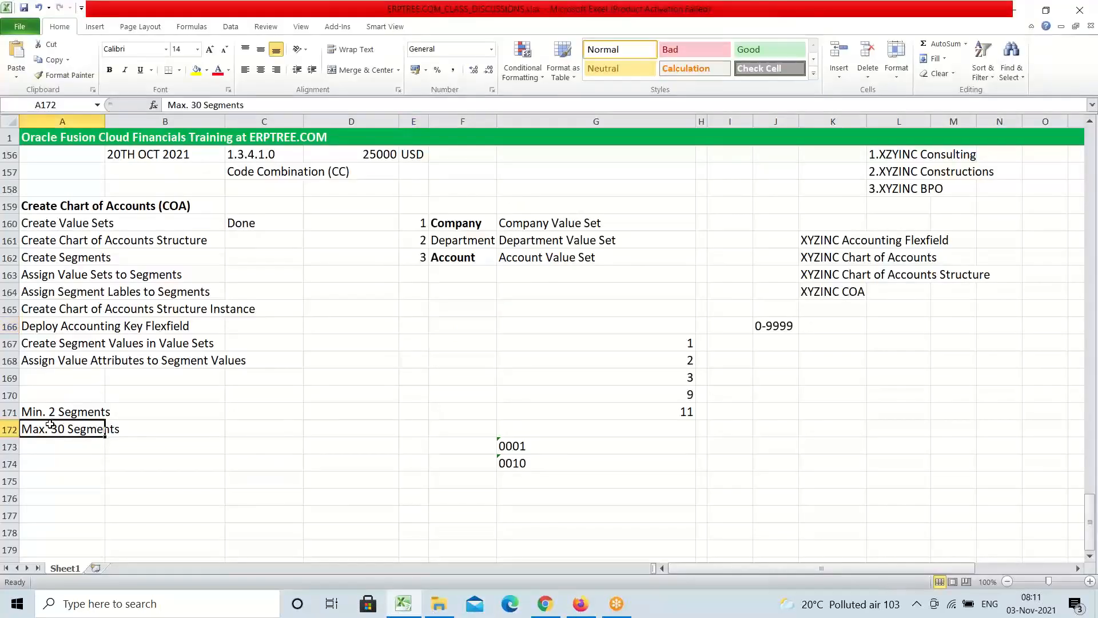
left_click(55, 411)
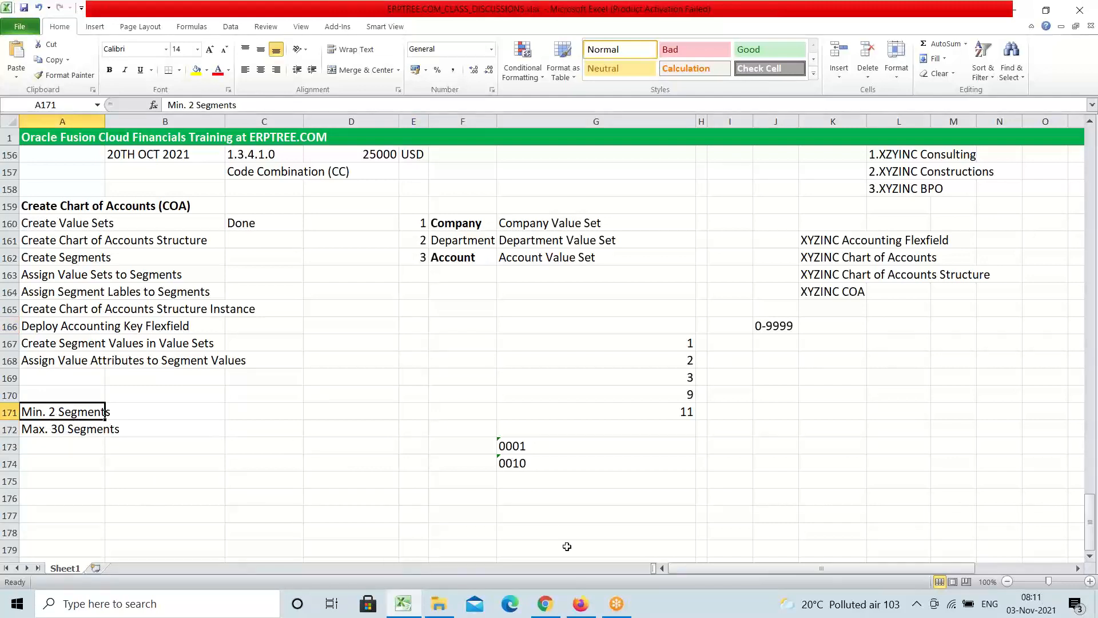
Switch back to Oracle in Firefox and set the segment's column name to SEGMENT1.
left_click(581, 603)
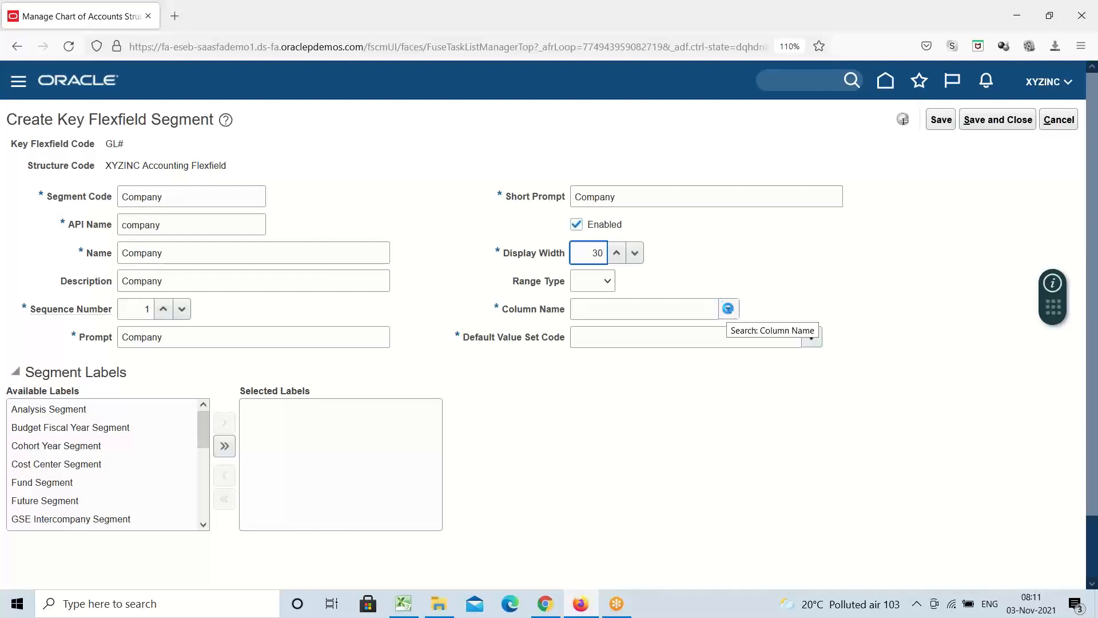
left_click(726, 307)
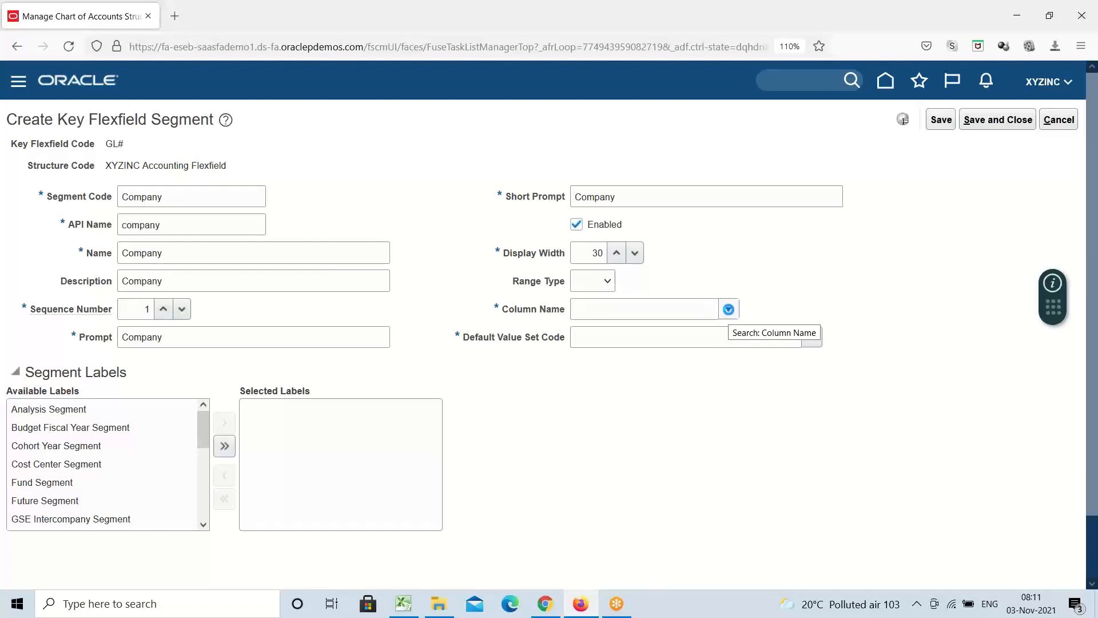
left_click(729, 309)
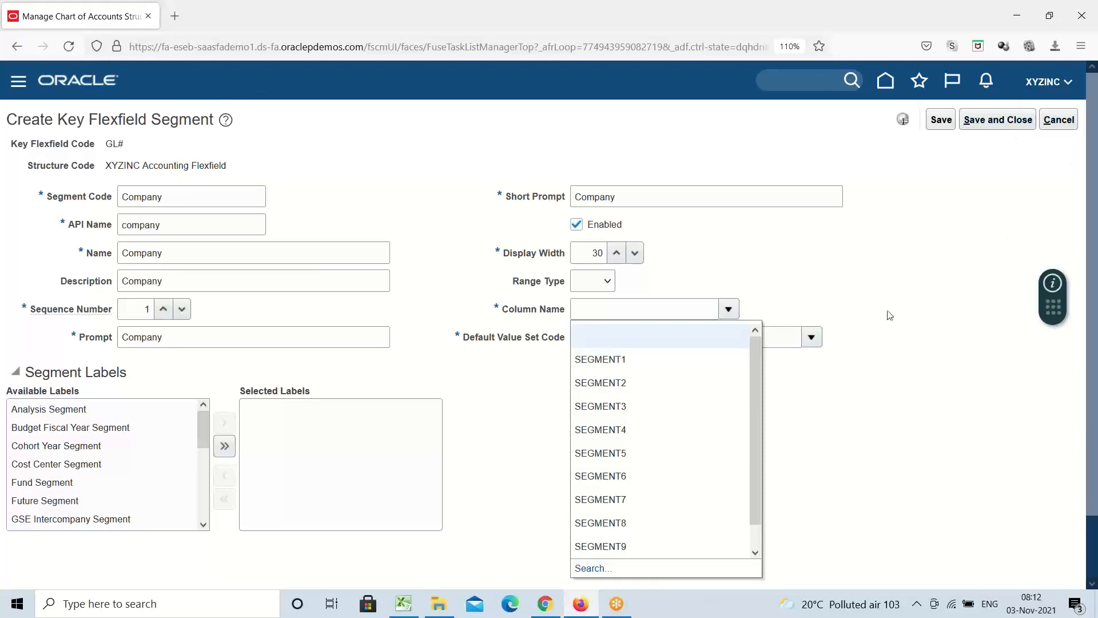
left_click(613, 362)
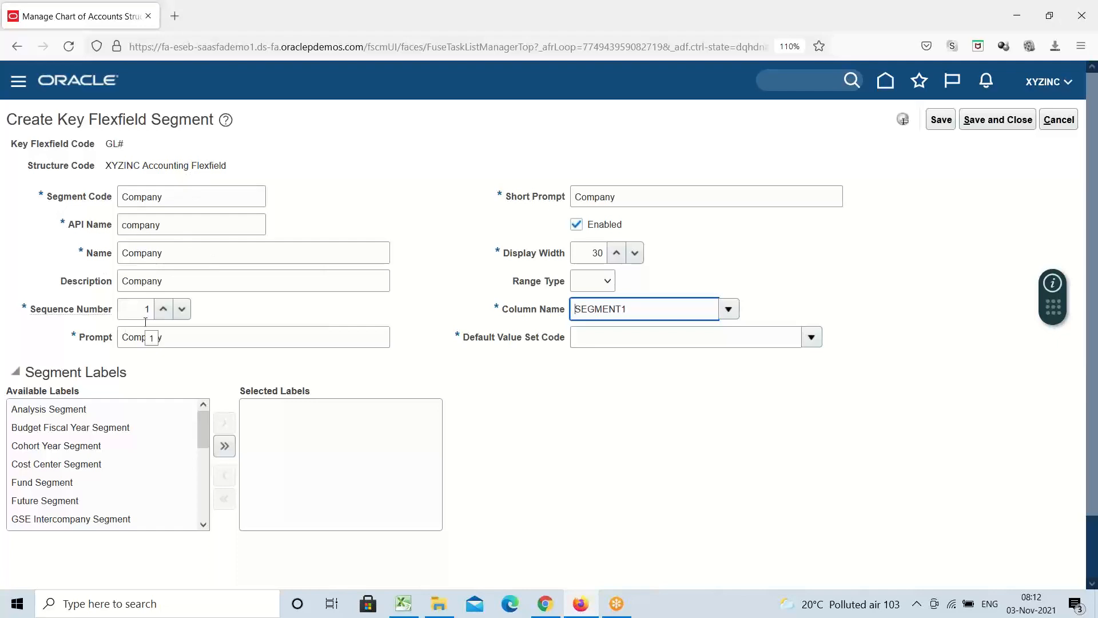
Check the segment code, then switch to Excel and review the notes "Create Segments" and "Assign Value Sets to Segments".
left_click(74, 202)
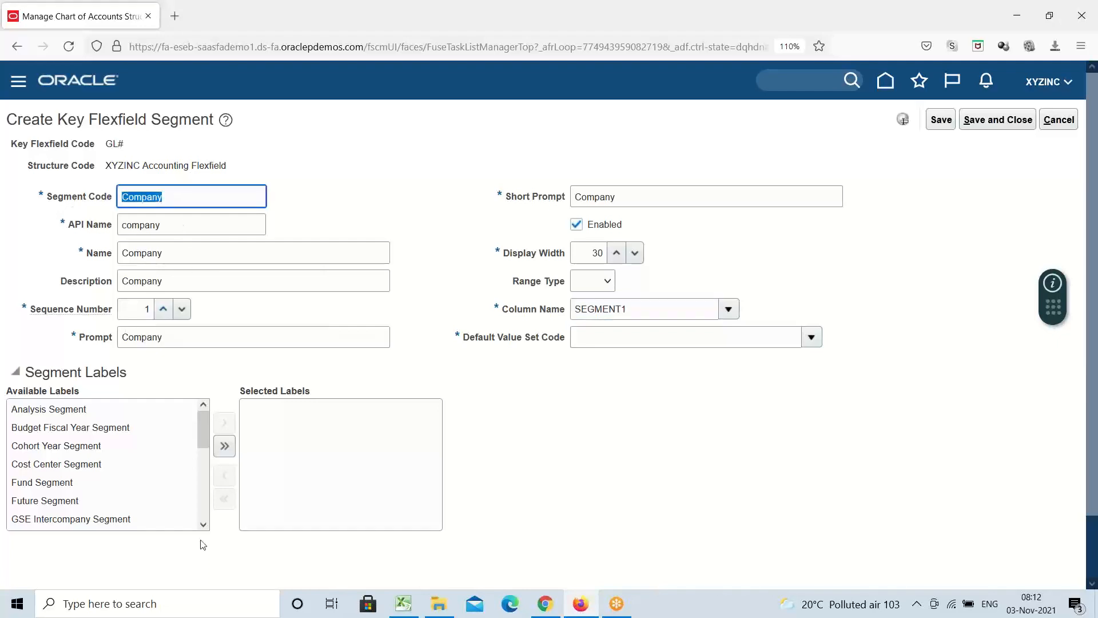
left_click(403, 603)
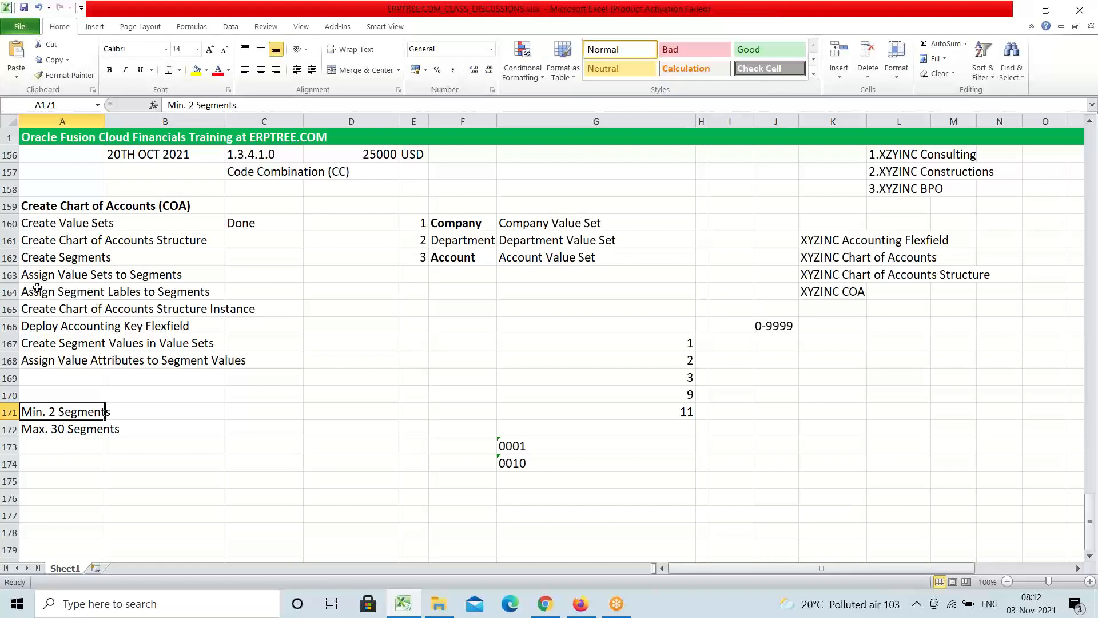
left_click_drag(97, 273, 155, 276)
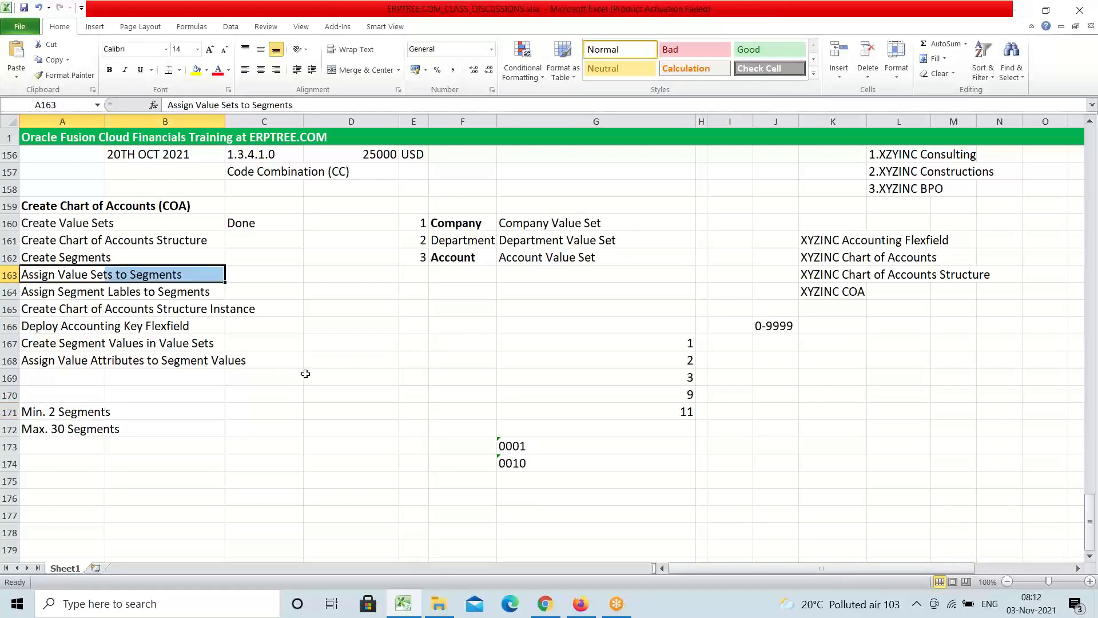
left_click(37, 256)
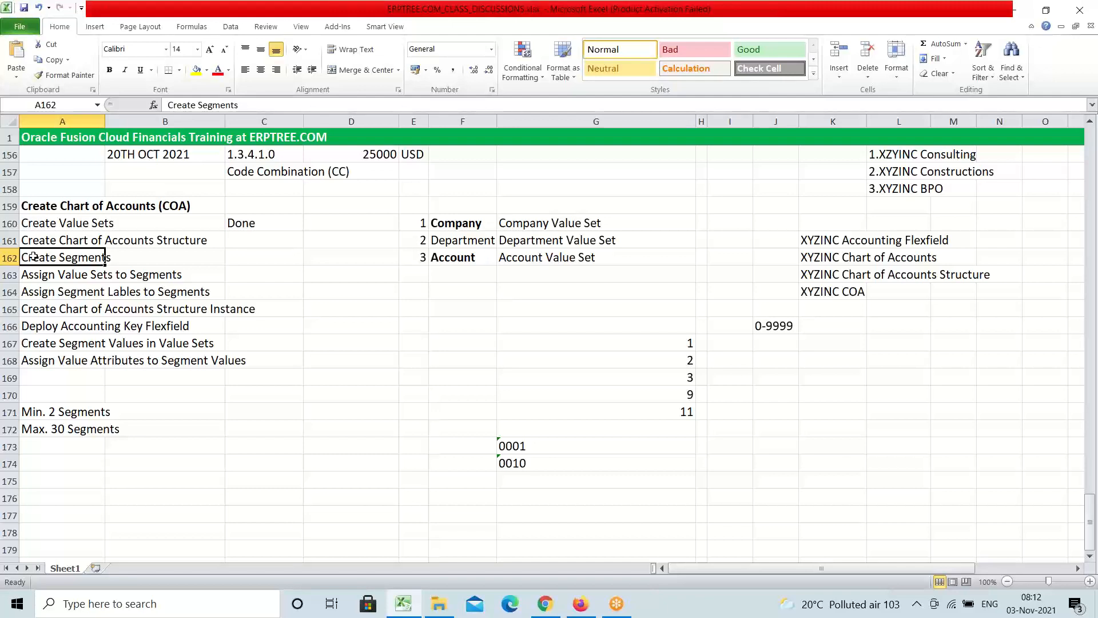
left_click(41, 276)
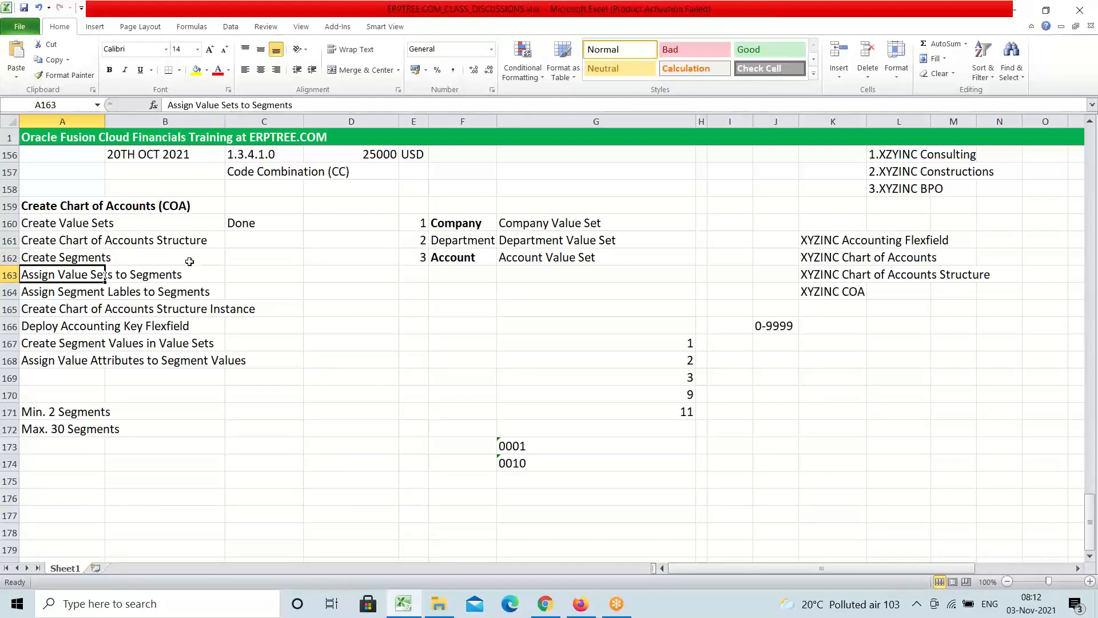
Return to Oracle in Firefox and examine the segment code and the Default Value Set Code field.
left_click(581, 610)
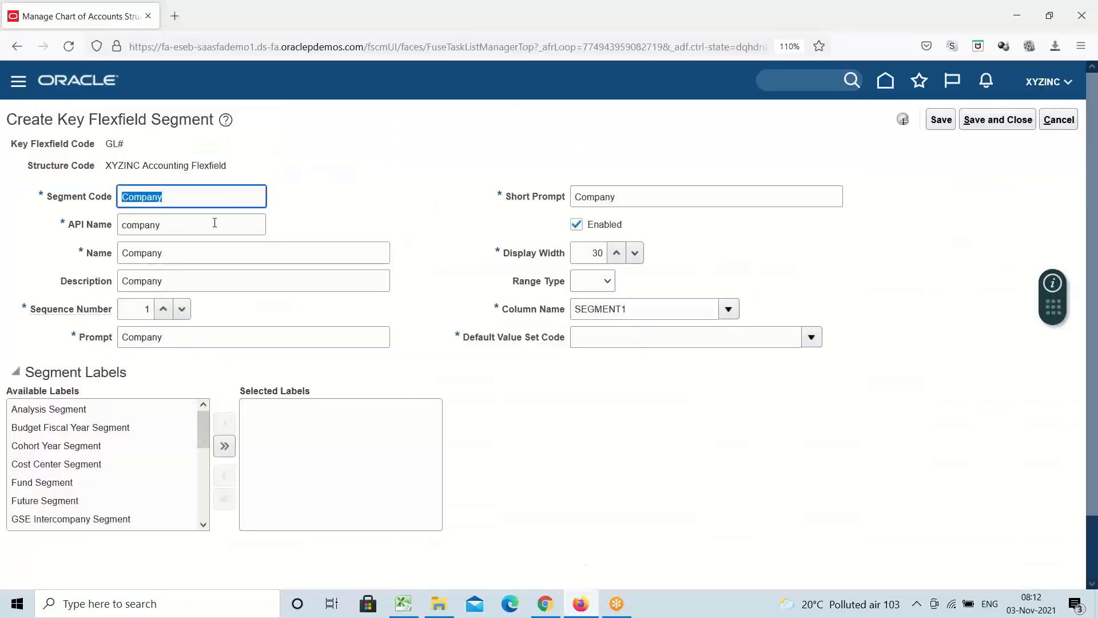
left_click(184, 196)
left_click_drag(184, 196, 39, 189)
left_click(490, 343)
triple_click(490, 342)
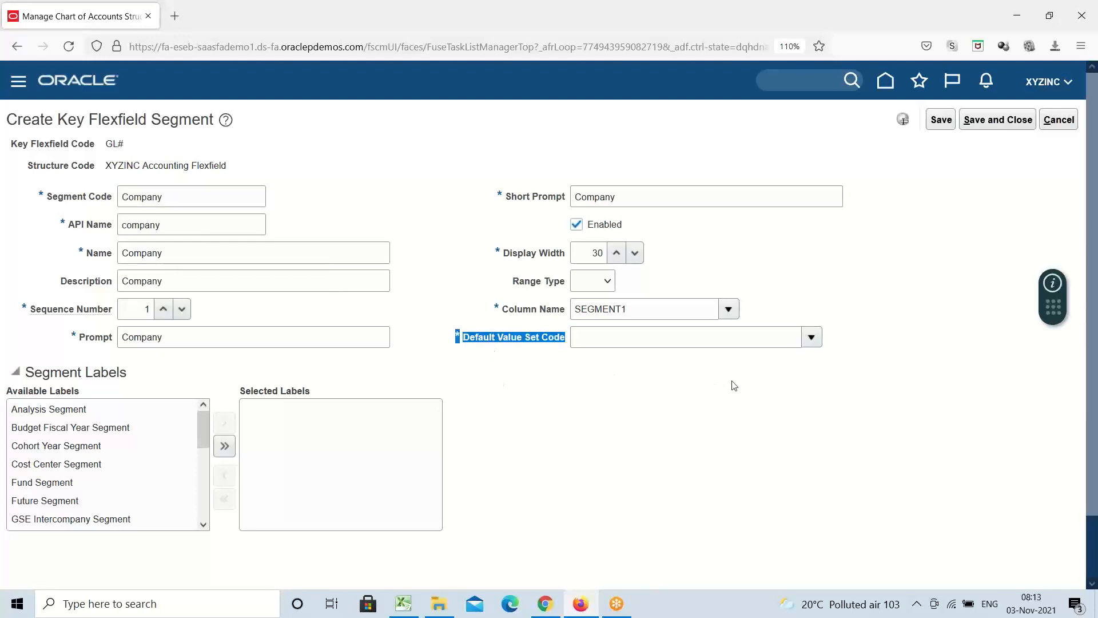
double_click(197, 197)
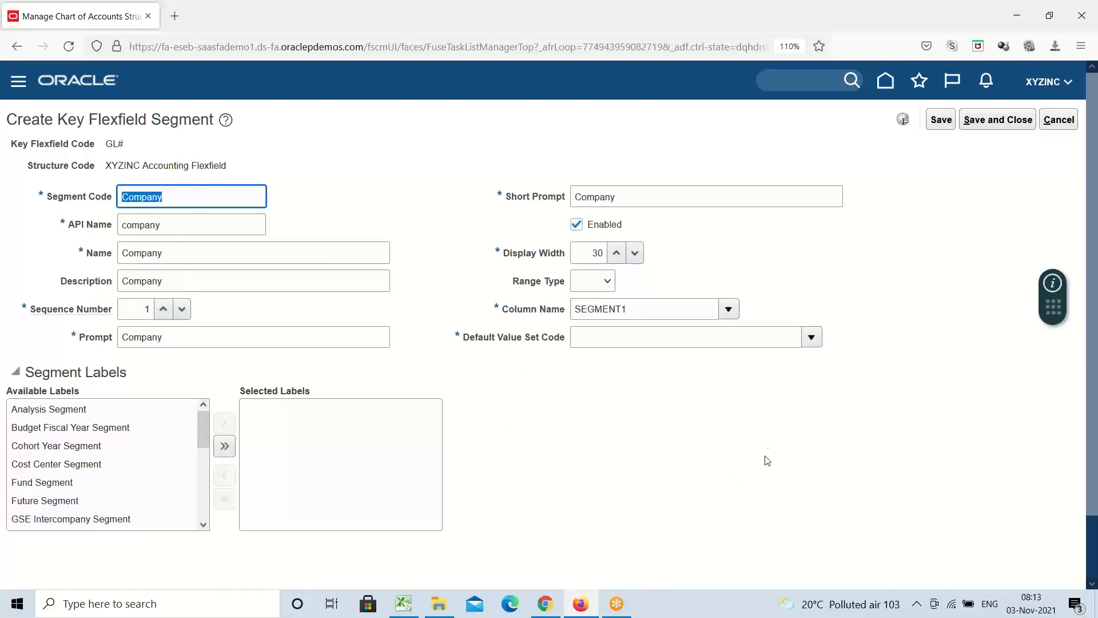
Search the value set codes for "XYZINC Com" and assign XYZINC Company as the Company segment's default value set.
left_click(812, 338)
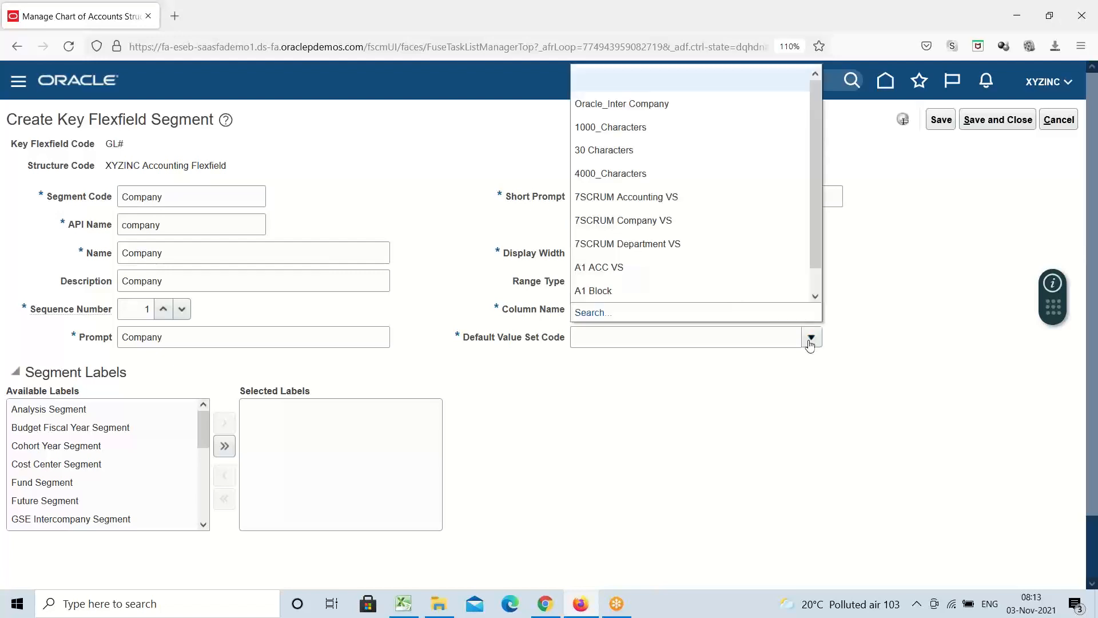
left_click(589, 313)
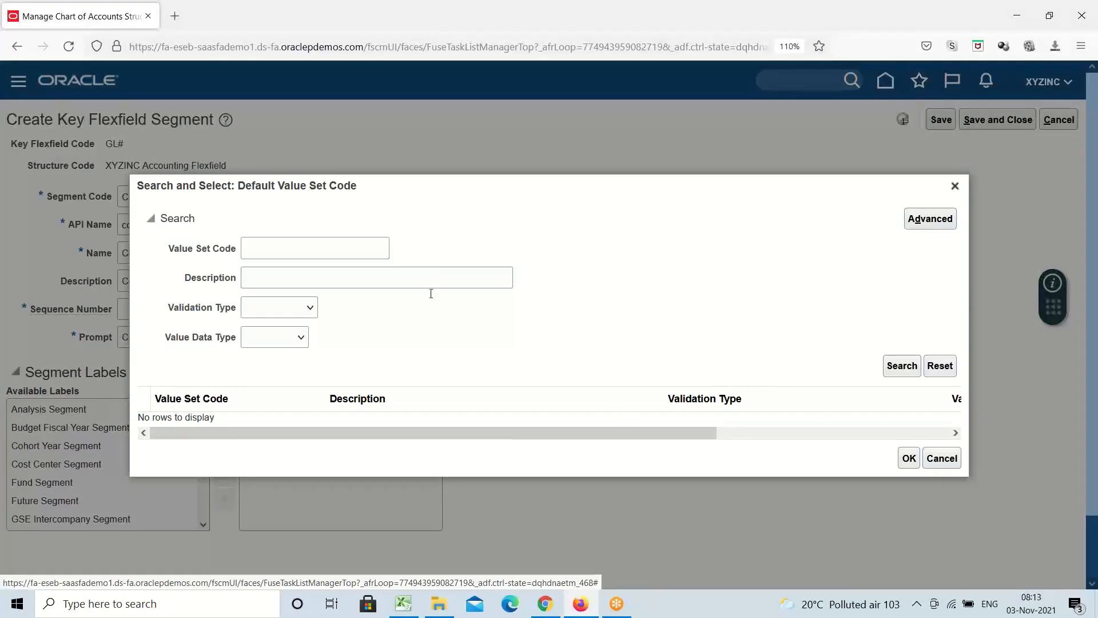
left_click(312, 244)
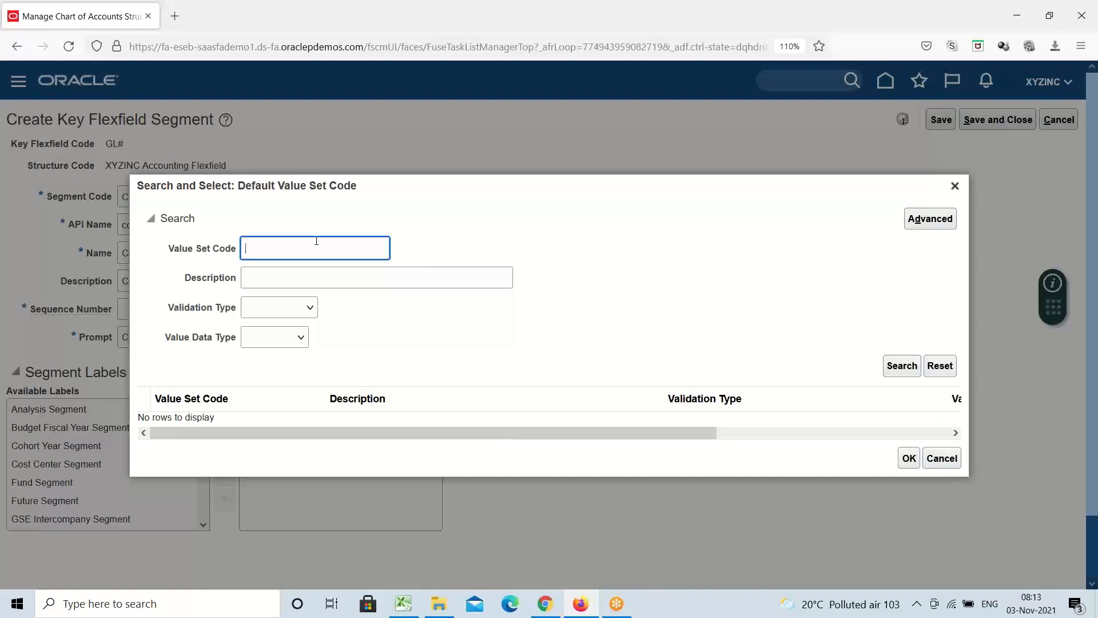
type("x")
key("BackSpace")
type("XYZINC Com")
left_click(906, 367)
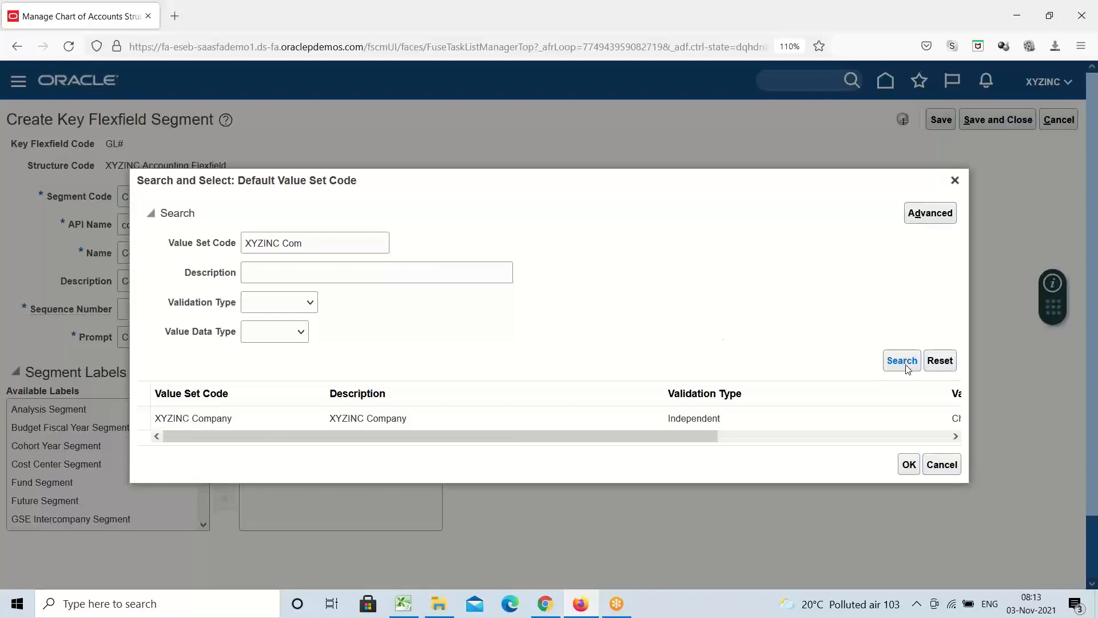
left_click(245, 418)
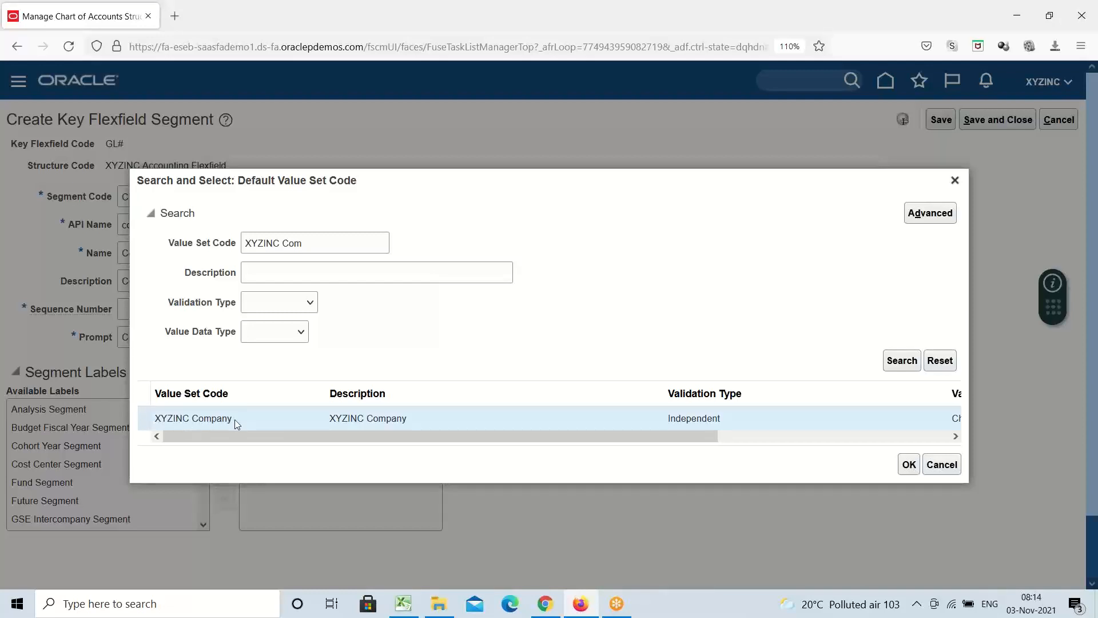
left_click(908, 465)
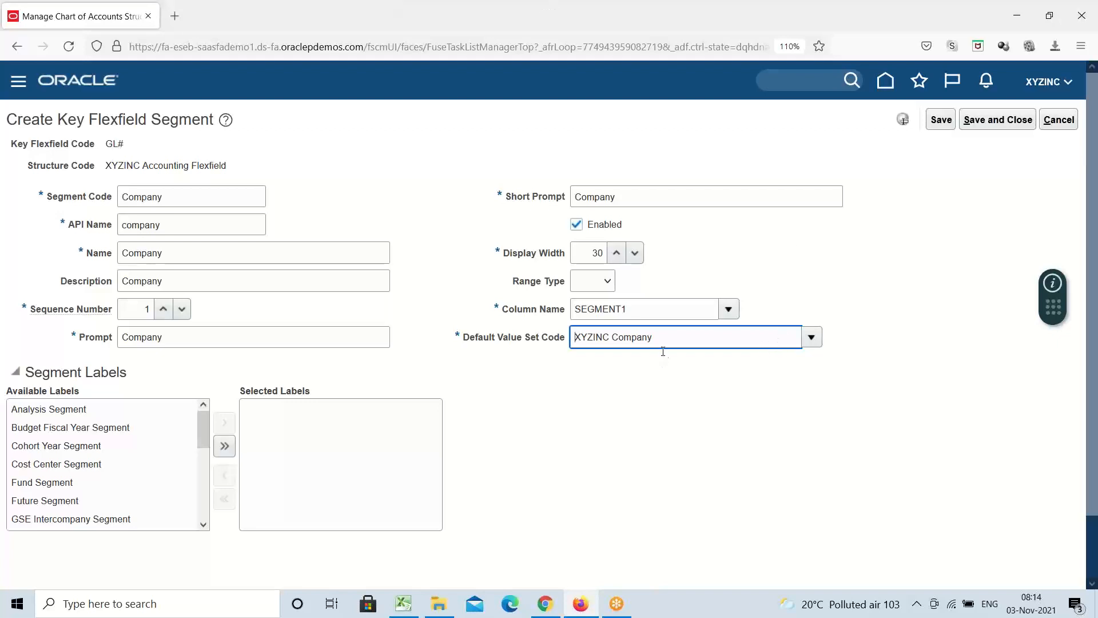
left_click_drag(664, 338, 574, 337)
double_click(172, 200)
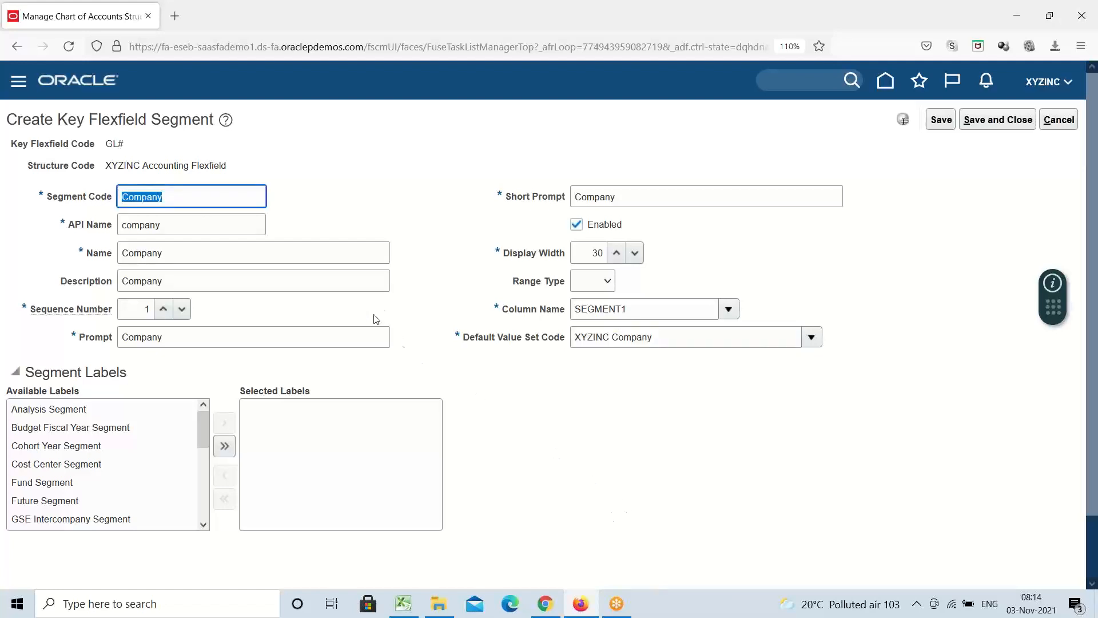
Review the note "Assign Segment Lables to Segments" in Excel and return to the segment form in Oracle.
left_click(408, 605)
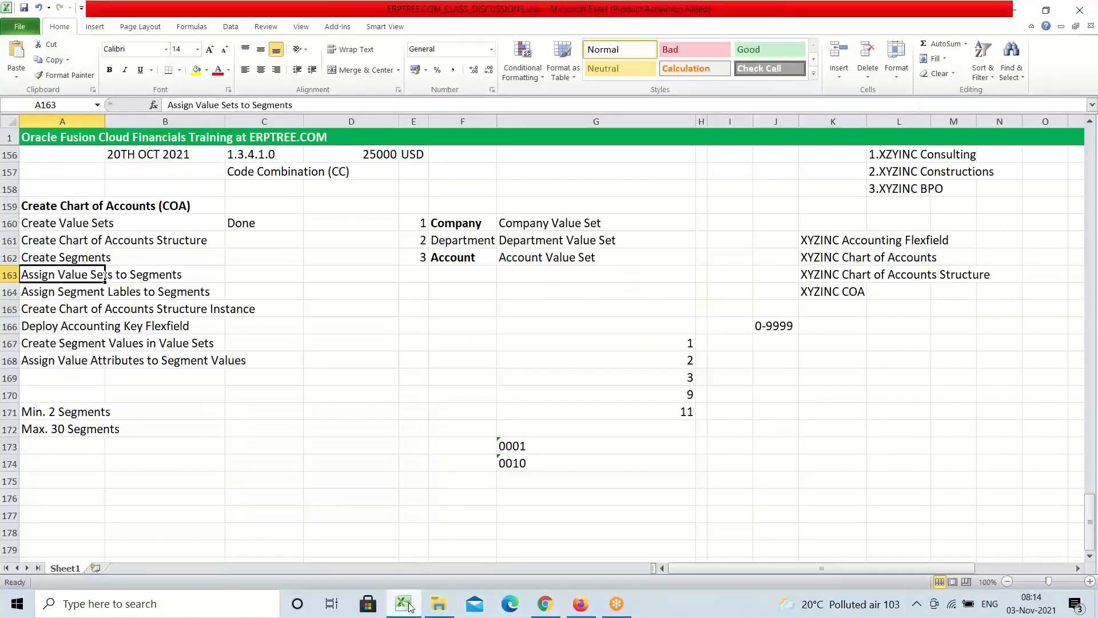
left_click(31, 293)
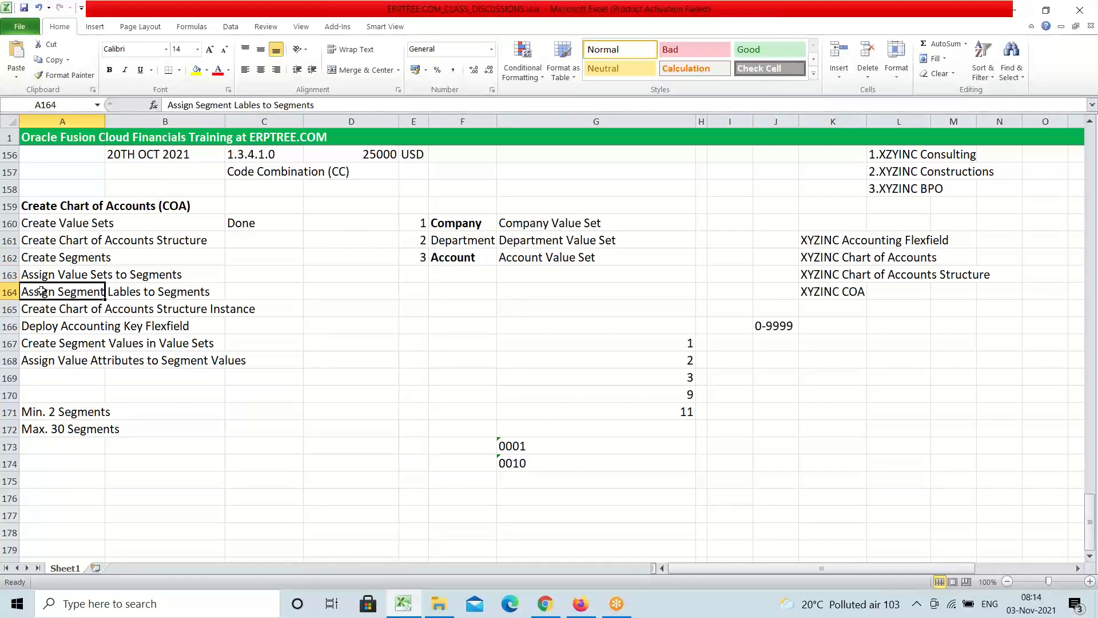
left_click_drag(111, 295, 171, 297)
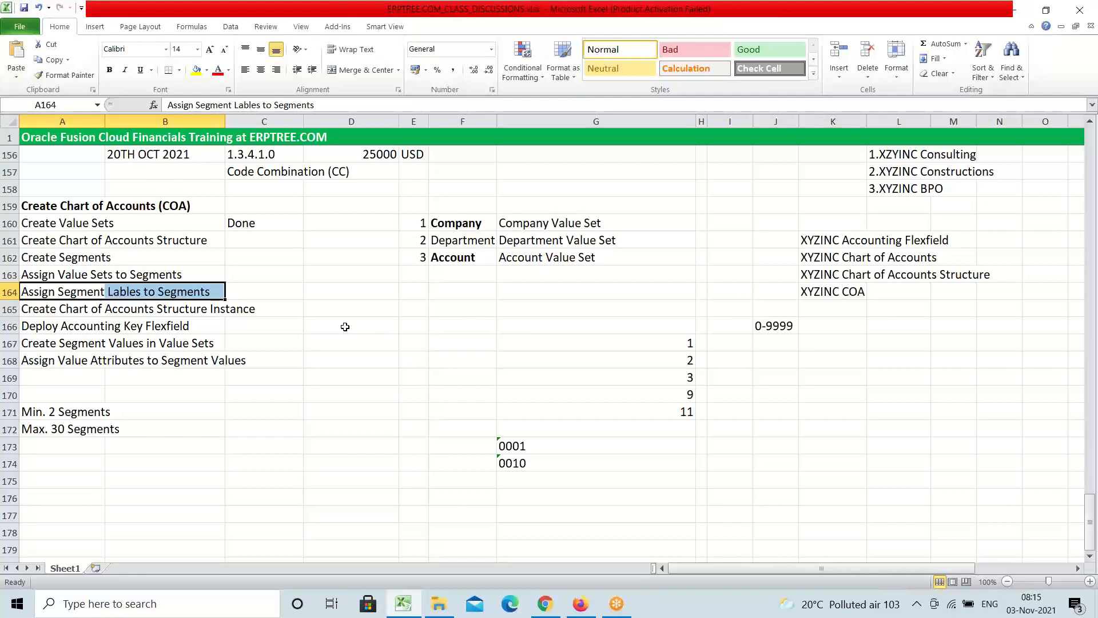
left_click(579, 605)
left_click(434, 253)
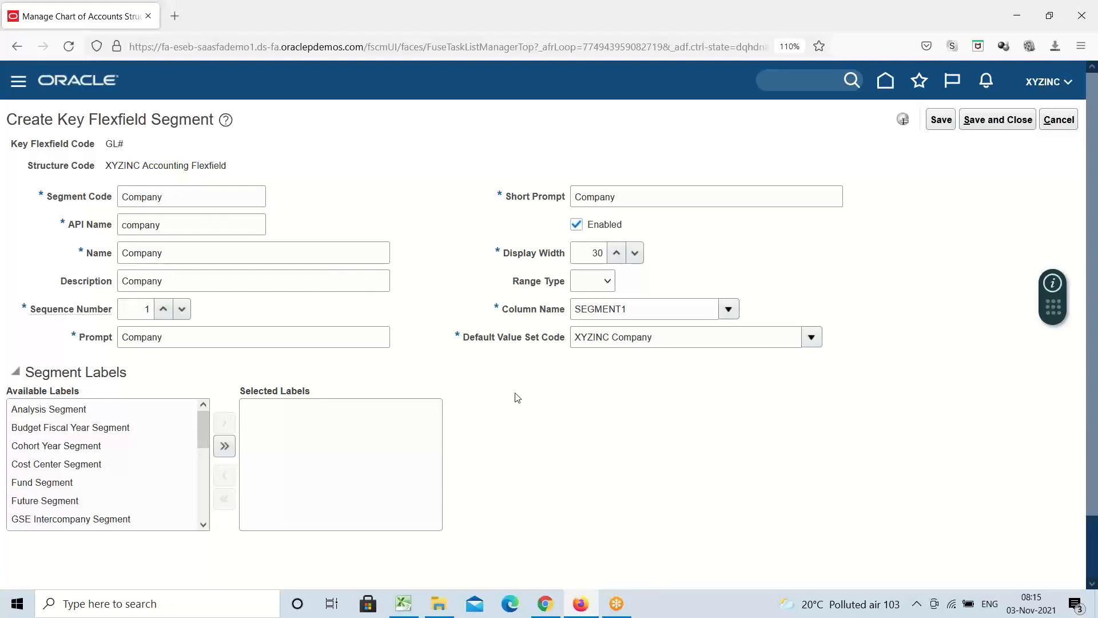
Switch to Excel and enter the code combination "1.2.Travel Expense.2.0" in cell J173.
left_click(407, 604)
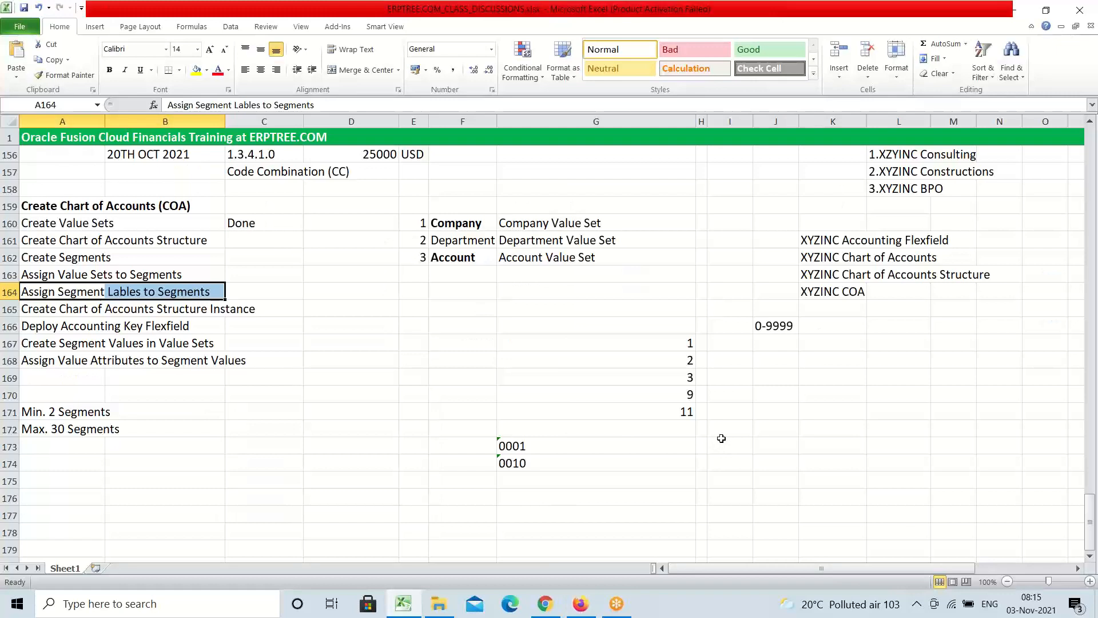
scroll(753, 437, "down", 1)
left_click(774, 393)
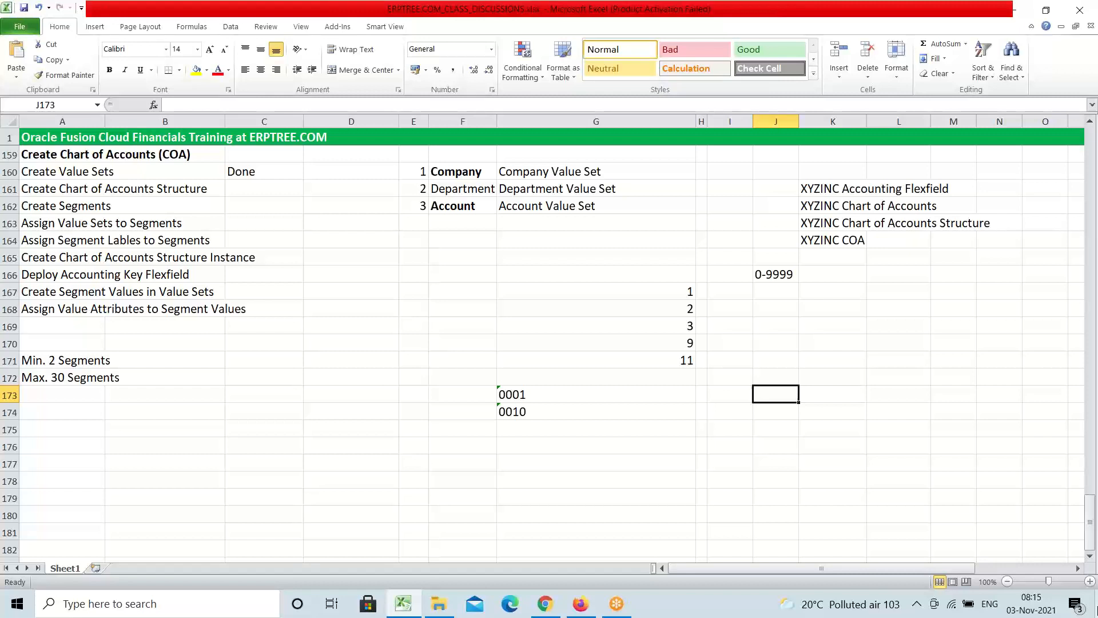
type("1.")
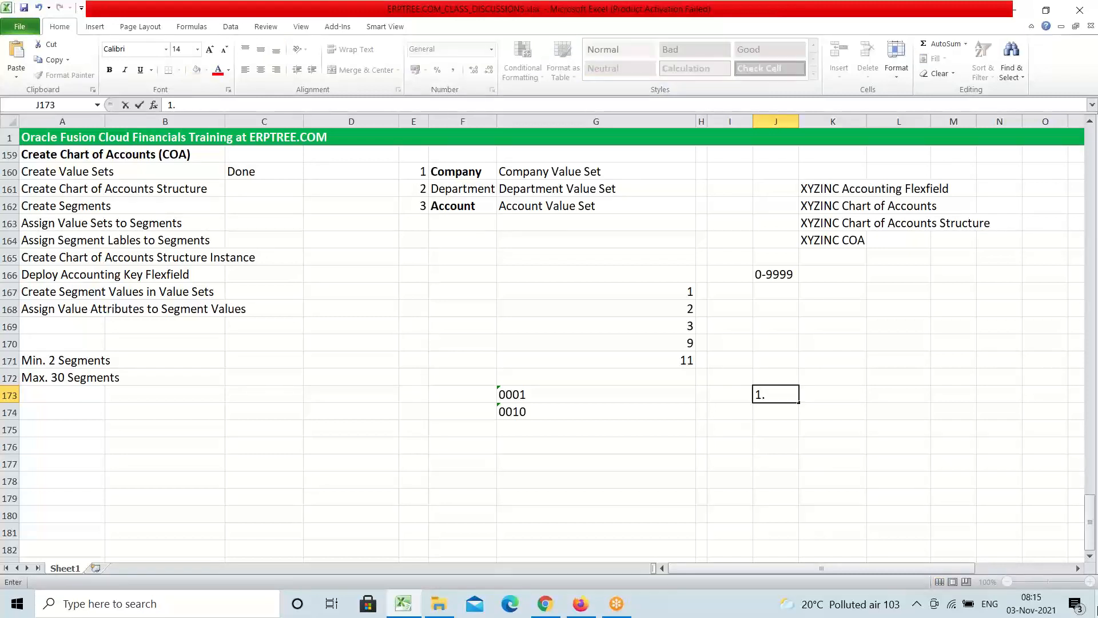
type("2.Travel Exp")
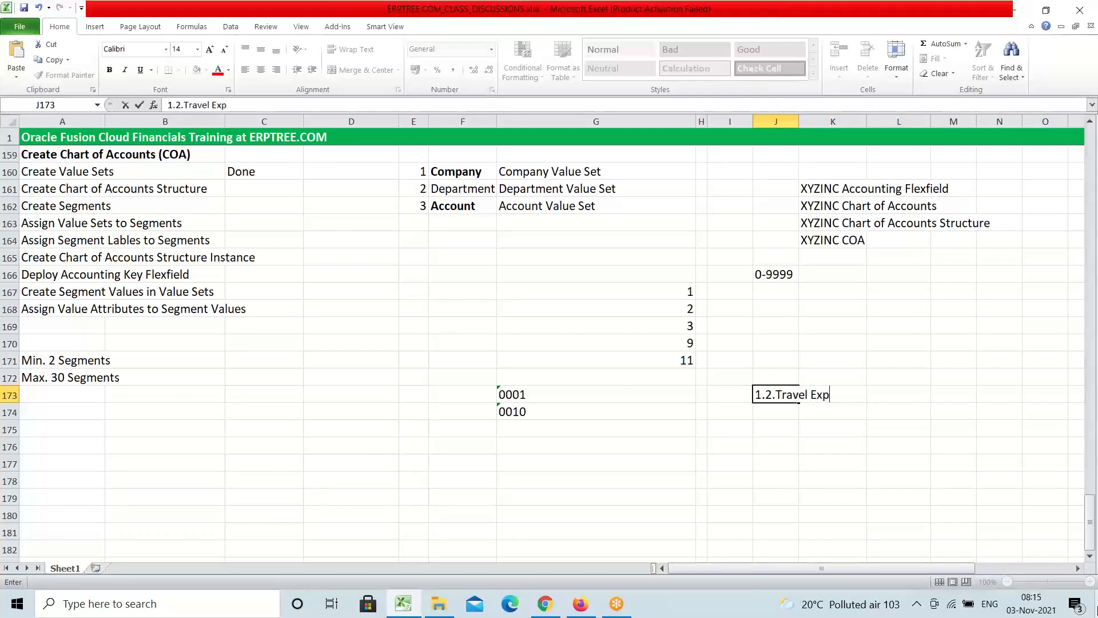
type("ense.2.0")
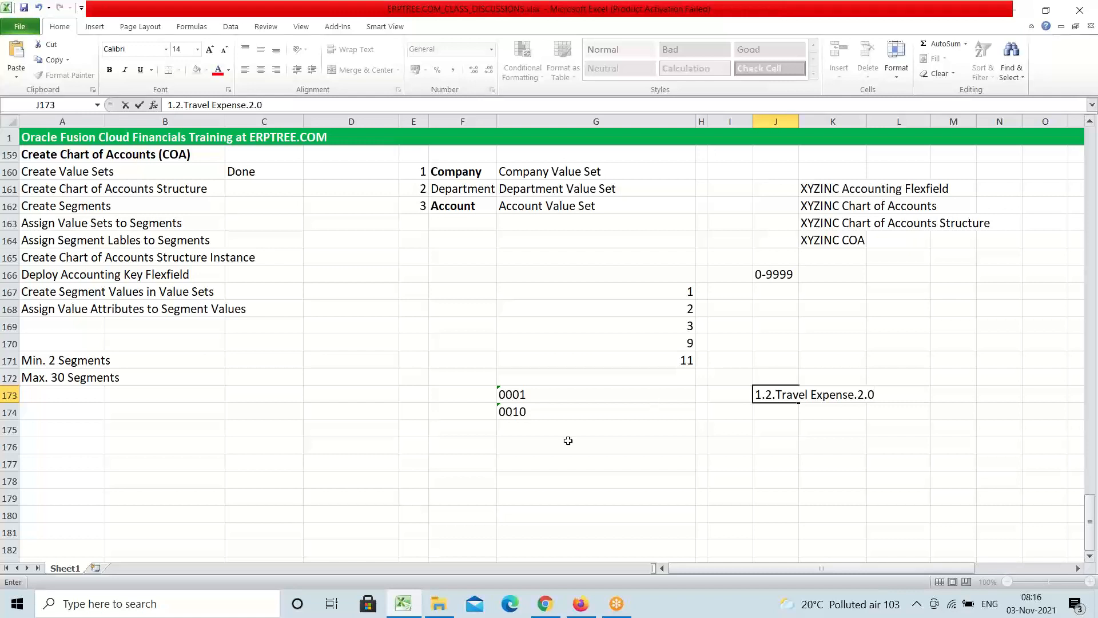
Enter the amount 5000 in M173 and the currency INR in N173 for the travel expense line.
left_click(952, 395)
type("5000")
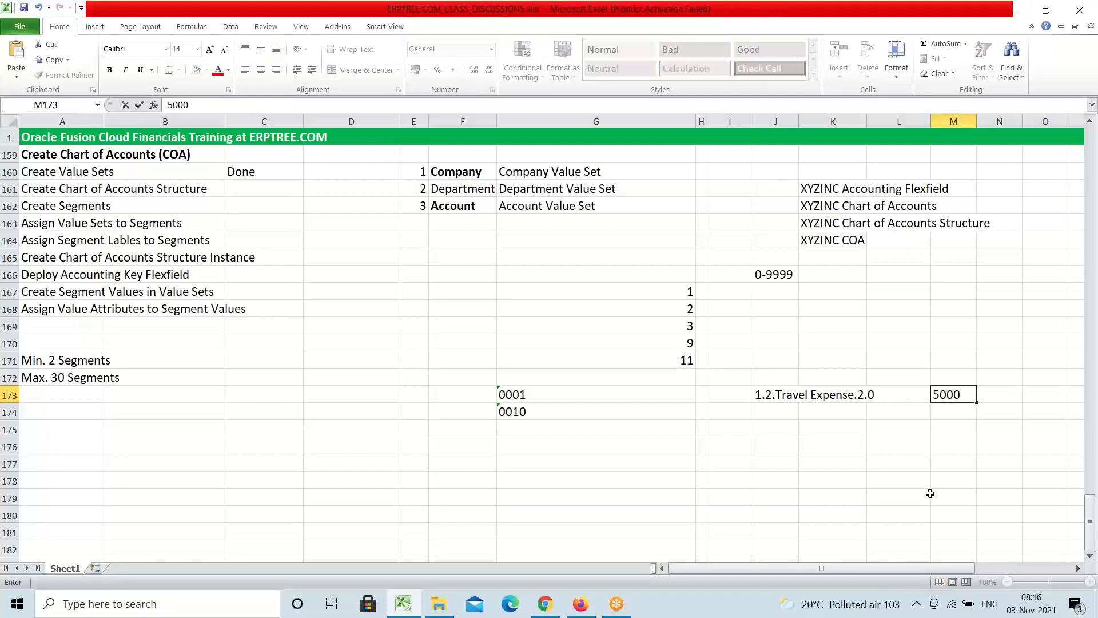
key("Tab")
type("INR")
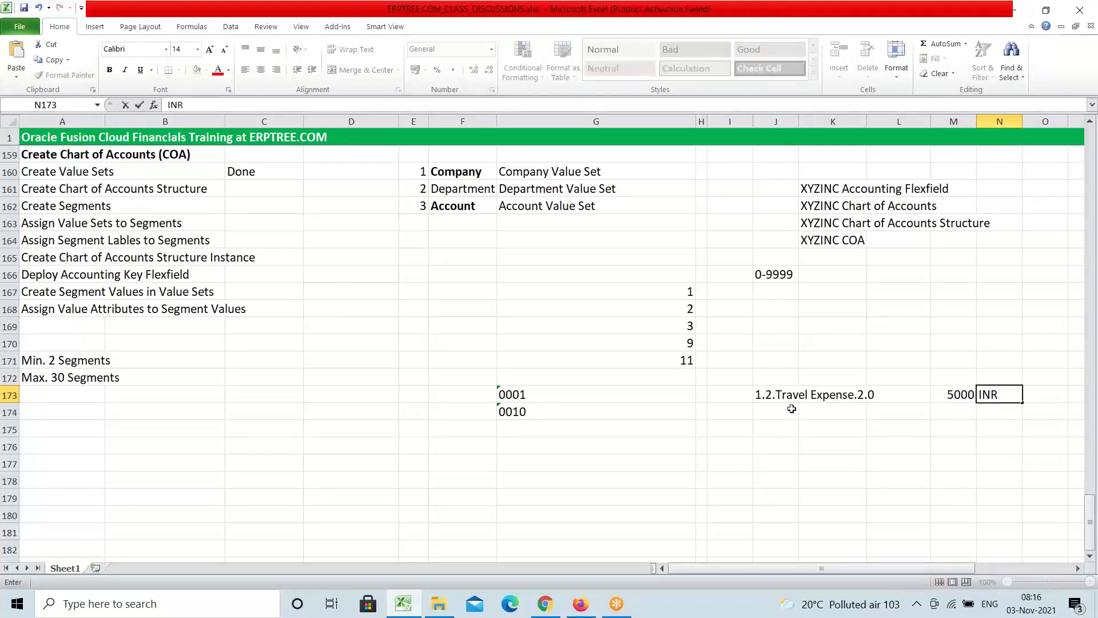
Widen column J and mark the travel expense line as "Dr" in L173.
left_click(907, 395)
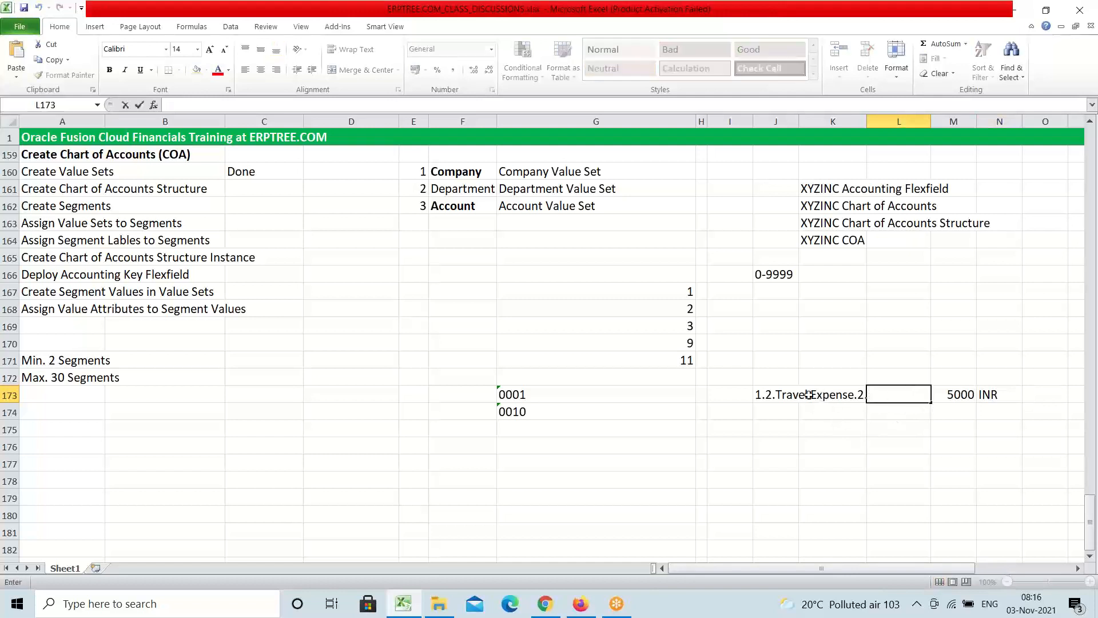
left_click(780, 396)
left_click(734, 392)
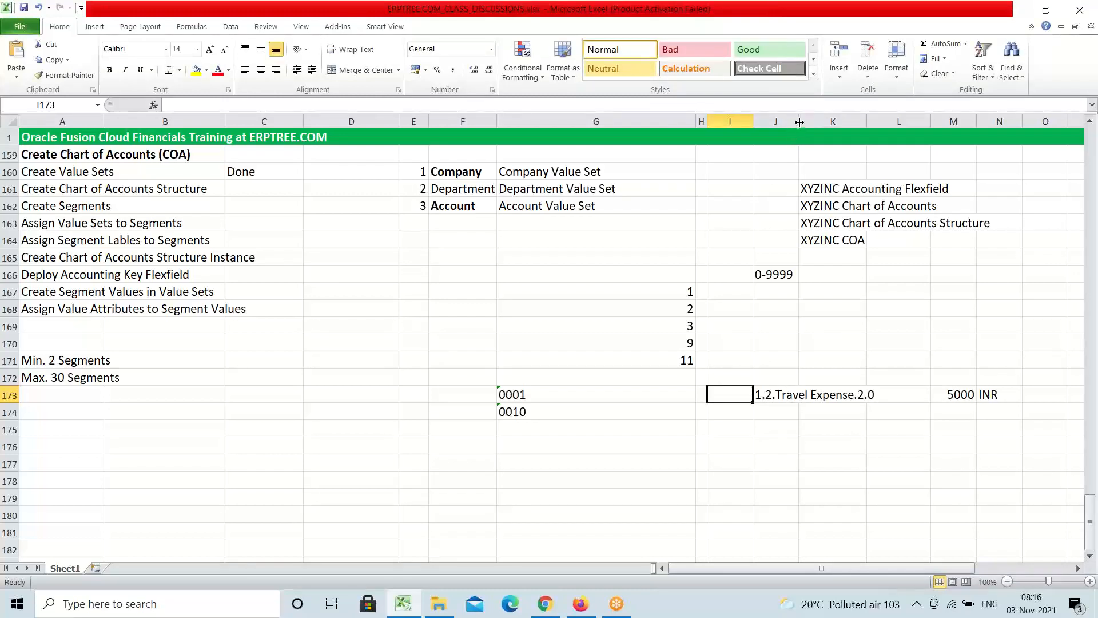
left_click_drag(800, 122, 852, 123)
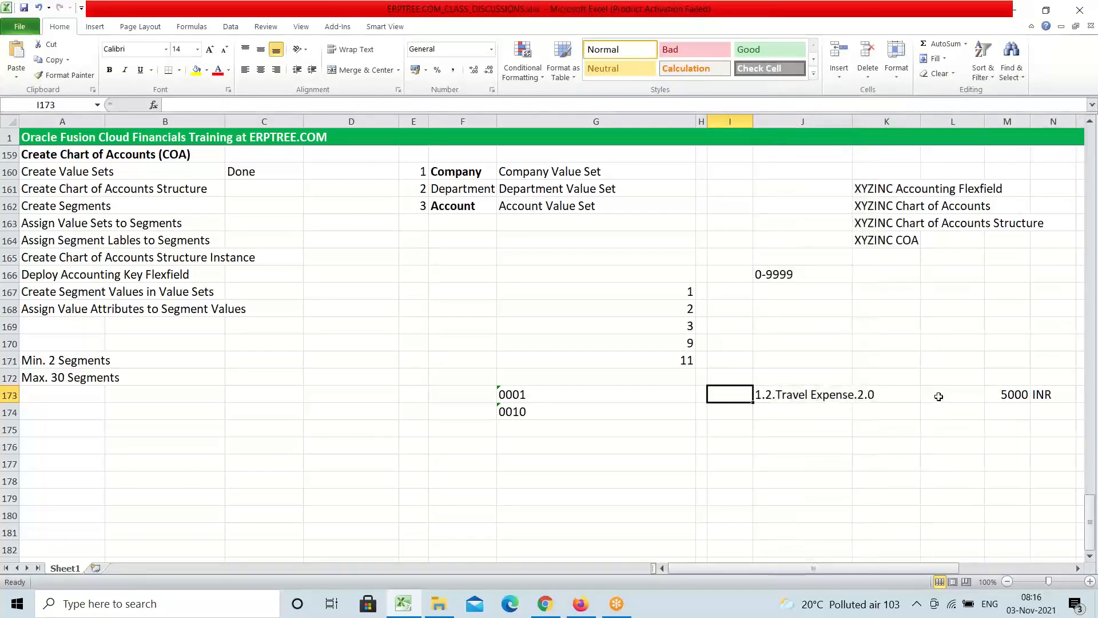
left_click(938, 395)
type("Dr")
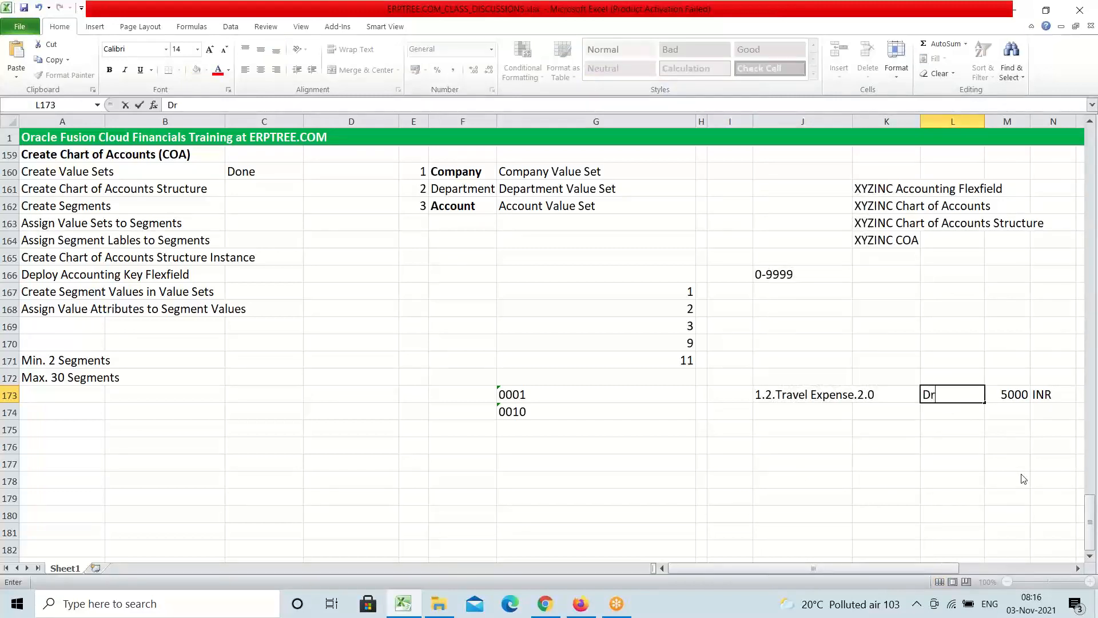
Enter the offsetting code combination "1.1.Cash.2.0" in J174.
left_click(786, 410)
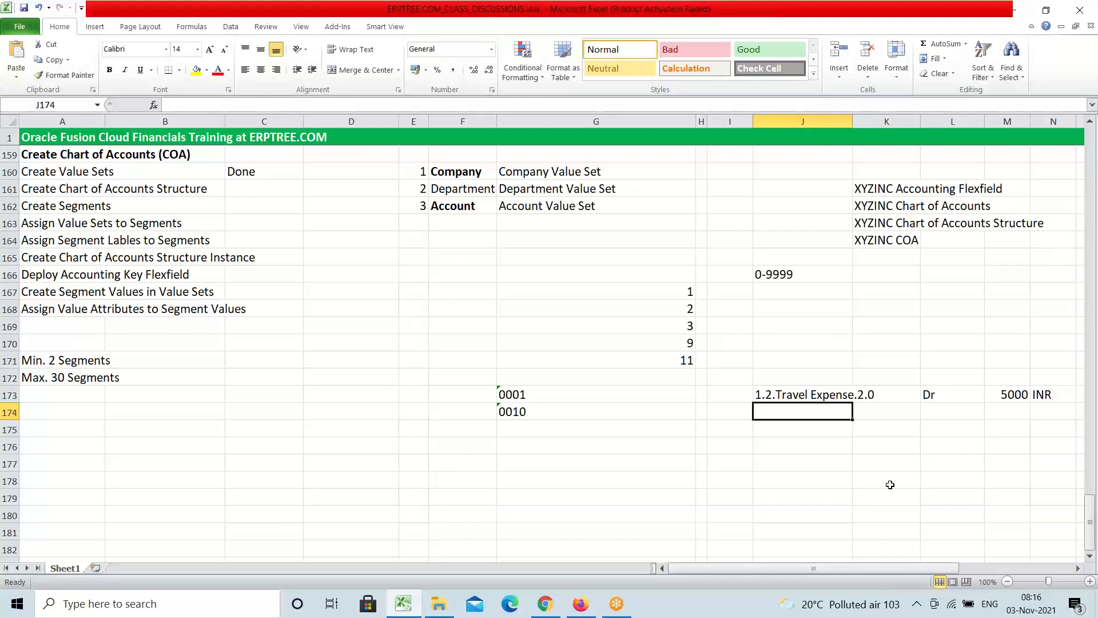
type("1")
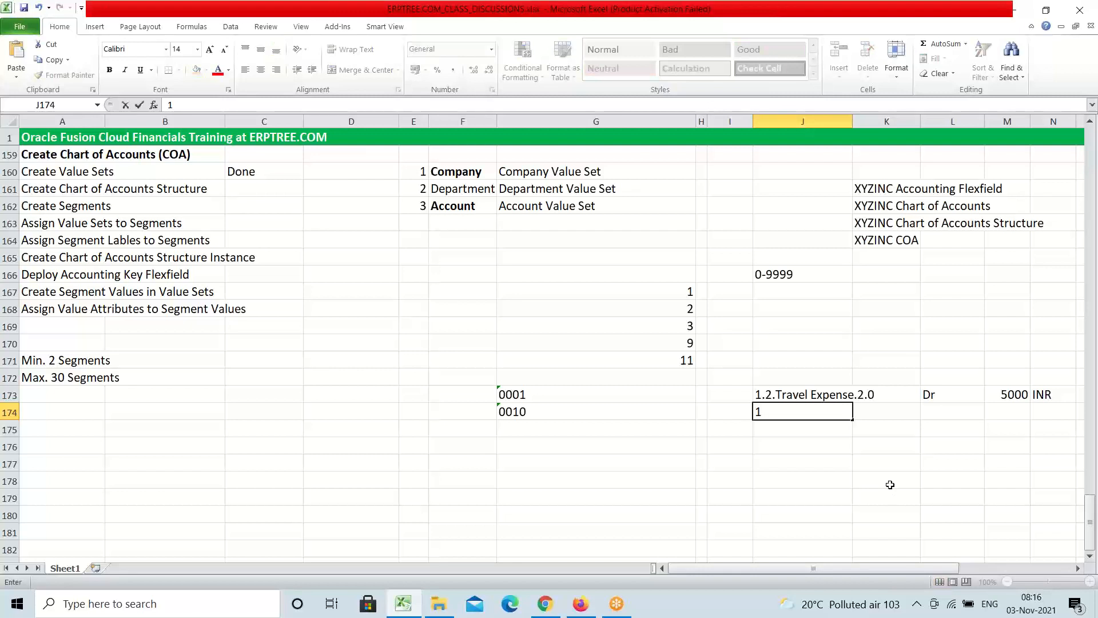
type(".2")
key("BackSpace")
type("1.c")
key("BackSpace")
type("Cash.2.0")
key("Tab")
key("Tab")
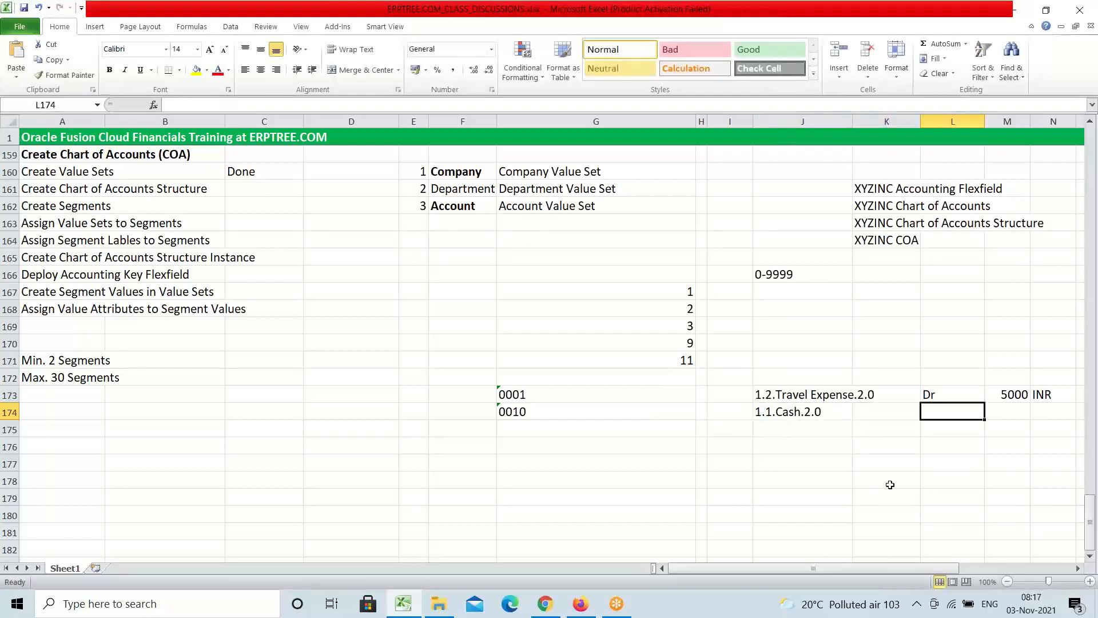
Complete the cash line in row 174 with "Cr", the amount 5000 and the currency INR.
type("Cr")
key("Tab")
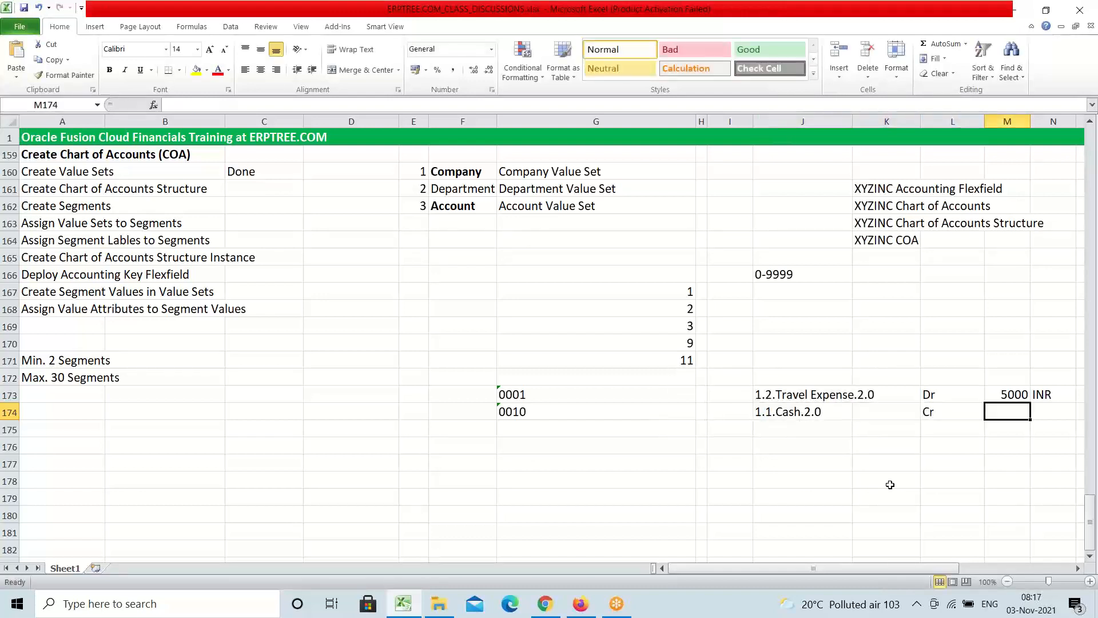
type("5000")
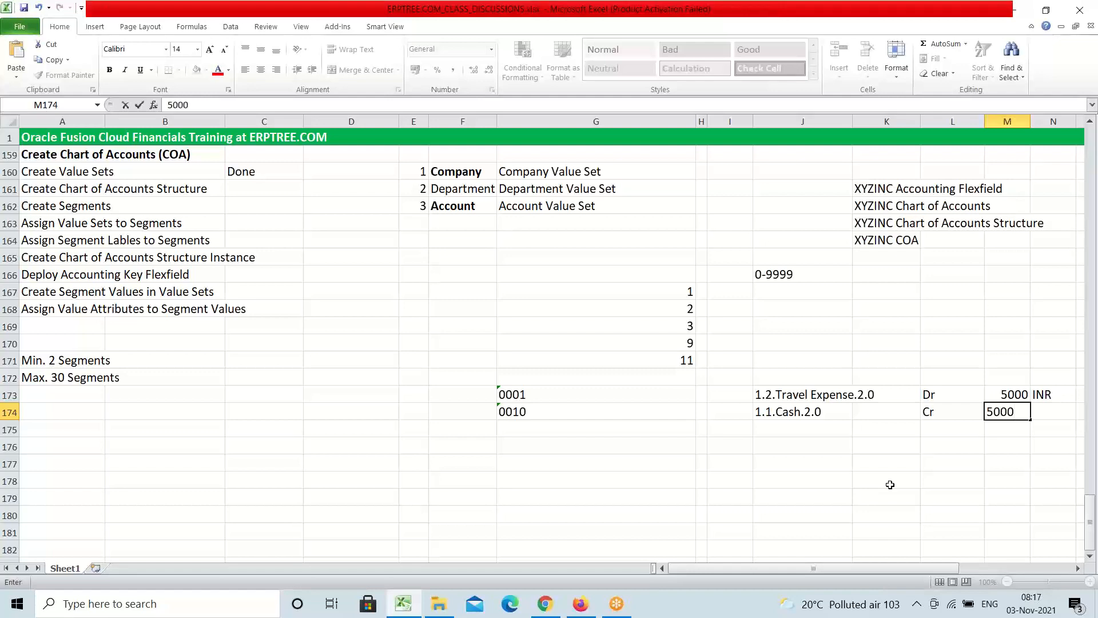
key("Tab")
type("INR")
key("Tab")
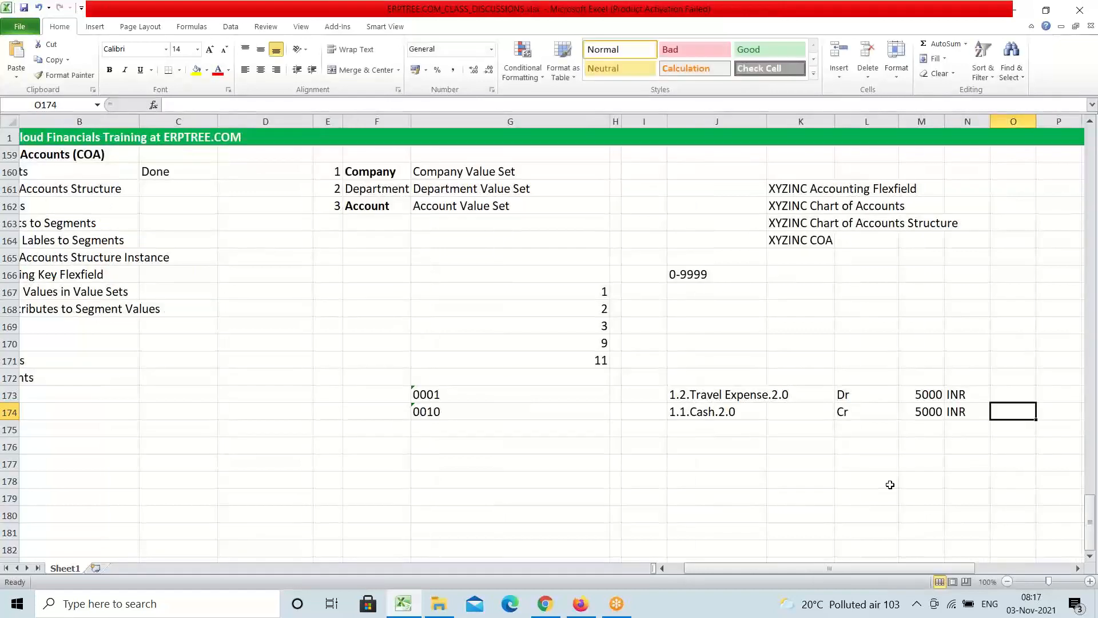
Compare the debit and credit sides and amounts of the travel expense and cash lines in rows 173 and 174.
left_click(718, 395)
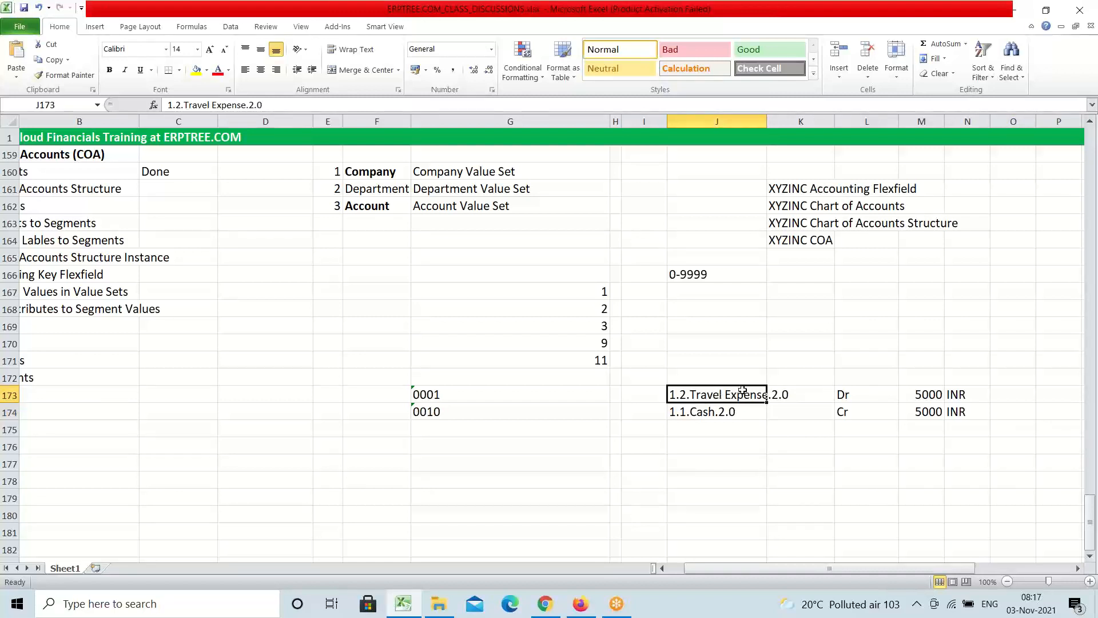
left_click(860, 391)
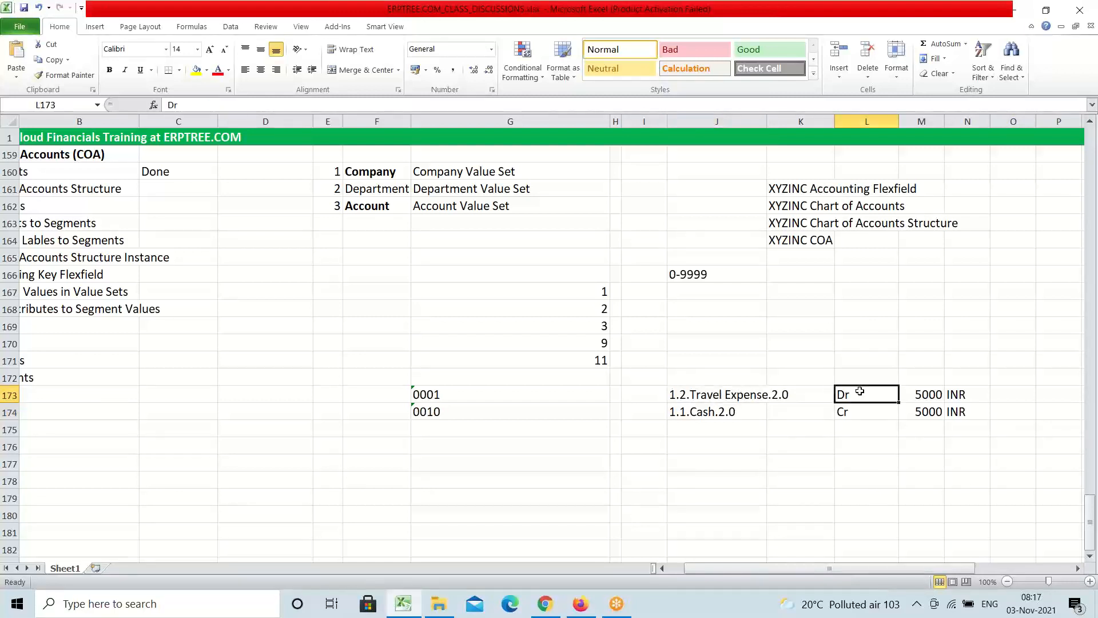
left_click(929, 396)
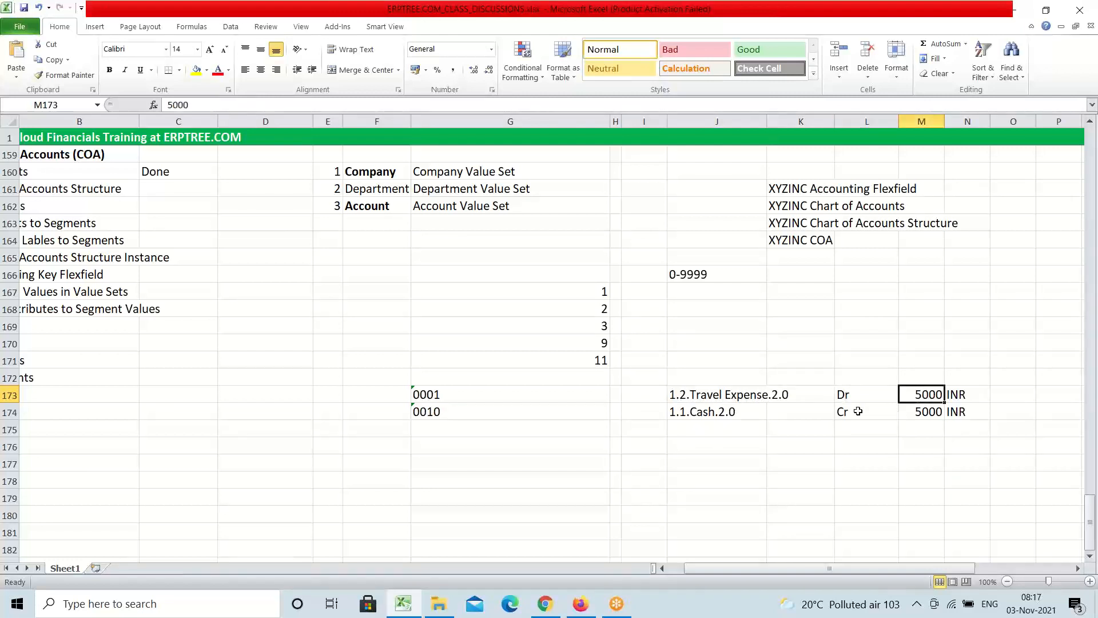
left_click_drag(858, 394, 906, 372)
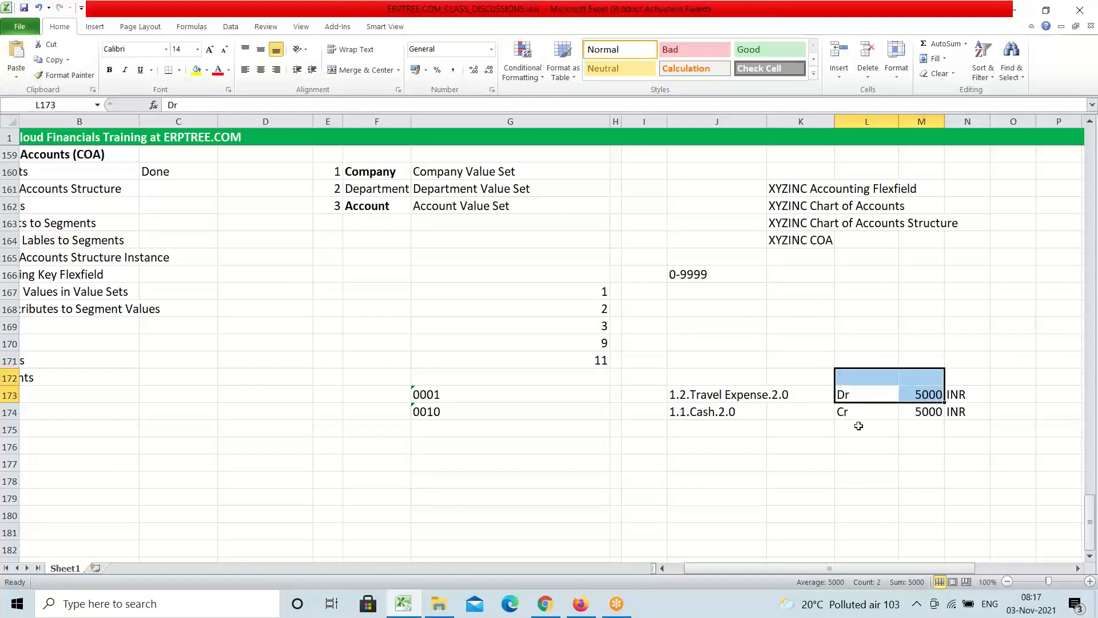
left_click_drag(851, 413, 921, 413)
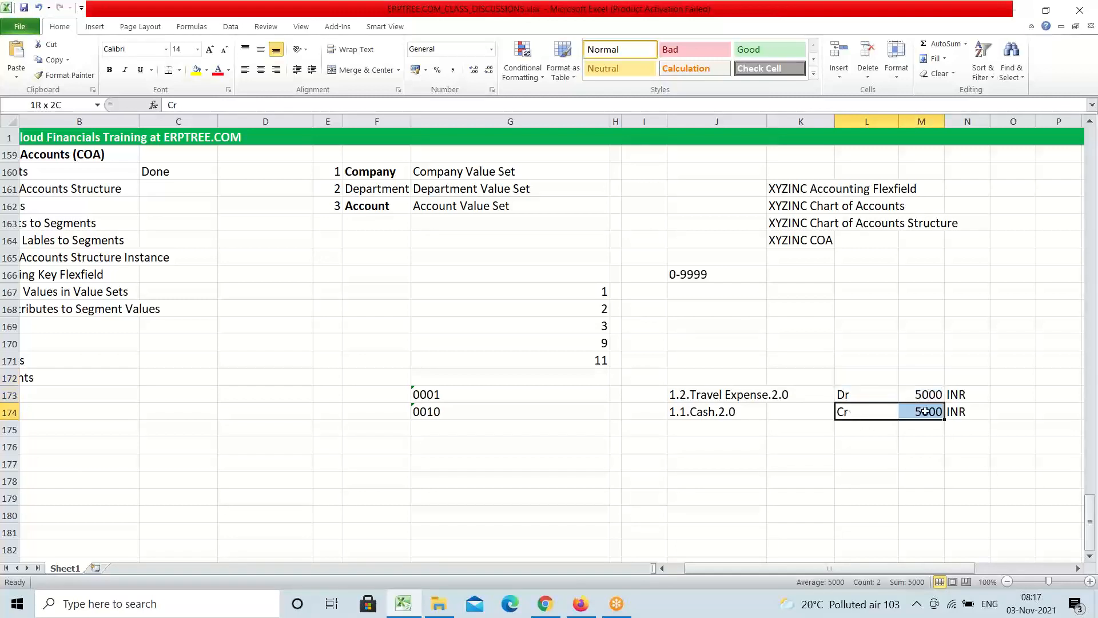
left_click(843, 394)
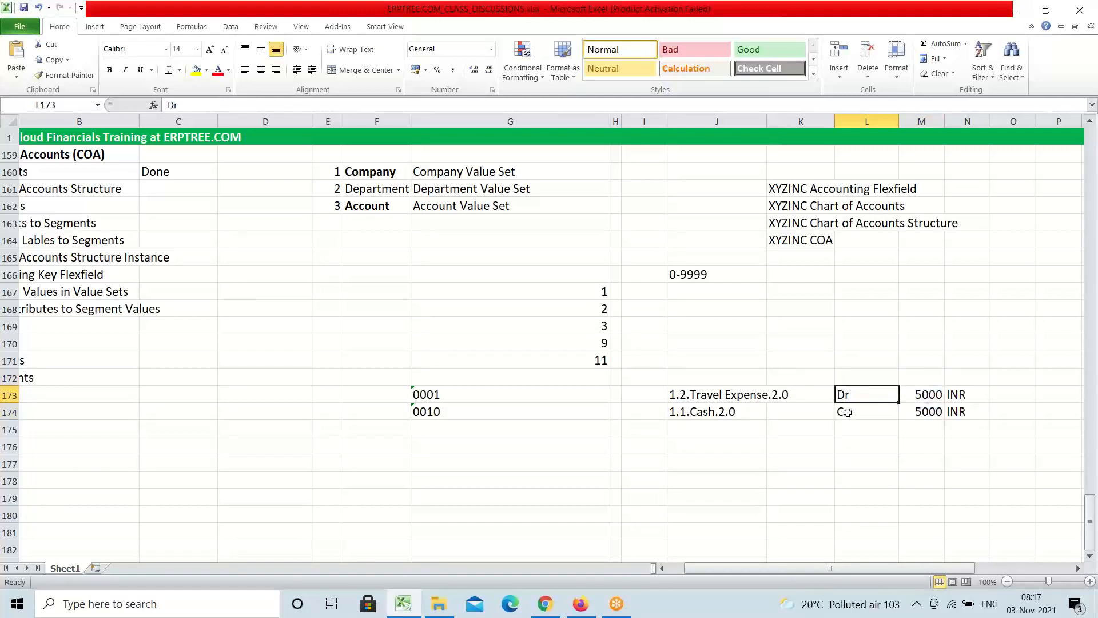
left_click(847, 412)
left_click(855, 394)
left_click_drag(899, 399, 918, 410)
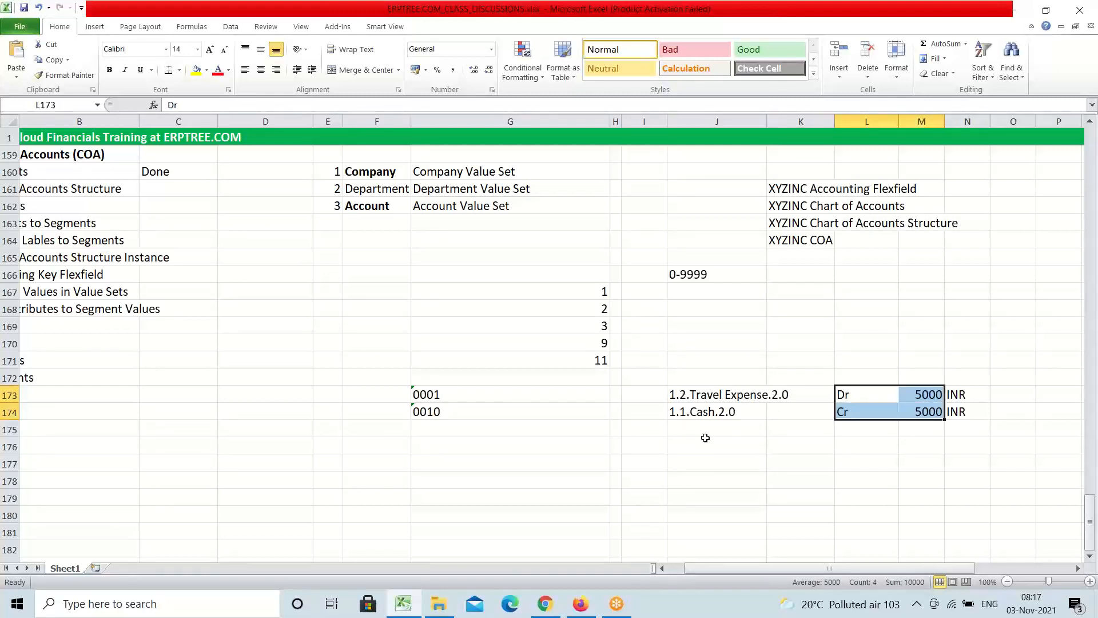
Examine the full travel expense line and the leading company value in the J173 and J174 code combinations.
left_click(678, 394)
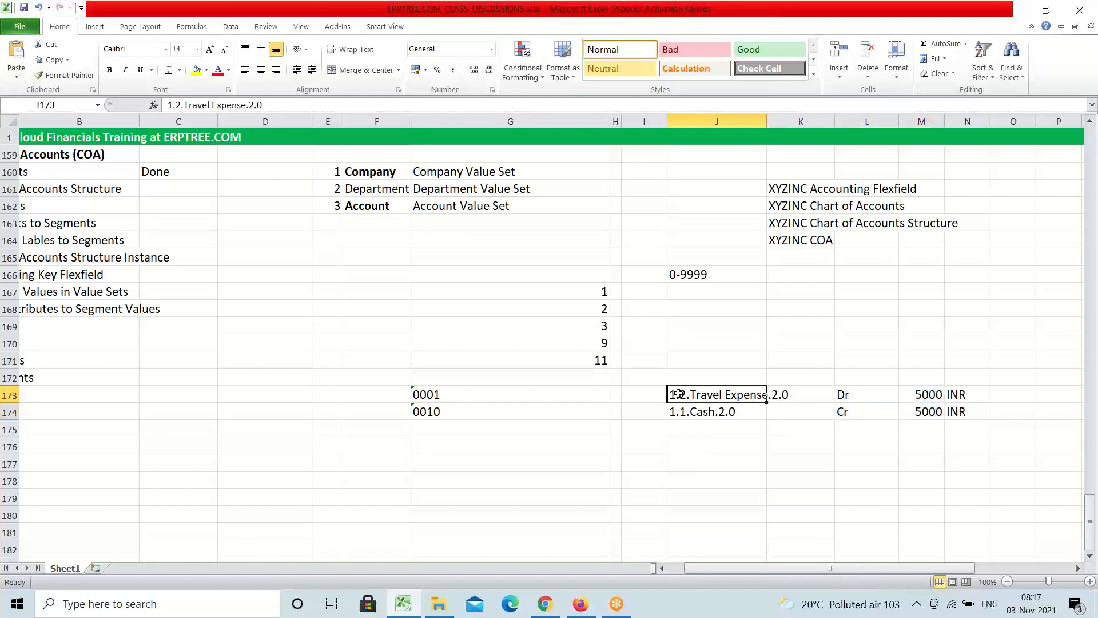
left_click_drag(677, 394, 962, 395)
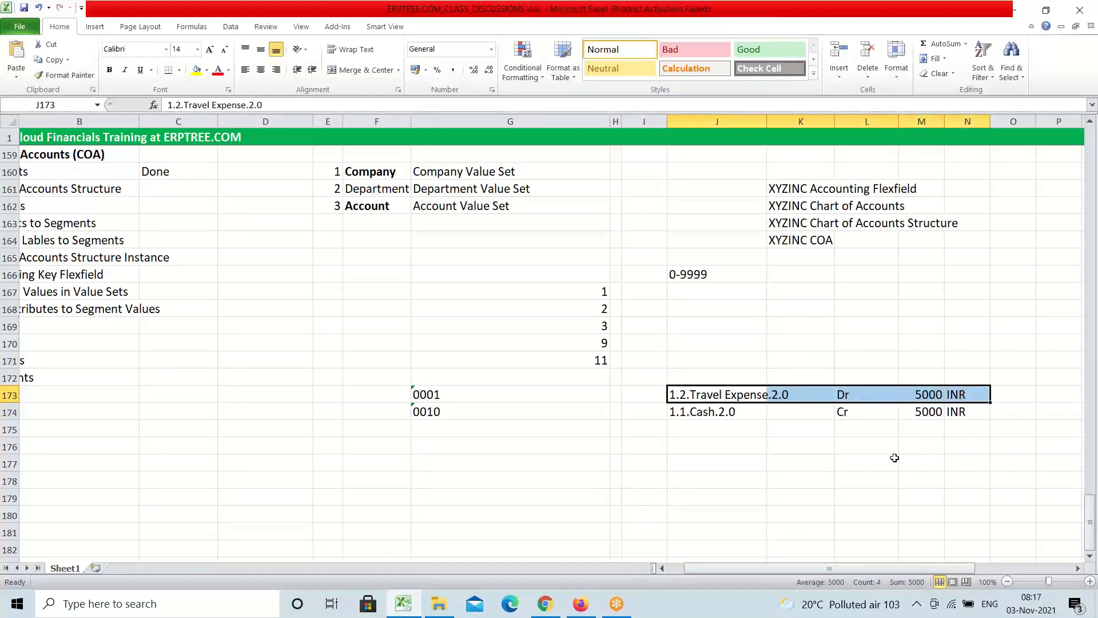
left_click(675, 394)
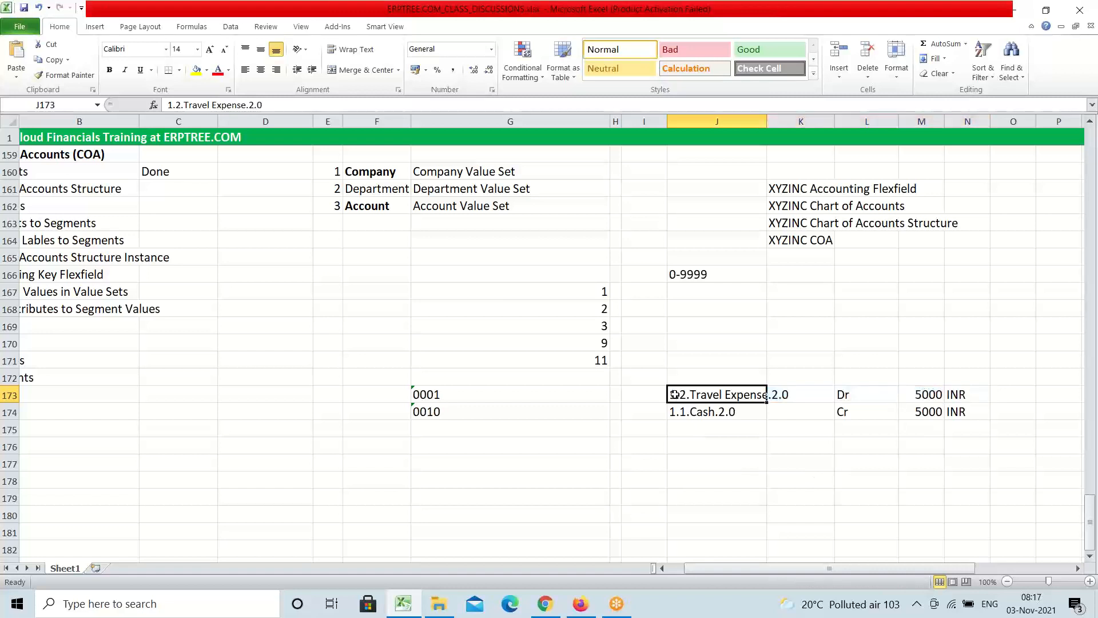
double_click(675, 394)
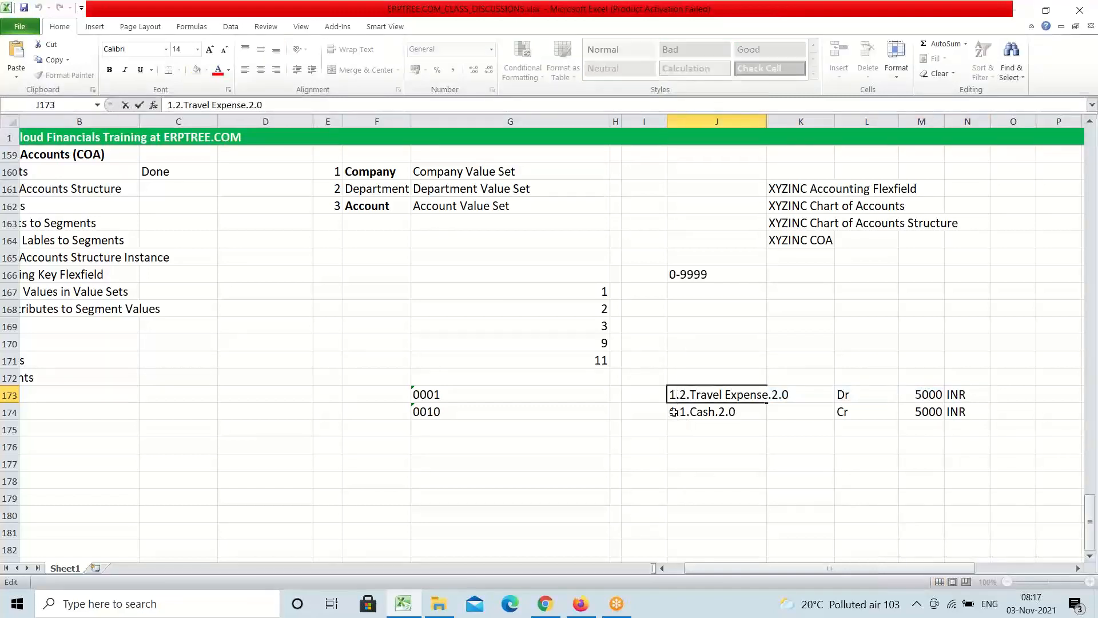
double_click(674, 412)
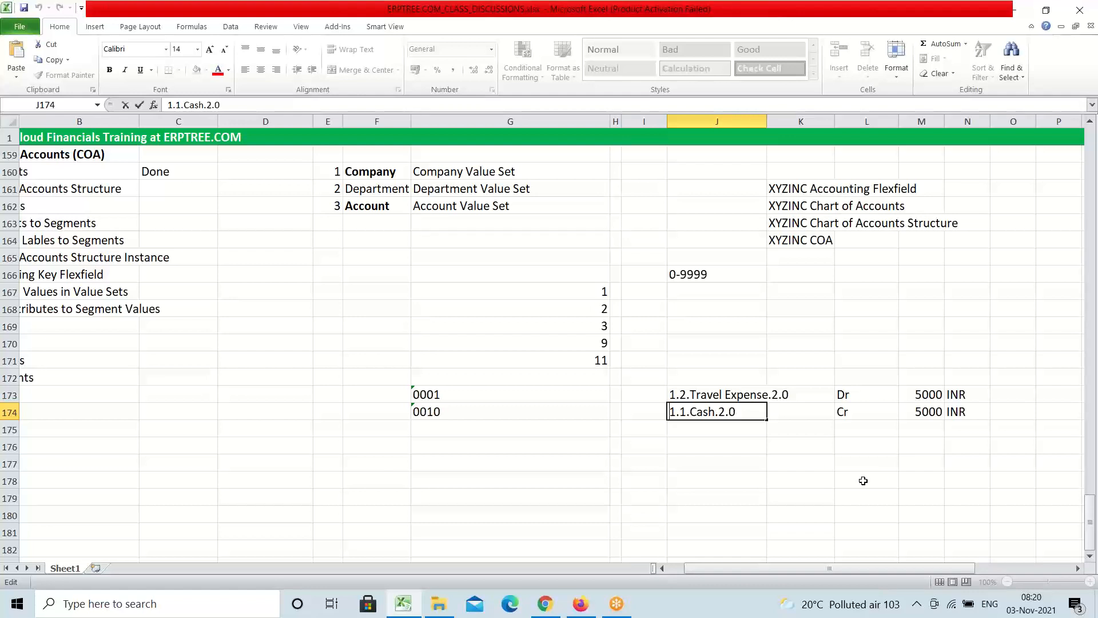
Review the Company segment and the XYZINC Group segment value lists, and recheck the debit and credit amounts in L173:M174.
left_click(364, 171)
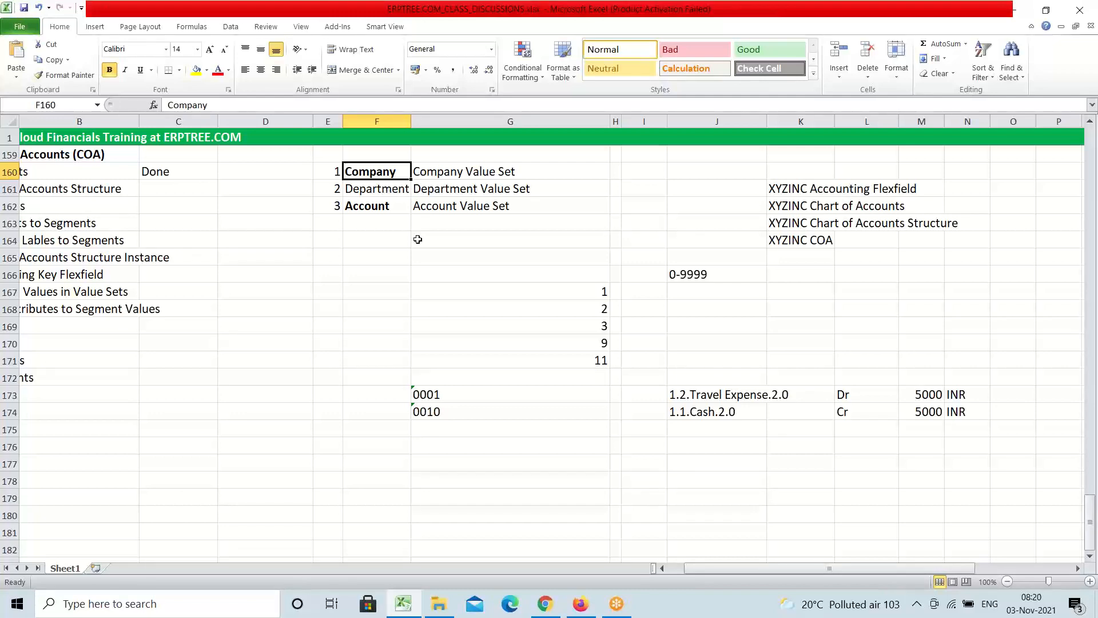
scroll(434, 326, "up", 8)
scroll(435, 329, "up", 4)
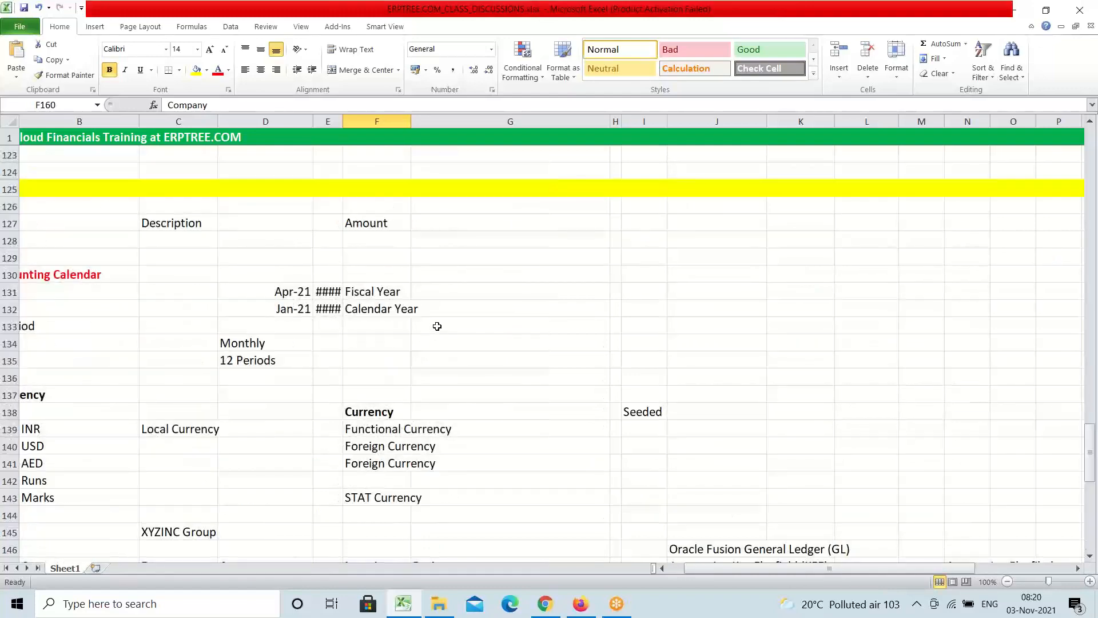
scroll(436, 324, "down", 6)
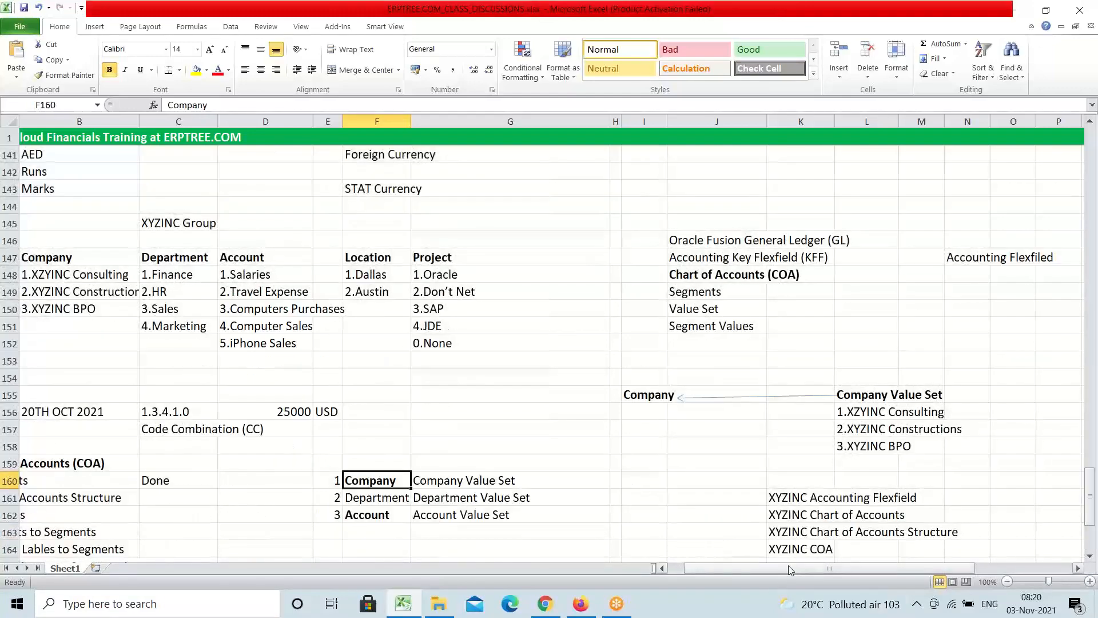
left_click(662, 568)
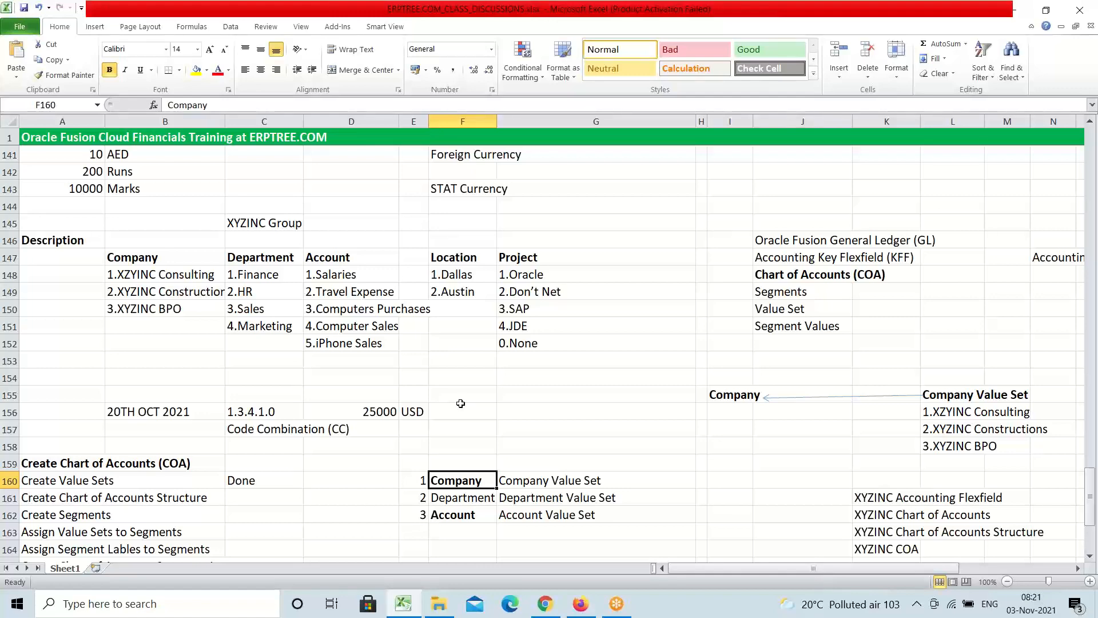
scroll(461, 403, "down", 5)
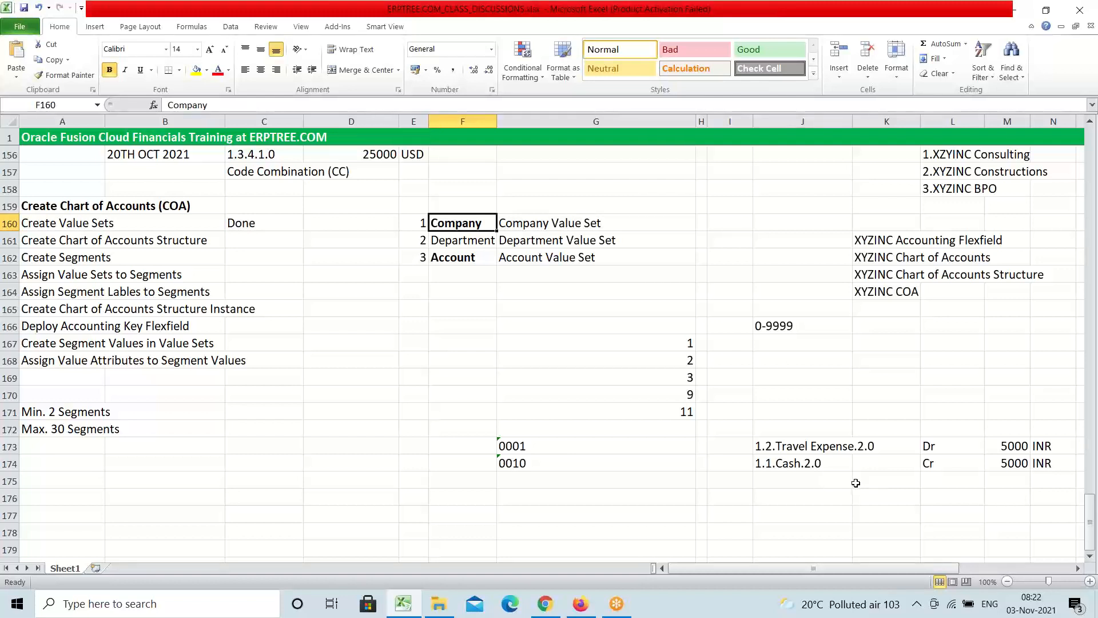
left_click_drag(932, 449, 1001, 466)
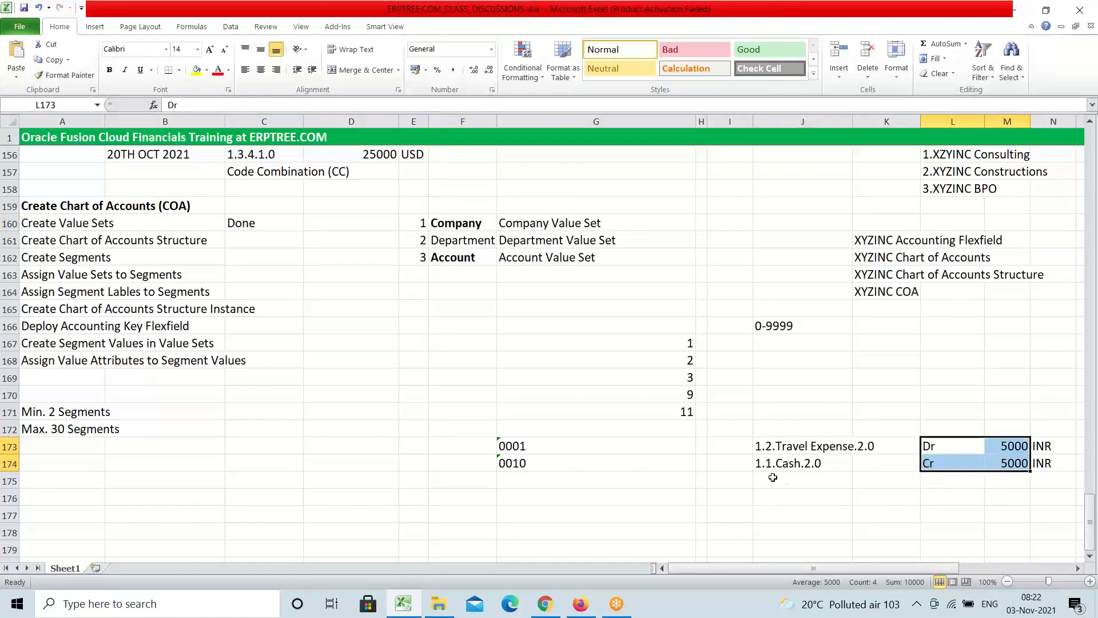
Compare the travel expense and cash code combinations in J173 and J174.
left_click_drag(766, 445, 835, 462)
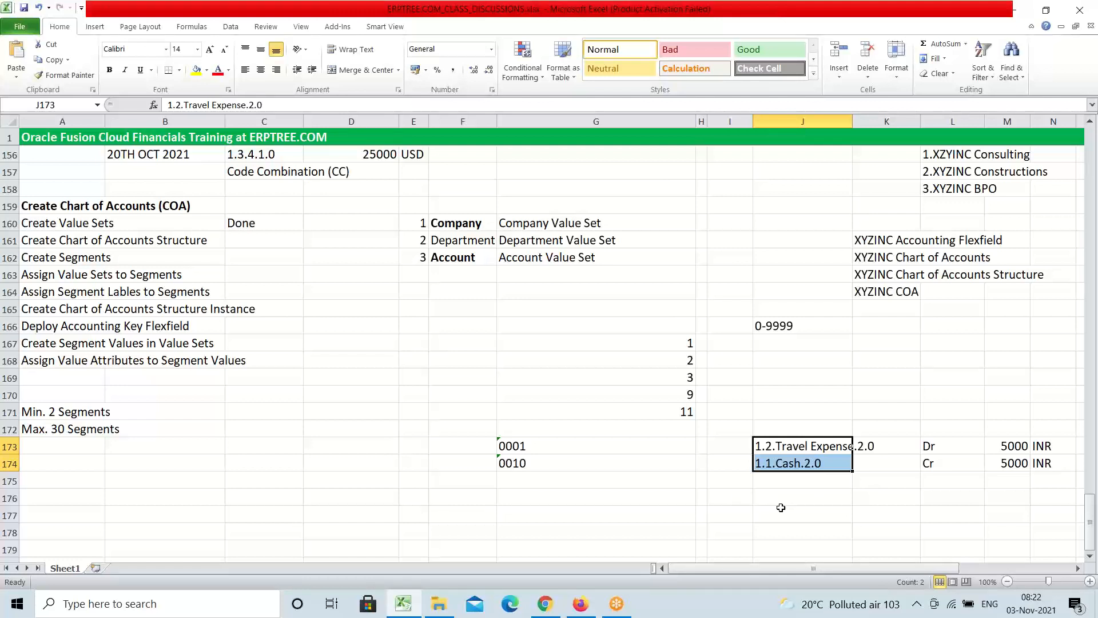
left_click(764, 454)
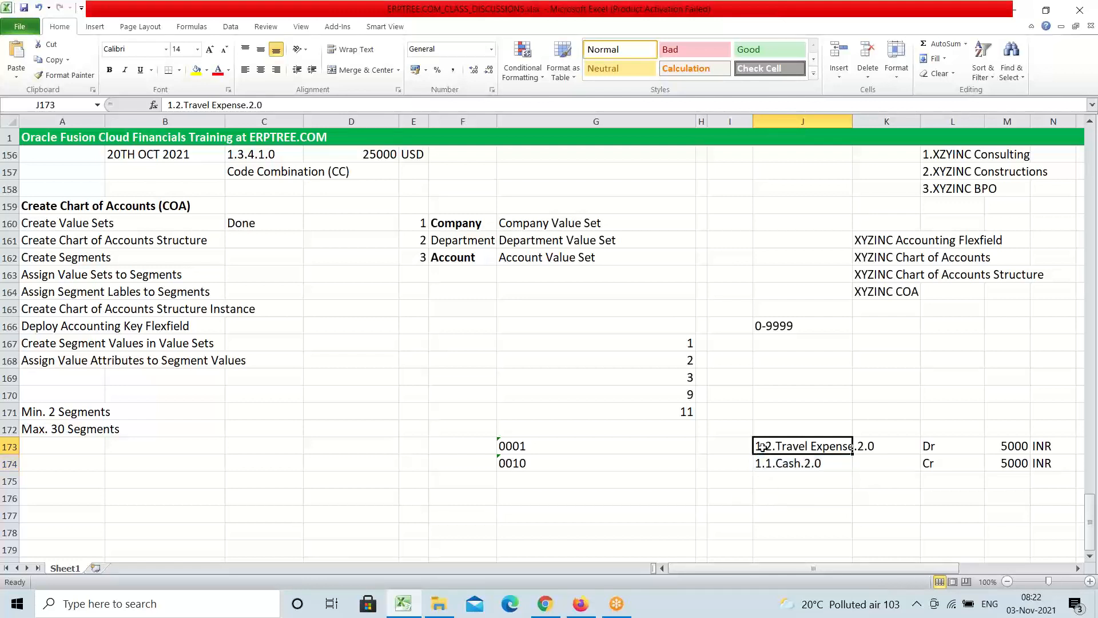
left_click_drag(764, 453, 790, 467)
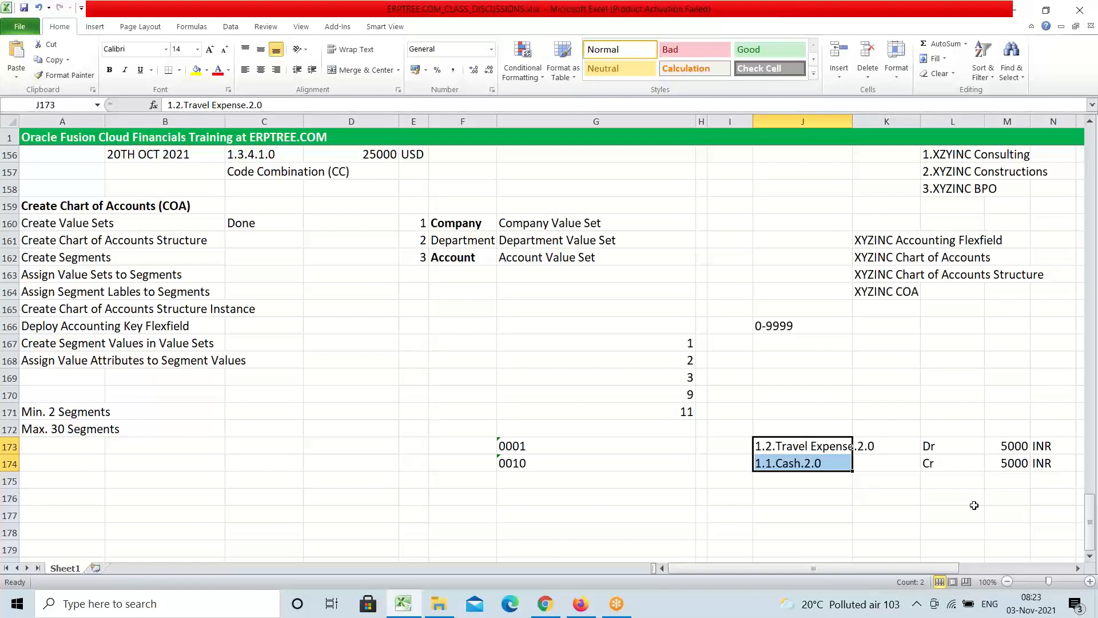
Check the unlabelled Company segment in Oracle, then review the Company column of the XYZINC Group segments in the Excel notes.
left_click(587, 611)
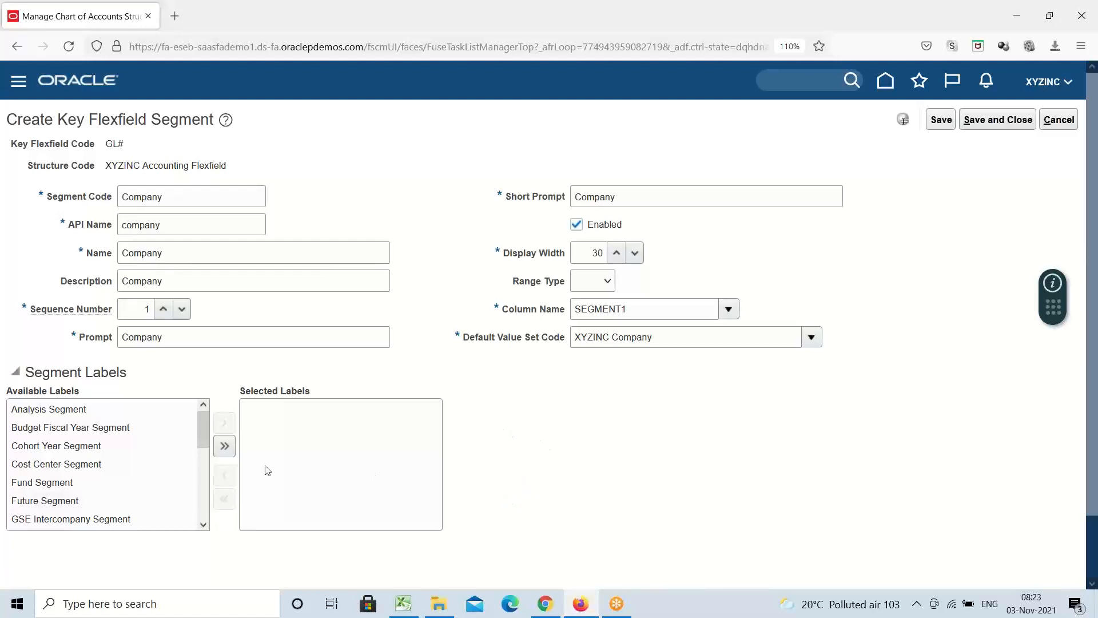
left_click(400, 611)
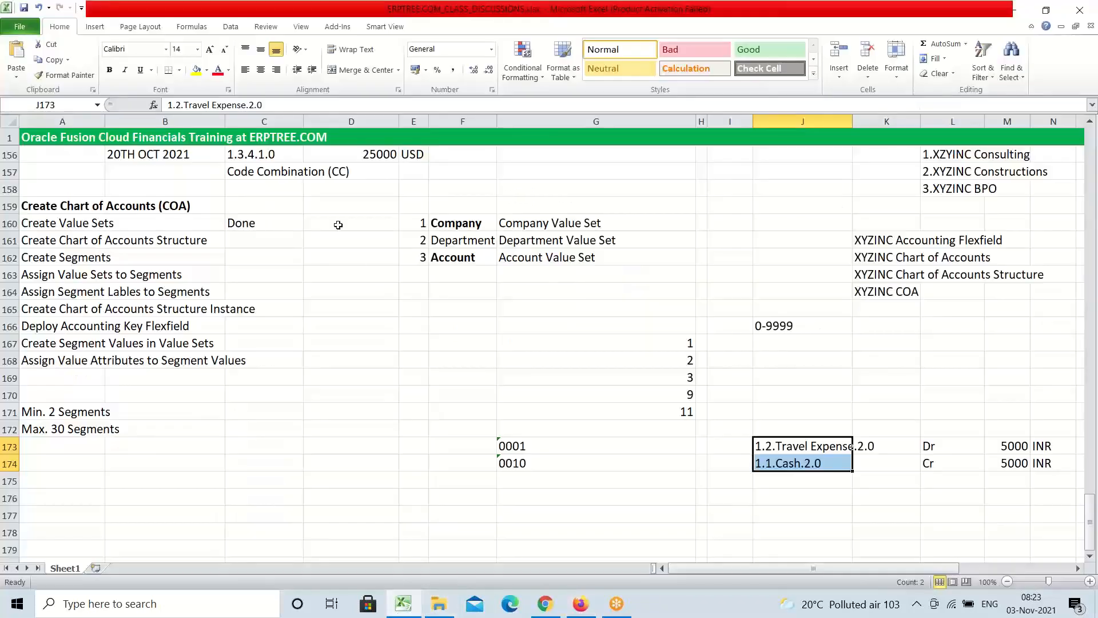
scroll(446, 299, "up", 3)
scroll(126, 204, "up", 2)
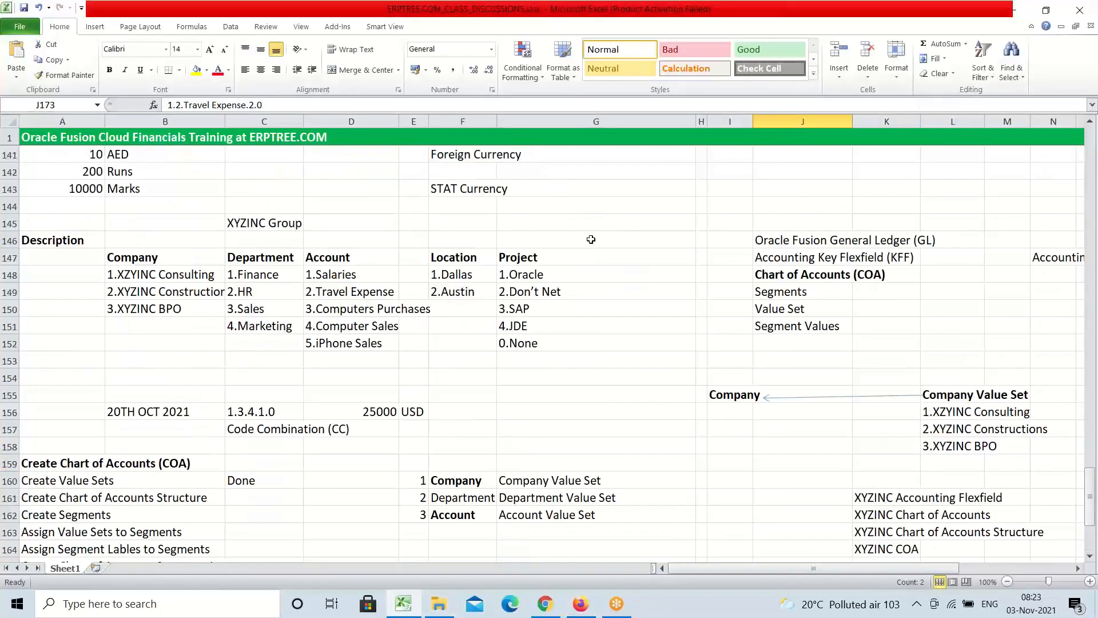
left_click(131, 263)
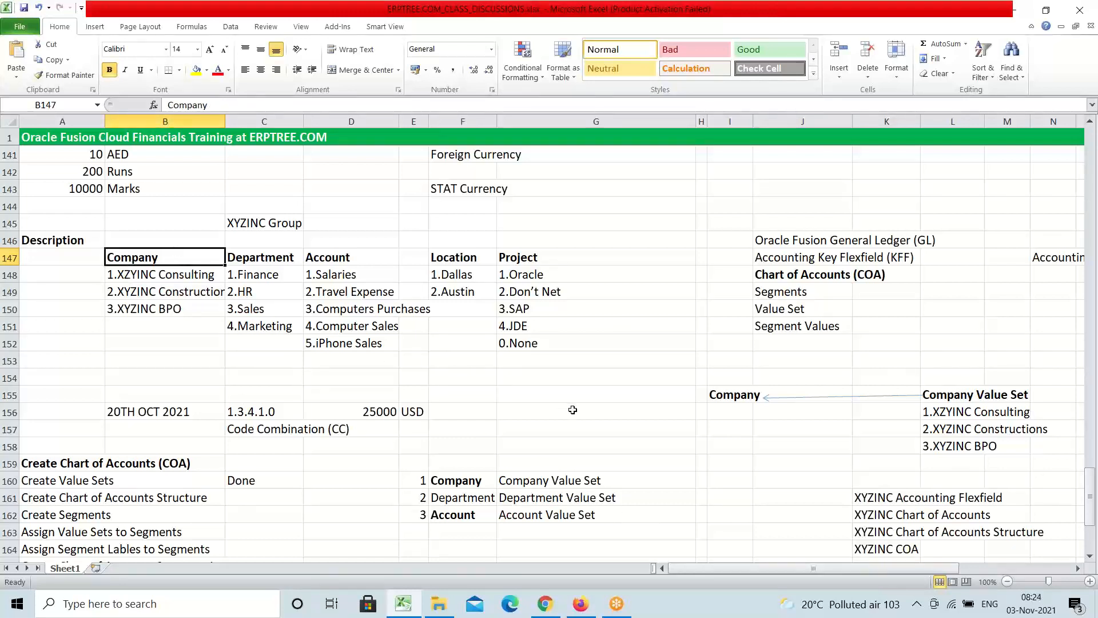
scroll(573, 409, "down", 5)
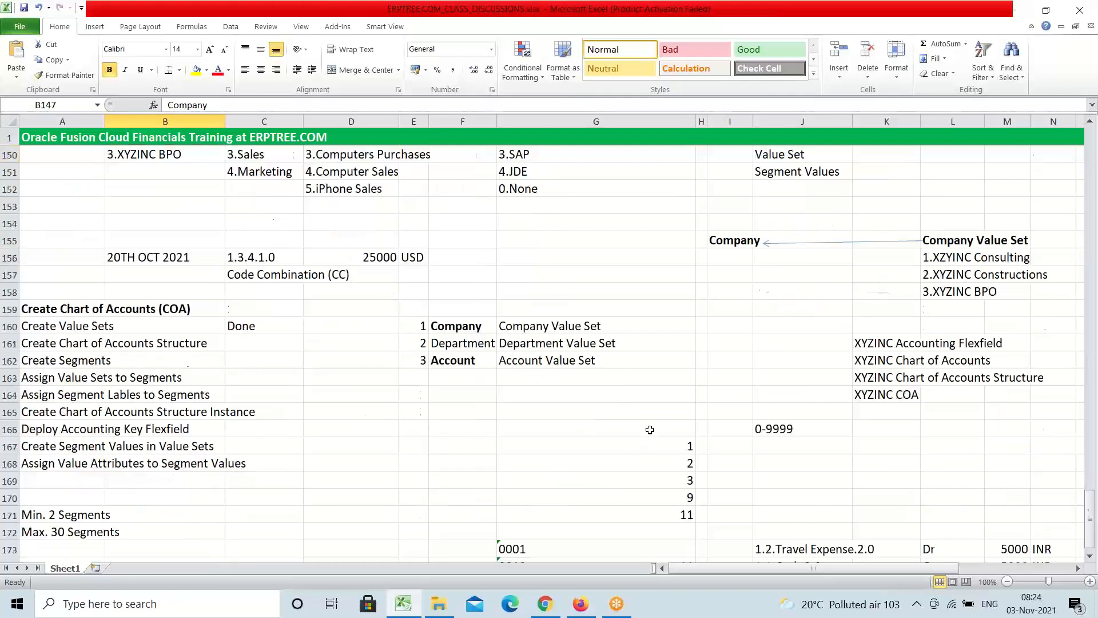
scroll(646, 412, "down", 1)
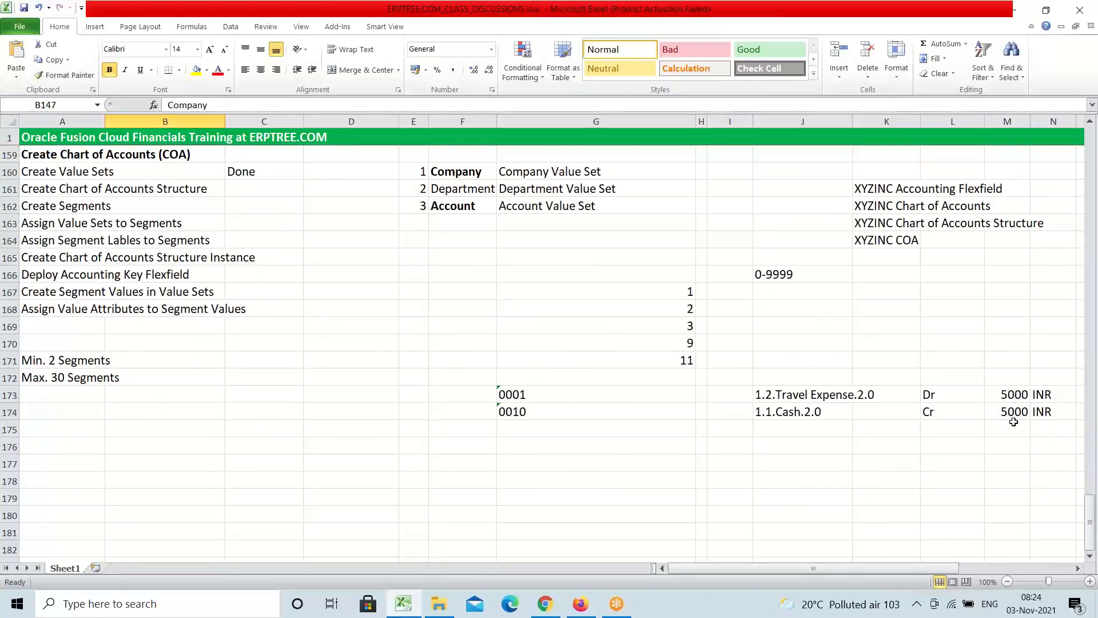
Switch to Oracle in Firefox and assign the Primary Balancing Segment label to the Company segment.
left_click(580, 603)
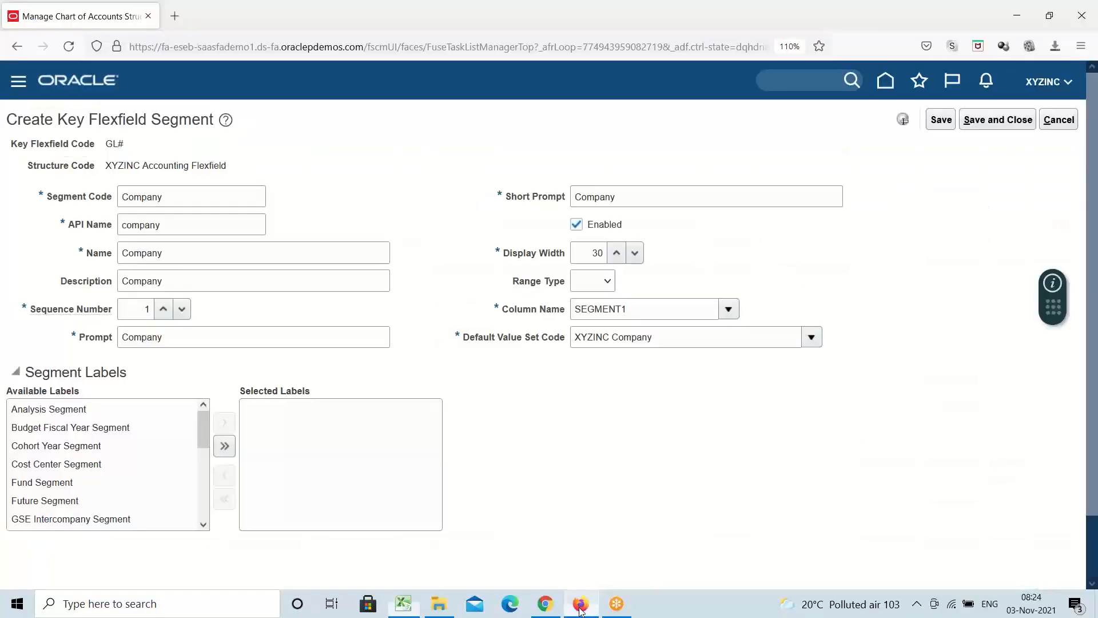
triple_click(55, 375)
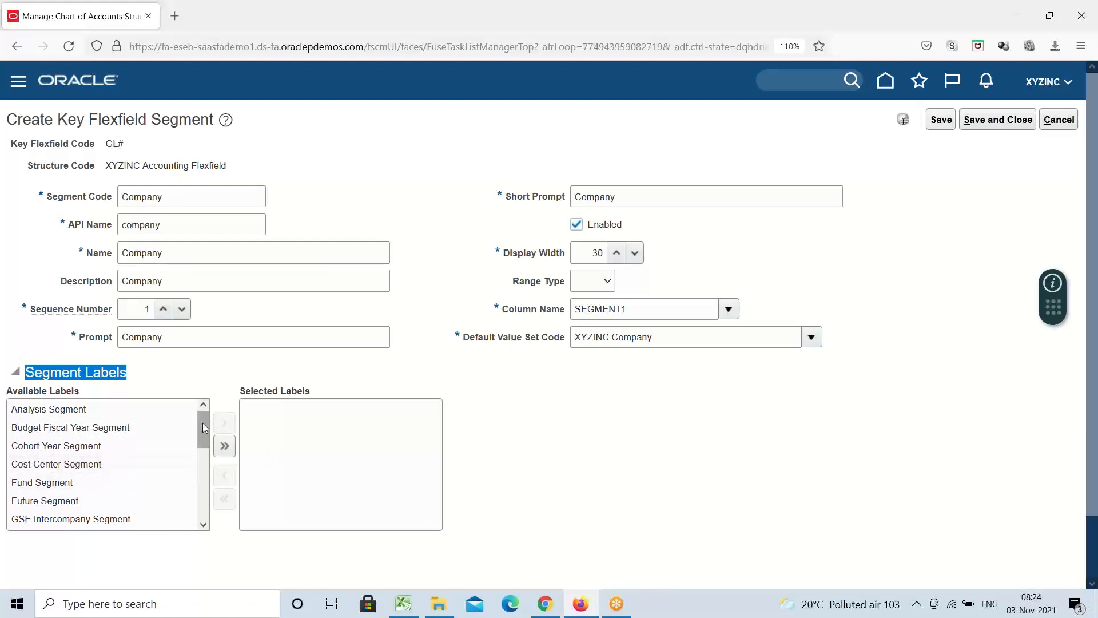
left_click_drag(202, 427, 214, 513)
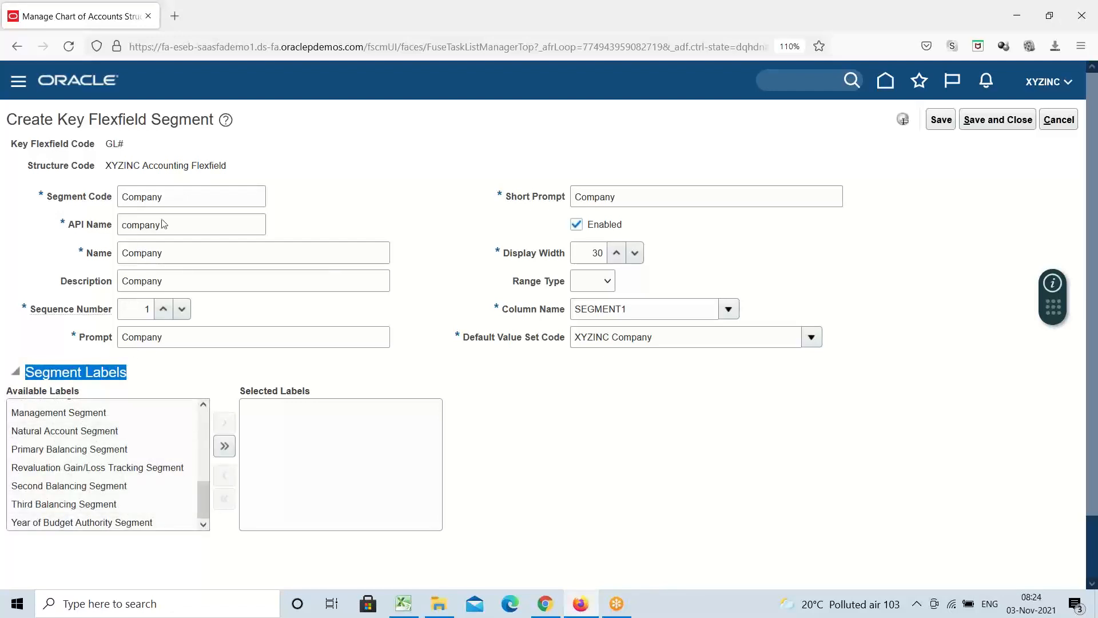
left_click(172, 195)
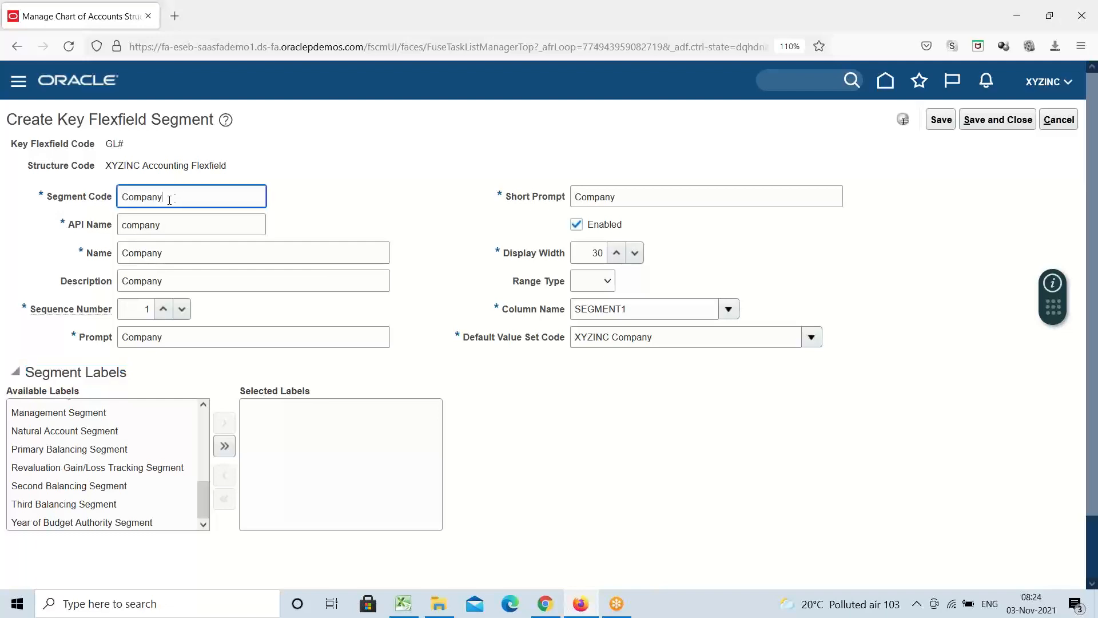
left_click(45, 452)
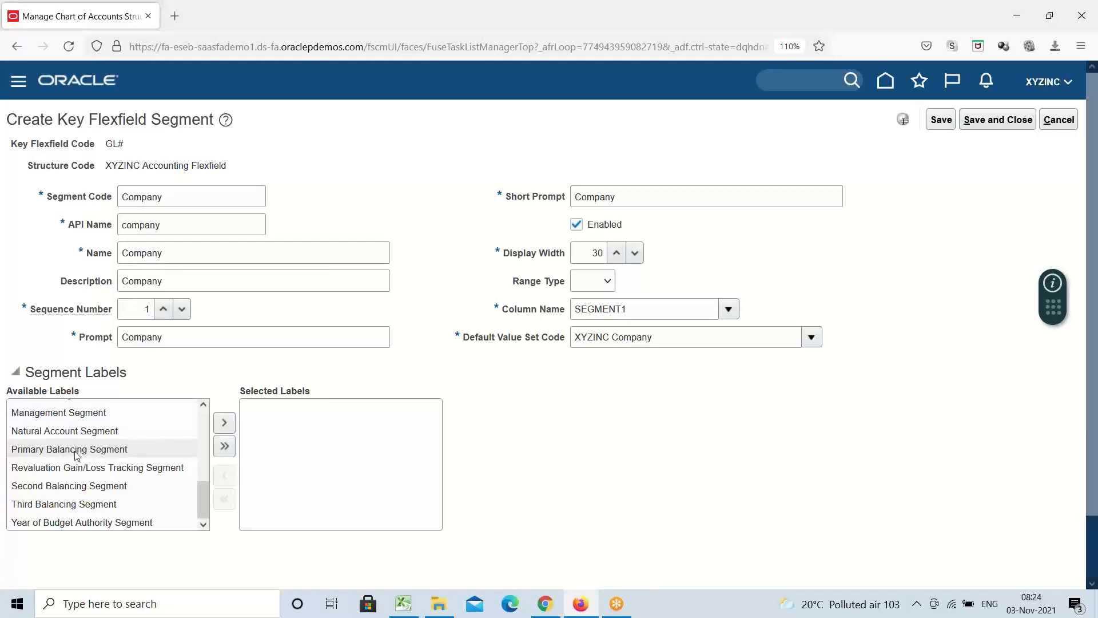
mouse_move(77, 455)
left_click(225, 423)
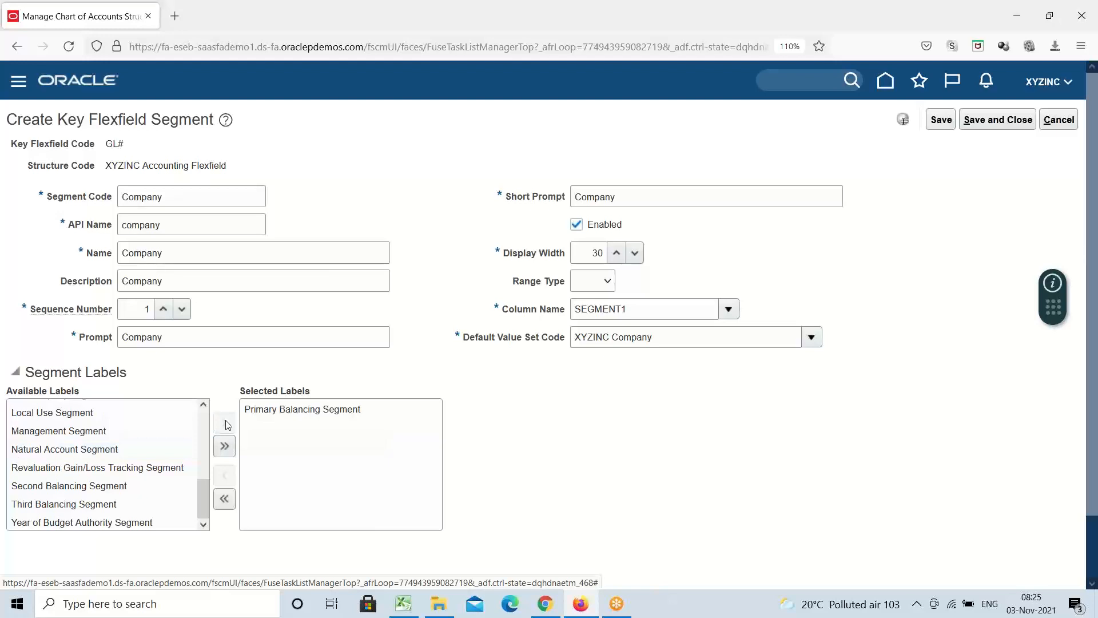
Recheck the Company segment code, then examine both journal lines in J173:N174 of the Excel notes.
left_click(171, 195)
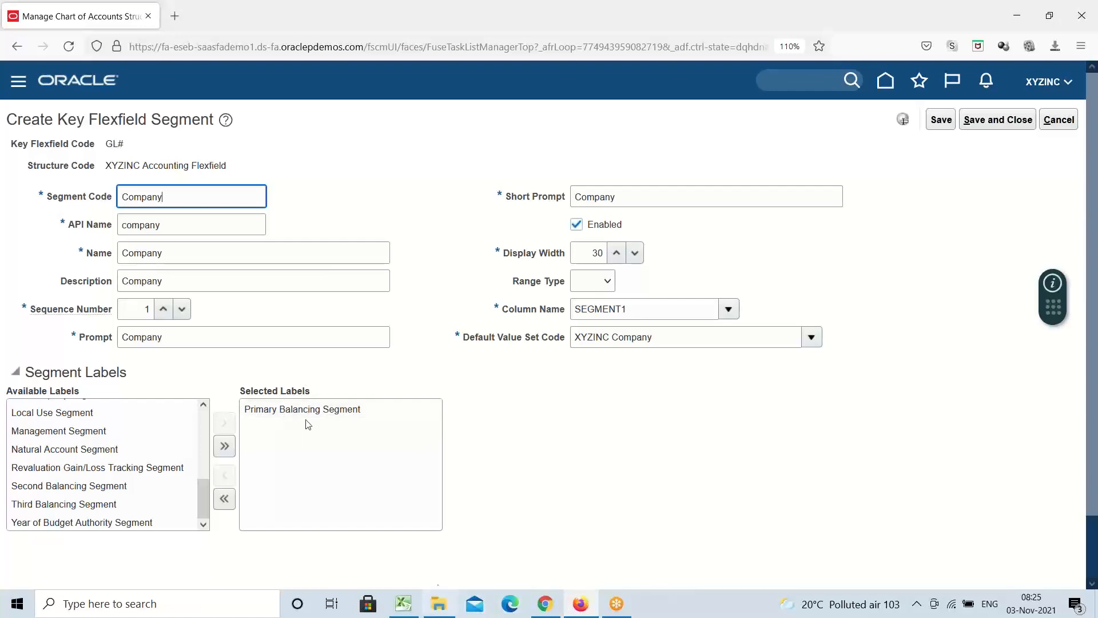
left_click(402, 604)
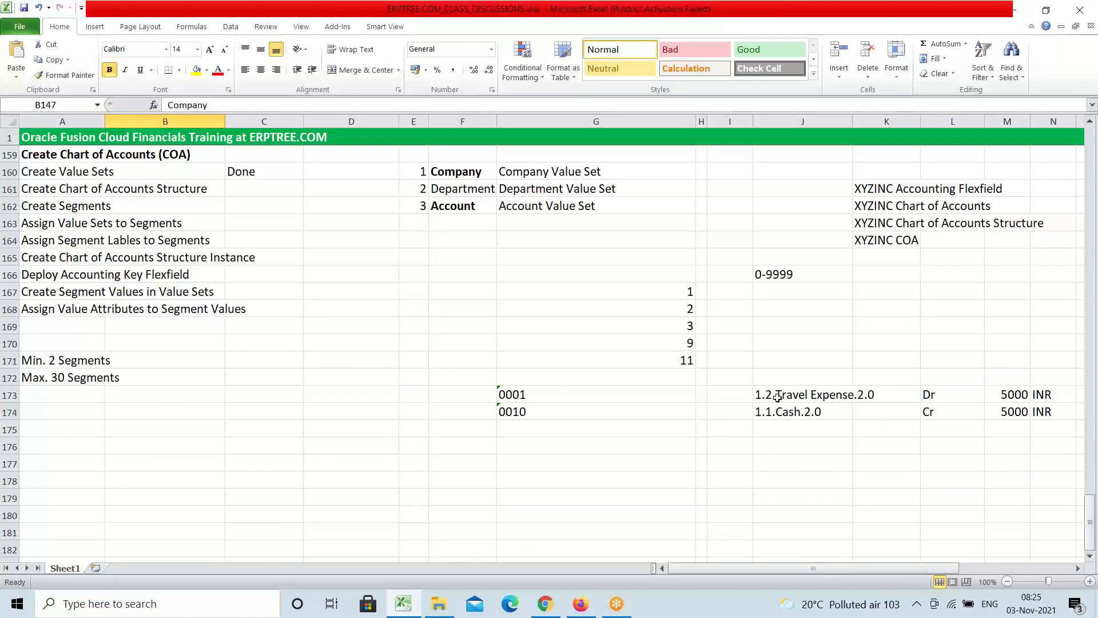
left_click_drag(775, 395, 1052, 409)
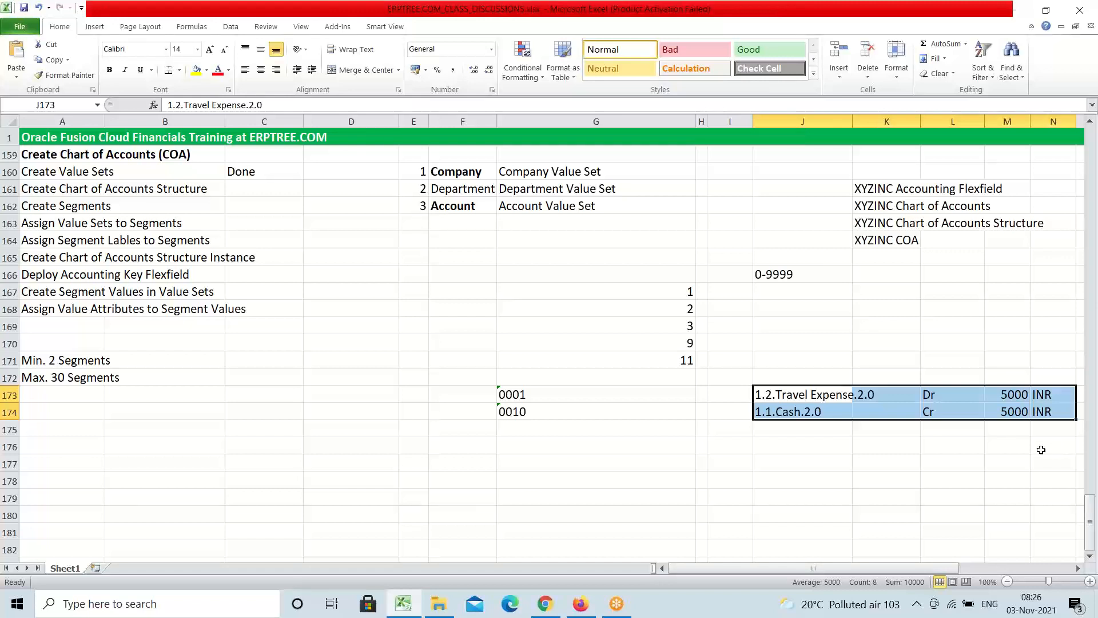
left_click(585, 611)
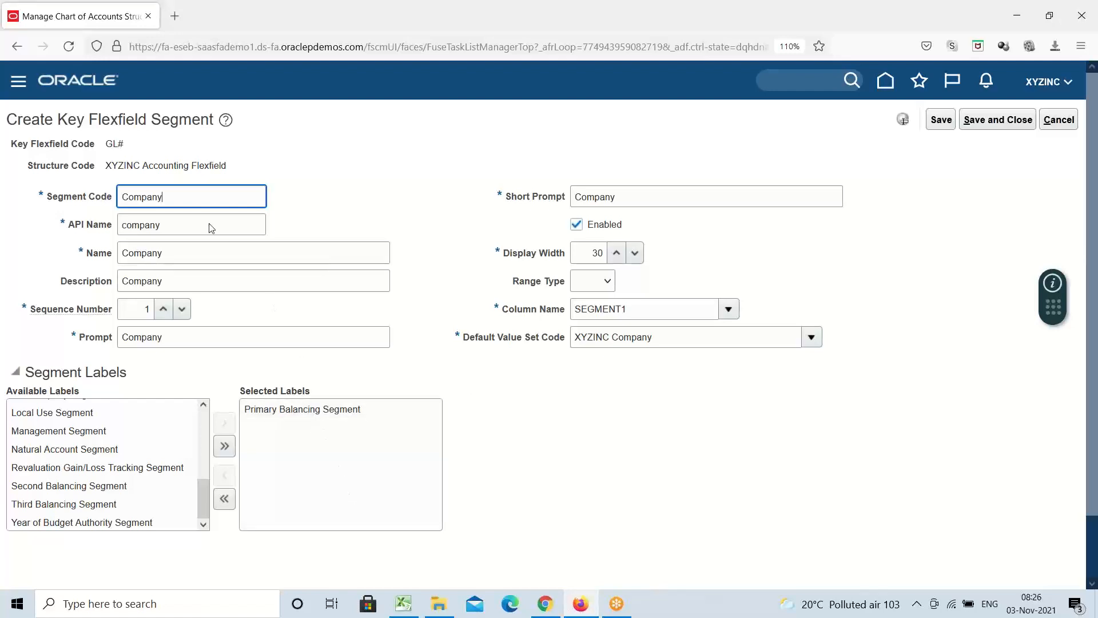
In the Excel notes, enter "Company<-------------Primary Balancing Segment Label" in cell G177.
left_click(411, 609)
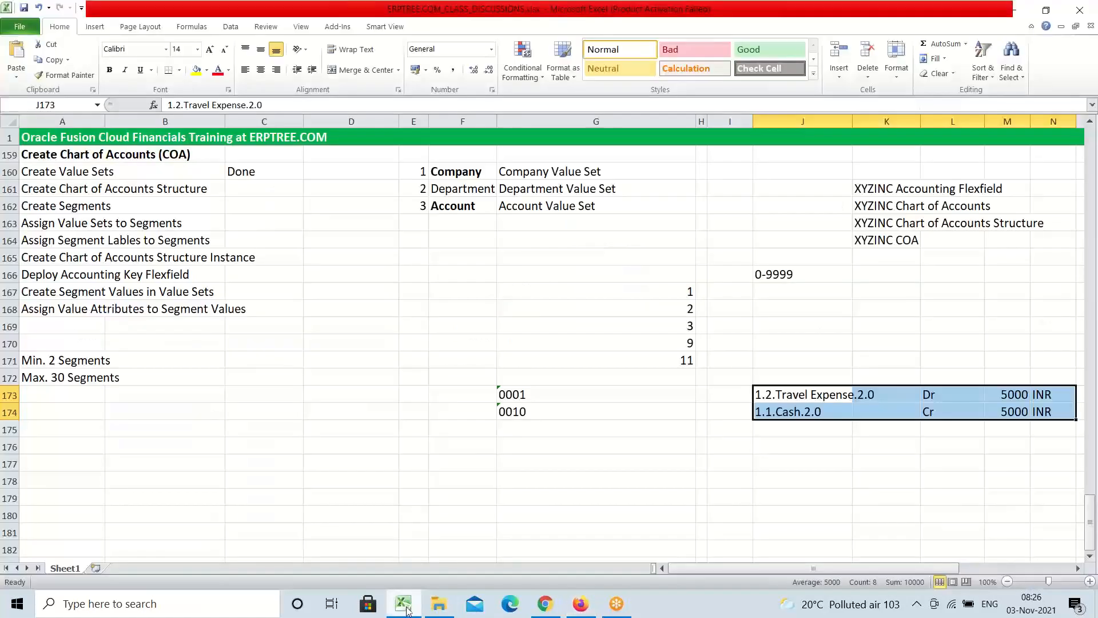
scroll(483, 441, "down", 1)
scroll(485, 430, "up", 2)
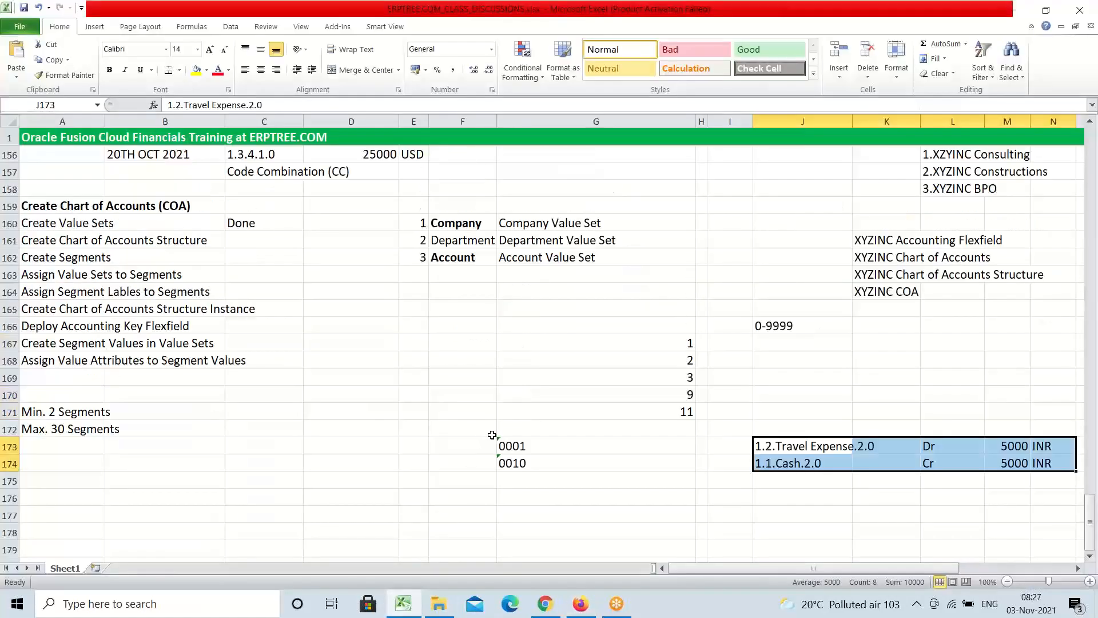
scroll(497, 441, "down", 2)
left_click(566, 412)
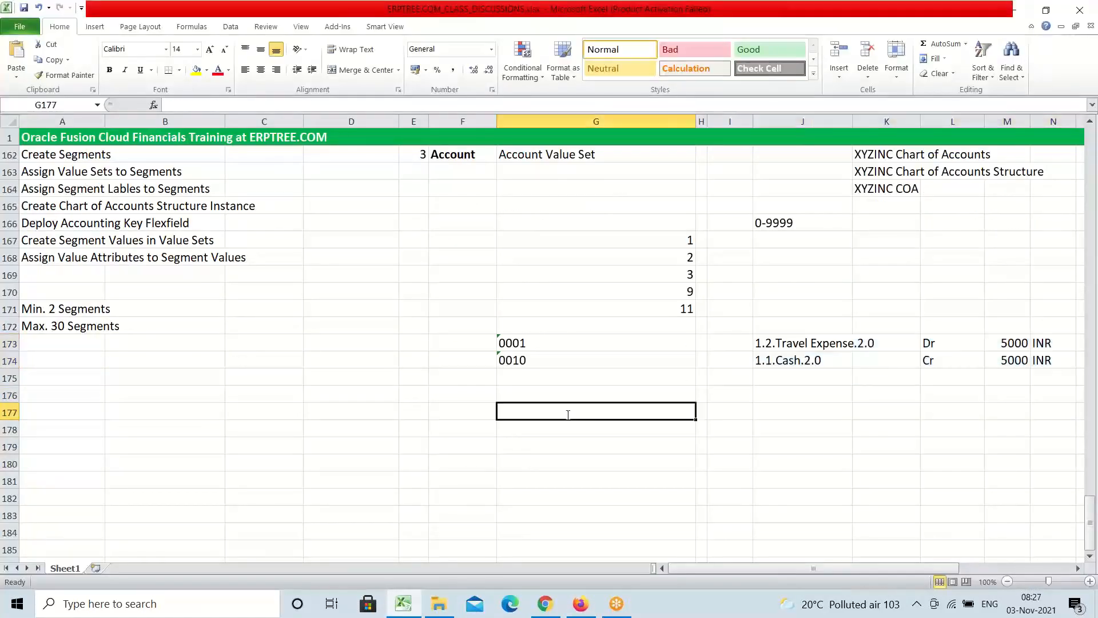
type("C")
key("BackSpace")
type("Company")
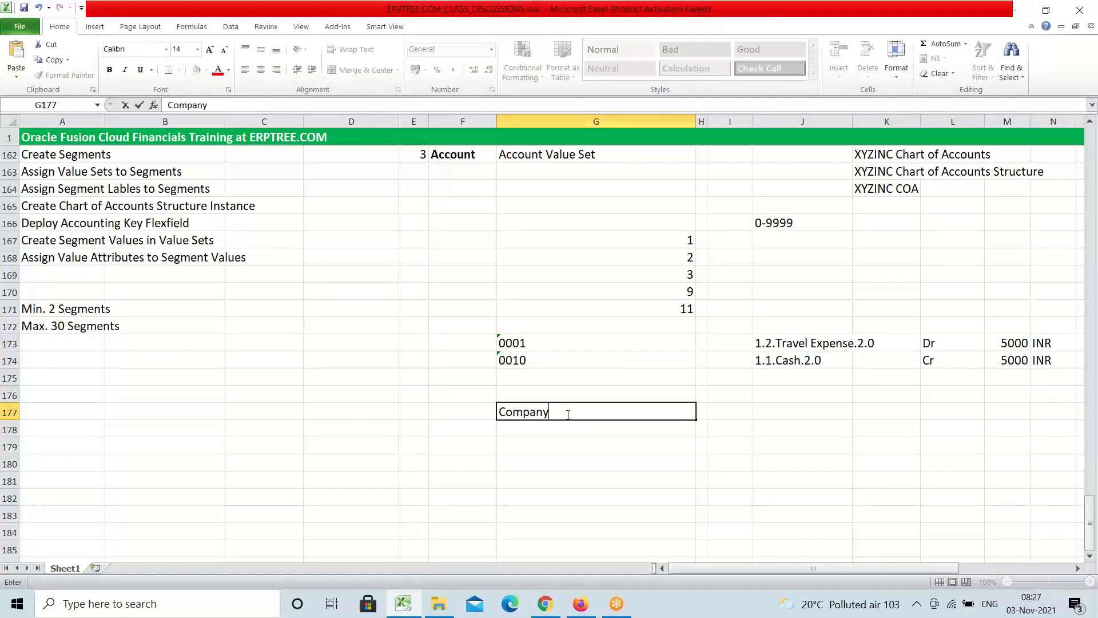
type("<----------------Primary Balancin")
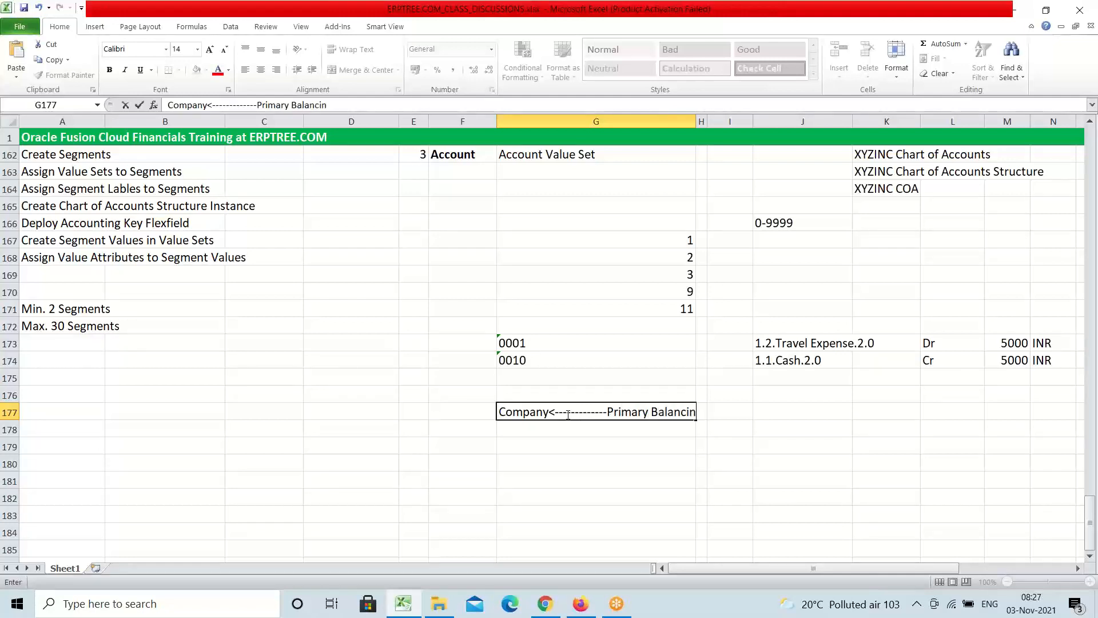
type("g Segment ")
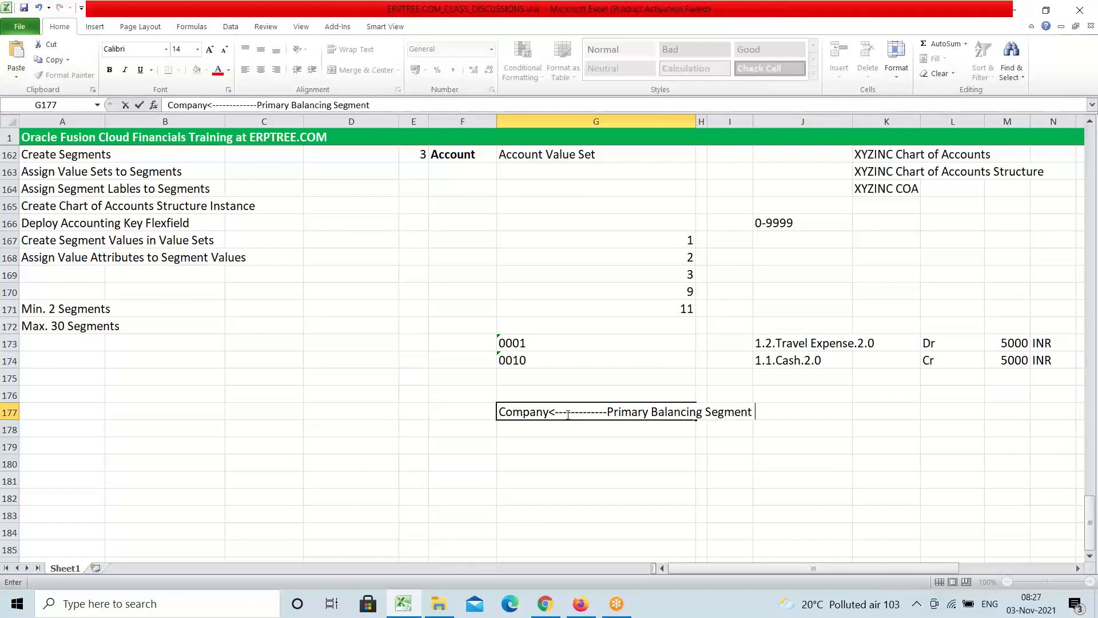
type("Lable")
key("BackSpace")
key("BackSpace")
type("el")
key("ctrl+Return")
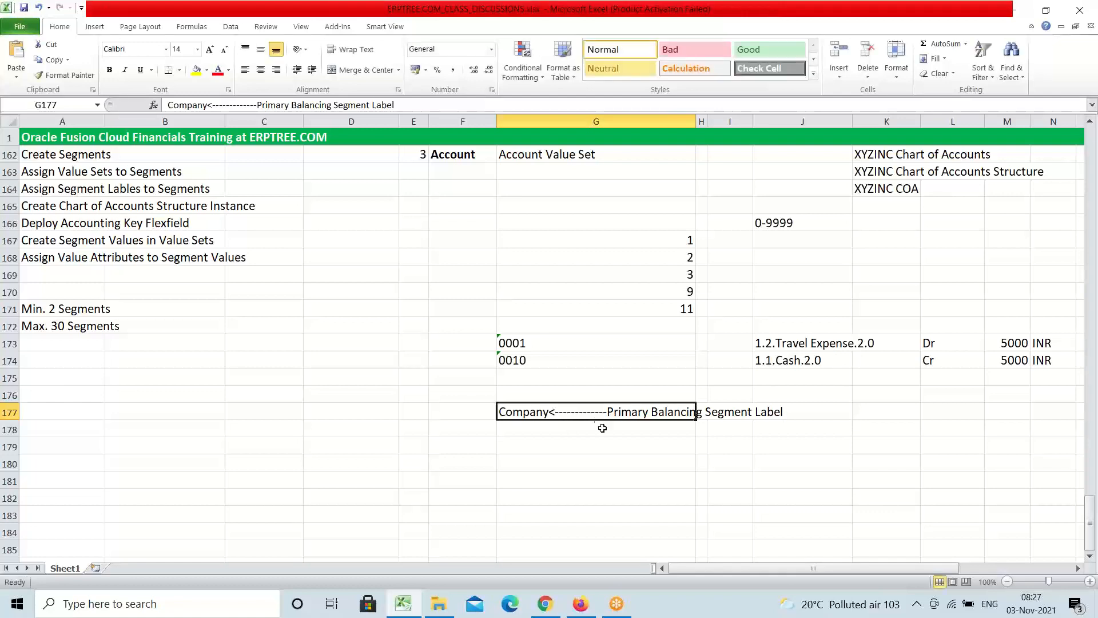
Compare the Company segment's selected label in Oracle with the note in G177 of the Excel sheet.
left_click(575, 600)
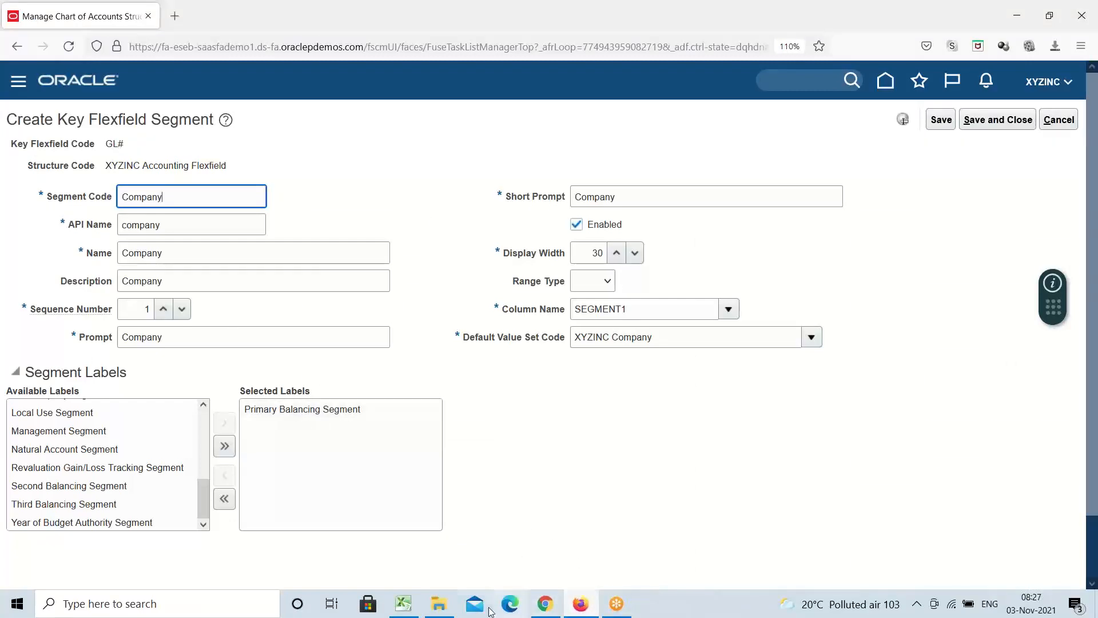
left_click(403, 603)
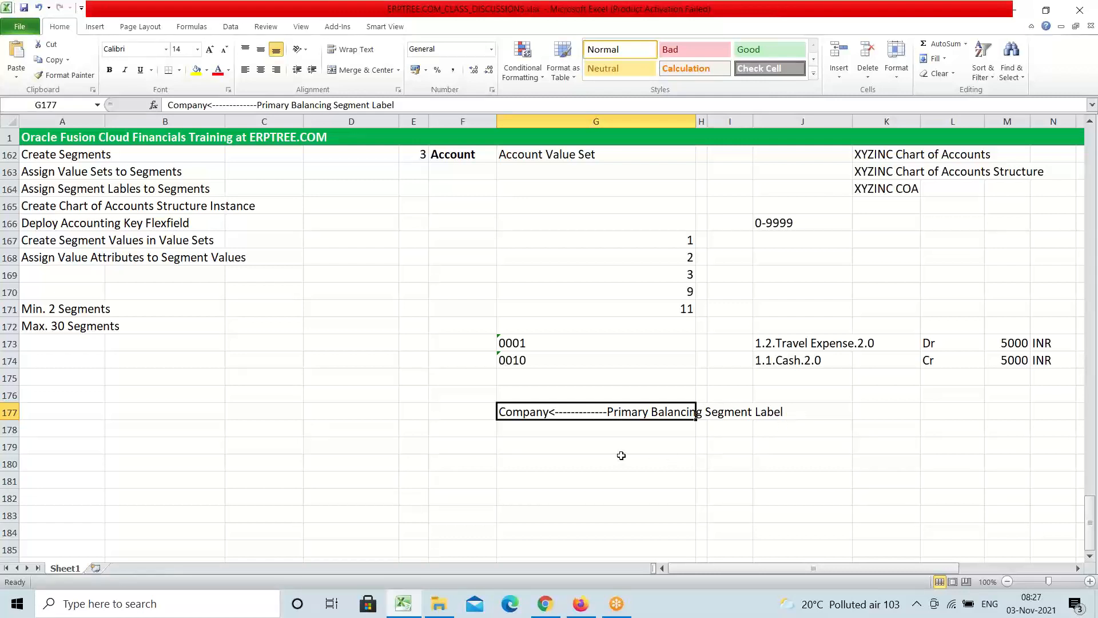
left_click(531, 428)
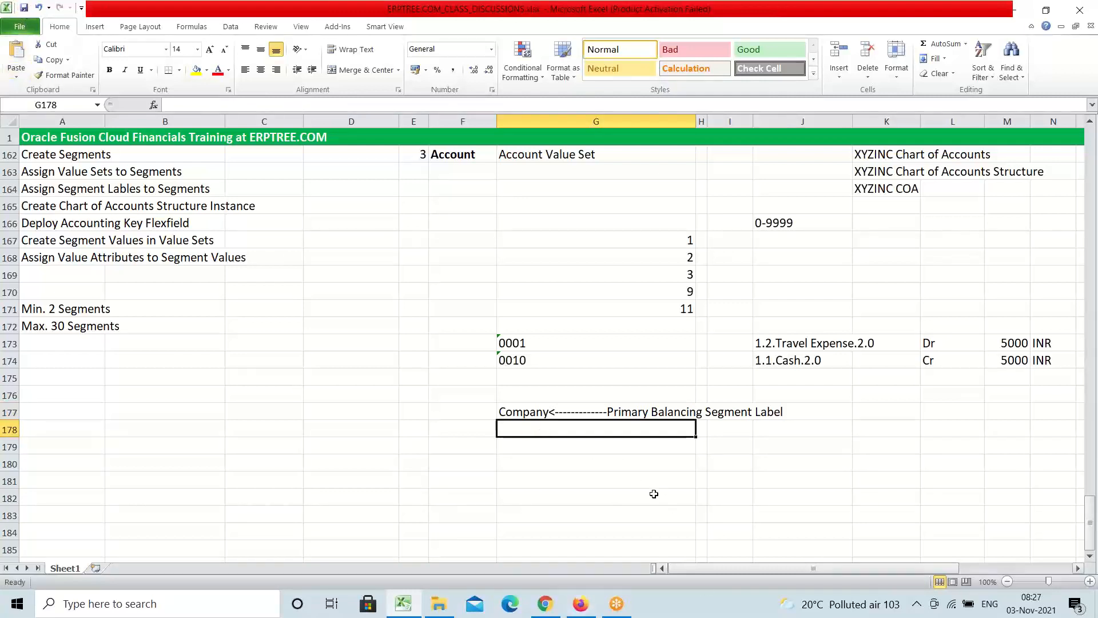
left_click(531, 417)
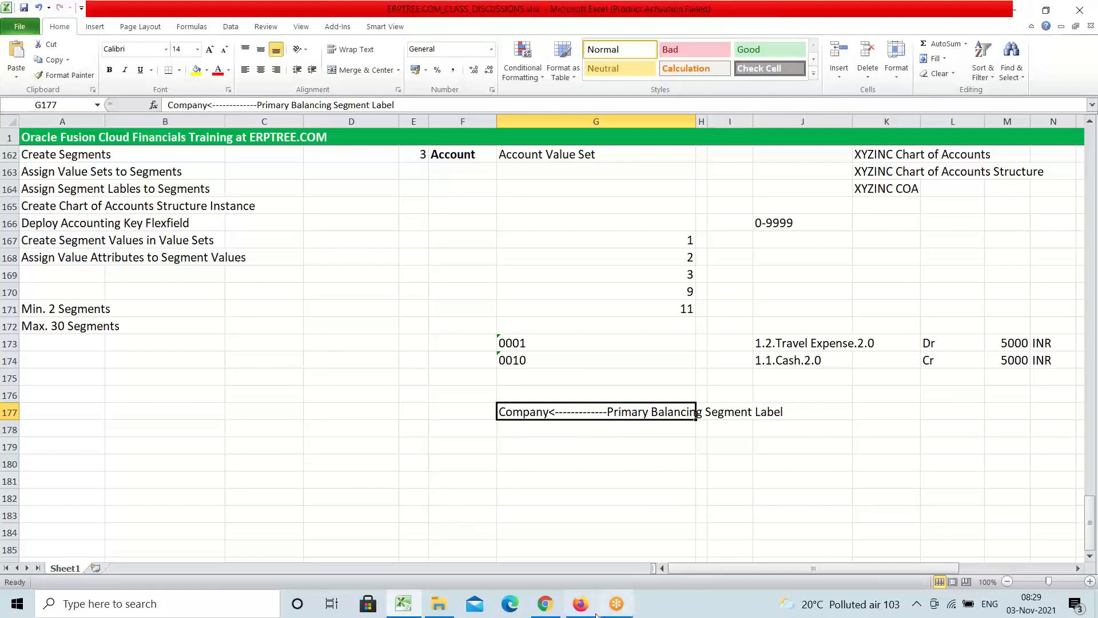
left_click(581, 603)
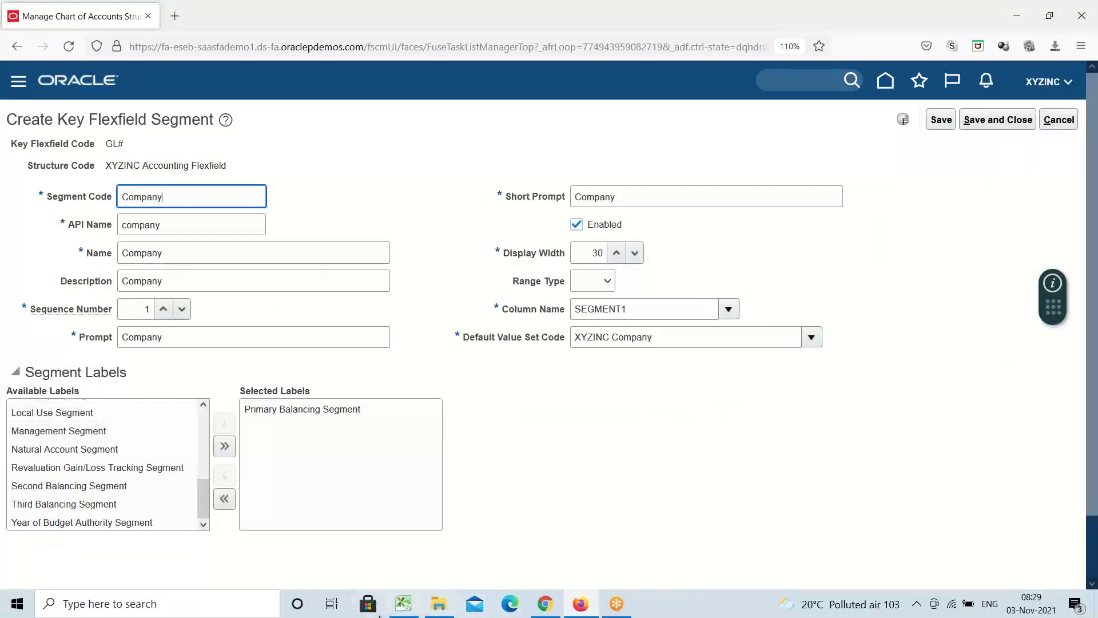
left_click(404, 603)
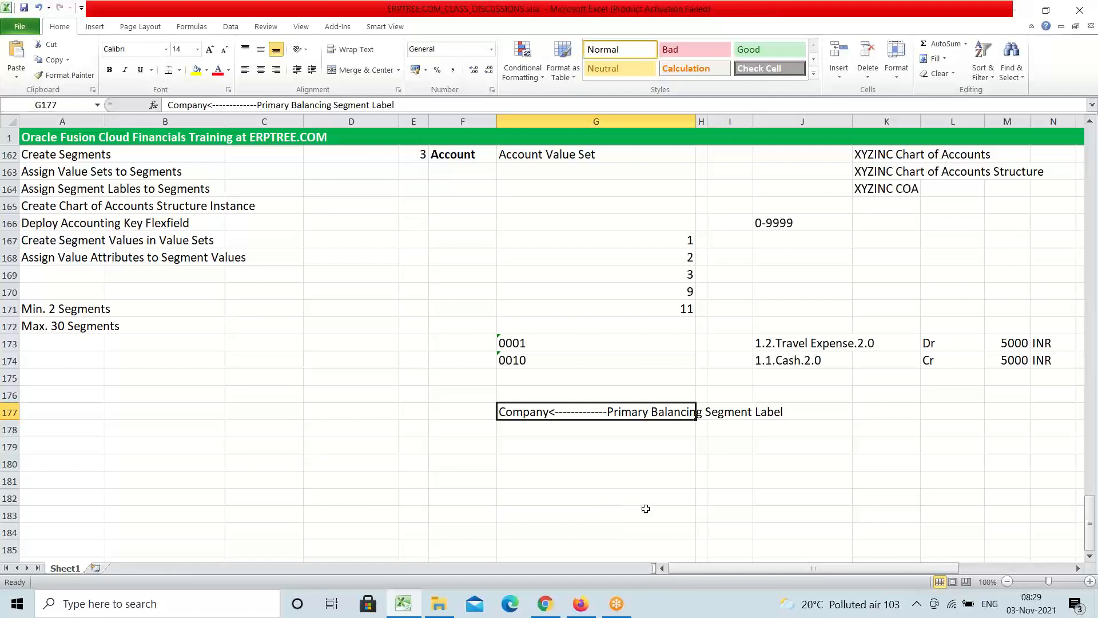
Enter "Flexfield Qualifiers = Segment Labels" in cell G181 of the Excel notes.
left_click(565, 485)
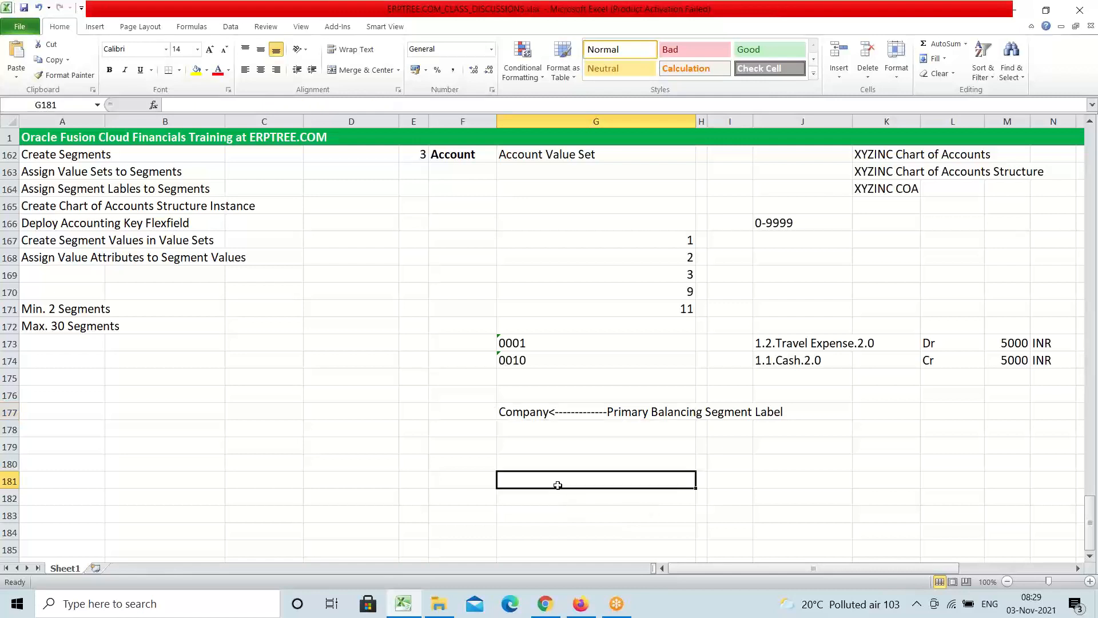
type("F")
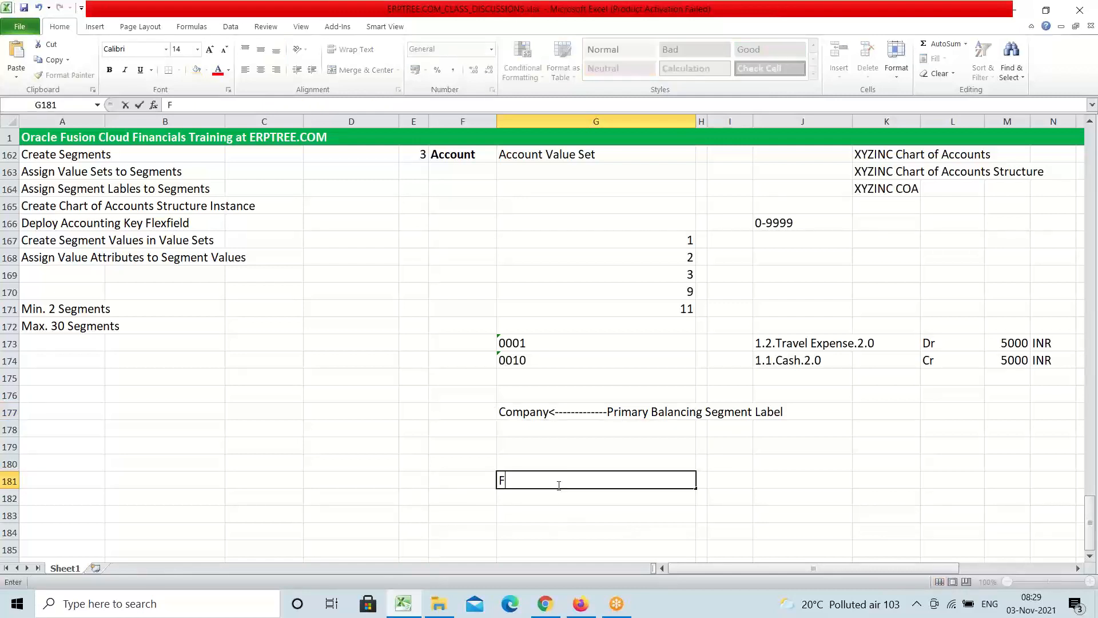
type("lexfield Qualifiers ")
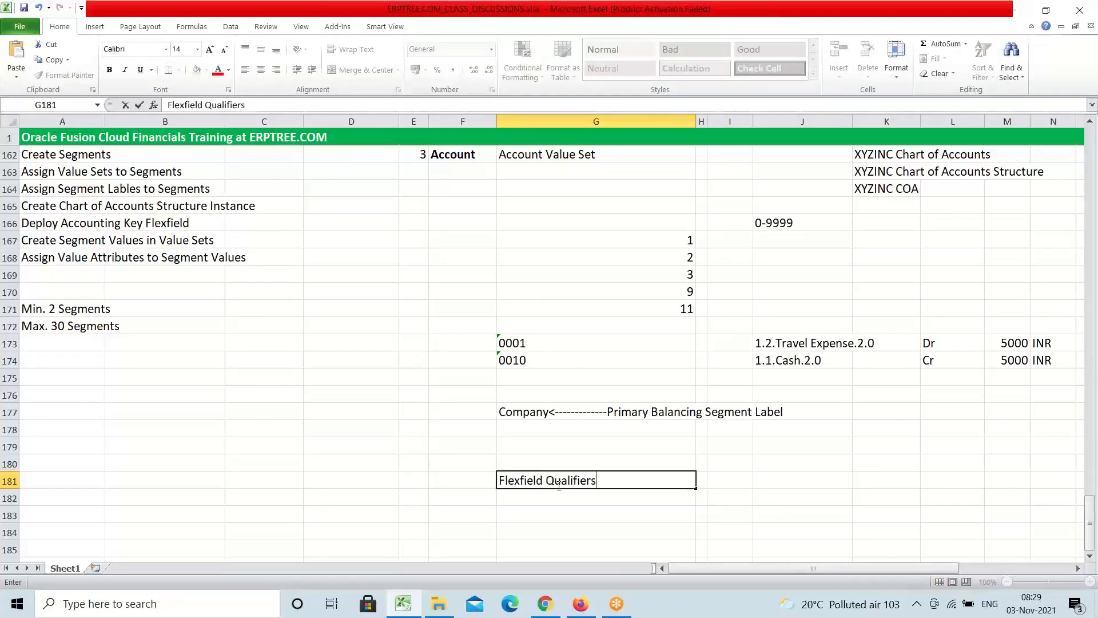
type("= Segment Labels")
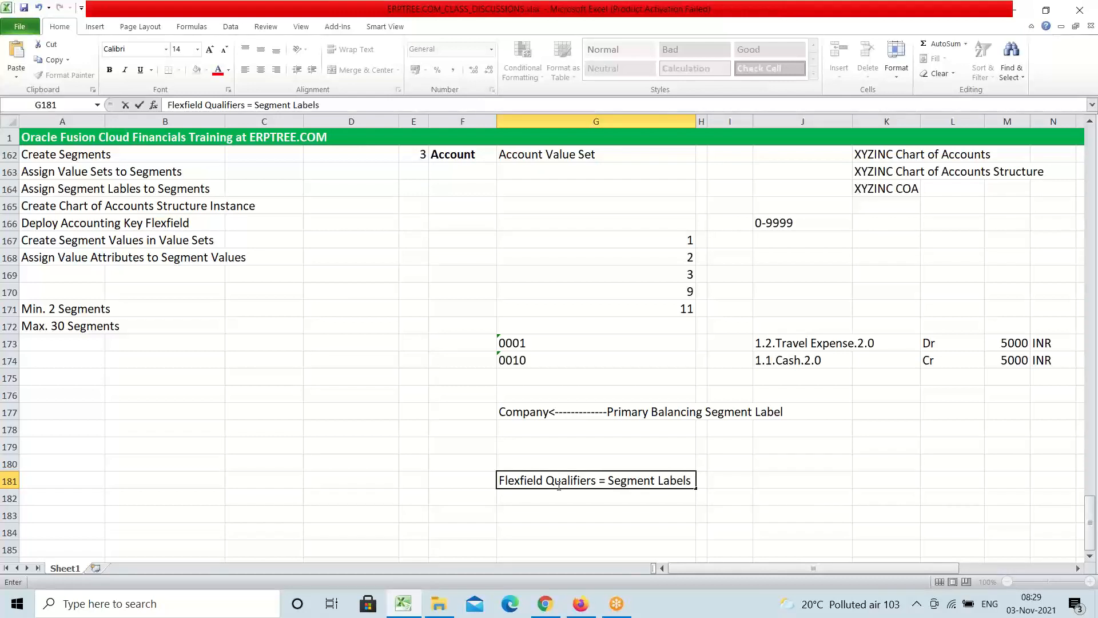
key("ctrl+Return")
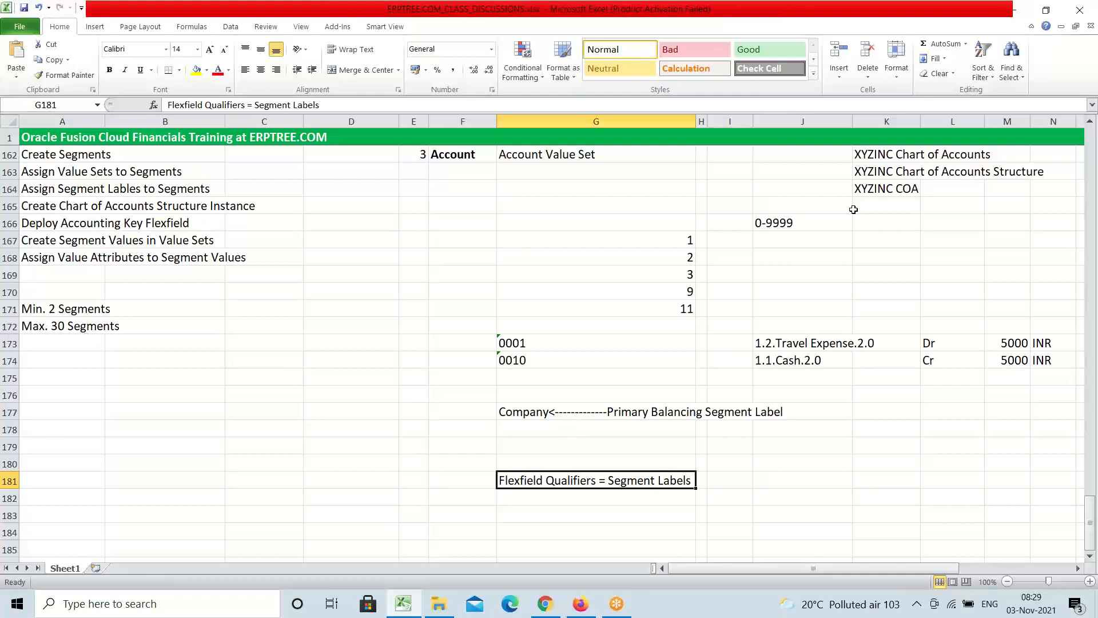
left_click(783, 26)
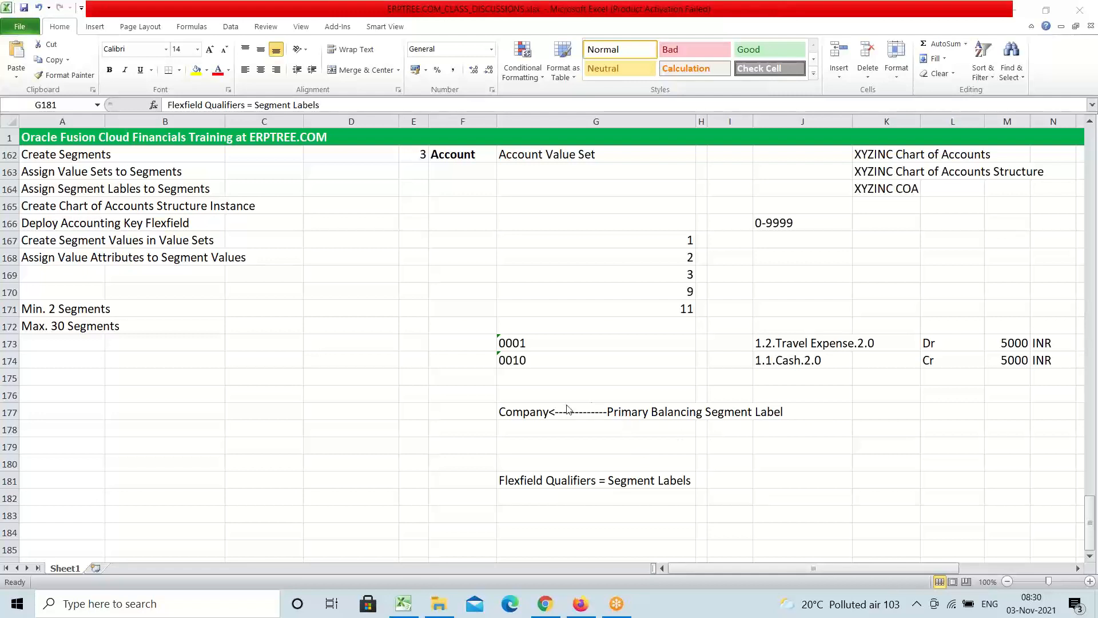
Recheck the note in G177, then switch to Oracle in Firefox and review the Company segment's code, name, description, sequence number and prompt.
left_click(519, 415)
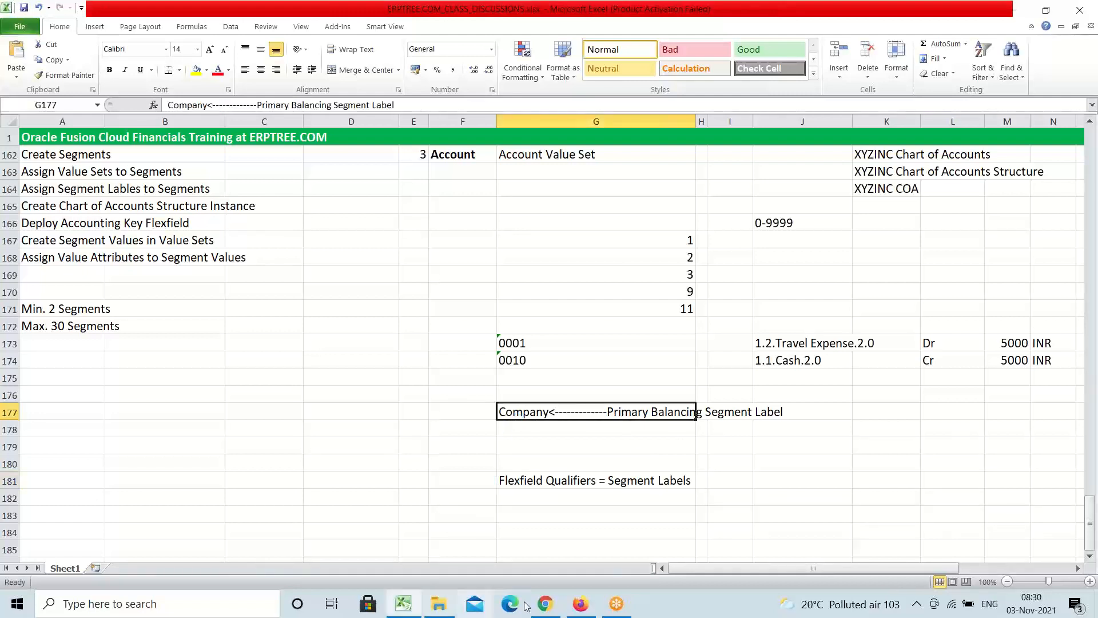
left_click(580, 603)
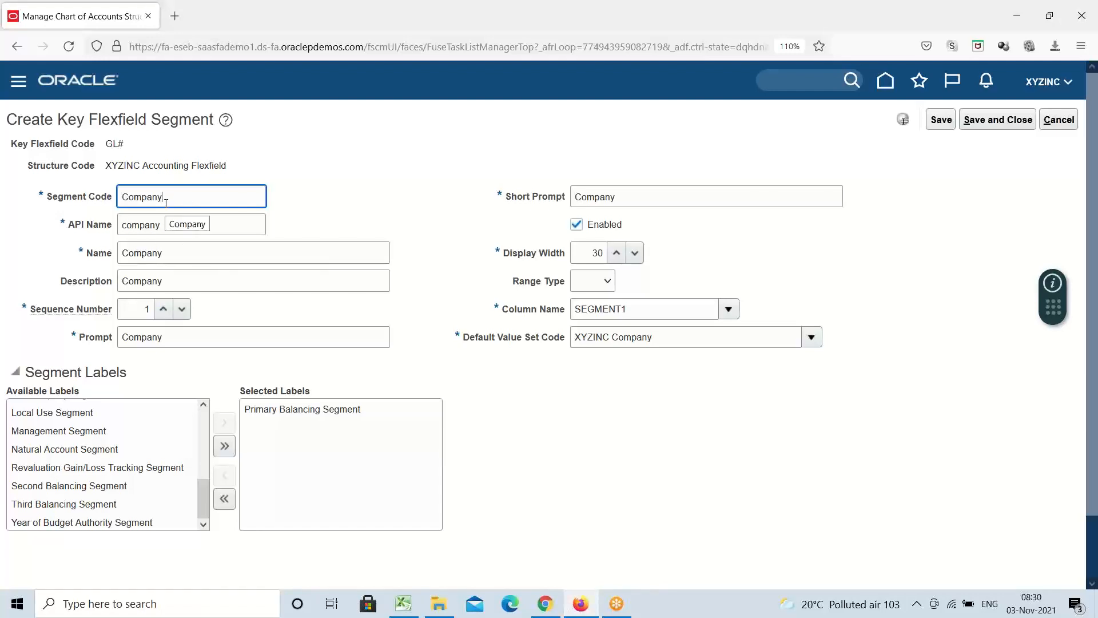
left_click(189, 255)
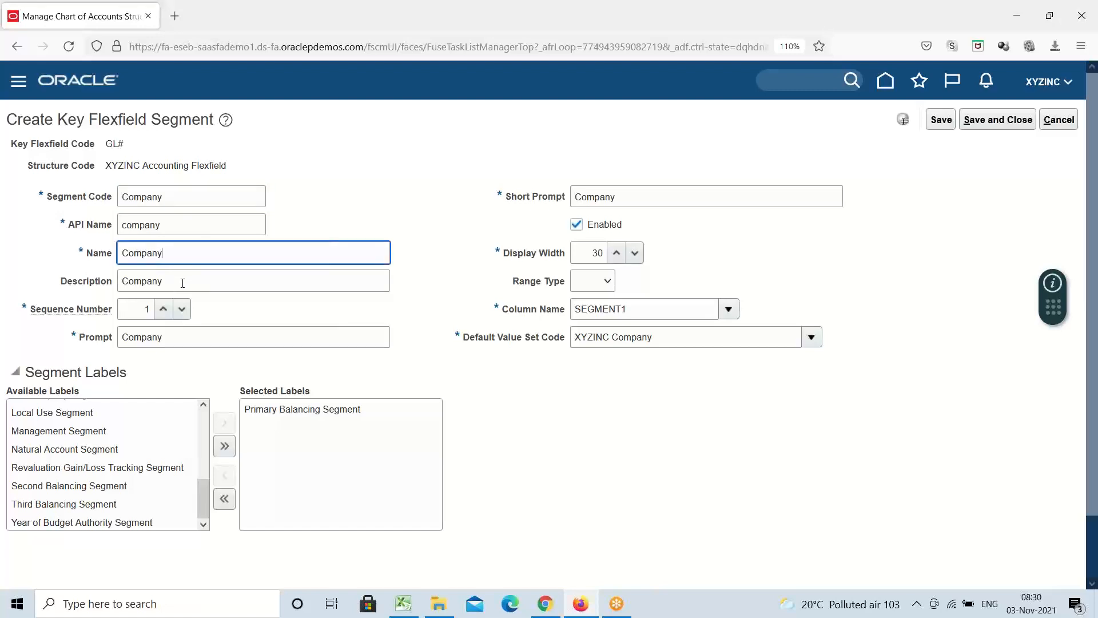
key("Tab")
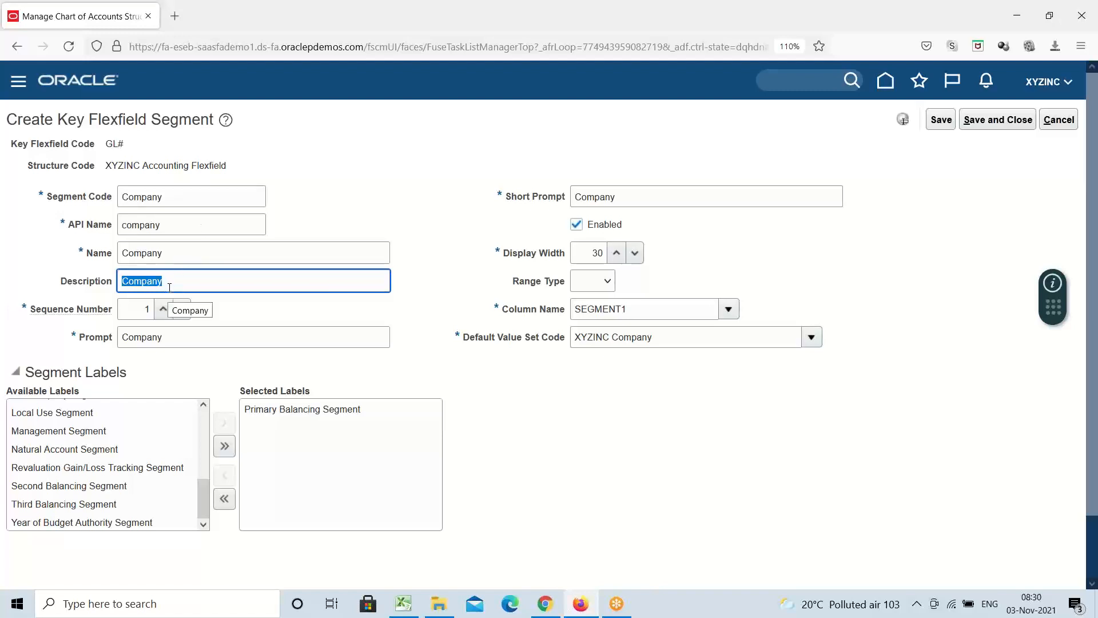
left_click(143, 310)
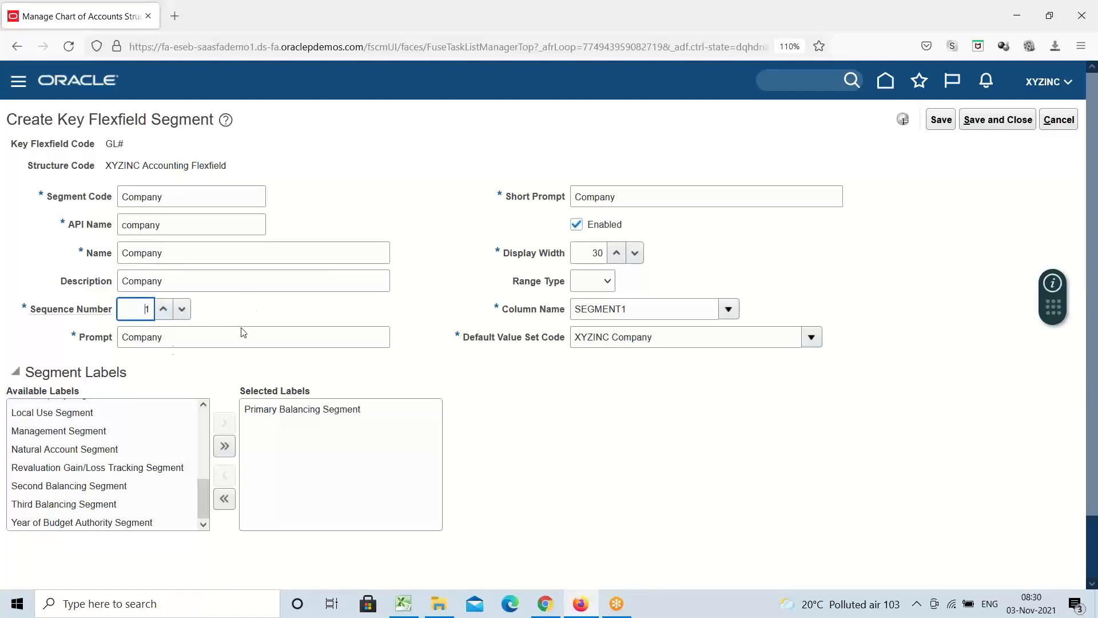
double_click(176, 198)
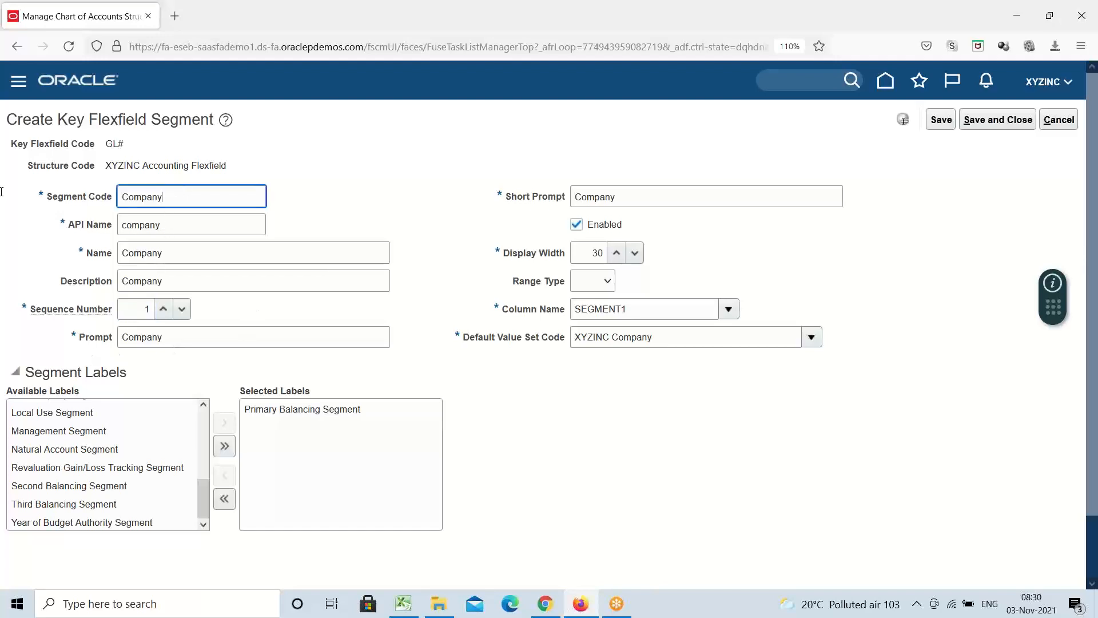
left_click(177, 338)
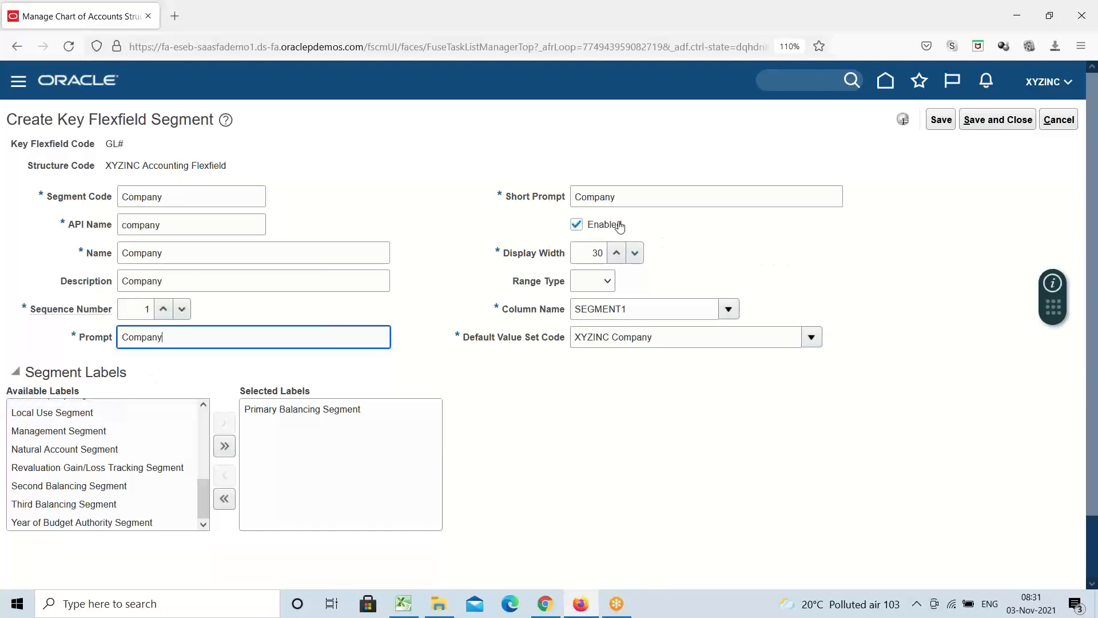
double_click(183, 196)
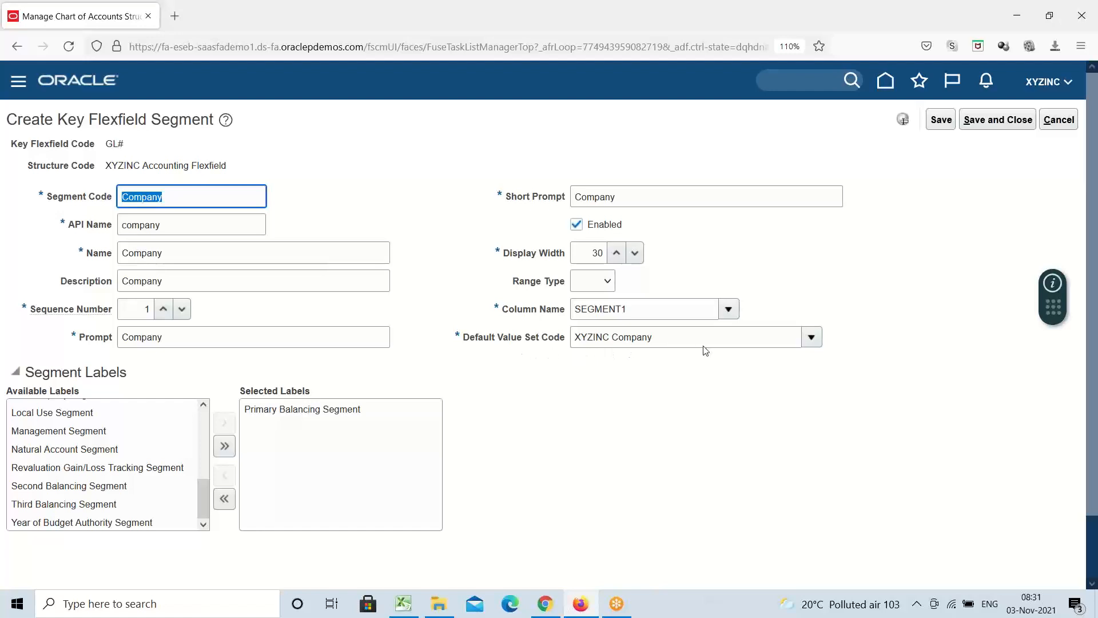
left_click(187, 194)
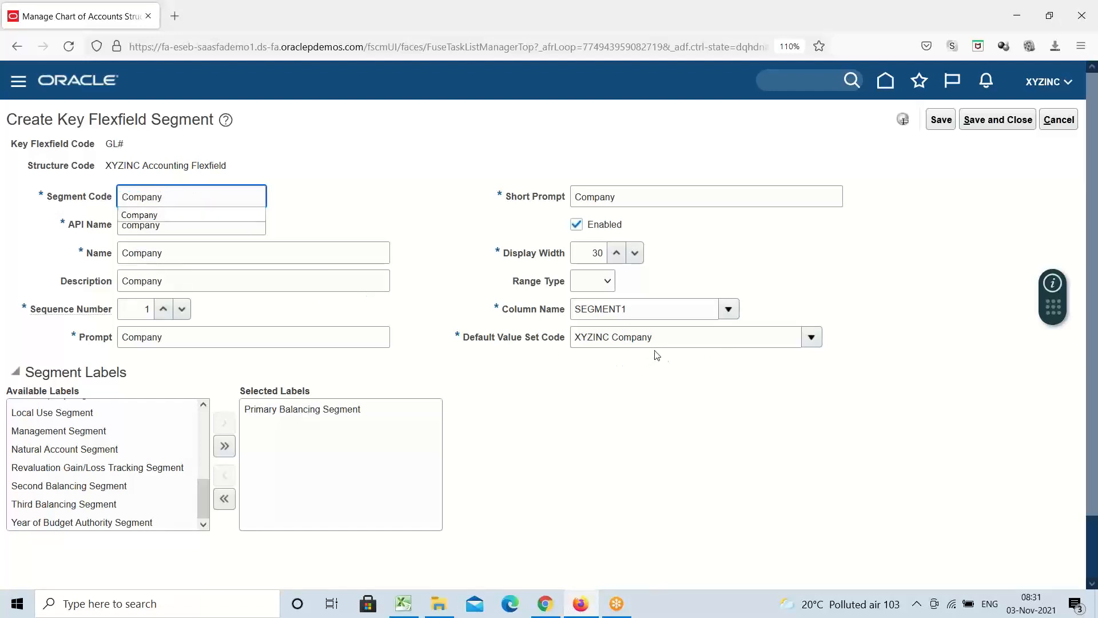
left_click(646, 363)
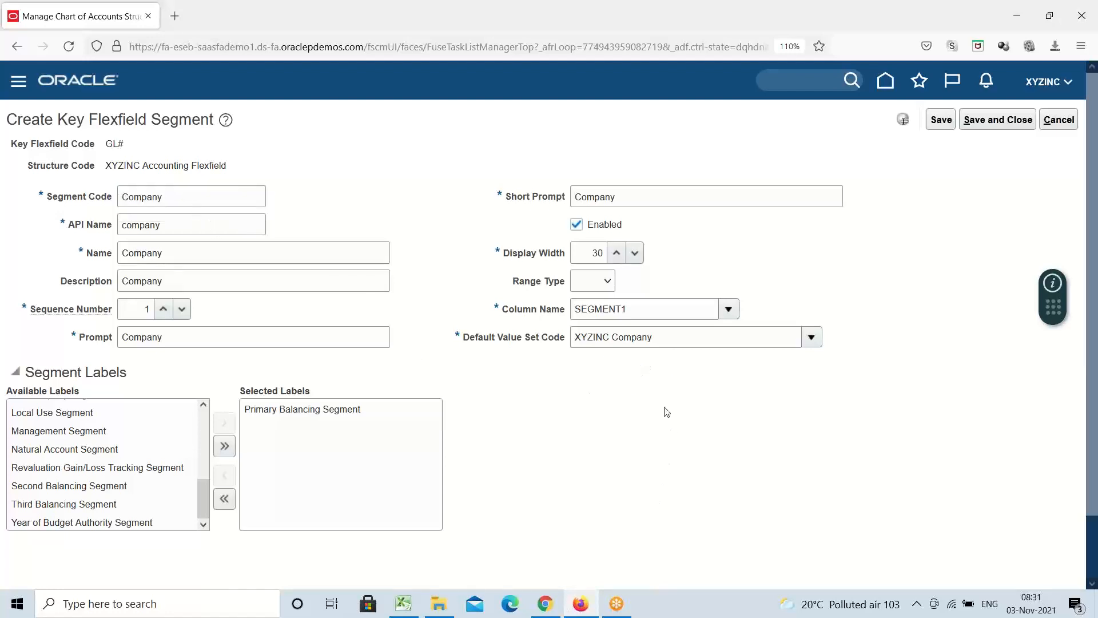
Check the Range Type options without choosing one, then save and close the Company segment.
mouse_move(605, 290)
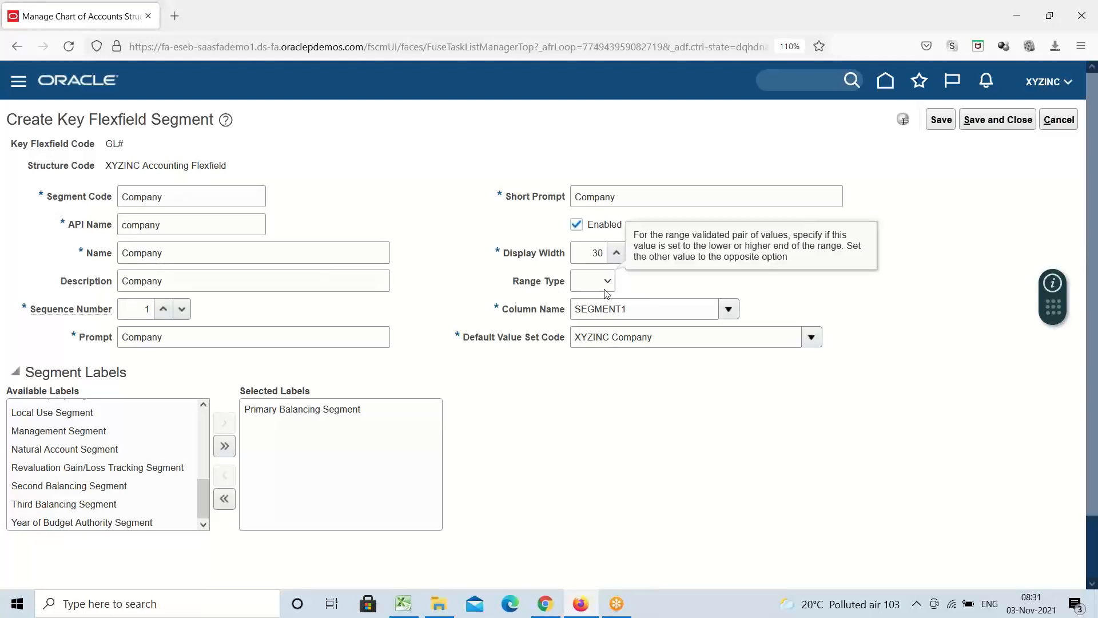
left_click(606, 292)
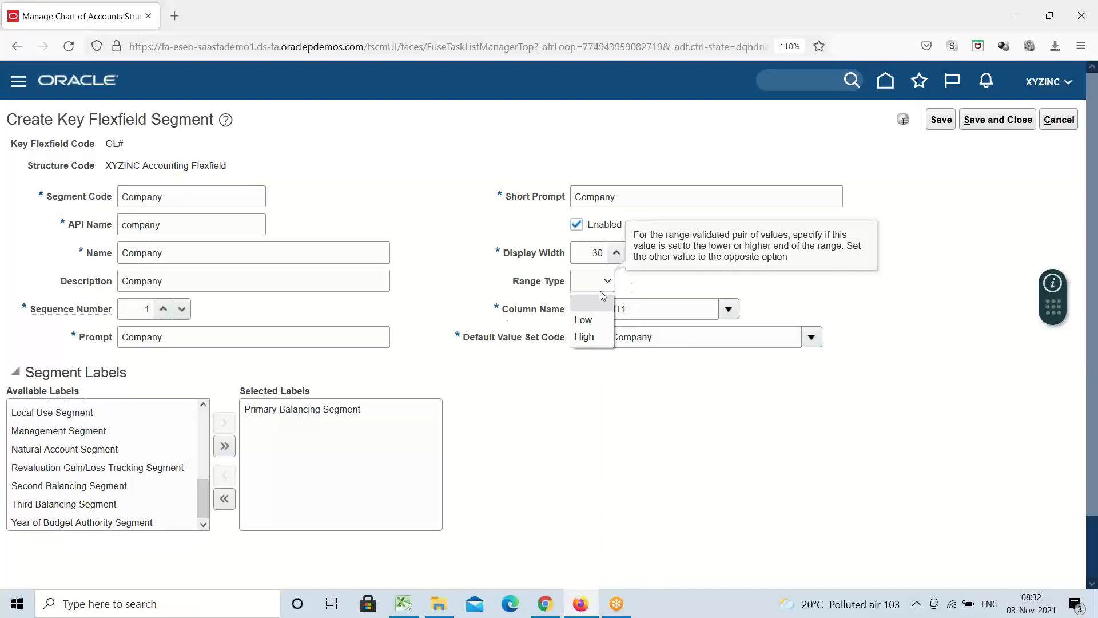
left_click(659, 286)
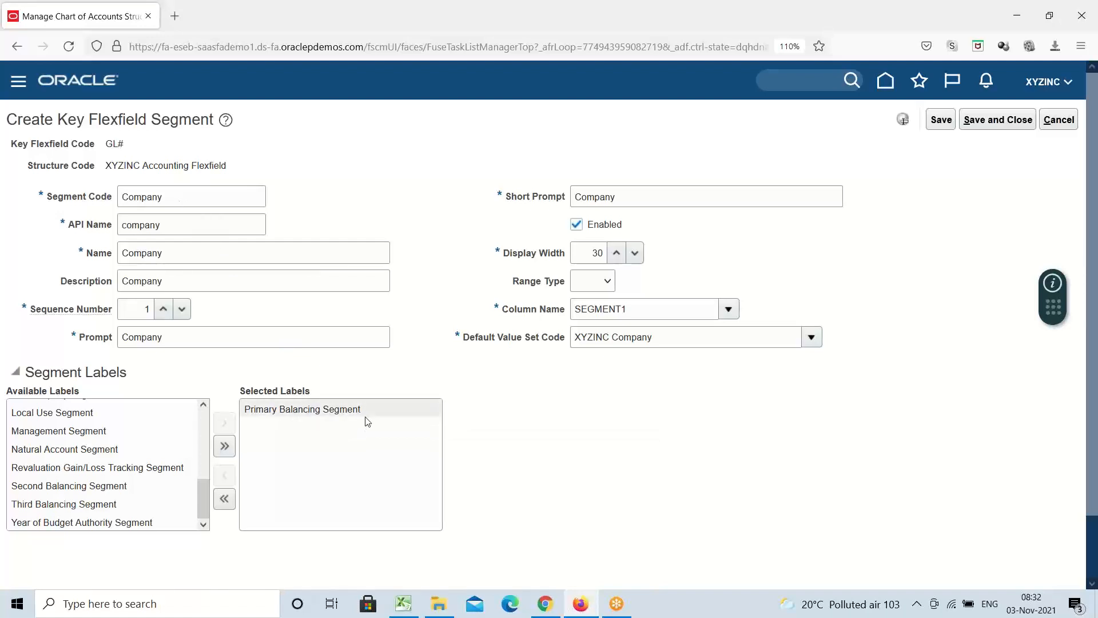
left_click(174, 199)
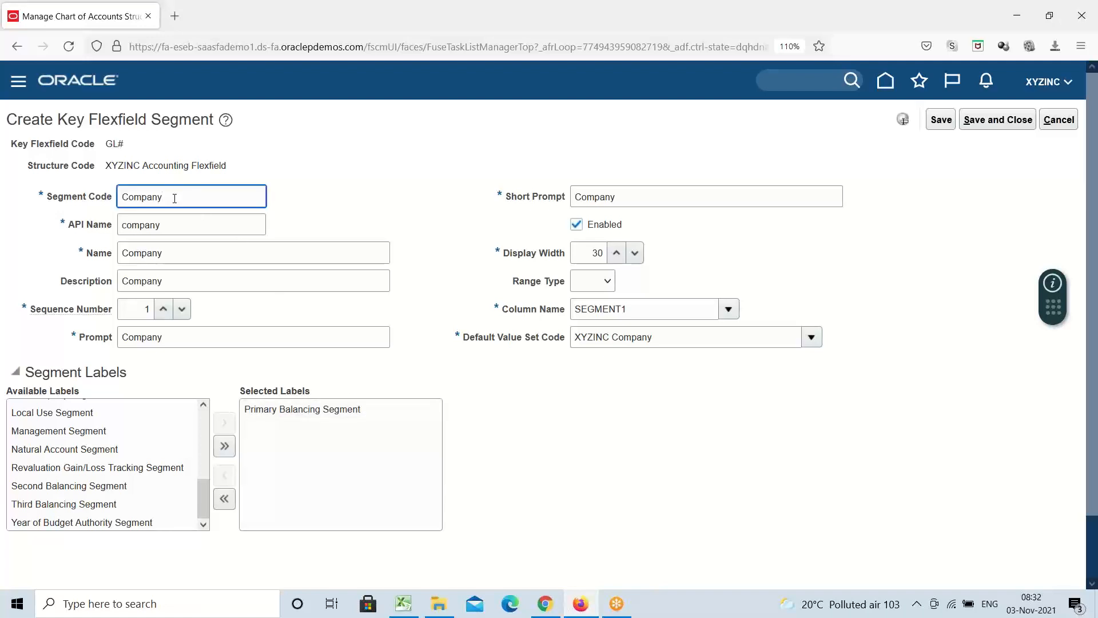
left_click(990, 124)
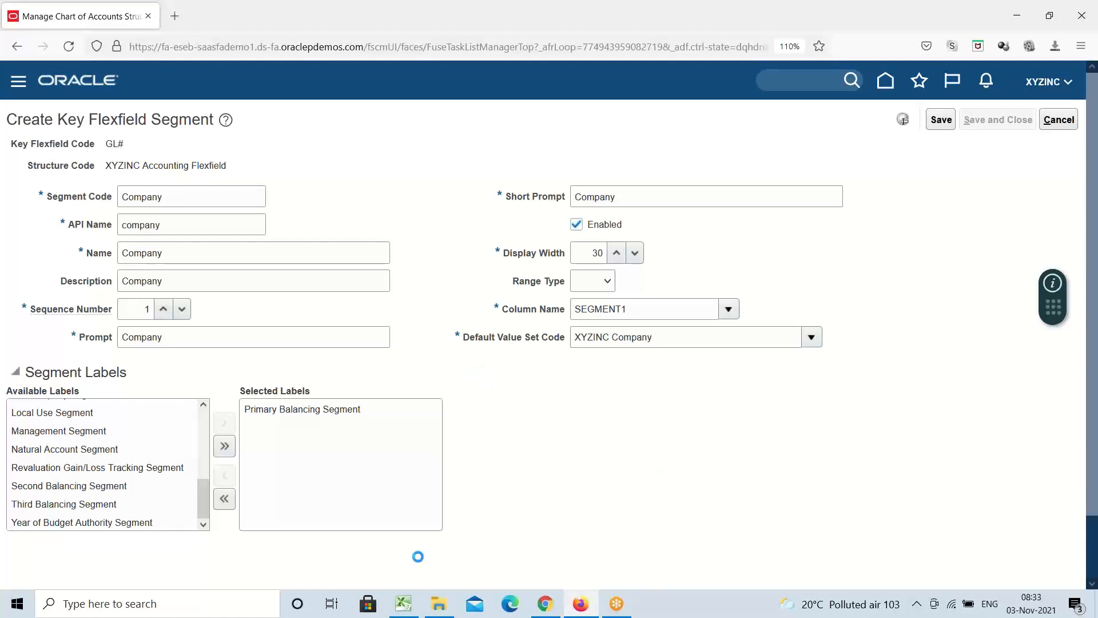
Compare the segment list in F160:F162 of the Excel notes with the structure's segments in Oracle.
left_click(405, 604)
scroll(565, 303, "up", 4)
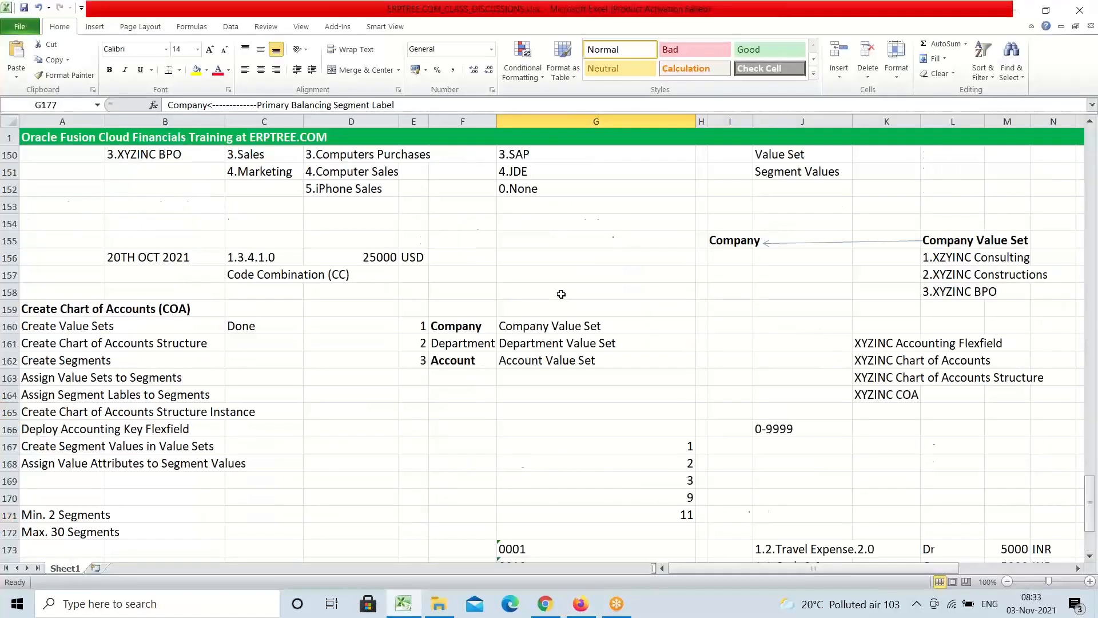
left_click_drag(453, 329, 457, 357)
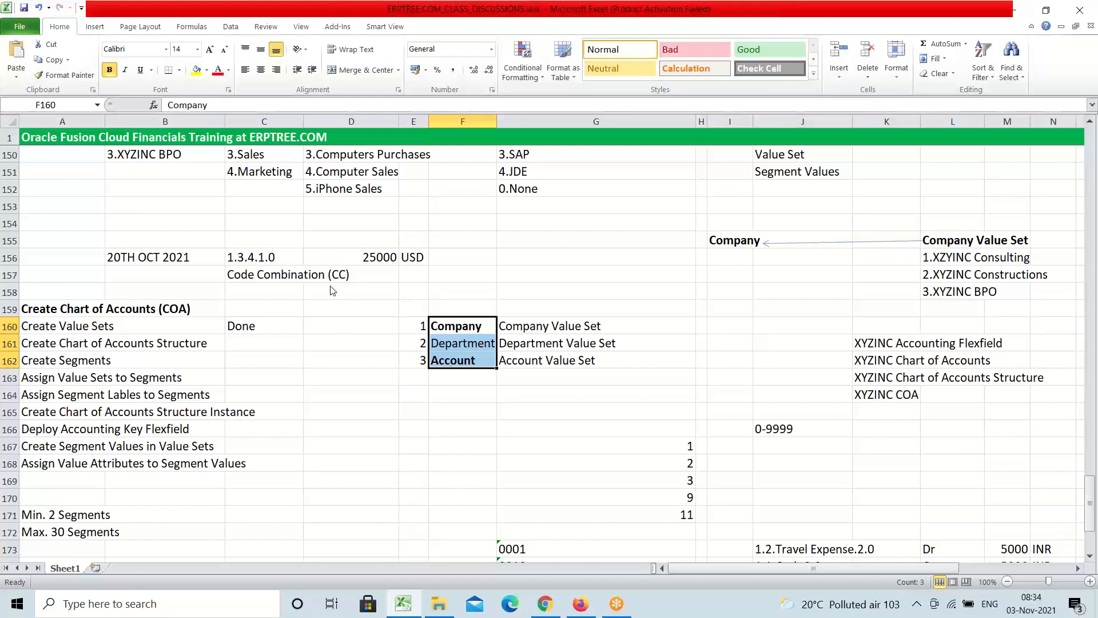
left_click(594, 605)
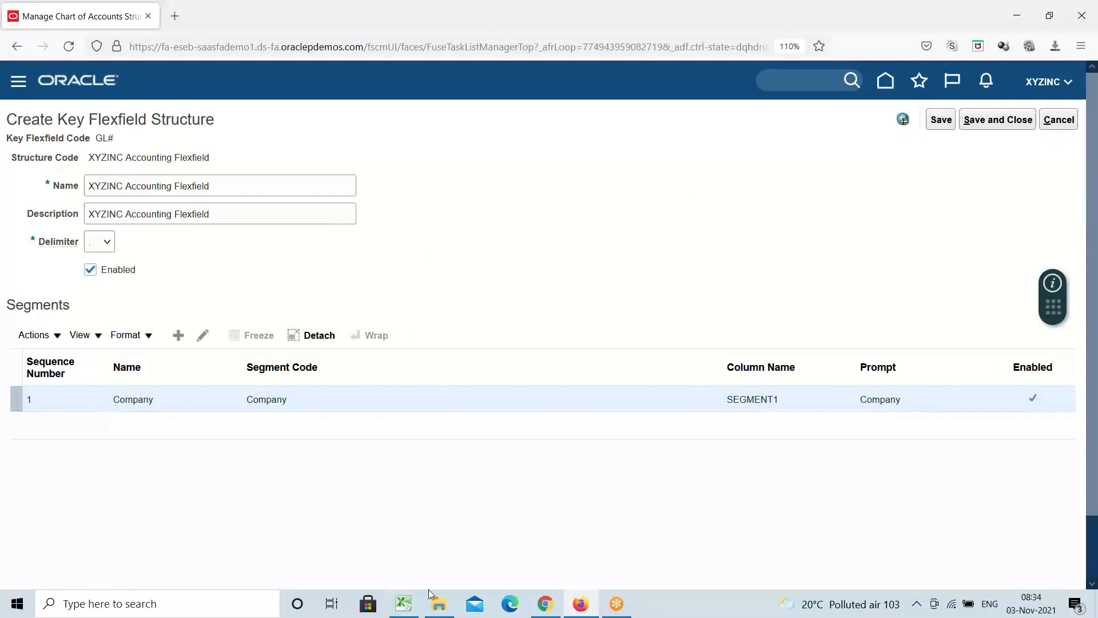
left_click(403, 603)
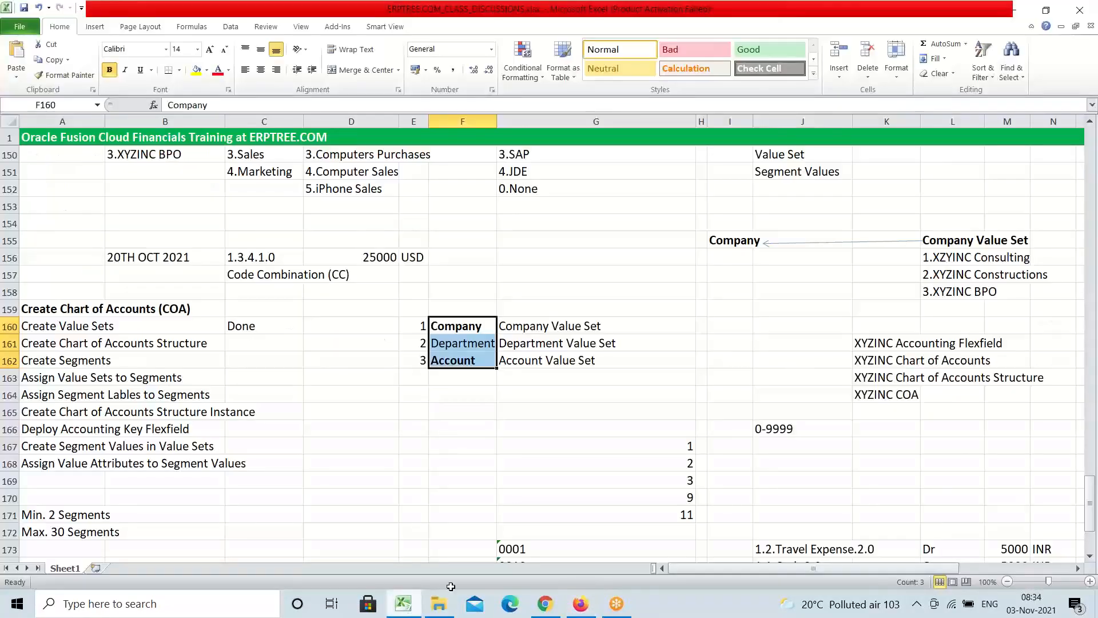
left_click(467, 343)
left_click(445, 365)
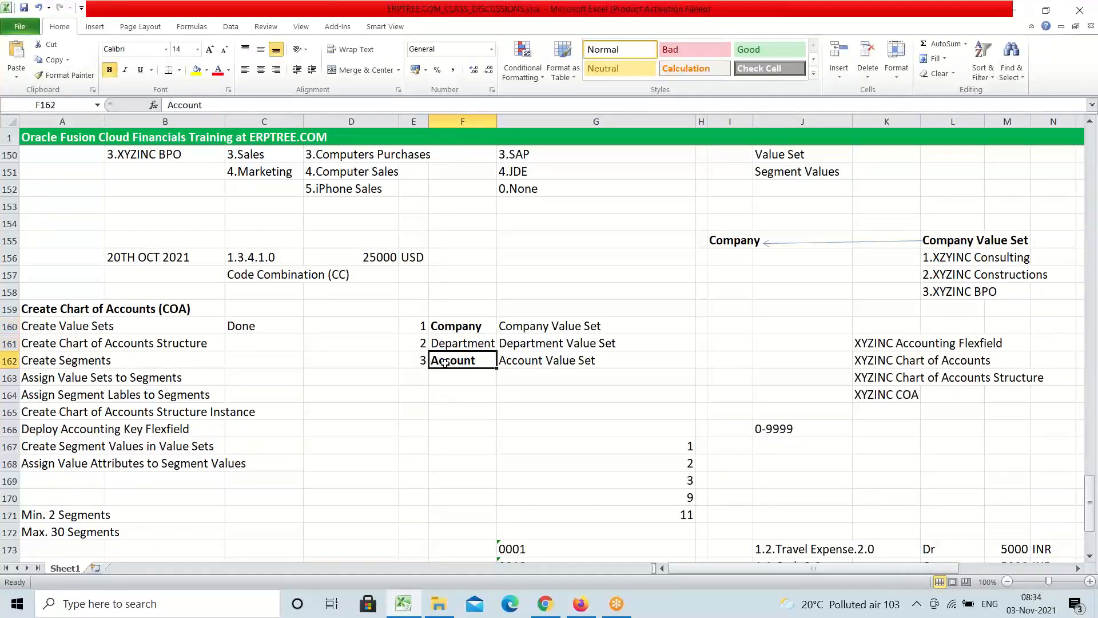
Switch to Oracle in Firefox and create another segment in the XYZINC Accounting Flexfield structure with segment code Department.
left_click(580, 603)
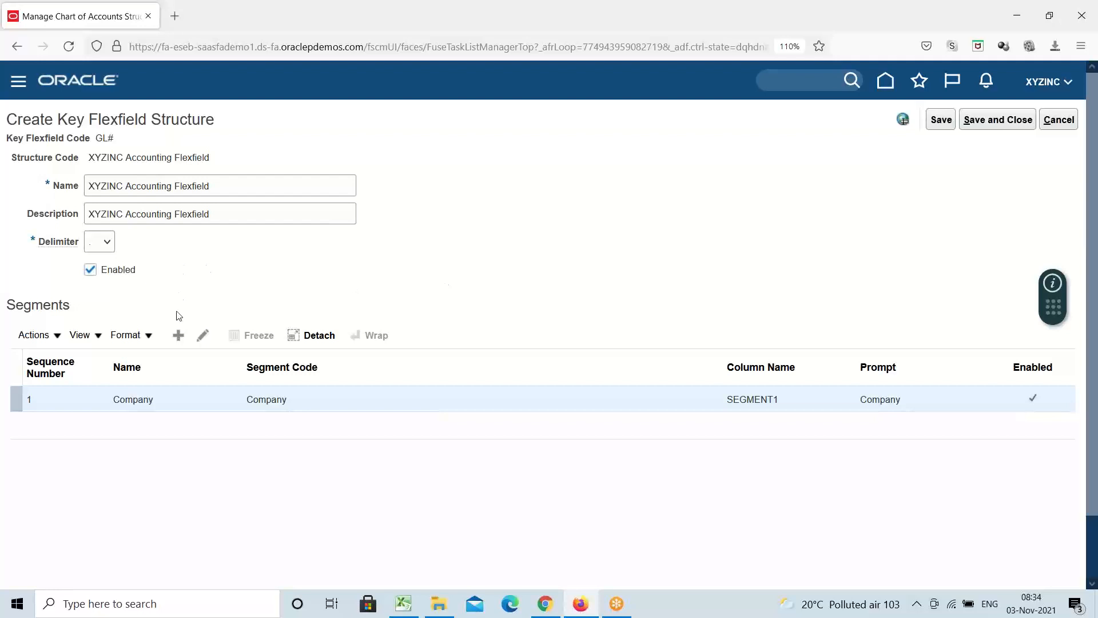
left_click(179, 337)
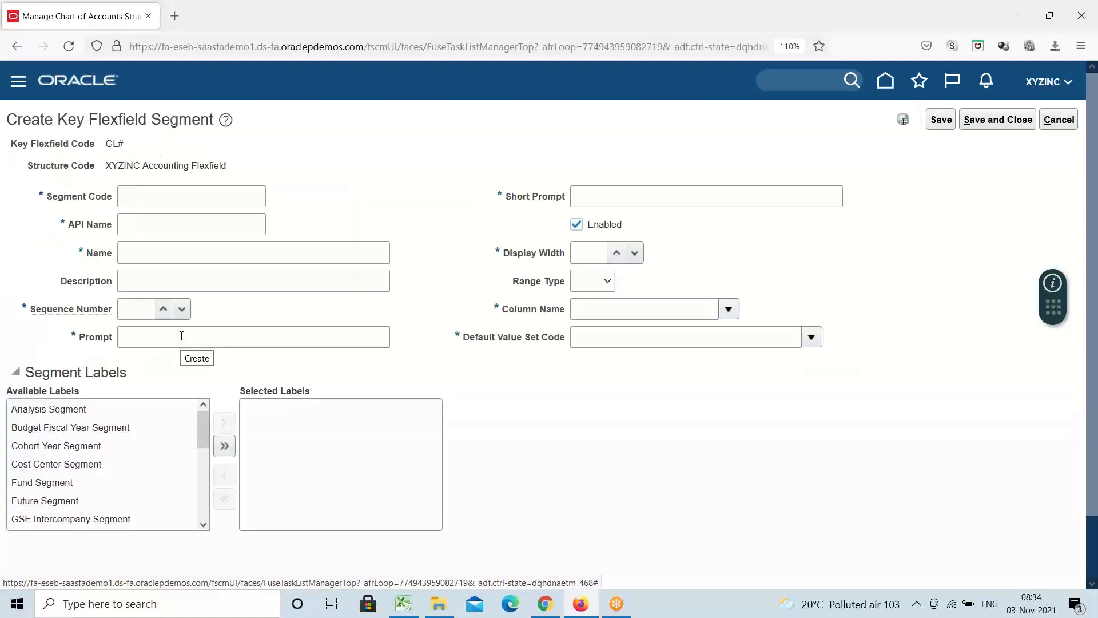
left_click(196, 200)
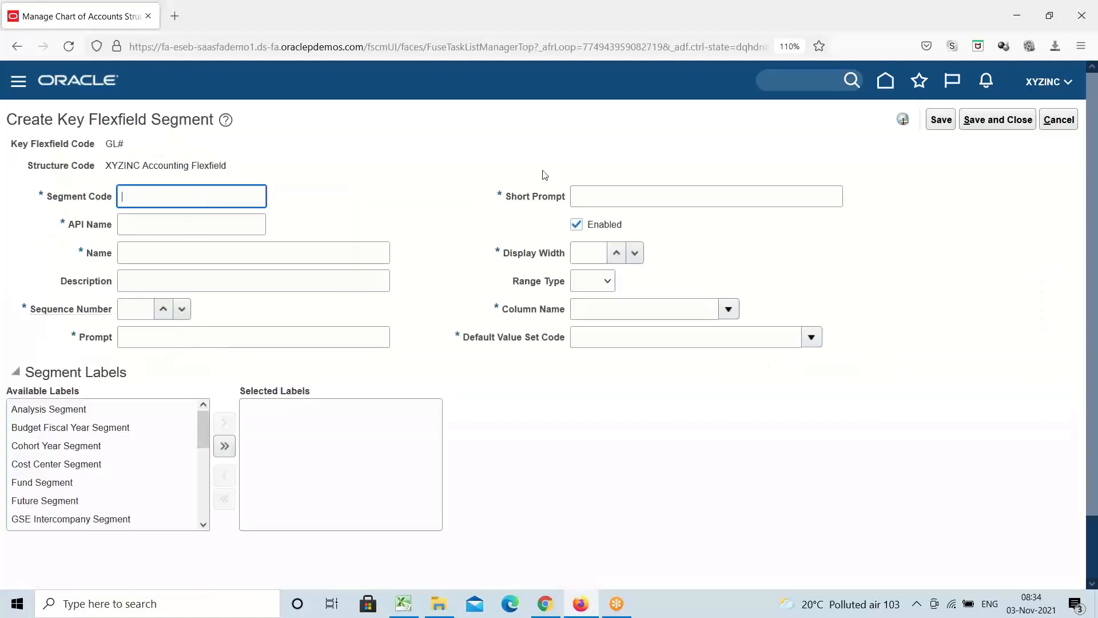
type("d")
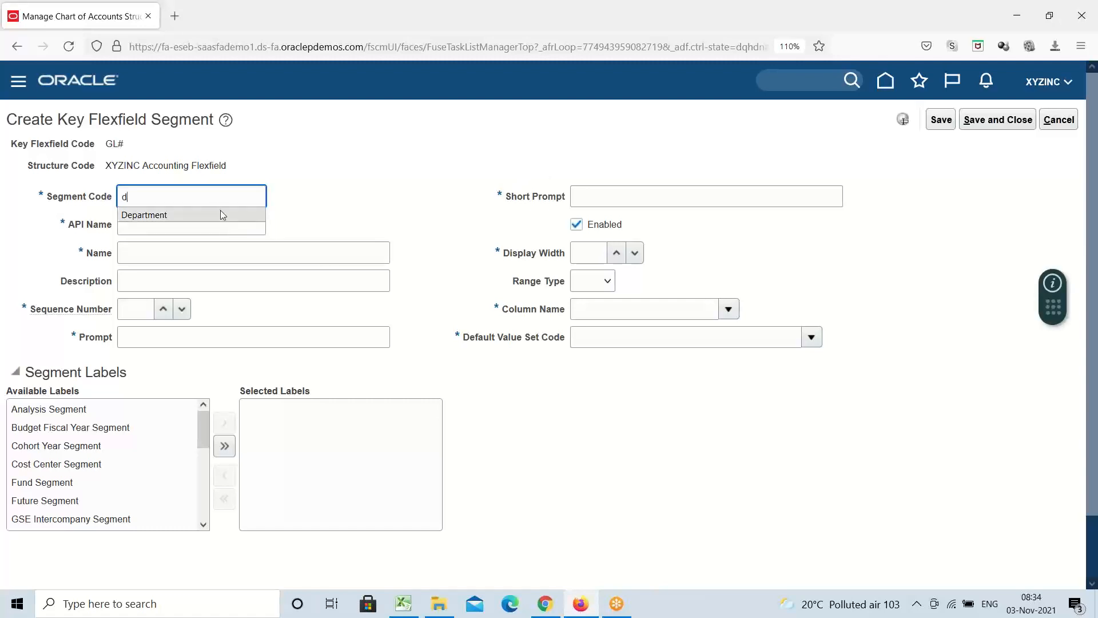
left_click(220, 213)
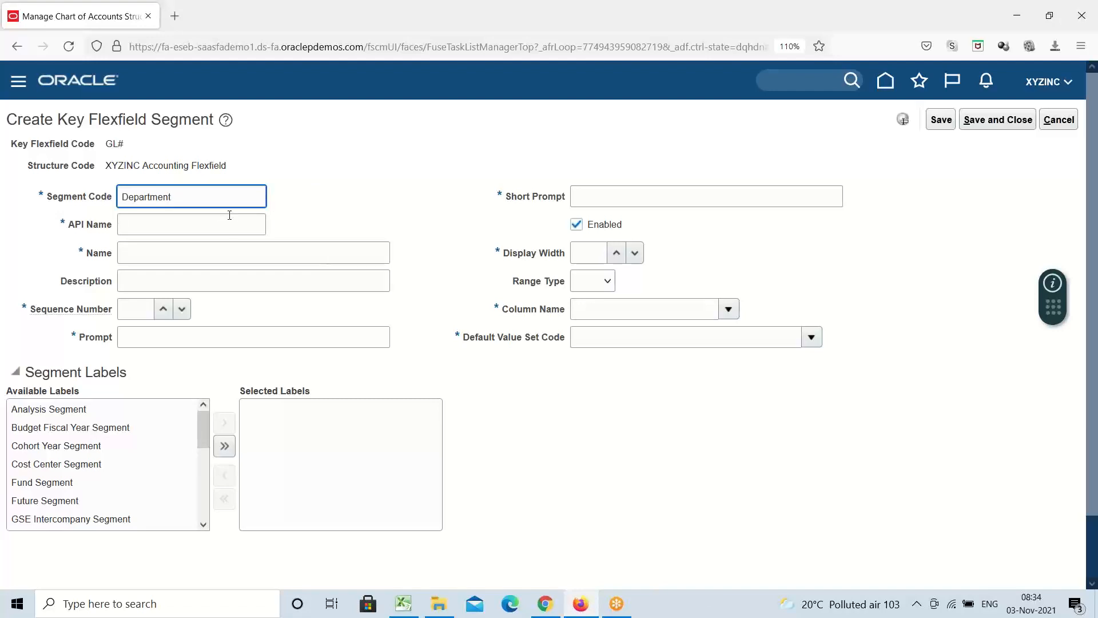
left_click(331, 200)
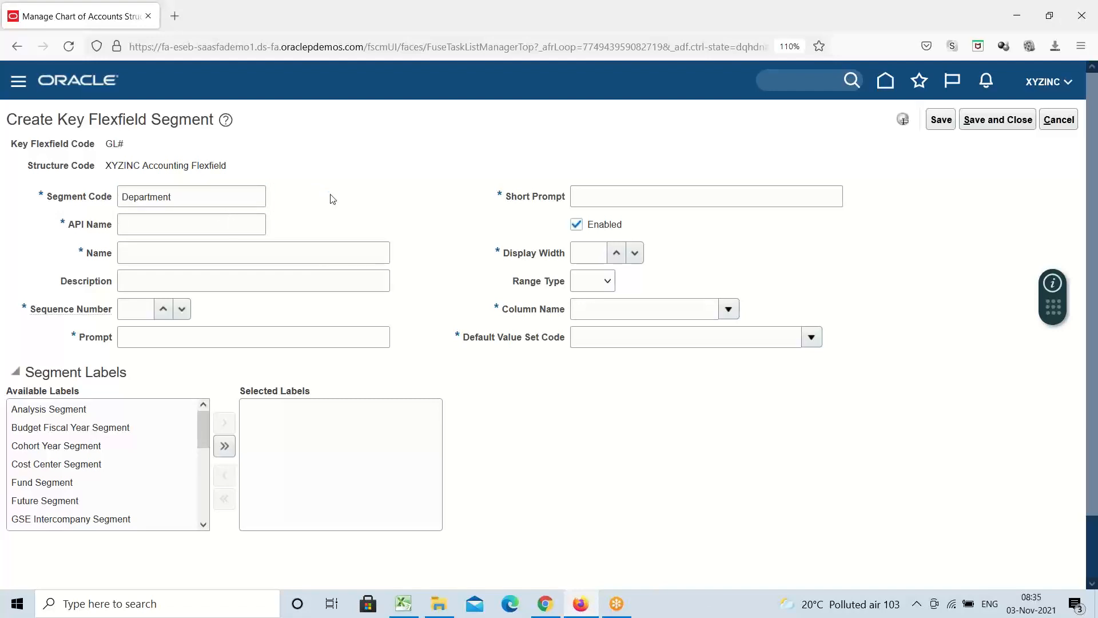
Set both the name and the description of the new segment to Department, reusing the segment code text.
left_click(207, 256)
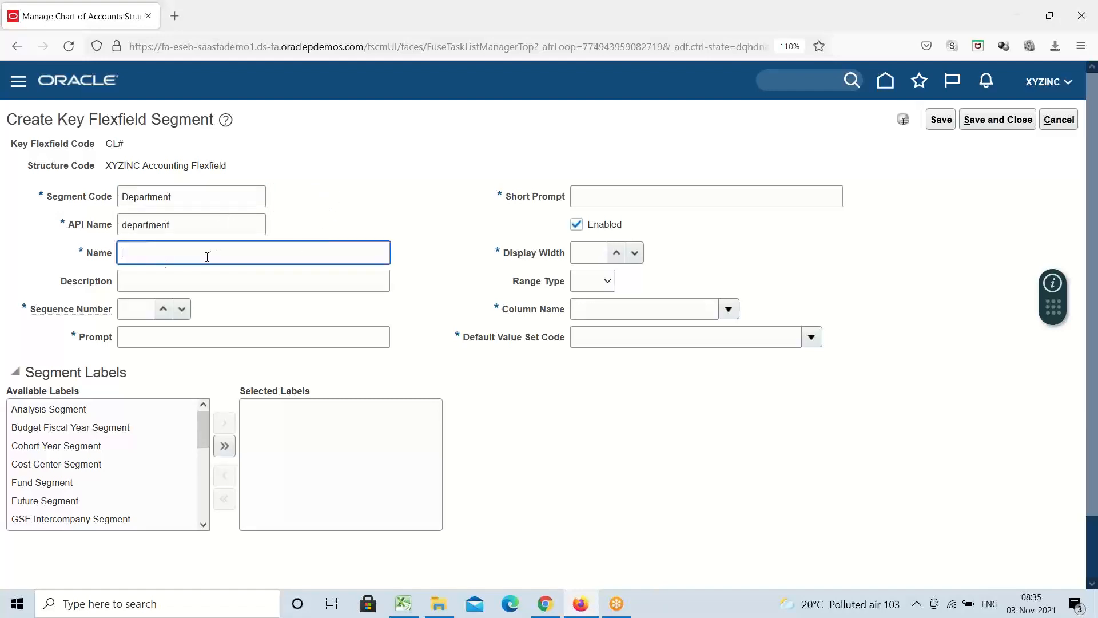
left_click_drag(174, 197, 69, 200)
key("ctrl+c")
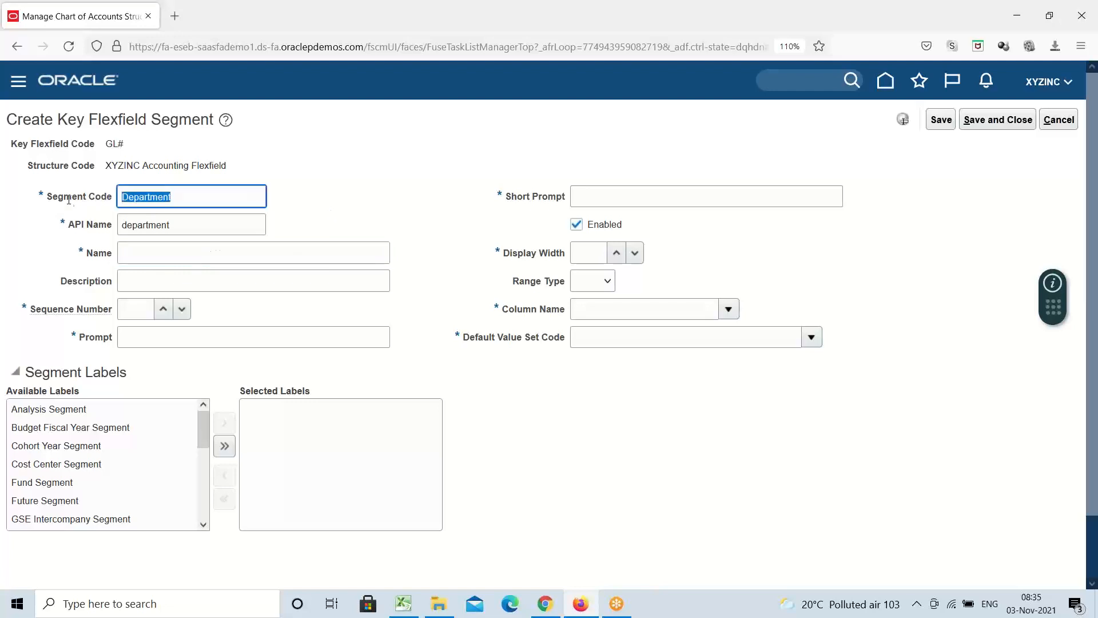
left_click(165, 255)
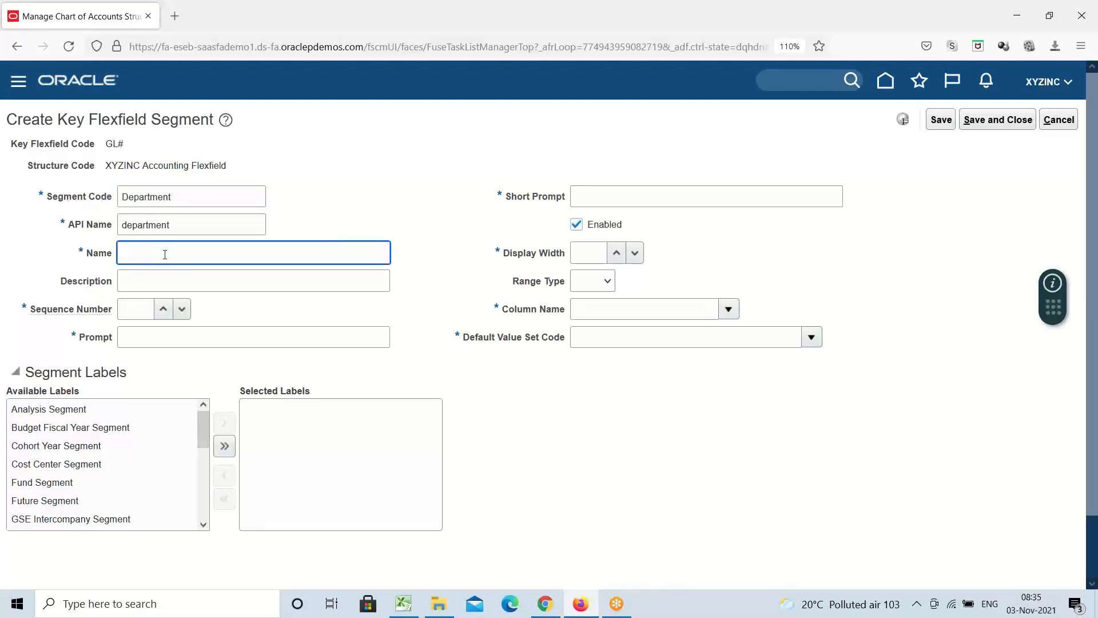
key("ctrl+v")
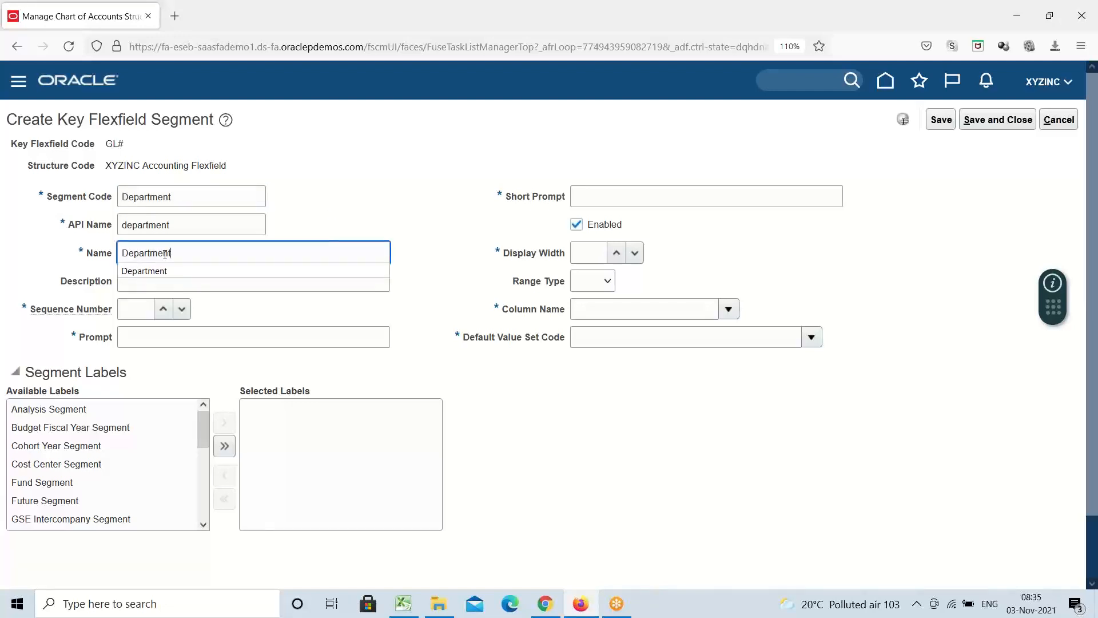
left_click(95, 257)
key("ctrl+c")
left_click(199, 252)
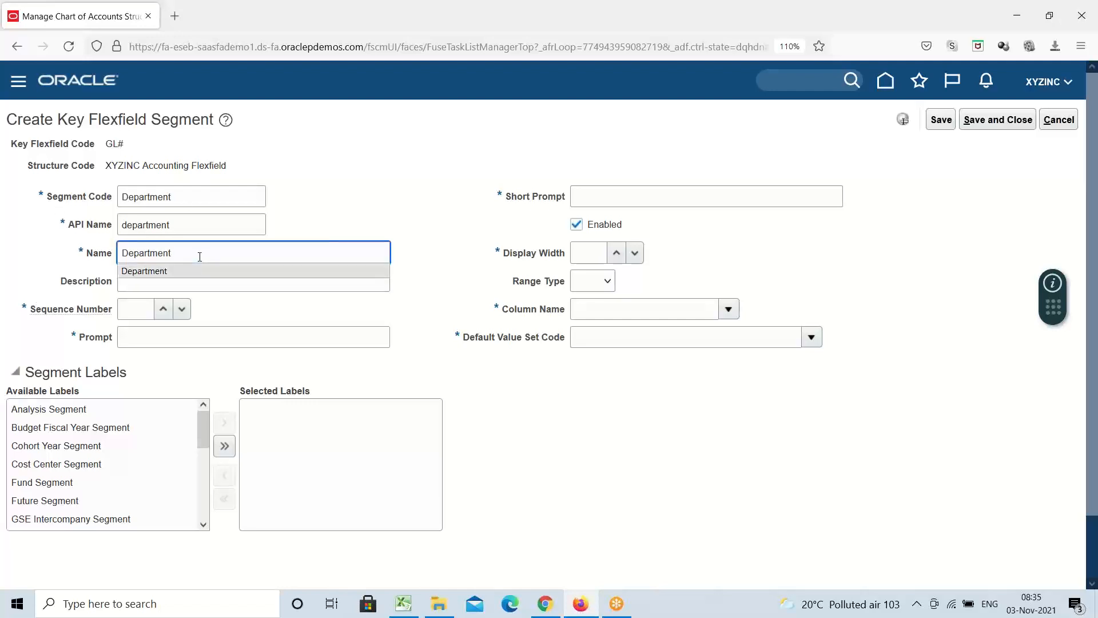
left_click(150, 287)
key("ctrl+v")
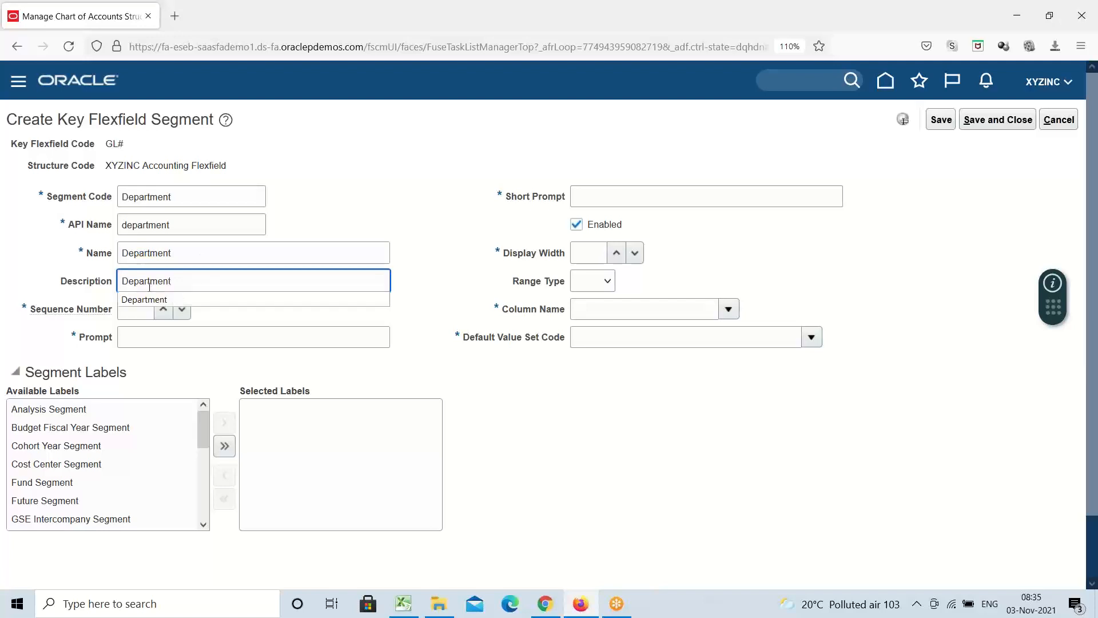
left_click(58, 287)
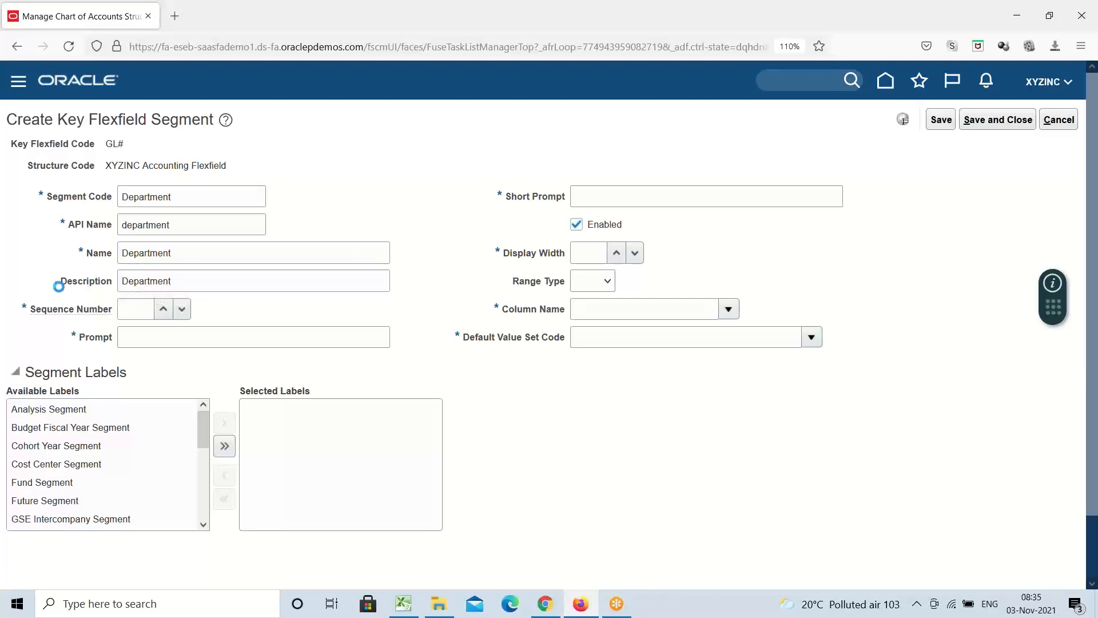
Set the Department segment's sequence number to 2 and enter Department as both its prompt and short prompt.
left_click(163, 301)
left_click(138, 305)
left_click(127, 314)
key("Tab")
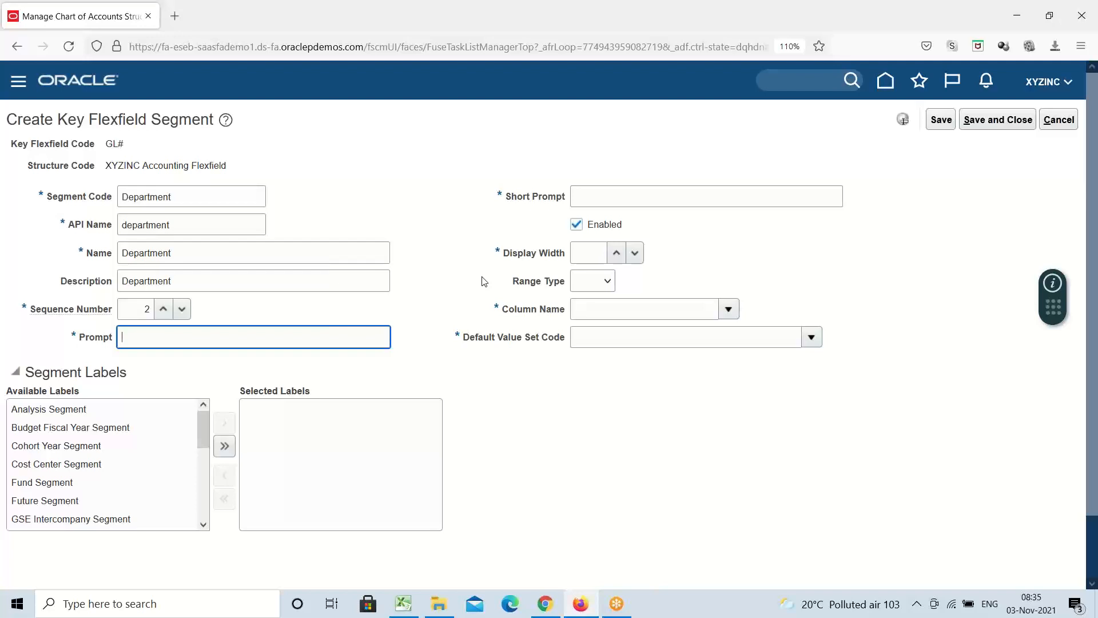
key("ctrl+v")
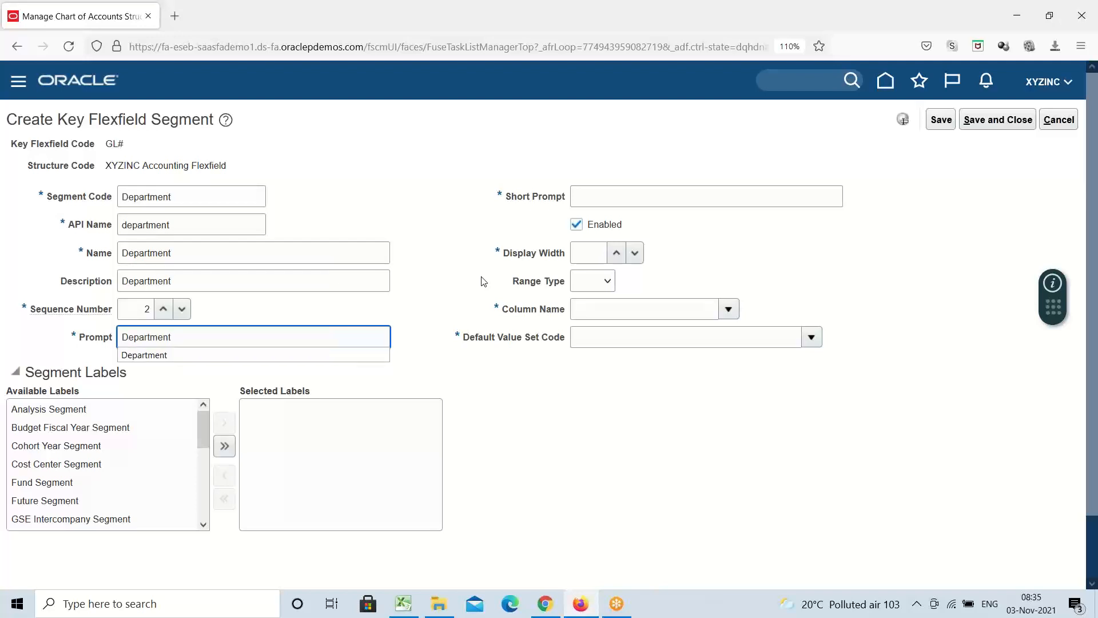
key("Tab")
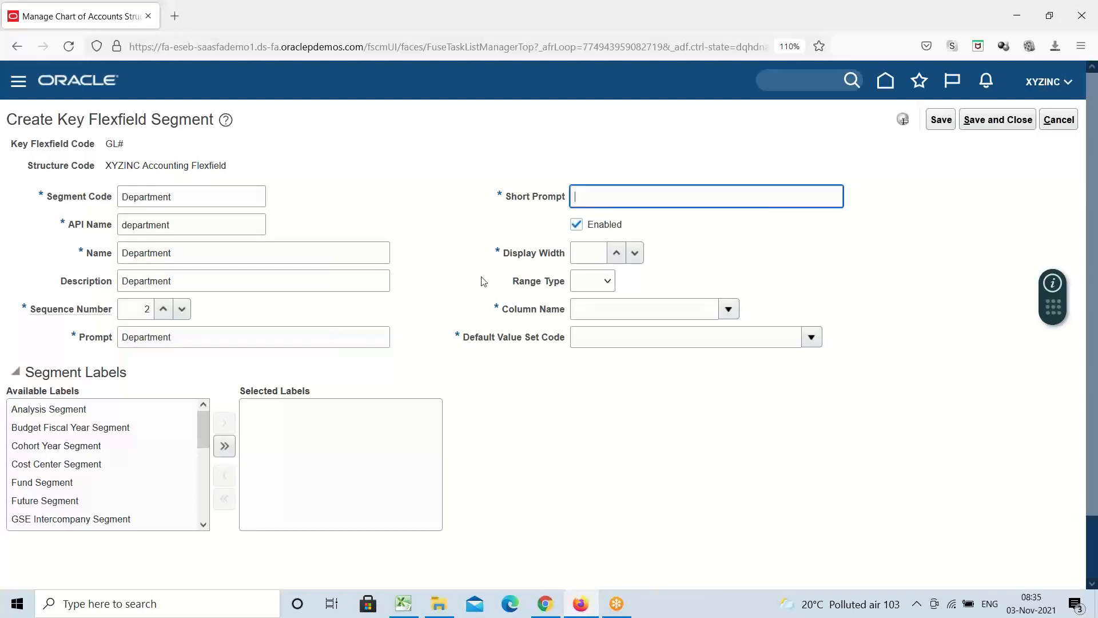
key("ctrl+v")
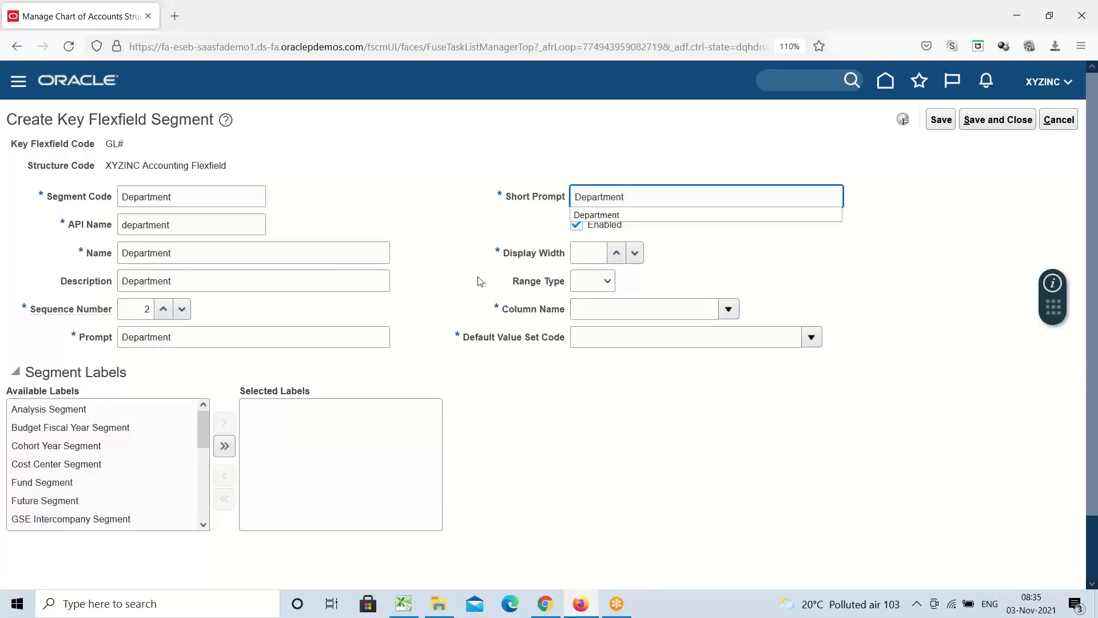
Set the Department segment's display width to 30 and assign it the column name SEGMENT2.
left_click(582, 253)
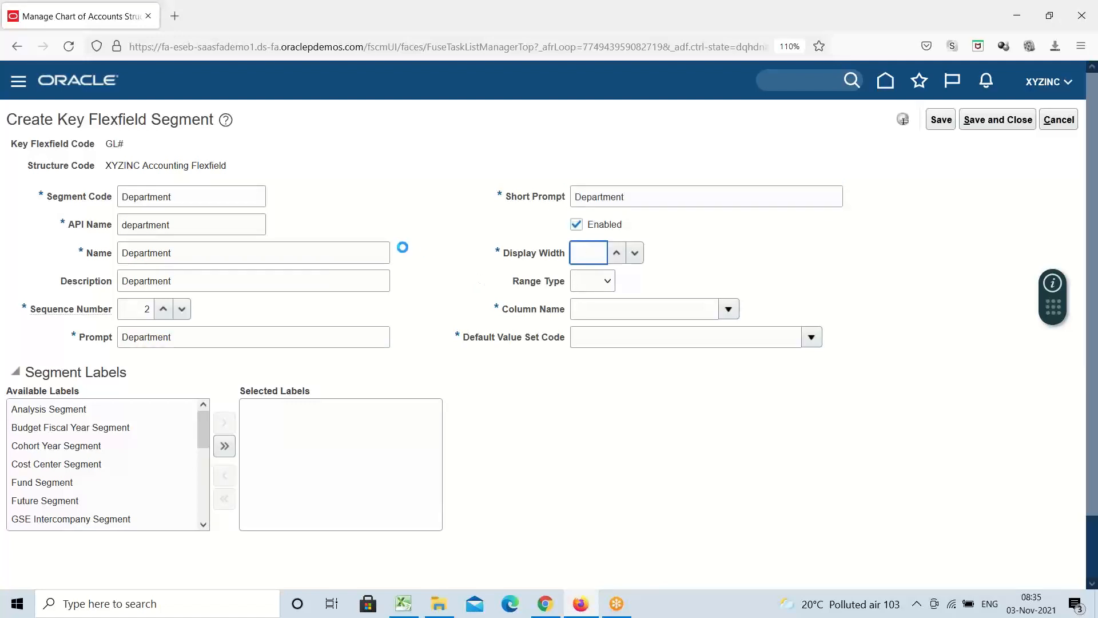
type("30")
left_click(728, 311)
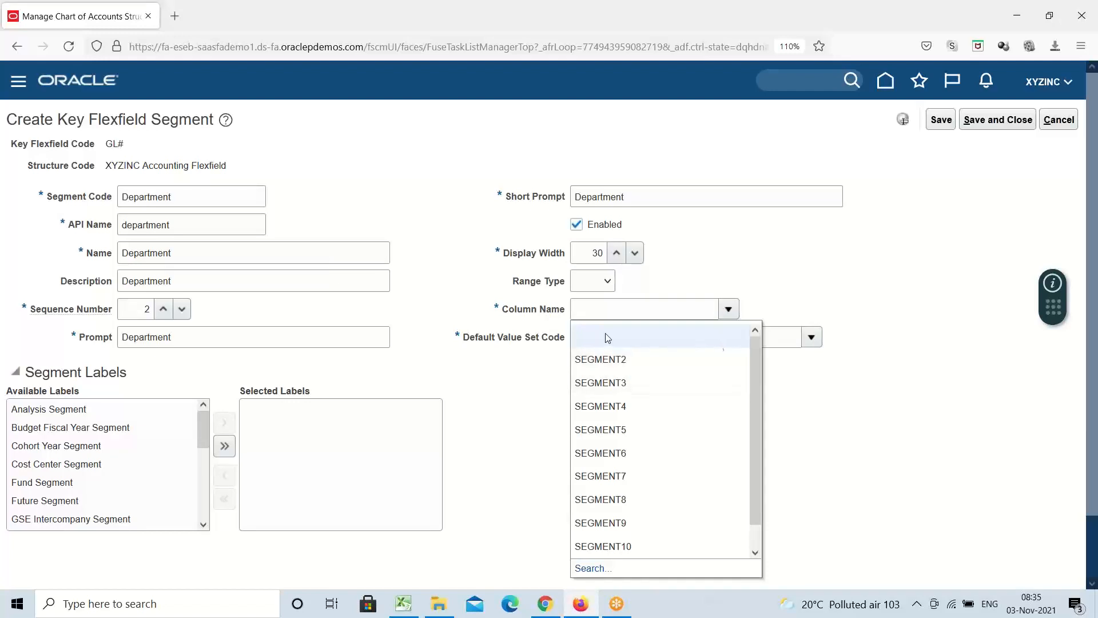
left_click(628, 358)
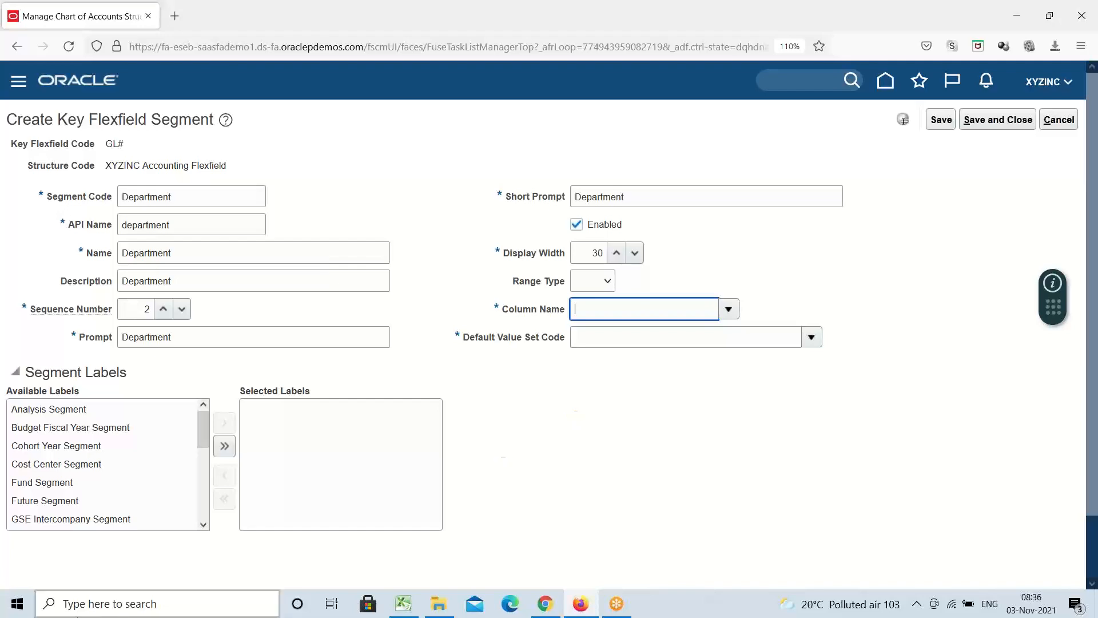
Consult the chart of accounts steps in the Excel notes, then return to Oracle in Firefox and review the segment's sequence number and code.
left_click(403, 605)
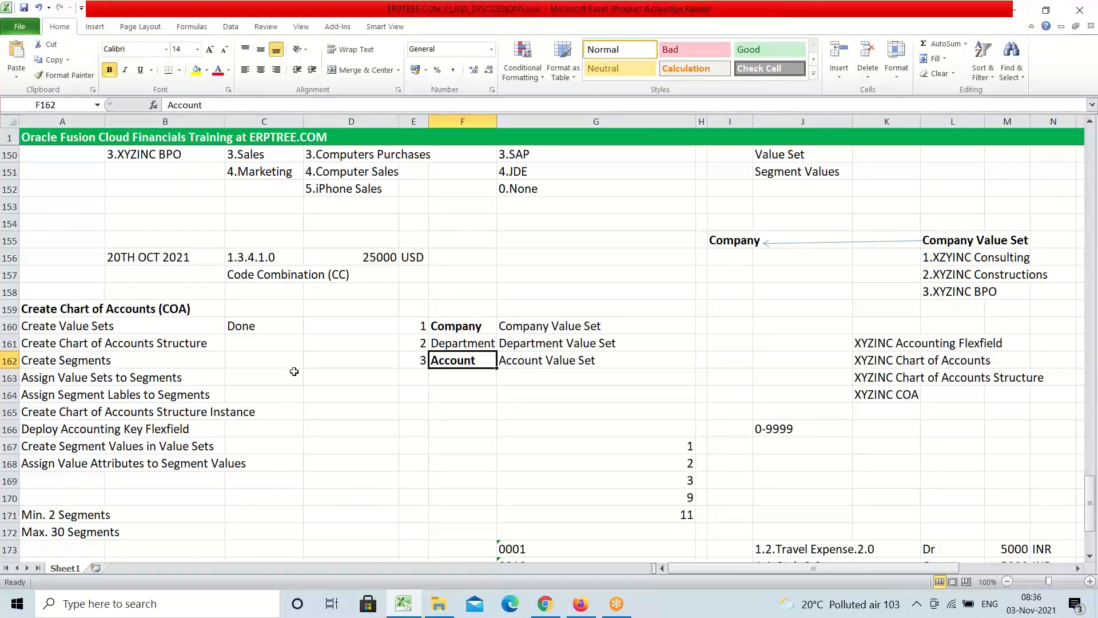
scroll(295, 372, "down", 2)
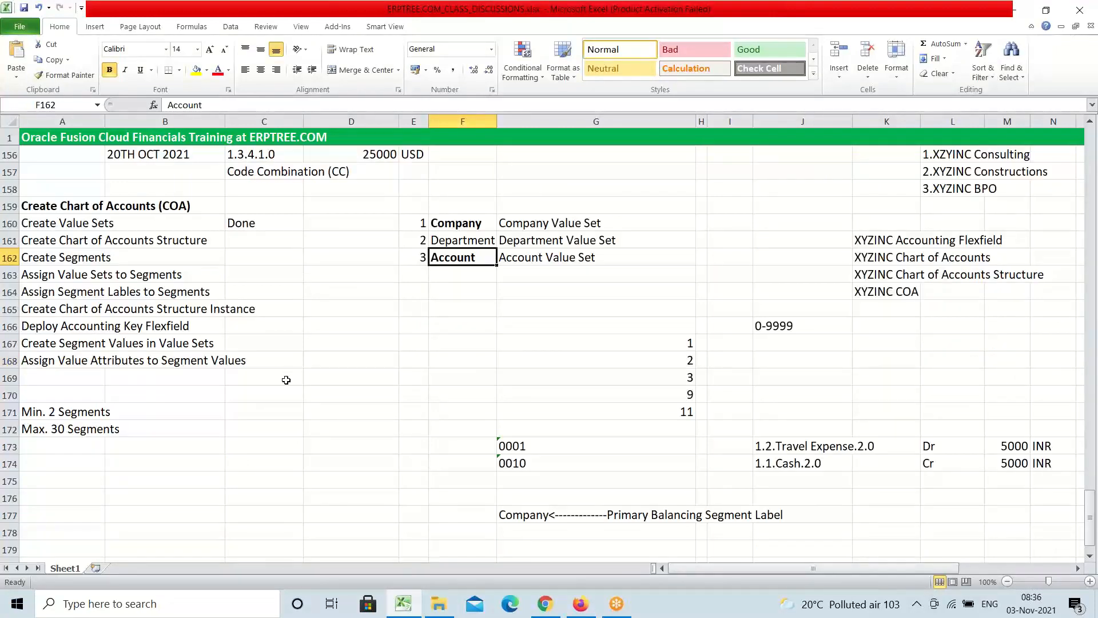
left_click(584, 608)
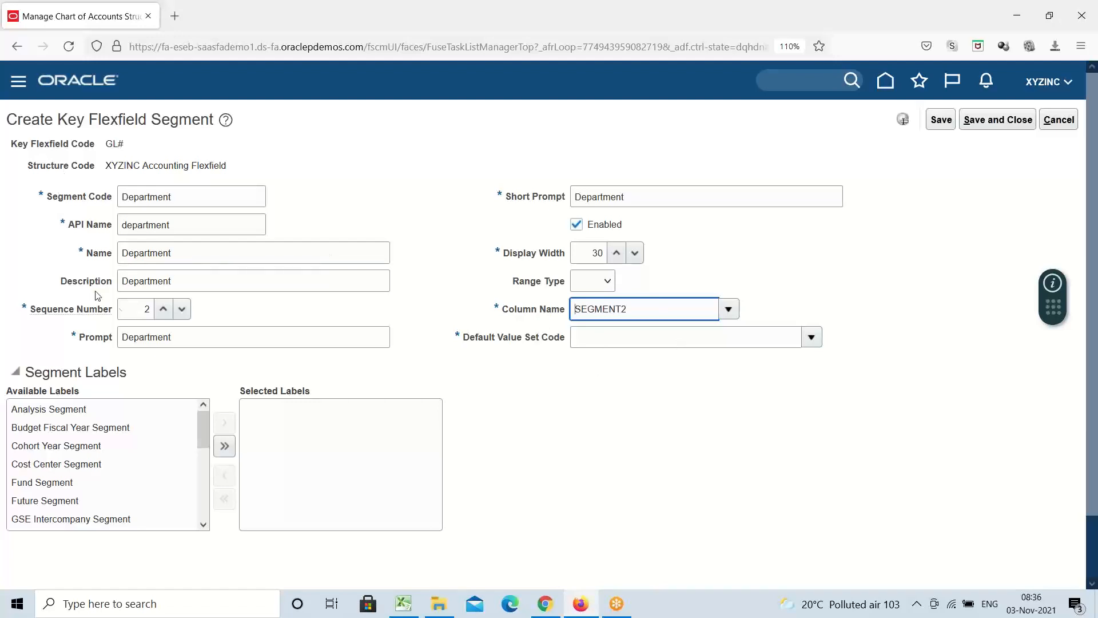
left_click(120, 308)
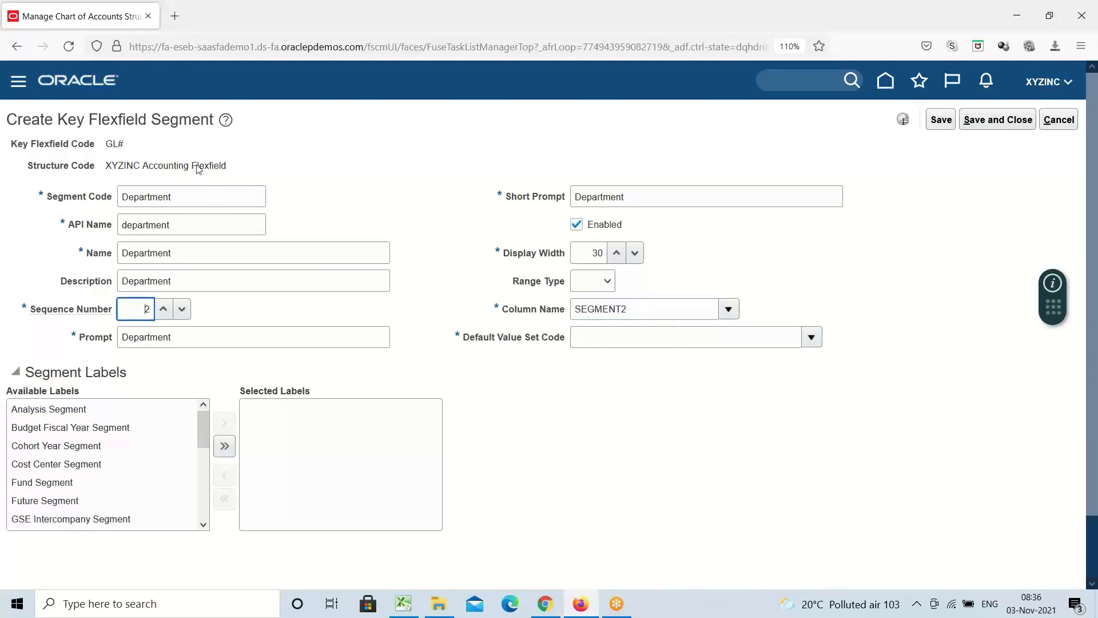
left_click_drag(194, 203, 10, 222)
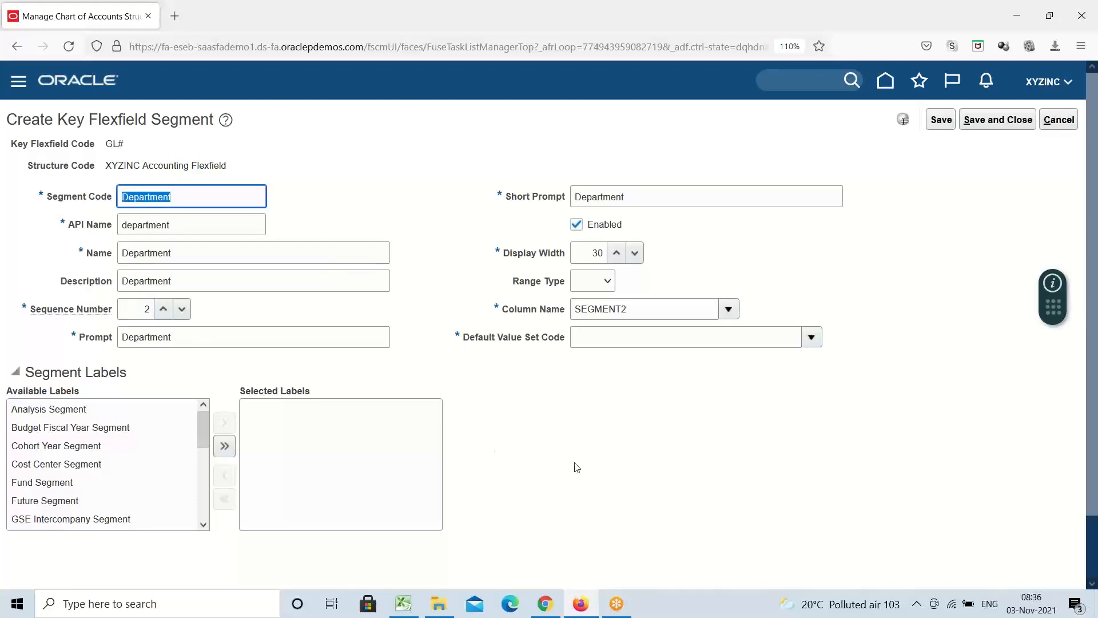
Search the value sets for XYZINC Dep and assign XYZINC Department as the segment's default value set code.
left_click(812, 338)
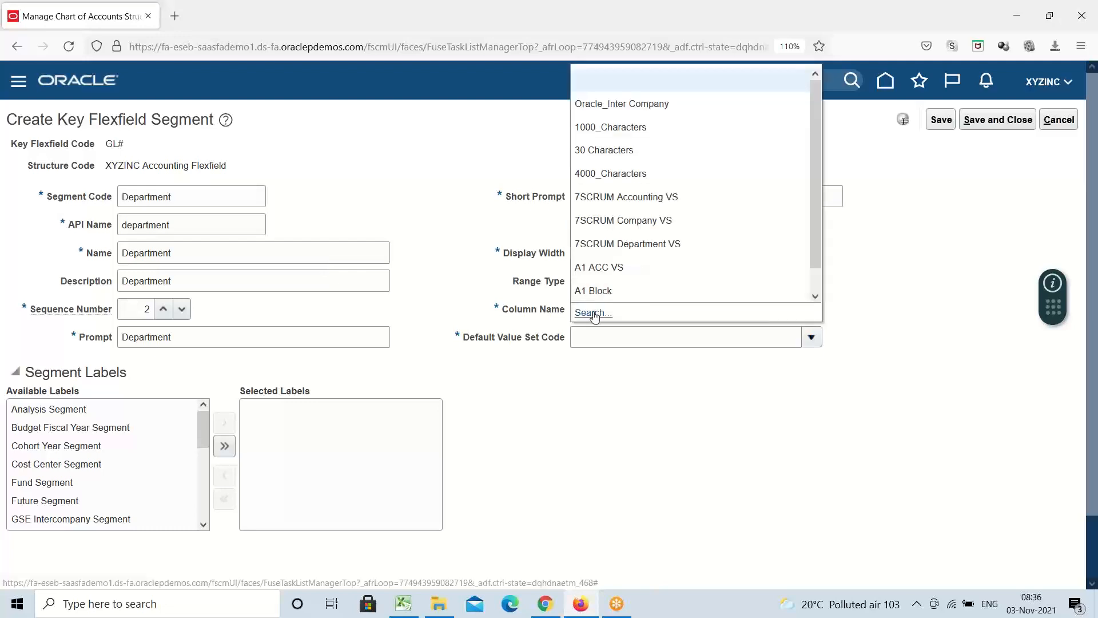
left_click(593, 313)
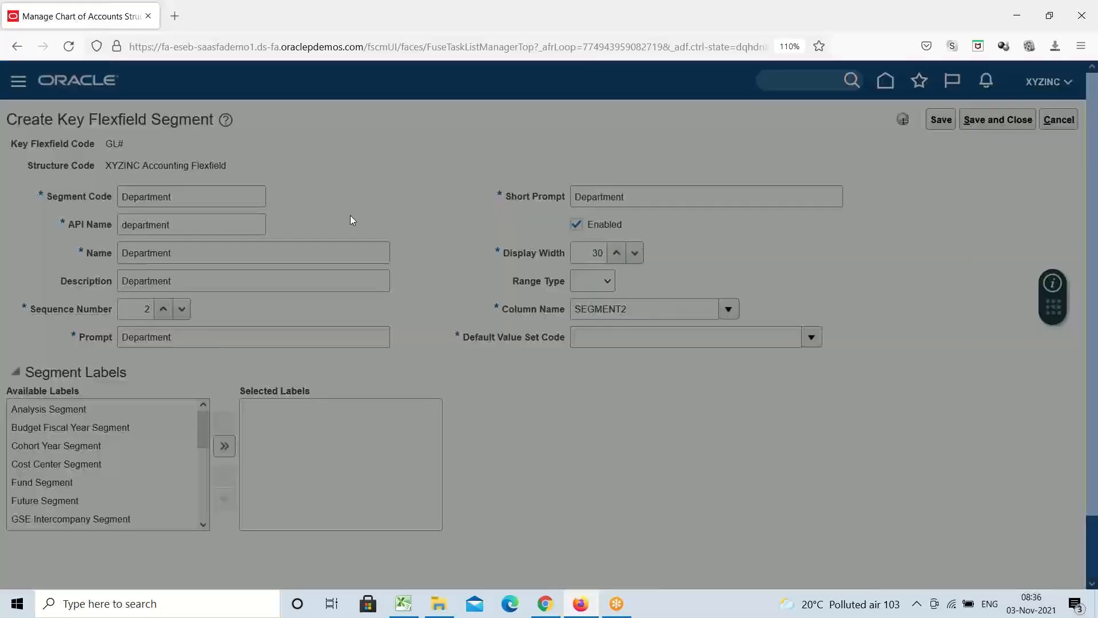
left_click(352, 238)
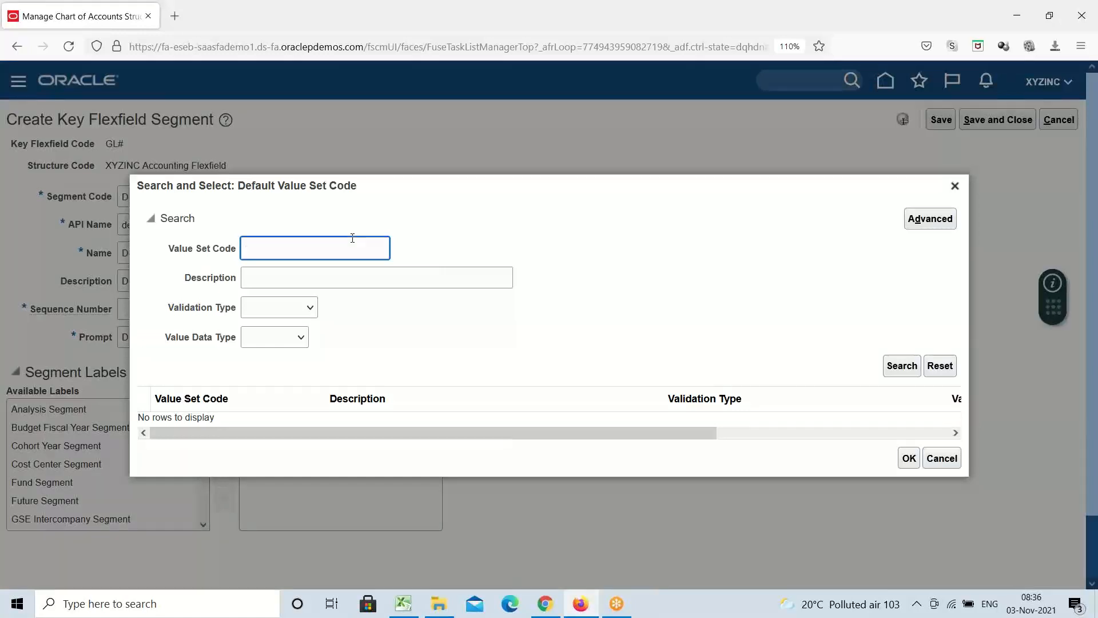
type("x")
key("BackSpace")
type("XYZINC")
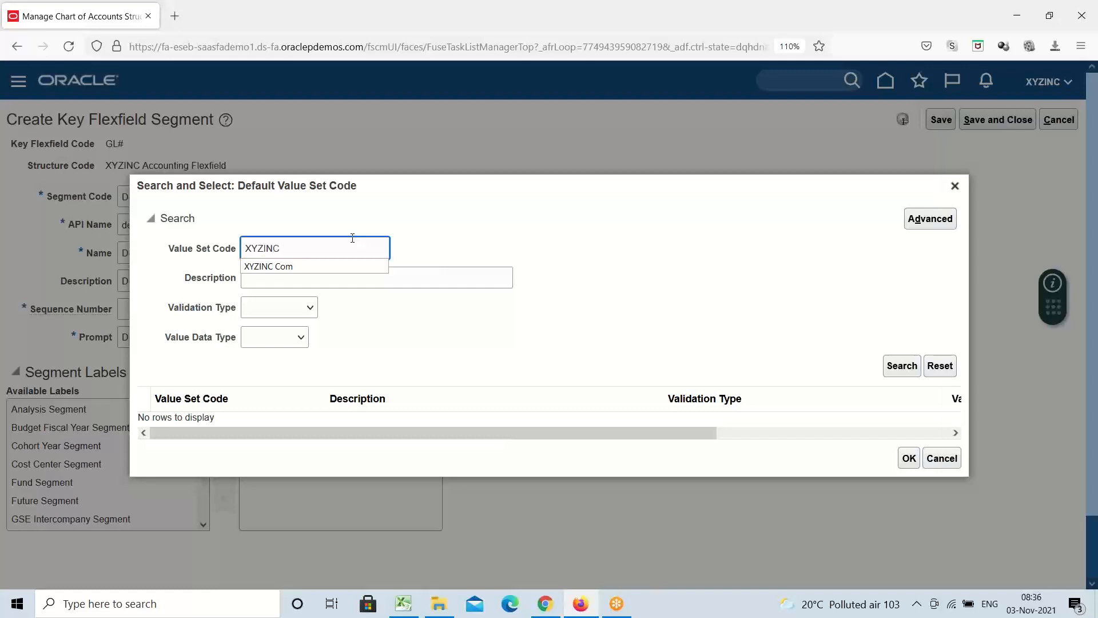
type(" Dep")
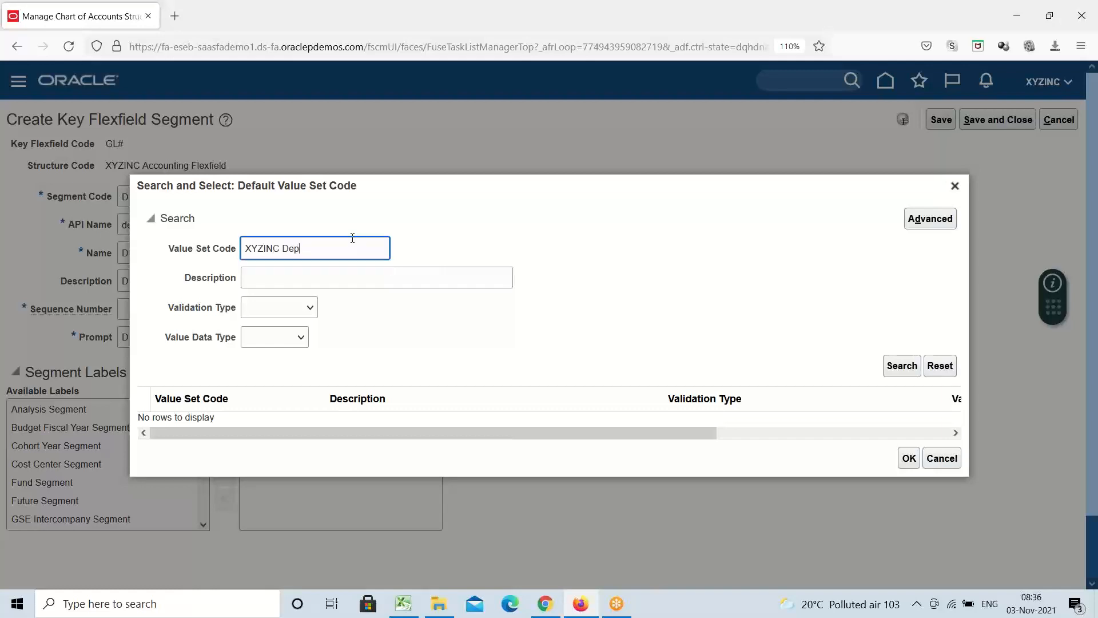
left_click(907, 372)
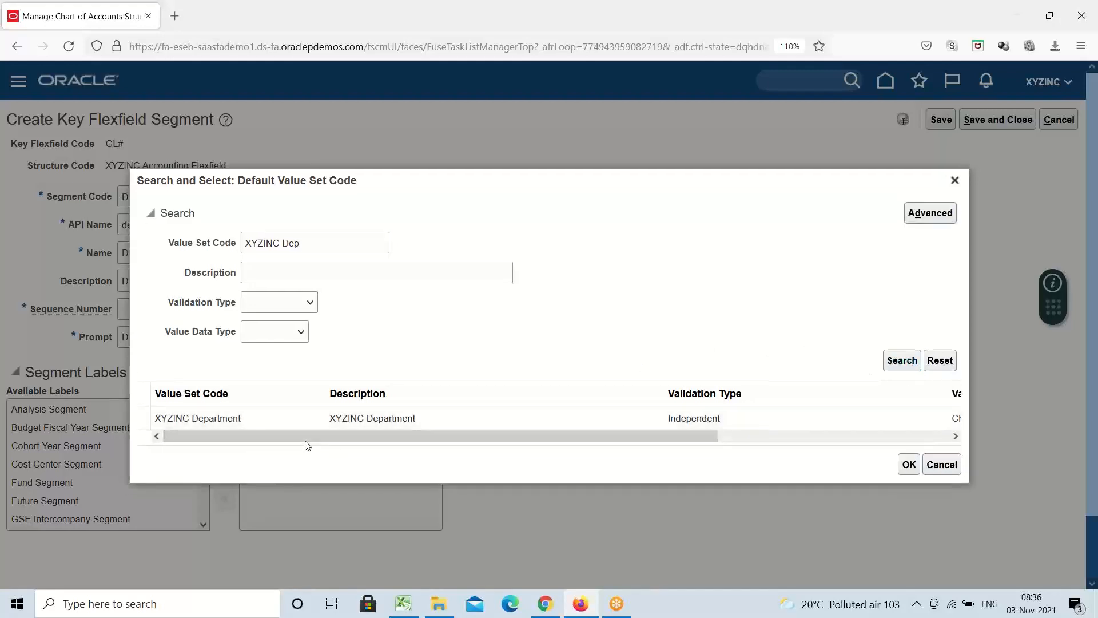
left_click(247, 418)
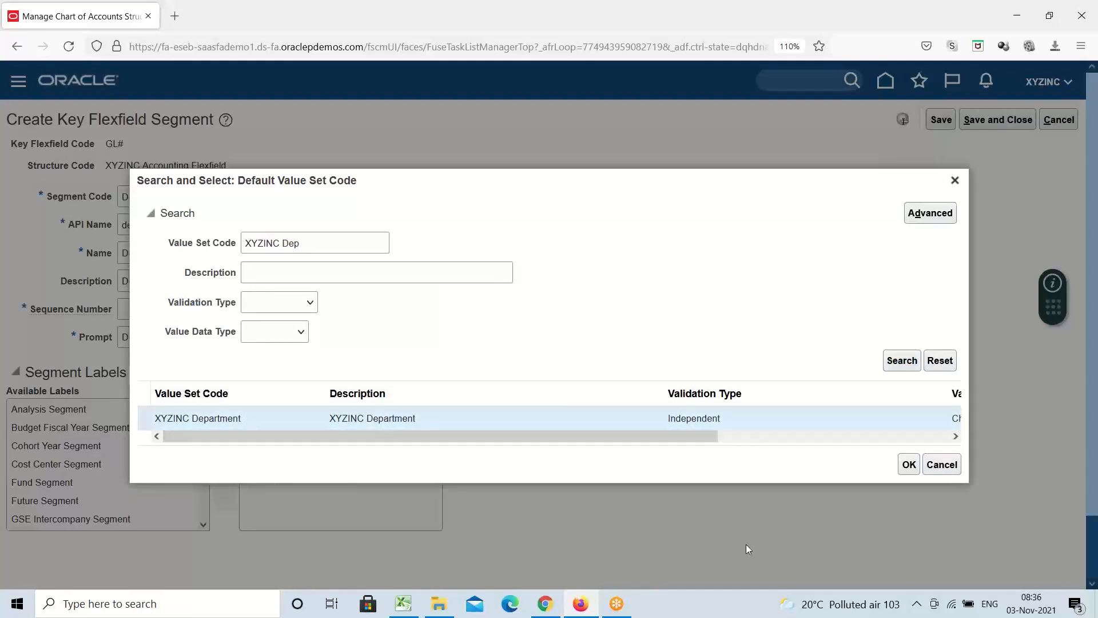
left_click(911, 466)
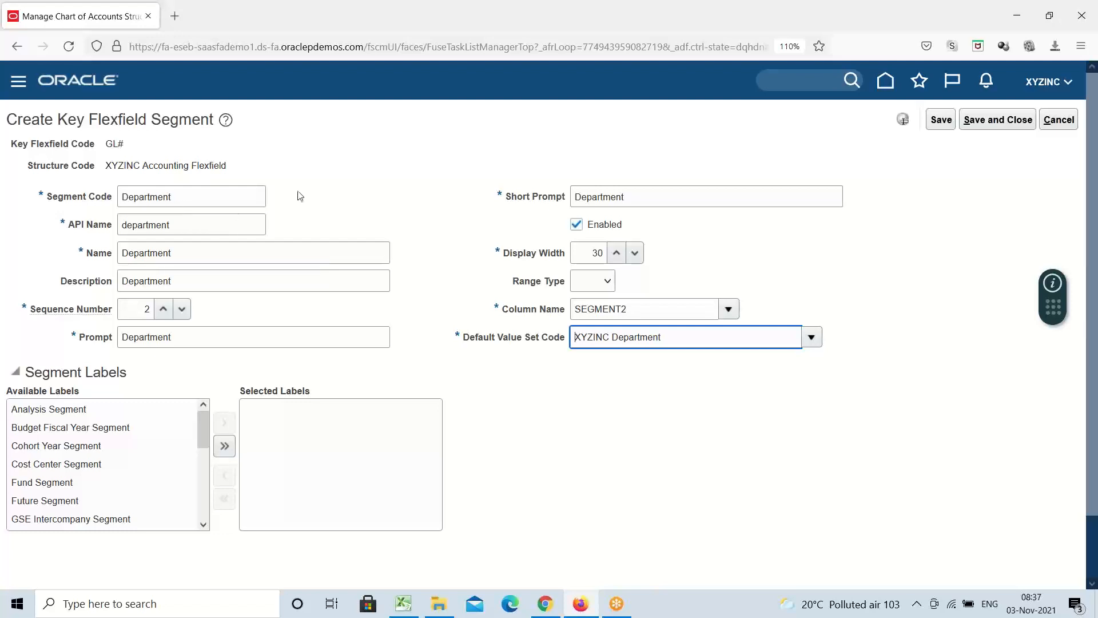
Assign the Cost Center Segment label to the Department segment, then save and close it.
left_click(317, 189)
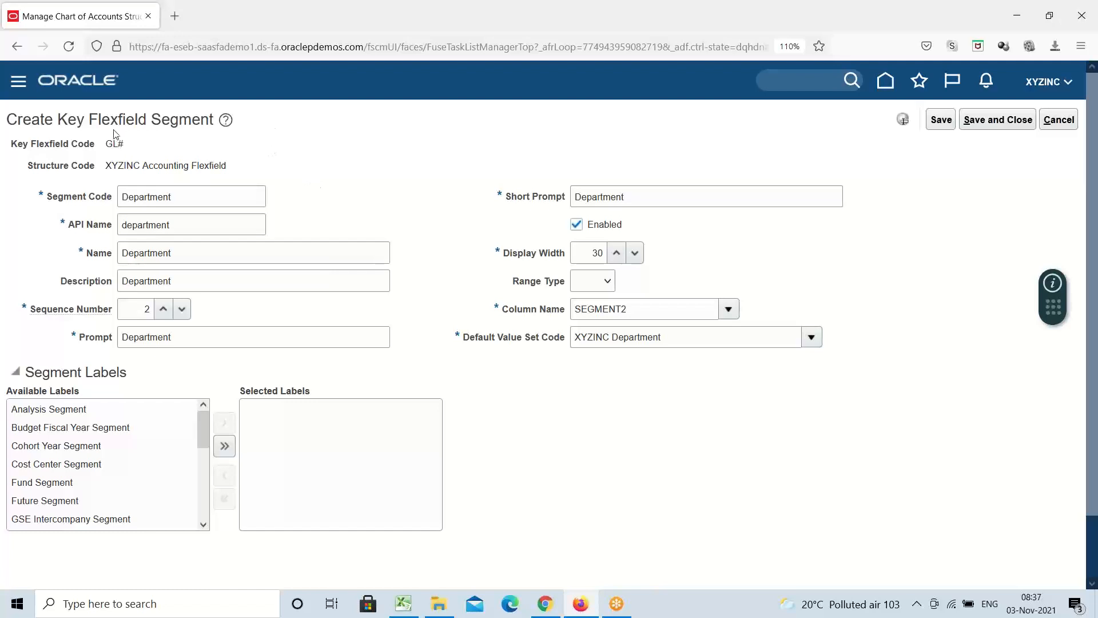
left_click(213, 197)
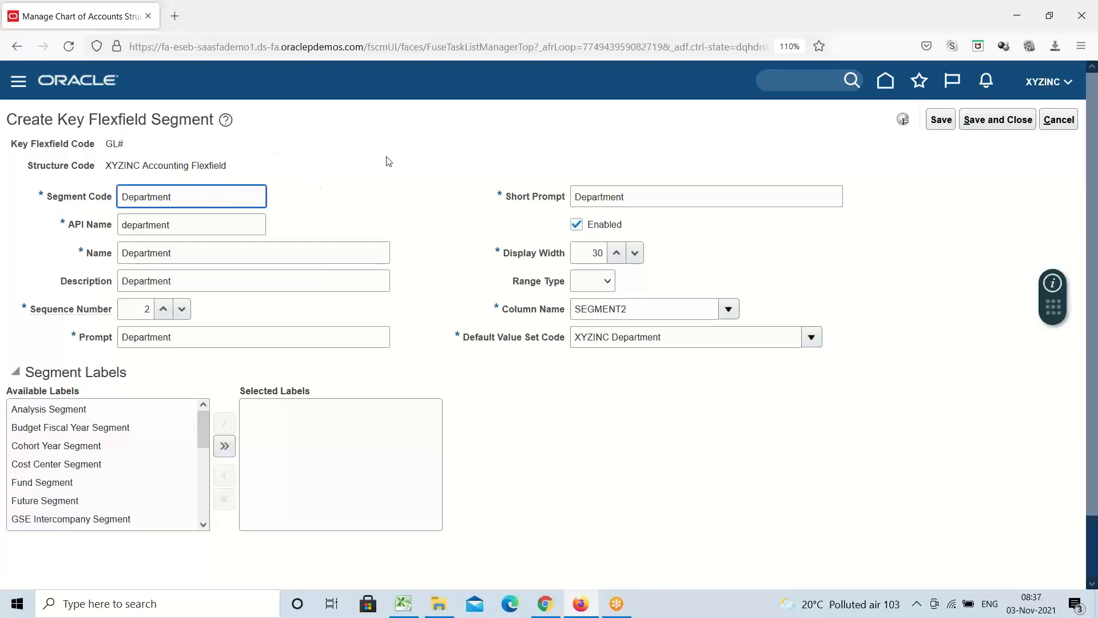
triple_click(70, 374)
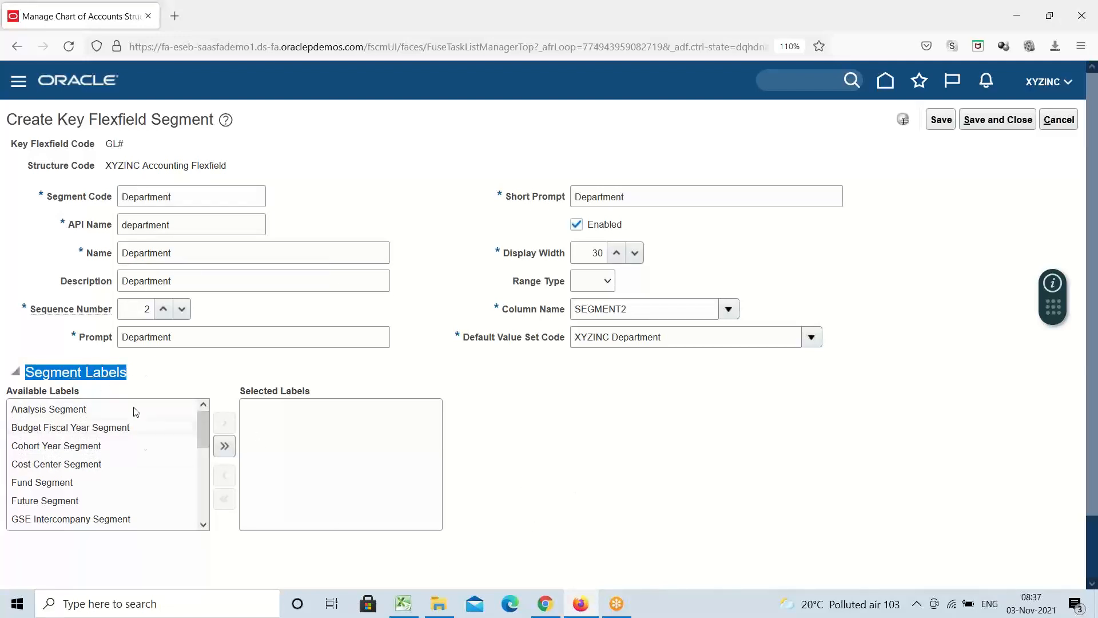
left_click(73, 466)
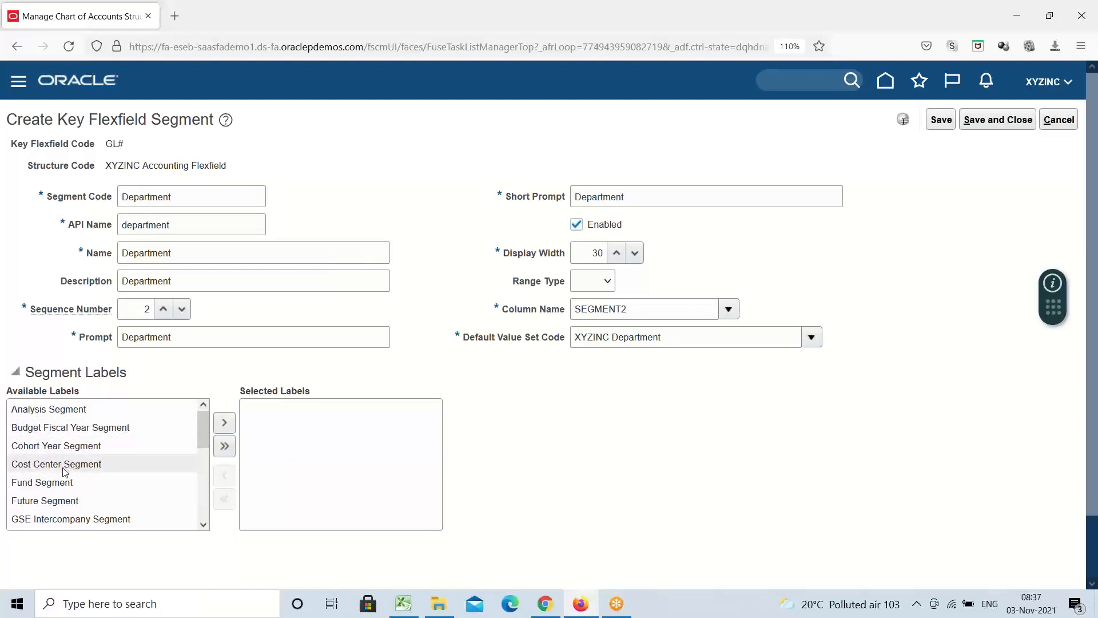
left_click(225, 423)
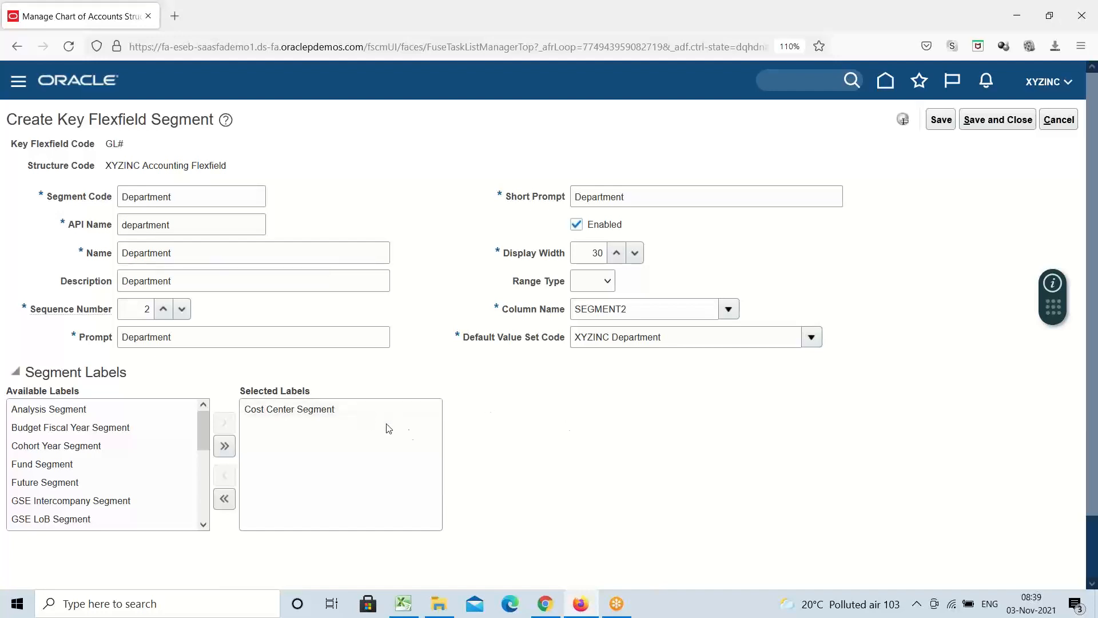
left_click(1010, 121)
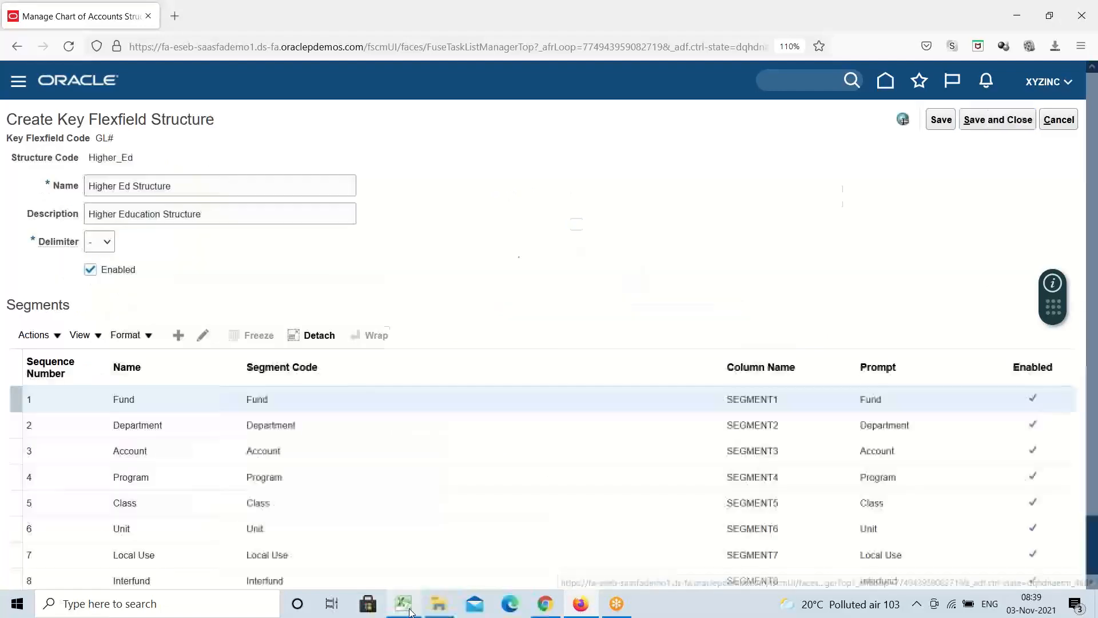
In the Excel notes, enter "Department<---------Cost Center Segment Label" in cell G178 below the Company line and save the workbook.
left_click(407, 608)
scroll(587, 464, "down", 3)
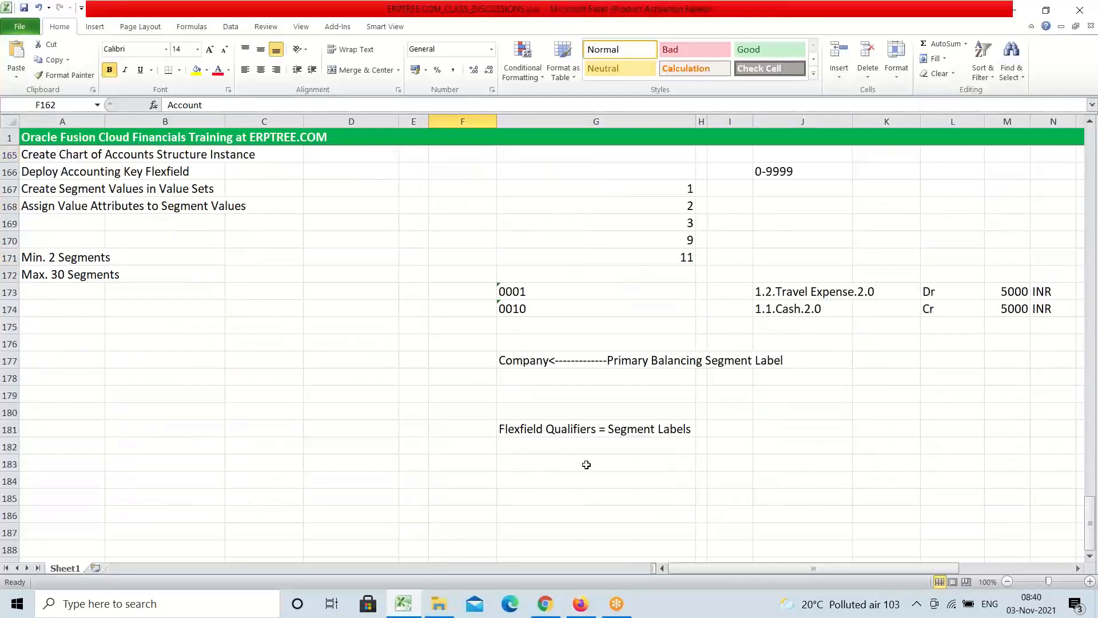
left_click(517, 382)
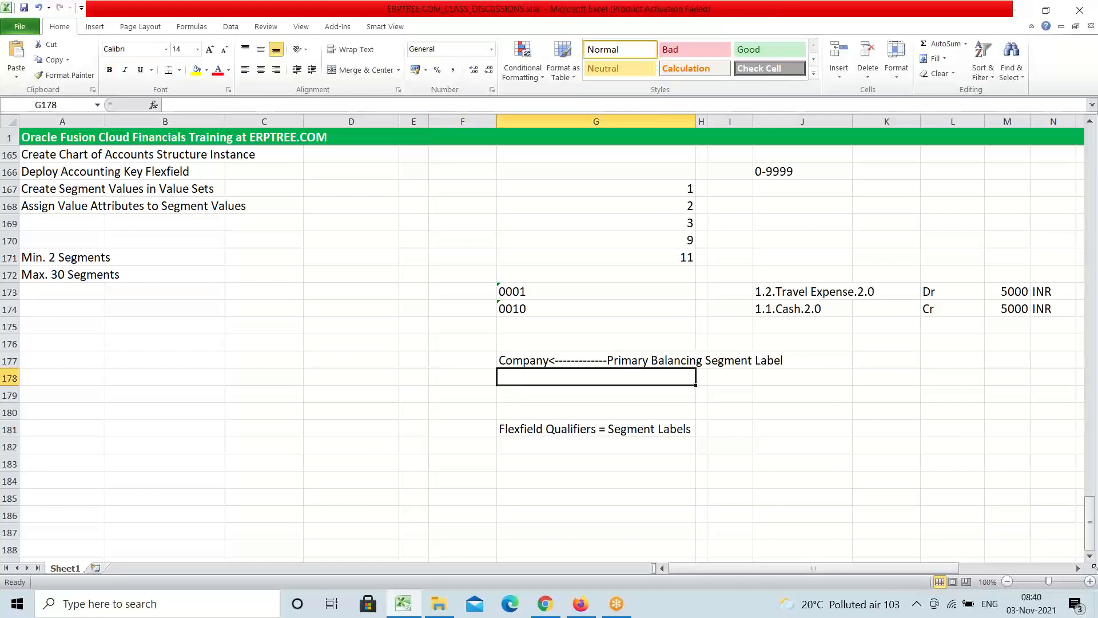
type("Department")
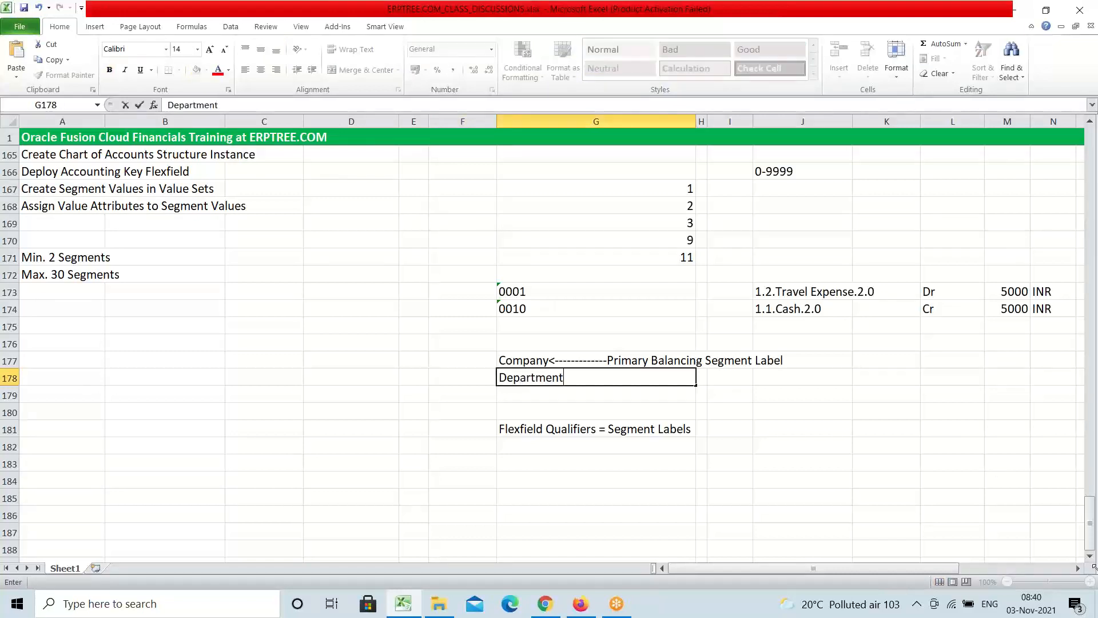
type("<---------Cost Center ")
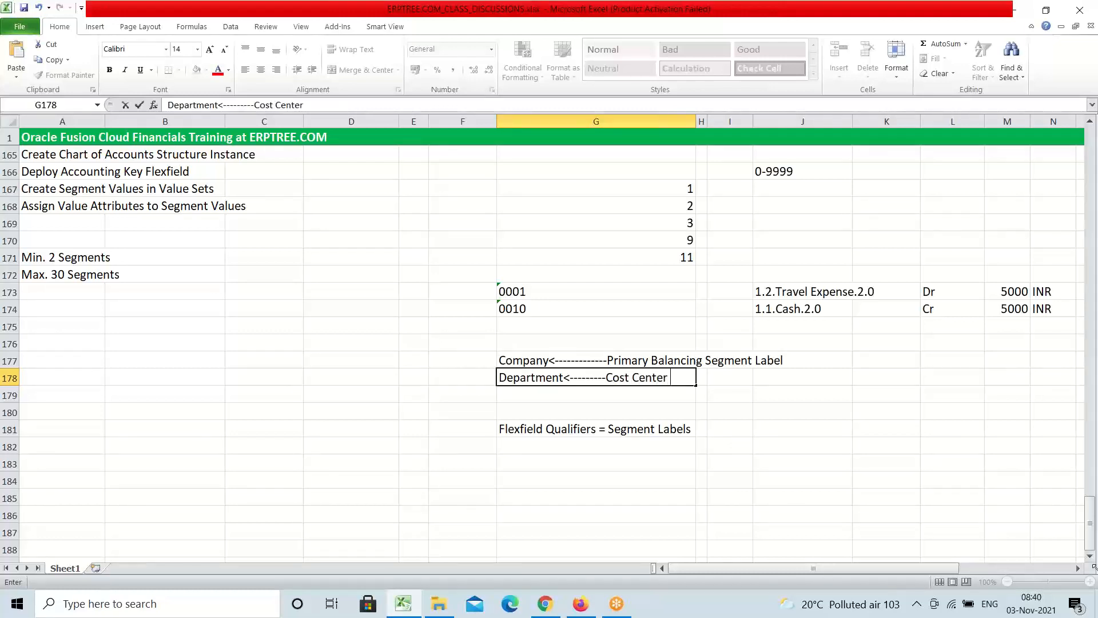
type("Segment")
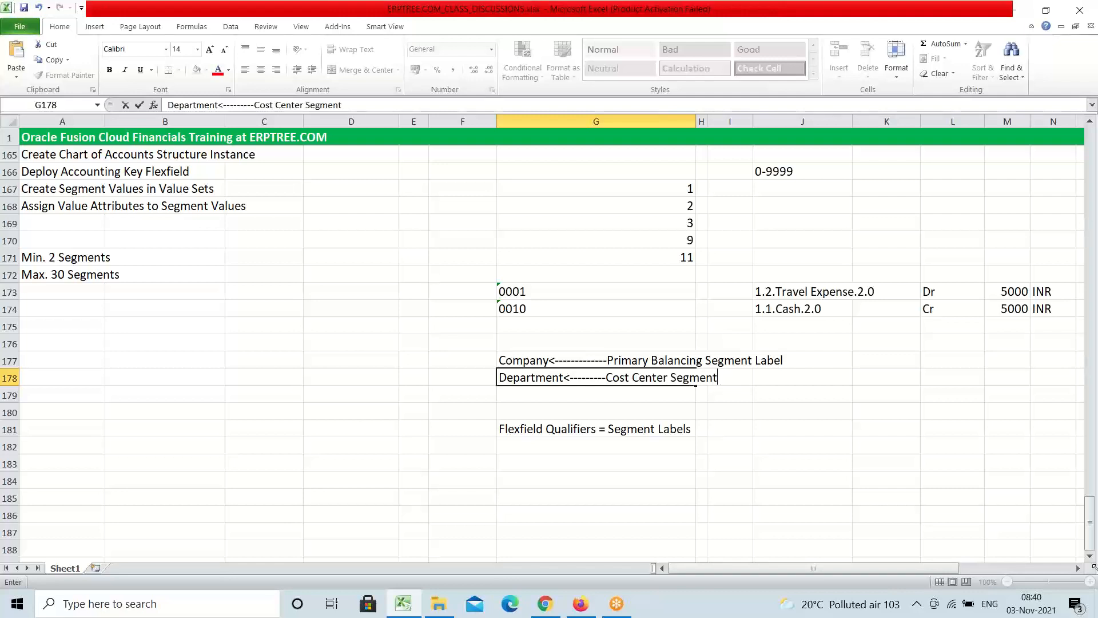
type(" Label")
key("ctrl+s")
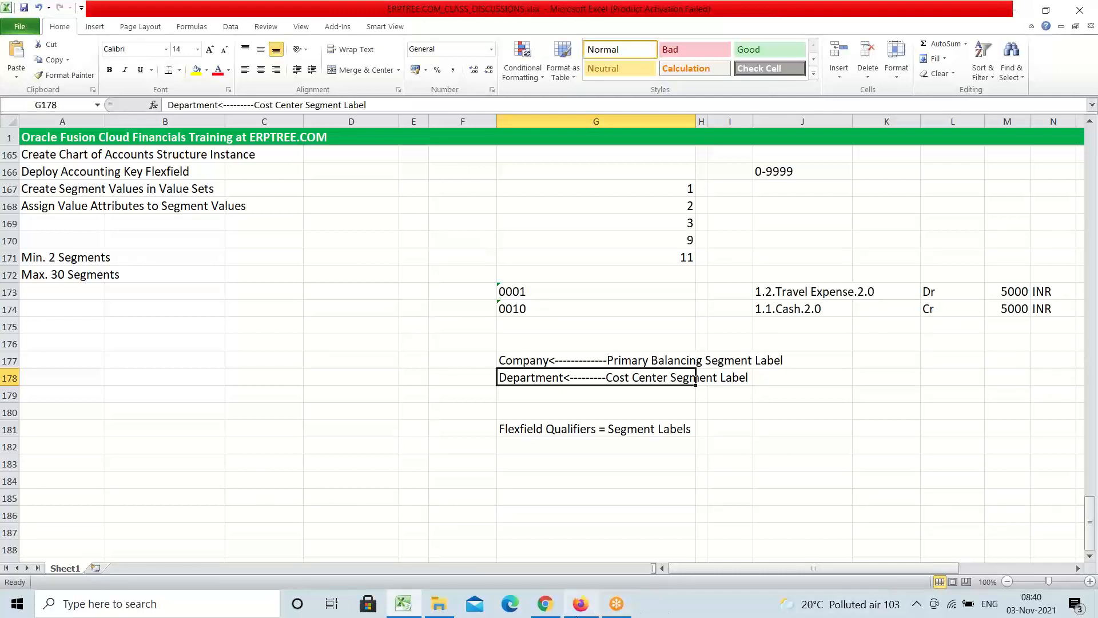
Return to Oracle in Firefox, cancel the Higher_Ed structure, search for structure code XYZINC and open the XYZINC Accounting Flexfield structure for editing.
left_click(572, 611)
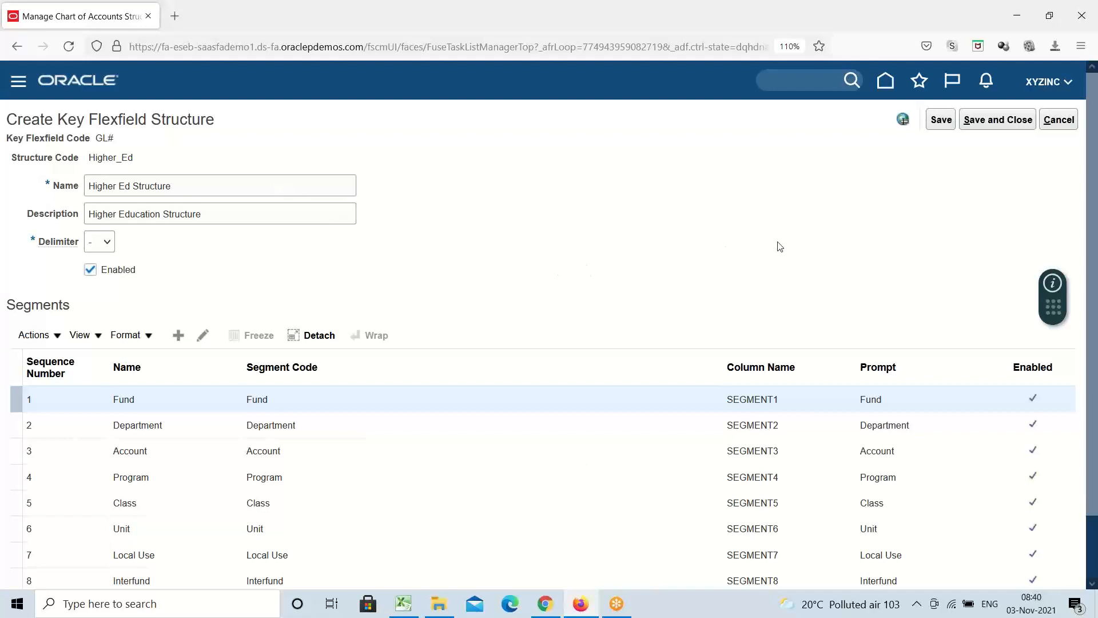
left_click(1062, 121)
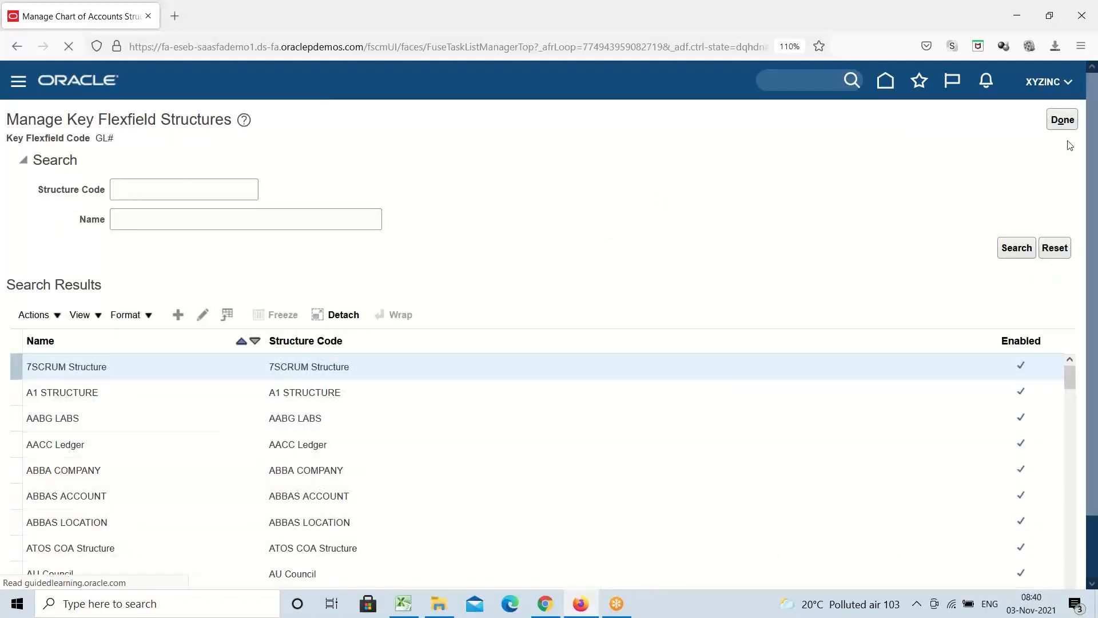
left_click(167, 189)
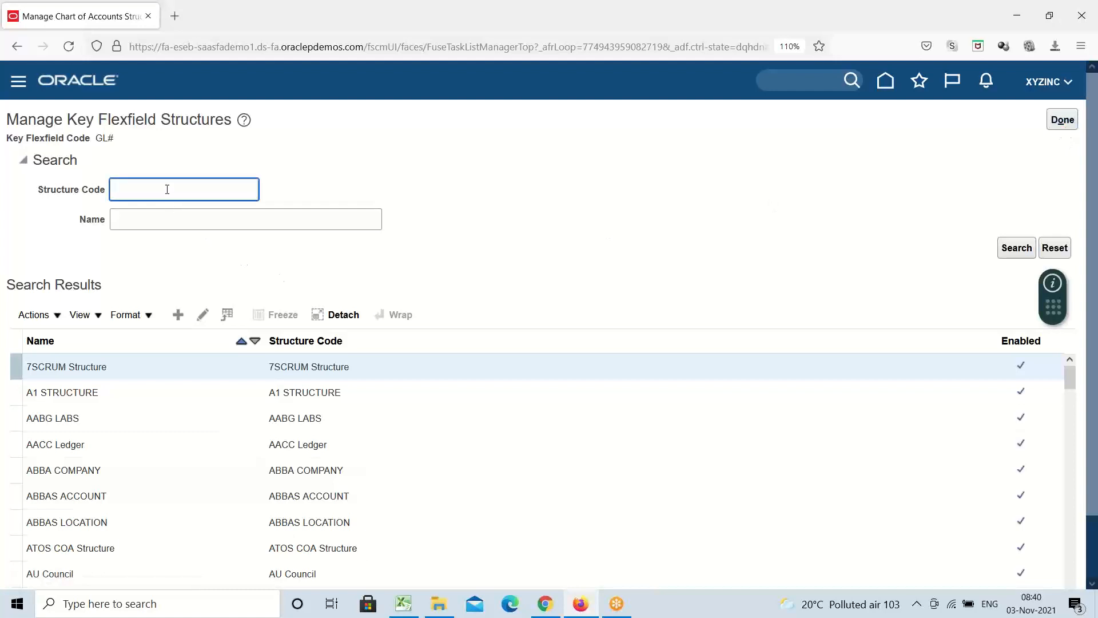
type("XYZINC")
left_click(1020, 248)
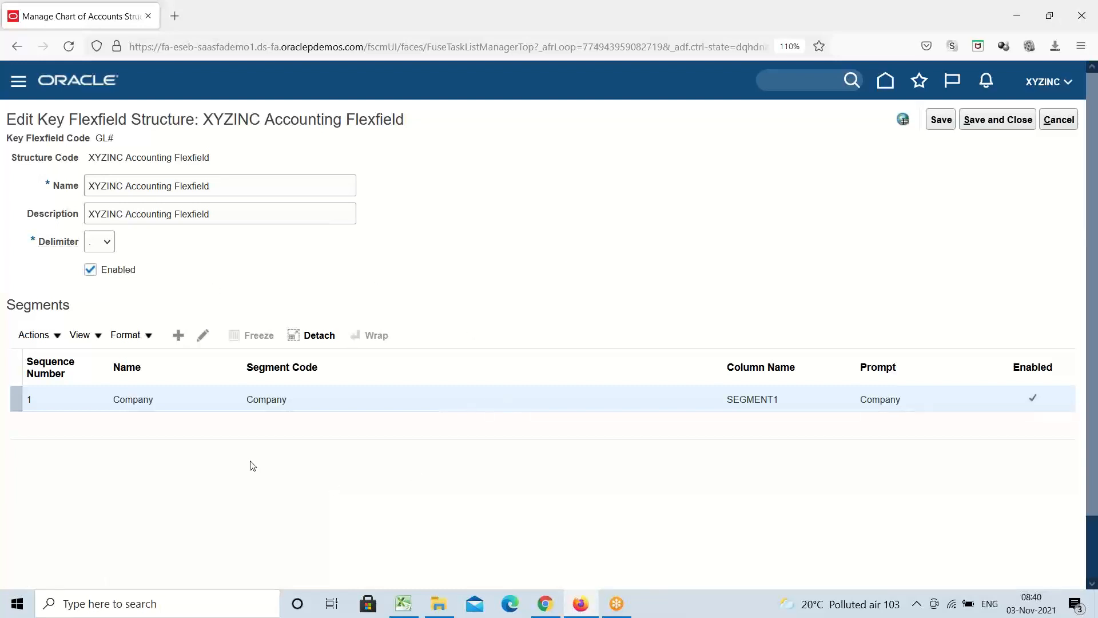
Add a segment to the XYZINC Accounting Flexfield structure with Department as its segment code, name and description.
left_click(178, 335)
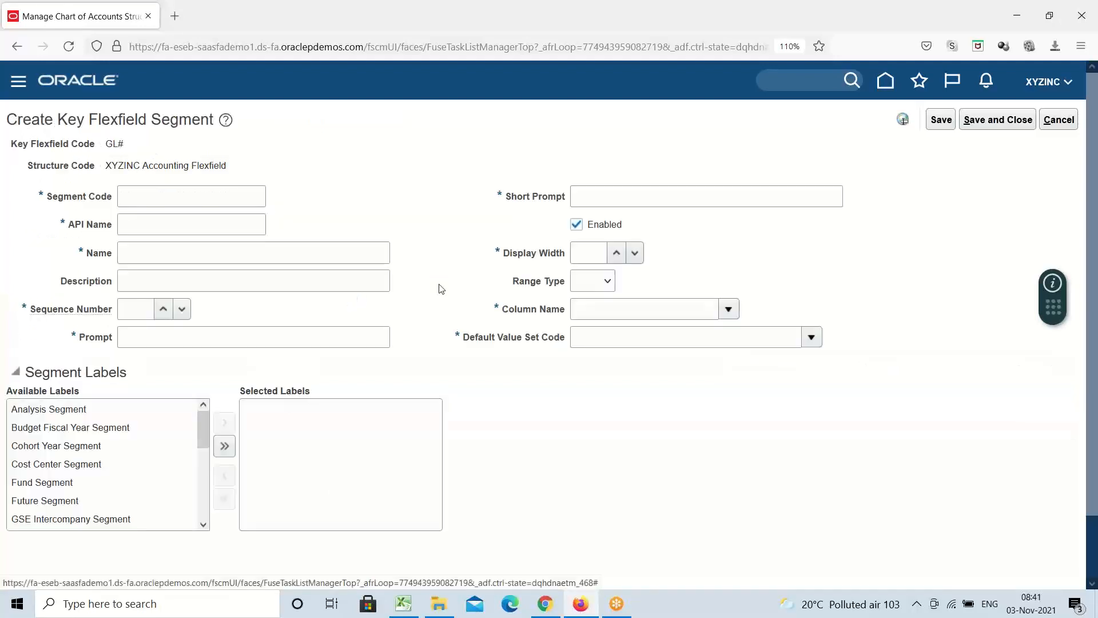
left_click(179, 197)
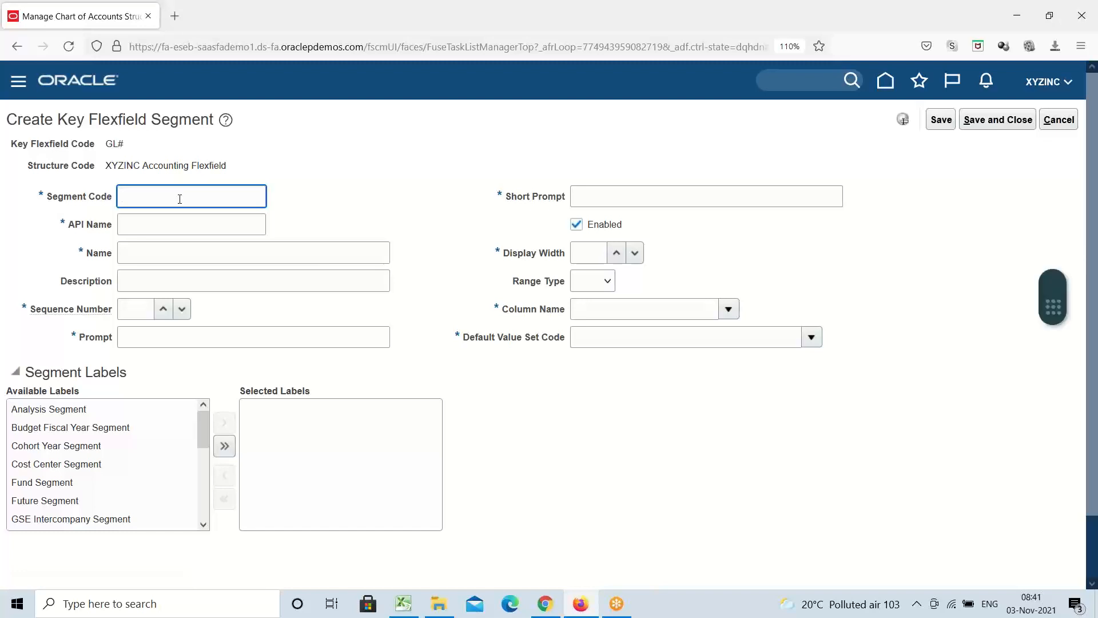
type("d")
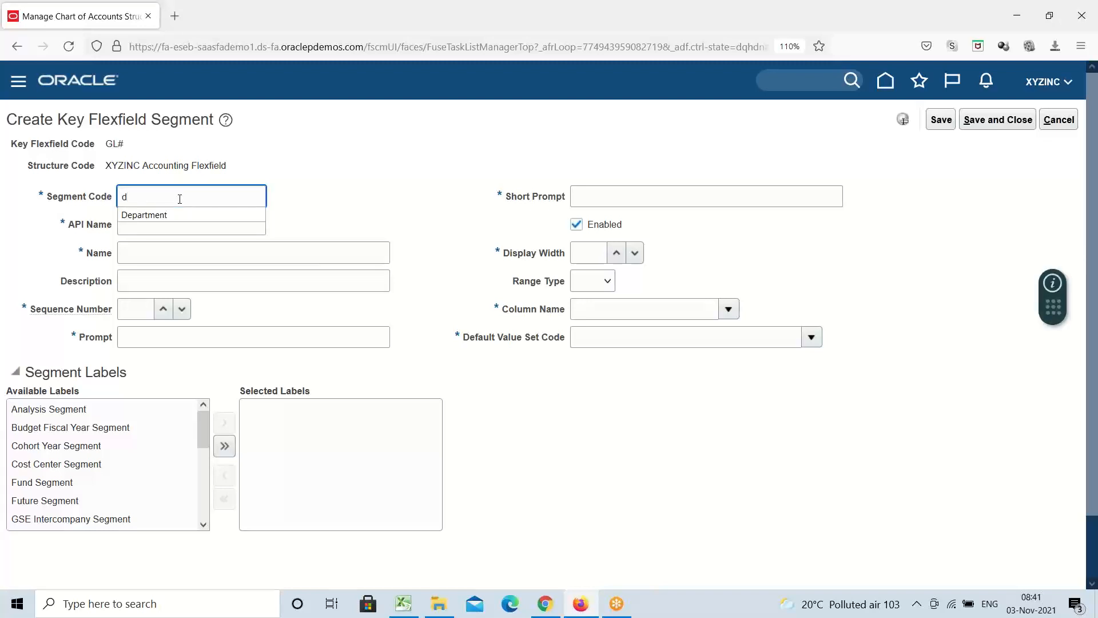
left_click(164, 216)
left_click_drag(181, 195, 33, 211)
key("ctrl+c")
key("Tab")
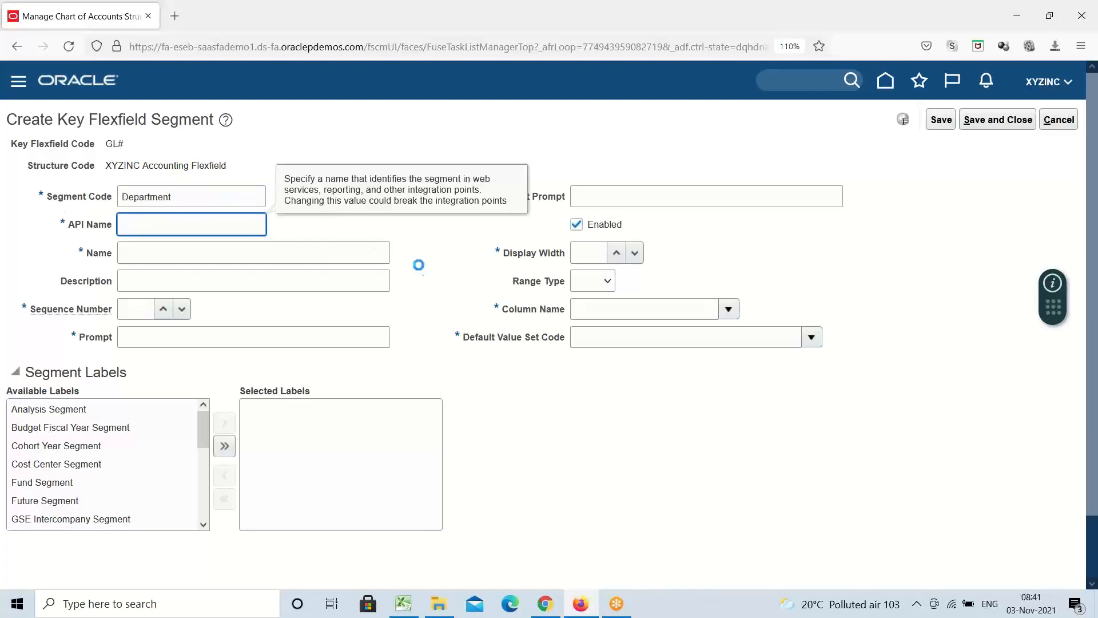
key("Tab")
key("ctrl+v")
key("Tab")
key("ctrl+v")
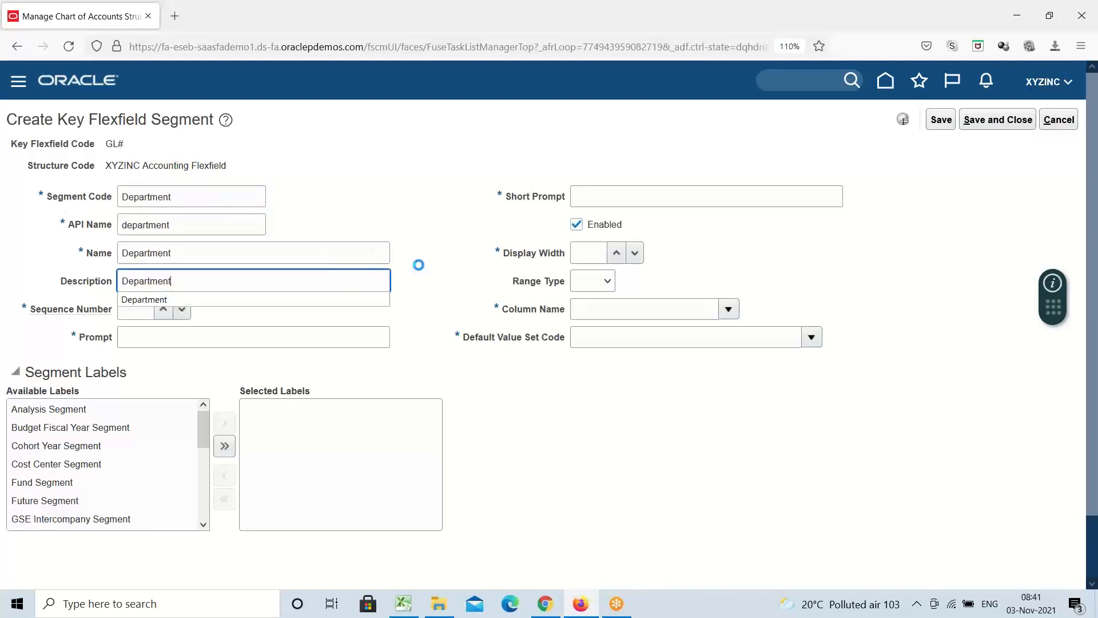
Set the new segment's sequence number to 2 and enter Department as both its prompt and short prompt.
key("Tab")
type("2")
key("Tab")
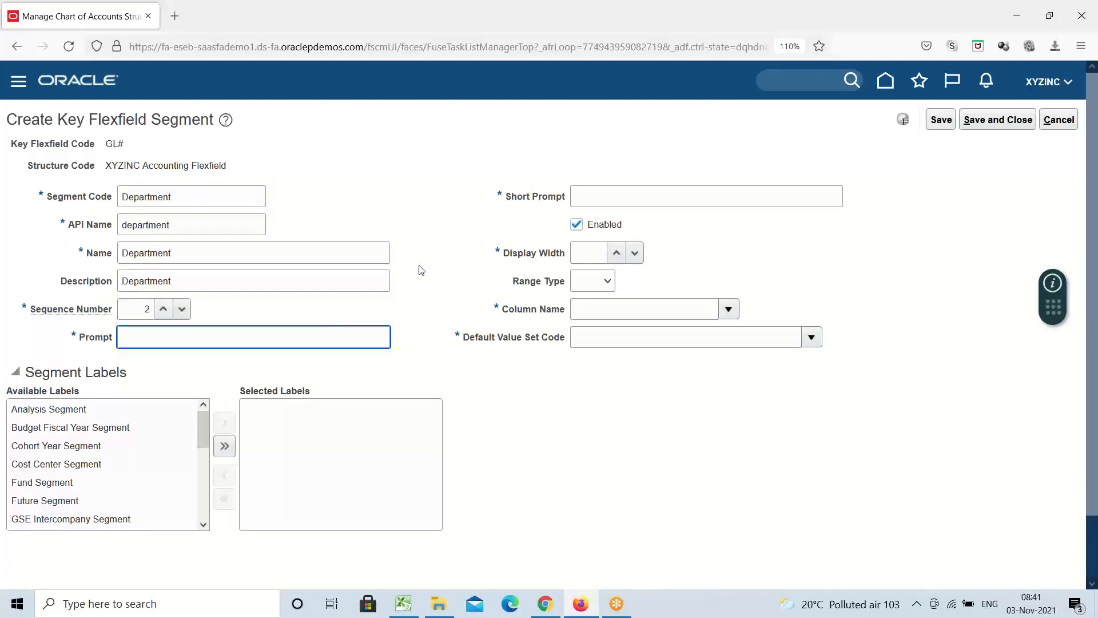
key("ctrl+v")
key("Tab")
key("ctrl+v")
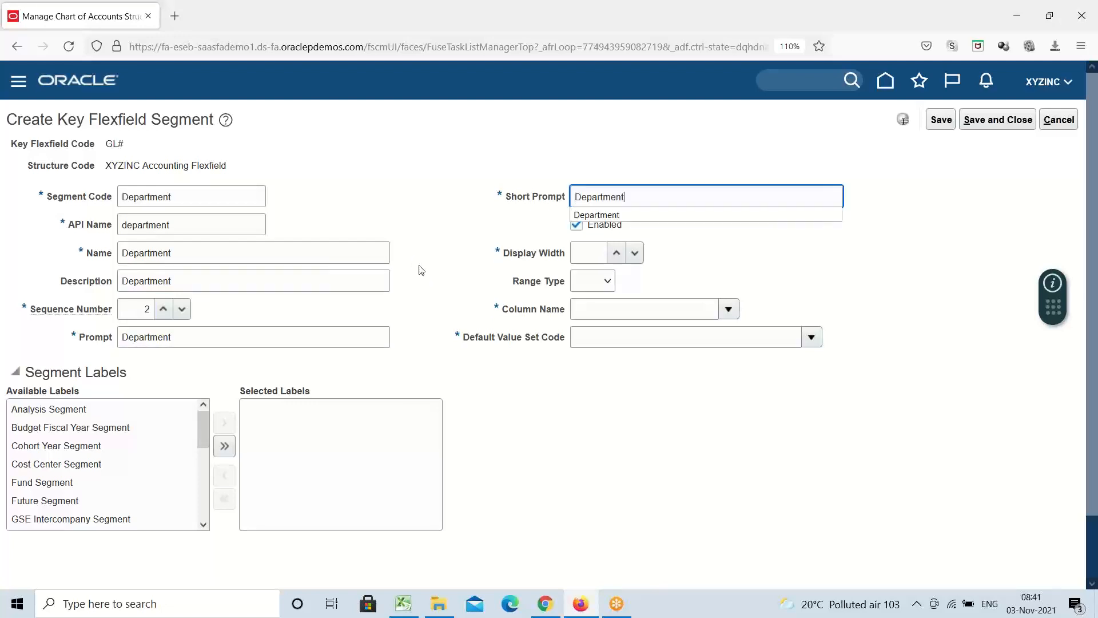
Set the segment's display width to 30 and choose SEGMENT2 as its column name.
key("Tab")
key("Tab")
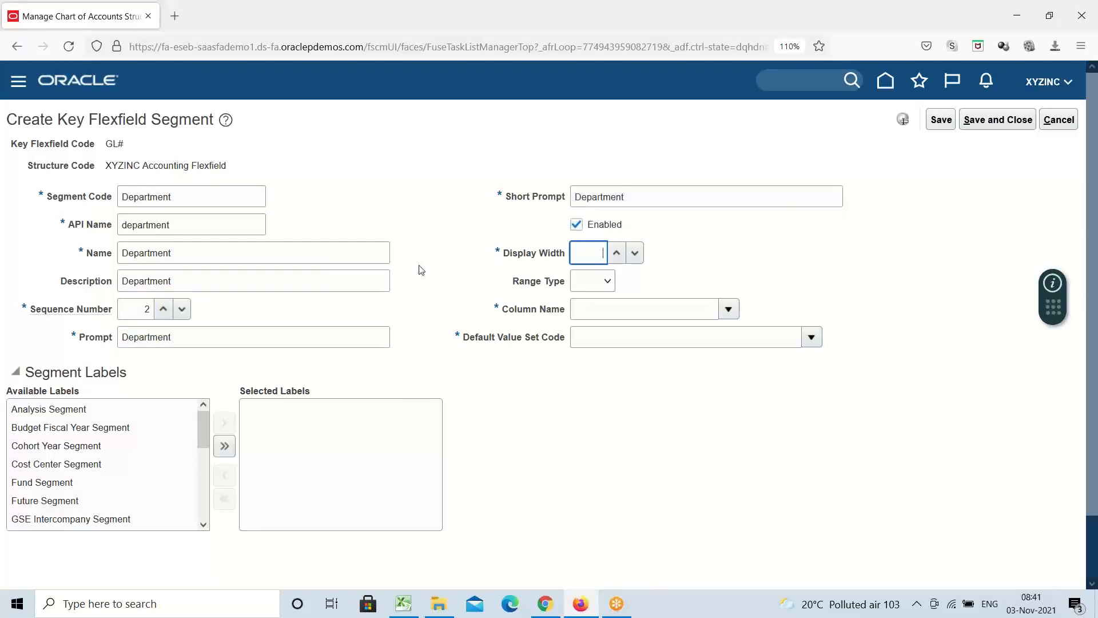
type("30")
key("Tab")
key("Tab")
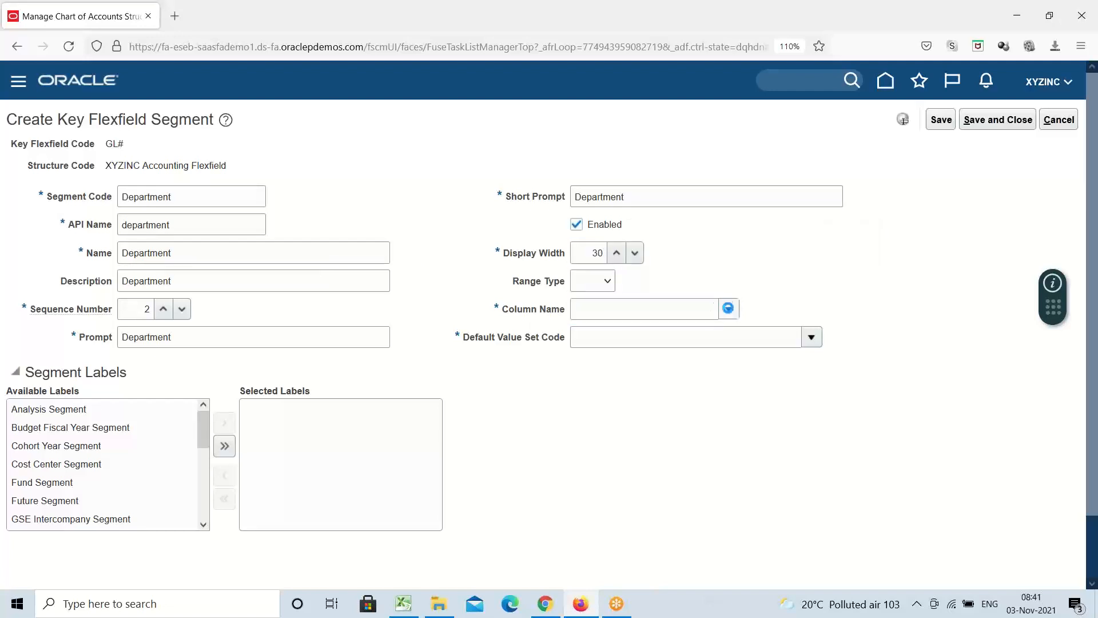
left_click(729, 310)
left_click(642, 360)
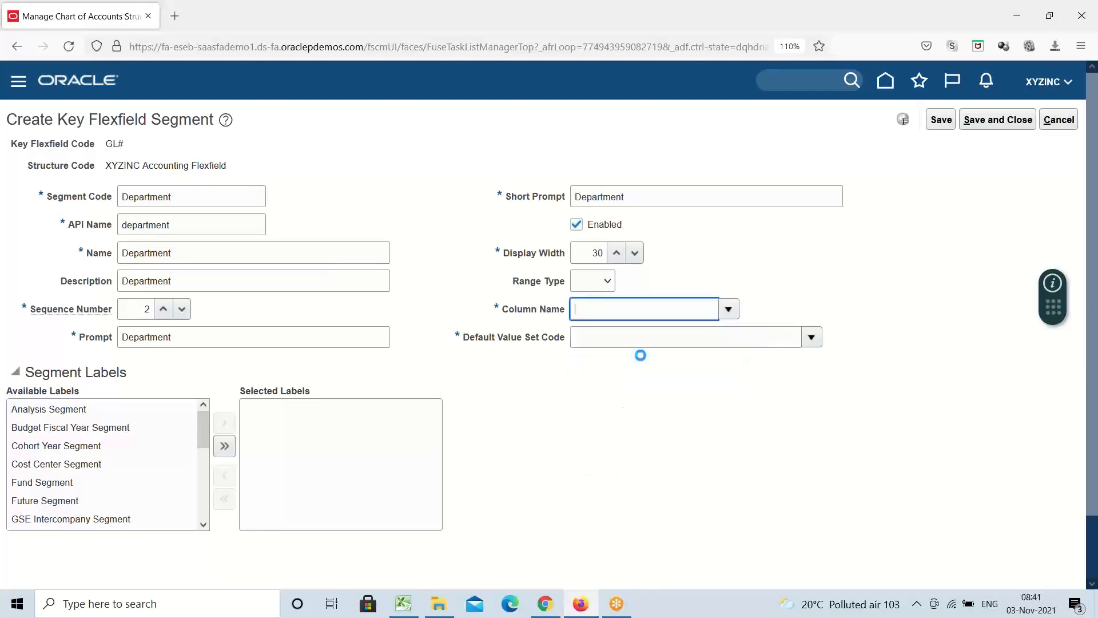
Search the value sets for XYZINC Dep and set XYZINC Department as the segment's default value set code.
left_click(811, 340)
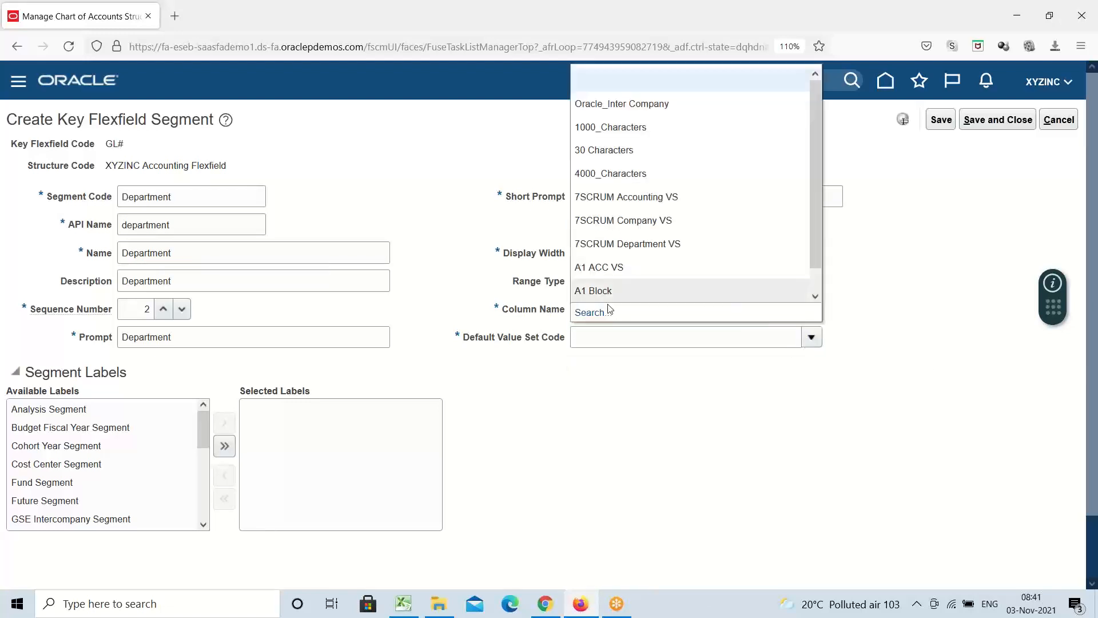
left_click(589, 312)
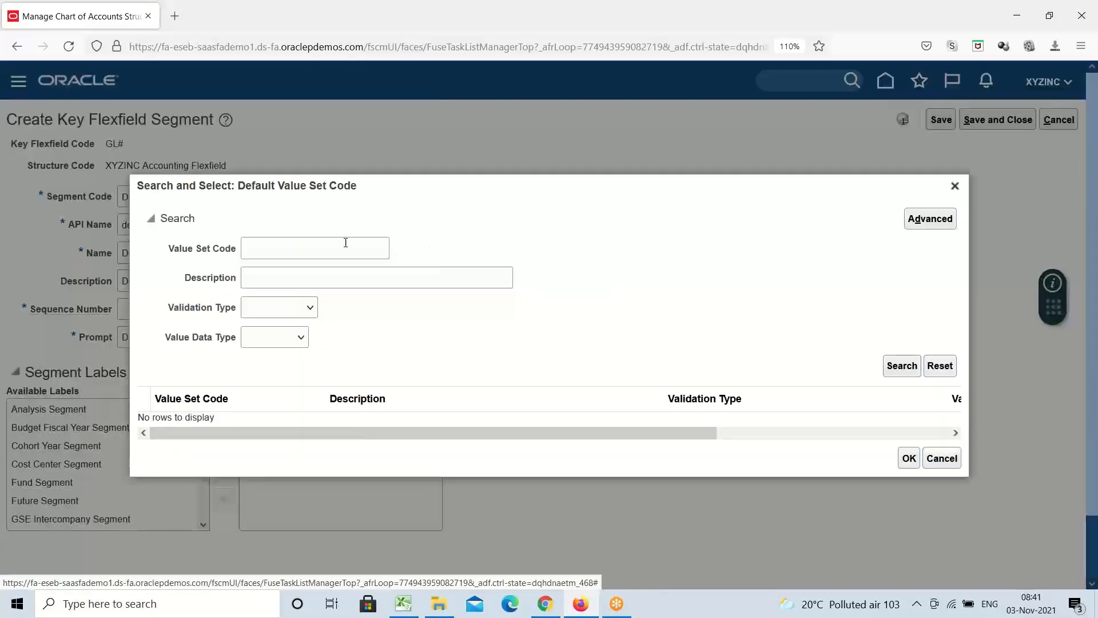
left_click(346, 242)
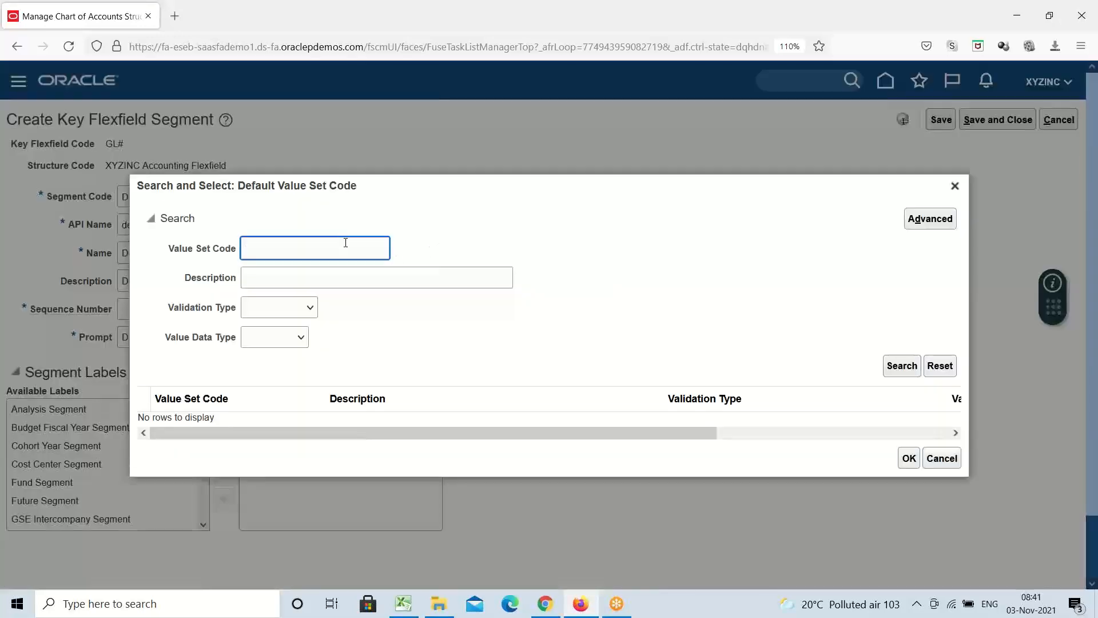
type("X")
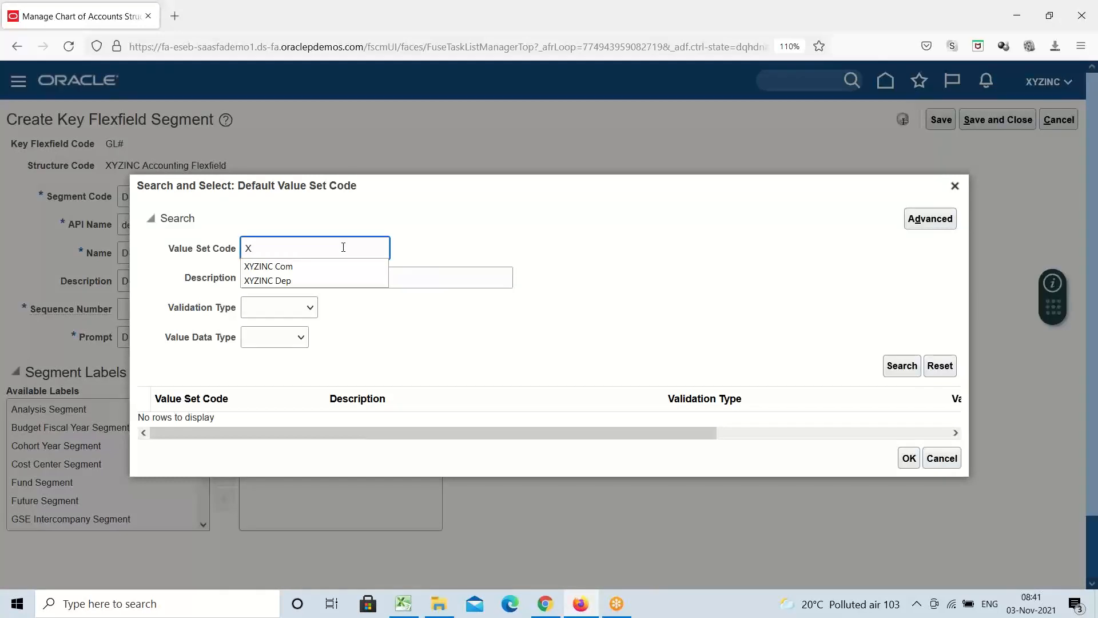
left_click(338, 279)
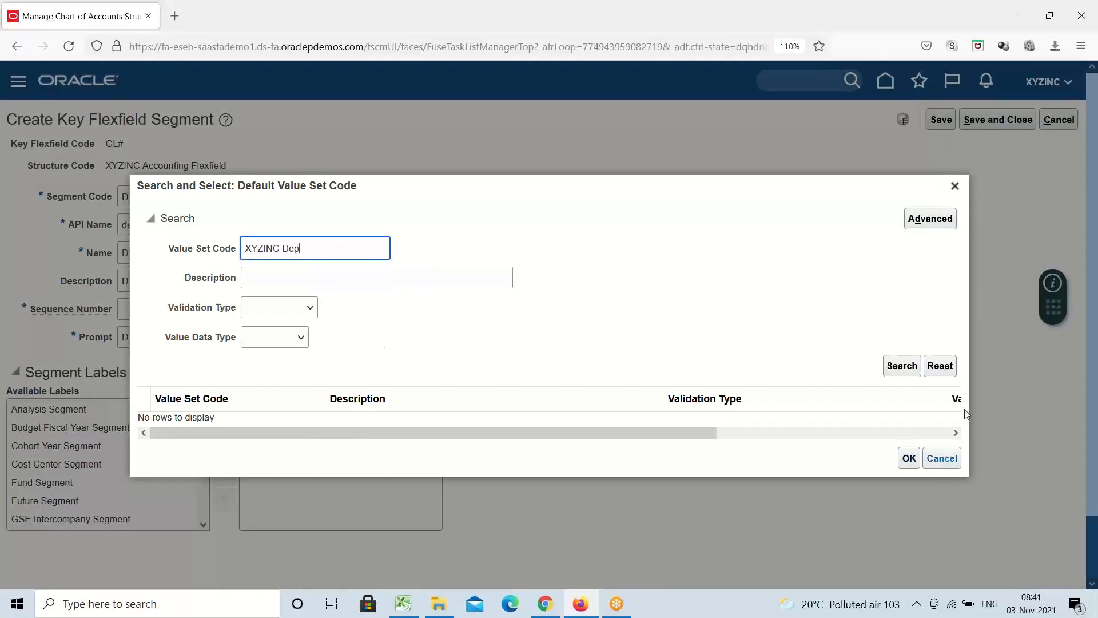
left_click(902, 366)
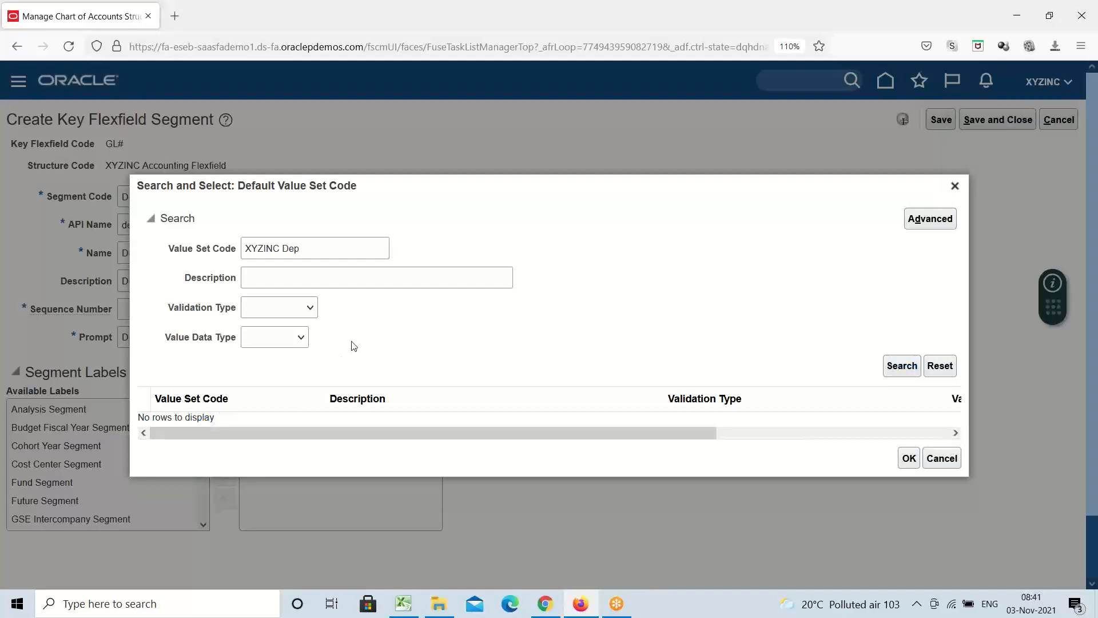
left_click(232, 419)
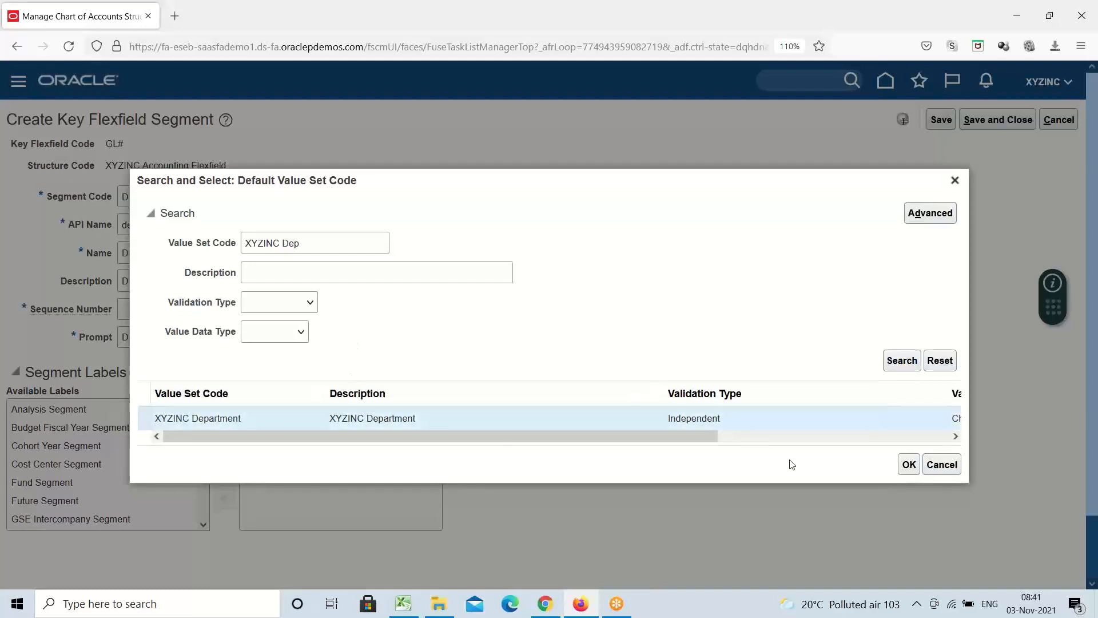
left_click(910, 464)
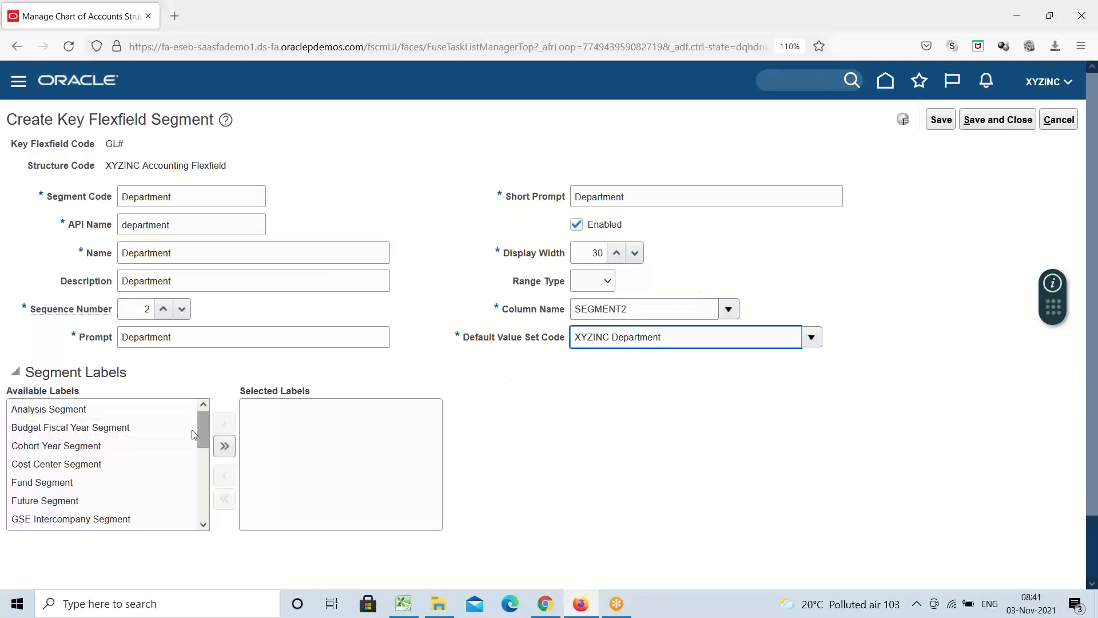
Add Cost Center Segment to the Department segment's selected labels, then save and close the segment.
left_click(96, 464)
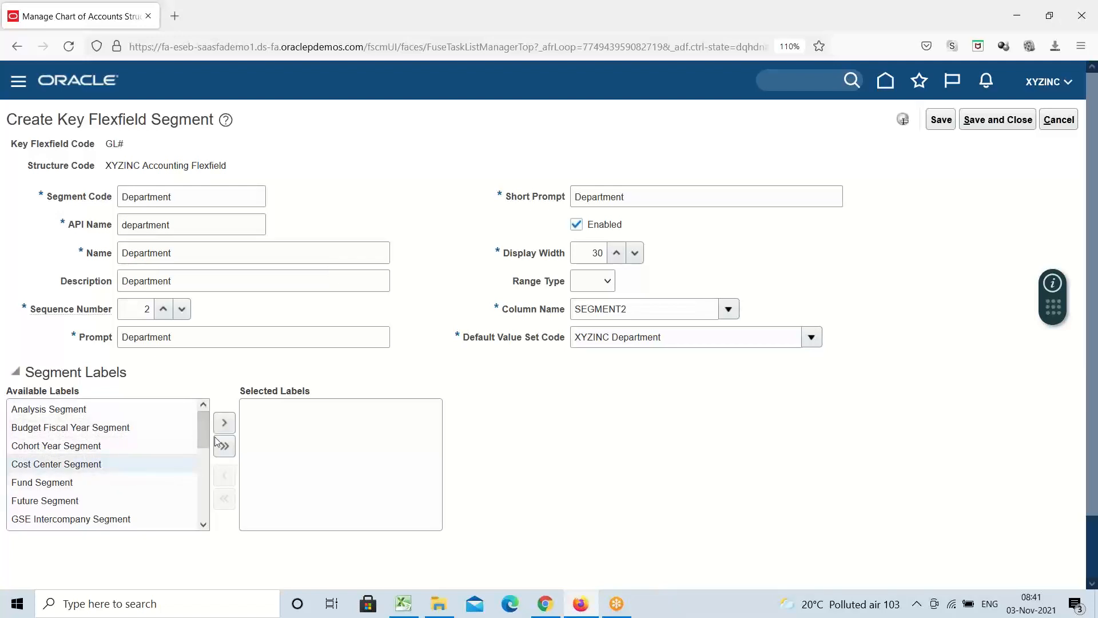
left_click(224, 422)
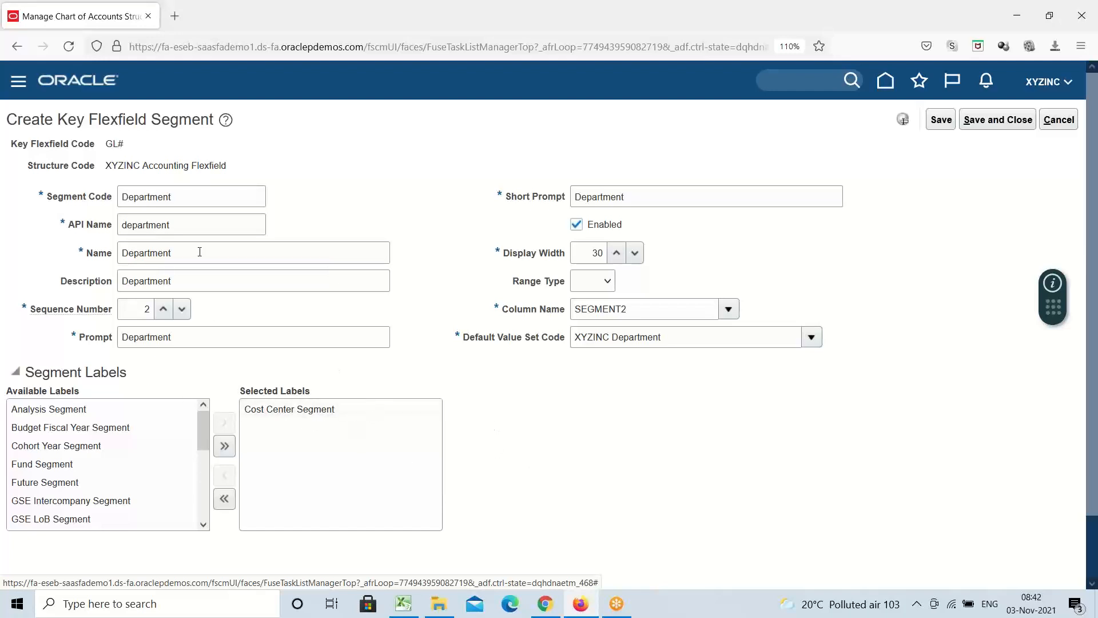
left_click(998, 120)
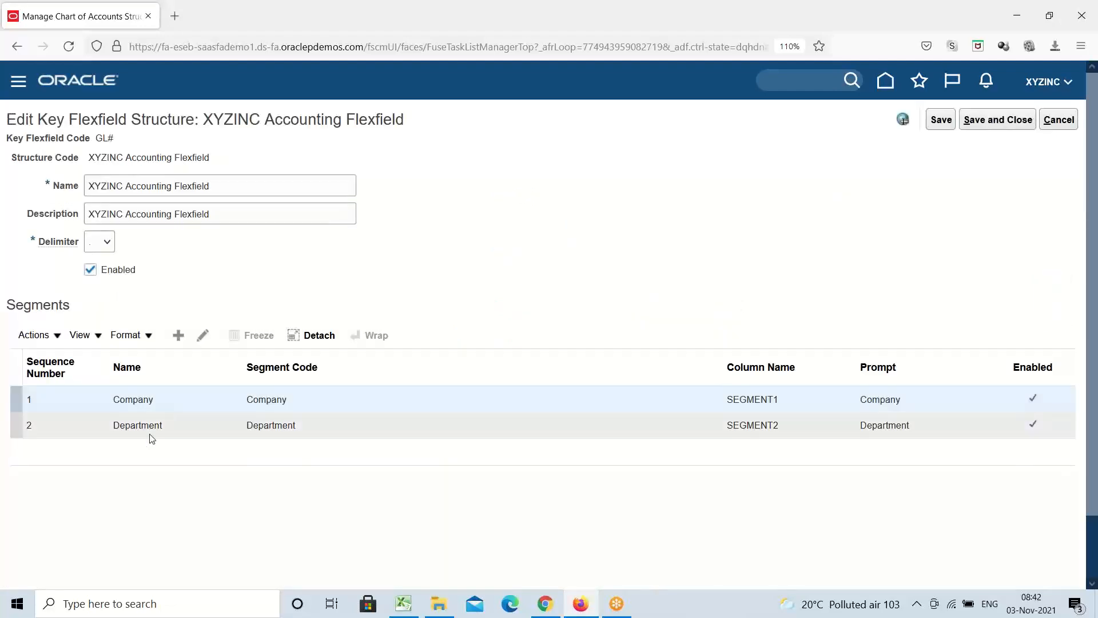
Check the Account entry in the Excel notes' segment list, then return to Oracle in Firefox and select the Department segment row.
left_click(403, 603)
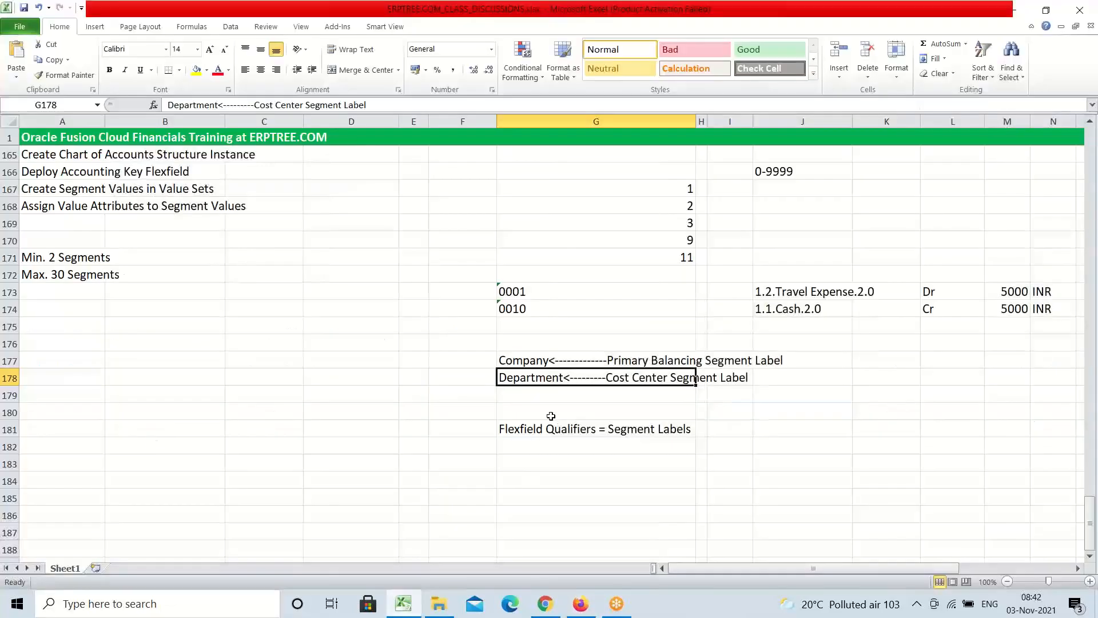
scroll(444, 394, "up", 3)
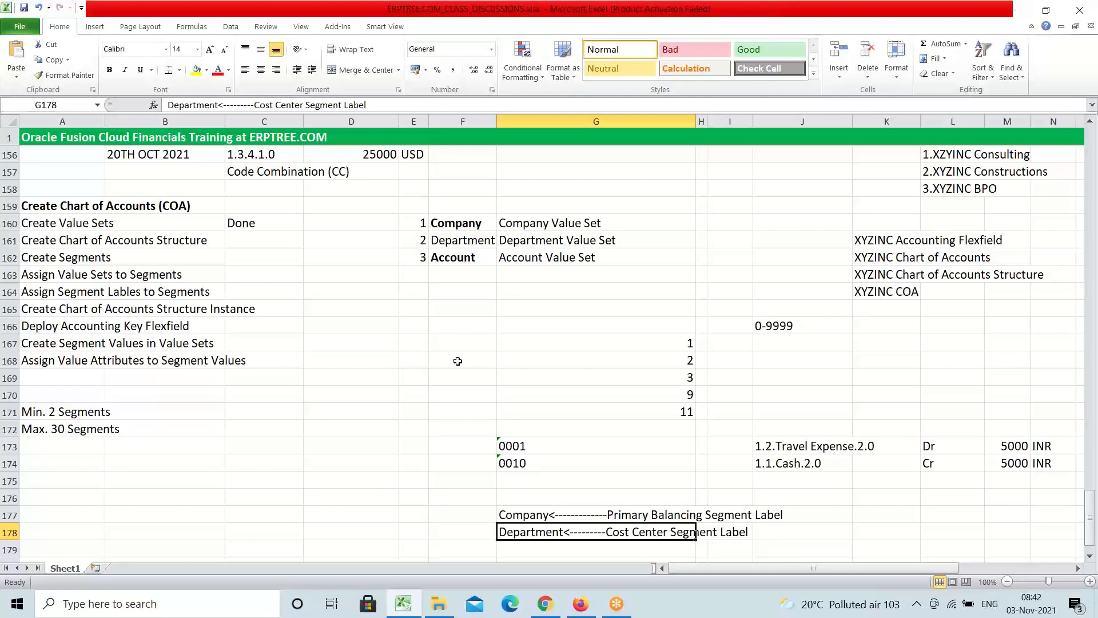
left_click(459, 258)
left_click(581, 604)
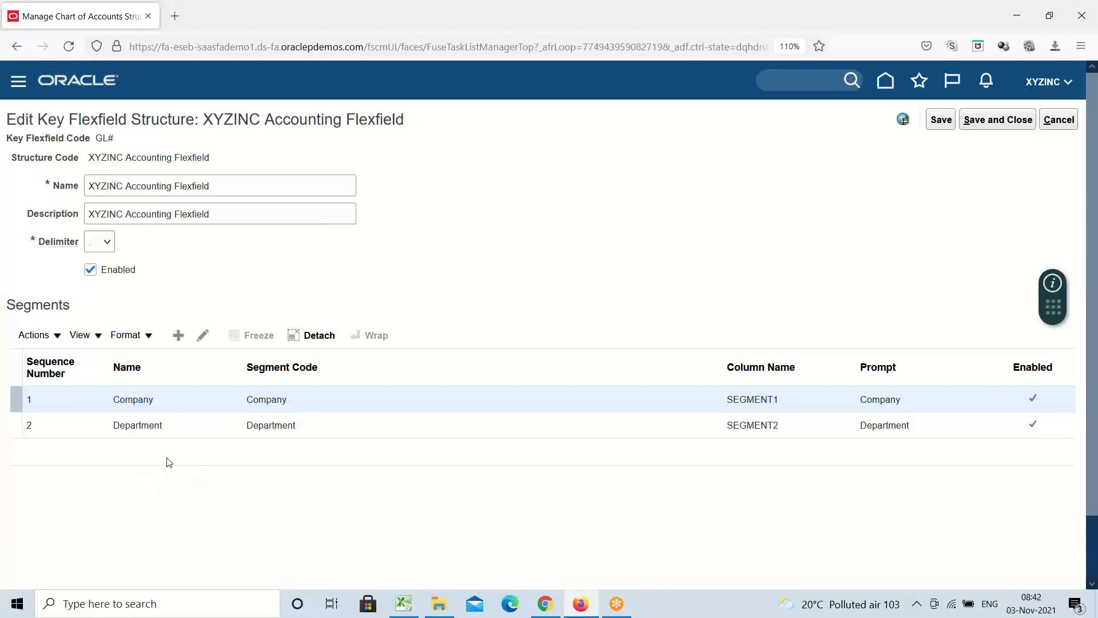
left_click(154, 426)
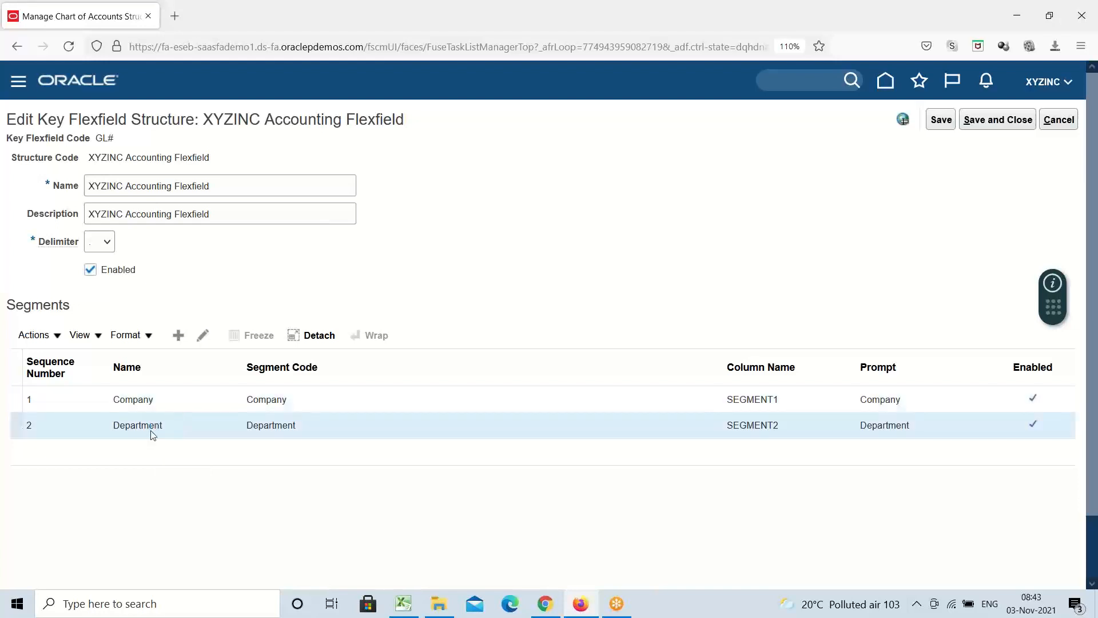
Open the Department segment to check its sequence number, then cancel back to the structure's segment list.
left_click(203, 335)
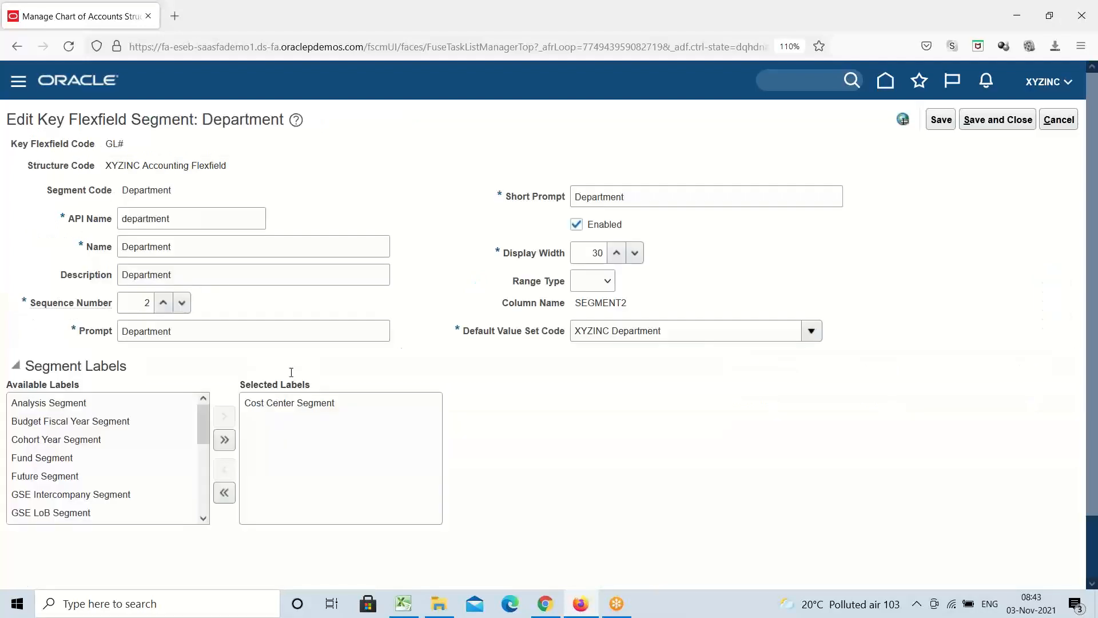
double_click(143, 302)
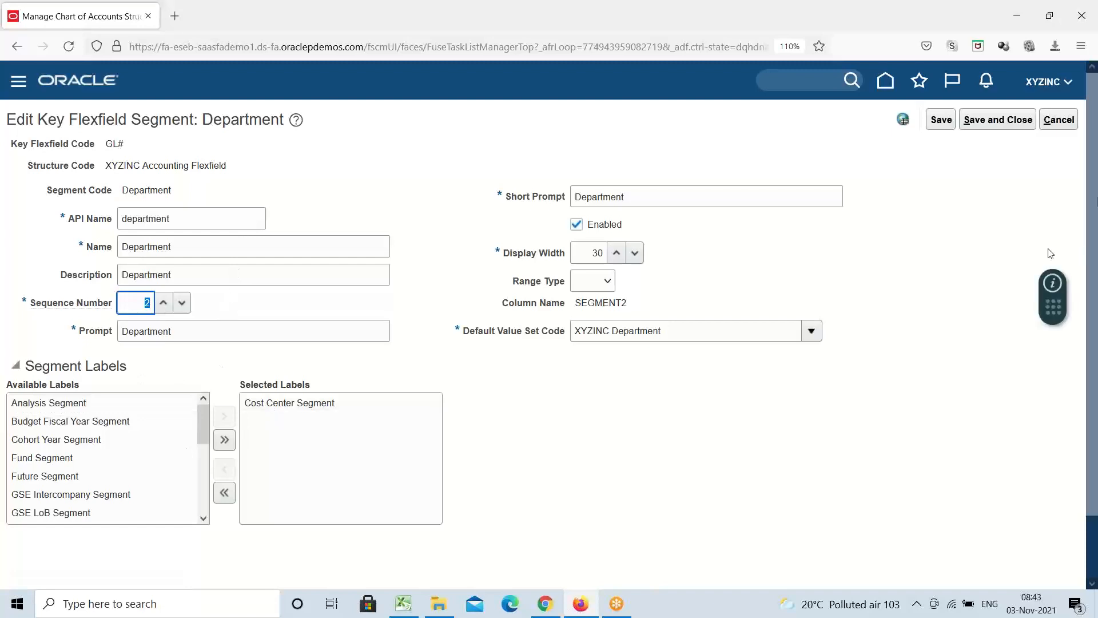
left_click(1059, 119)
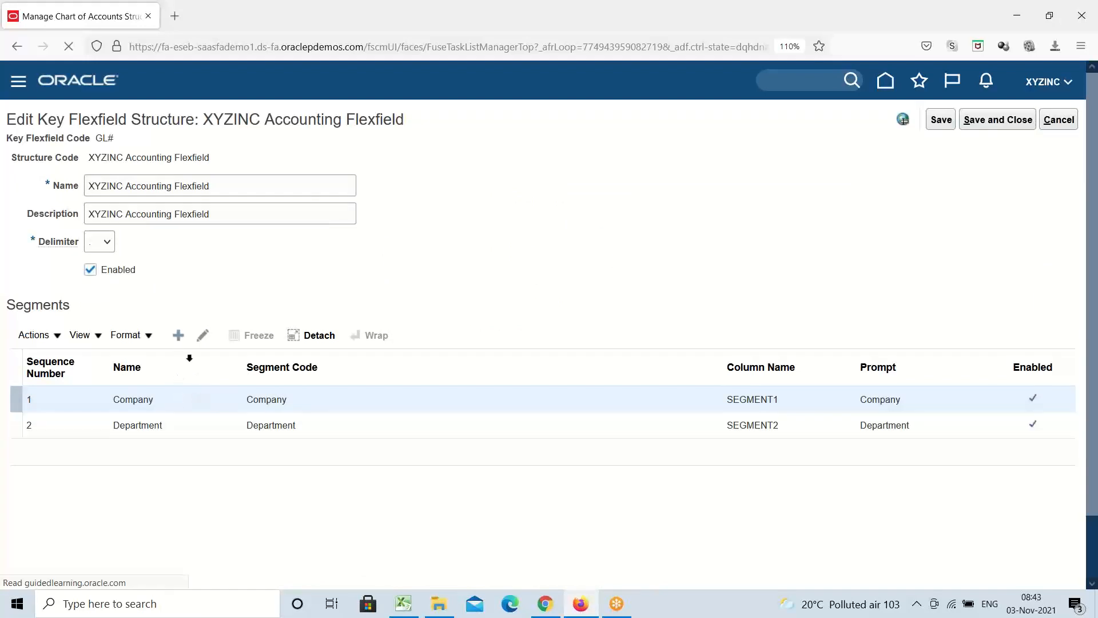
Create a new segment in the XYZINC Accounting Flexfield structure with the segment code Account.
left_click(178, 336)
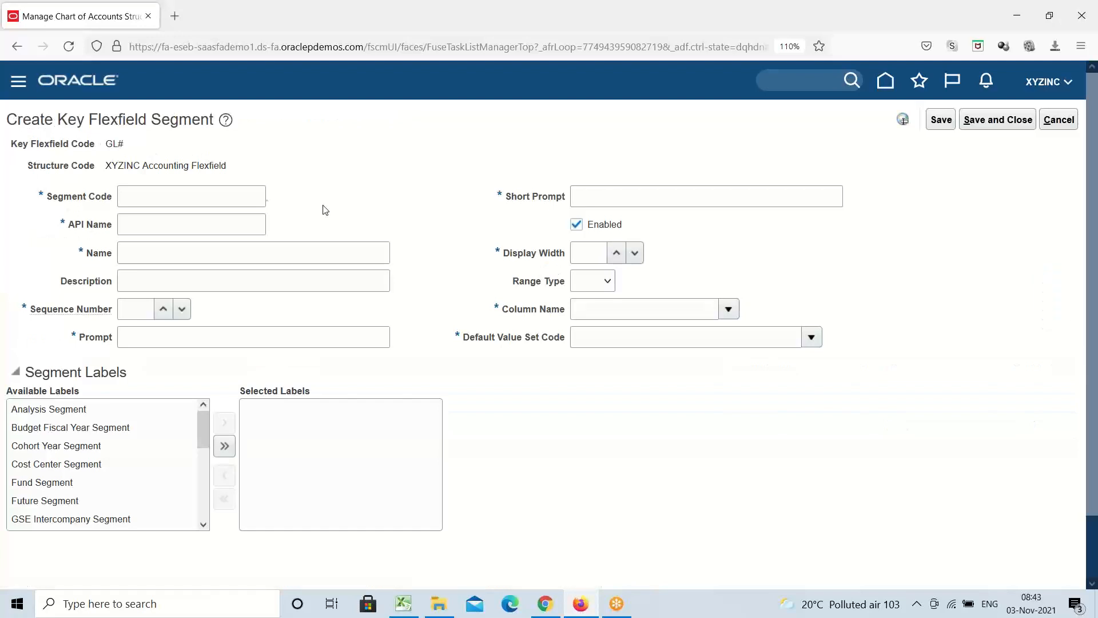
left_click(213, 198)
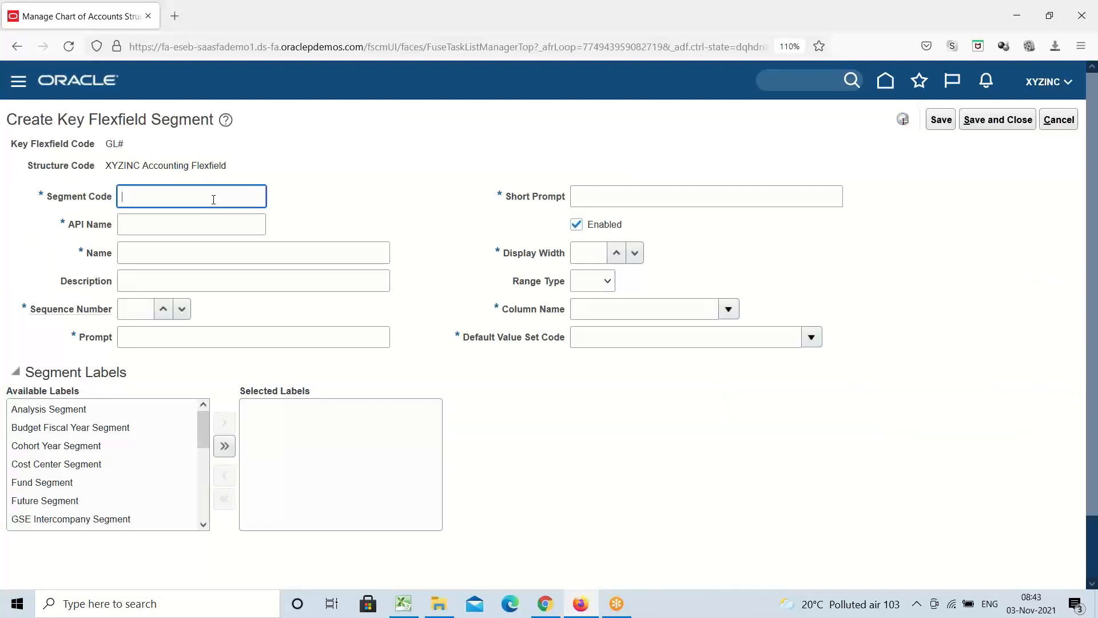
type("Account")
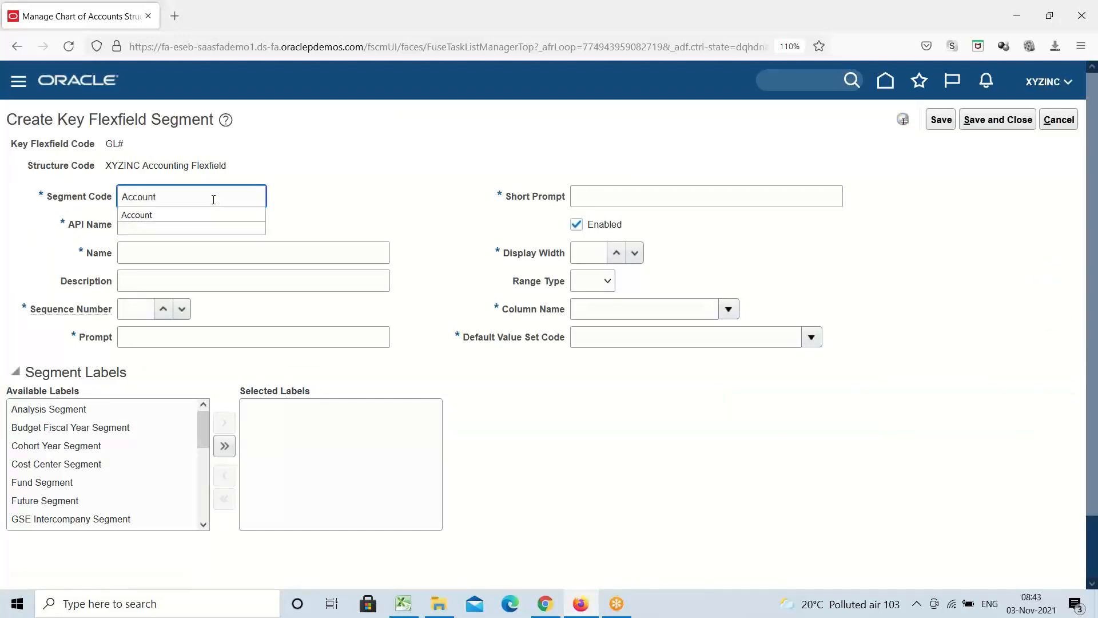
key("Tab")
Copy the segment code Account into the new segment's name and description.
left_click(204, 197)
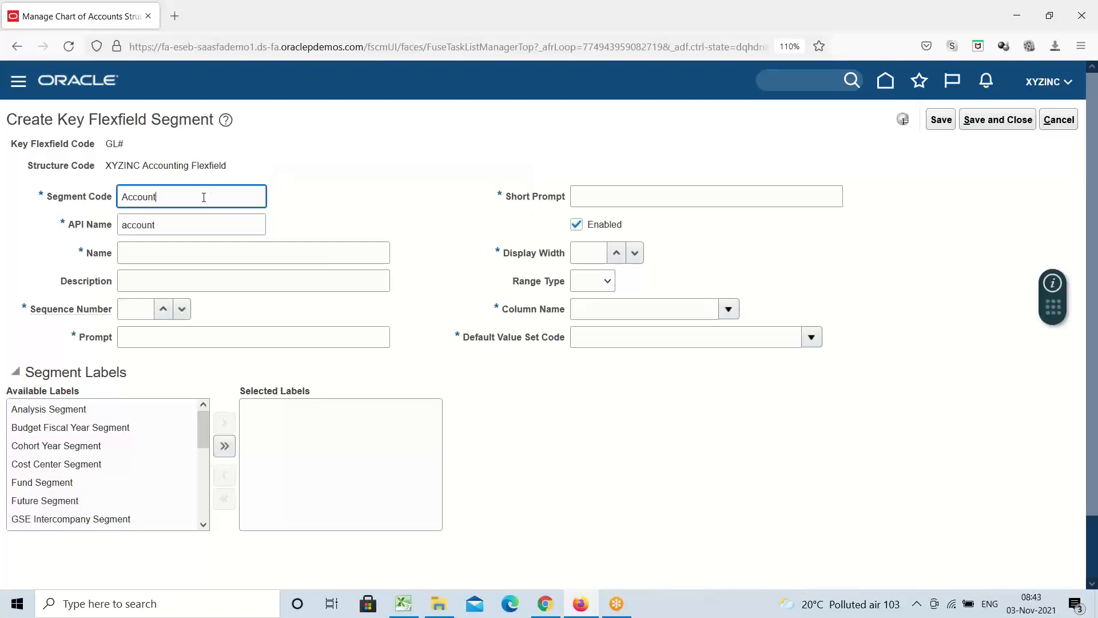
double_click(204, 197)
key("ctrl+c")
key("Tab")
key("Tab")
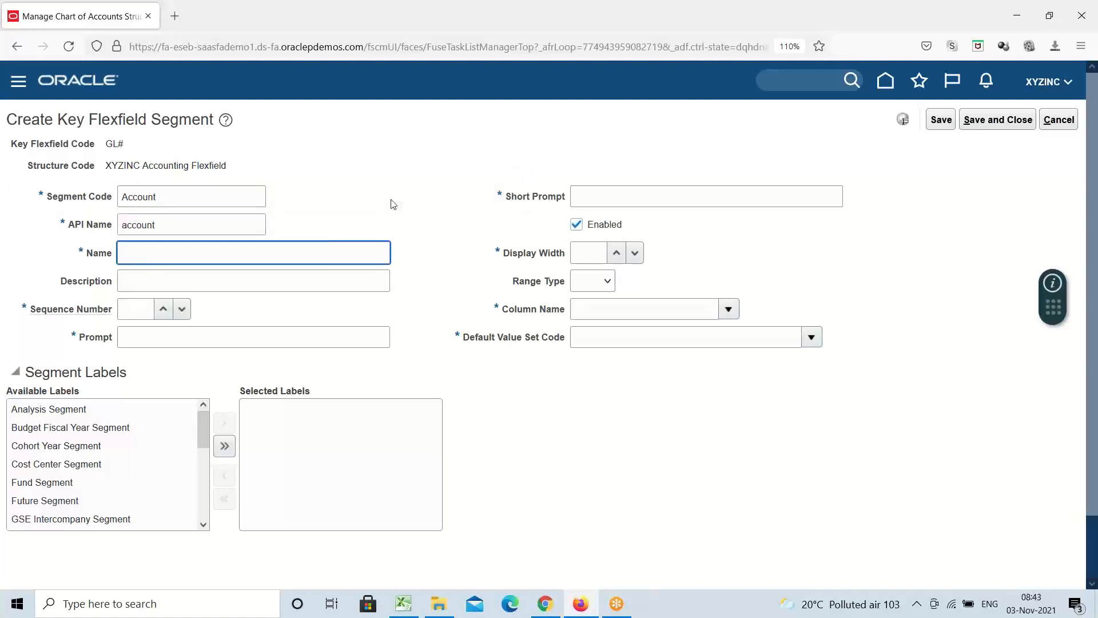
key("ctrl+v")
key("Tab")
key("ctrl+v")
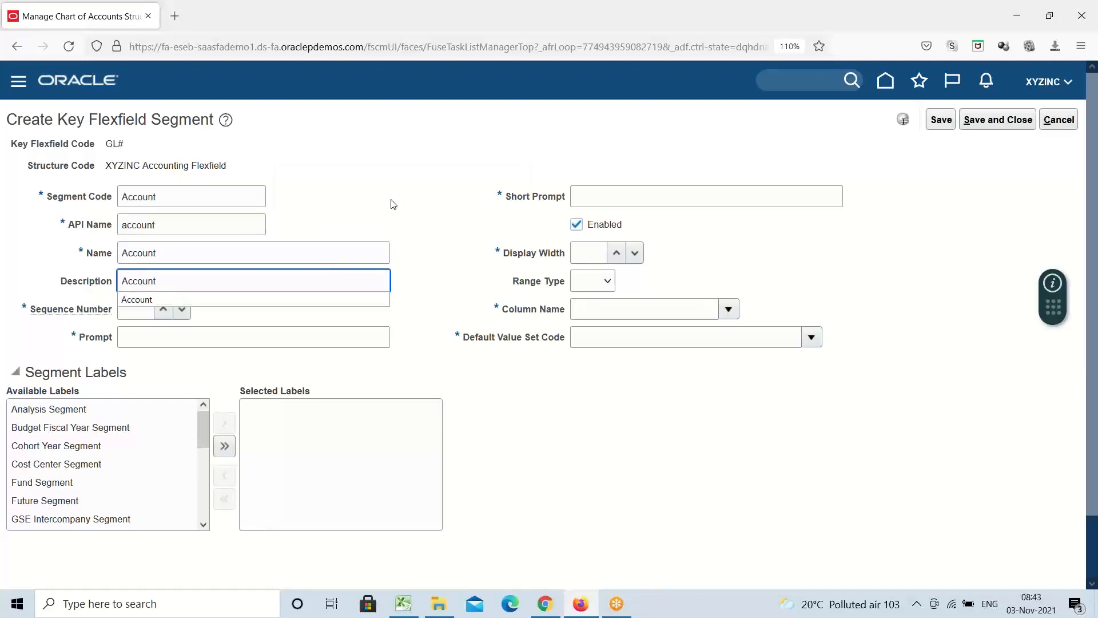
Set the segment's sequence number to 3 and enter Account as both its prompt and short prompt.
key("Tab")
key("Tab")
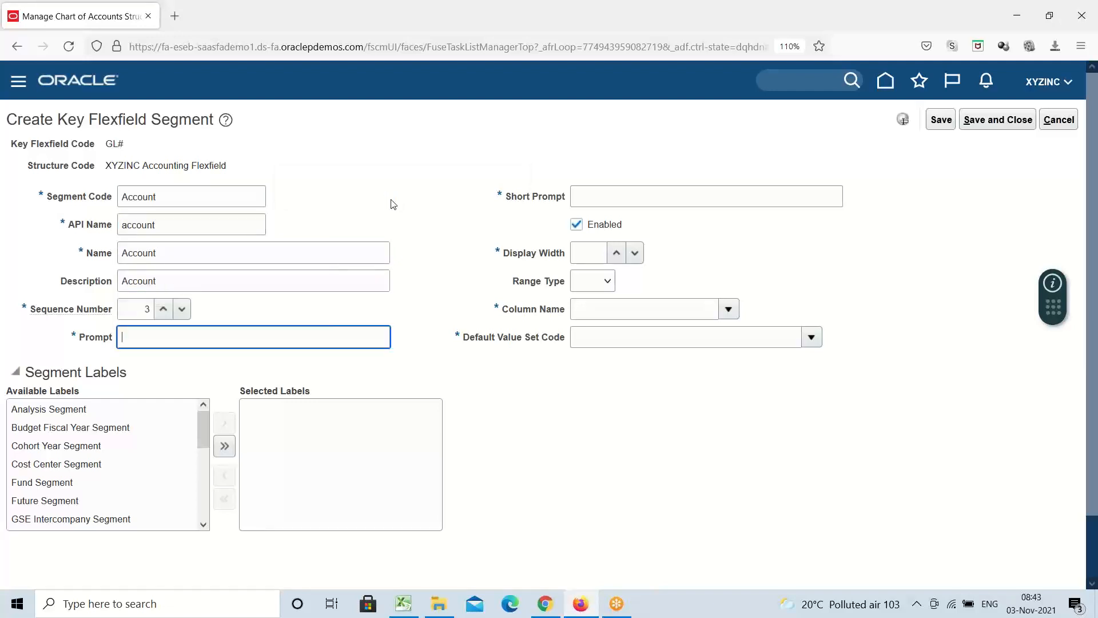
key("ctrl+v")
key("Tab")
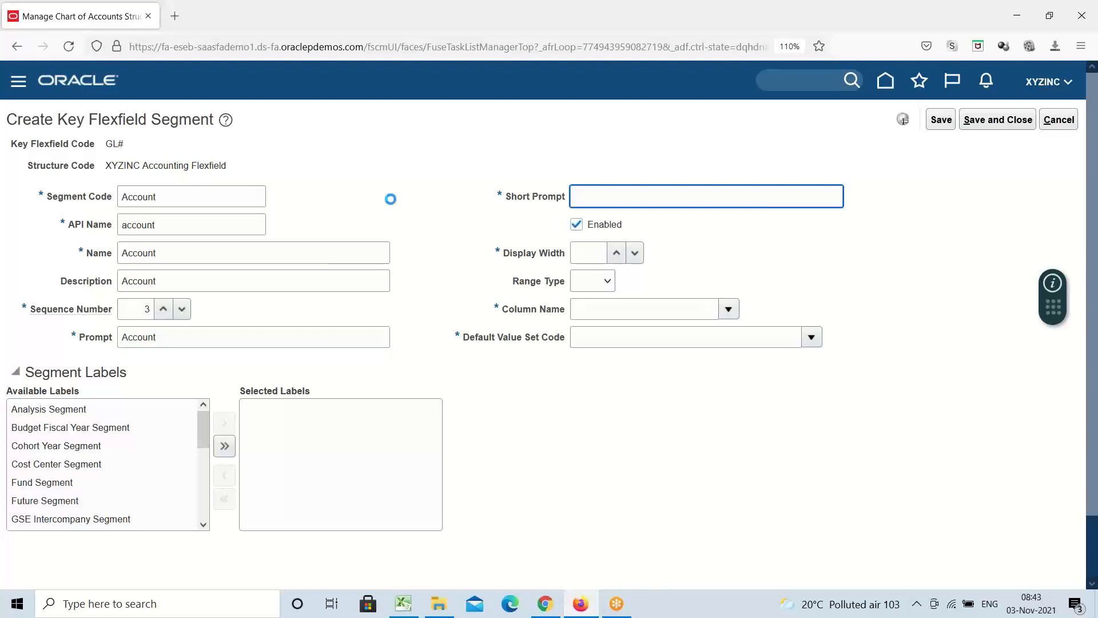
key("ctrl+v")
key("Tab")
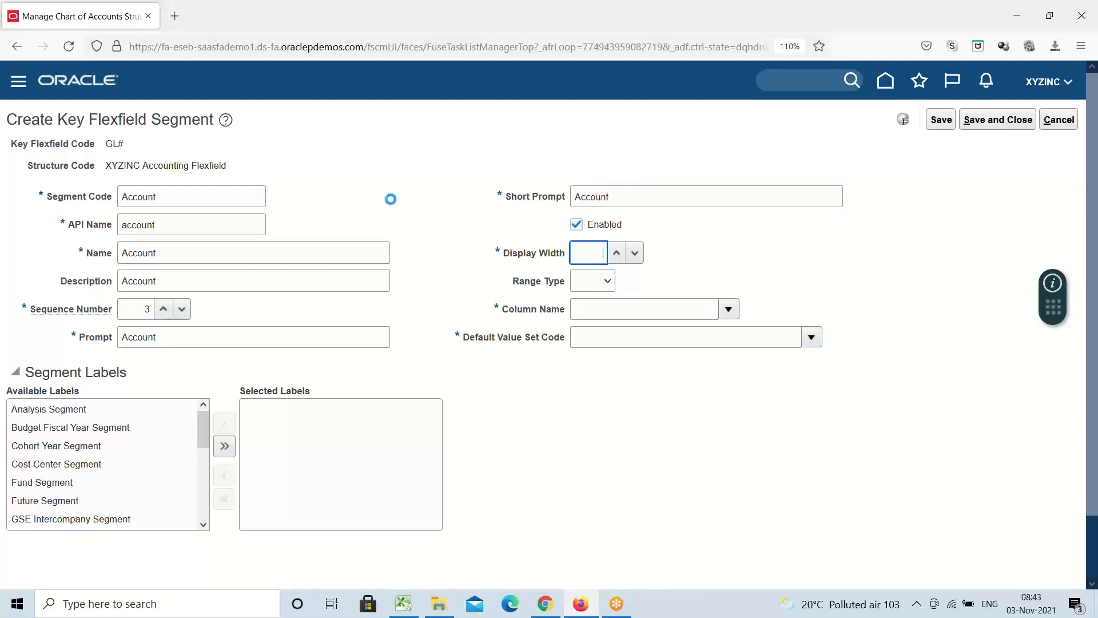
Set the Account segment's display width to 30 and choose SEGMENT3 as its column name.
type("30")
left_click(727, 311)
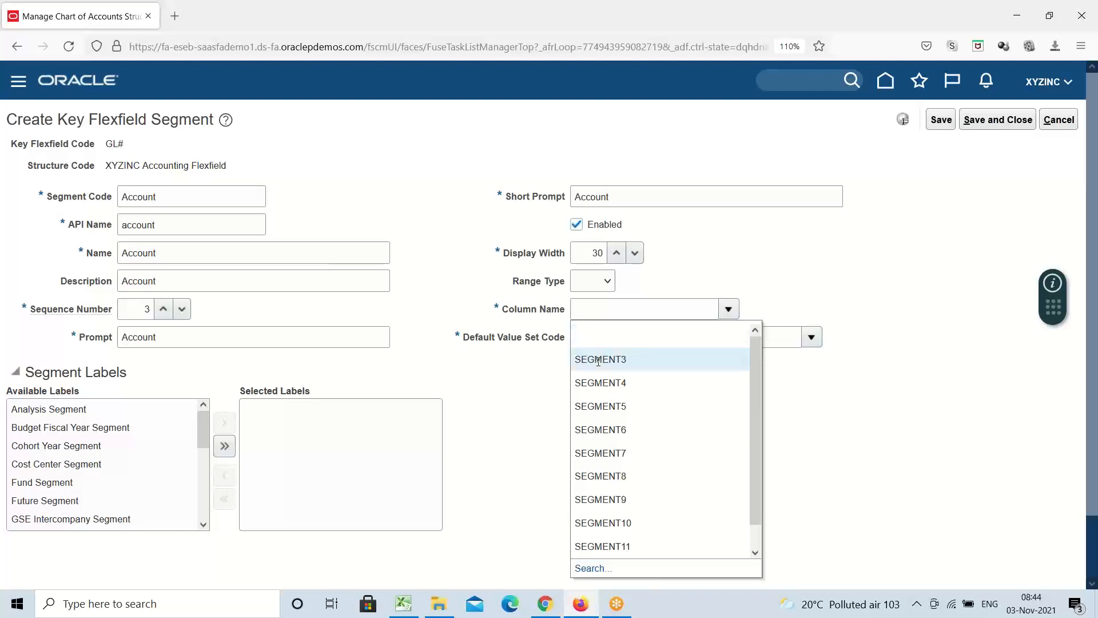
left_click(598, 359)
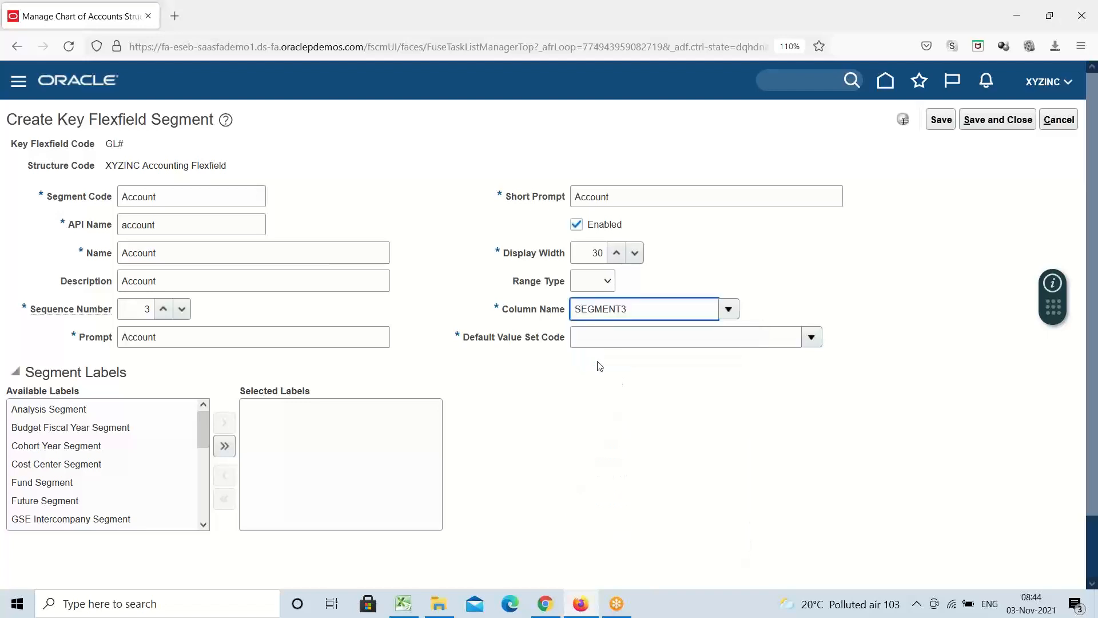
Search the value sets for XYZINC AC and set XYZINC Account as the segment's default value set code.
left_click(812, 339)
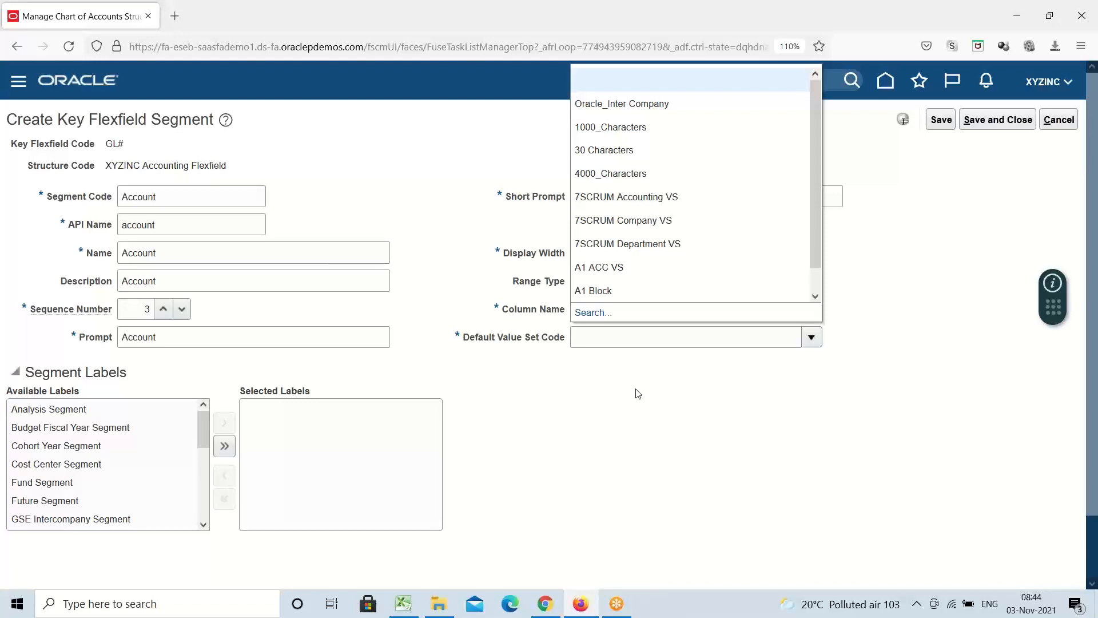
left_click(589, 313)
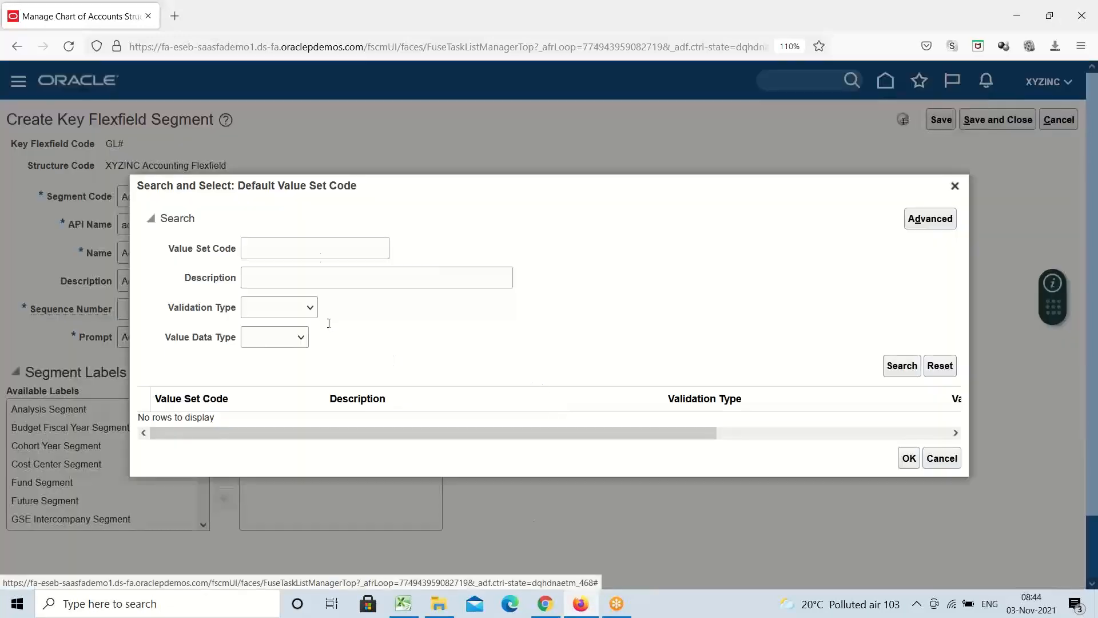
left_click(318, 257)
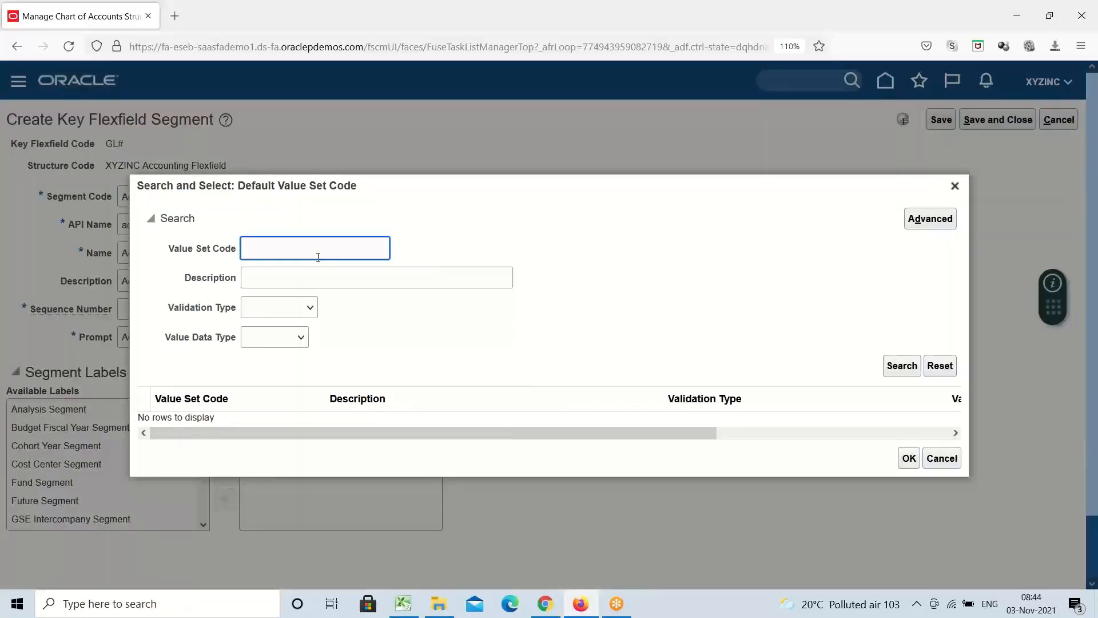
type("XYZINC AC")
left_click(904, 369)
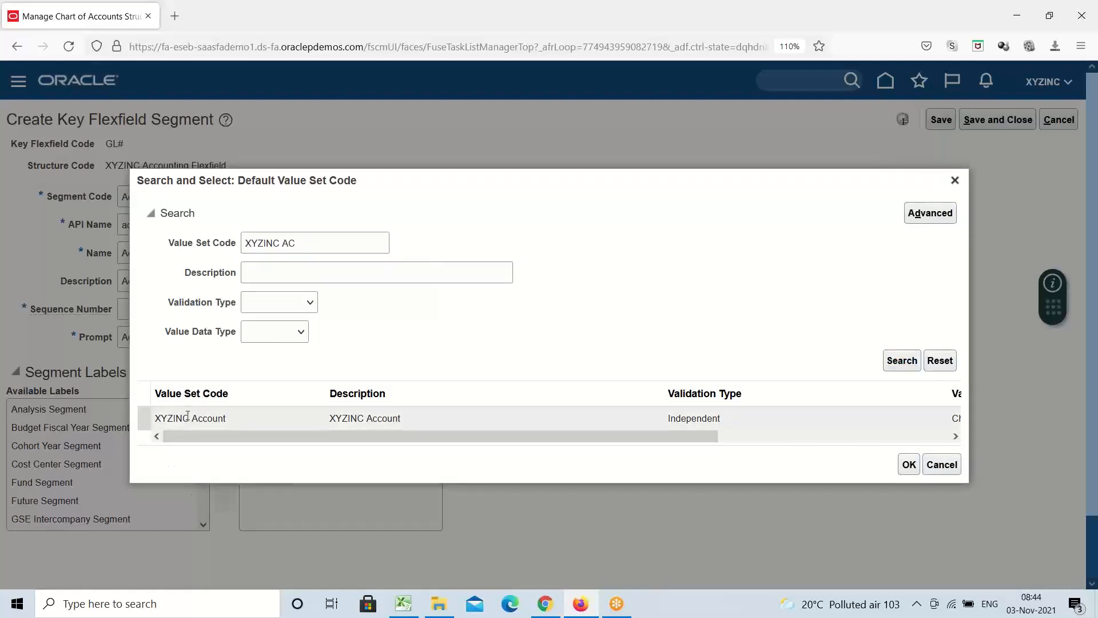
left_click(188, 416)
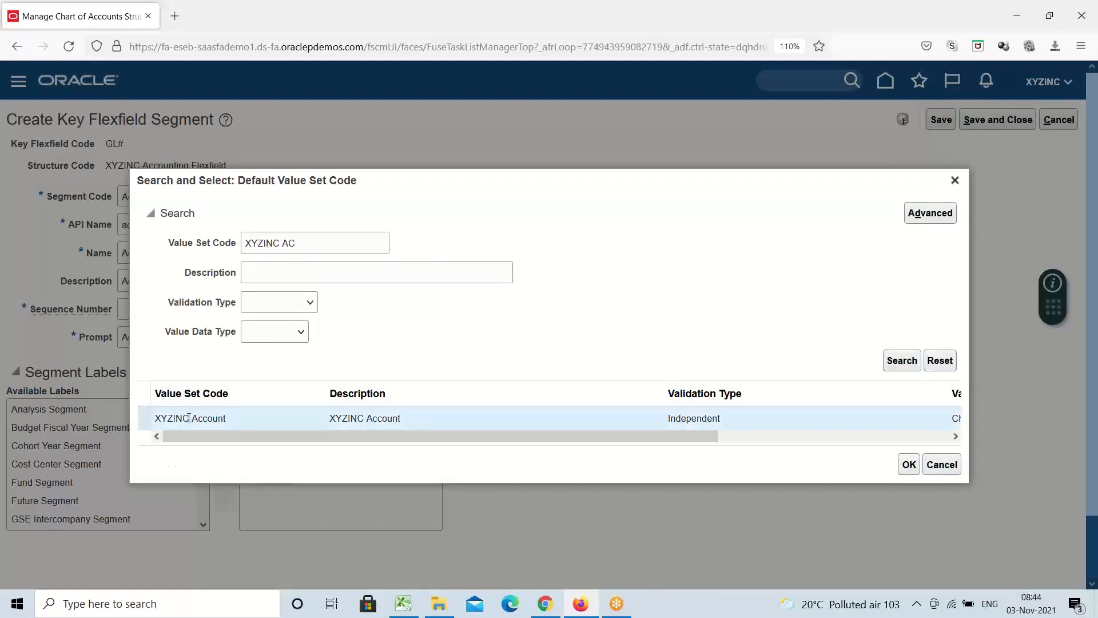
left_click(910, 465)
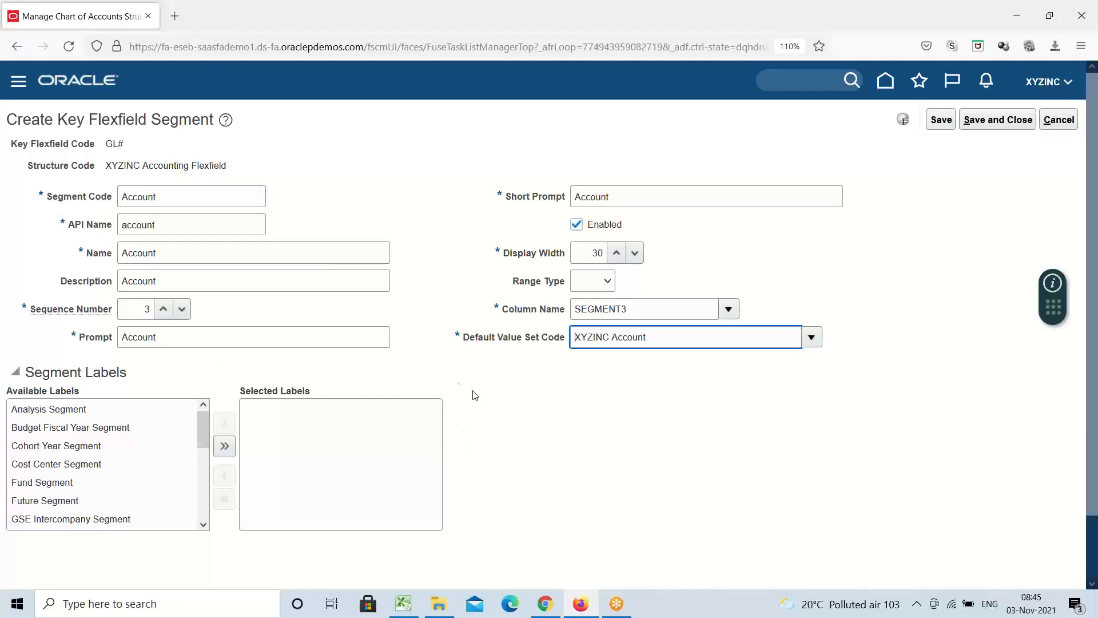
Switch to the Excel notes and enter Salaries in cell E167 as an example account.
left_click(404, 603)
scroll(526, 318, "down", 2)
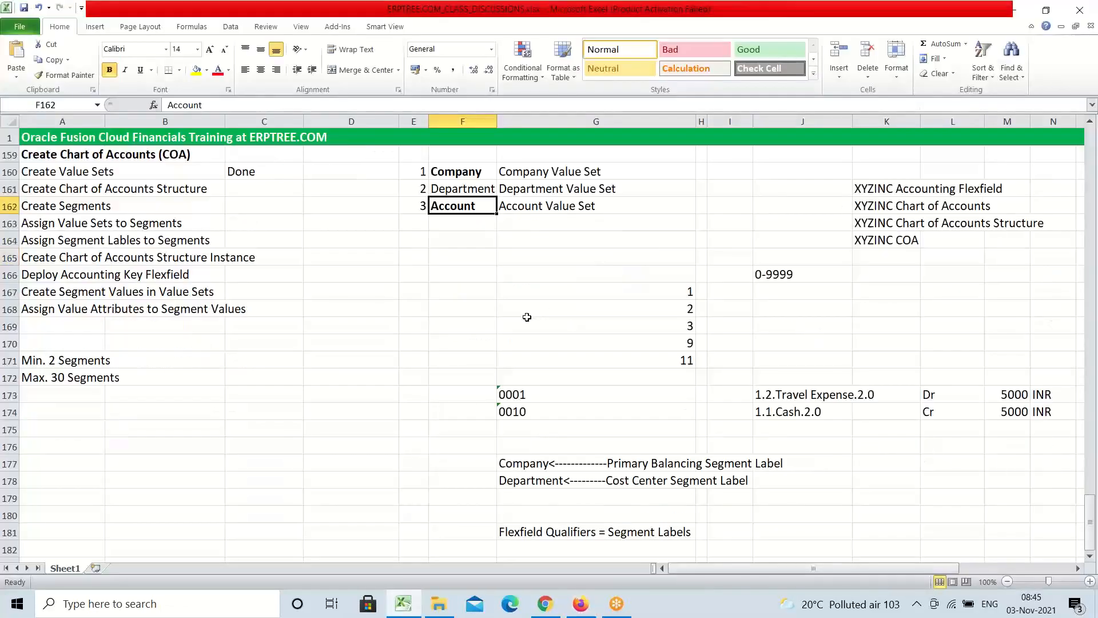
scroll(526, 318, "up", 2)
scroll(526, 317, "down", 5)
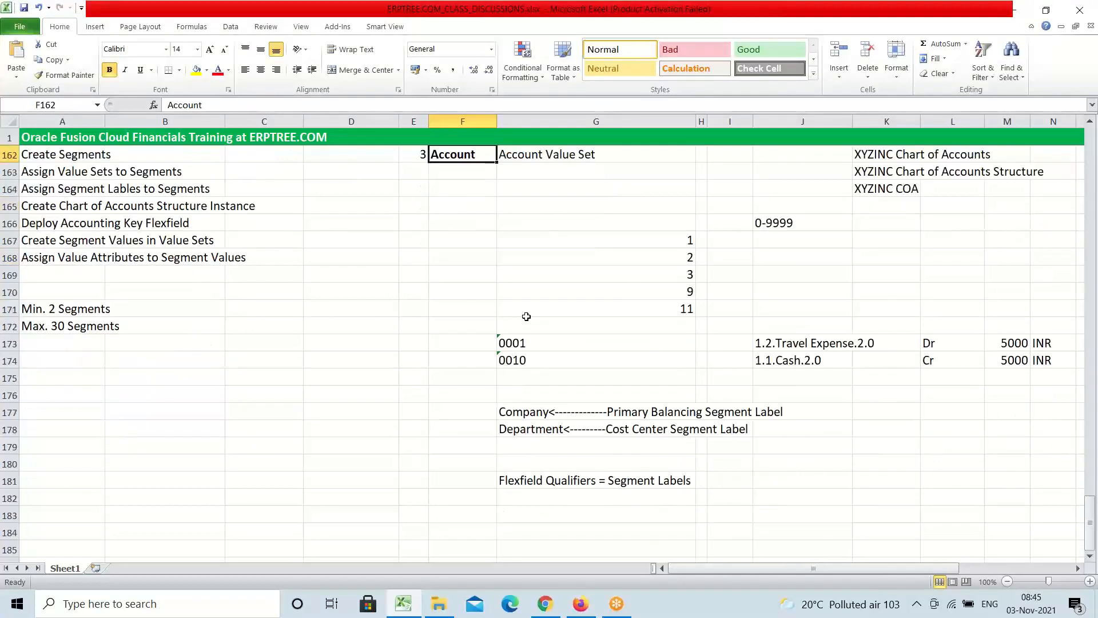
scroll(526, 317, "up", 4)
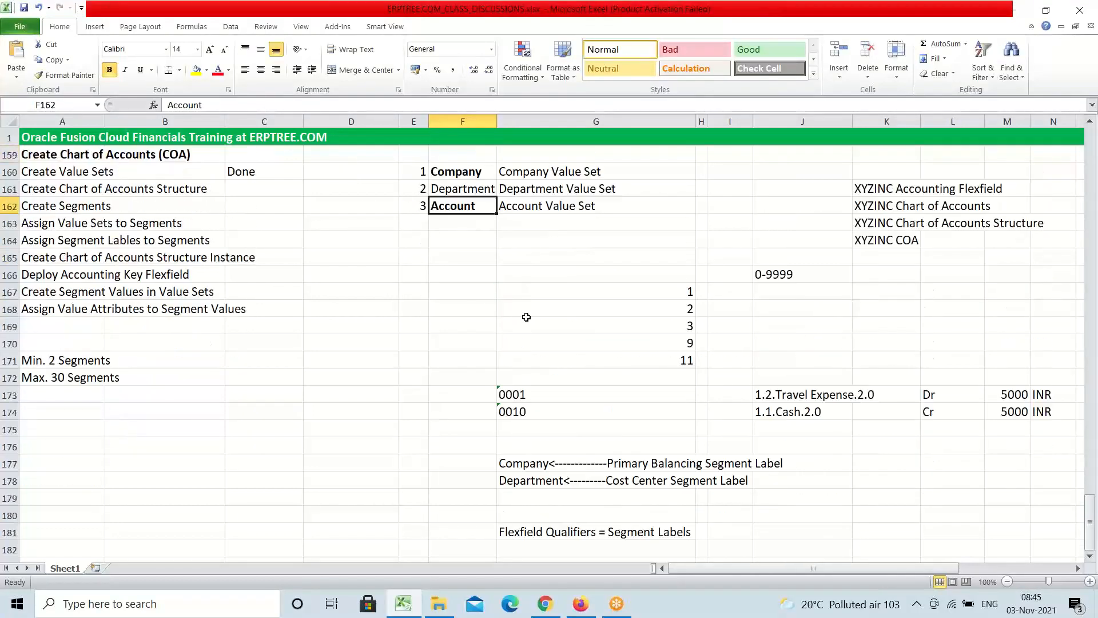
left_click(472, 298)
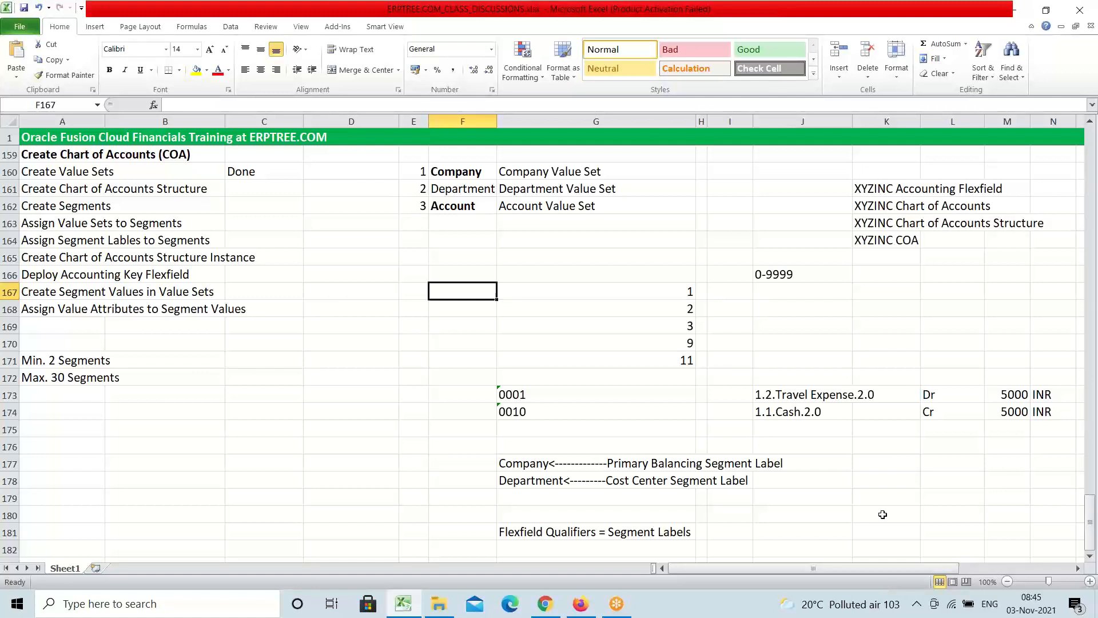
key("Left")
type("S")
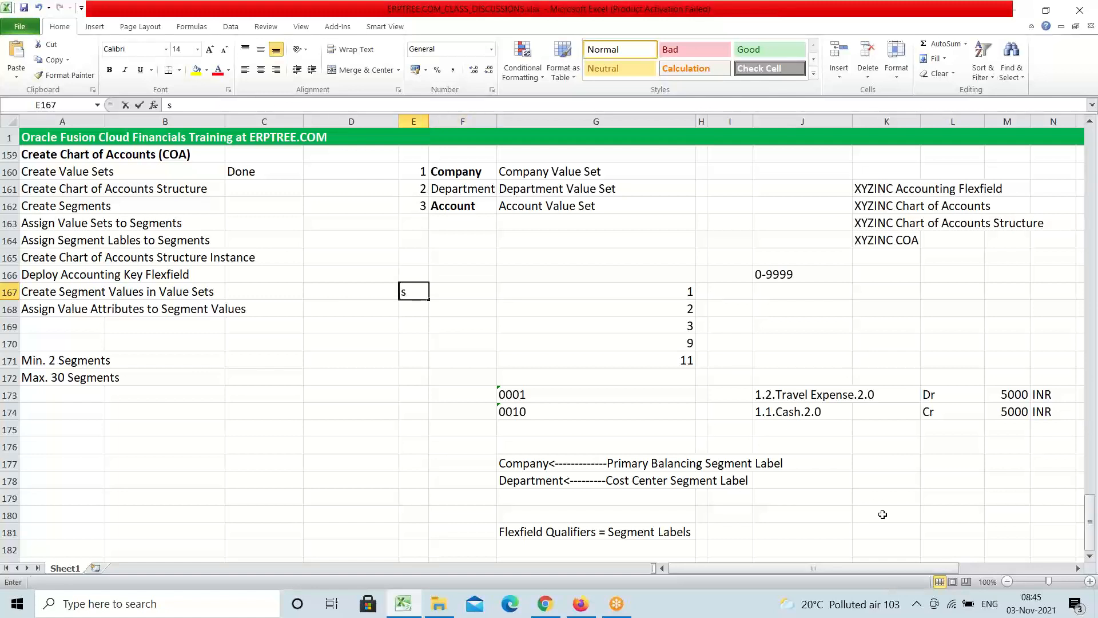
type("alaries")
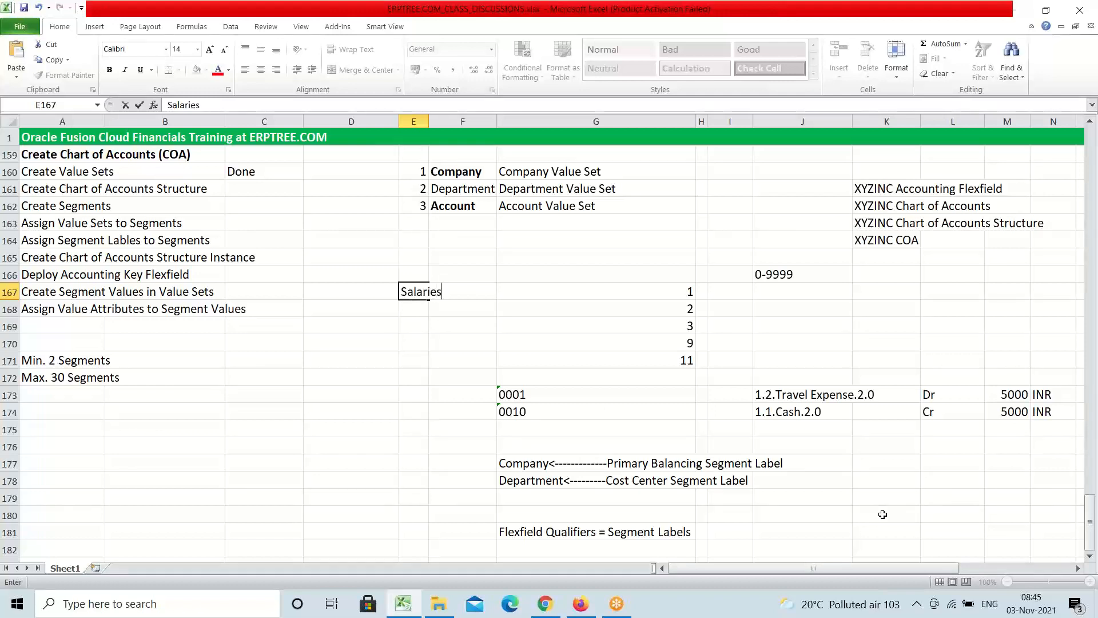
key("Return")
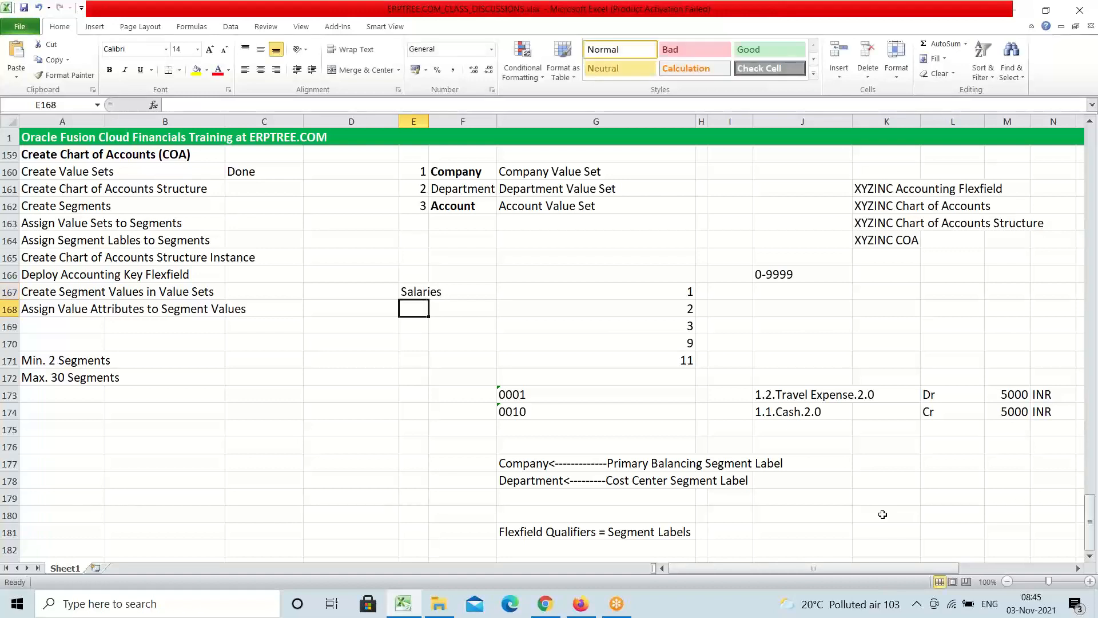
Add Payables in cell E168 and Cash in cell E169 beneath the Salaries example.
type("Pay")
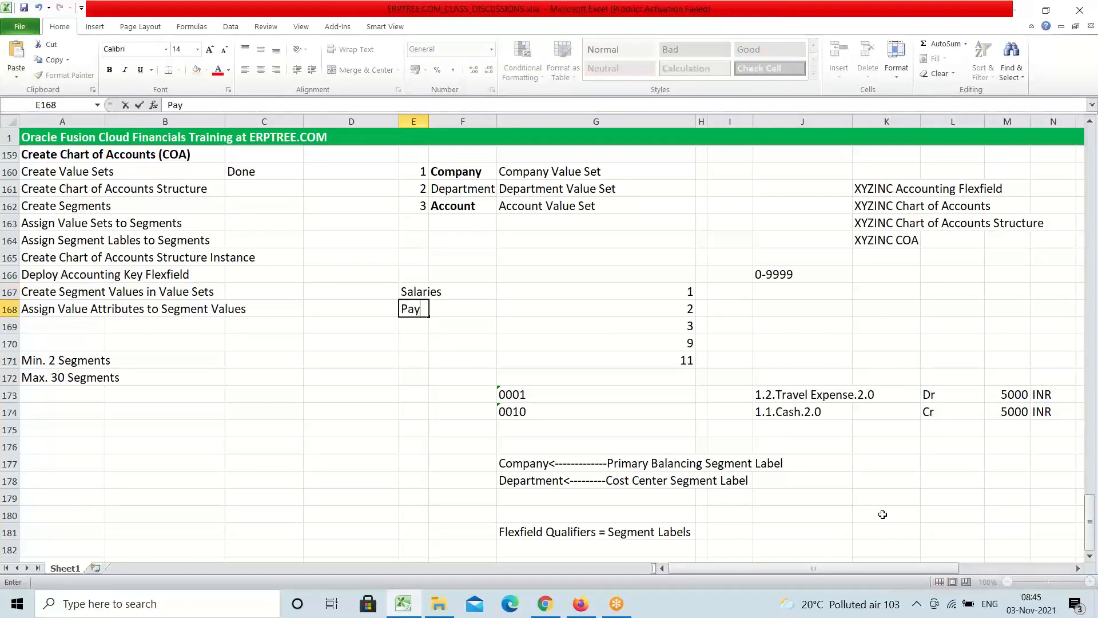
type("ables")
key("Return")
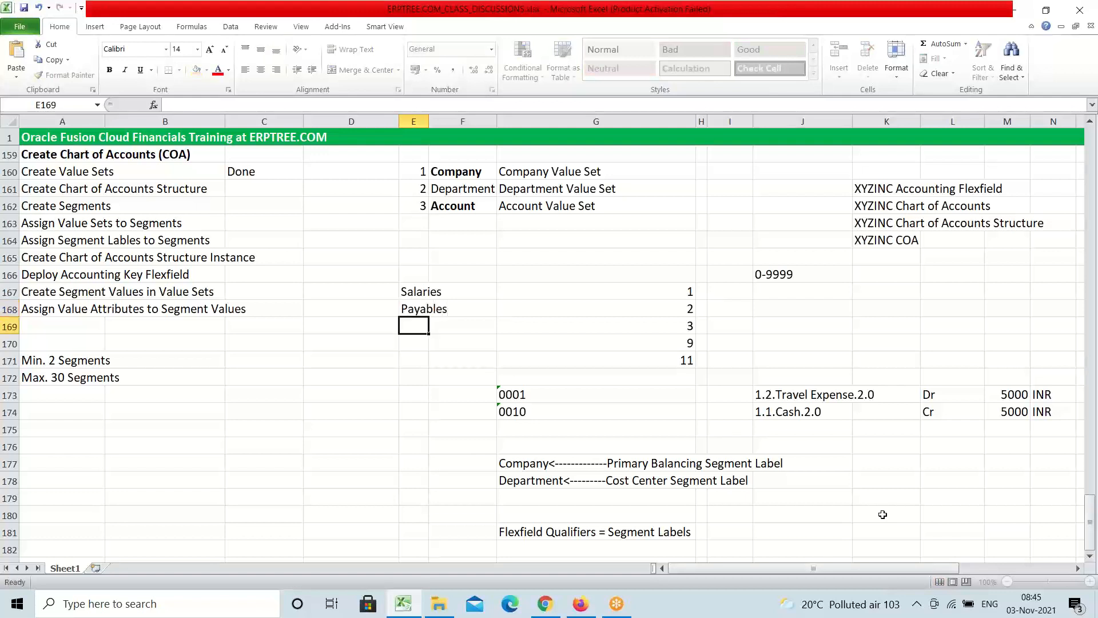
type("Cash")
key("Right")
key("Right")
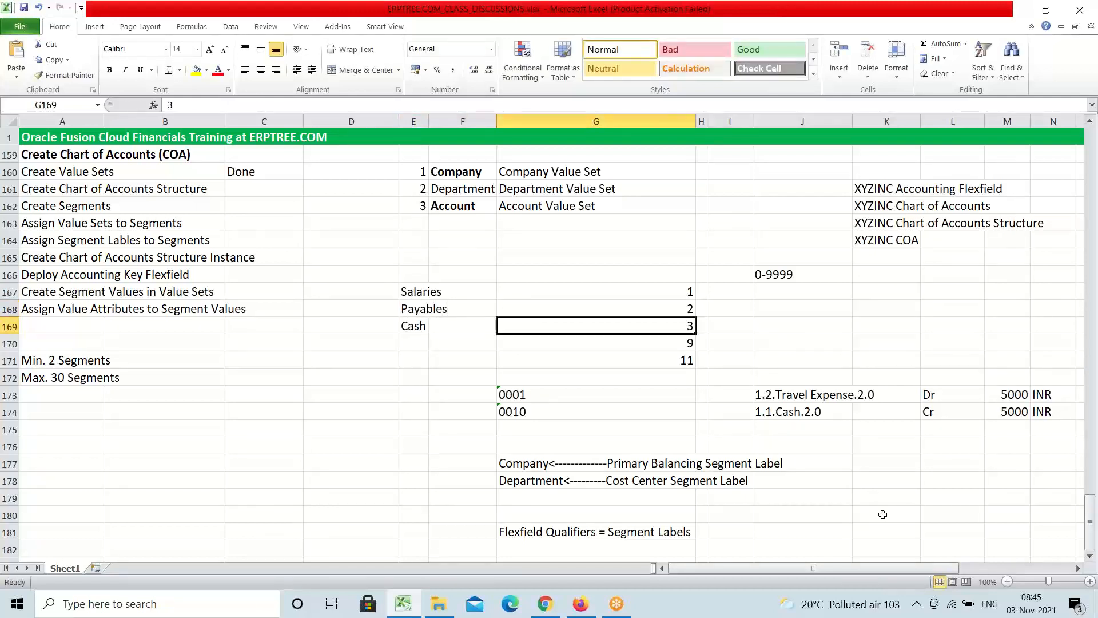
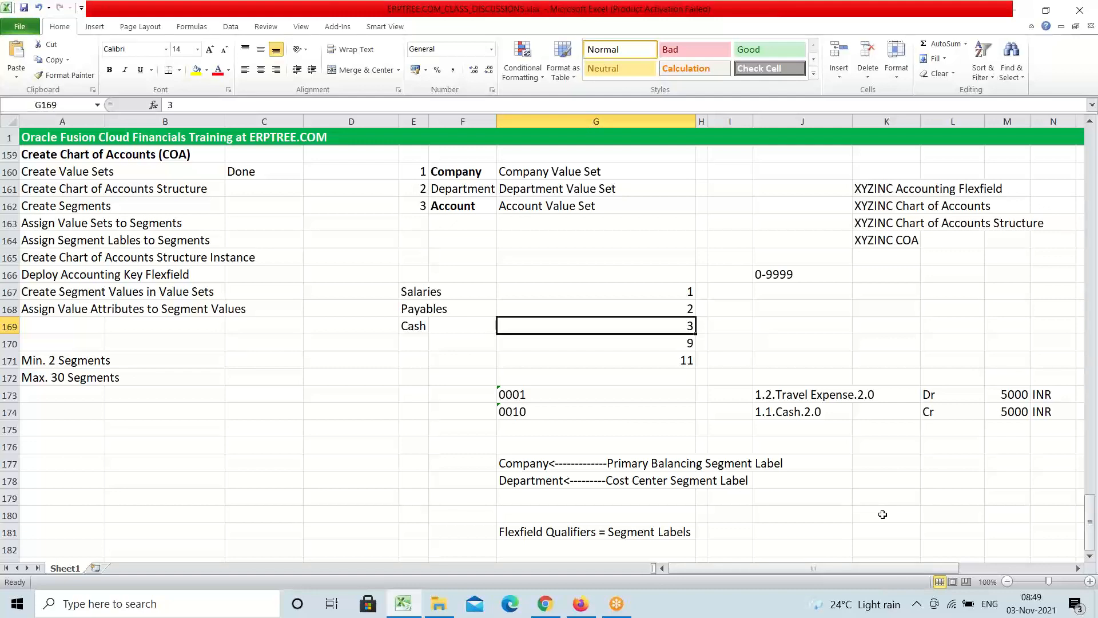
Return to Oracle in Firefox and add Natural Account Segment to the Account segment's selected labels.
left_click(578, 605)
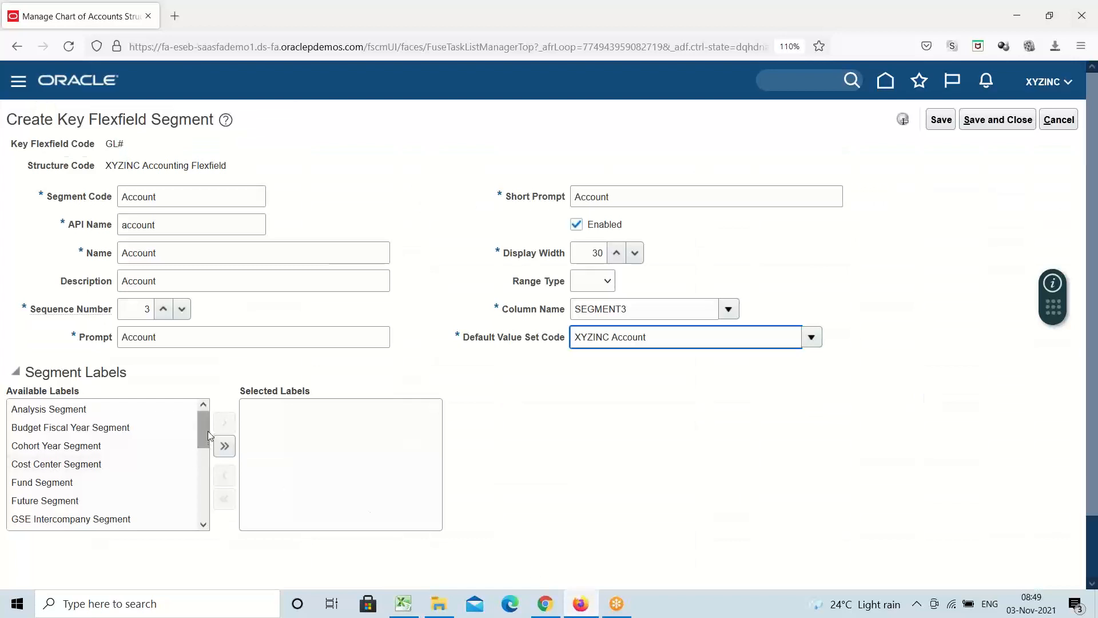
left_click_drag(205, 433, 209, 512)
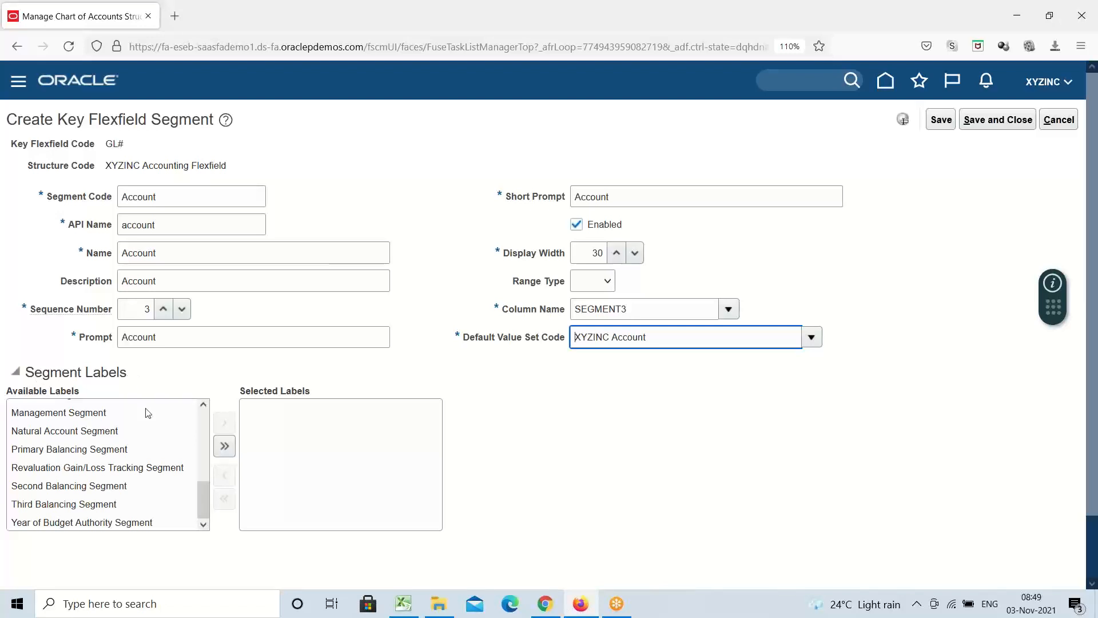
left_click(100, 438)
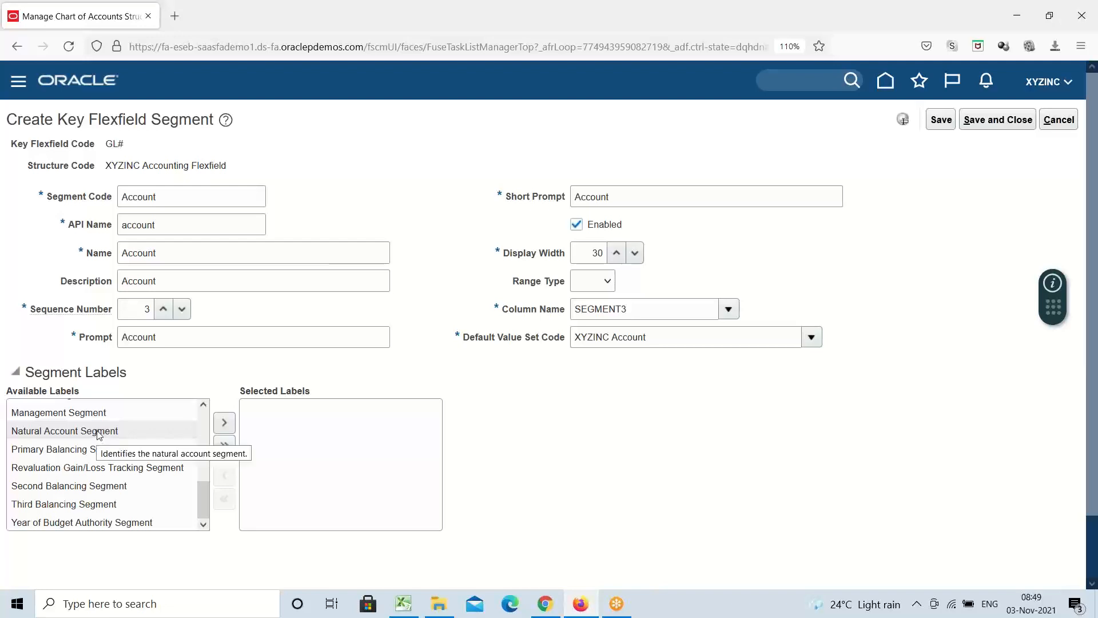
left_click(224, 422)
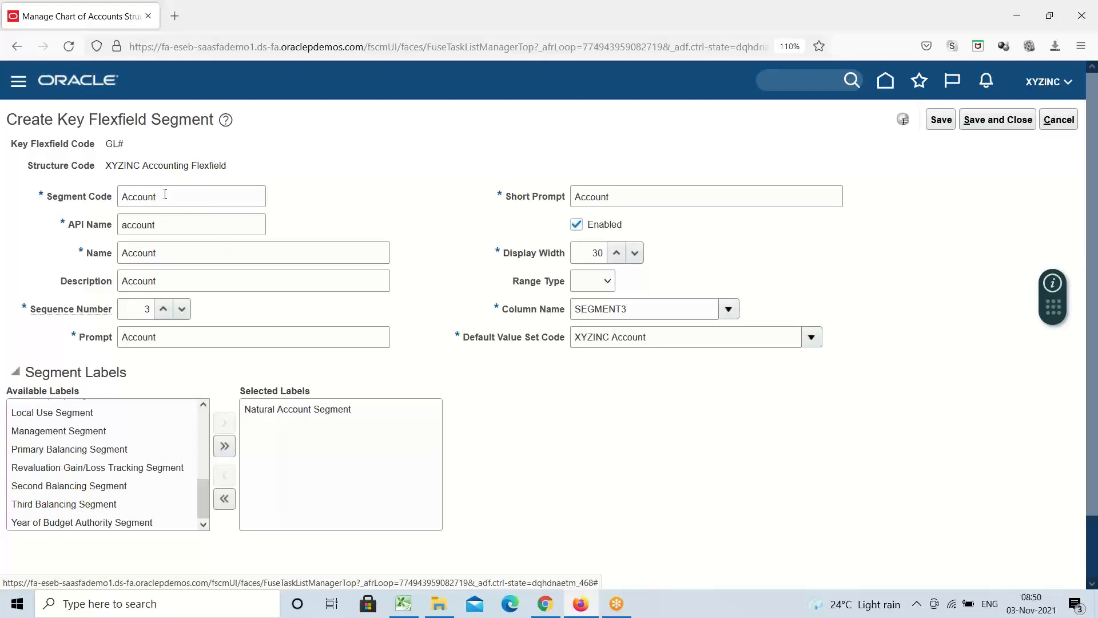
left_click_drag(675, 333, 440, 355)
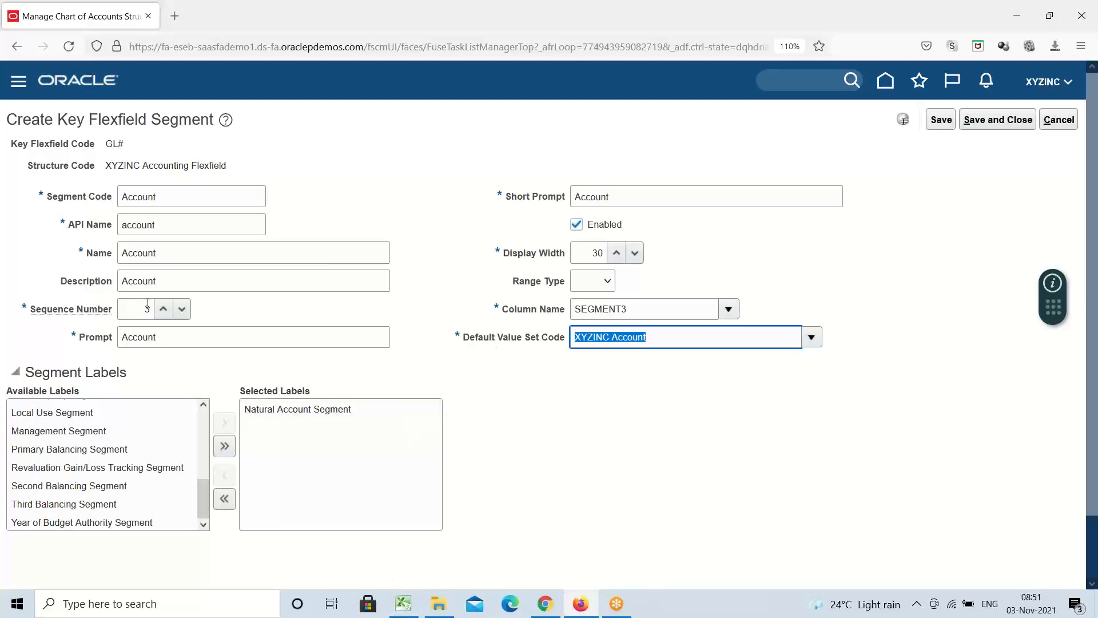
left_click(166, 196)
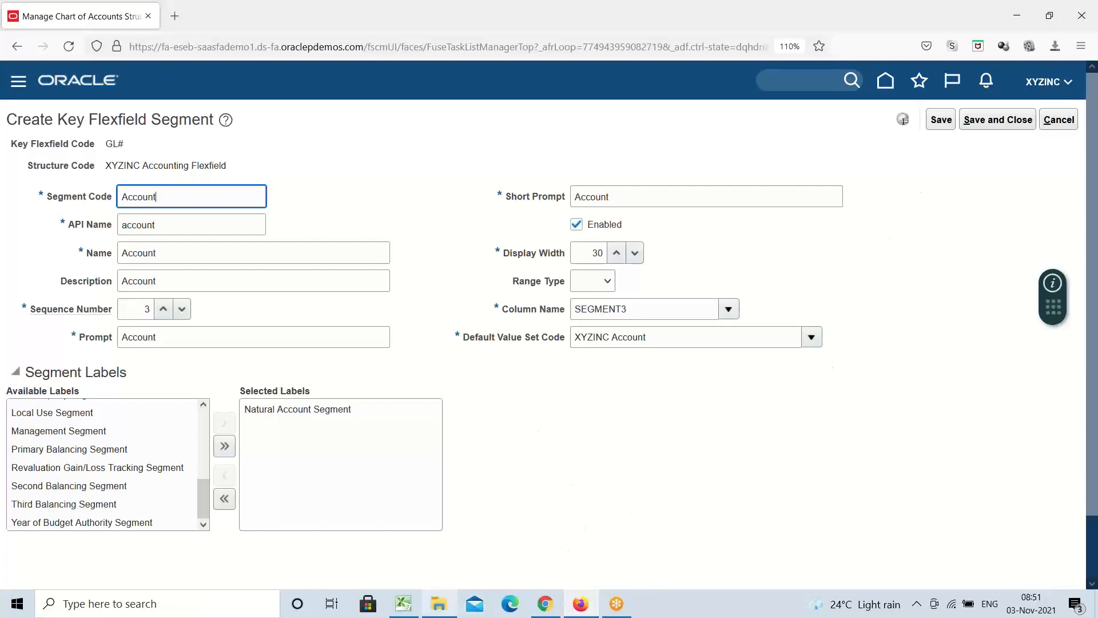
Switch to the Excel notes and enter "Account<--------------Natural Account Segment Label" in cell G179.
left_click(403, 604)
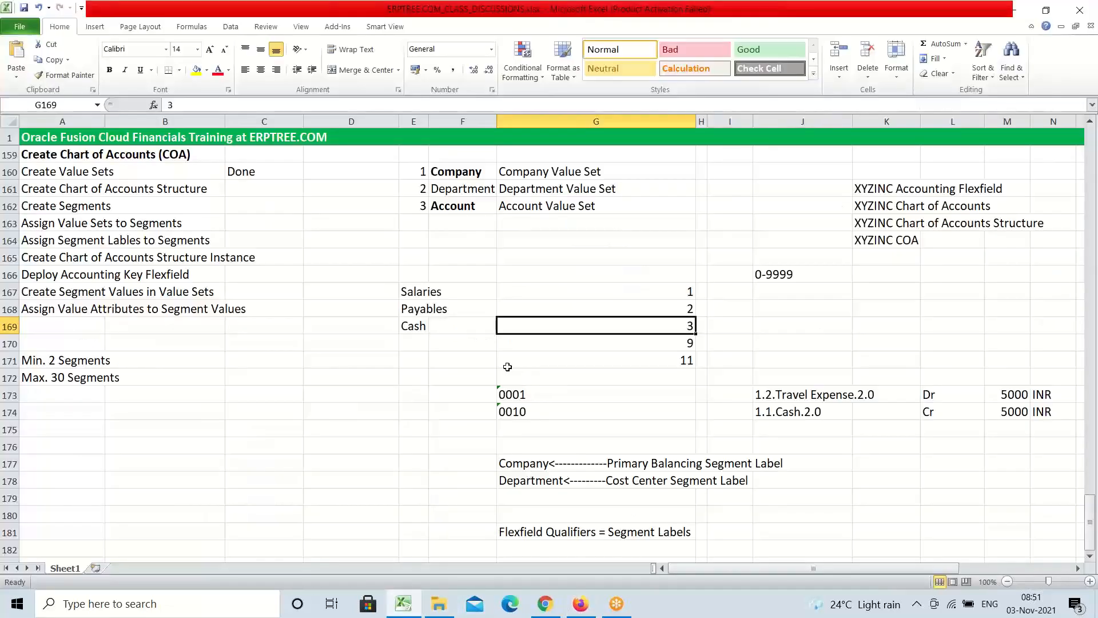
scroll(508, 367, "down", 3)
left_click(536, 346)
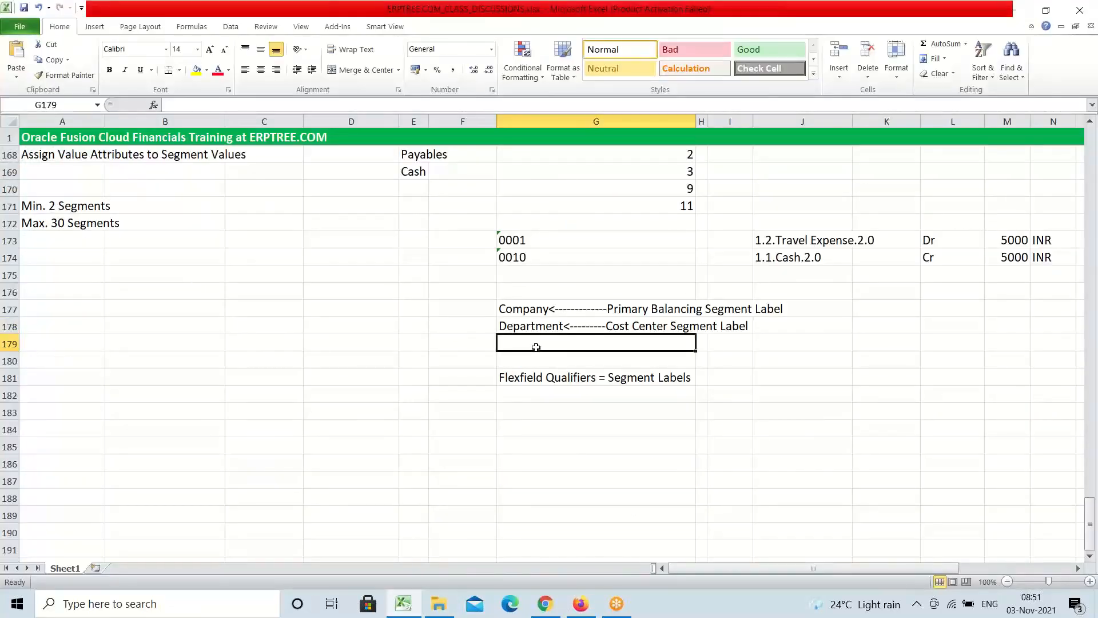
type("Account")
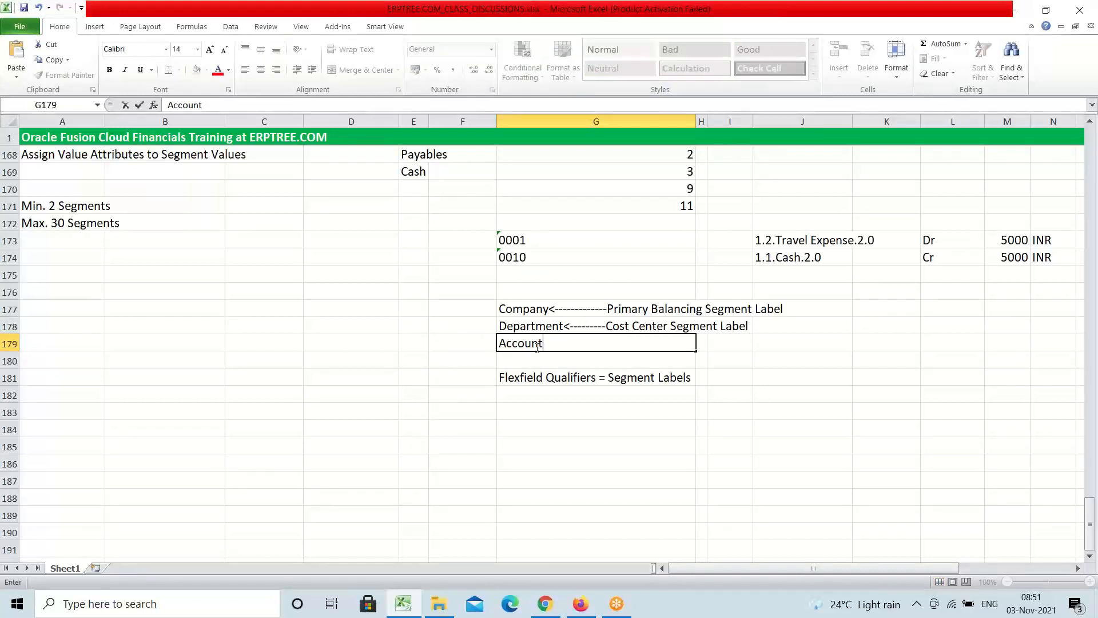
type("<--------------Natural")
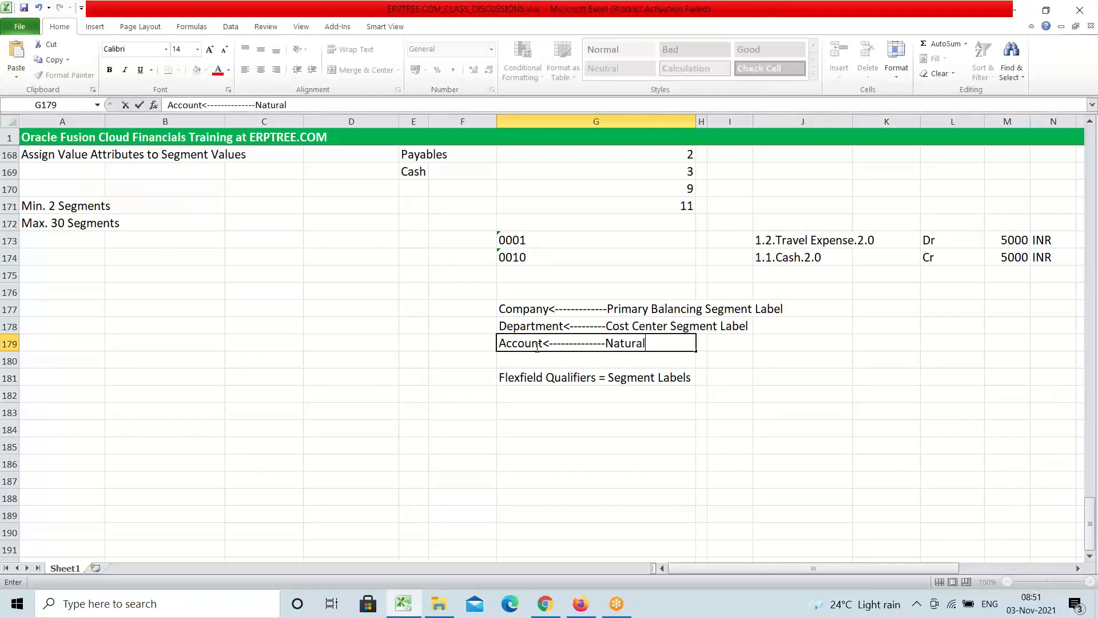
type(" Account Se")
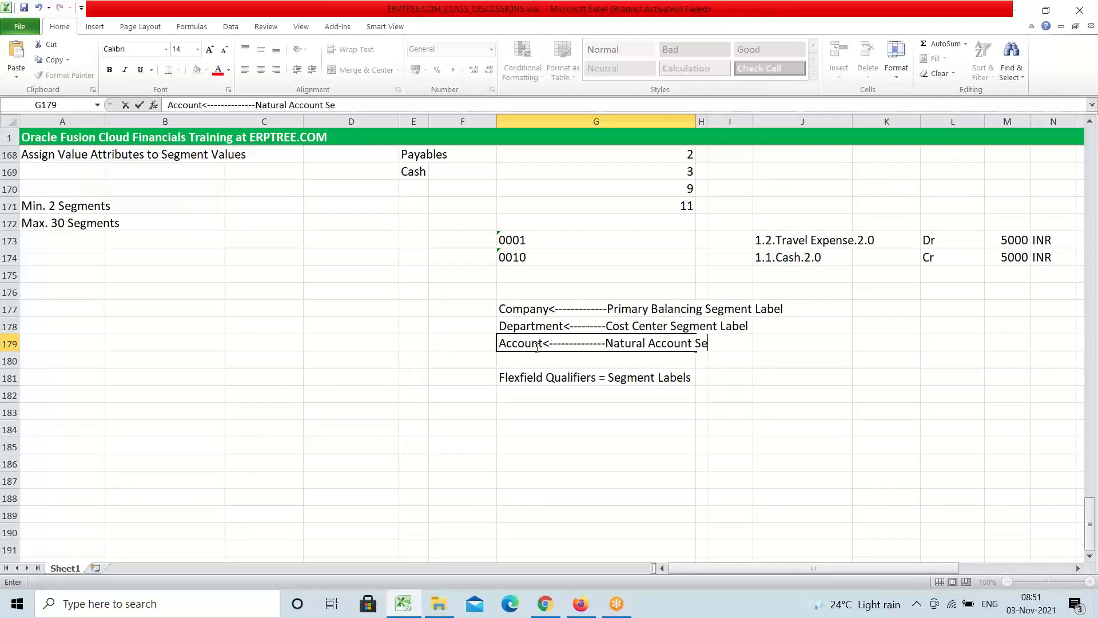
type("gment Lable")
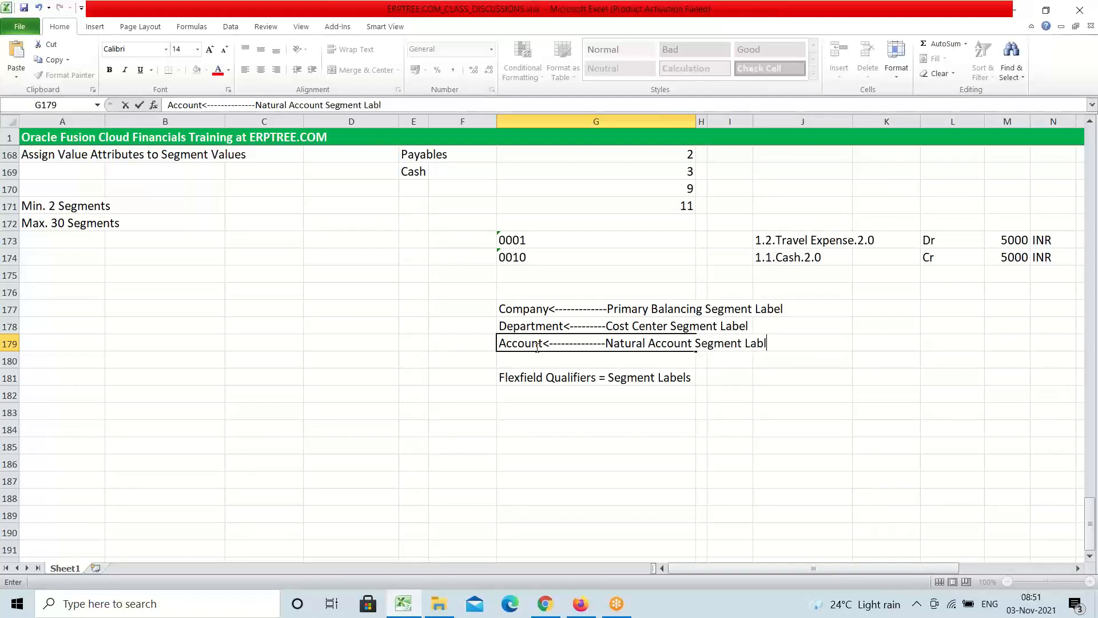
key("BackSpace")
key("BackSpace")
type("el")
key("ctrl+Return")
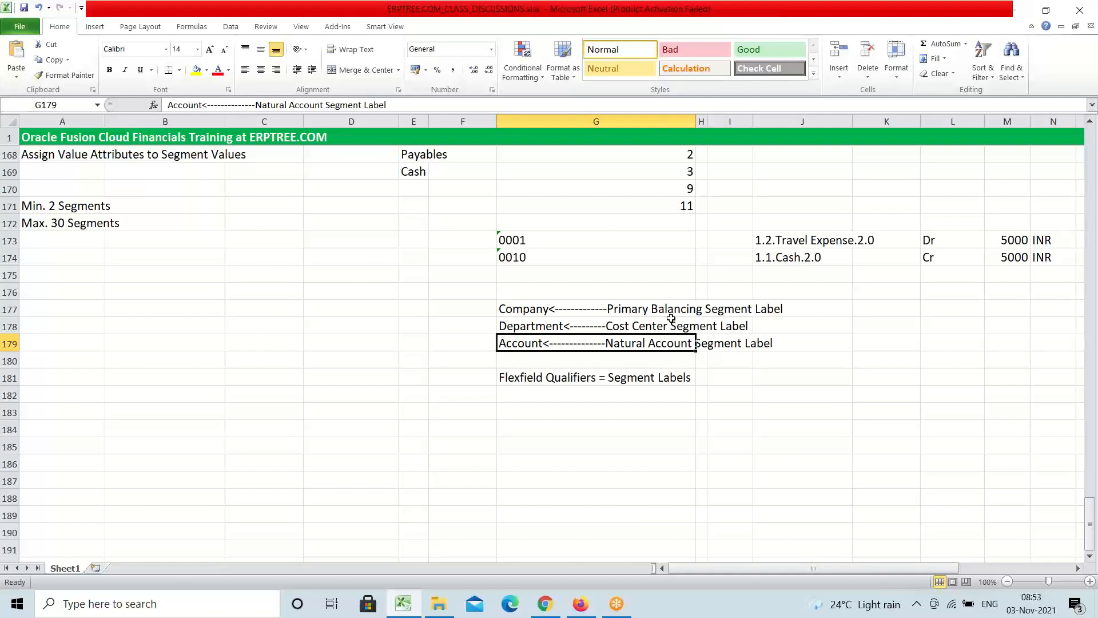
Return to Oracle in Firefox, then save and close the new Account segment.
left_click(590, 615)
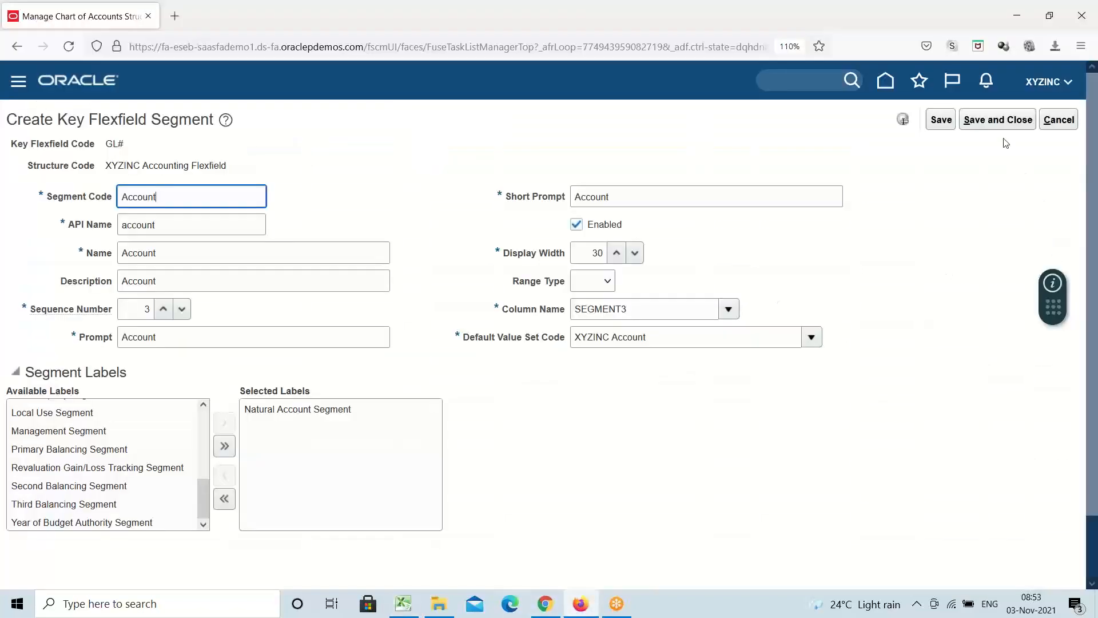
left_click(998, 119)
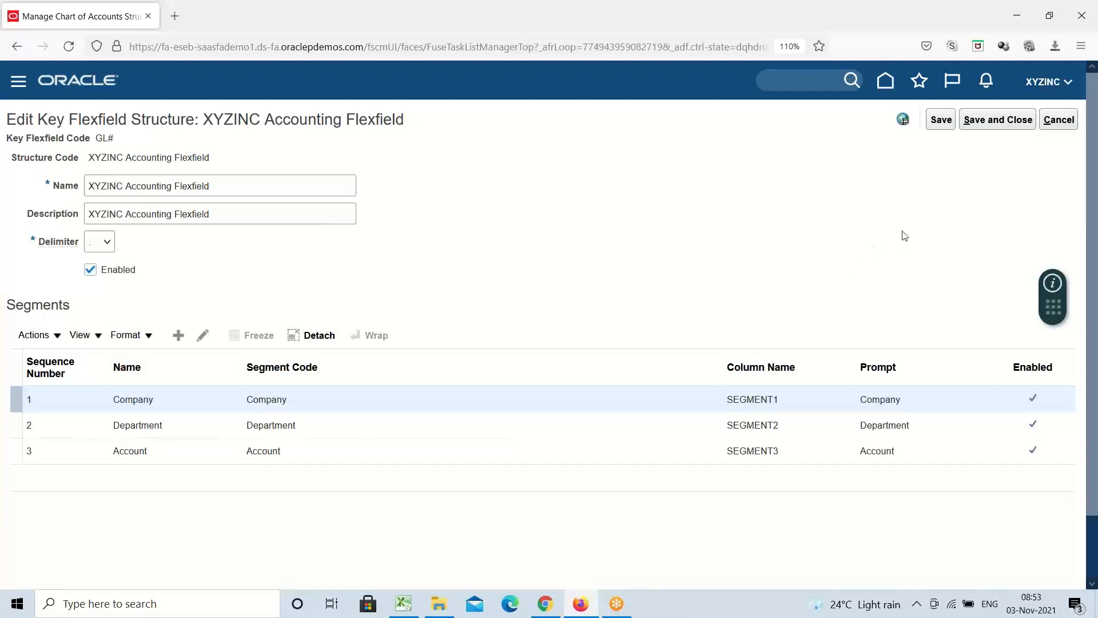
Switch to the Excel notes and list Company in cell A175 and Account in cell A176 below the segment limits.
left_click(403, 606)
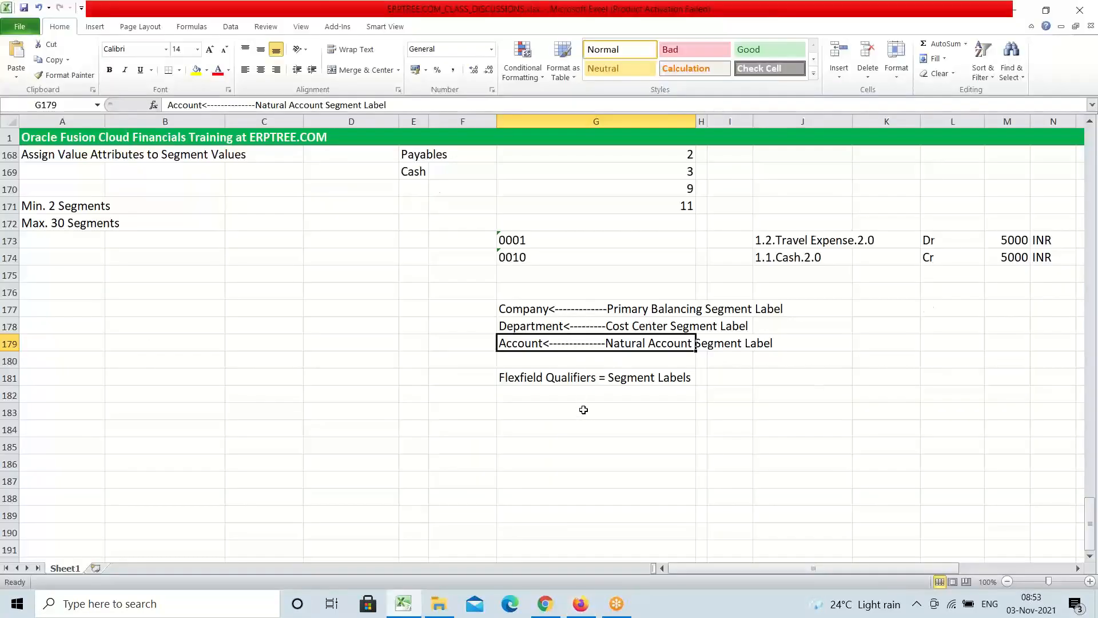
scroll(582, 409, "up", 1)
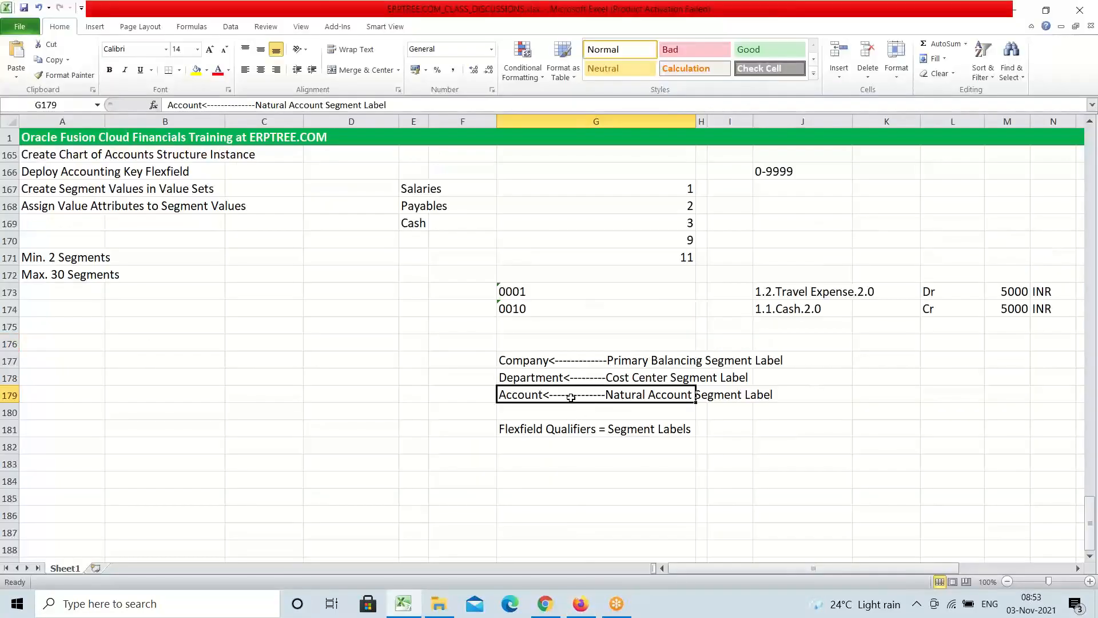
left_click(45, 263)
scroll(67, 319, "up", 2)
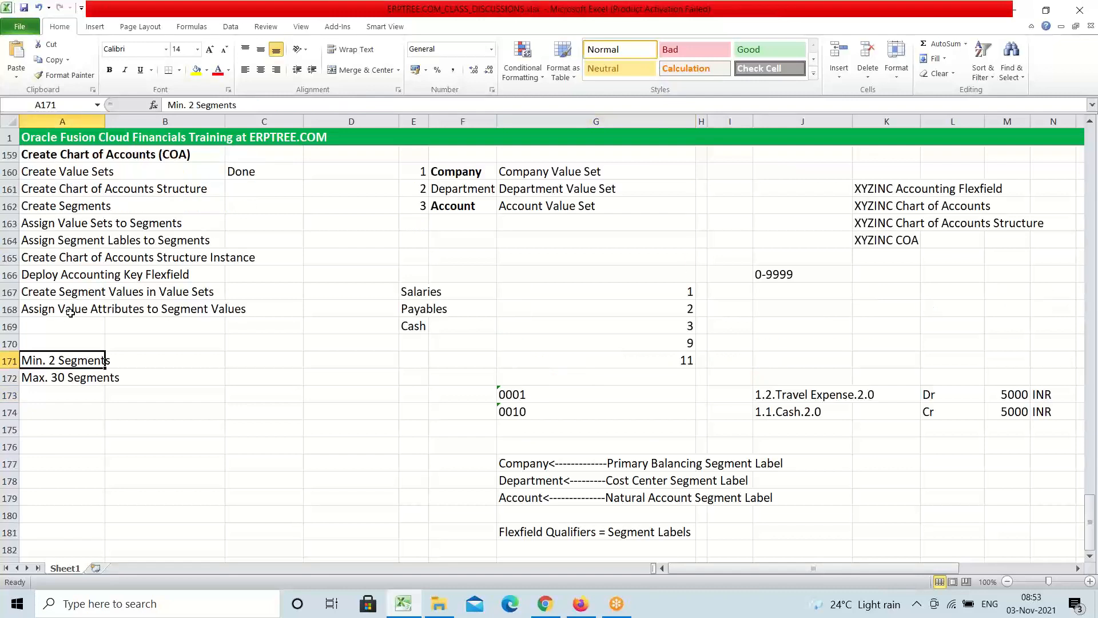
left_click(55, 429)
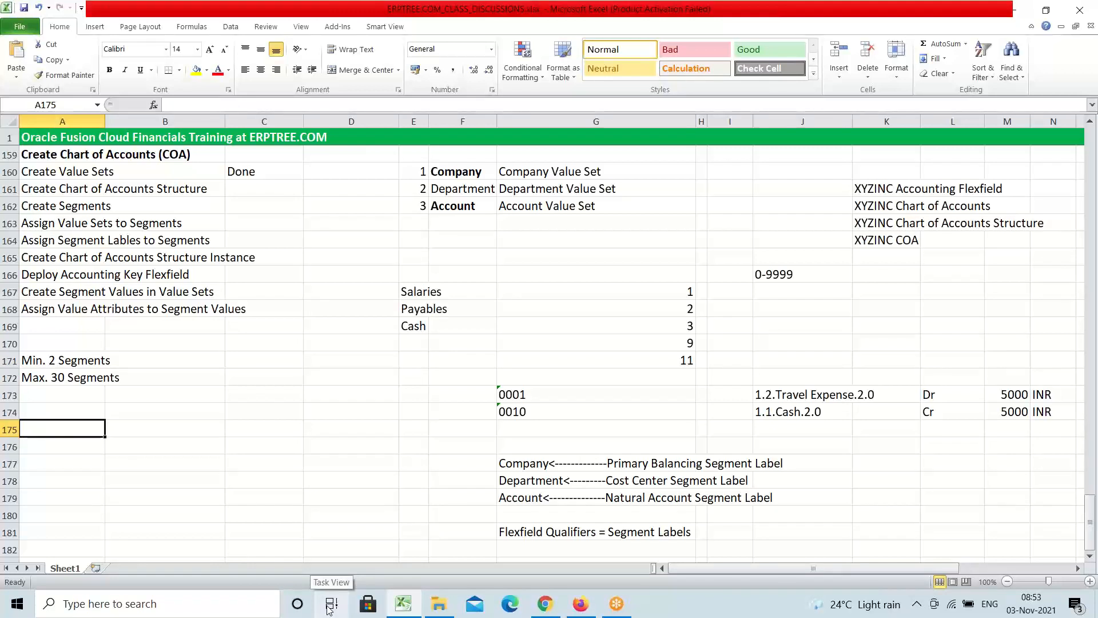
type("Company")
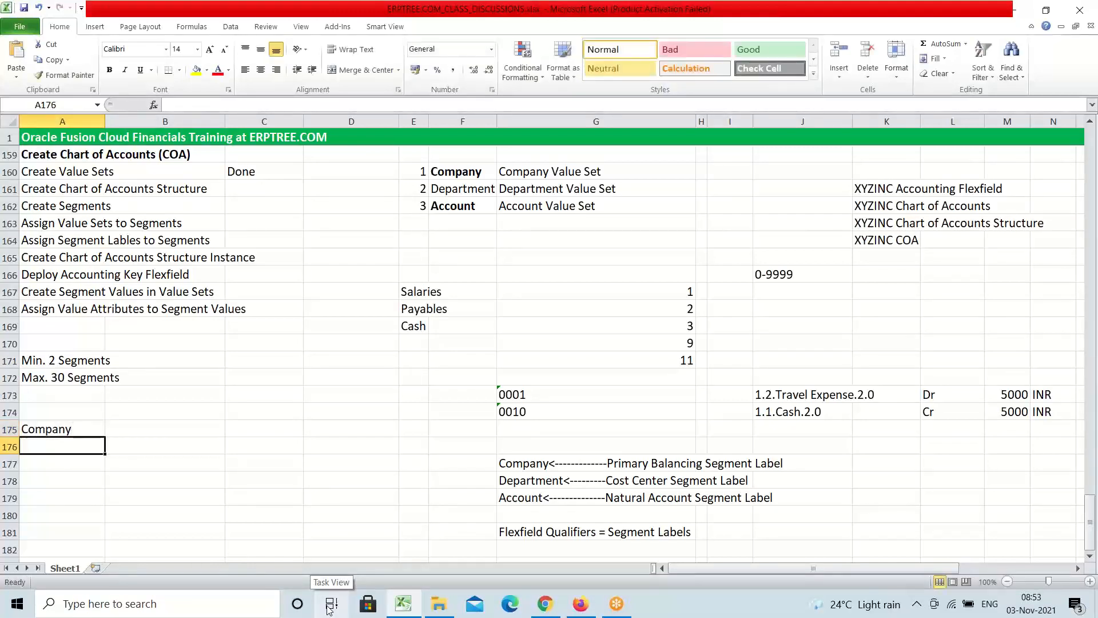
key("Return")
type("Account")
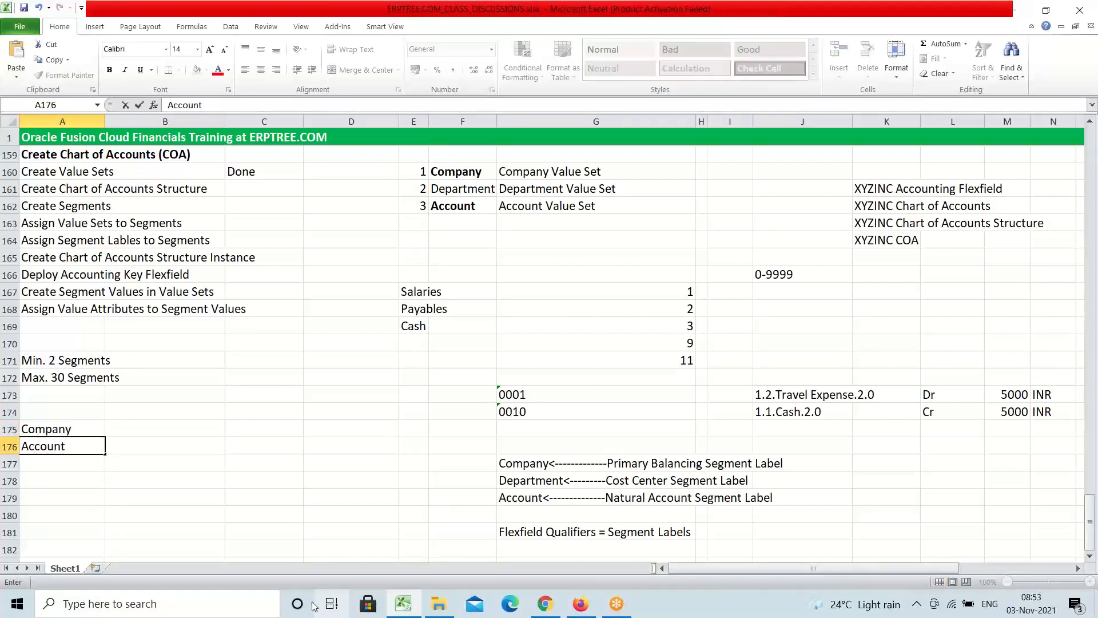
left_click(60, 363)
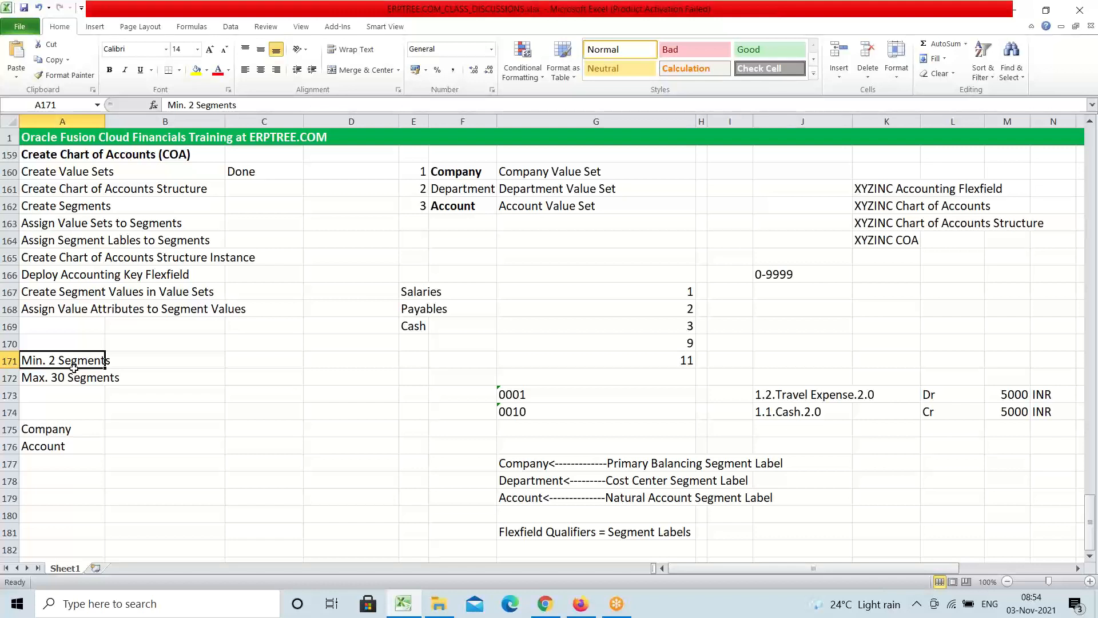
left_click(47, 429)
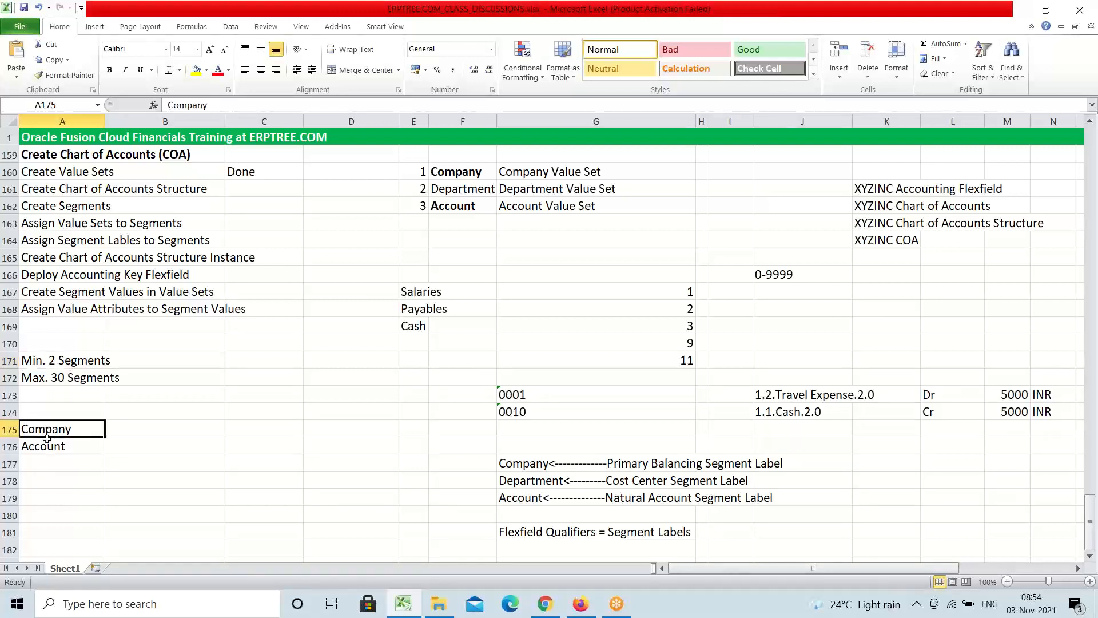
left_click(49, 446)
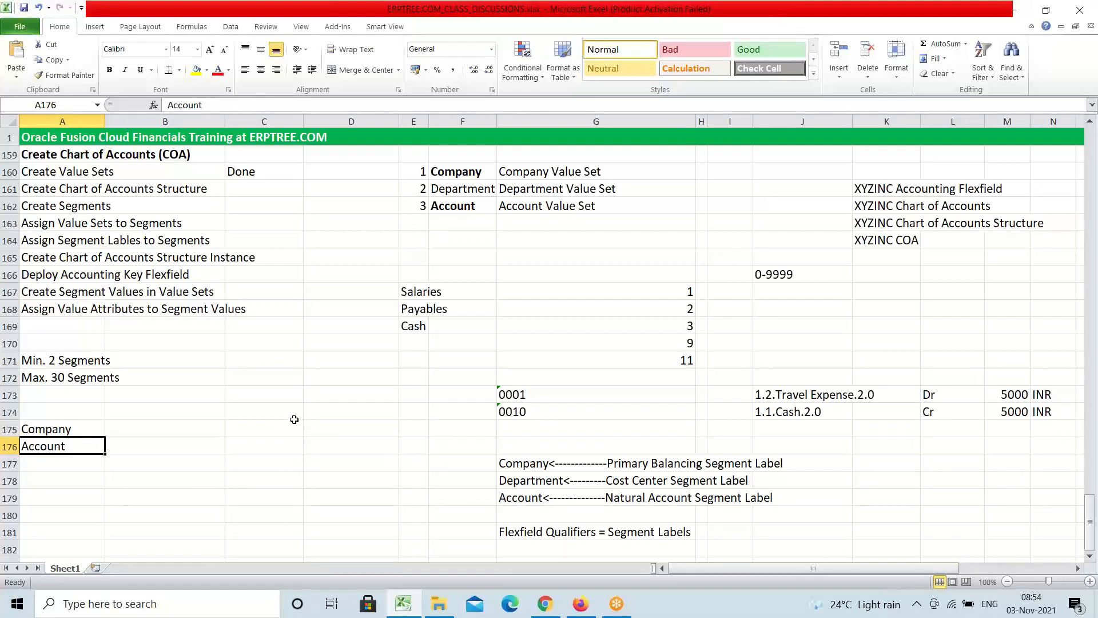
scroll(294, 412, "down", 2)
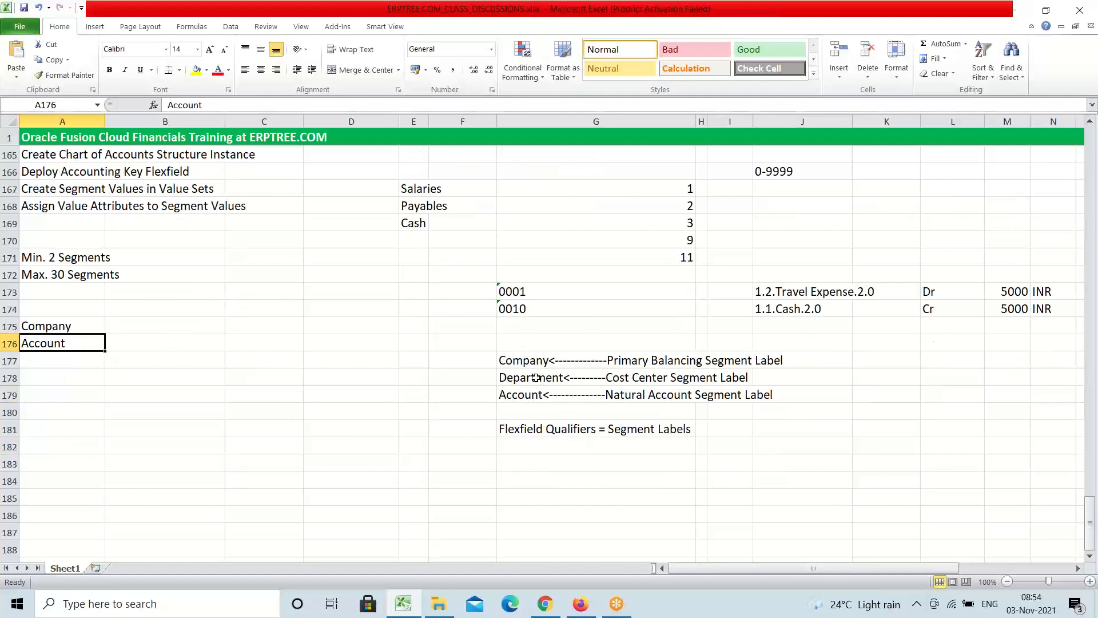
left_click(520, 359)
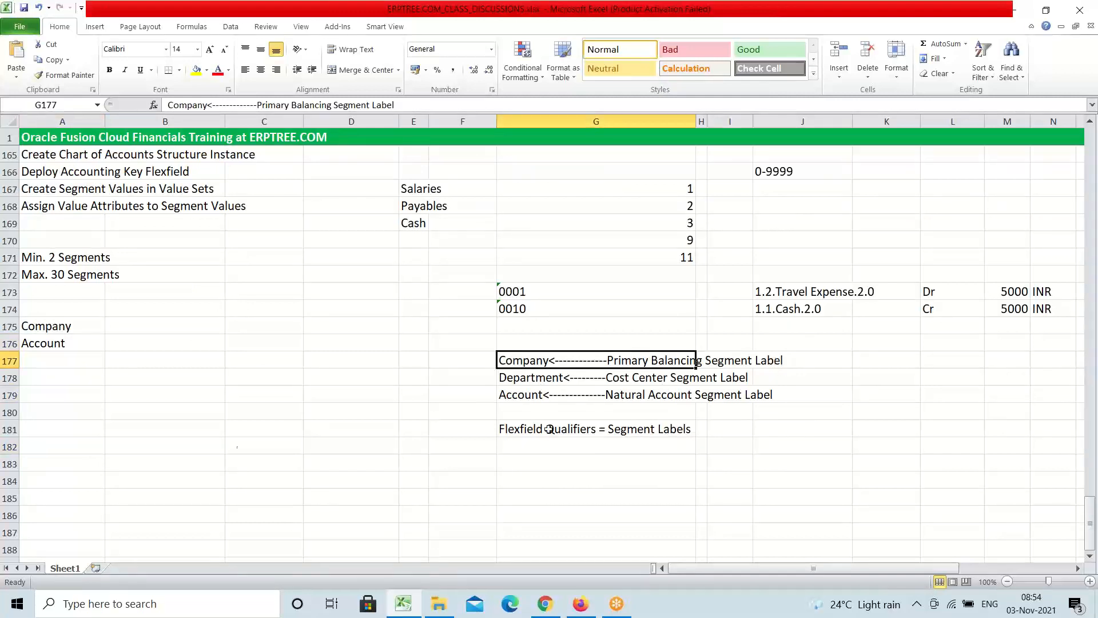
left_click(44, 343)
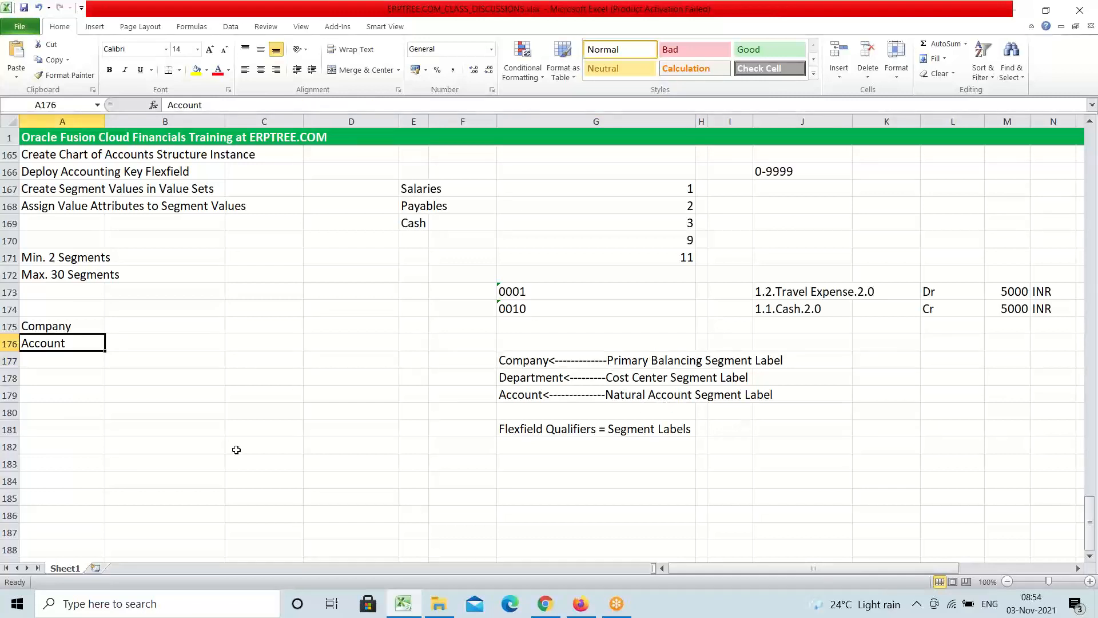
Extend the Company note in cell A175 to read "Company - Balancing Segment".
left_click(82, 324)
double_click(82, 324)
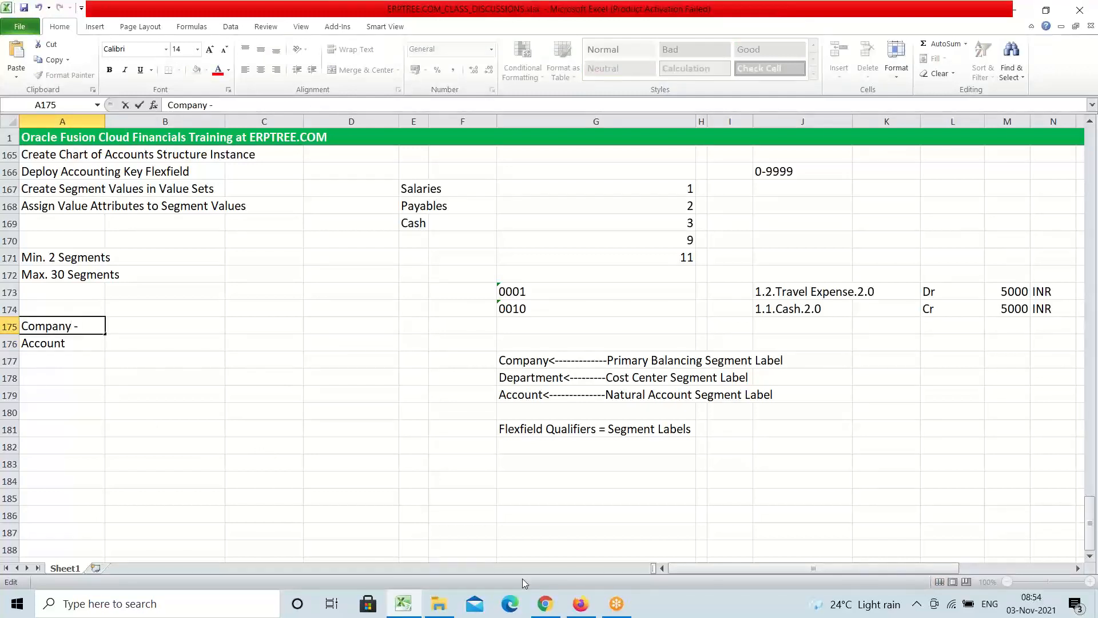
type("- Balancing Segment")
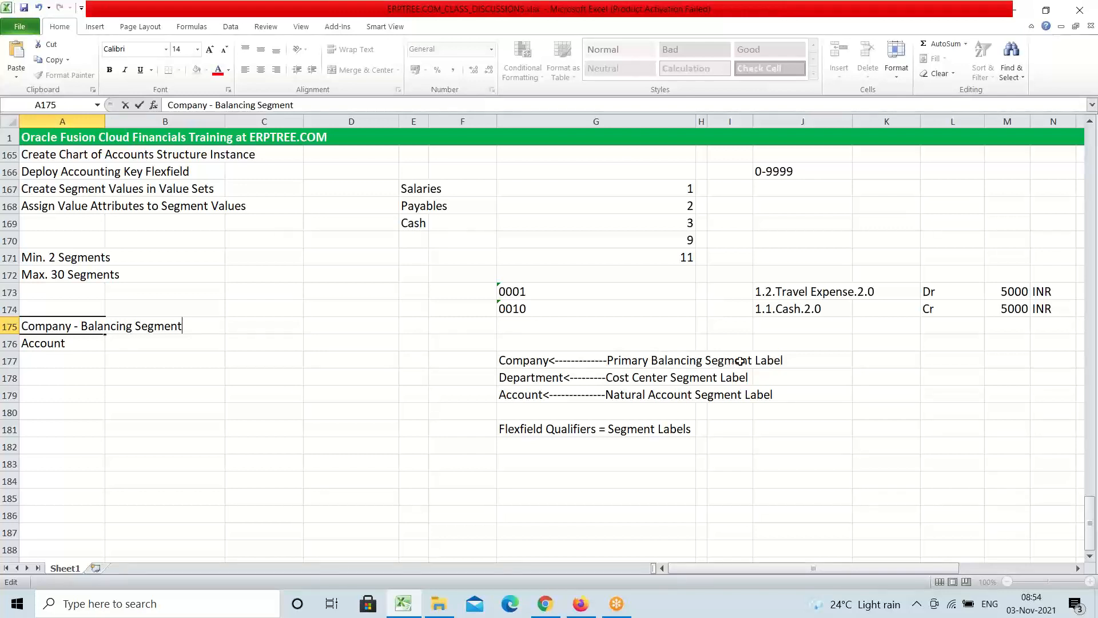
Extend the Account note in cell A176 to read "Account - Natural Account Segment".
left_click(78, 341)
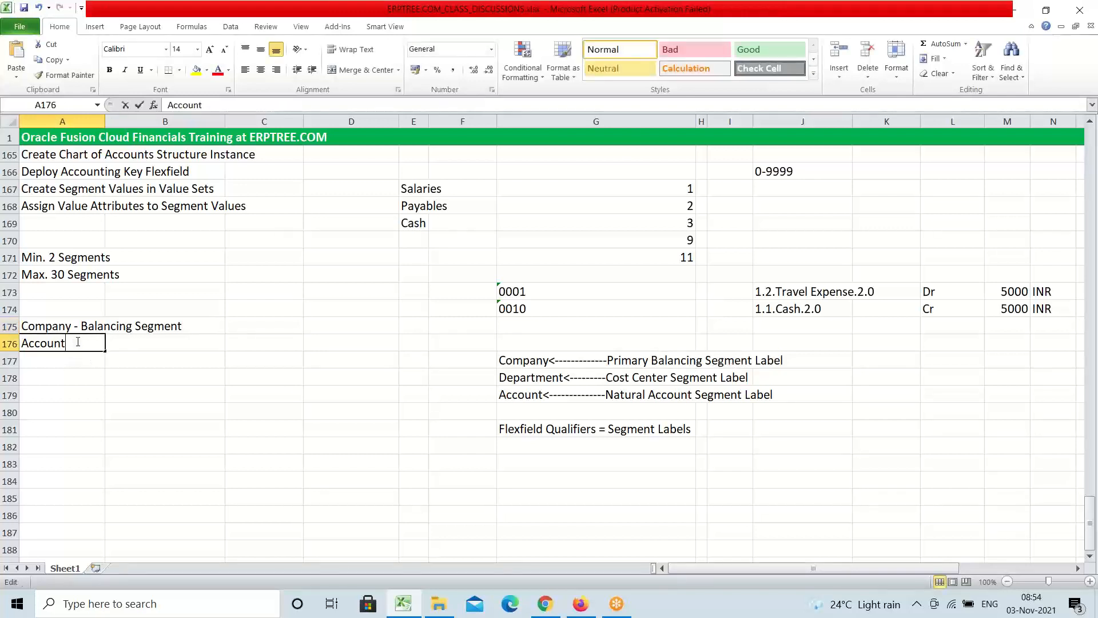
type("-")
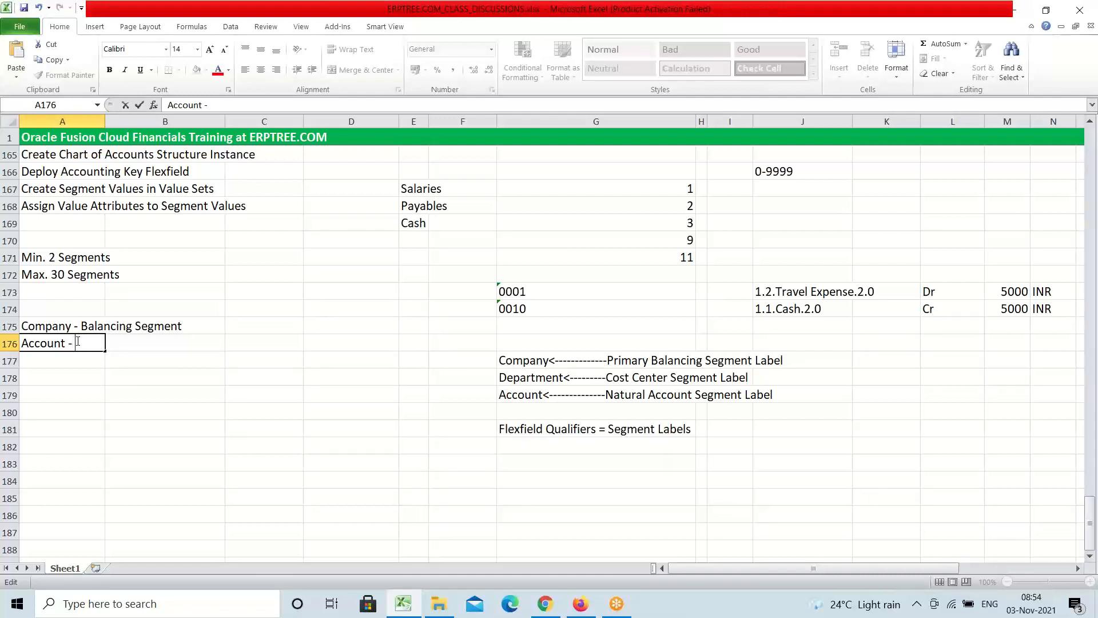
type("Natural ")
type("Account ")
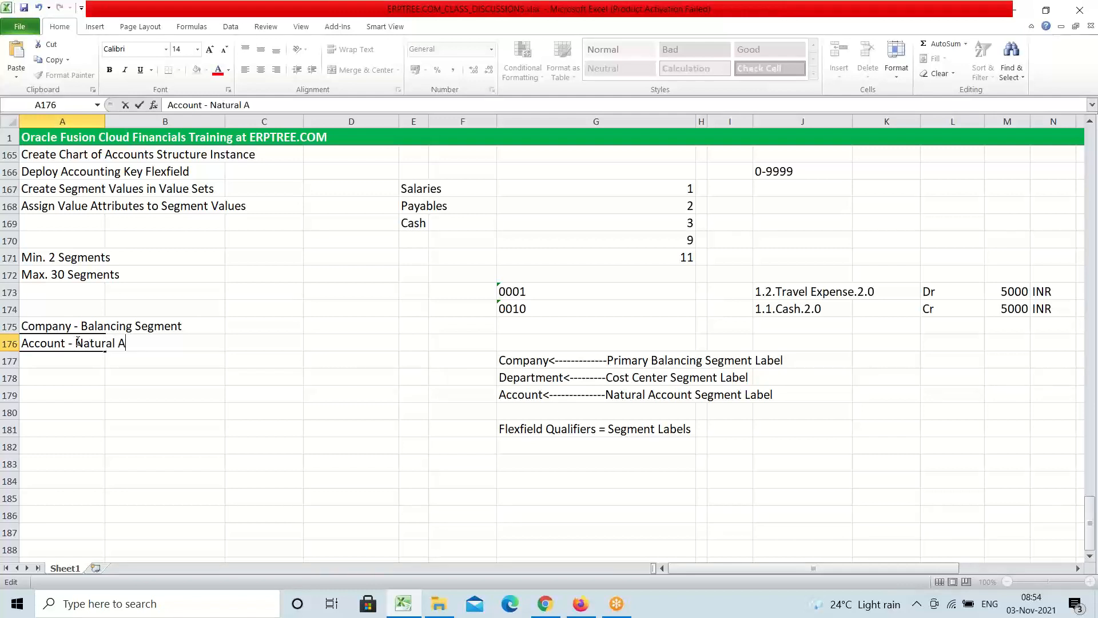
type("Segment")
key("ctrl+Return")
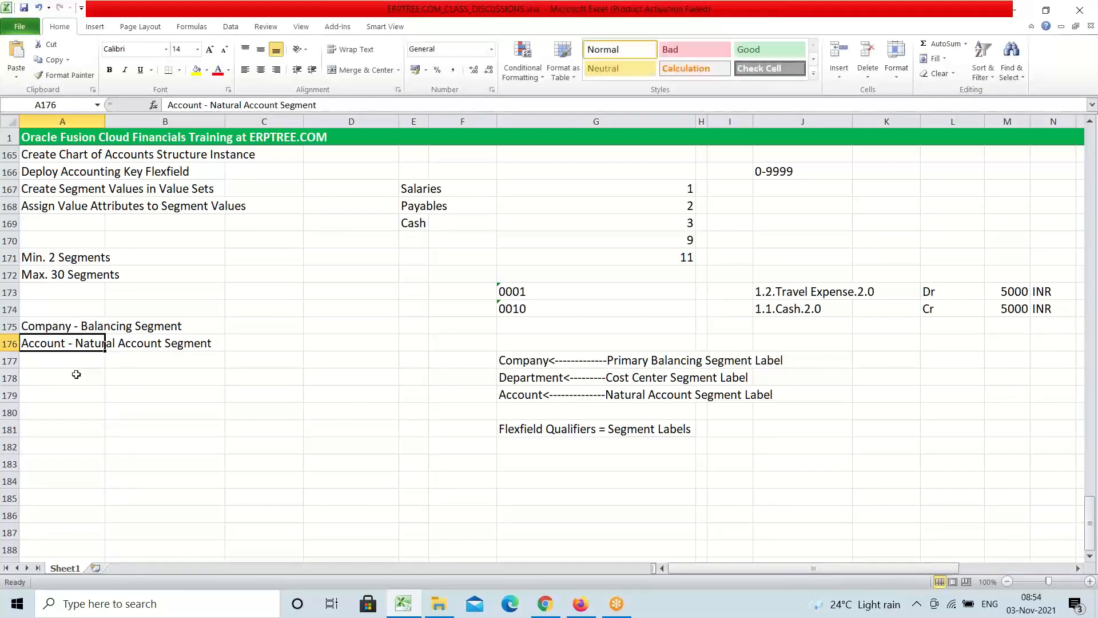
Add the note "Department- Cost Center Segment" in cell A177 below the Account note.
left_click_drag(55, 325, 201, 344)
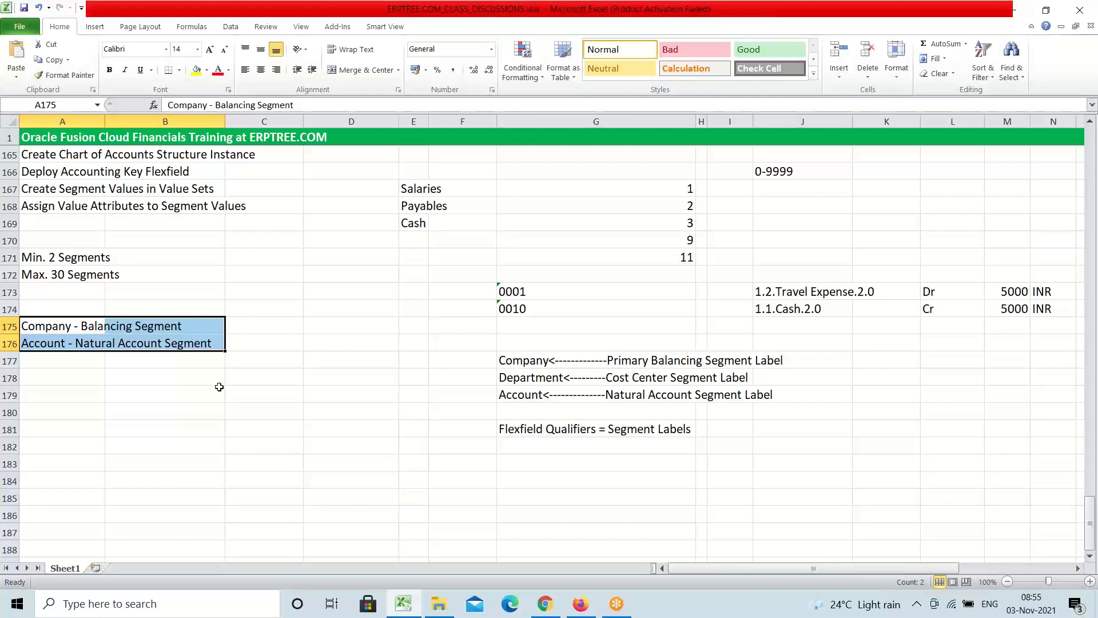
left_click(63, 361)
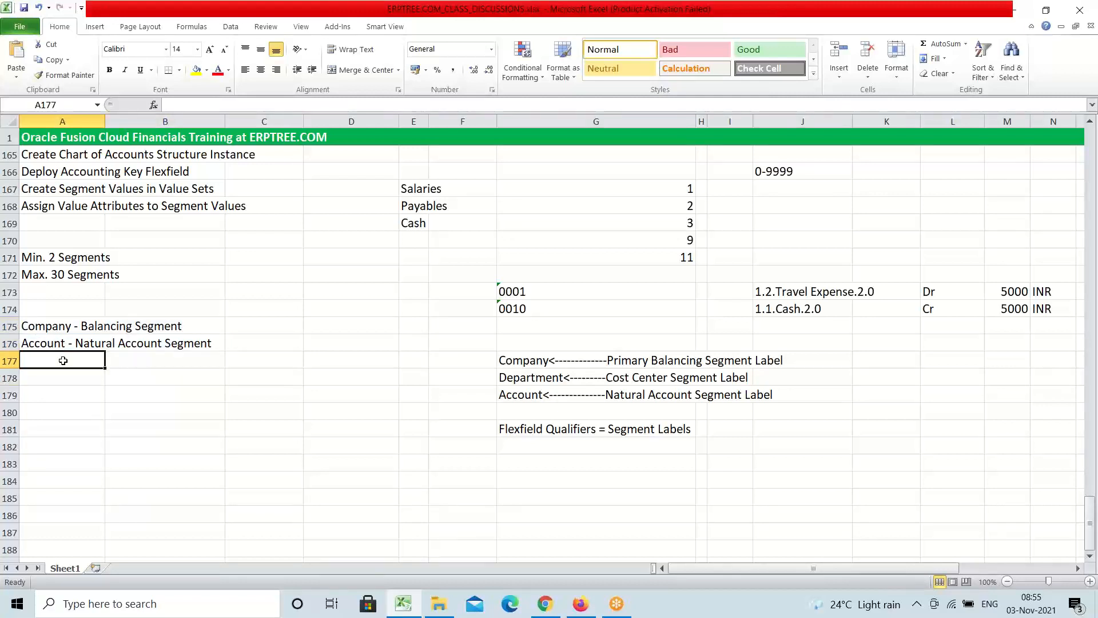
type("Department")
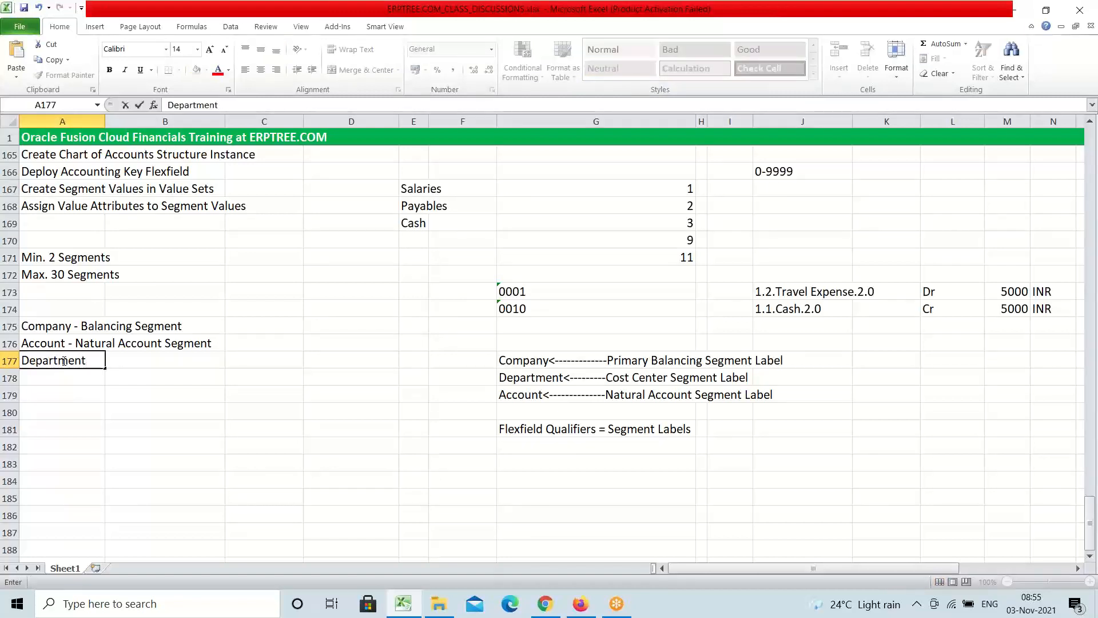
type("--")
type(" Cost C")
type("ente")
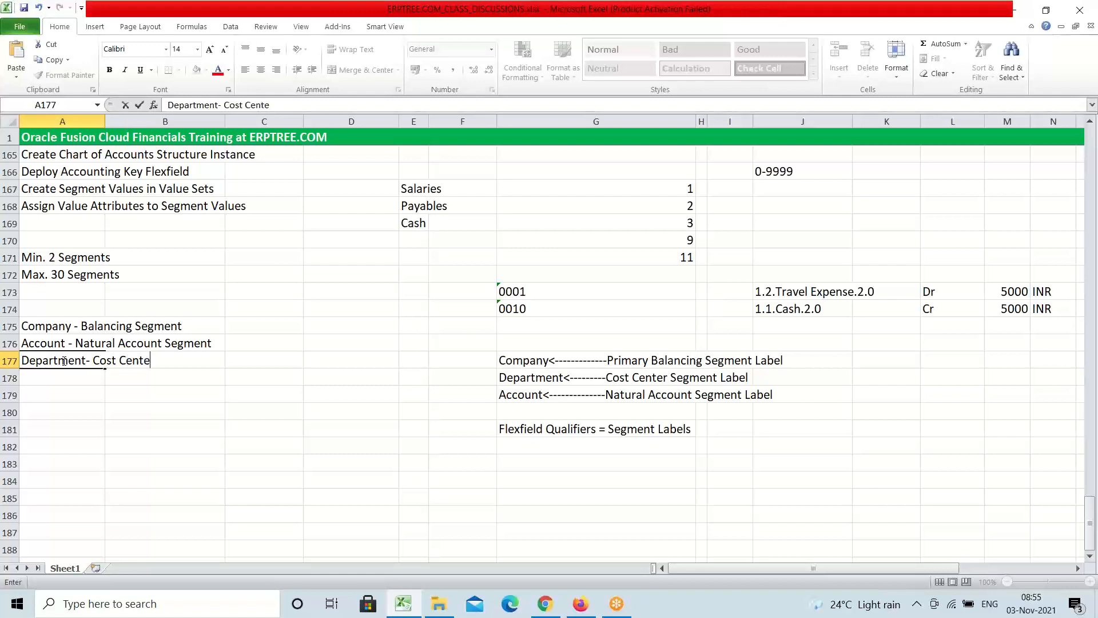
type("r Segment")
key("ctrl+Return")
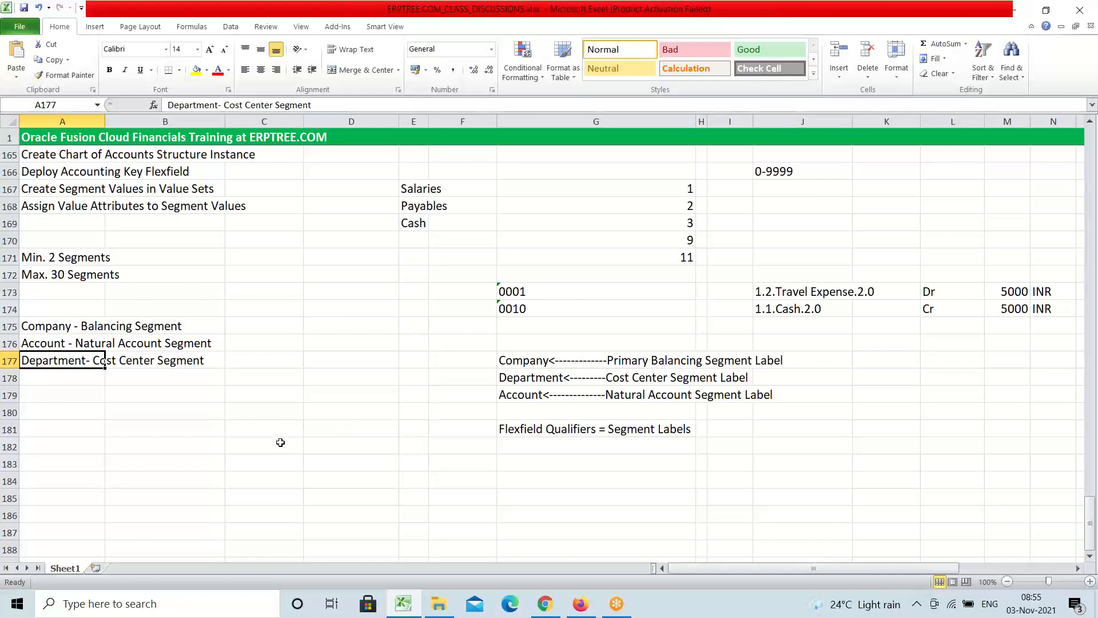
scroll(275, 406, "up", 1)
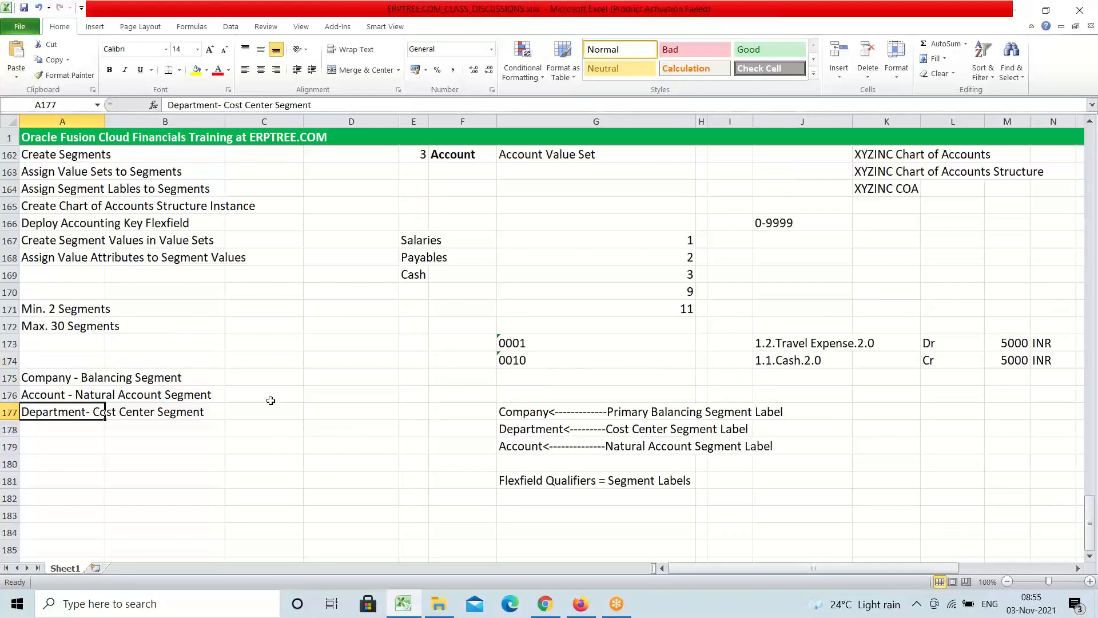
Remove the Company prefix from the note in cell A175 so it reads "Balancing Segment".
left_click(75, 308)
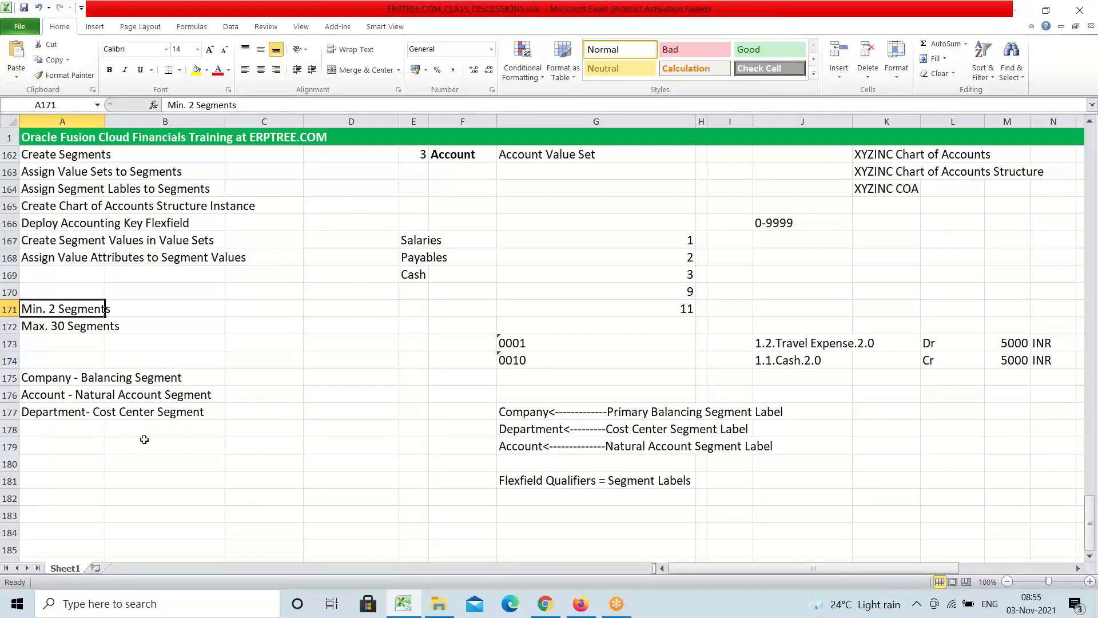
double_click(80, 377)
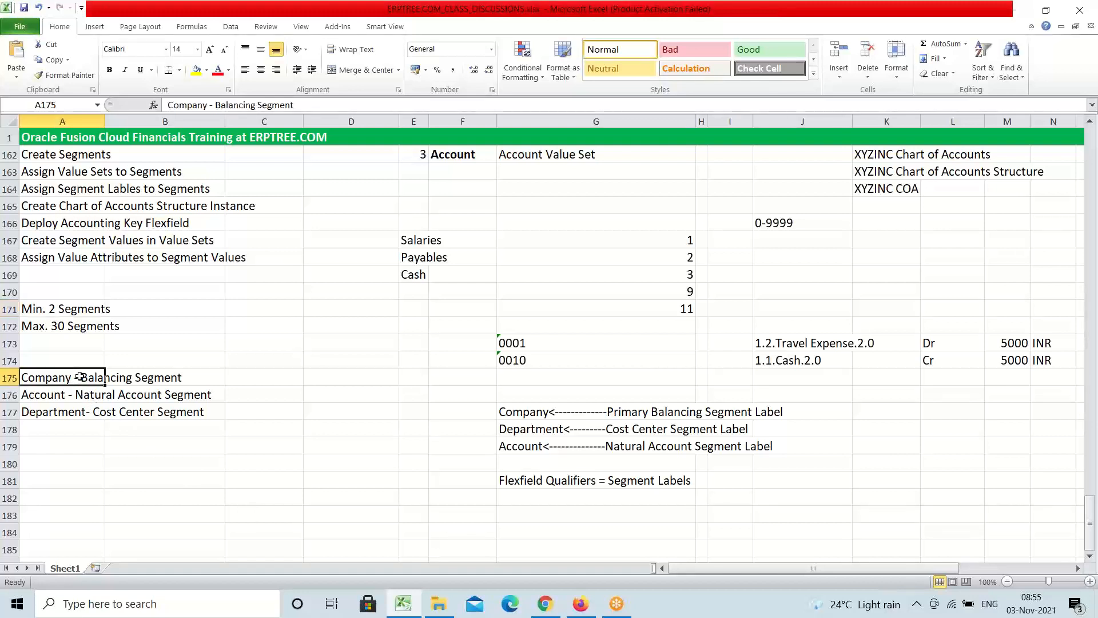
key("BackSpace")
key("BackSpace")
key("BackSpace")
key("BackSpace")
key("BackSpace")
key("BackSpace")
key("BackSpace")
key("BackSpace")
key("BackSpace")
key("BackSpace")
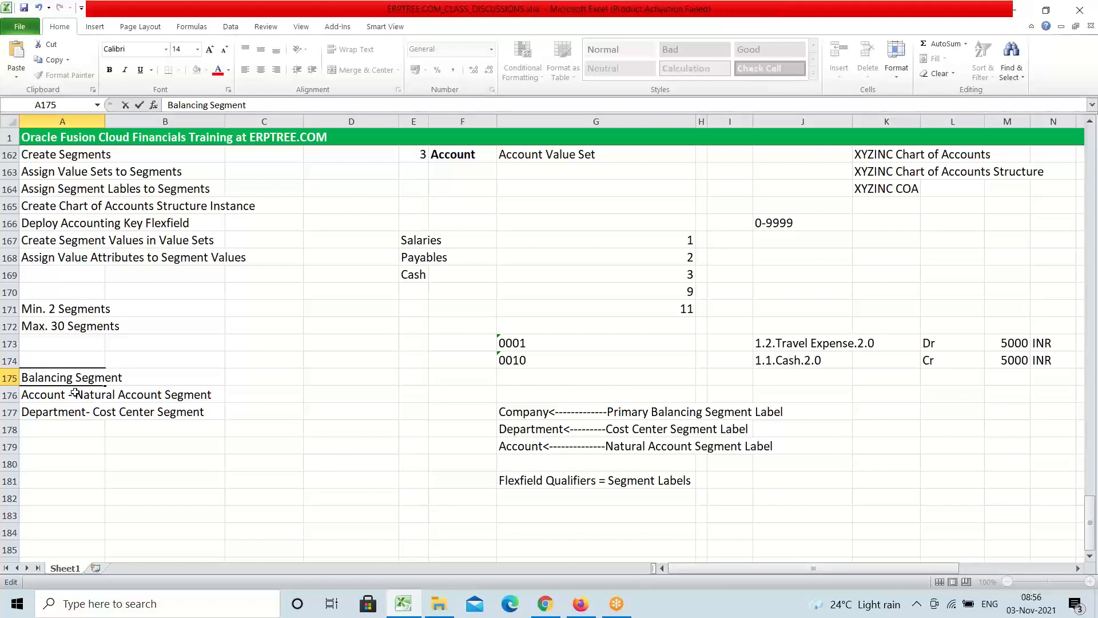
Remove the Account prefix from the note in cell A176 so it reads "Natural Account Segment".
double_click(75, 393)
key("BackSpace")
key("BackSpace")
key("BackSpace")
key("BackSpace")
key("BackSpace")
key("BackSpace")
key("BackSpace")
key("BackSpace")
key("BackSpace")
key("BackSpace")
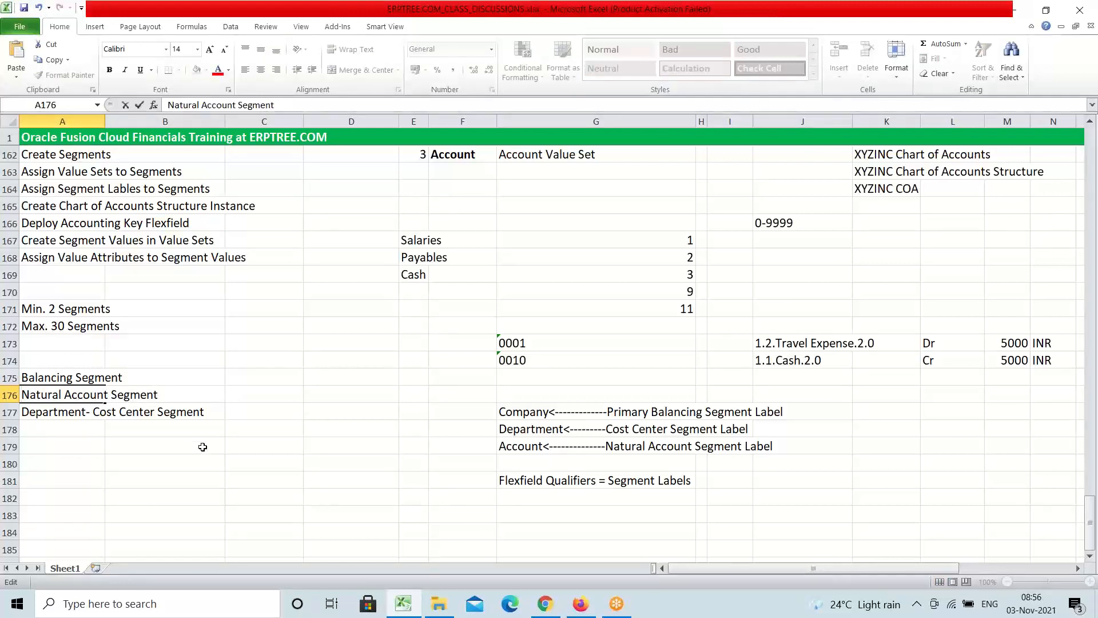
left_click(118, 446)
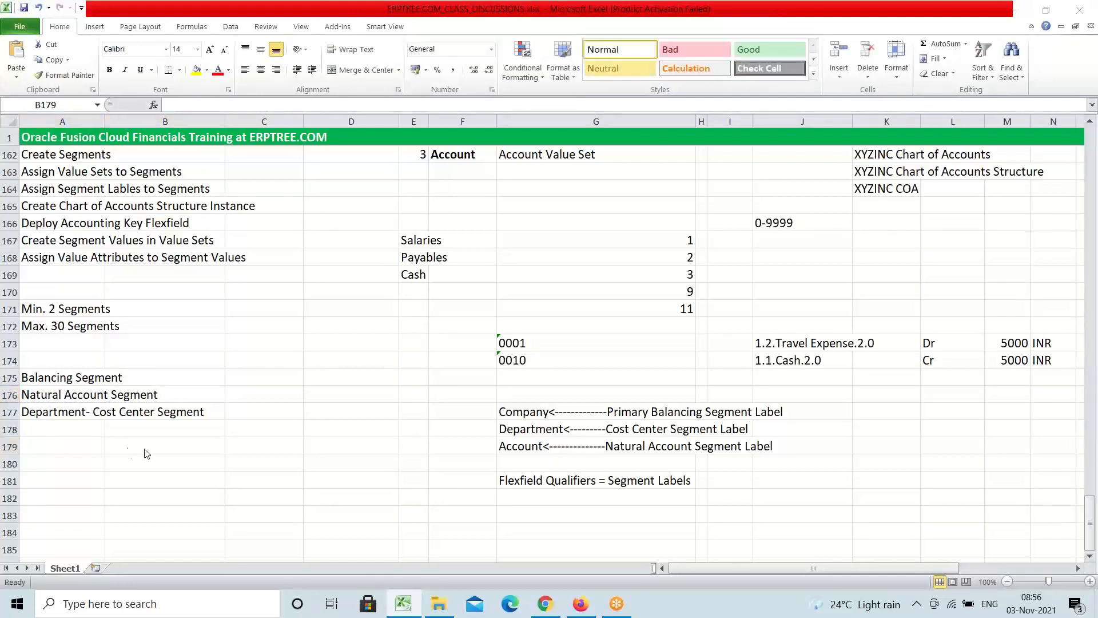
Select the Balancing Segment note in cell A175 and dismiss the McAfee protection notification.
left_click(70, 378)
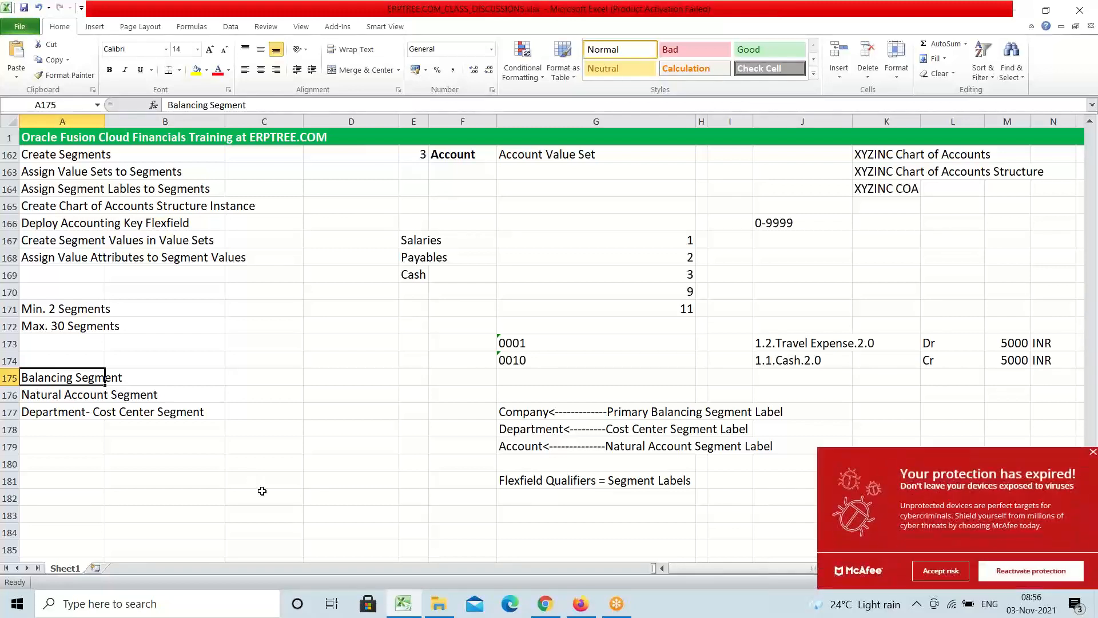
left_click(1092, 453)
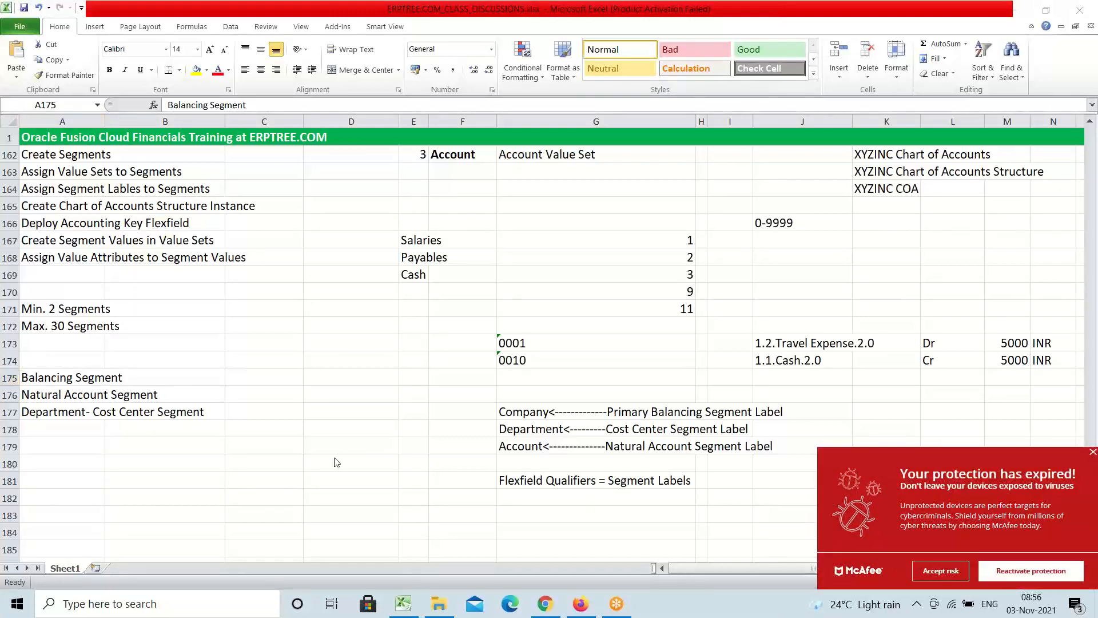
left_click(1093, 452)
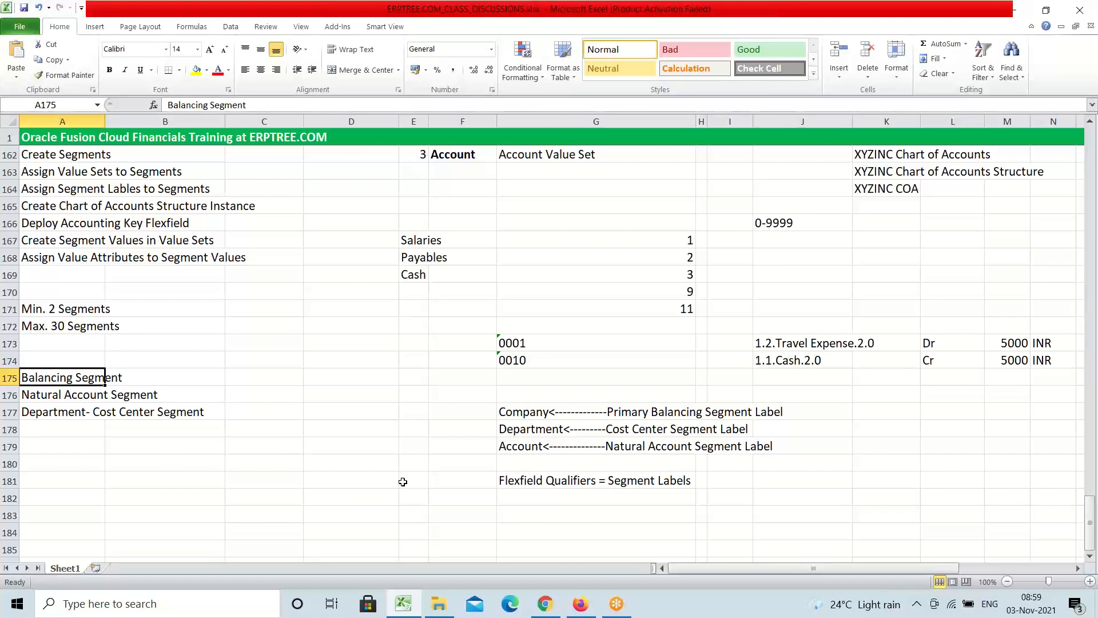
left_click(822, 31)
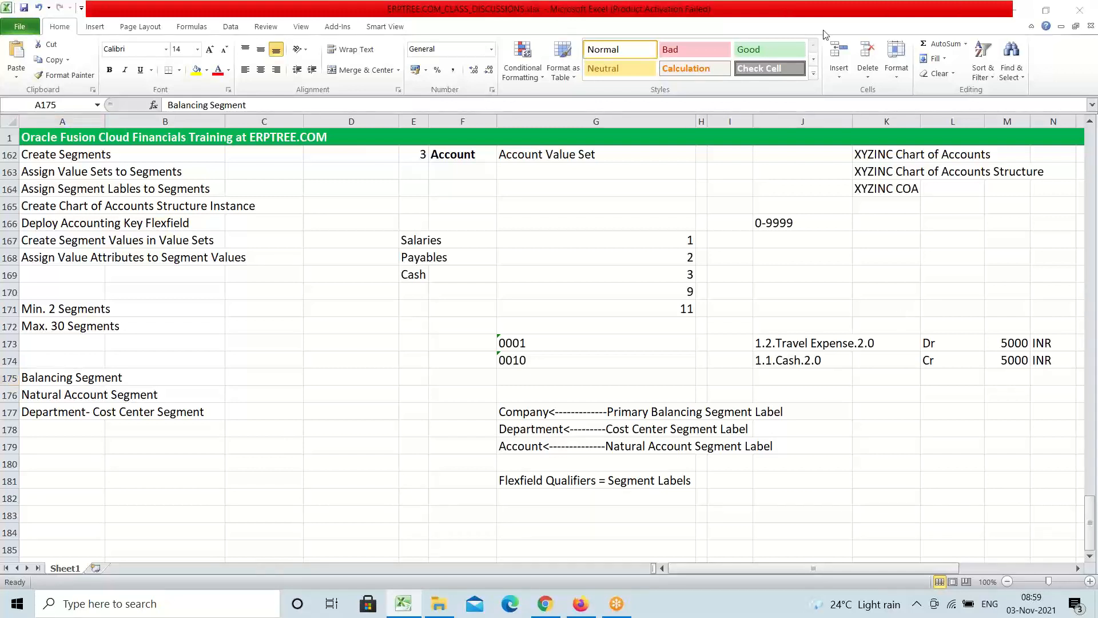